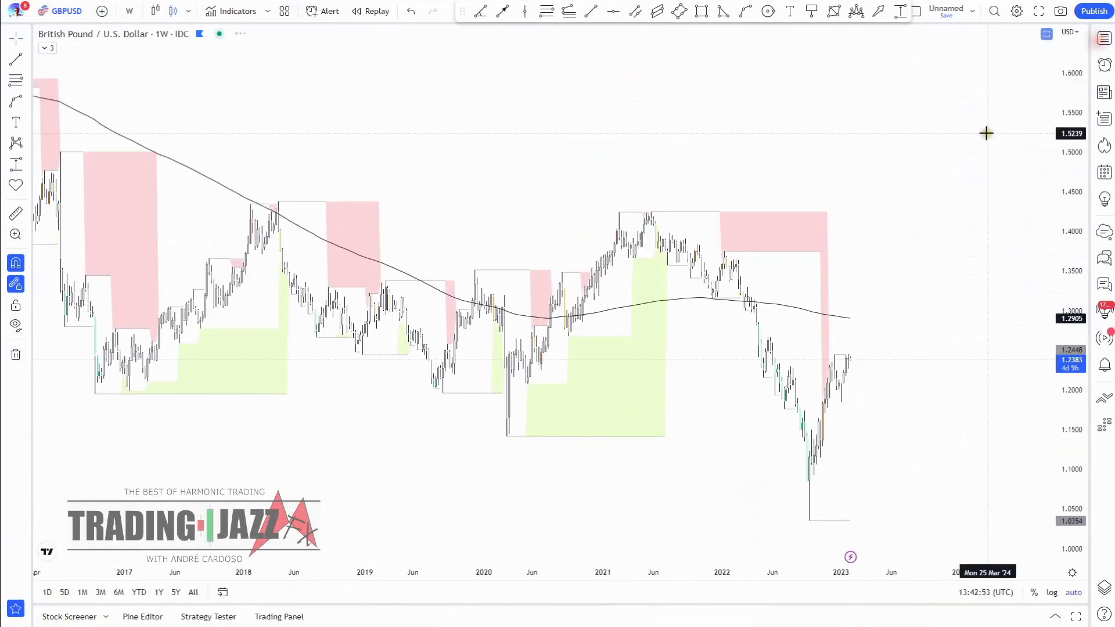
Examine the GBPUSD weekly price history at wider and closer time ranges.
{"action": "scroll", "coordinate": [916, 224], "scroll_direction": "down", "scroll_amount": 5}
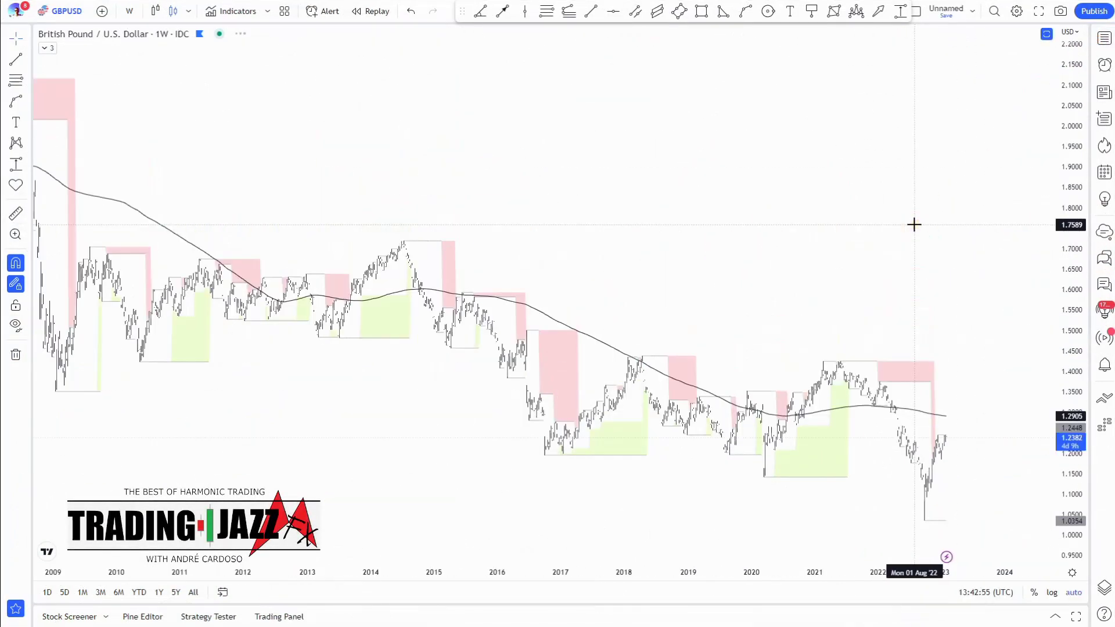
{"action": "scroll", "coordinate": [919, 218], "scroll_direction": "up", "scroll_amount": 5}
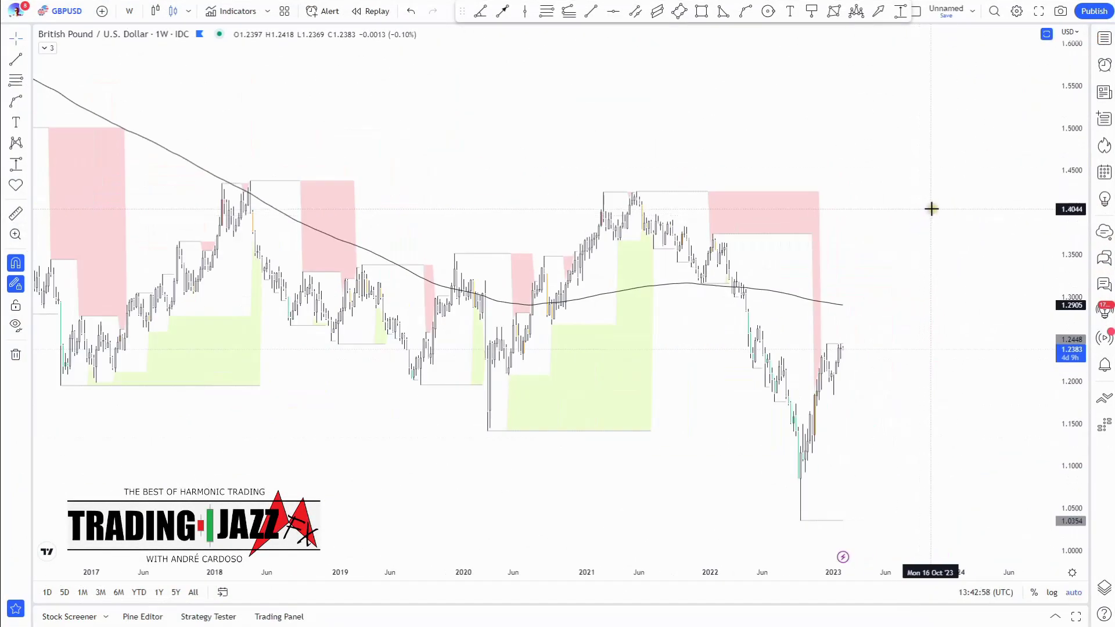
{"action": "scroll", "coordinate": [907, 200], "scroll_direction": "down", "scroll_amount": 3}
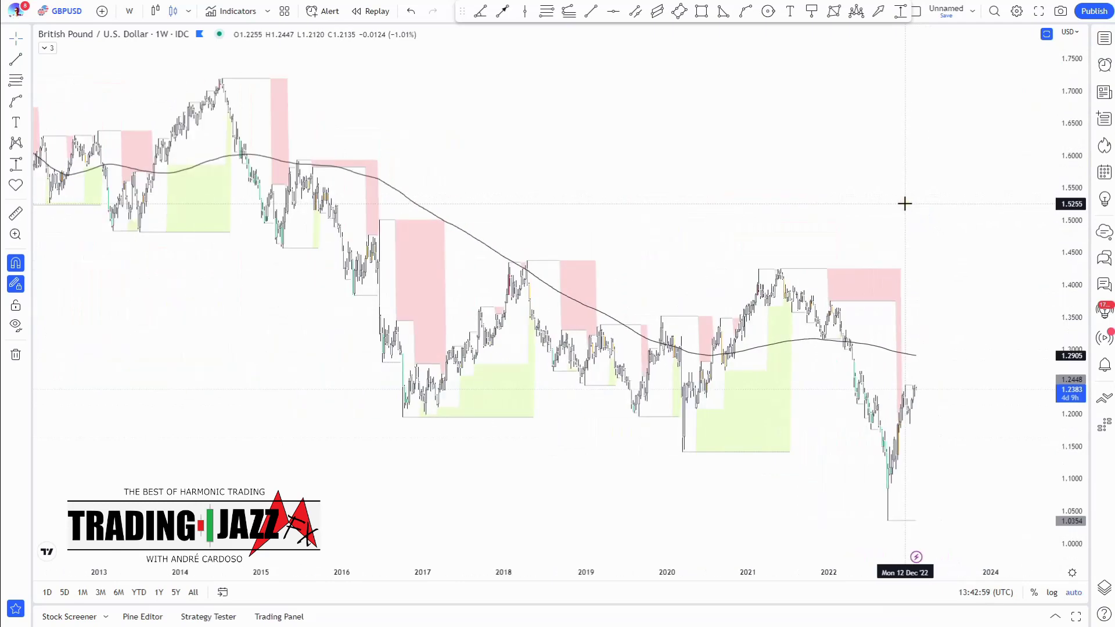
{"action": "scroll", "coordinate": [882, 235], "scroll_direction": "down", "scroll_amount": 2}
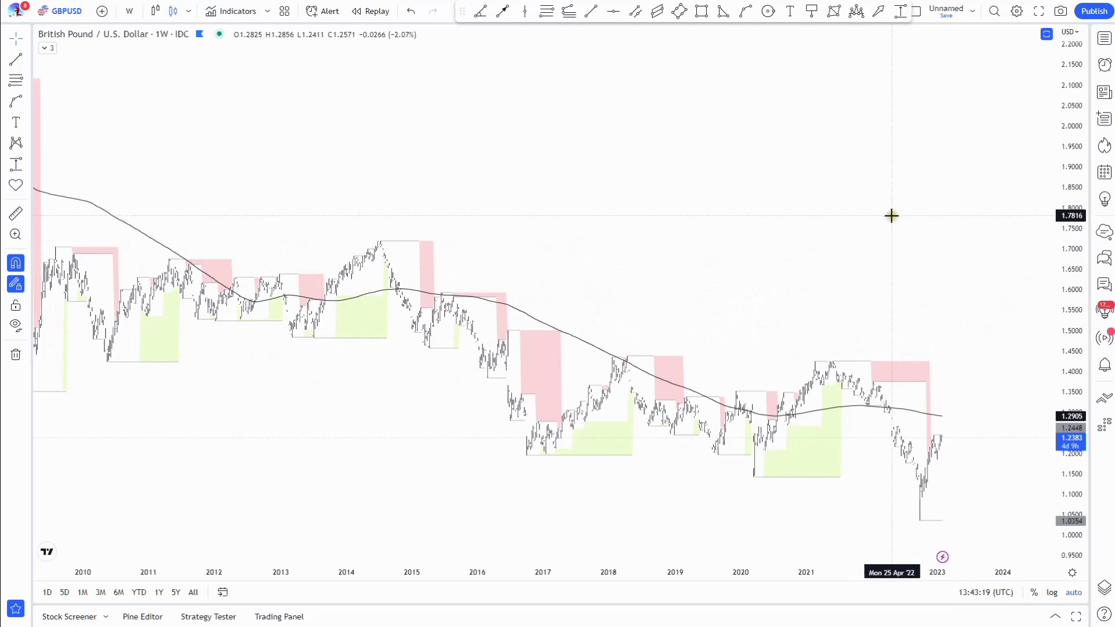
{"action": "scroll", "coordinate": [879, 337], "scroll_direction": "up", "scroll_amount": 4}
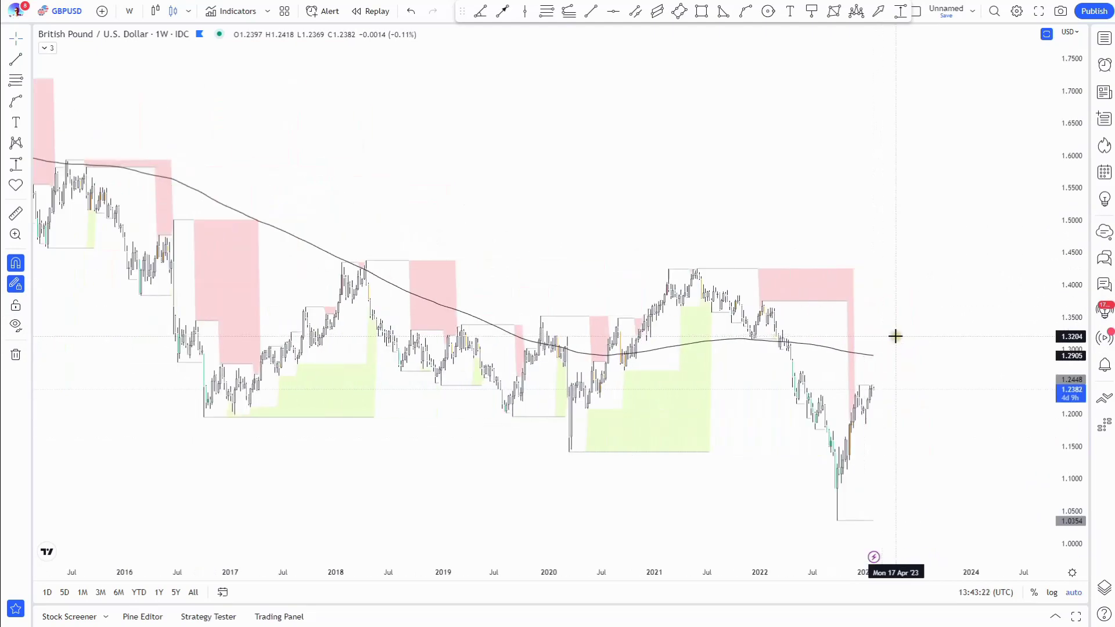
{"action": "scroll", "coordinate": [898, 332], "scroll_direction": "up", "scroll_amount": 2}
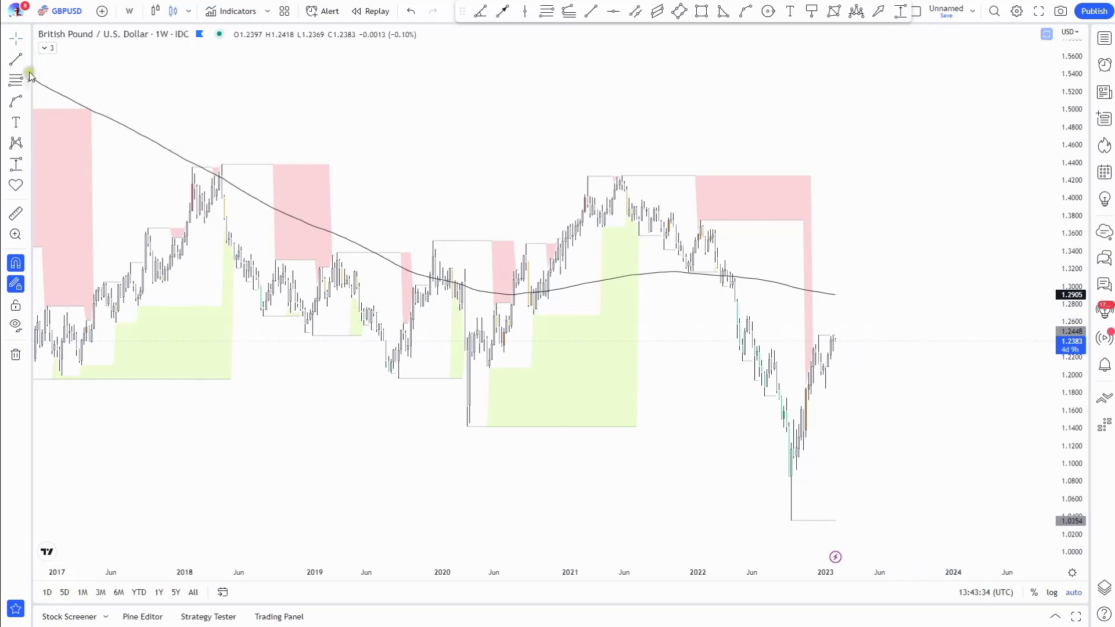
Look through the currency pairs in the Blue list watchlist.
{"action": "left_click", "coordinate": [1104, 39]}
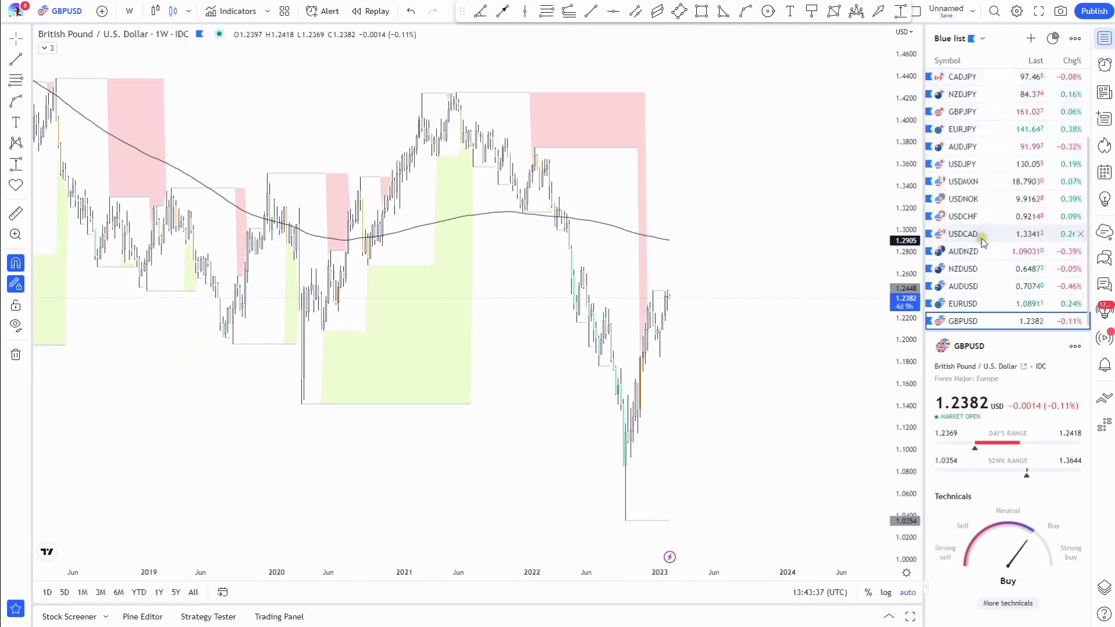
{"action": "scroll", "coordinate": [981, 150], "scroll_direction": "up", "scroll_amount": 1}
{"action": "scroll", "coordinate": [976, 190], "scroll_direction": "up", "scroll_amount": 3}
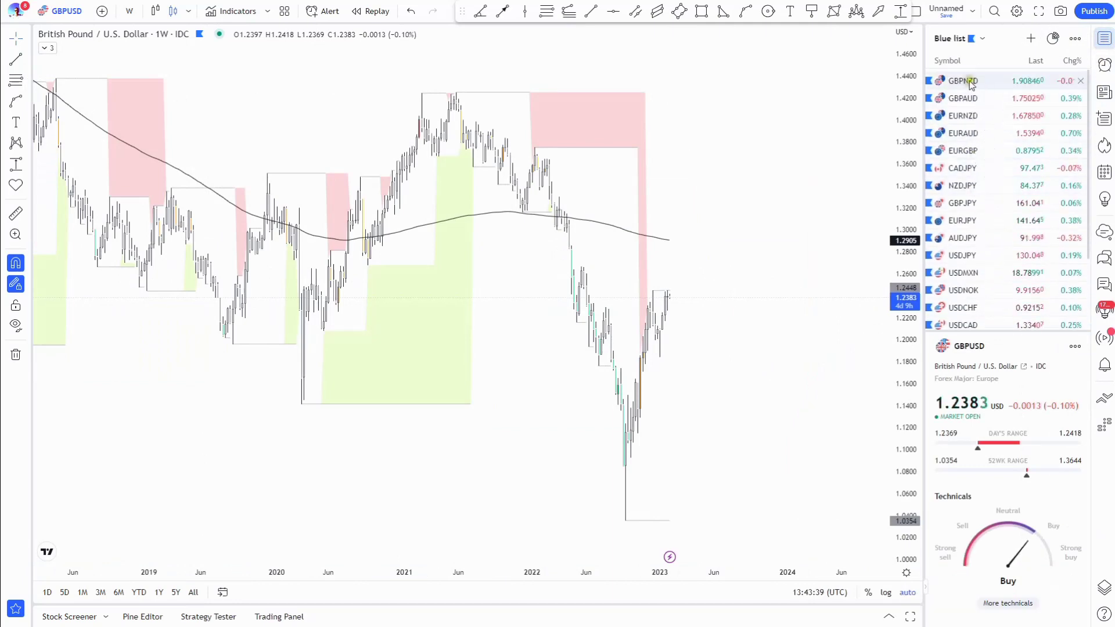
{"action": "scroll", "coordinate": [991, 187], "scroll_direction": "down", "scroll_amount": 3}
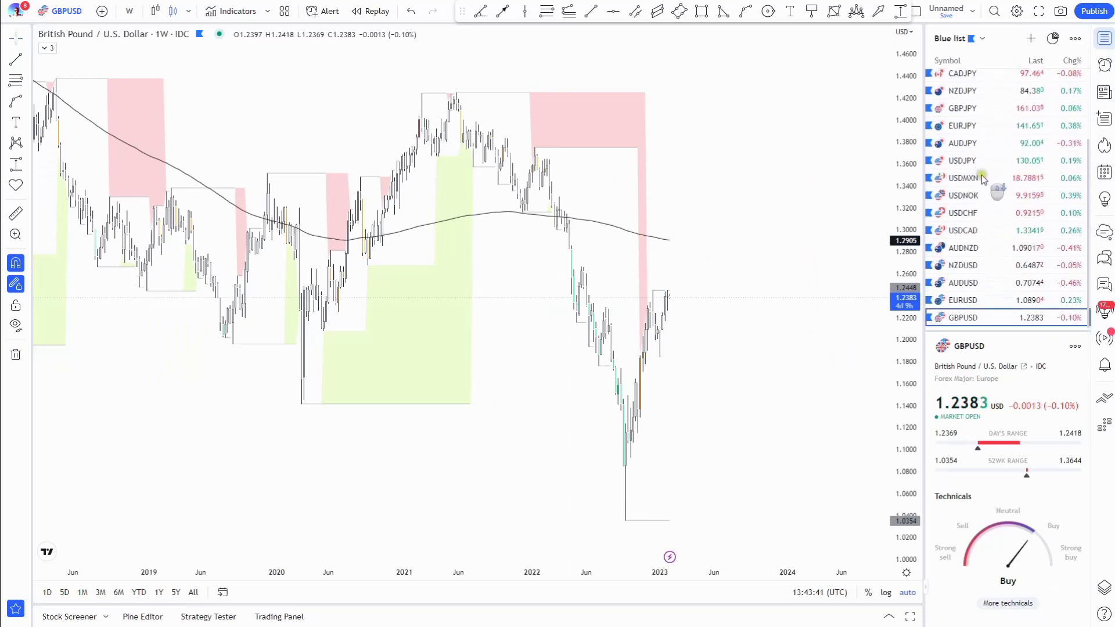
{"action": "left_click", "coordinate": [1103, 39]}
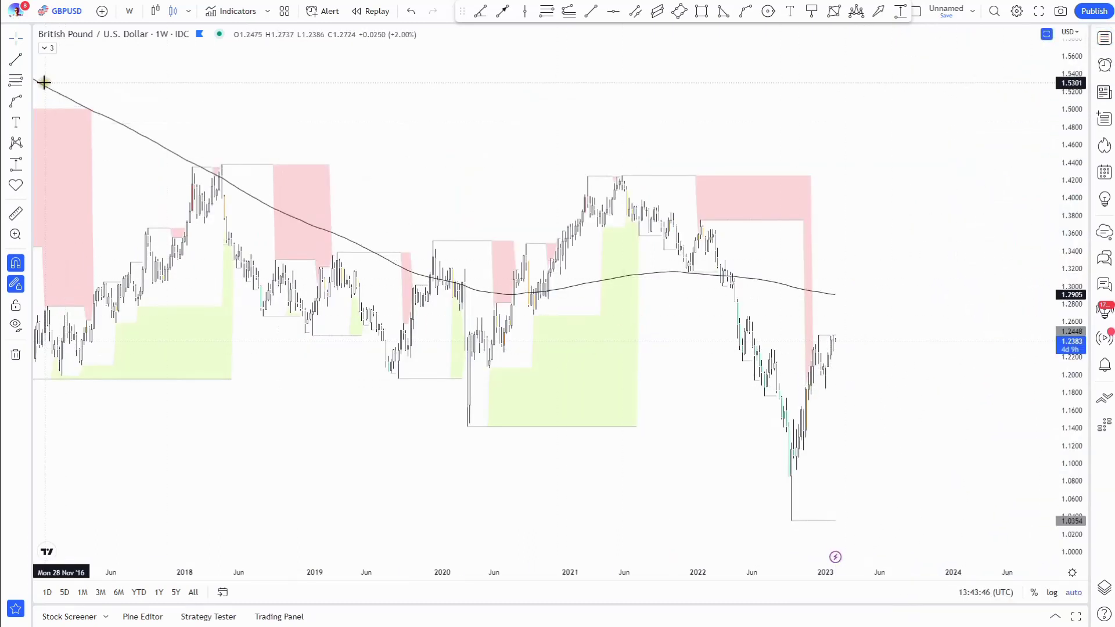
Draw a horizontal line at the December 2022 weekly high, 1.2447, and apply the resistanceW1 drawing template to it.
{"action": "left_click", "coordinate": [26, 61]}
{"action": "left_click", "coordinate": [70, 199]}
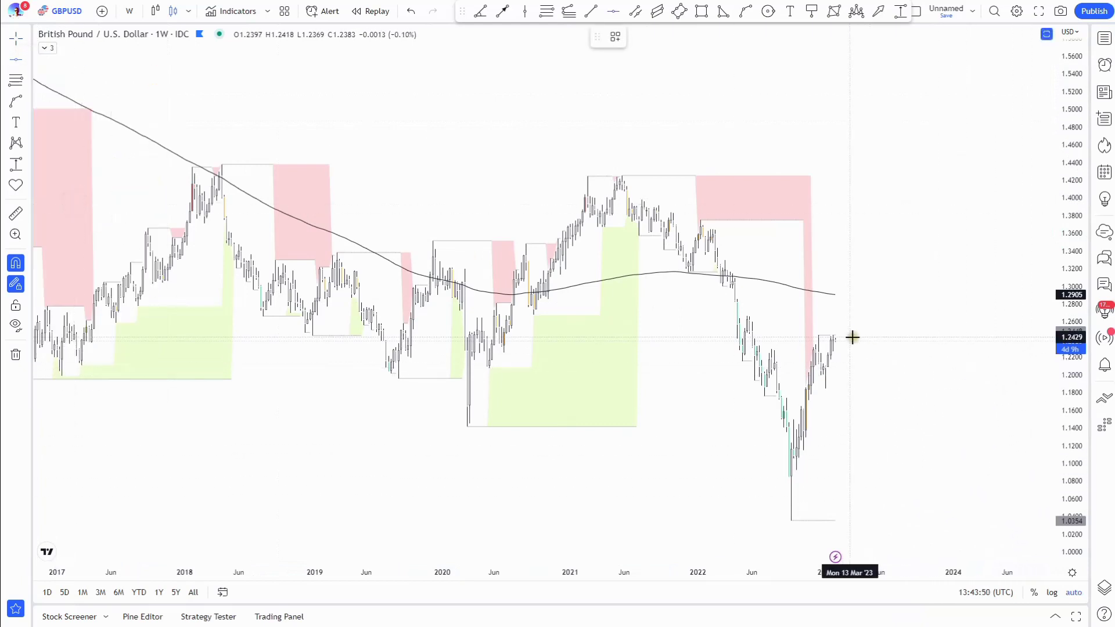
{"action": "left_click", "coordinate": [818, 323]}
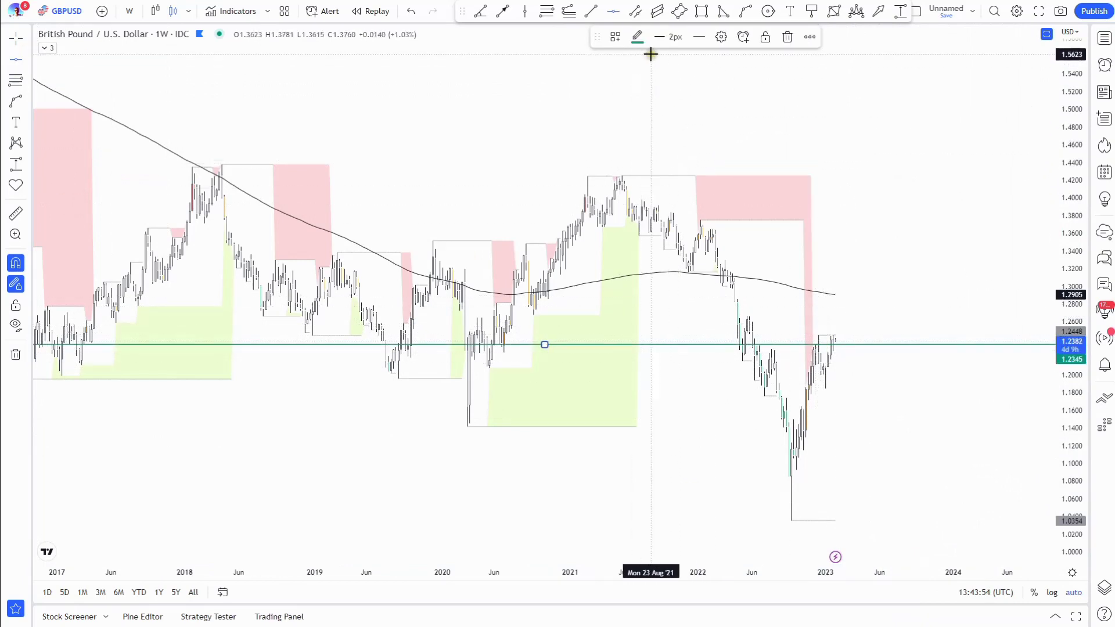
{"action": "left_click", "coordinate": [787, 38]}
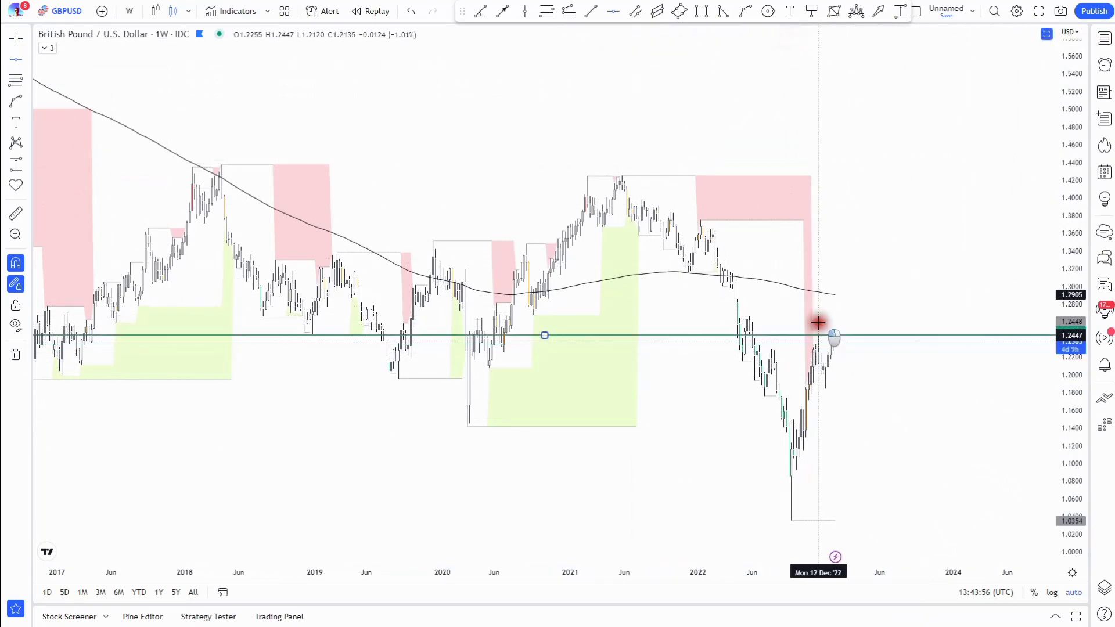
{"action": "left_click", "coordinate": [821, 324]}
{"action": "left_click", "coordinate": [620, 41]}
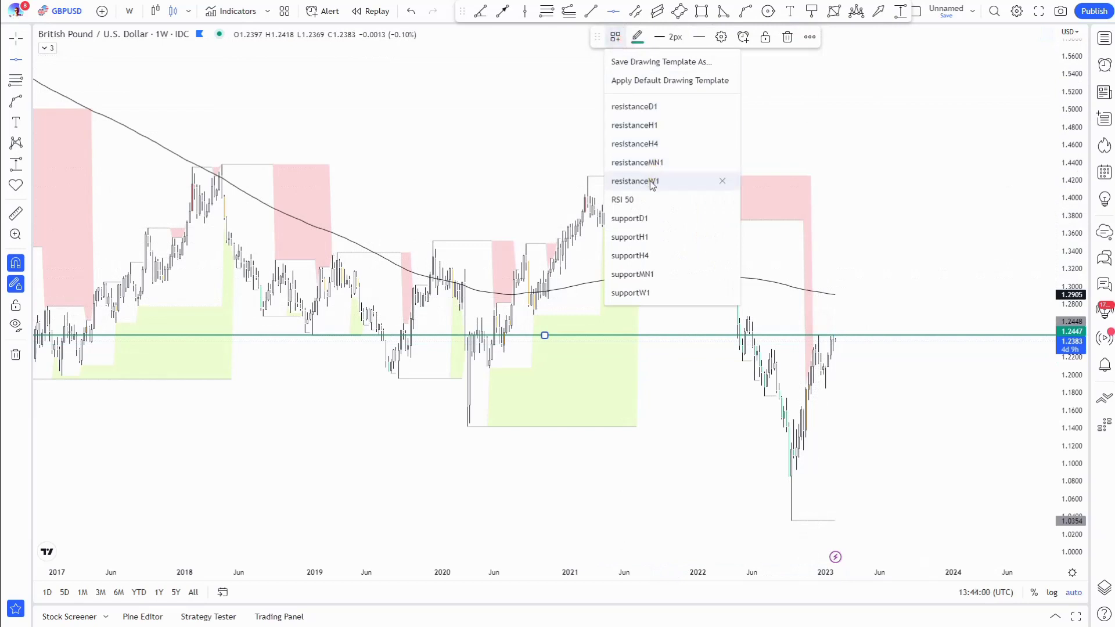
{"action": "left_click", "coordinate": [650, 180]}
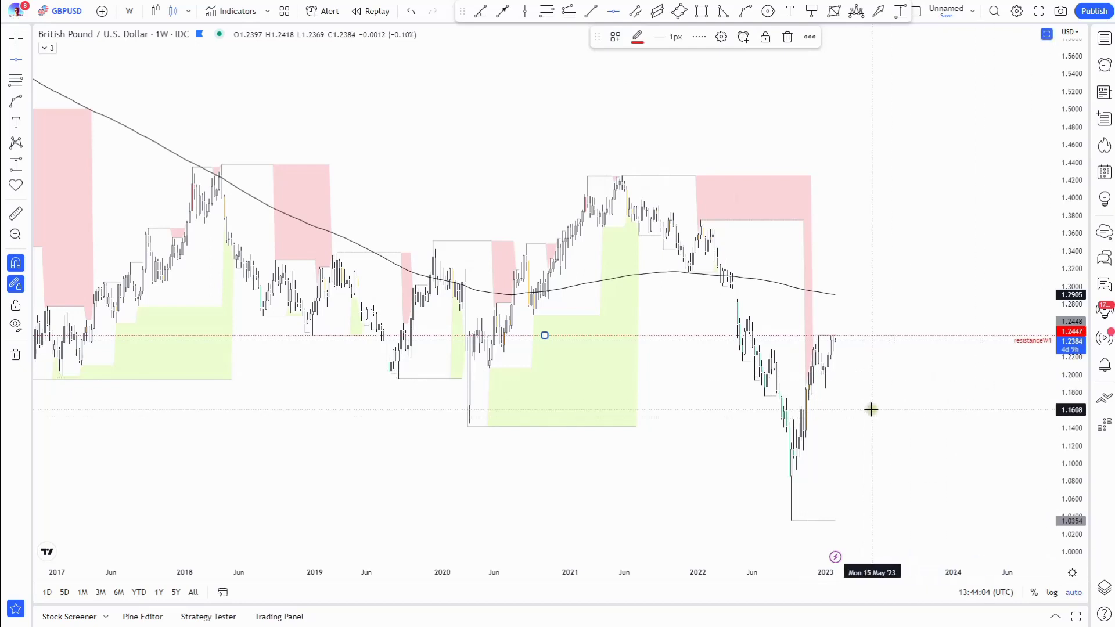
Add a horizontal line at the latest weekly swing low, 1.1842, and apply the supportW1 template.
{"action": "left_click", "coordinate": [825, 398]}
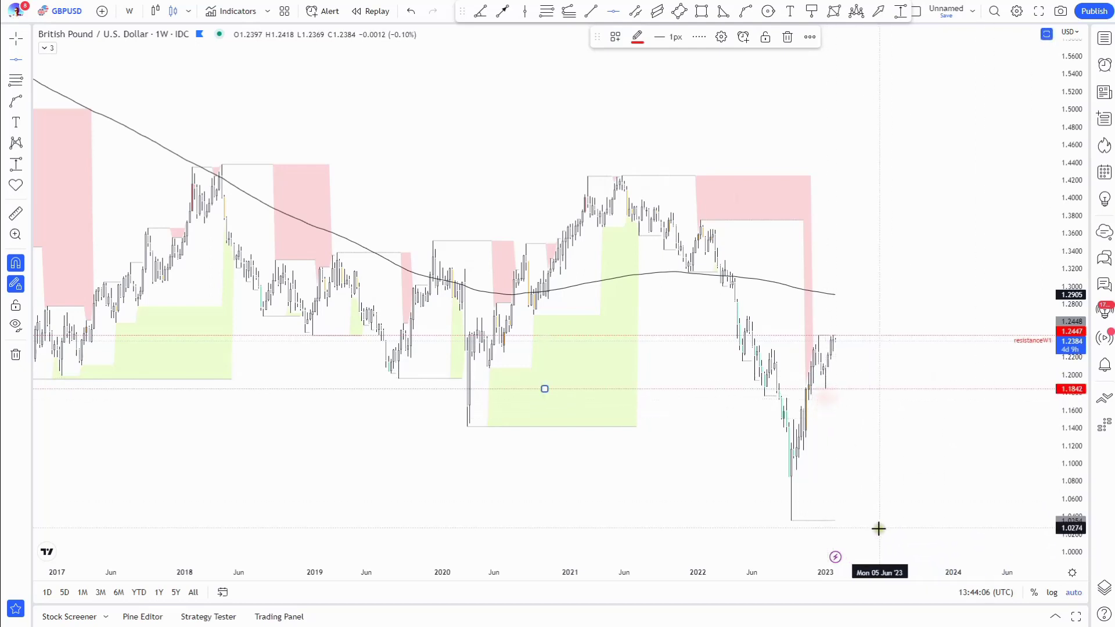
{"action": "left_click", "coordinate": [615, 37]}
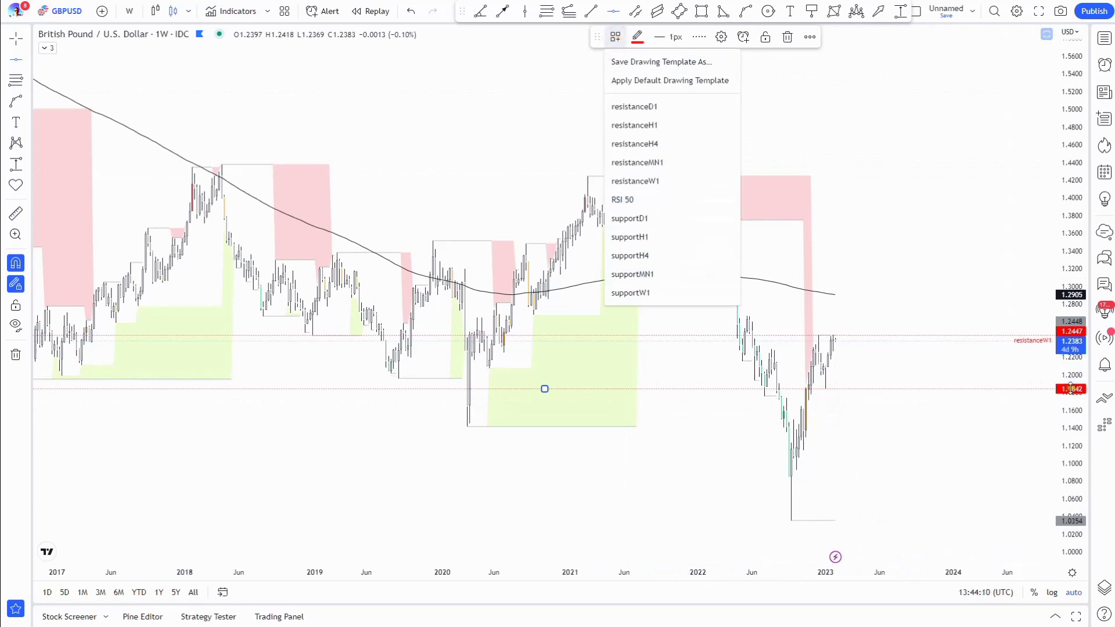
{"action": "left_click", "coordinate": [648, 291]}
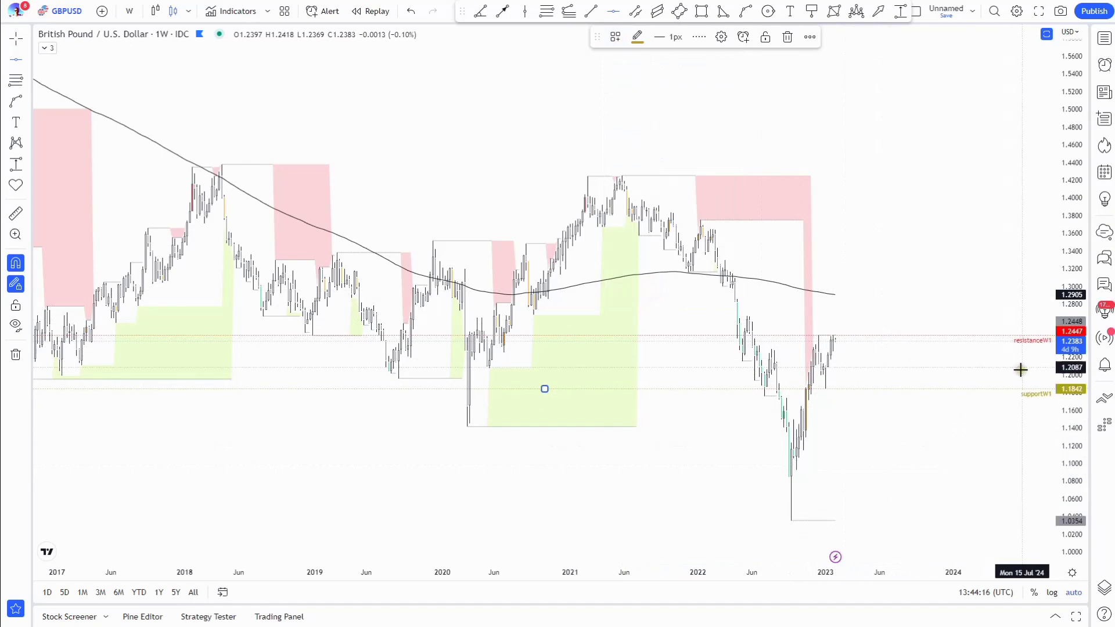
Add a horizontal line at the chart's lowest low, 1.0354, and apply the supportMN1 template.
{"action": "left_click", "coordinate": [792, 527]}
{"action": "left_click", "coordinate": [616, 38]}
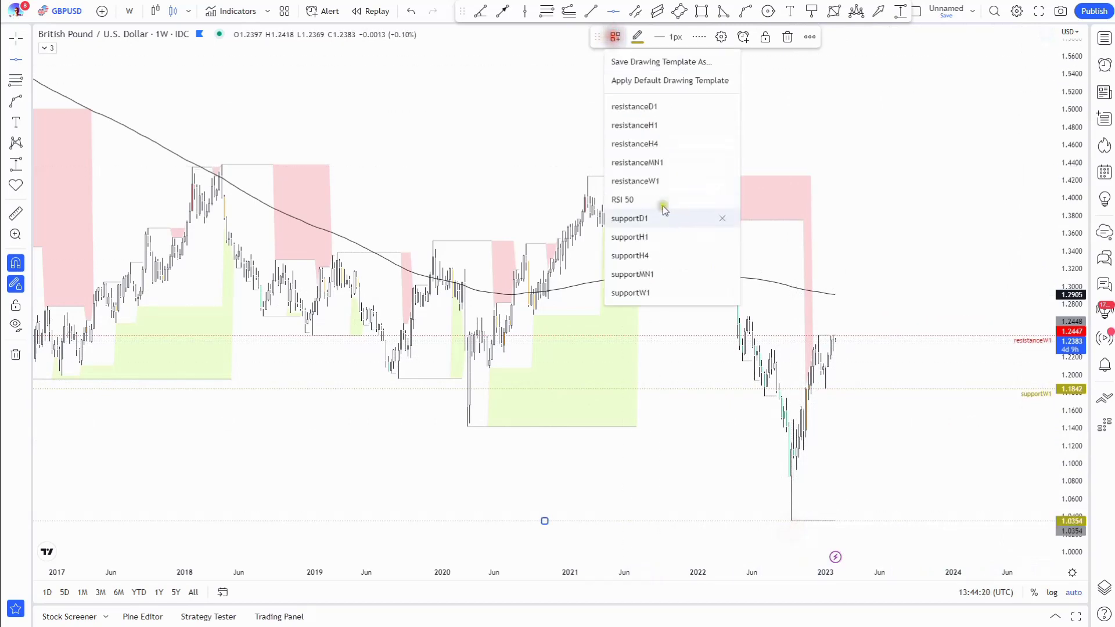
{"action": "left_click", "coordinate": [653, 277]}
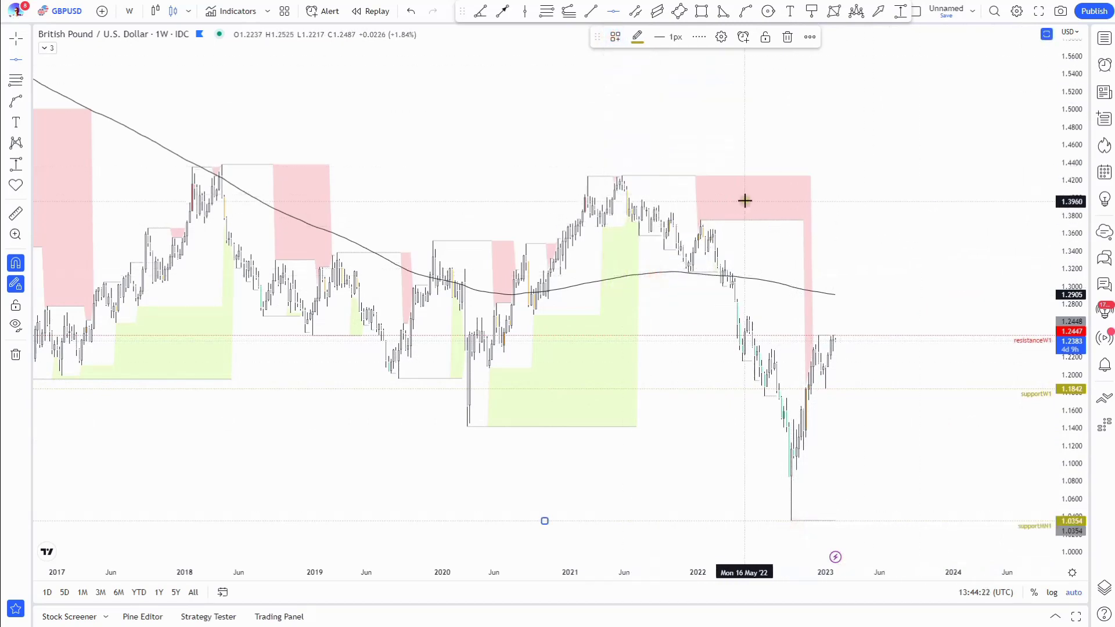
Add a horizontal line at the early-2022 swing high, 1.3749, and apply the resistanceMN1 template.
{"action": "left_click", "coordinate": [701, 212]}
{"action": "left_click", "coordinate": [615, 37]}
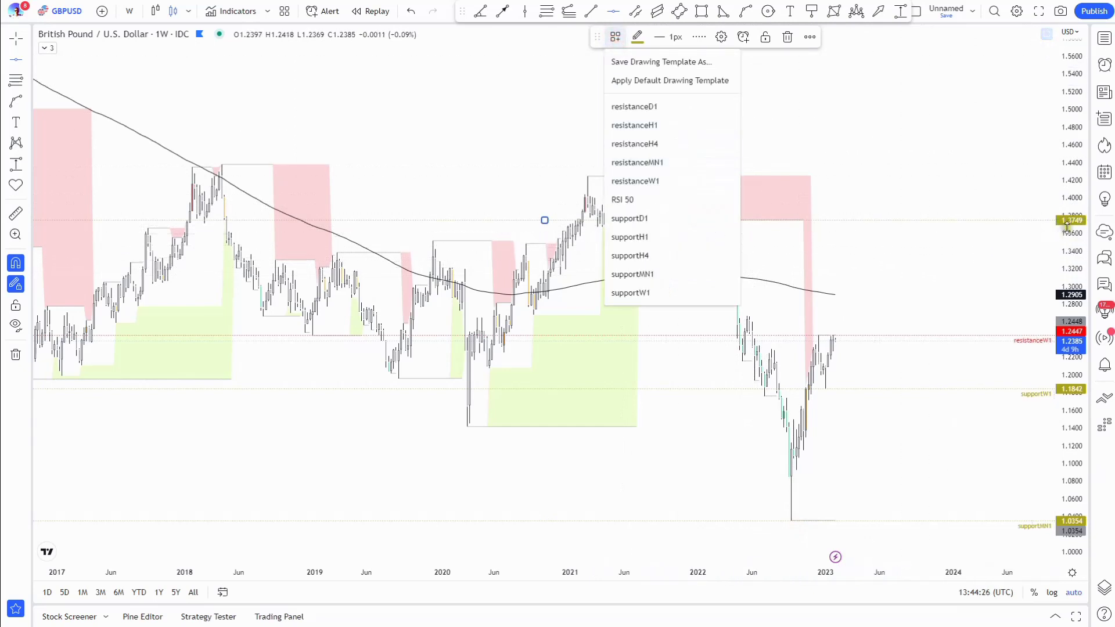
{"action": "left_click", "coordinate": [664, 162]}
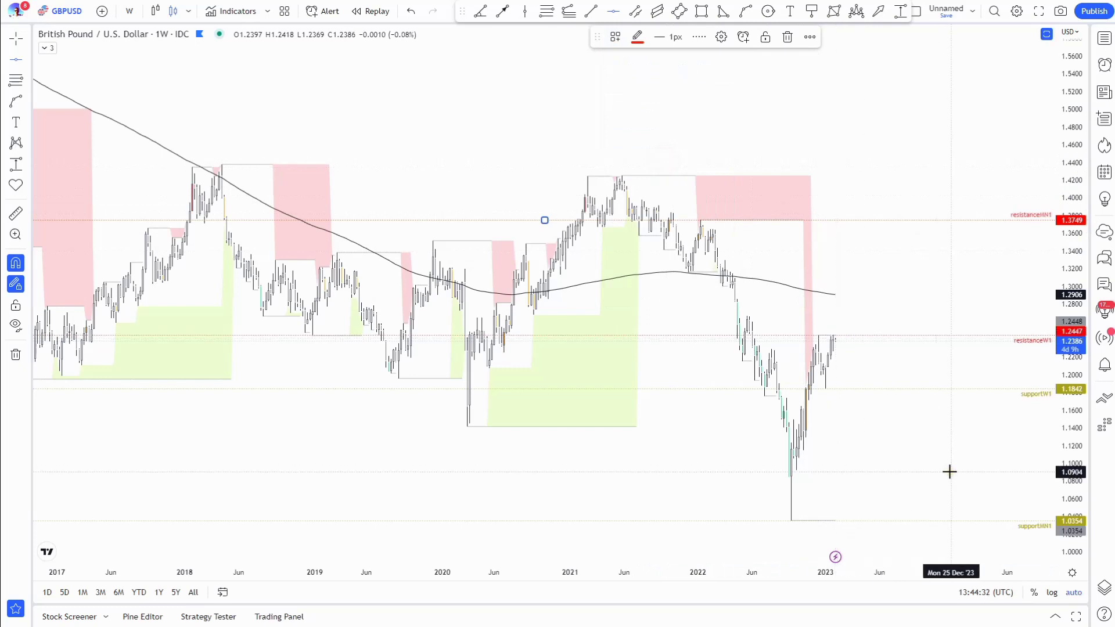
Switch the GBPUSD chart from the weekly to the 1-day interval.
{"action": "left_click", "coordinate": [129, 11]}
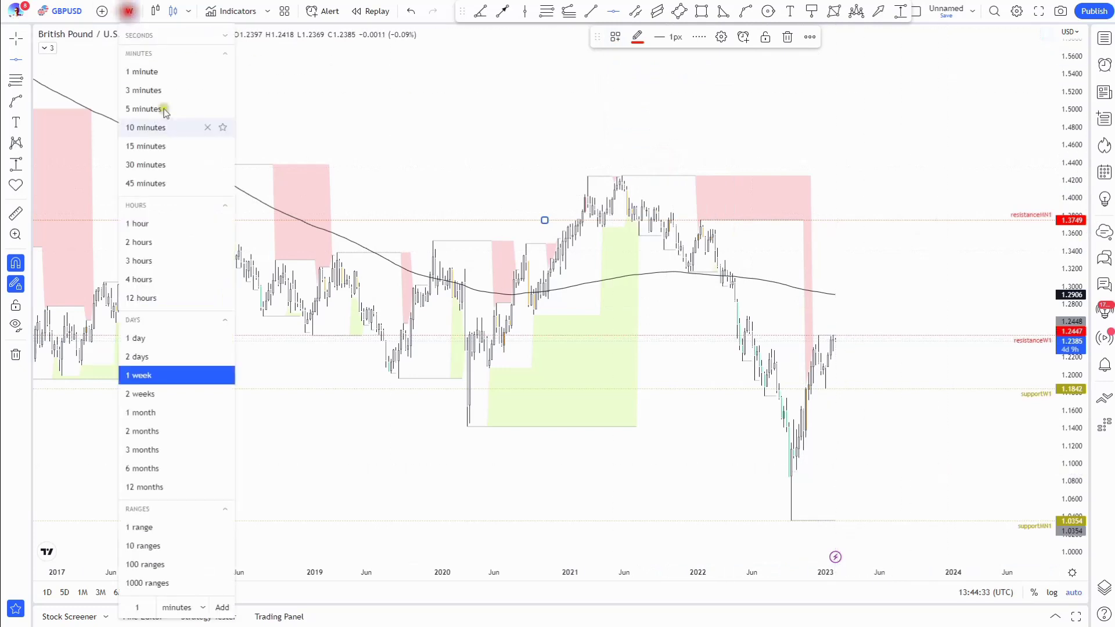
{"action": "left_click", "coordinate": [172, 340]}
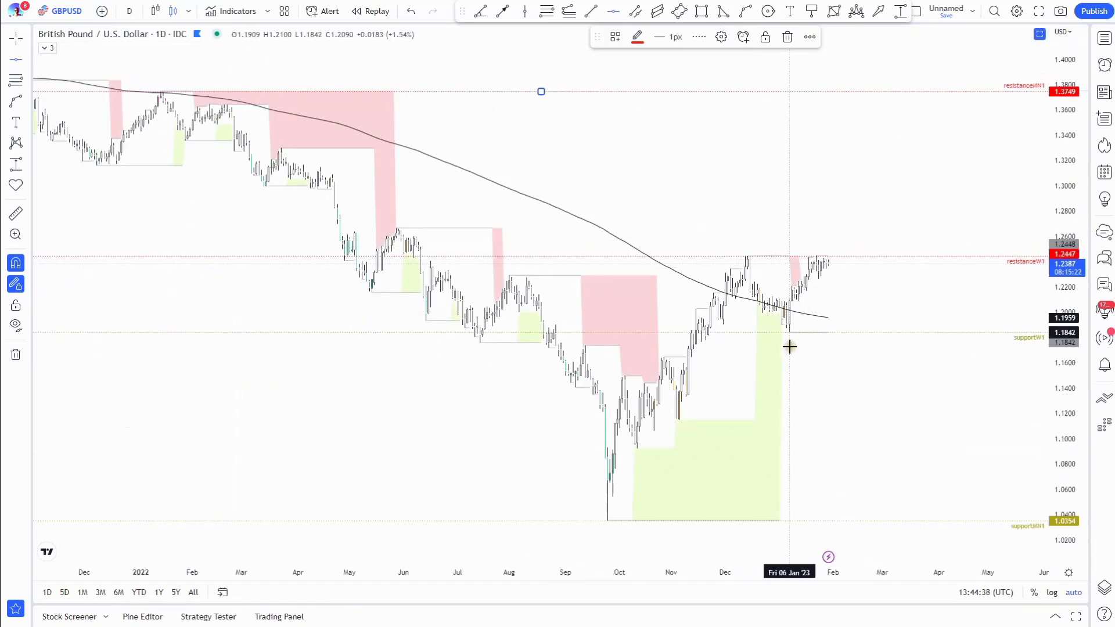
{"action": "scroll", "coordinate": [789, 346], "scroll_direction": "up", "scroll_amount": 5}
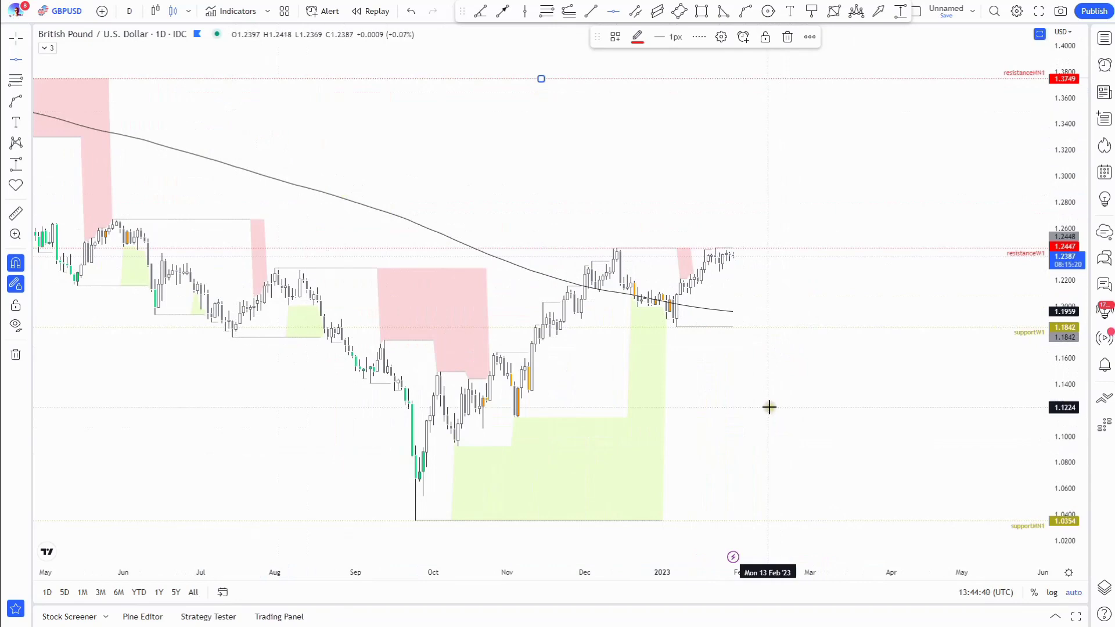
{"action": "scroll", "coordinate": [772, 391], "scroll_direction": "up", "scroll_amount": 3}
{"action": "left_click_drag", "start_coordinate": [485, 319], "coordinate": [792, 288]}
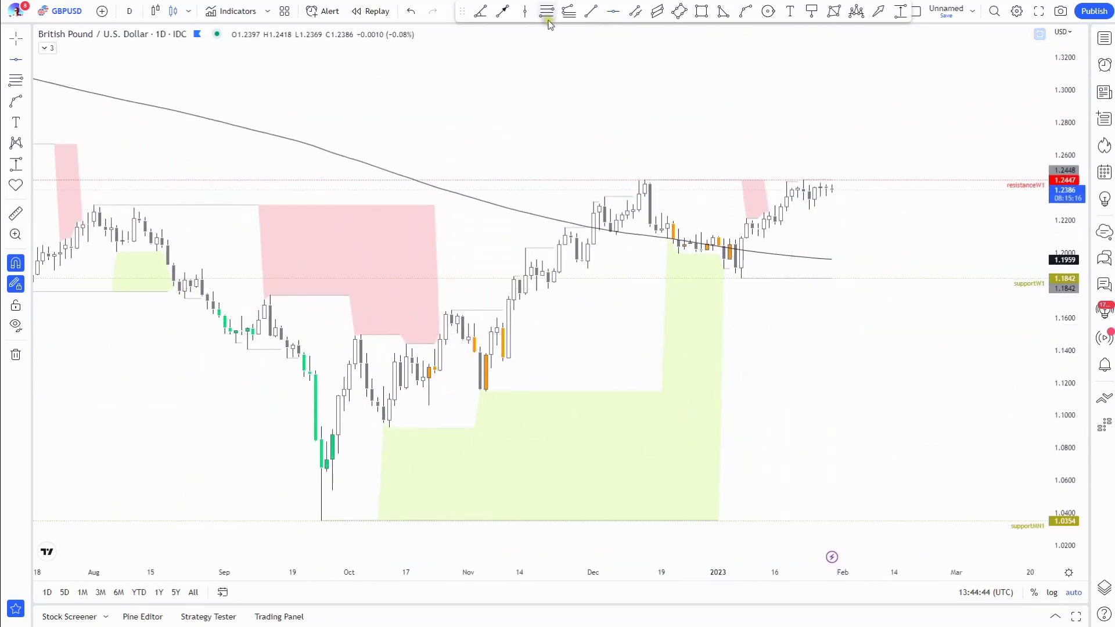
Draw a horizontal line at the late-January 2023 daily low, 1.2264, and apply the supportD1 template.
{"action": "left_click", "coordinate": [614, 12]}
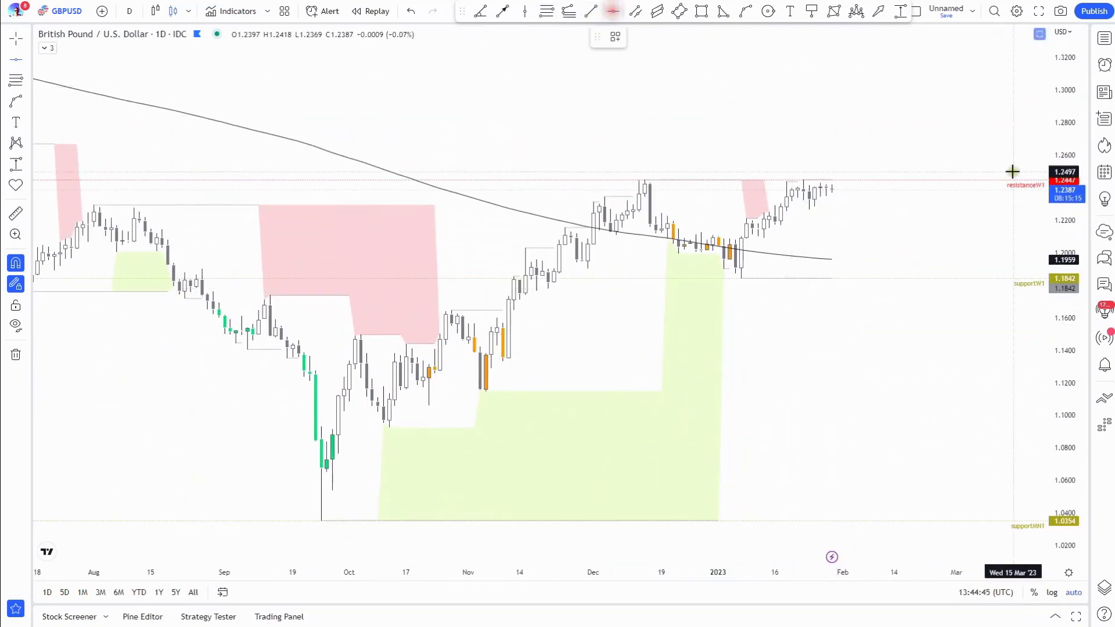
{"action": "left_click", "coordinate": [810, 222]}
{"action": "left_click", "coordinate": [615, 36]}
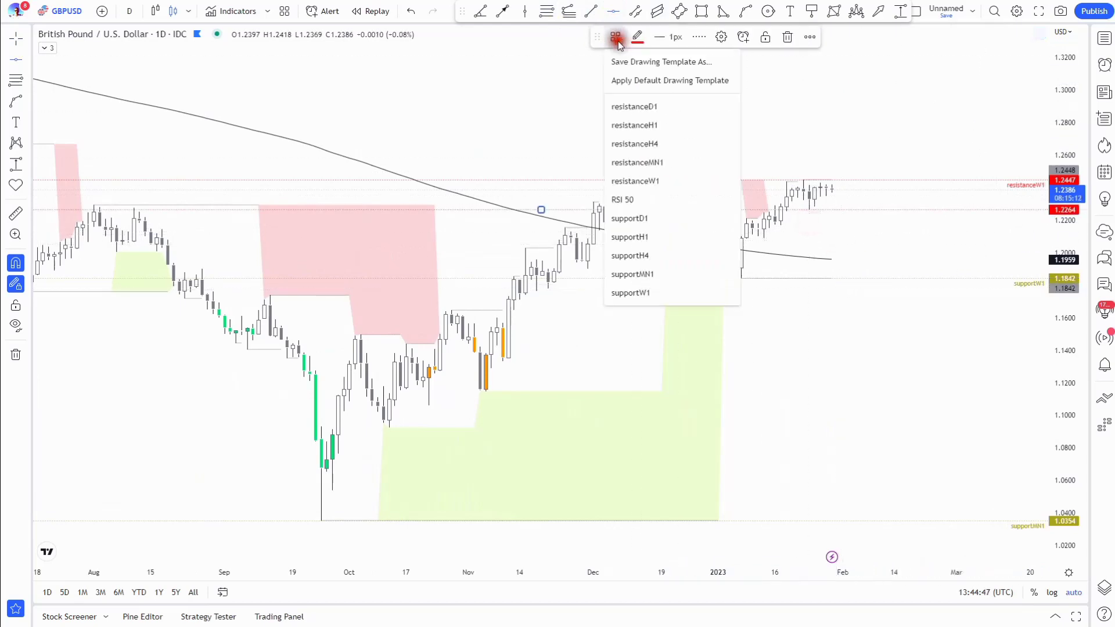
{"action": "left_click", "coordinate": [641, 214]}
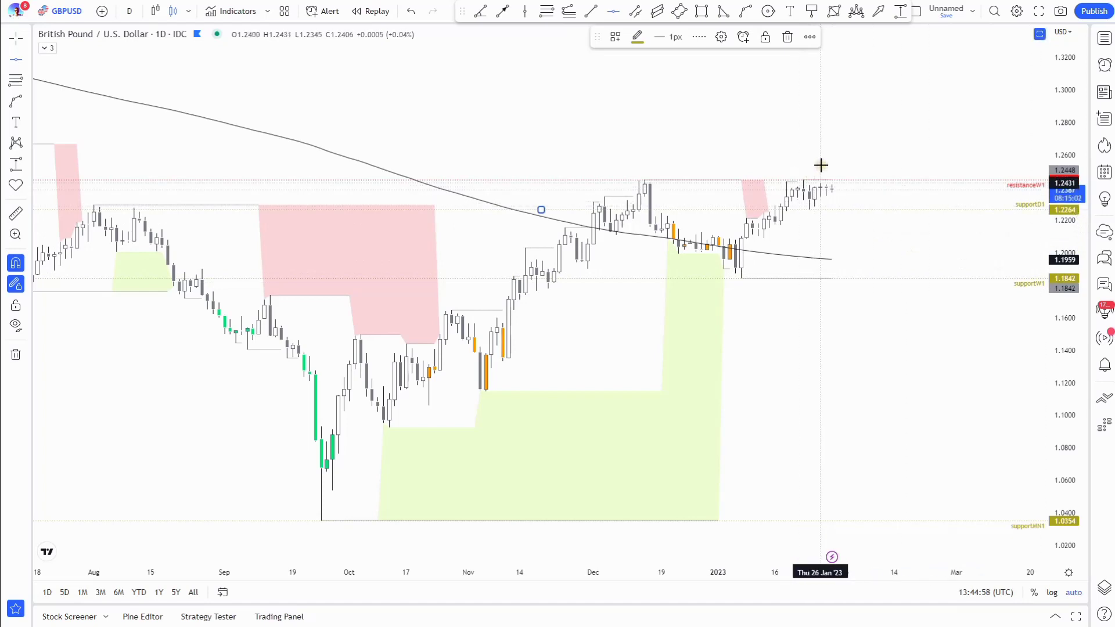
Change the resistanceW1 line's text alignment so its label sits above the line.
{"action": "left_click", "coordinate": [997, 261]}
{"action": "double_click", "coordinate": [1022, 187]}
{"action": "left_click", "coordinate": [561, 375]}
{"action": "left_click", "coordinate": [558, 398]}
{"action": "left_click", "coordinate": [644, 420]}
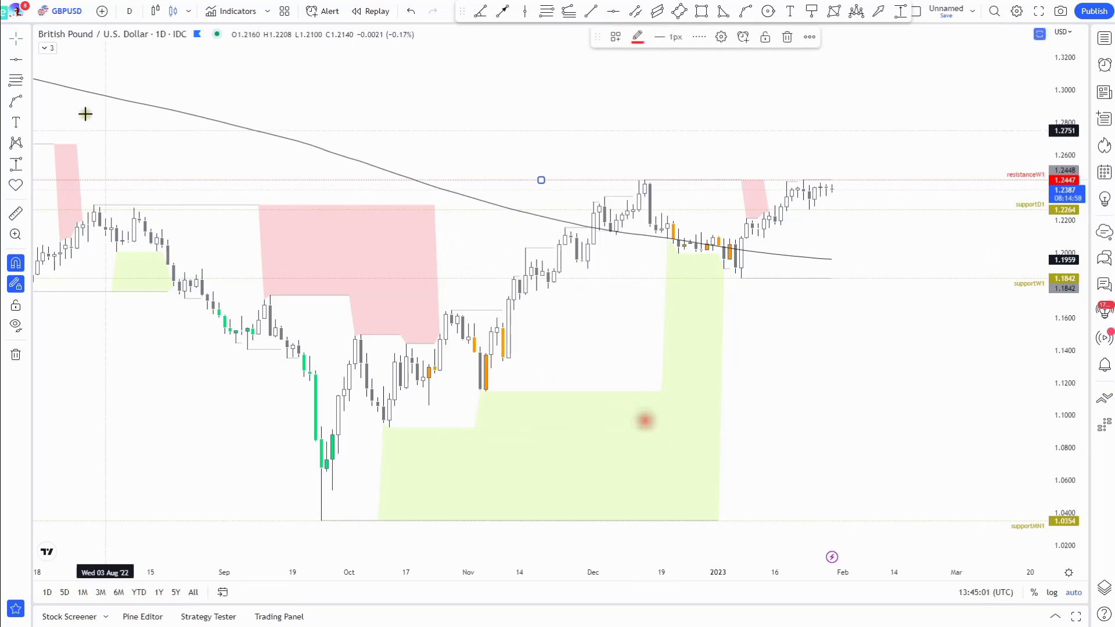
Draw a horizontal line at the 26 January 2023 daily high, 1.2431, and apply the resistanceD1 template.
{"action": "left_click", "coordinate": [16, 59]}
{"action": "left_click", "coordinate": [823, 162]}
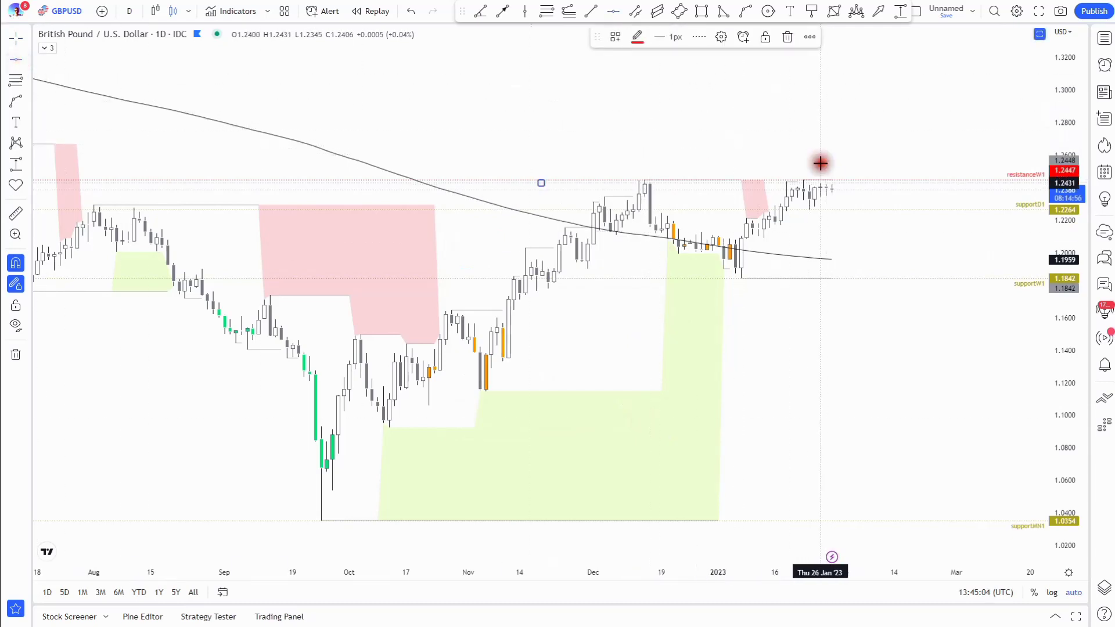
{"action": "left_click", "coordinate": [616, 37]}
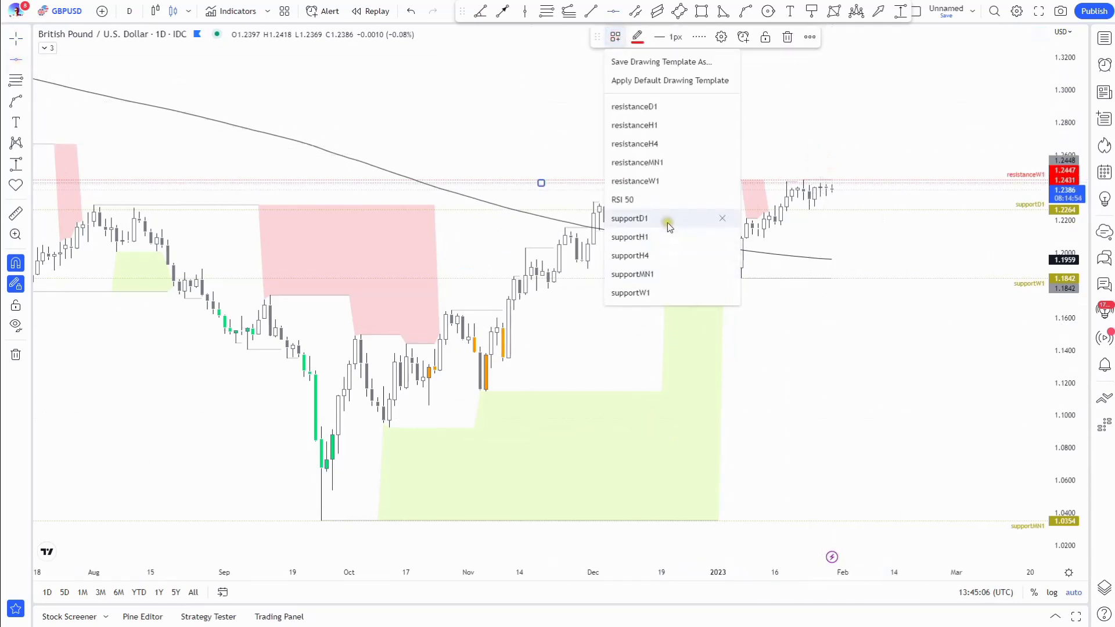
{"action": "left_click", "coordinate": [664, 107]}
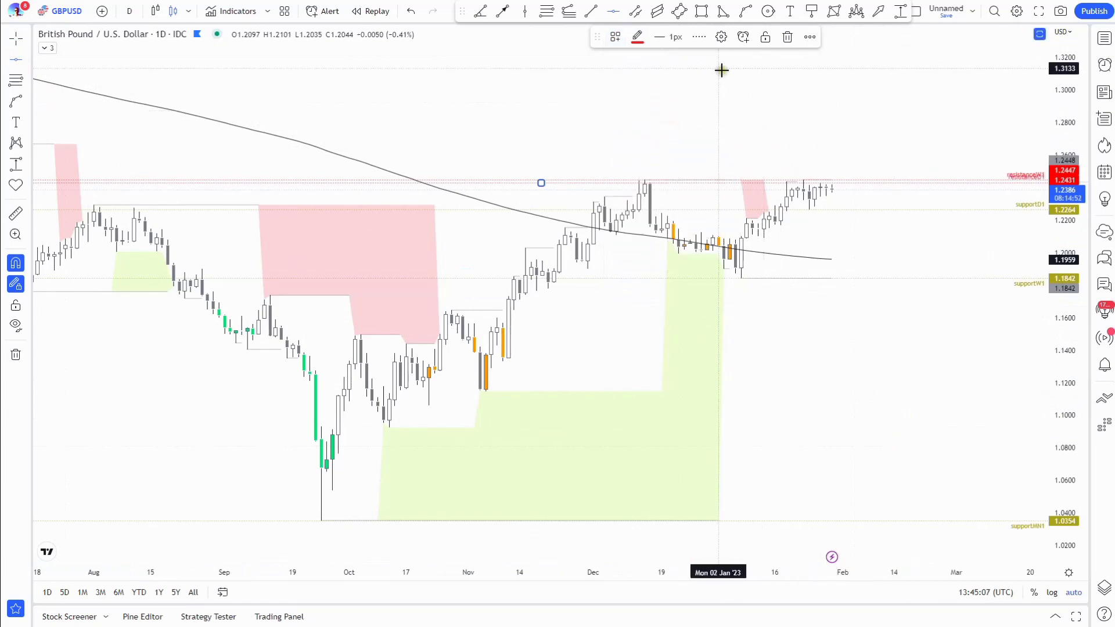
Set the resistanceD1 line's vertical text alignment to Bottom.
{"action": "left_click", "coordinate": [721, 36]}
{"action": "left_click", "coordinate": [541, 377]}
{"action": "left_click", "coordinate": [556, 435]}
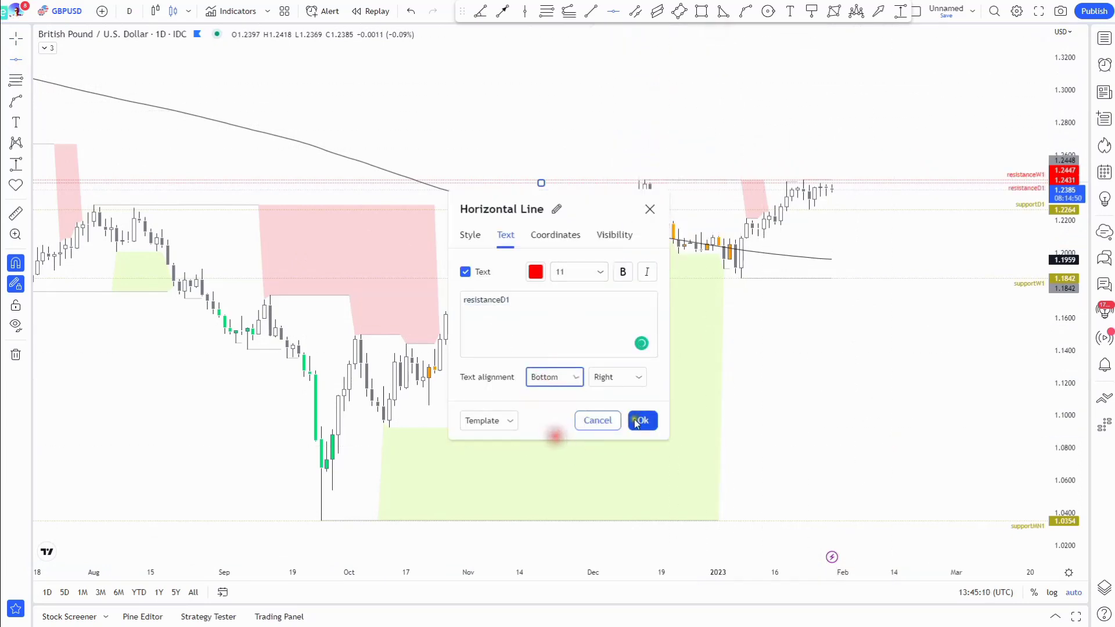
{"action": "left_click", "coordinate": [639, 419]}
{"action": "left_click_drag", "start_coordinate": [844, 104], "coordinate": [747, 99]}
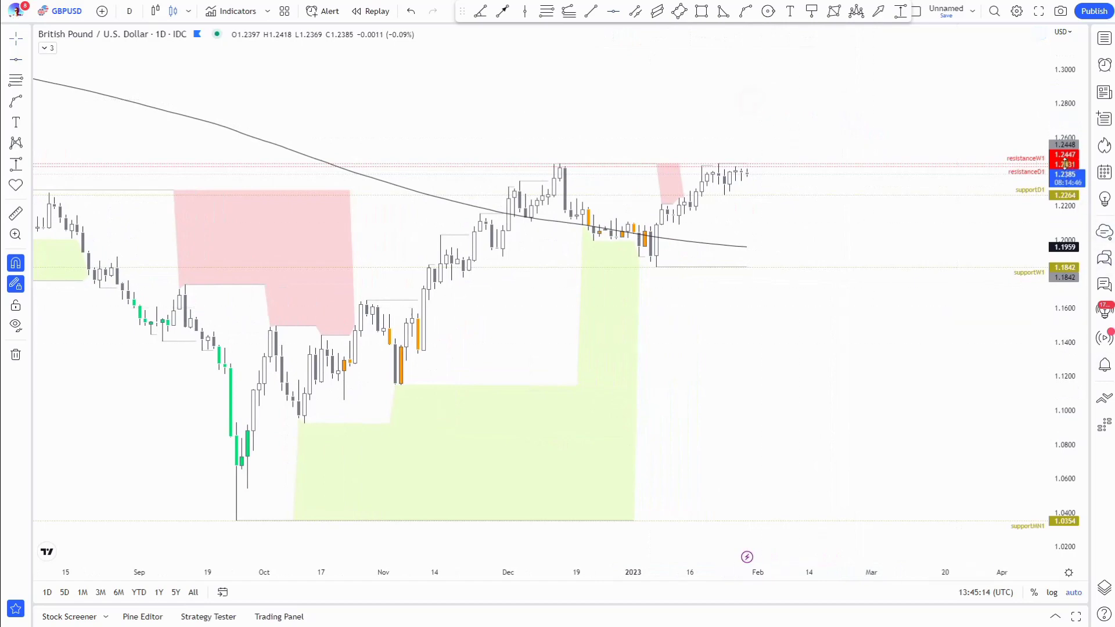
Switch the GBPUSD chart to the 4-hour timeframe and show the recent January 2023 price action.
{"action": "left_click", "coordinate": [1029, 173]}
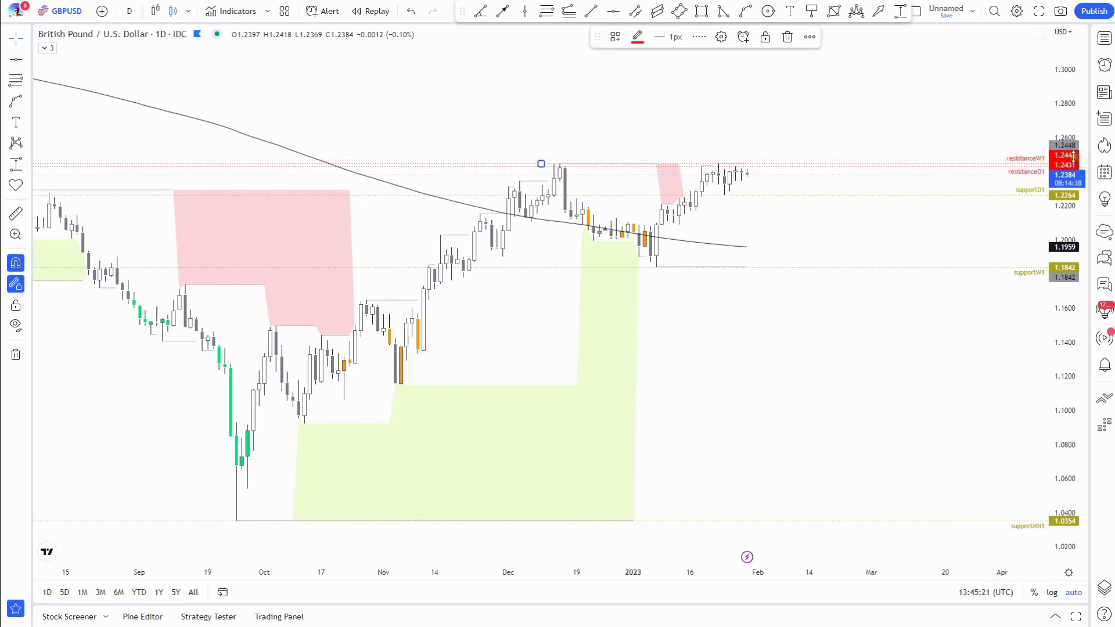
{"action": "scroll", "coordinate": [744, 215], "scroll_direction": "down", "scroll_amount": 3}
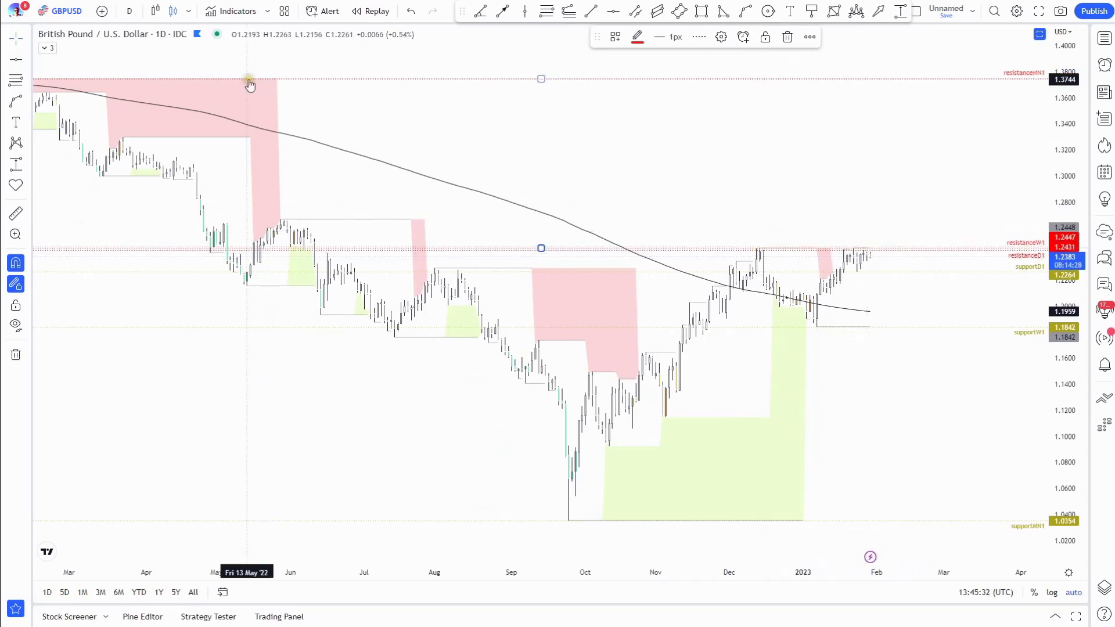
{"action": "scroll", "coordinate": [686, 185], "scroll_direction": "down", "scroll_amount": 1}
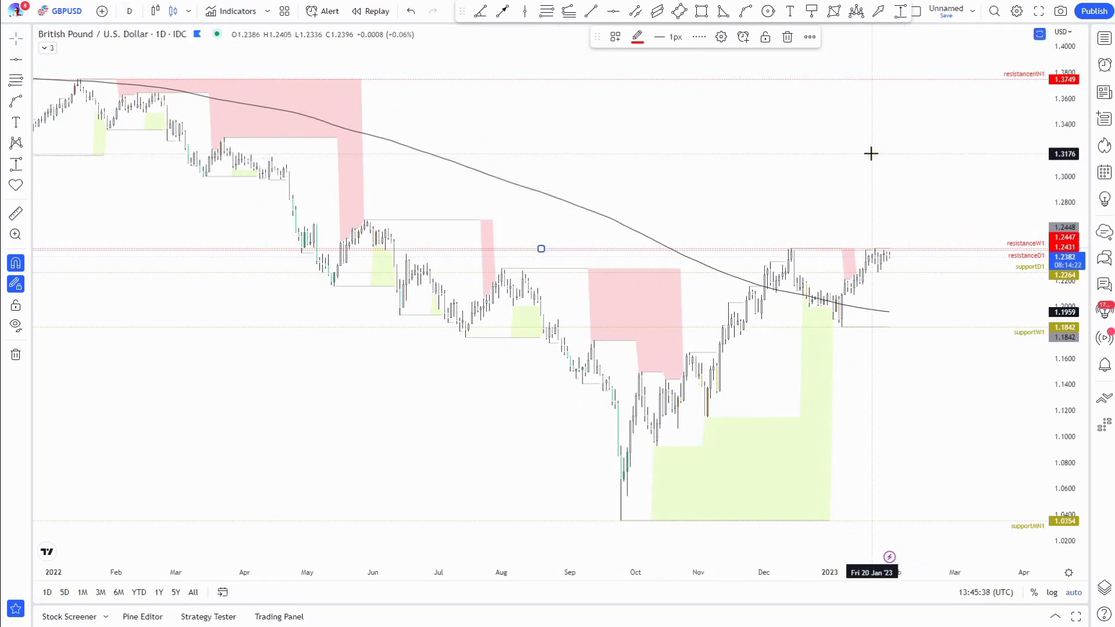
{"action": "left_click", "coordinate": [130, 12]}
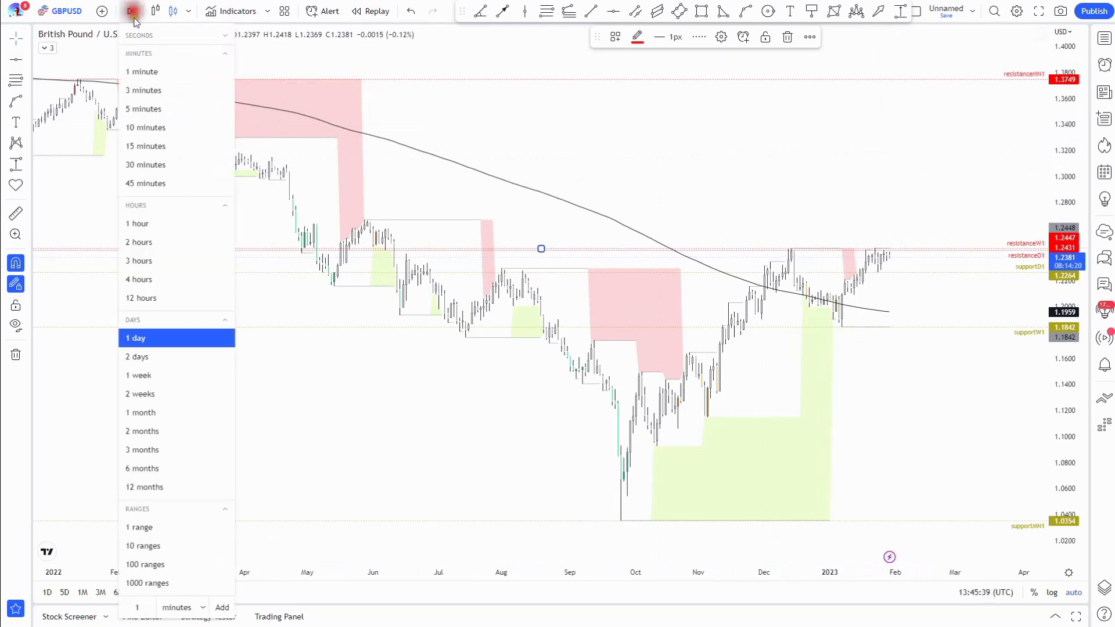
{"action": "left_click", "coordinate": [151, 280]}
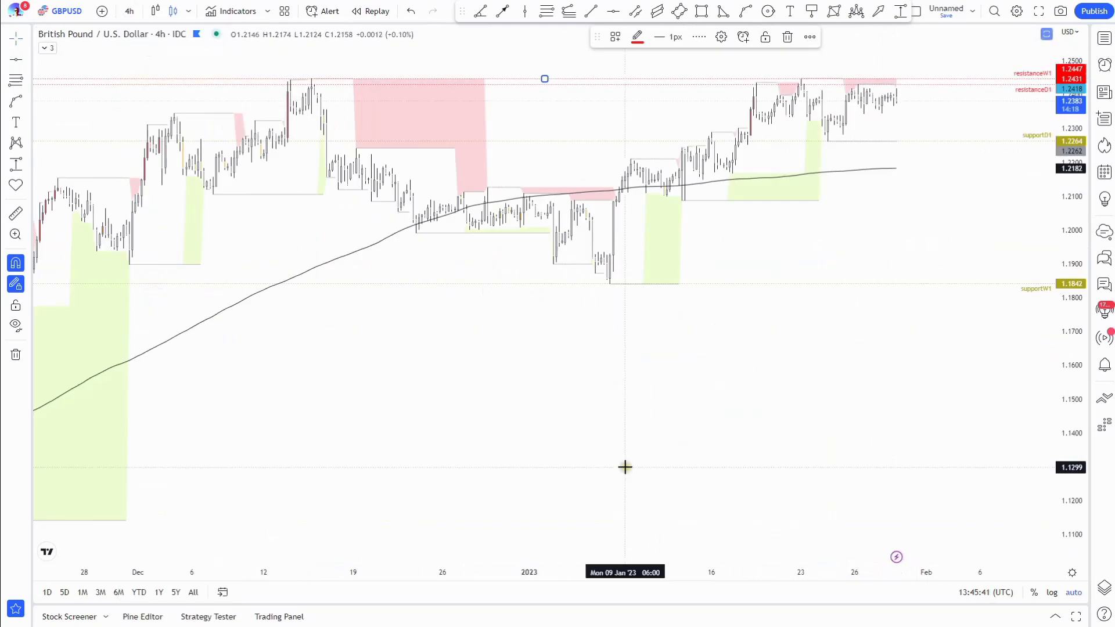
{"action": "left_click", "coordinate": [613, 537]}
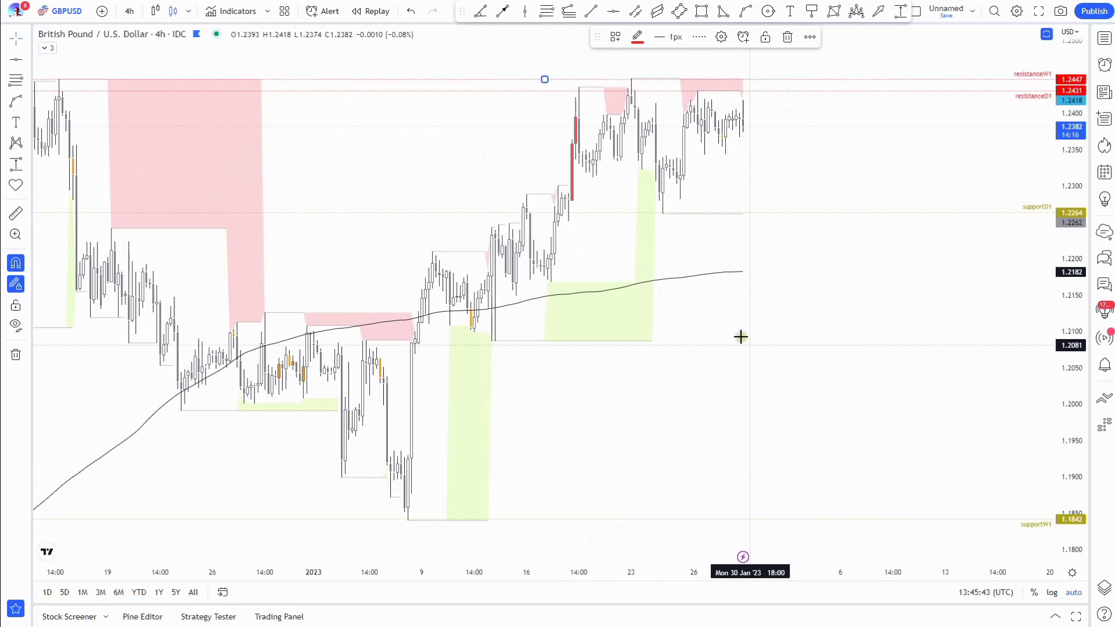
Draw a horizontal line at the 27 January 2023 4-hour low, 1.2344, and apply the supportH4 template.
{"action": "left_click", "coordinate": [617, 13]}
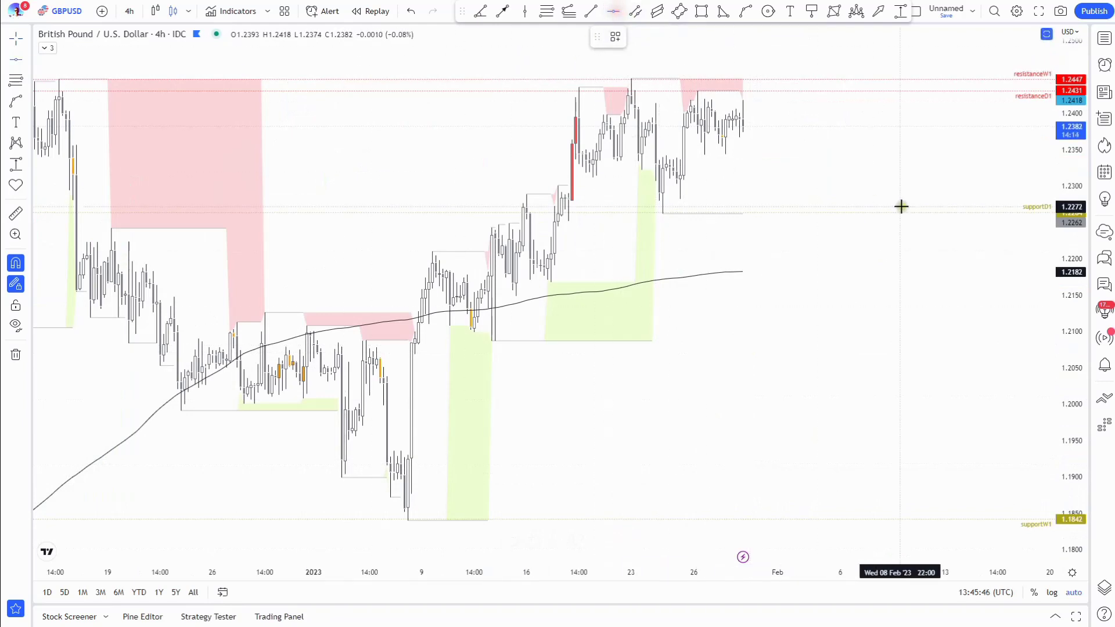
{"action": "left_click", "coordinate": [726, 165]}
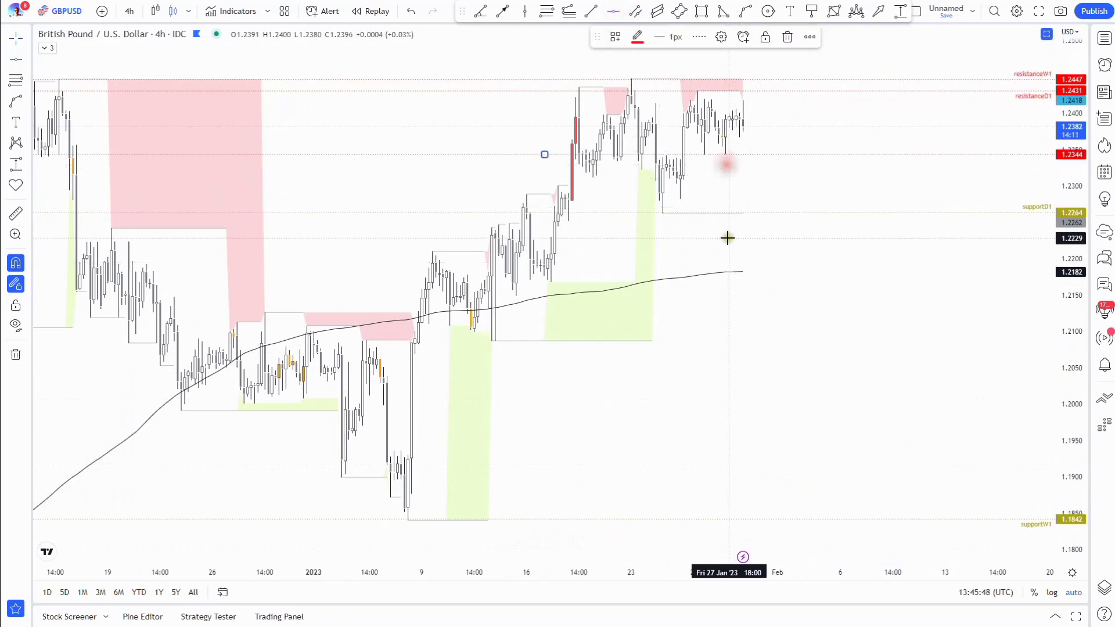
{"action": "left_click", "coordinate": [616, 38]}
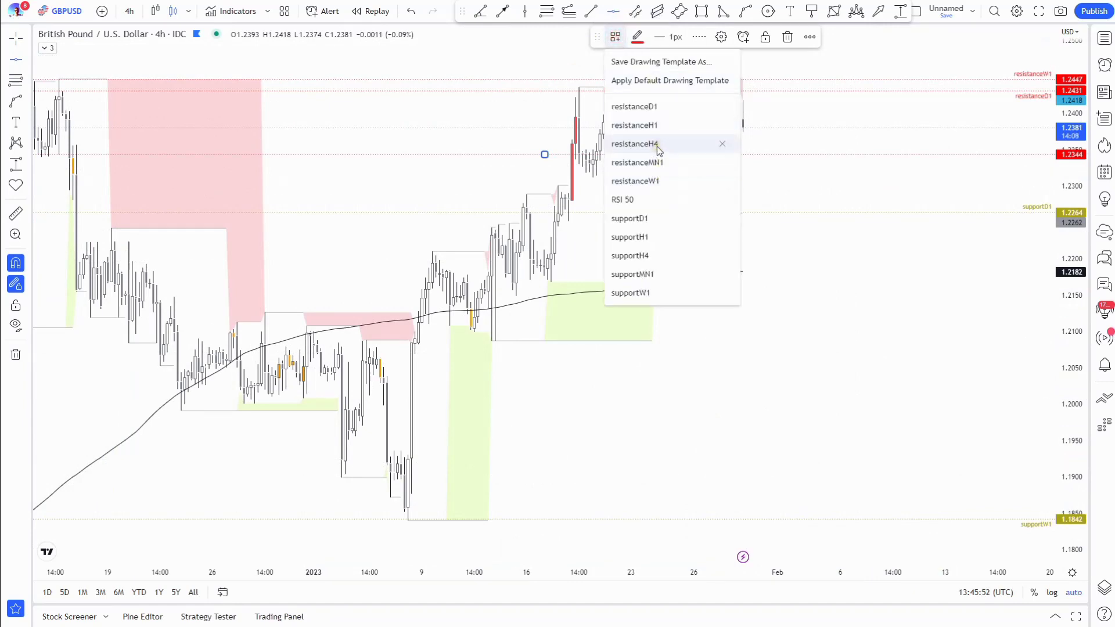
{"action": "left_click", "coordinate": [653, 255]}
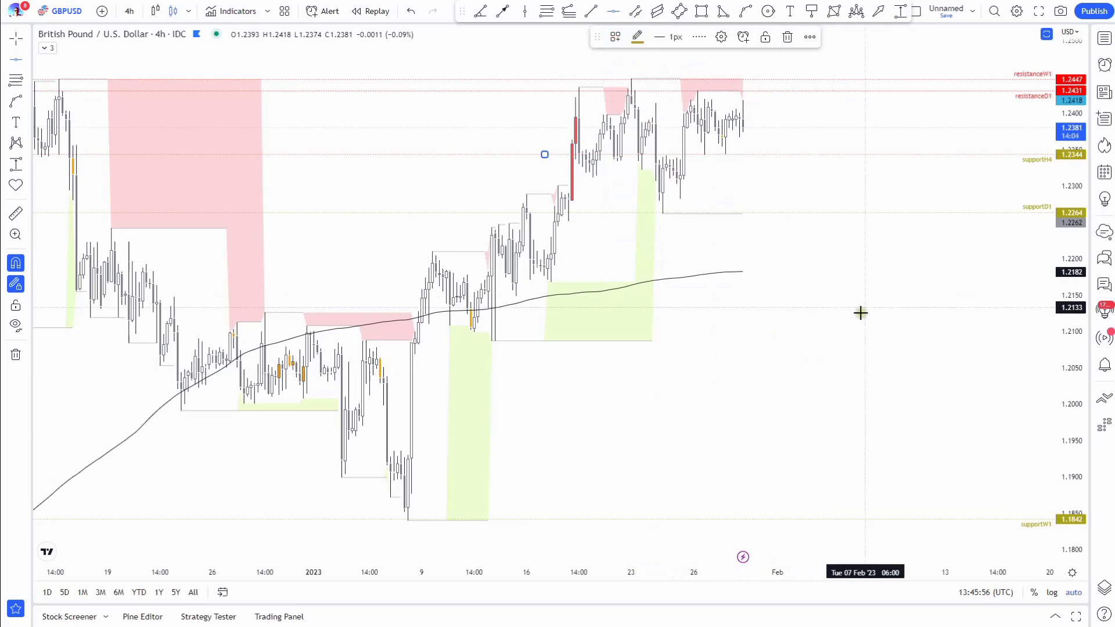
Draw a horizontal line at the late-January 4-hour high, 1.2431, and apply the resistanceH4 template.
{"action": "left_click", "coordinate": [696, 86]}
{"action": "left_click", "coordinate": [616, 36]}
{"action": "left_click", "coordinate": [654, 142]}
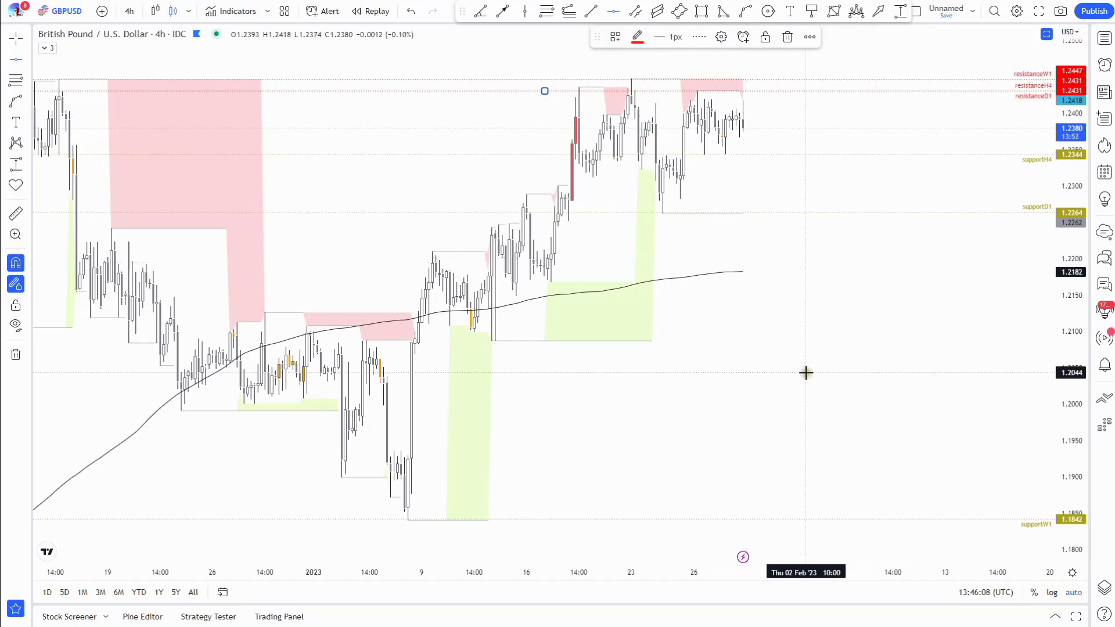
Draw a rising trend line beneath the late-January 2023 lows, from about 1.2238 on 23 January to about 1.2414 on 1 February.
{"action": "scroll", "coordinate": [841, 336], "scroll_direction": "down", "scroll_amount": 3}
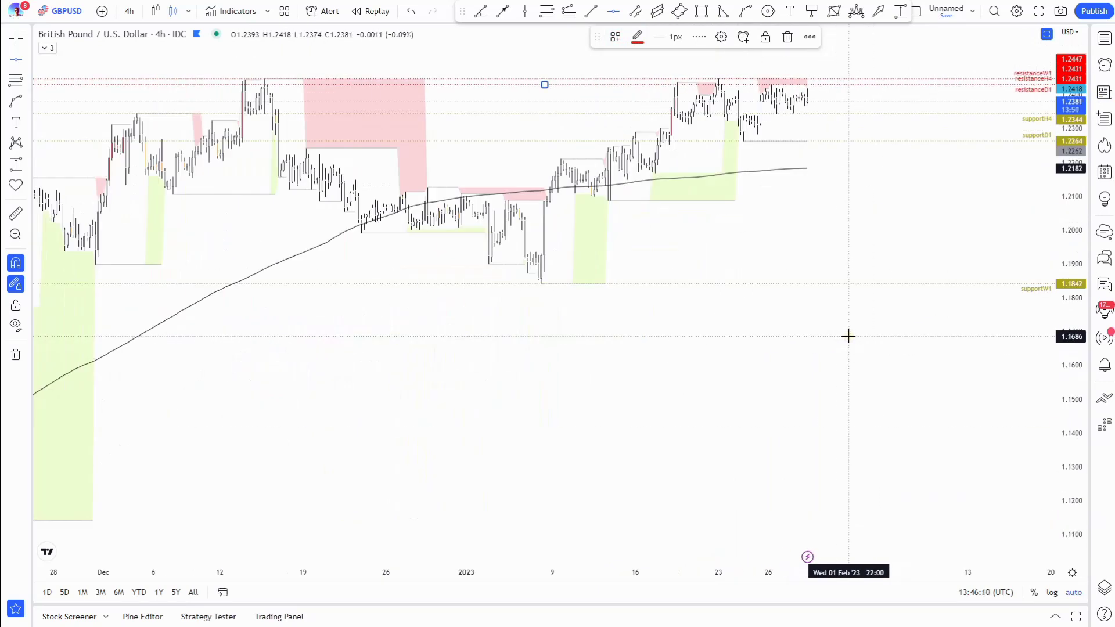
{"action": "scroll", "coordinate": [697, 328], "scroll_direction": "up", "scroll_amount": 3}
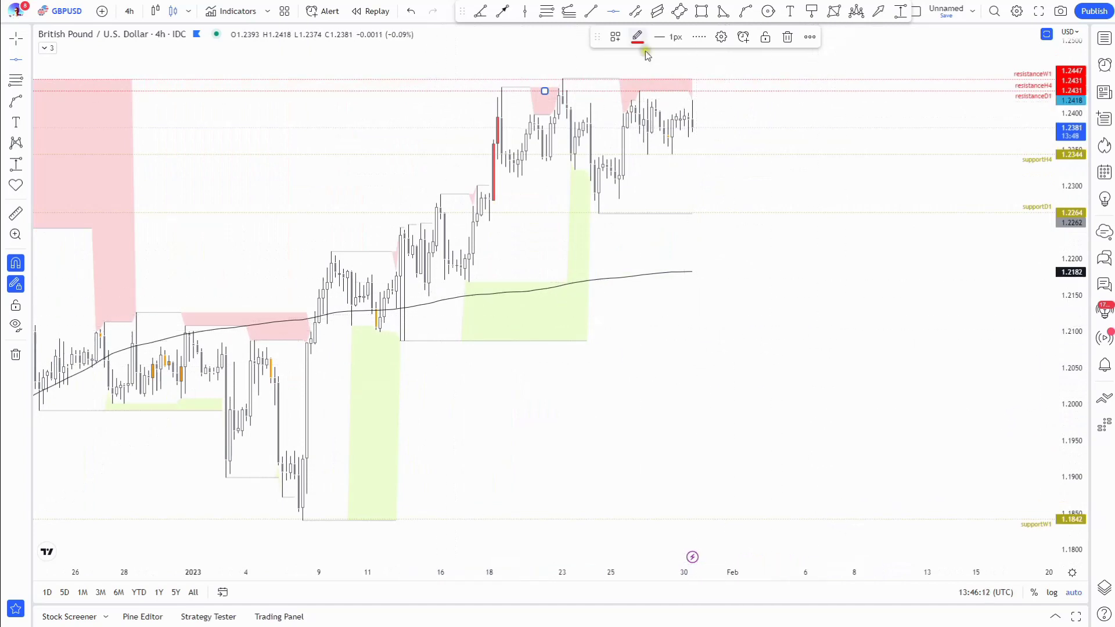
{"action": "left_click", "coordinate": [590, 11]}
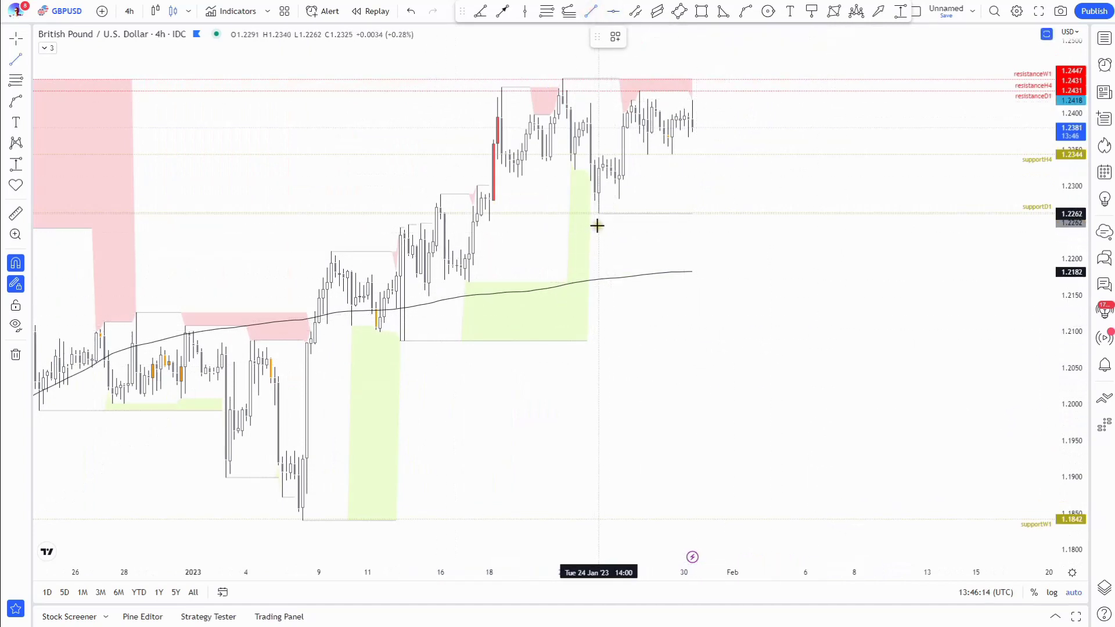
{"action": "left_click", "coordinate": [597, 225]}
{"action": "scroll", "coordinate": [604, 231], "scroll_direction": "up", "scroll_amount": 1}
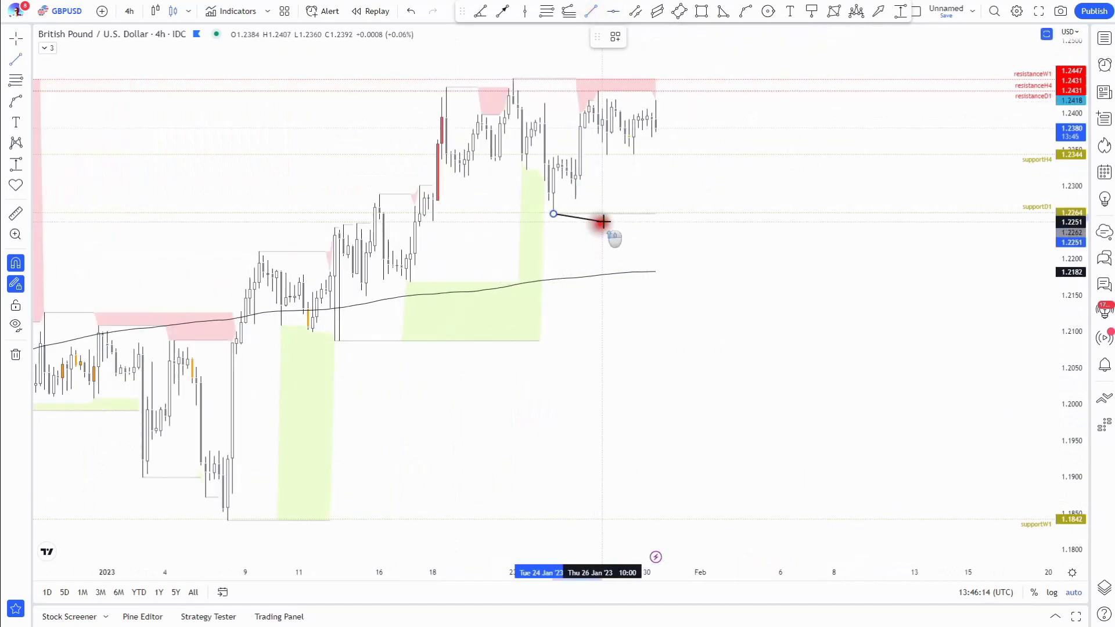
{"action": "left_click", "coordinate": [702, 104]}
{"action": "left_click_drag", "start_coordinate": [554, 213], "coordinate": [535, 230]}
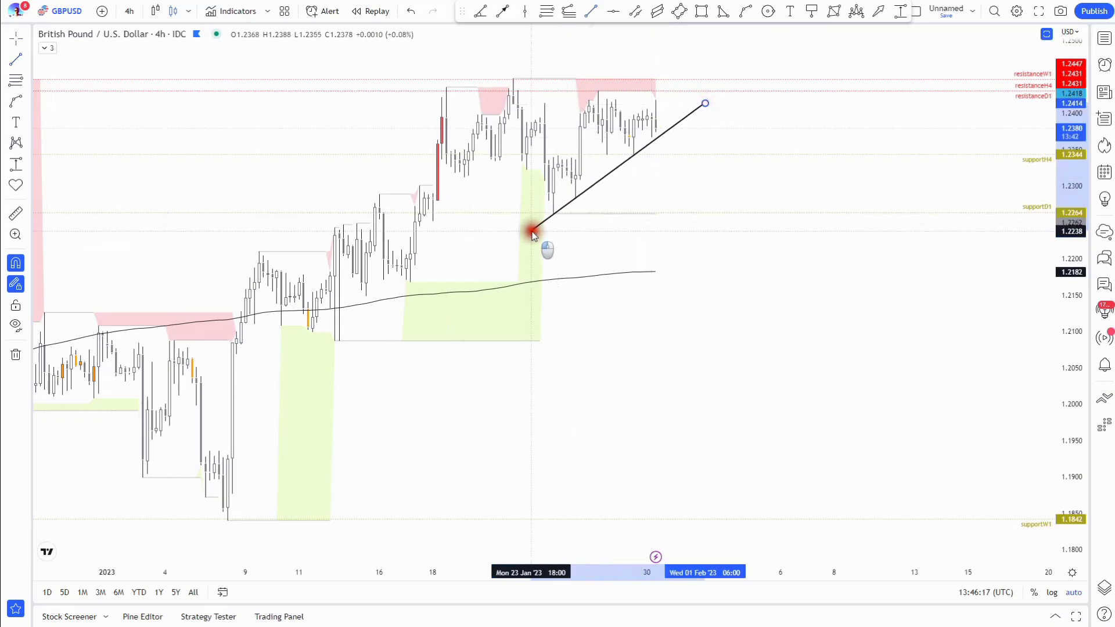
{"action": "scroll", "coordinate": [876, 316], "scroll_direction": "down", "scroll_amount": 5}
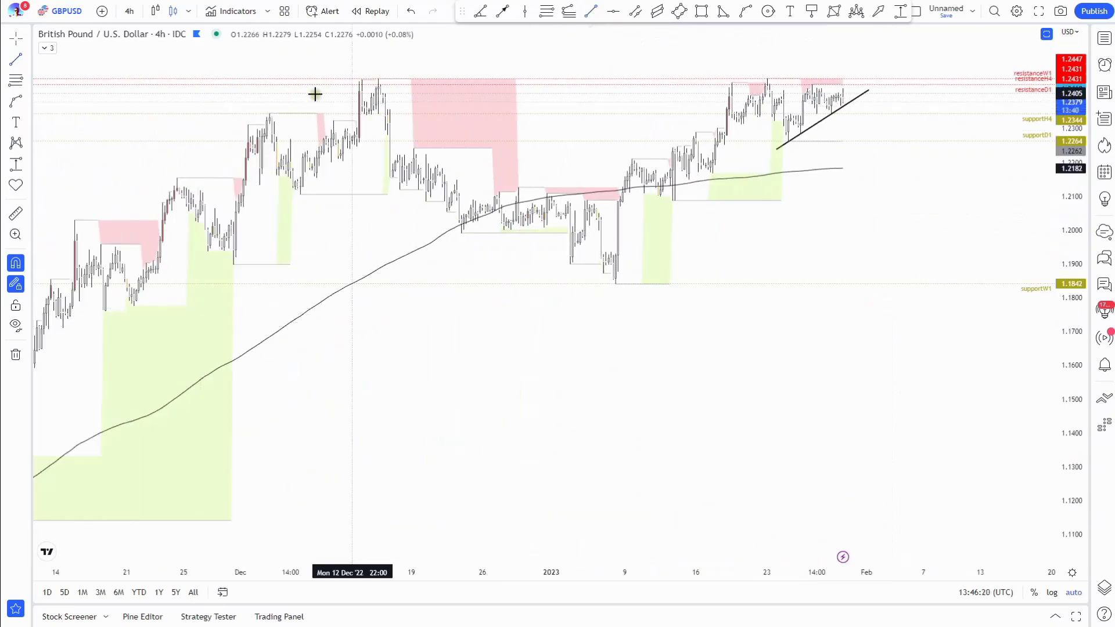
Load EURUSD from the watchlist and set its chart to the 1-week timeframe.
{"action": "left_click", "coordinate": [1106, 40]}
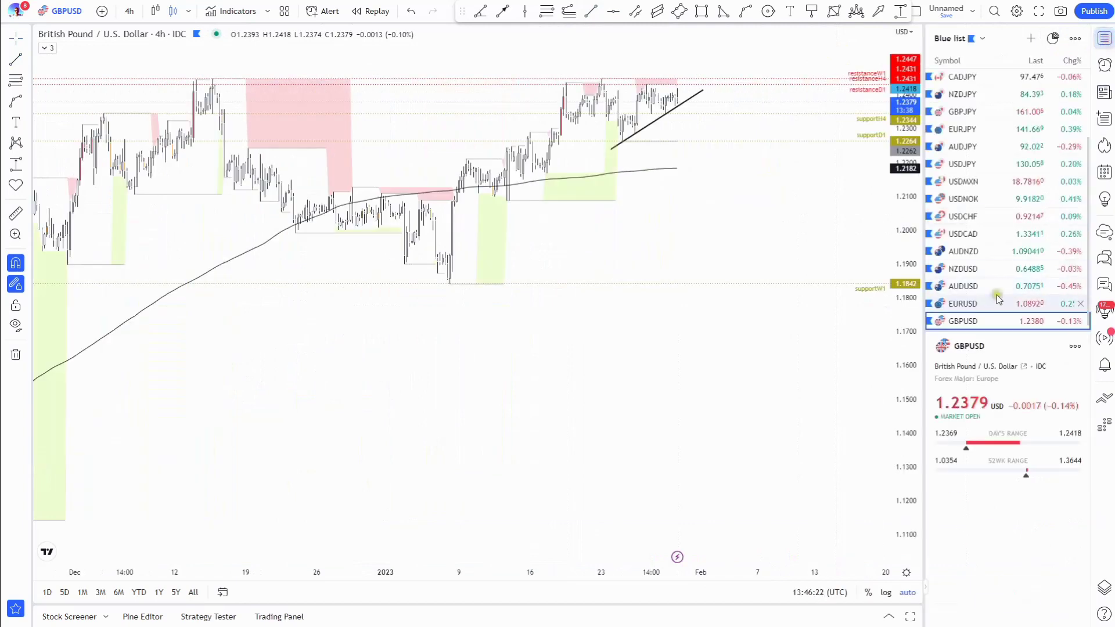
{"action": "left_click", "coordinate": [985, 302]}
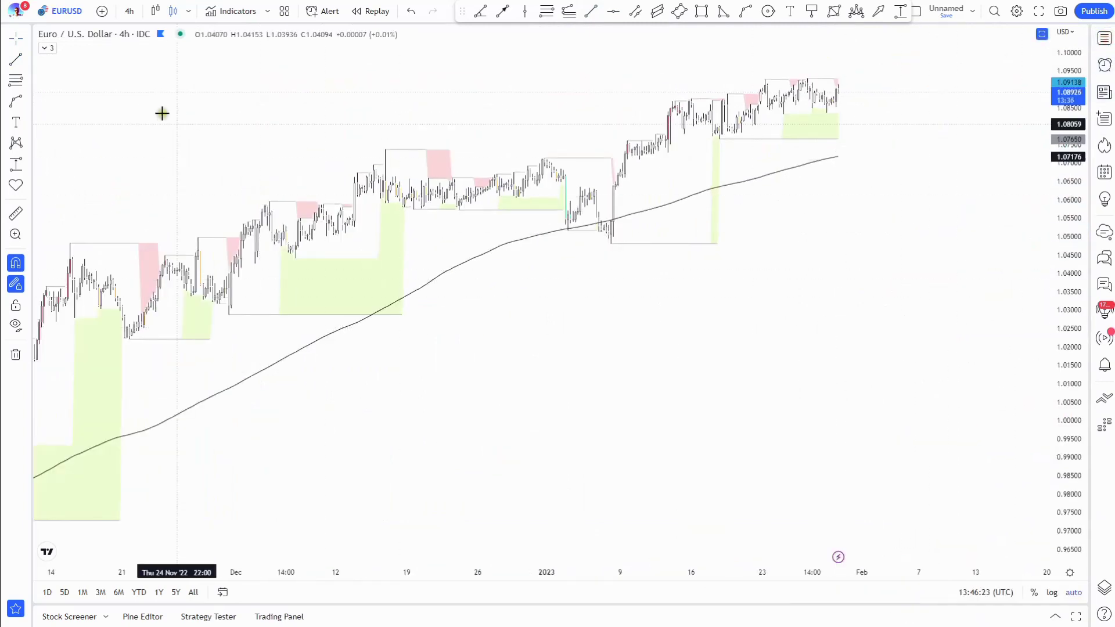
{"action": "left_click", "coordinate": [131, 20]}
{"action": "left_click", "coordinate": [163, 374]}
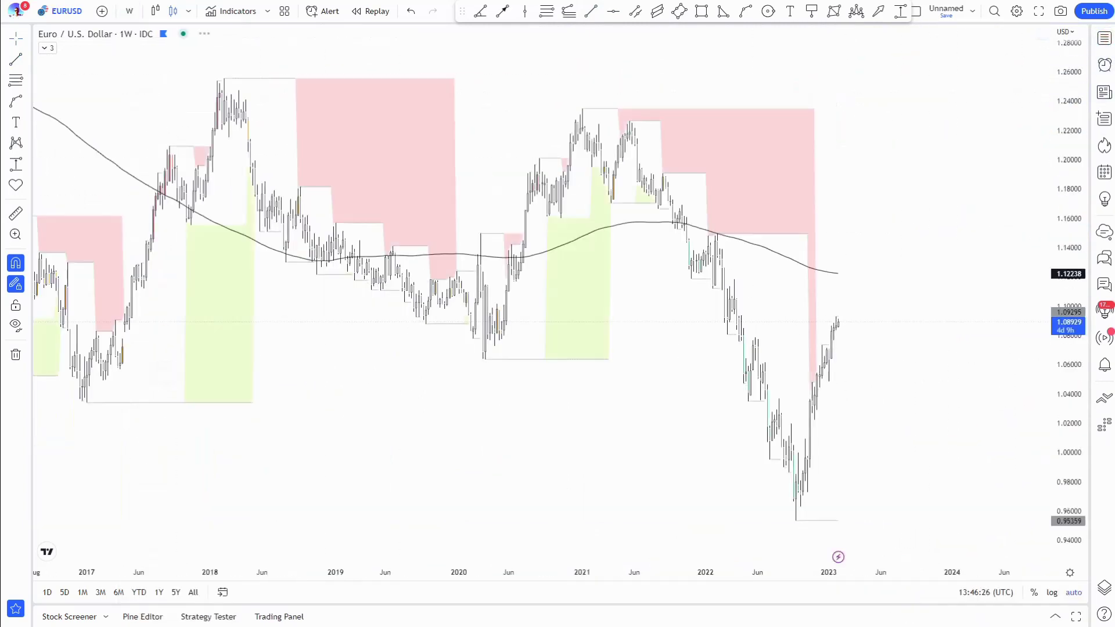
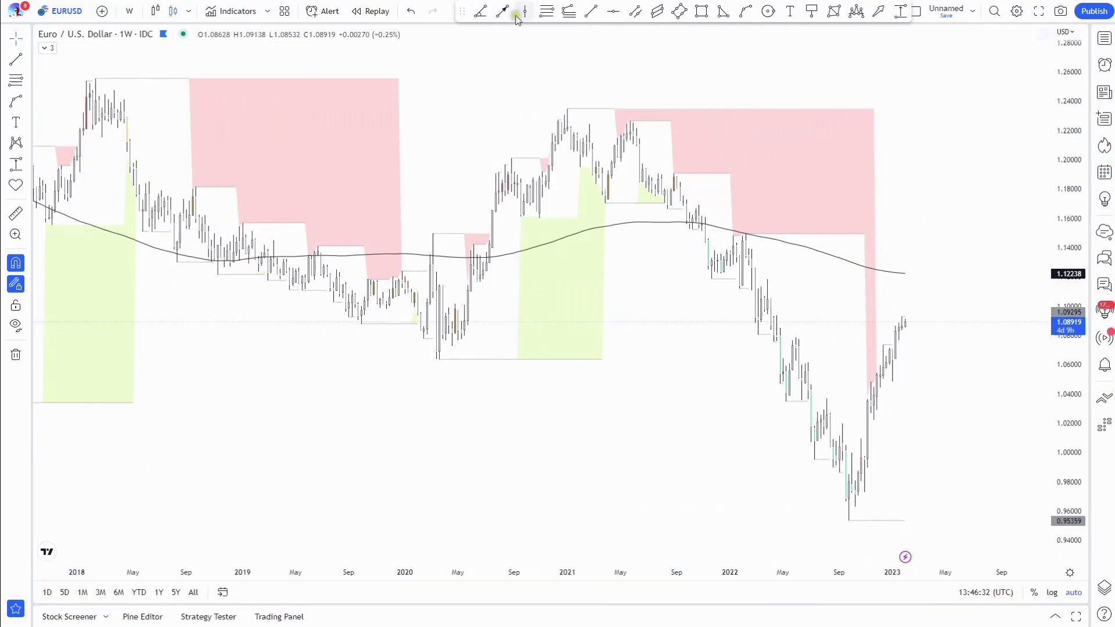
Draw horizontal lines at the 2022 low, 0.95359, with the supportMN1 template and at the early-2022 high, 1.14949, with the resistanceMN1 template.
{"action": "left_click", "coordinate": [615, 11]}
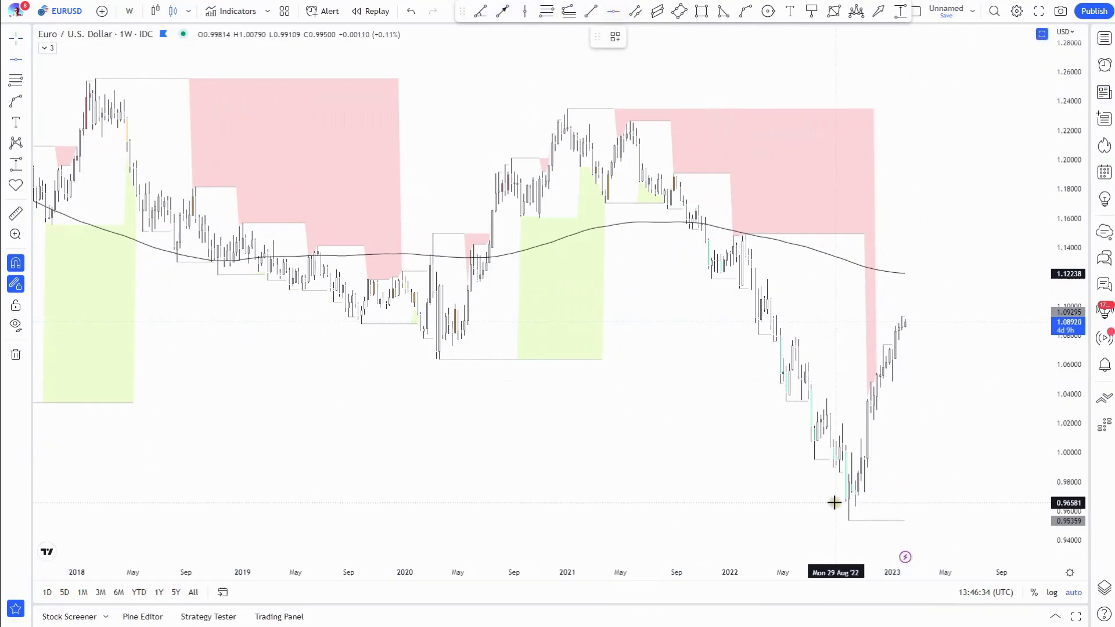
{"action": "left_click", "coordinate": [848, 532]}
{"action": "left_click", "coordinate": [615, 37]}
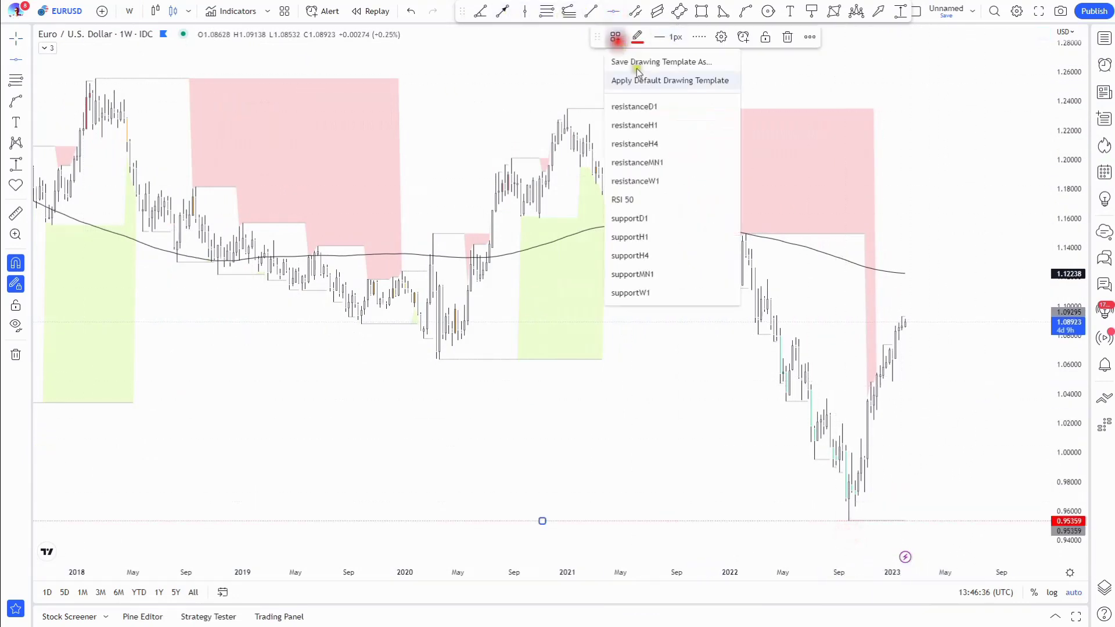
{"action": "left_click", "coordinate": [660, 276]}
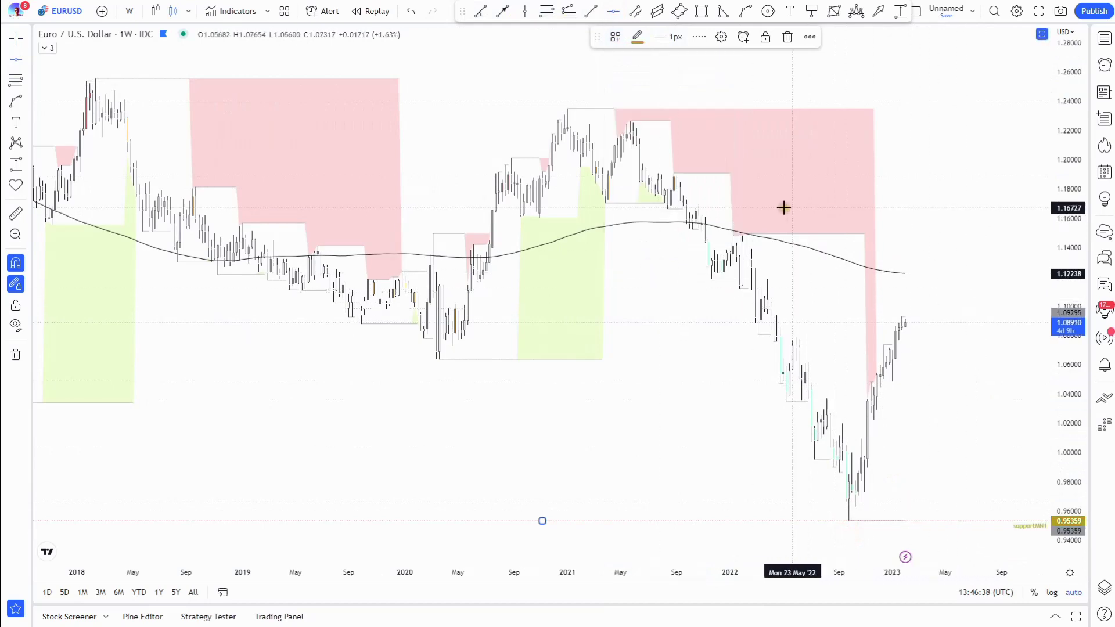
{"action": "left_click", "coordinate": [615, 36]}
{"action": "left_click", "coordinate": [665, 164]}
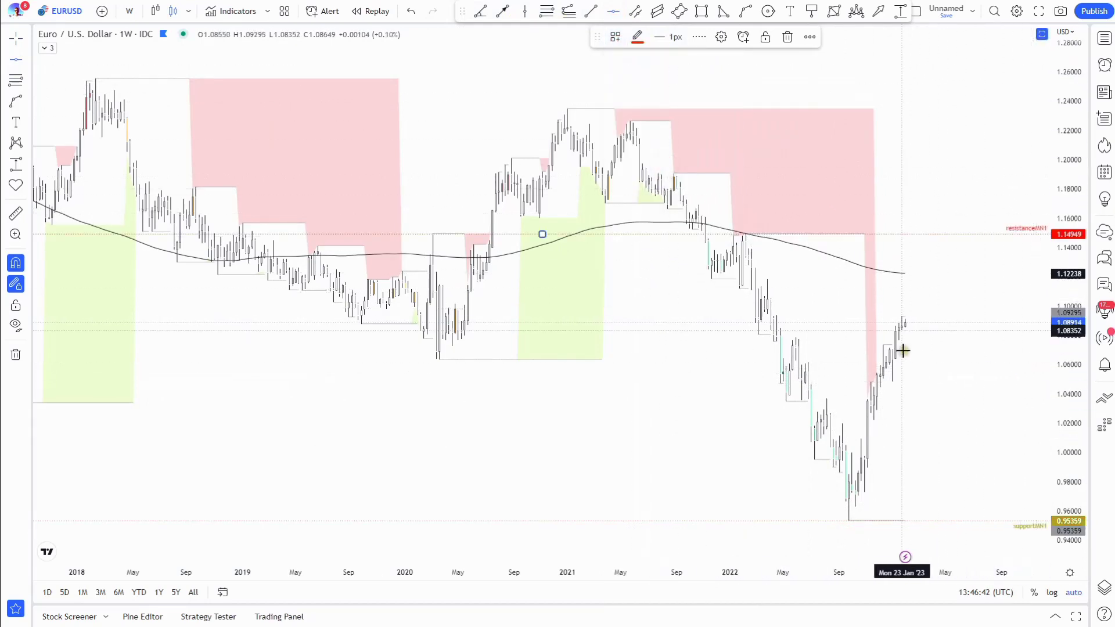
Draw weekly horizontal lines at 1.07364 with the resistanceW1 template and at 1.04829 with the supportW1 template.
{"action": "left_click", "coordinate": [616, 36]}
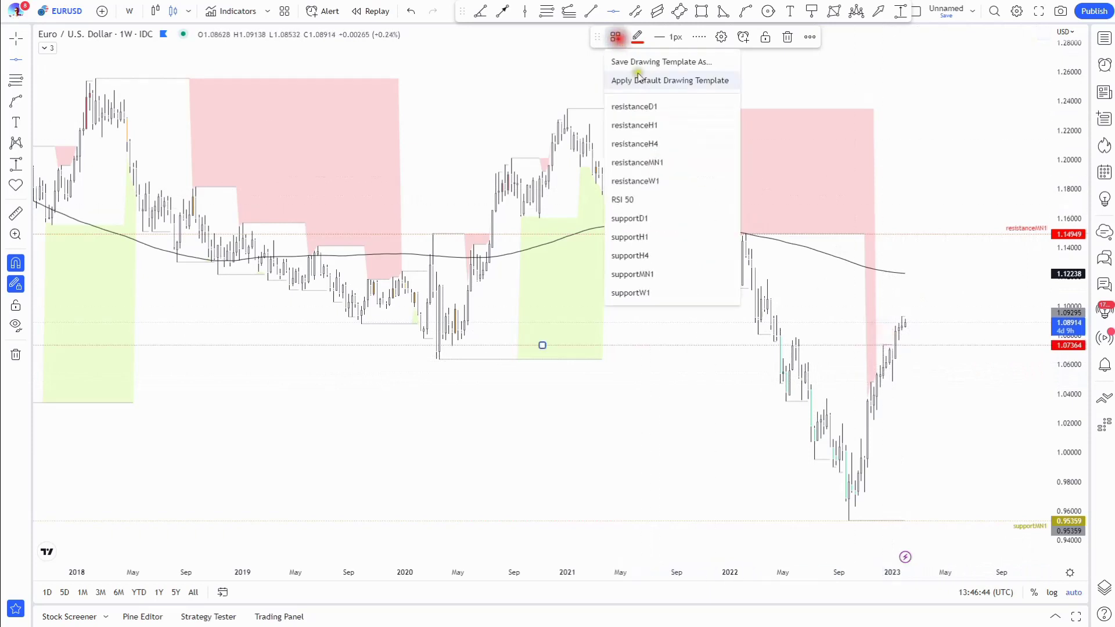
{"action": "left_click", "coordinate": [660, 177]}
{"action": "key", "text": "alt+h"}
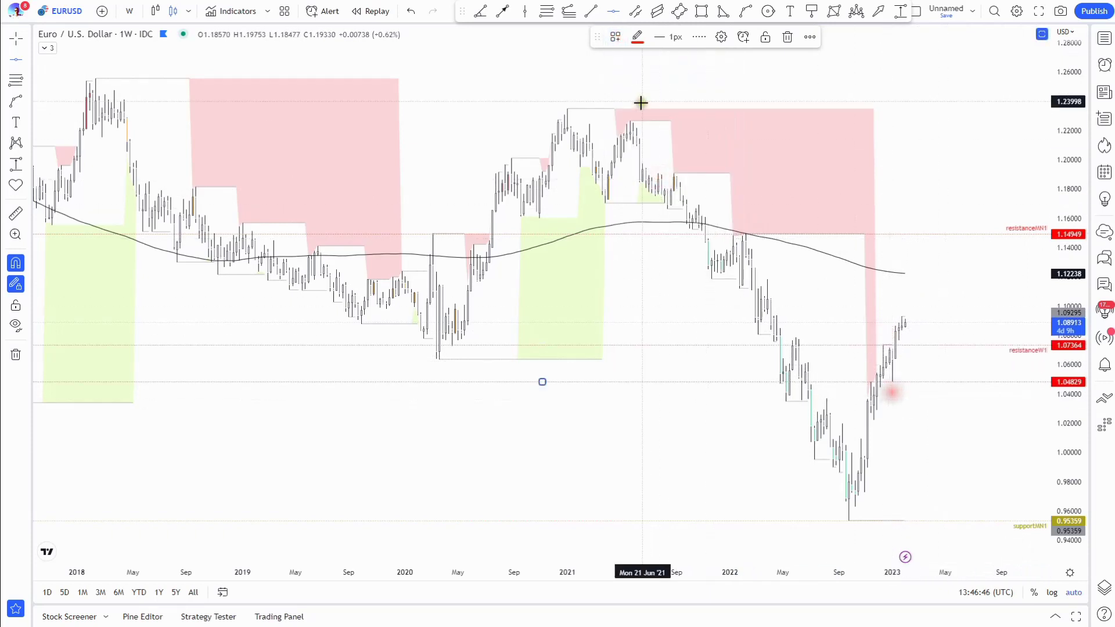
{"action": "left_click", "coordinate": [616, 37]}
{"action": "left_click", "coordinate": [658, 291]}
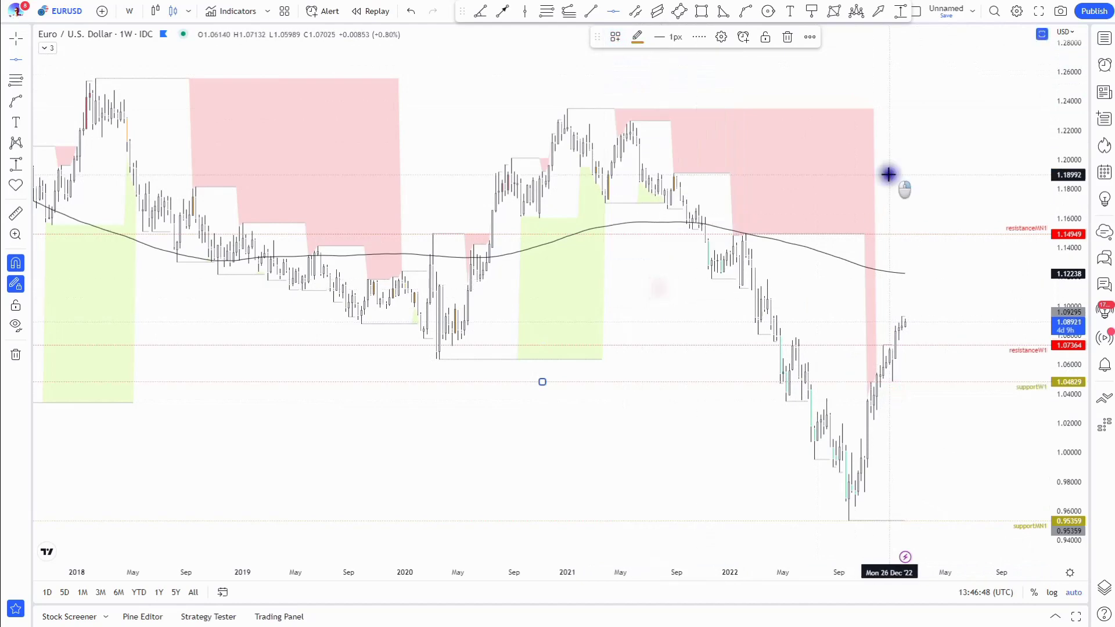
On the 1-day EURUSD chart, draw horizontal lines at 1.07663 with the supportD1 template and at 1.09295 with the resistanceD1 template.
{"action": "left_click", "coordinate": [132, 11]}
{"action": "left_click", "coordinate": [160, 338]}
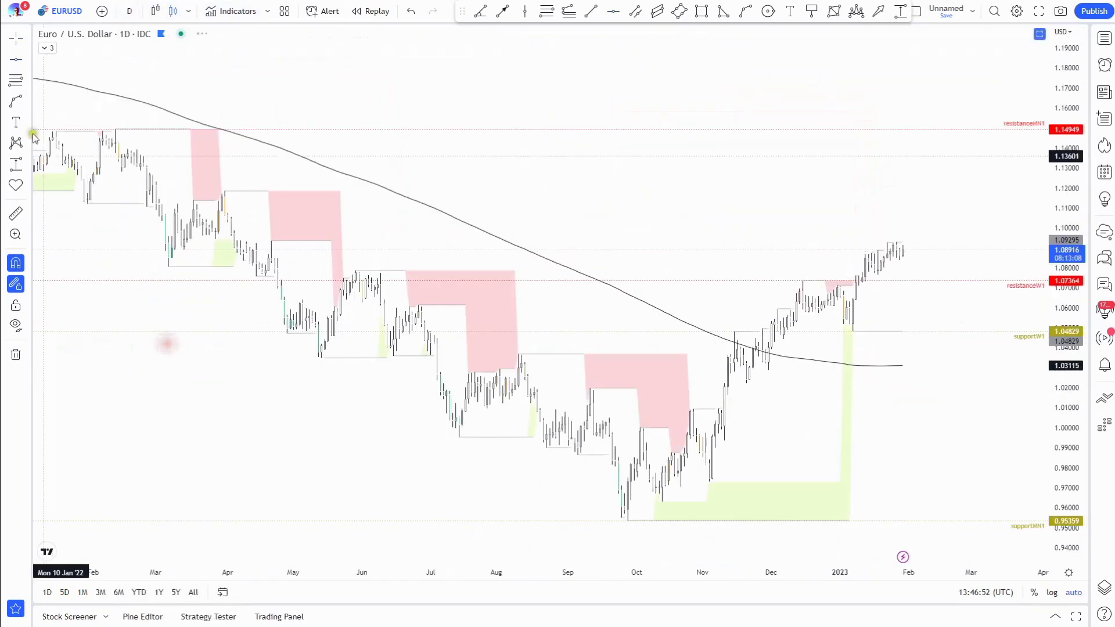
{"action": "left_click", "coordinate": [16, 60]}
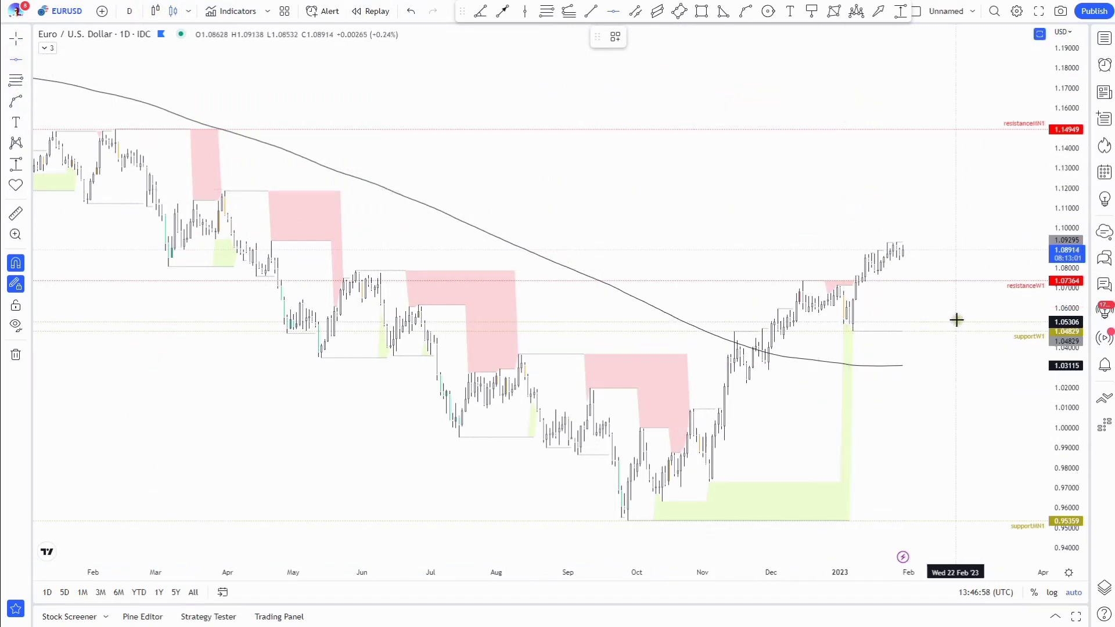
{"action": "left_click", "coordinate": [877, 284]}
{"action": "left_click", "coordinate": [615, 36]}
{"action": "left_click", "coordinate": [656, 220]}
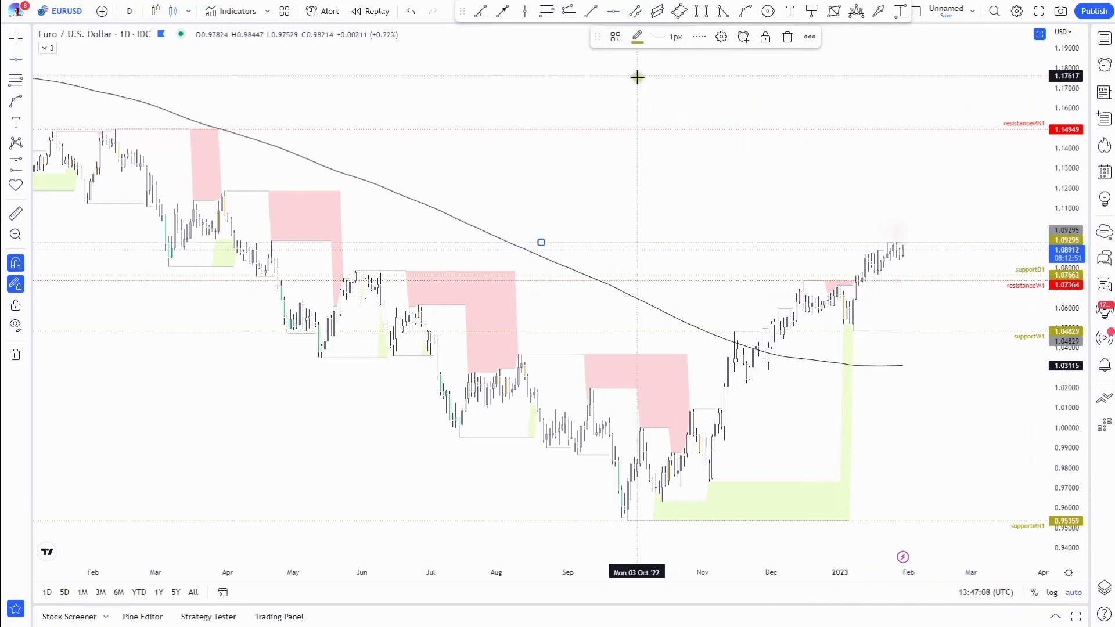
{"action": "left_click", "coordinate": [615, 37]}
{"action": "left_click", "coordinate": [668, 107]}
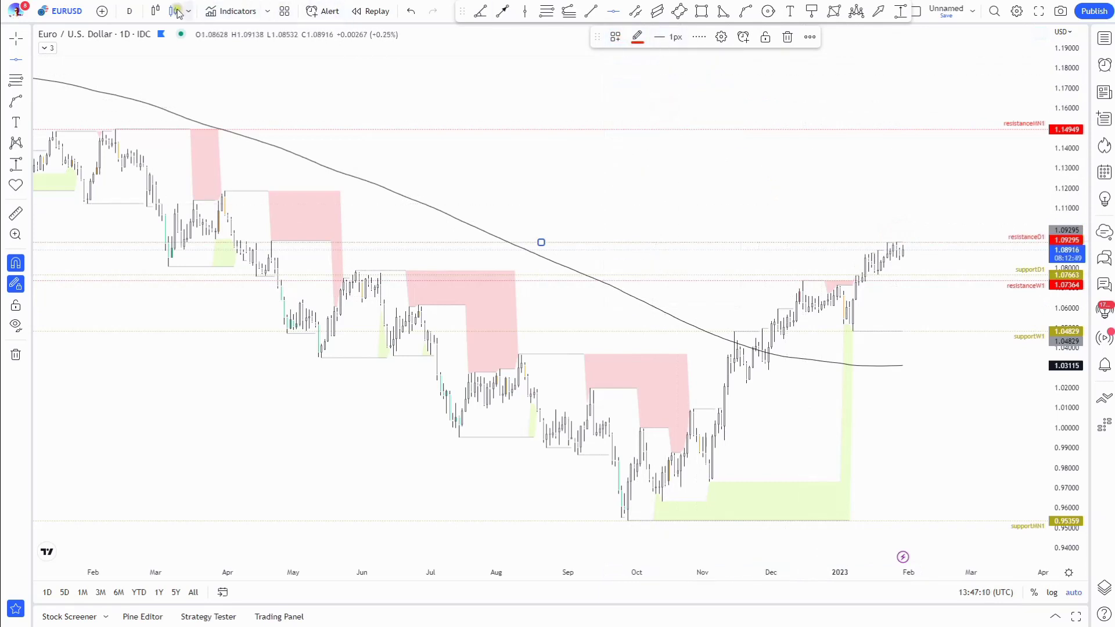
On the 4-hour EURUSD chart, draw a horizontal line at the late-January low, 1.08360, and apply the supportH4 template.
{"action": "left_click", "coordinate": [129, 12]}
{"action": "left_click", "coordinate": [155, 277]}
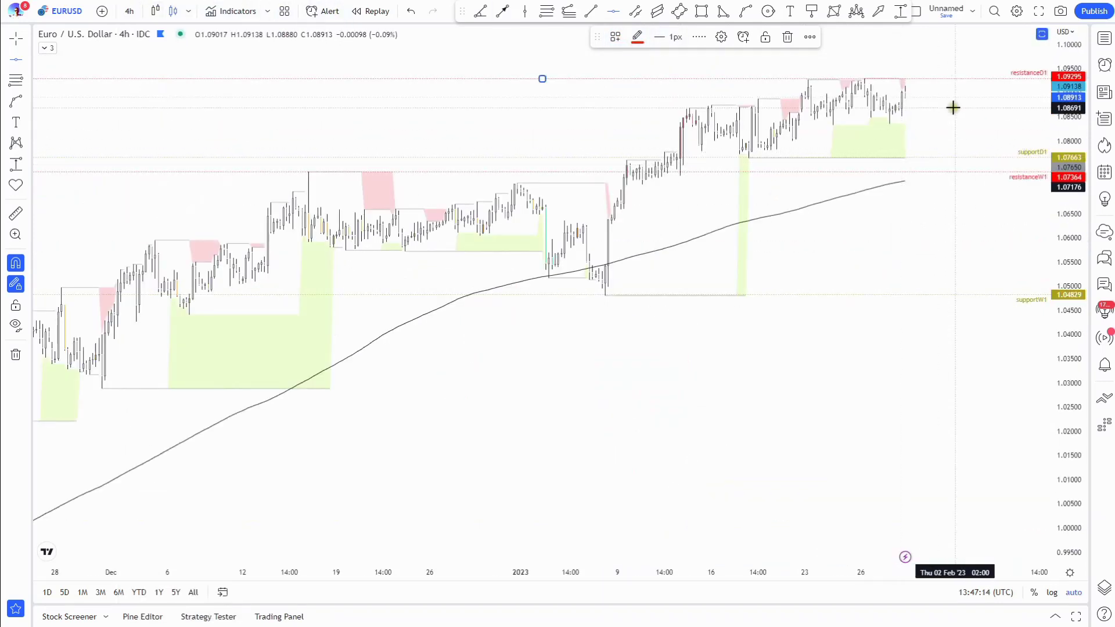
{"action": "left_click", "coordinate": [616, 20]}
{"action": "left_click", "coordinate": [889, 123]}
{"action": "left_click", "coordinate": [619, 37]}
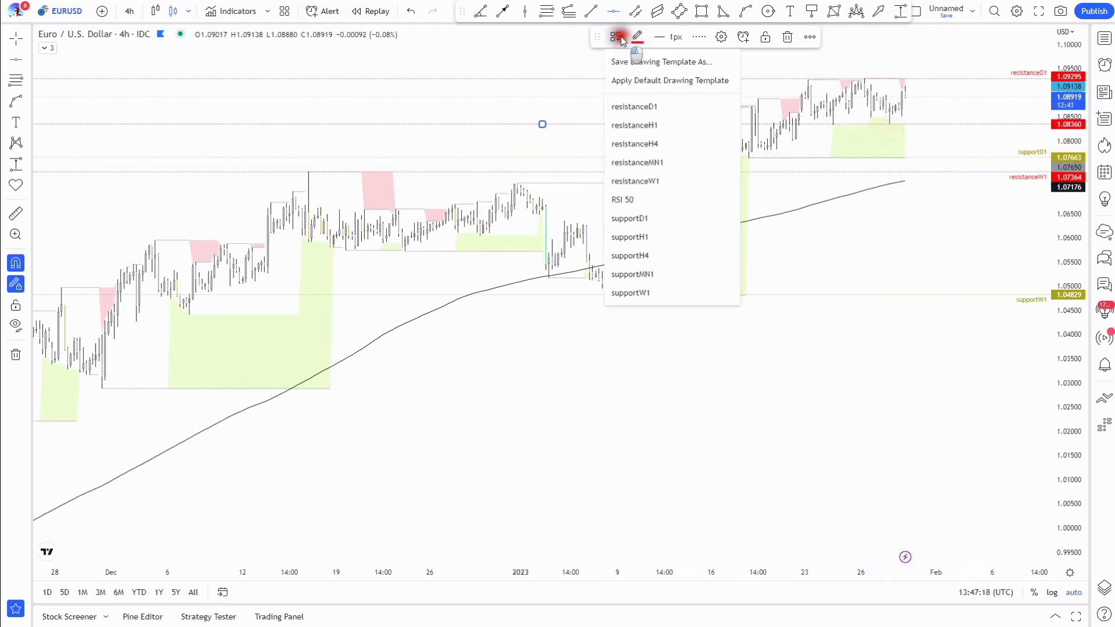
{"action": "left_click", "coordinate": [664, 253]}
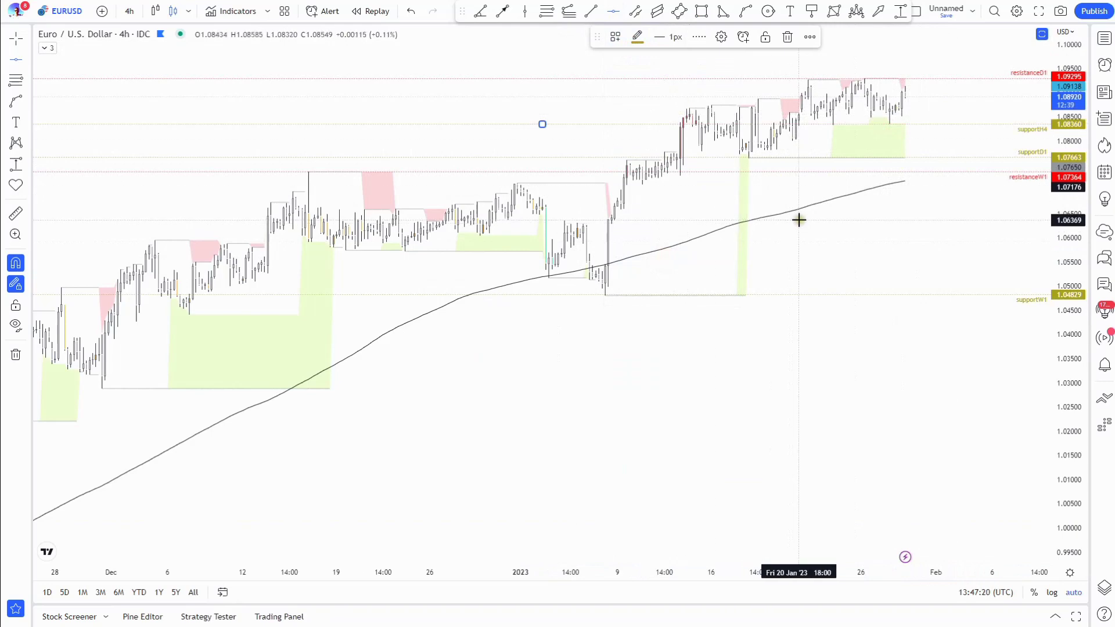
Draw a horizontal line at 1.08954 near the latest EURUSD 4-hour candles and apply the resistanceH4 template.
{"action": "left_click", "coordinate": [887, 93]}
{"action": "left_click", "coordinate": [617, 34]}
{"action": "left_click", "coordinate": [652, 122]}
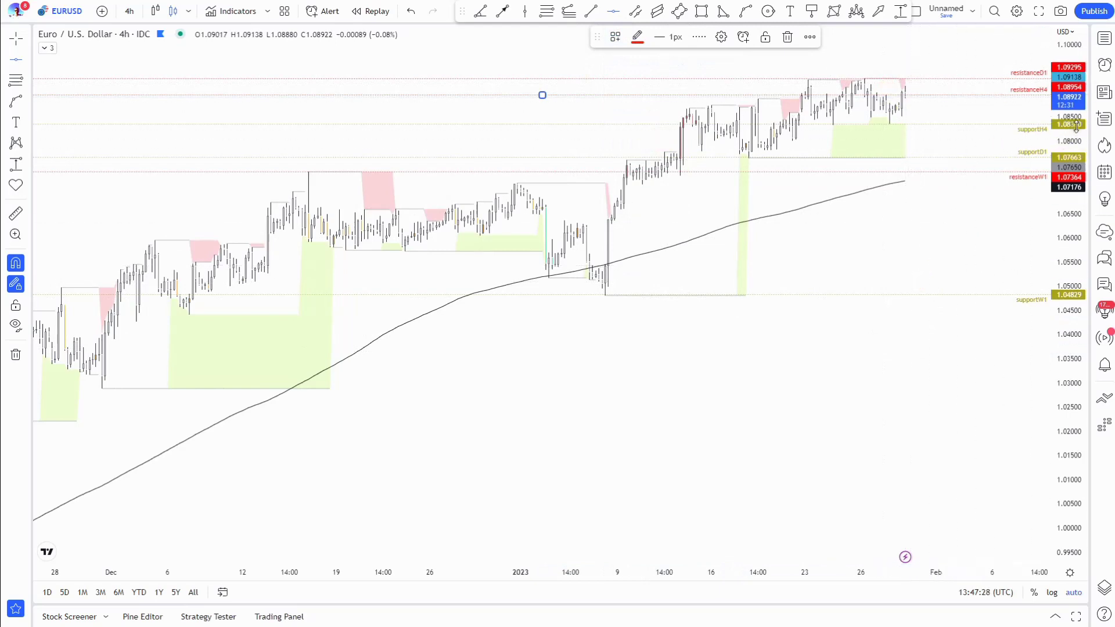
Draw a rising trend line under the January lows from 18 Jan to 2 Feb 2023 and extend its start back to about 13 Jan.
{"action": "left_click", "coordinate": [591, 11]}
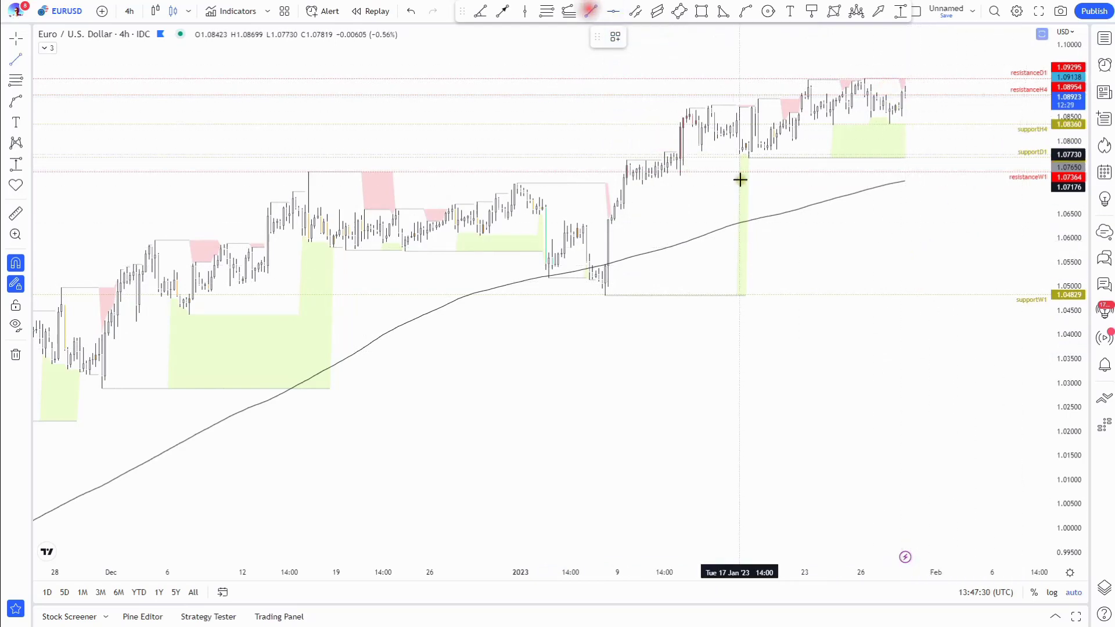
{"action": "left_click", "coordinate": [748, 169]}
{"action": "left_click", "coordinate": [959, 106]}
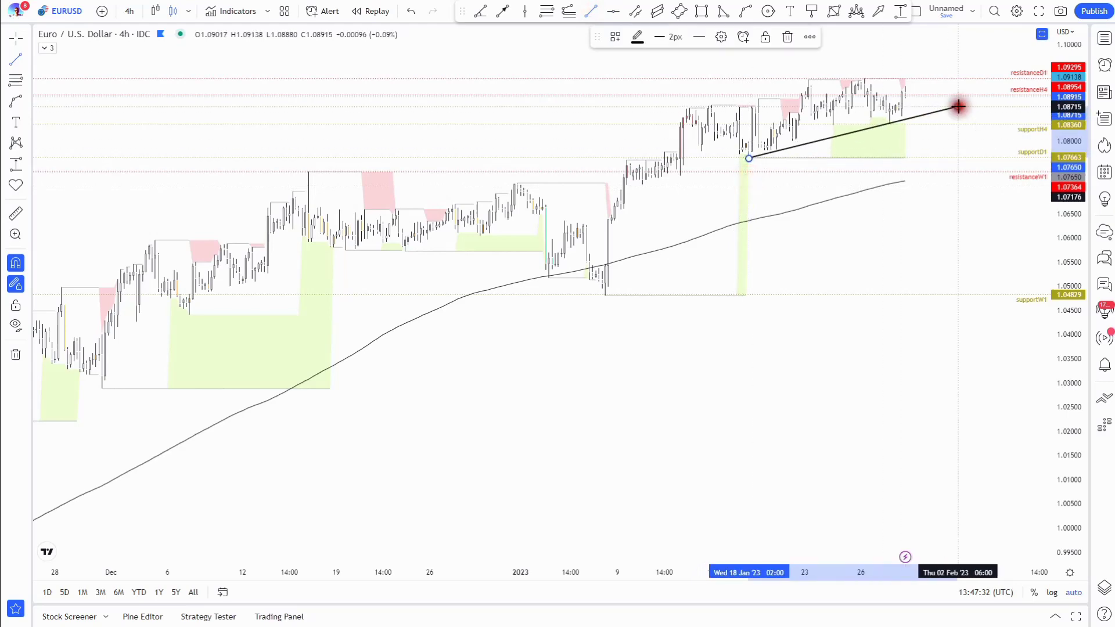
{"action": "left_click_drag", "start_coordinate": [749, 158], "coordinate": [692, 173]}
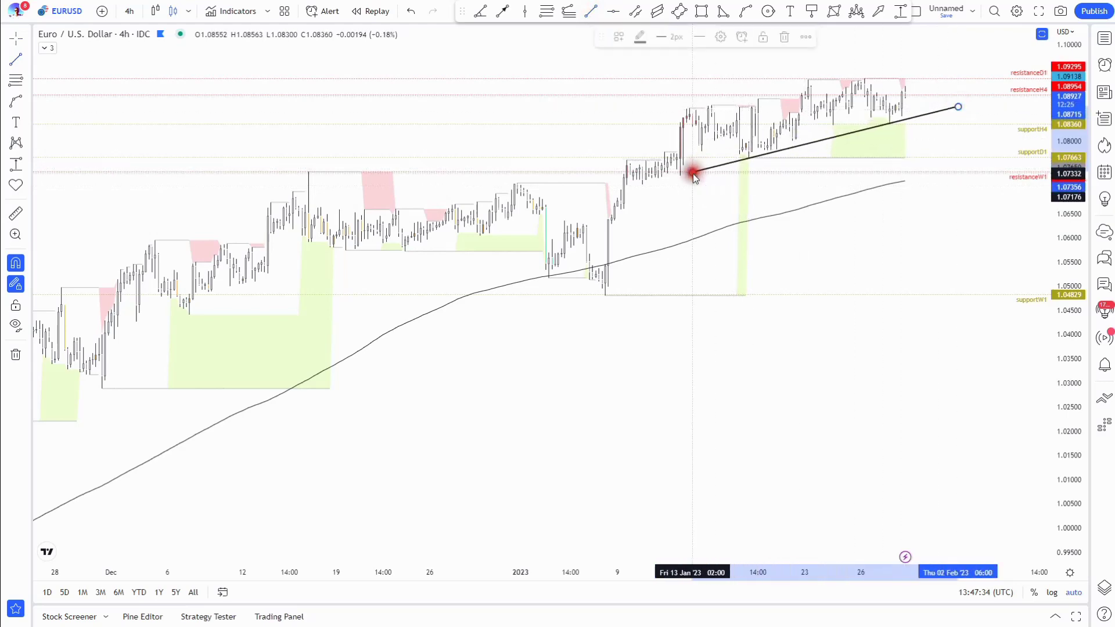
{"action": "left_click", "coordinate": [699, 368]}
{"action": "scroll", "coordinate": [755, 341], "scroll_direction": "down", "scroll_amount": 5}
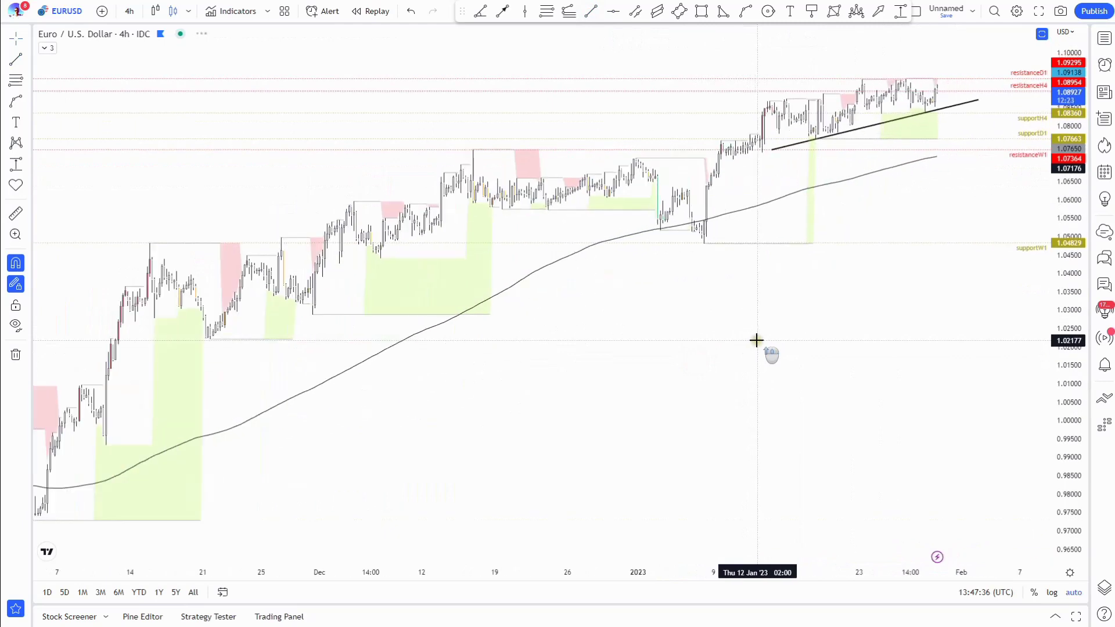
Switch the chart to AUDUSD from the watchlist and set the timeframe to 1 week.
{"action": "left_click", "coordinate": [1105, 39]}
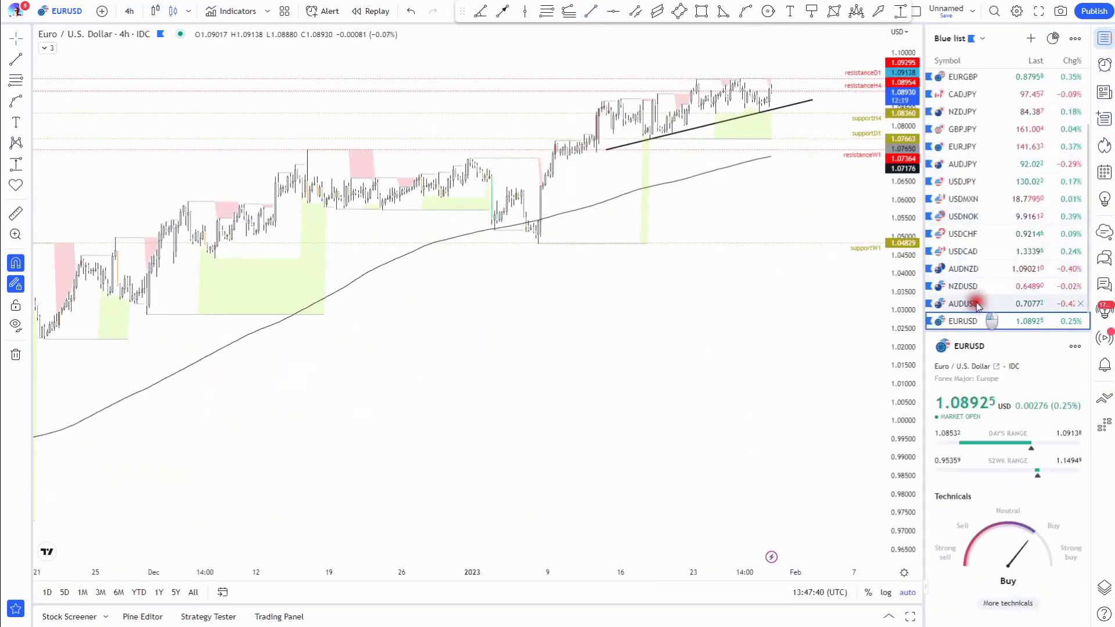
{"action": "left_click", "coordinate": [978, 304]}
{"action": "left_click", "coordinate": [133, 19]}
{"action": "left_click", "coordinate": [159, 378]}
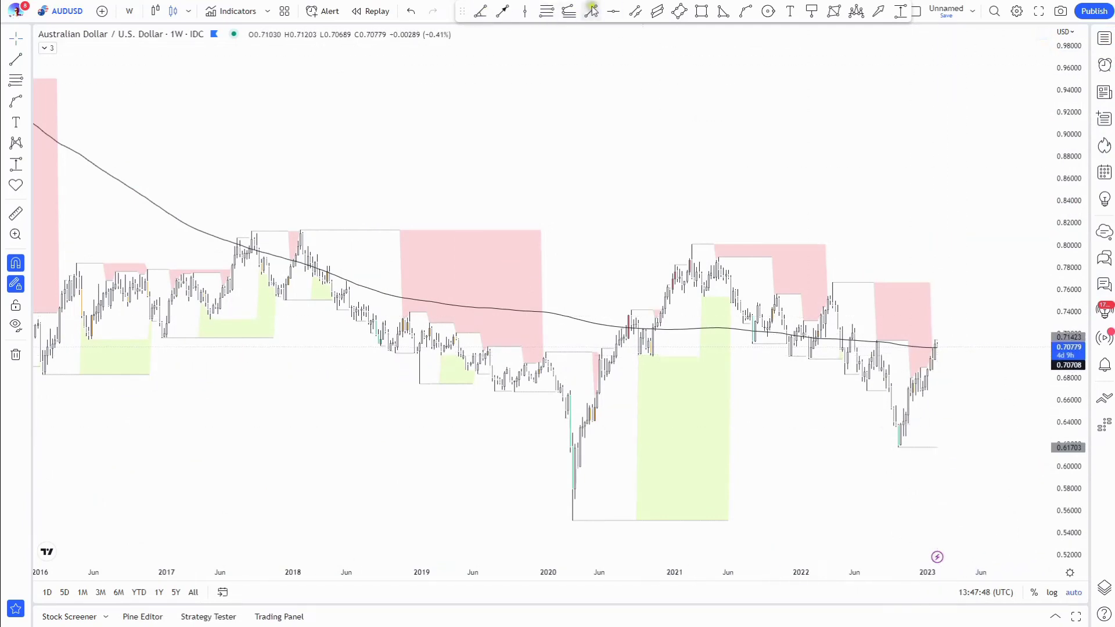
Draw horizontal lines at the late-2022 low, 0.61703, with the supportMN1 template and at the 2022 high, 0.76612, with the resistanceMN1 template.
{"action": "left_click", "coordinate": [615, 13]}
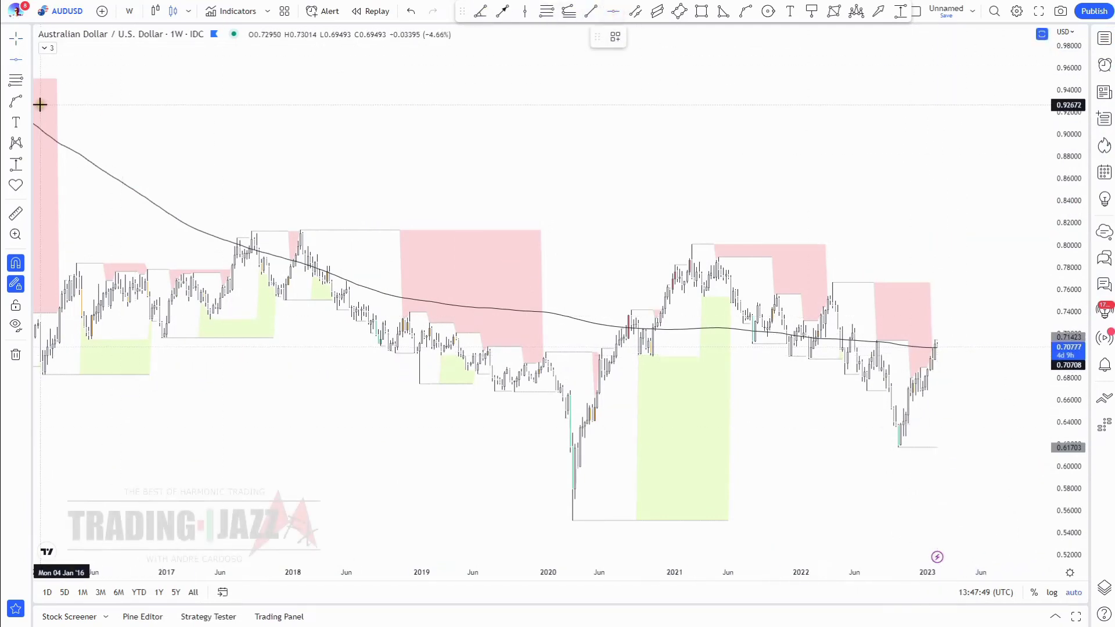
{"action": "left_click", "coordinate": [897, 459]}
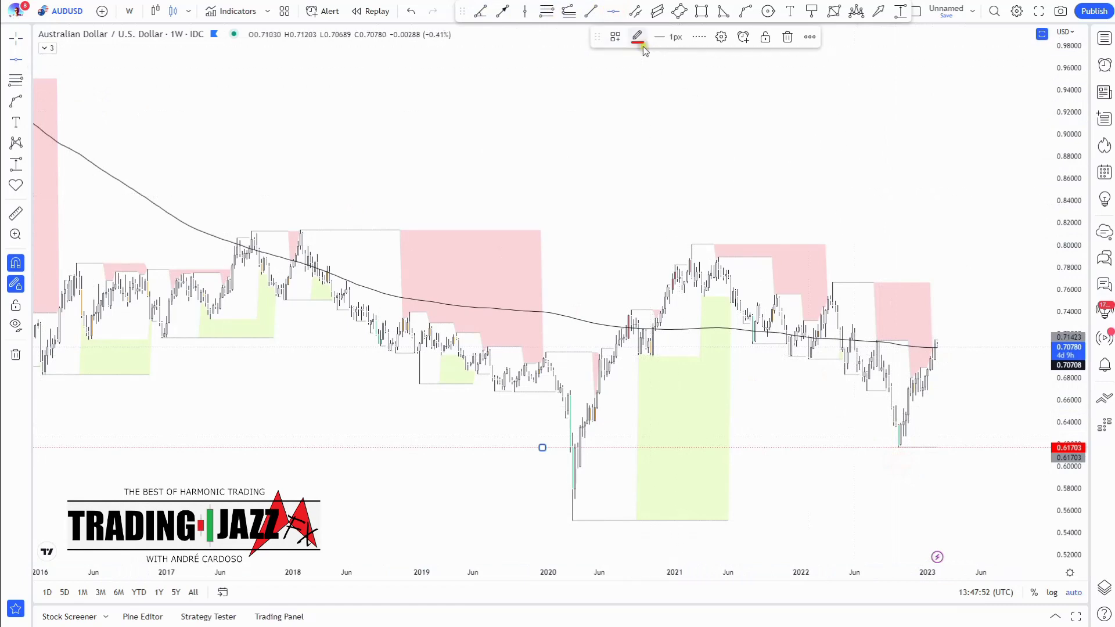
{"action": "left_click", "coordinate": [617, 37]}
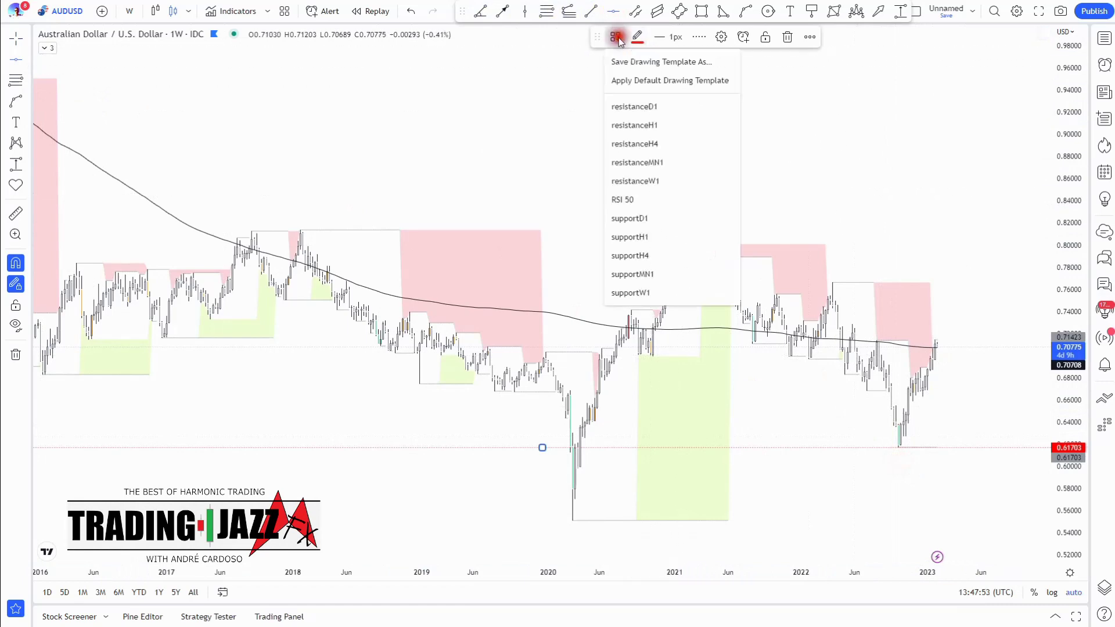
{"action": "left_click", "coordinate": [649, 275]}
{"action": "left_click", "coordinate": [834, 271]}
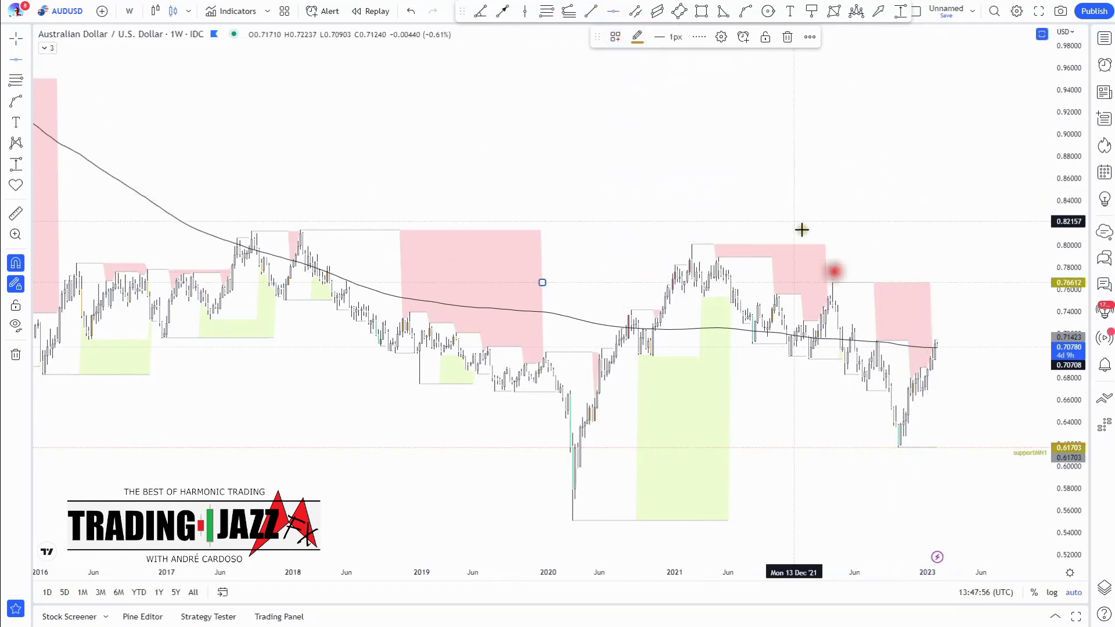
{"action": "left_click", "coordinate": [615, 37]}
{"action": "left_click", "coordinate": [668, 168]}
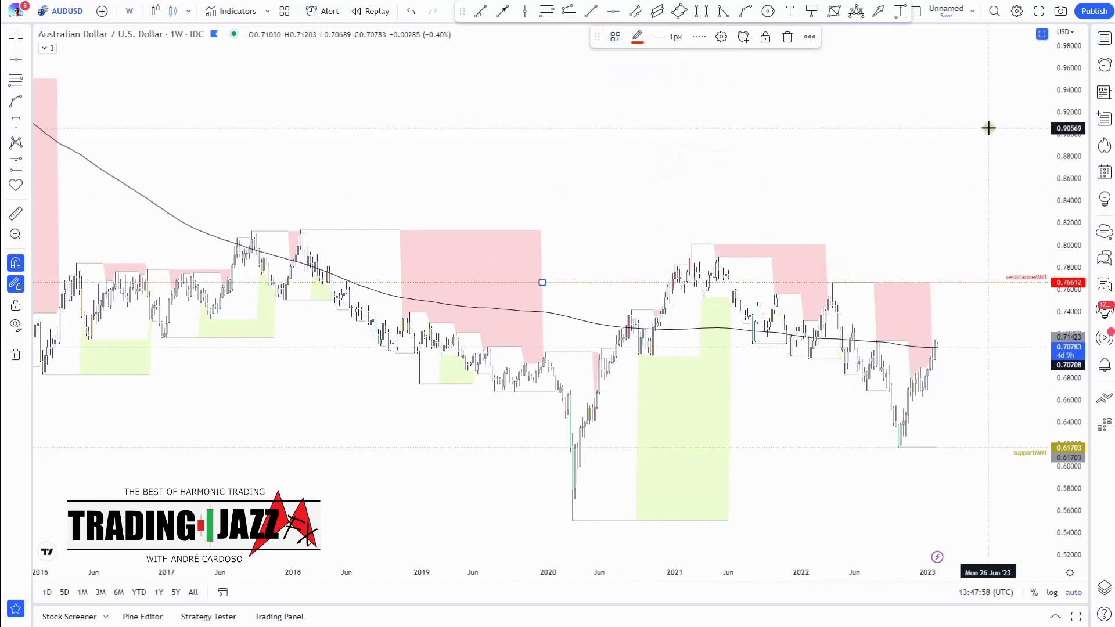
Draw weekly horizontal lines at 0.68932 with the resistanceW1 template and at 0.66294 with the supportW1 template.
{"action": "left_click", "coordinate": [921, 358]}
{"action": "left_click", "coordinate": [616, 36]}
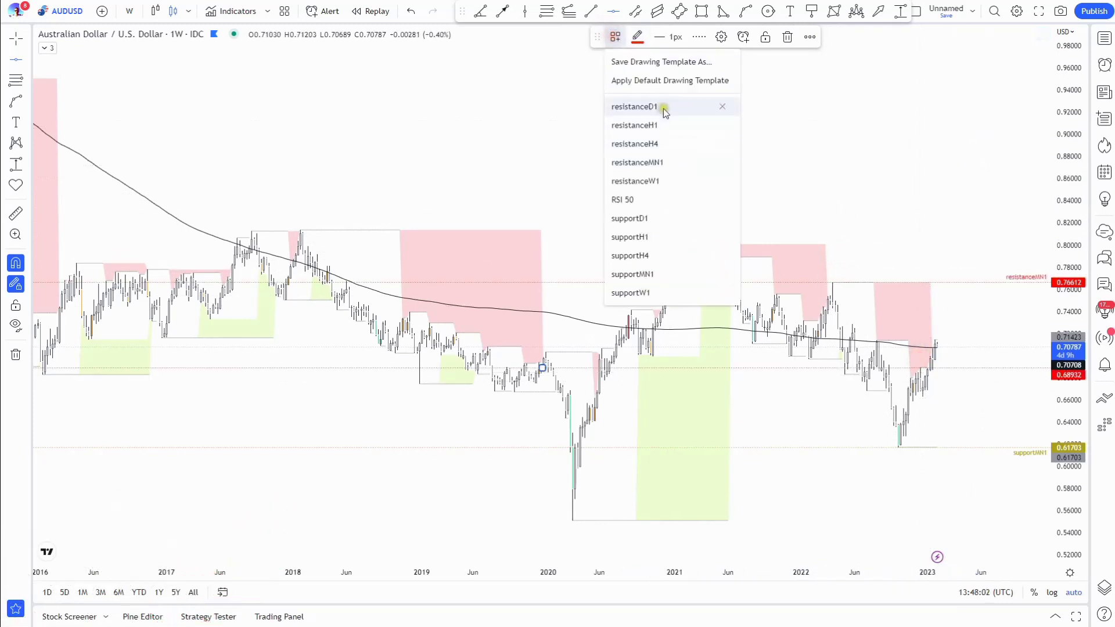
{"action": "left_click", "coordinate": [668, 181]}
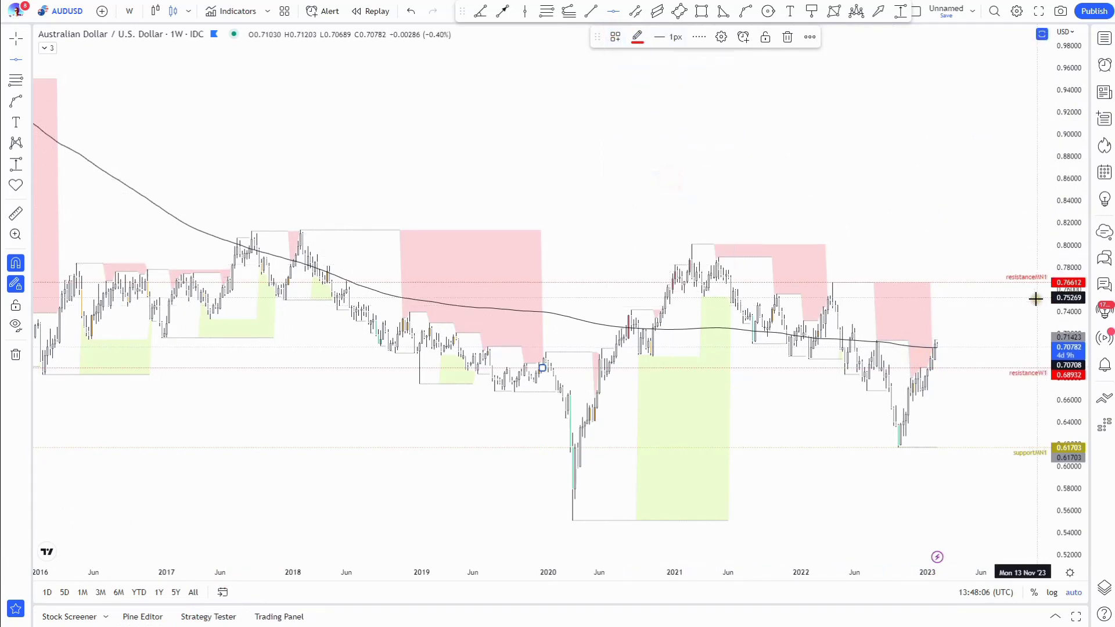
{"action": "left_click", "coordinate": [926, 414]}
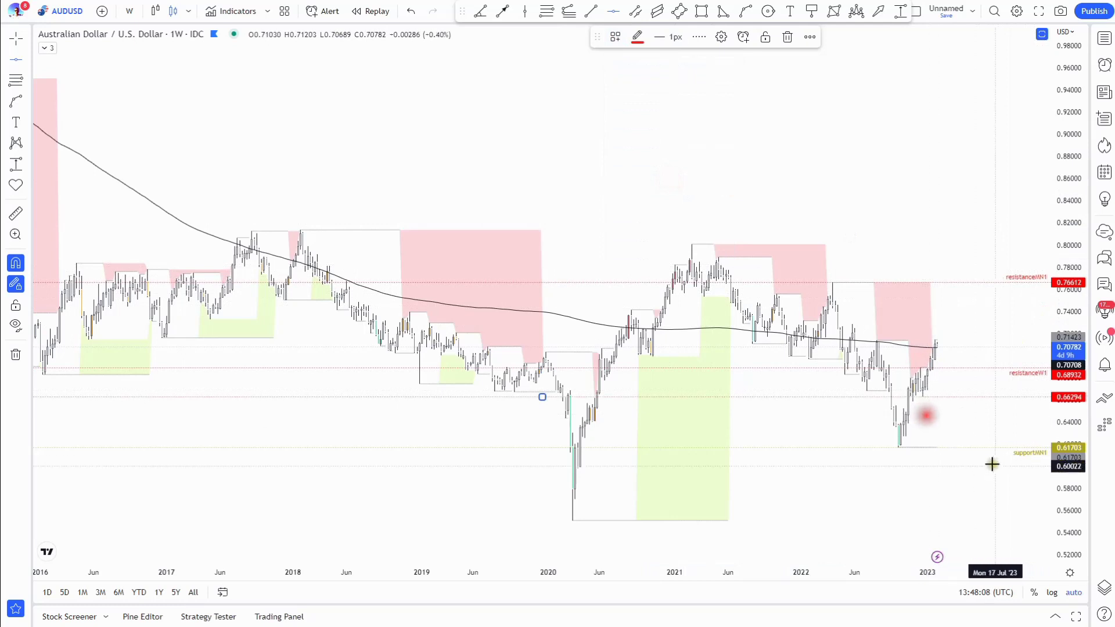
{"action": "left_click", "coordinate": [616, 37]}
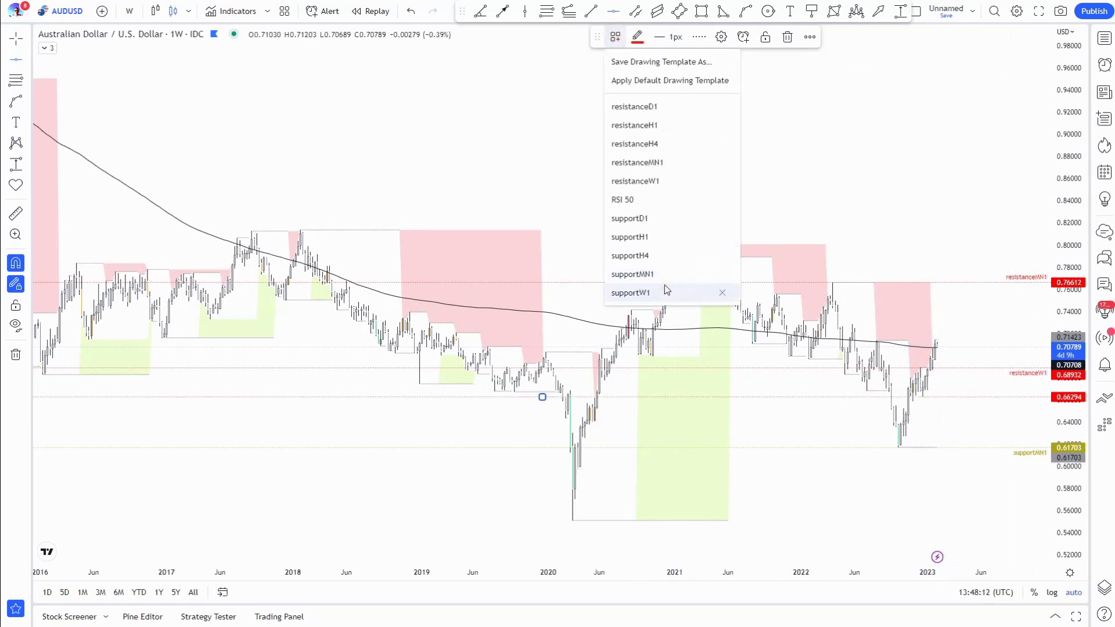
{"action": "left_click", "coordinate": [657, 291]}
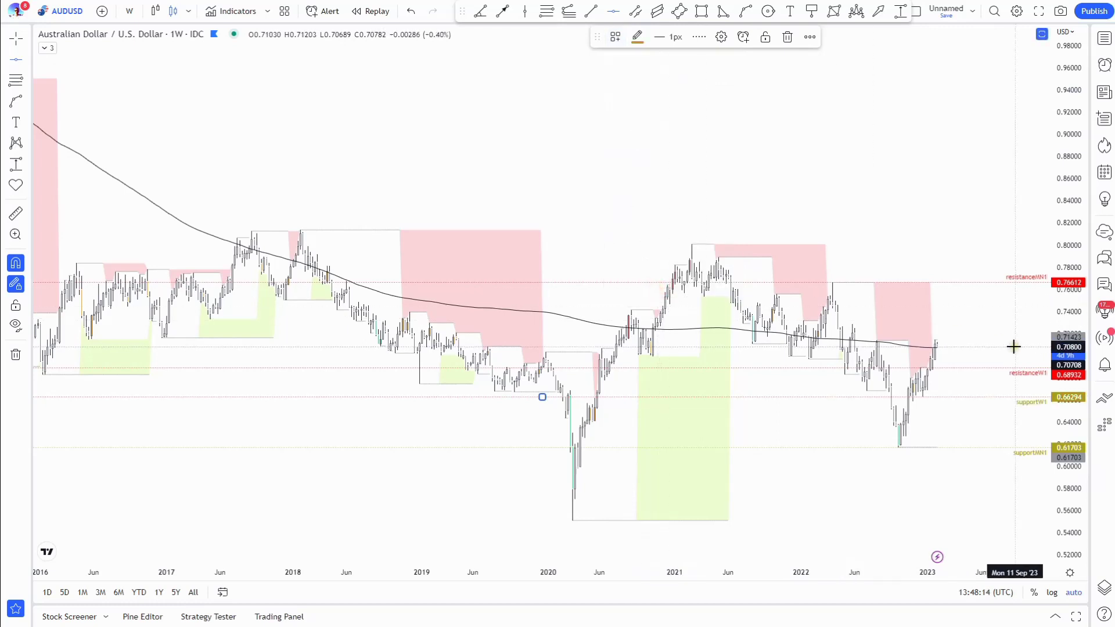
On the 1-day AUDUSD chart, draw a horizontal line at the late-January high, 0.71423, and apply the resistanceD1 template.
{"action": "left_click", "coordinate": [137, 11]}
{"action": "left_click", "coordinate": [165, 341]}
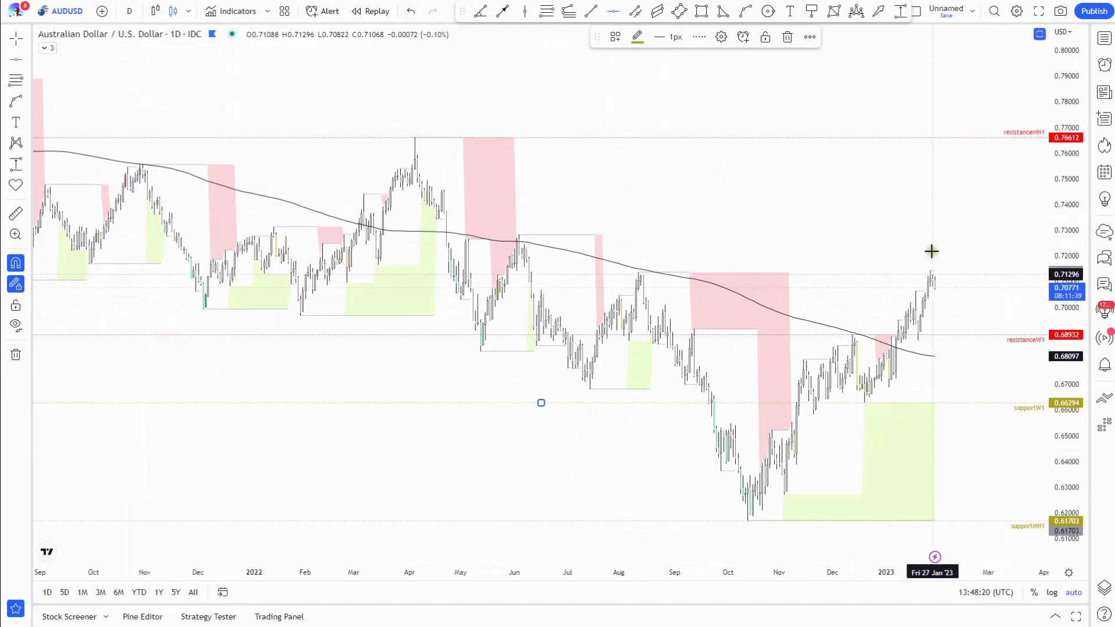
{"action": "left_click", "coordinate": [615, 36]}
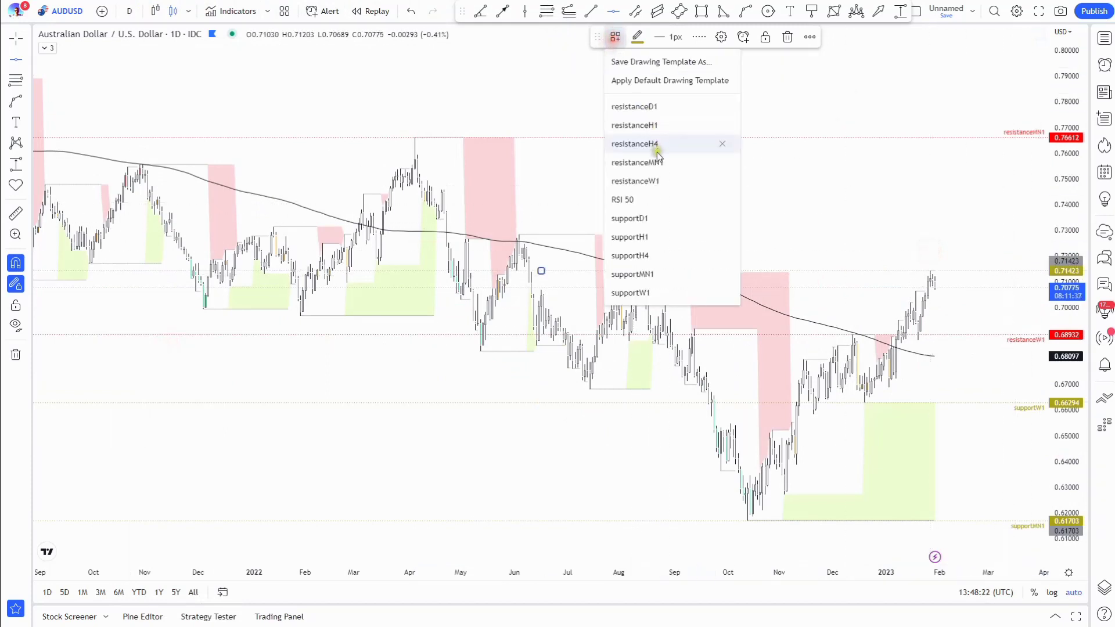
{"action": "left_click", "coordinate": [649, 107]}
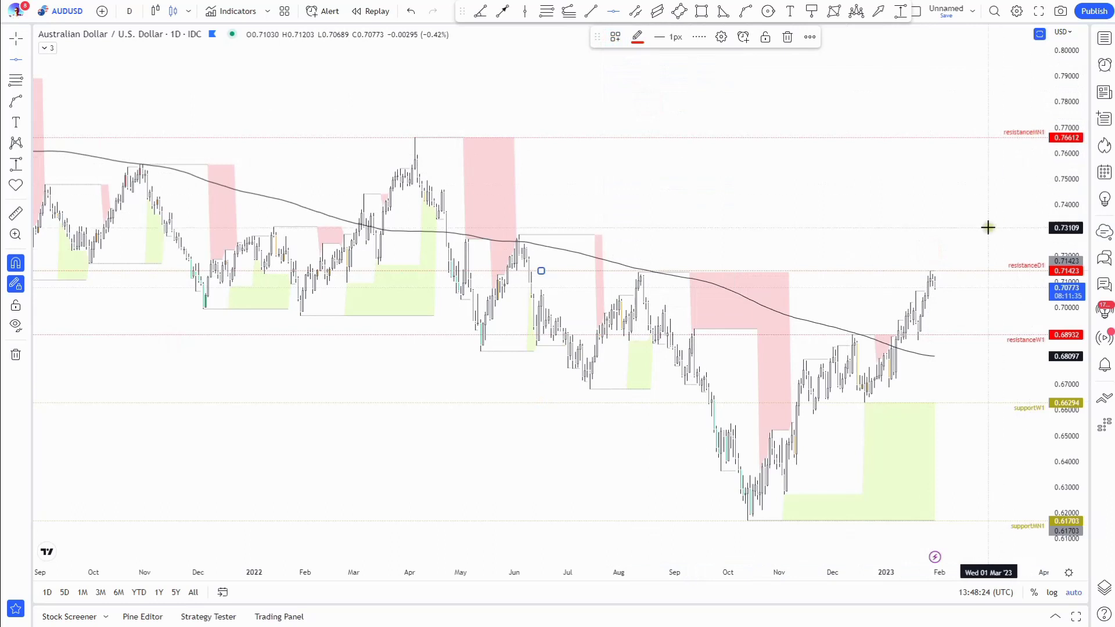
Change the resistanceW1 line's vertical text alignment so its label sits above the line.
{"action": "double_click", "coordinate": [1019, 335]}
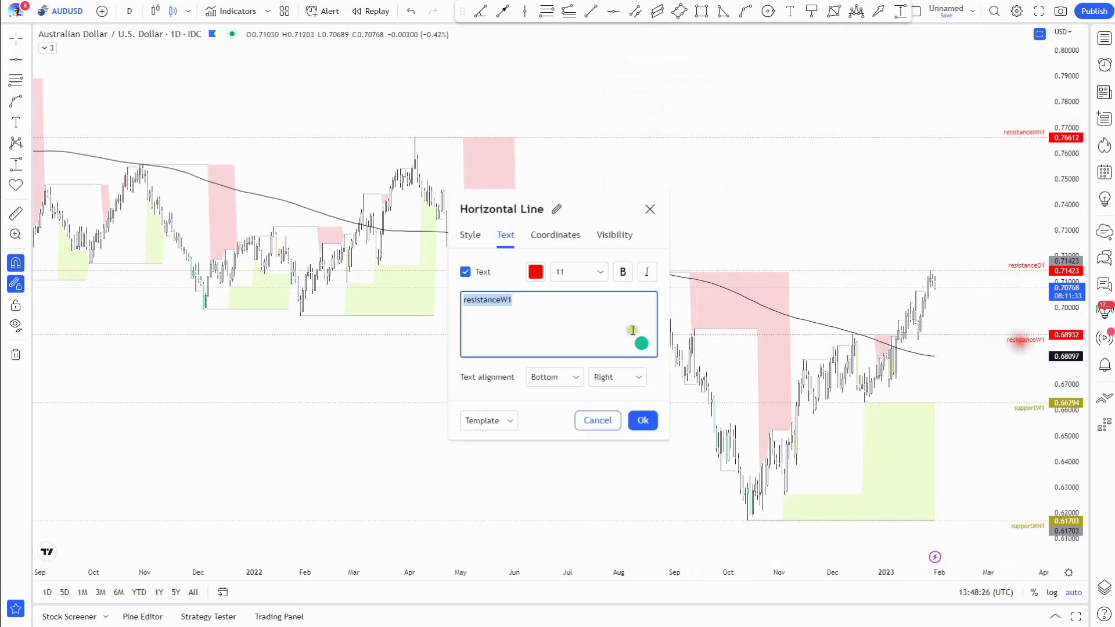
{"action": "left_click", "coordinate": [567, 377]}
{"action": "left_click", "coordinate": [564, 400]}
{"action": "key", "text": "Return"}
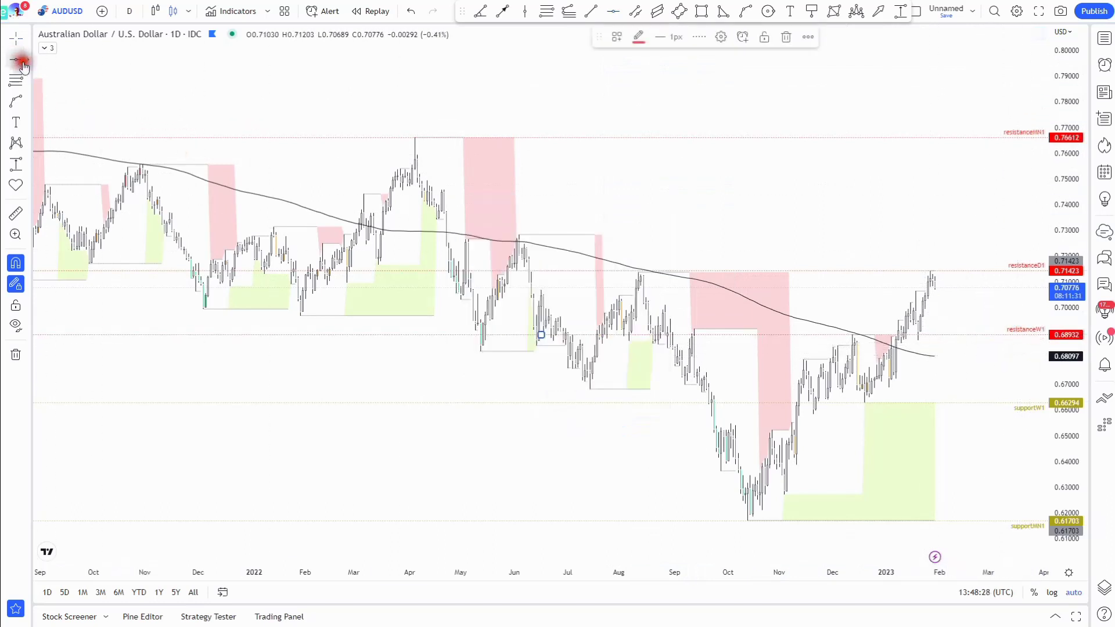
Draw a horizontal line at the January low, 0.68721, with the supportD1 template and align its label below the line.
{"action": "left_click", "coordinate": [916, 355]}
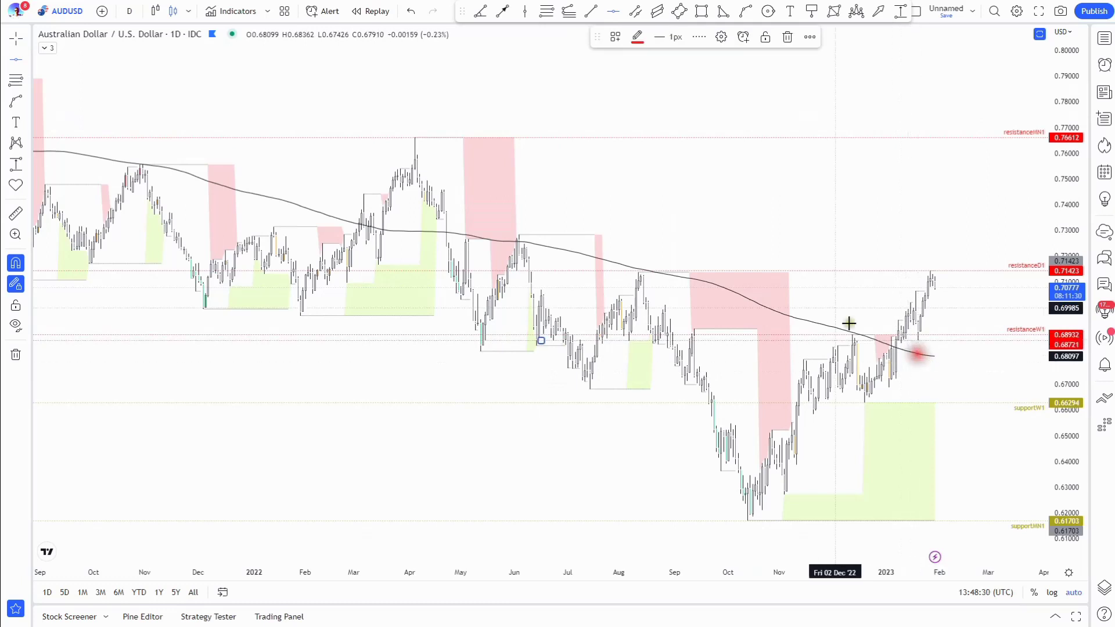
{"action": "left_click", "coordinate": [616, 36]}
{"action": "left_click", "coordinate": [658, 218]}
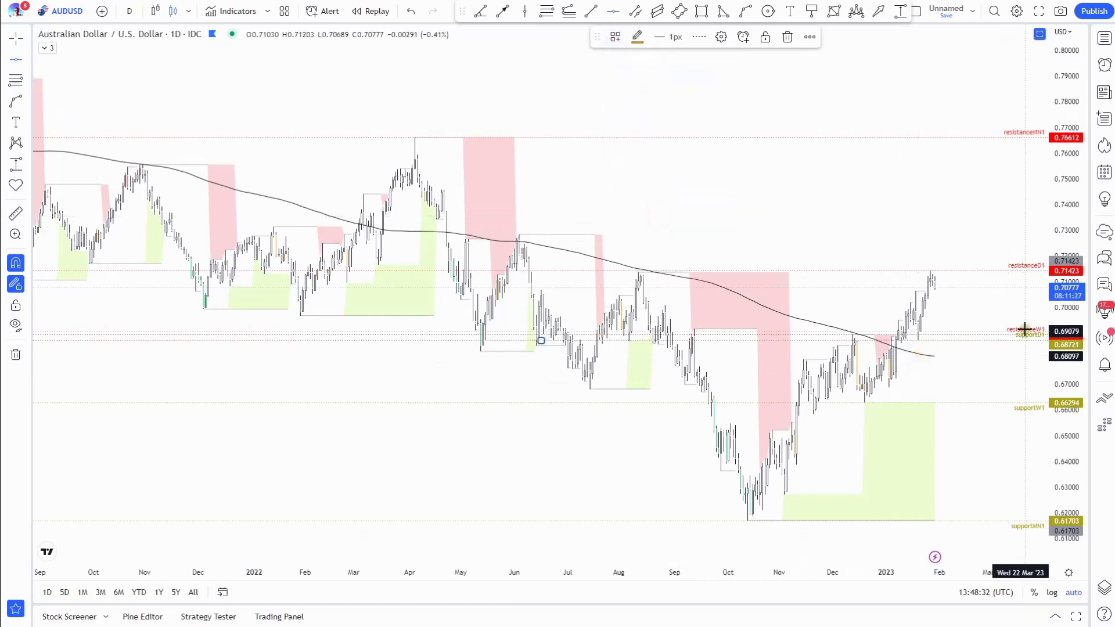
{"action": "left_click", "coordinate": [721, 36]}
{"action": "left_click", "coordinate": [554, 378]}
{"action": "left_click", "coordinate": [573, 437]}
{"action": "left_click", "coordinate": [643, 420]}
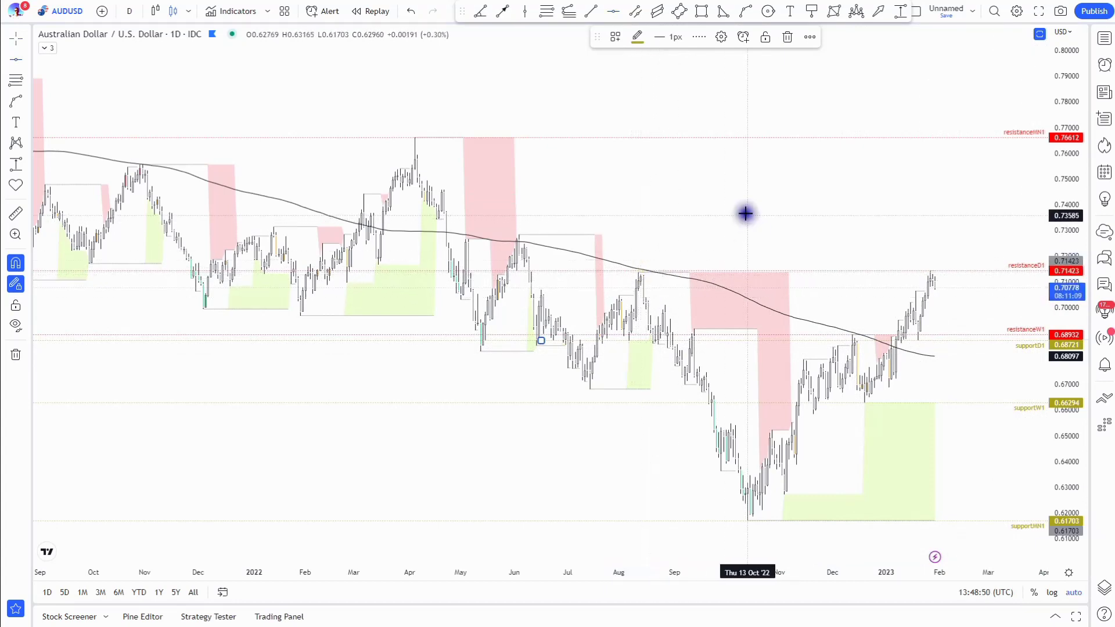
On the 4-hour AUDUSD chart, draw a horizontal line at 0.70790 and apply the supportH4 template.
{"action": "scroll", "coordinate": [737, 192], "scroll_direction": "up", "scroll_amount": 2}
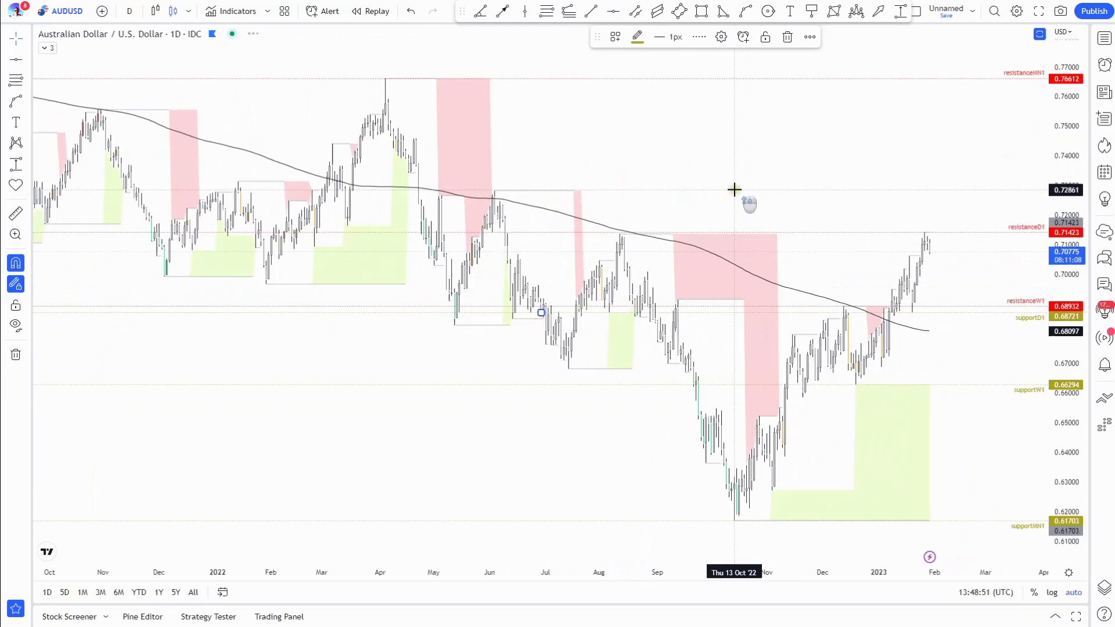
{"action": "left_click", "coordinate": [129, 11]}
{"action": "left_click", "coordinate": [139, 280]}
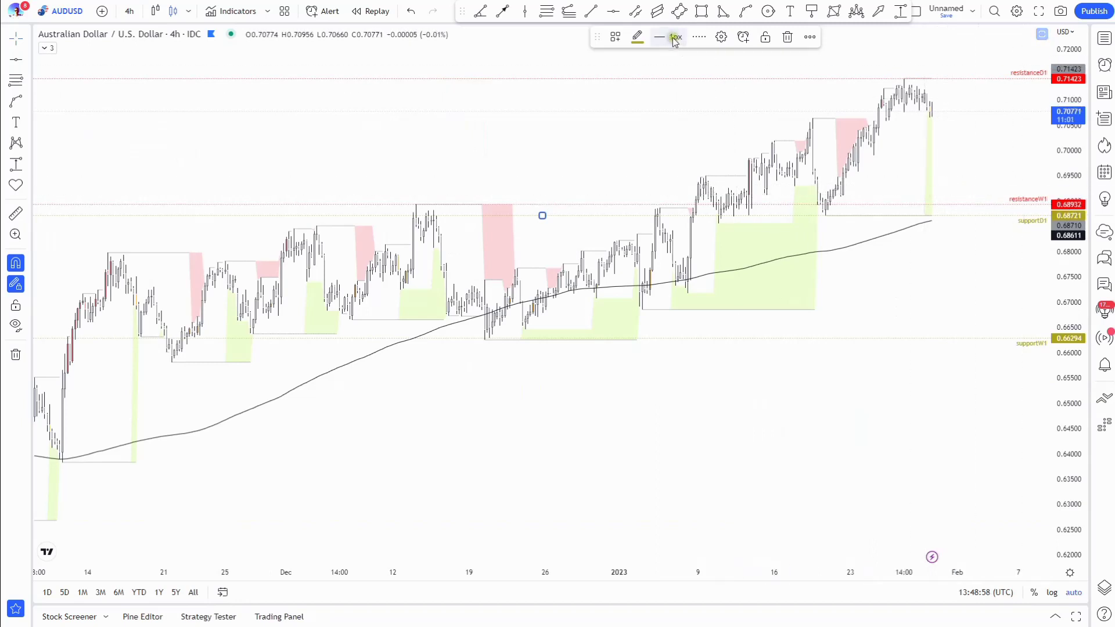
{"action": "left_click", "coordinate": [614, 11]}
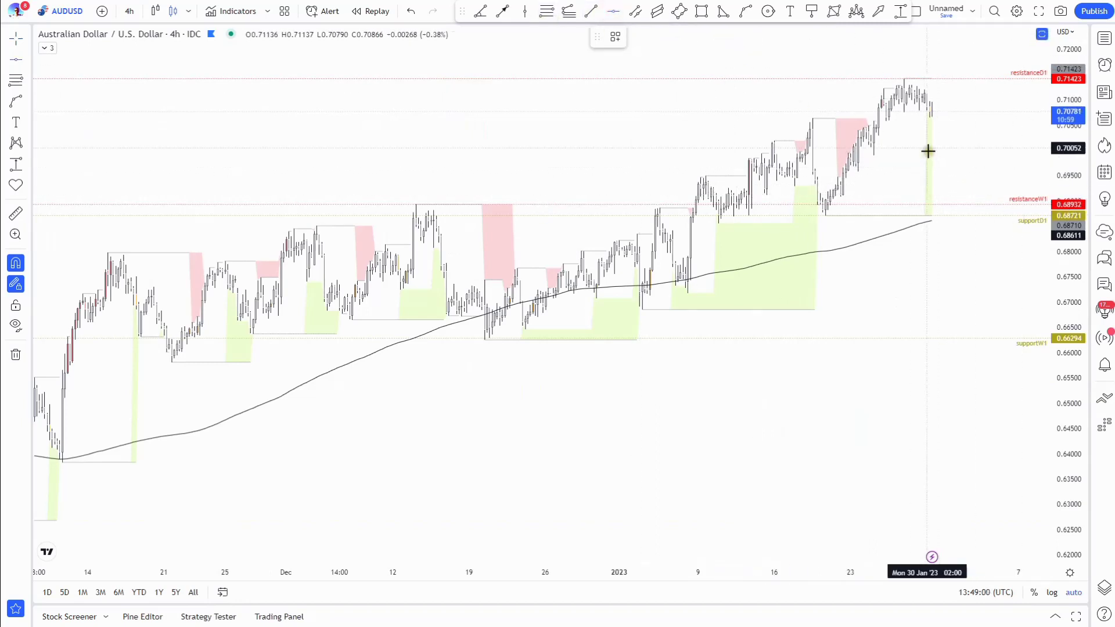
{"action": "left_click", "coordinate": [919, 118]}
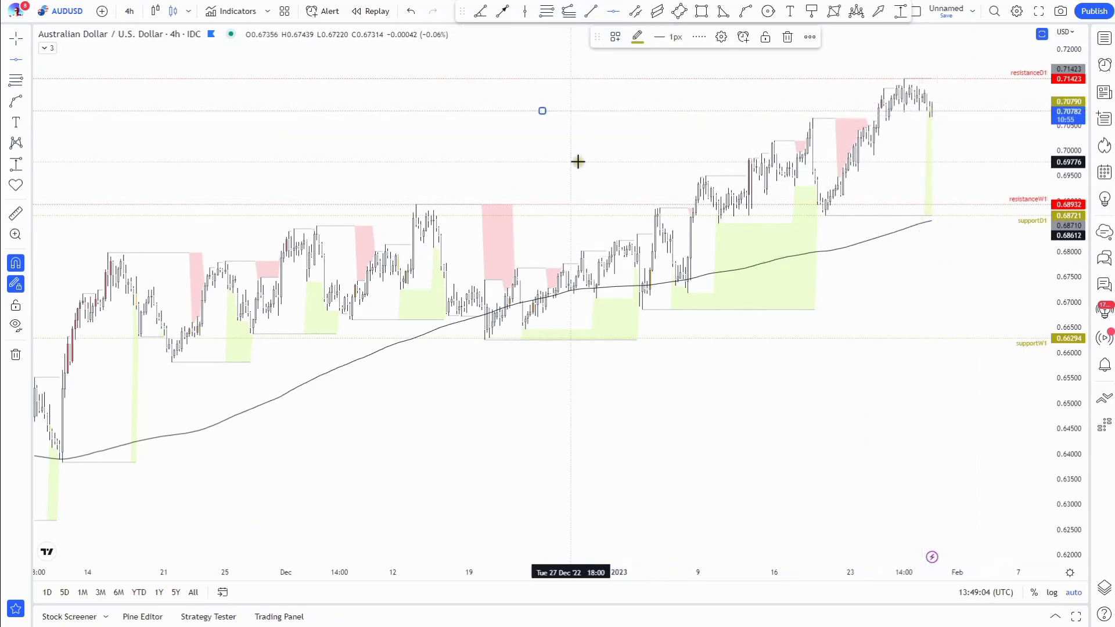
{"action": "left_click", "coordinate": [616, 36]}
{"action": "left_click", "coordinate": [721, 254]}
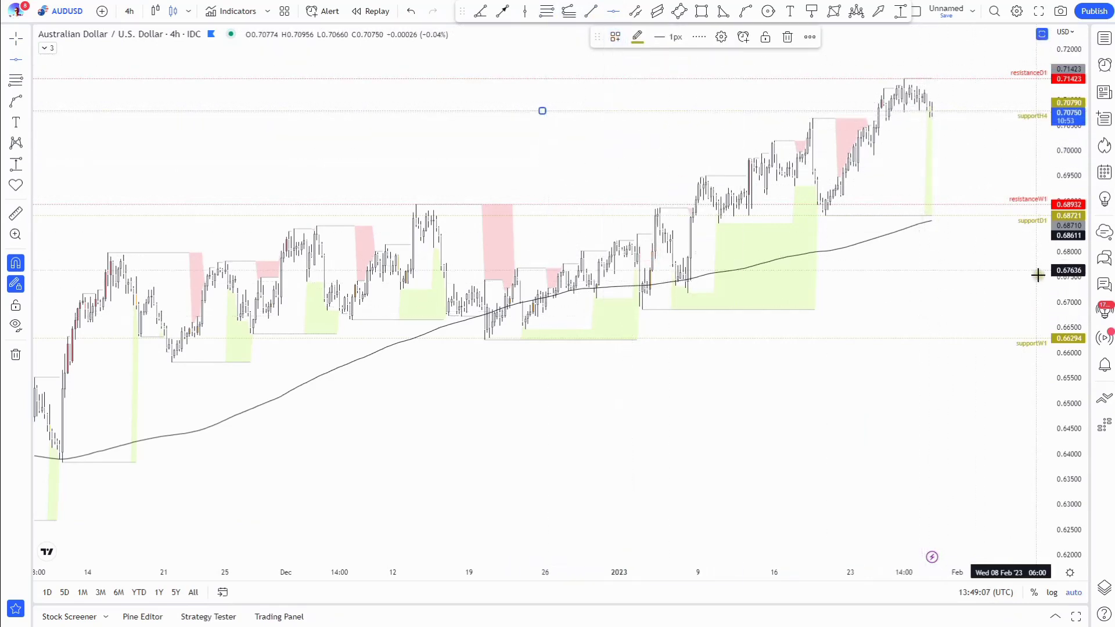
Draw a horizontal line at the late-January high, 0.71423, with the resistanceH4 template and align its label below the line.
{"action": "left_click", "coordinate": [904, 70]}
{"action": "left_click", "coordinate": [615, 36]}
{"action": "left_click", "coordinate": [654, 137]}
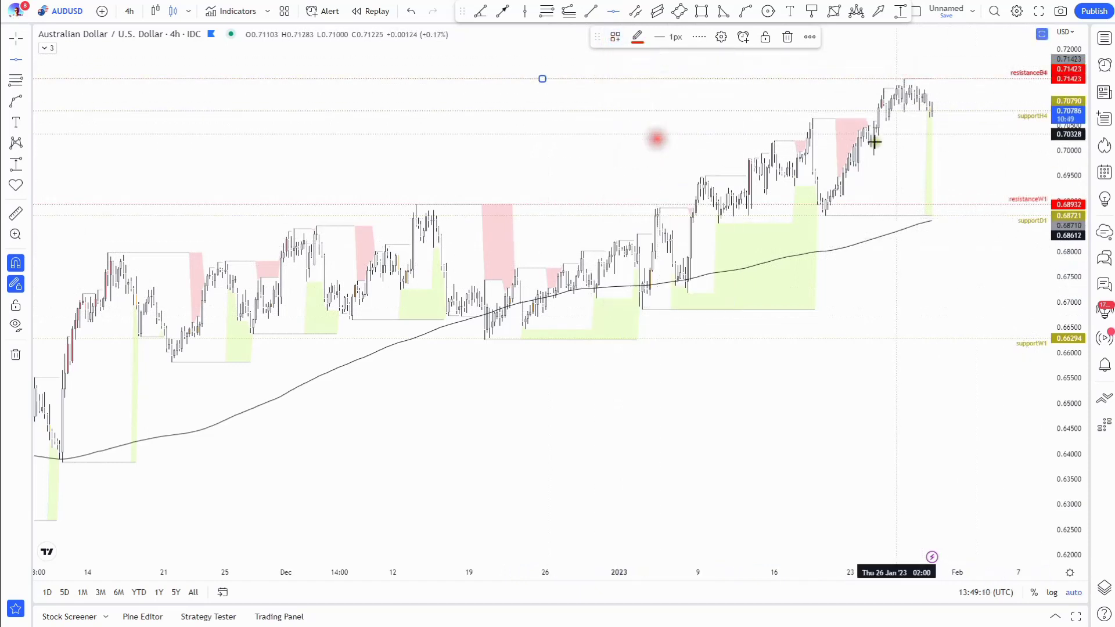
{"action": "left_click", "coordinate": [720, 36]}
{"action": "left_click", "coordinate": [555, 377]}
{"action": "left_click", "coordinate": [552, 439]}
{"action": "left_click", "coordinate": [643, 420]}
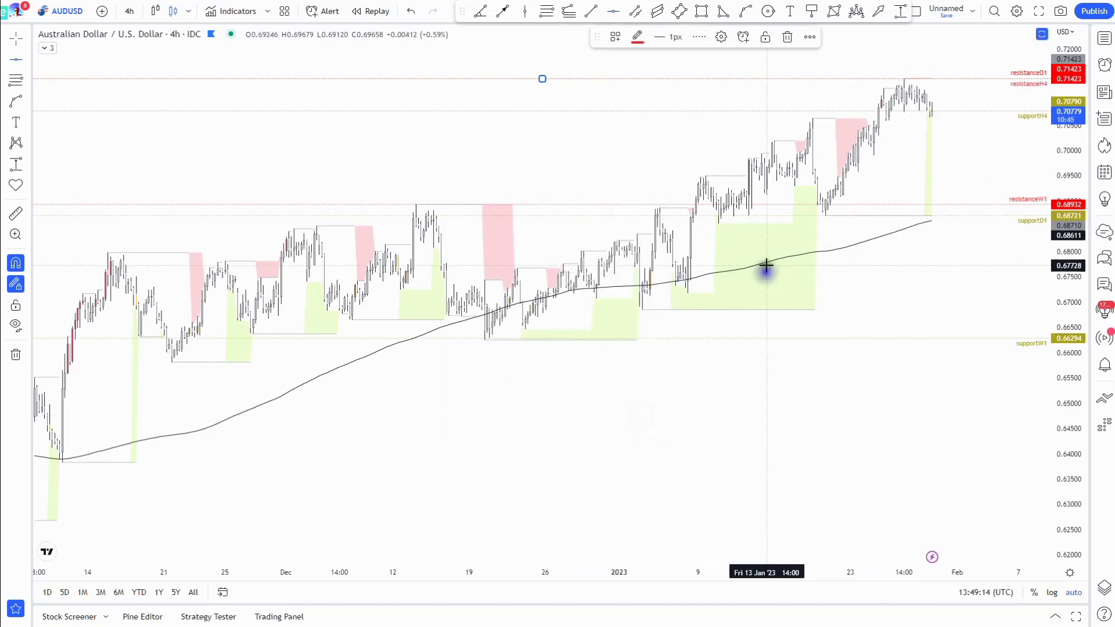
Switch the chart to NZDUSD from the watchlist and hide the watchlist again.
{"action": "scroll", "coordinate": [597, 139], "scroll_direction": "down", "scroll_amount": 6}
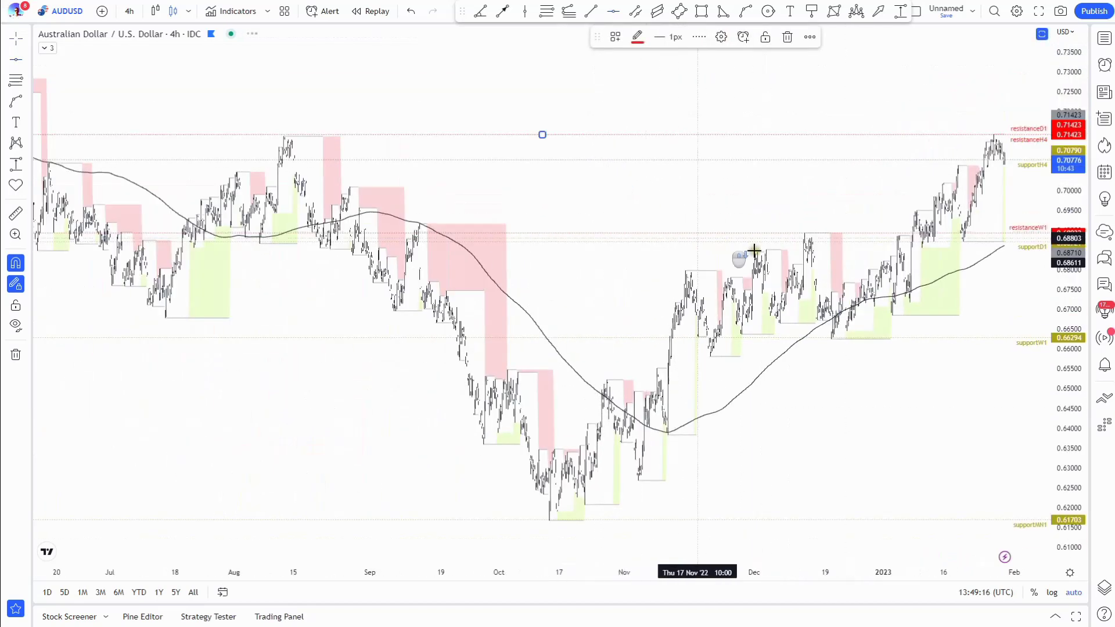
{"action": "left_click", "coordinate": [1107, 39]}
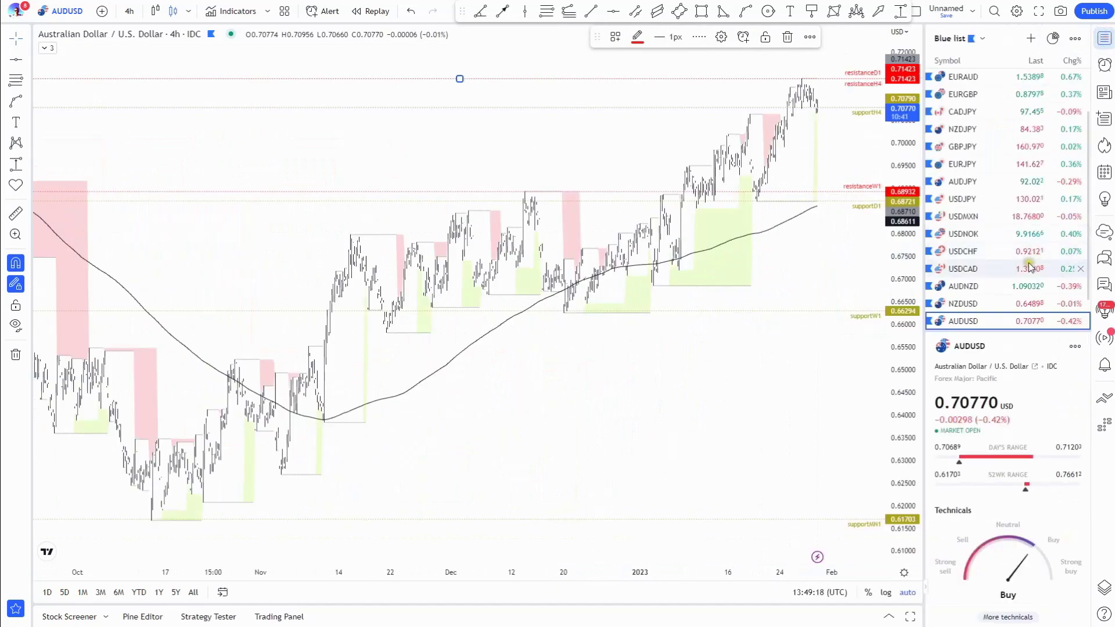
{"action": "left_click", "coordinate": [967, 303]}
{"action": "left_click", "coordinate": [1105, 39]}
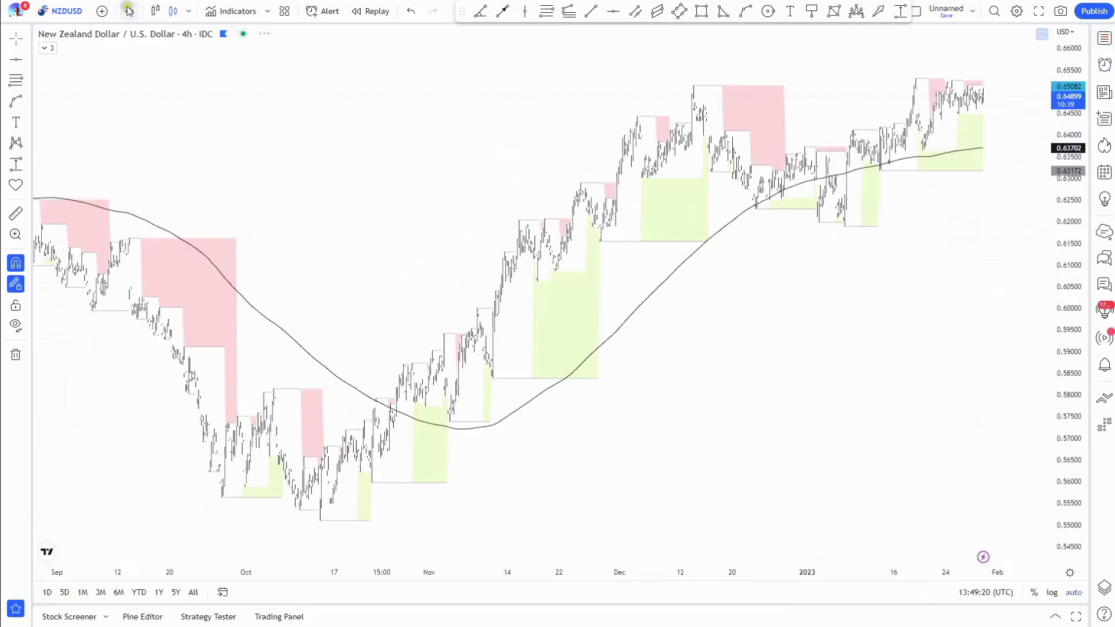
On the weekly NZDUSD chart, draw a horizontal line at the October 2022 low, 0.55121, with the supportMN1 template.
{"action": "left_click", "coordinate": [129, 11]}
{"action": "left_click", "coordinate": [153, 376]}
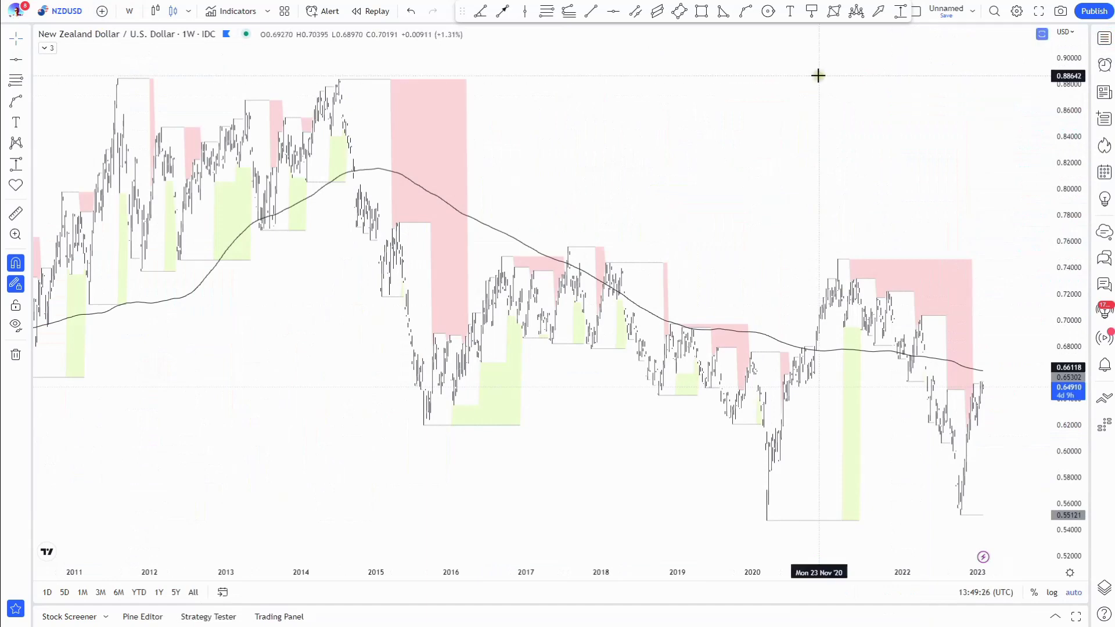
{"action": "left_click", "coordinate": [16, 59]}
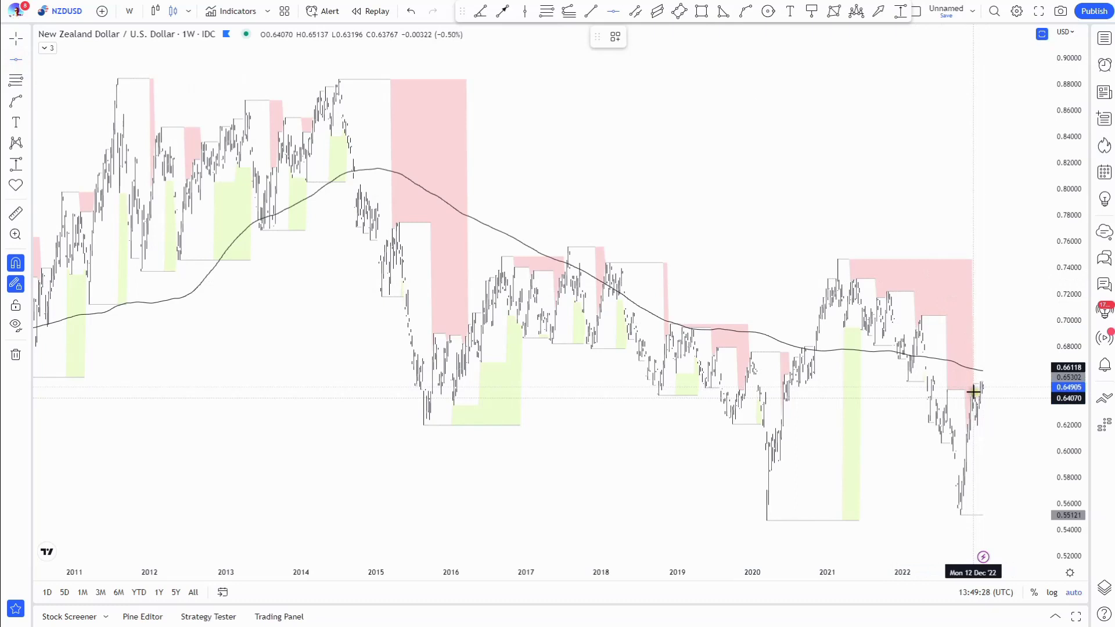
{"action": "left_click", "coordinate": [961, 519]}
{"action": "left_click", "coordinate": [616, 36]}
{"action": "left_click", "coordinate": [677, 271]}
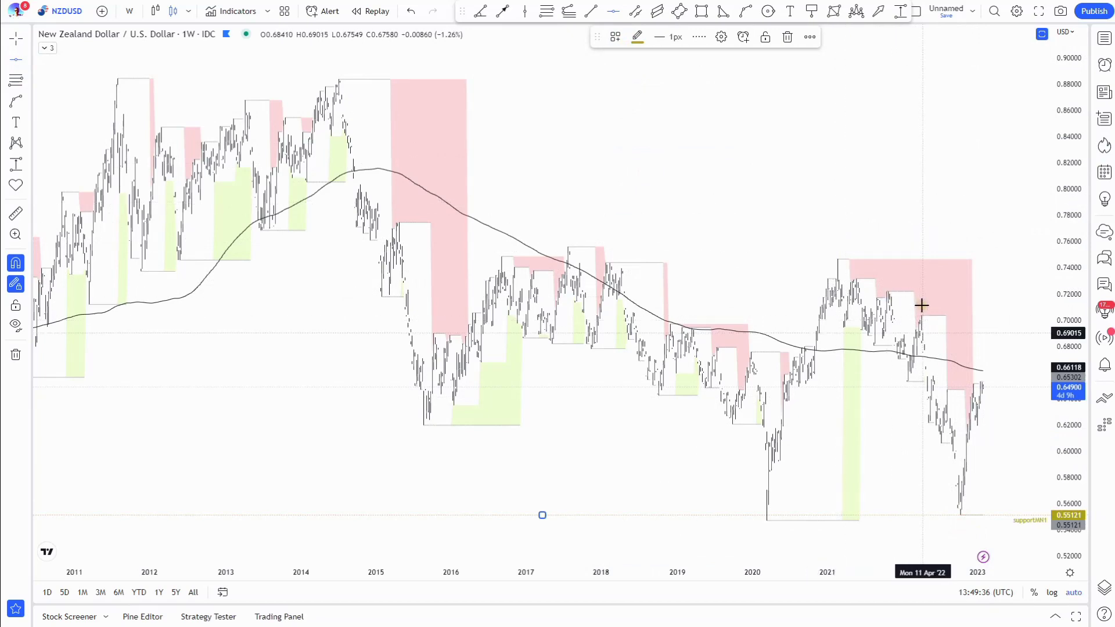
Draw a horizontal line at the spring 2022 swing high, 0.70341, and apply the resistanceMN1 template.
{"action": "scroll", "coordinate": [767, 212], "scroll_direction": "up", "scroll_amount": 5}
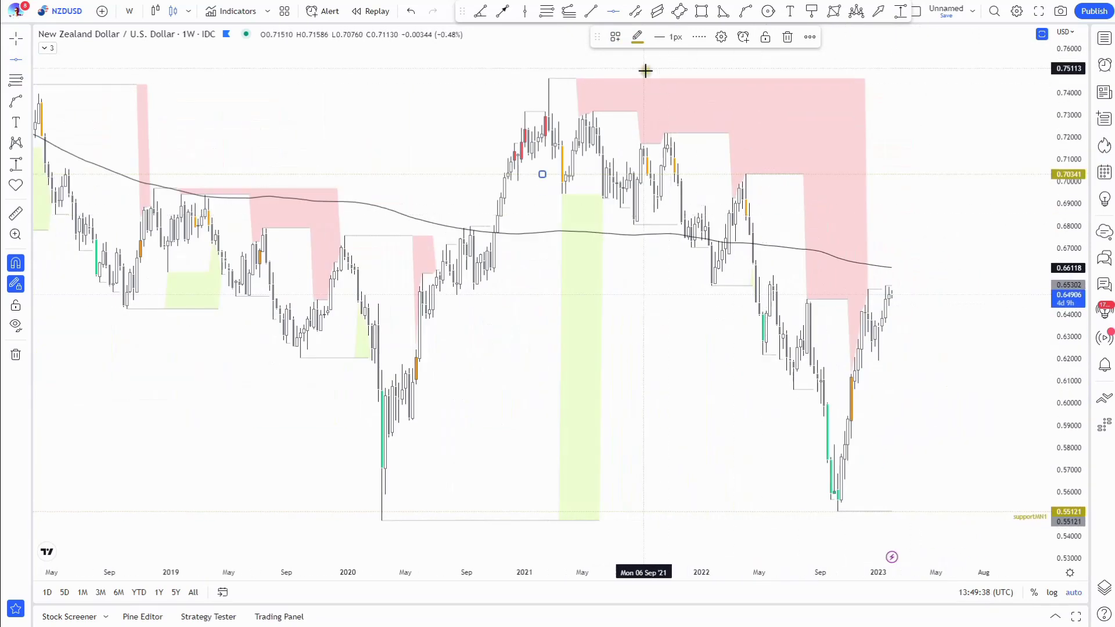
{"action": "left_click", "coordinate": [617, 41]}
{"action": "left_click", "coordinate": [668, 158]}
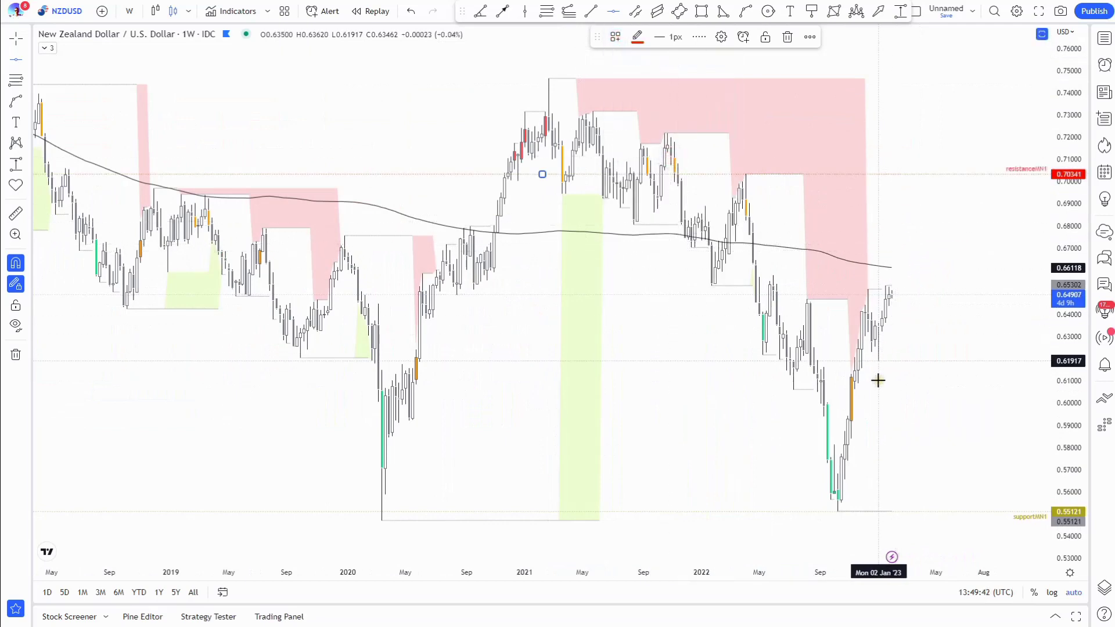
Add weekly horizontal lines at 0.61917 with the supportW1 template and at 0.65302 with the resistanceW1 template.
{"action": "left_click", "coordinate": [615, 37]}
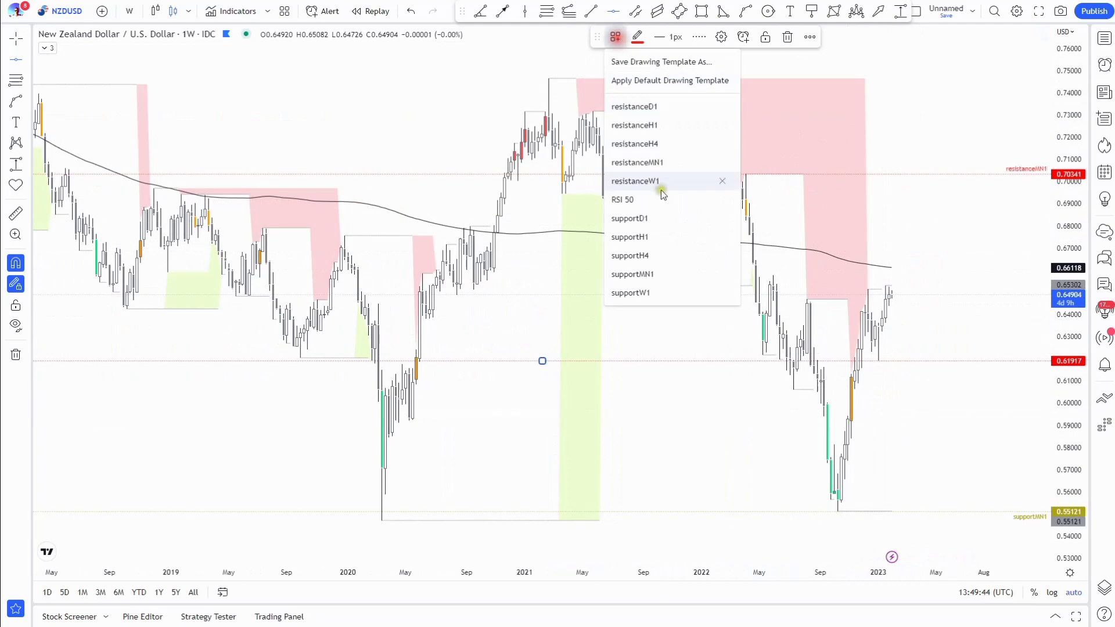
{"action": "left_click", "coordinate": [656, 292]}
{"action": "left_click", "coordinate": [885, 285]}
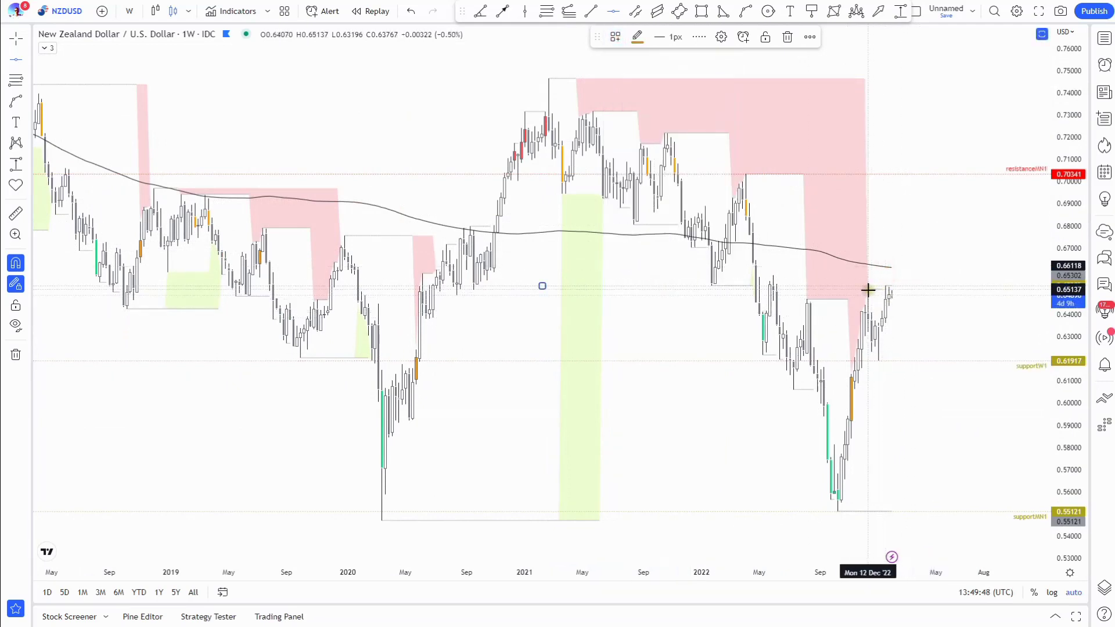
{"action": "left_click", "coordinate": [615, 37]}
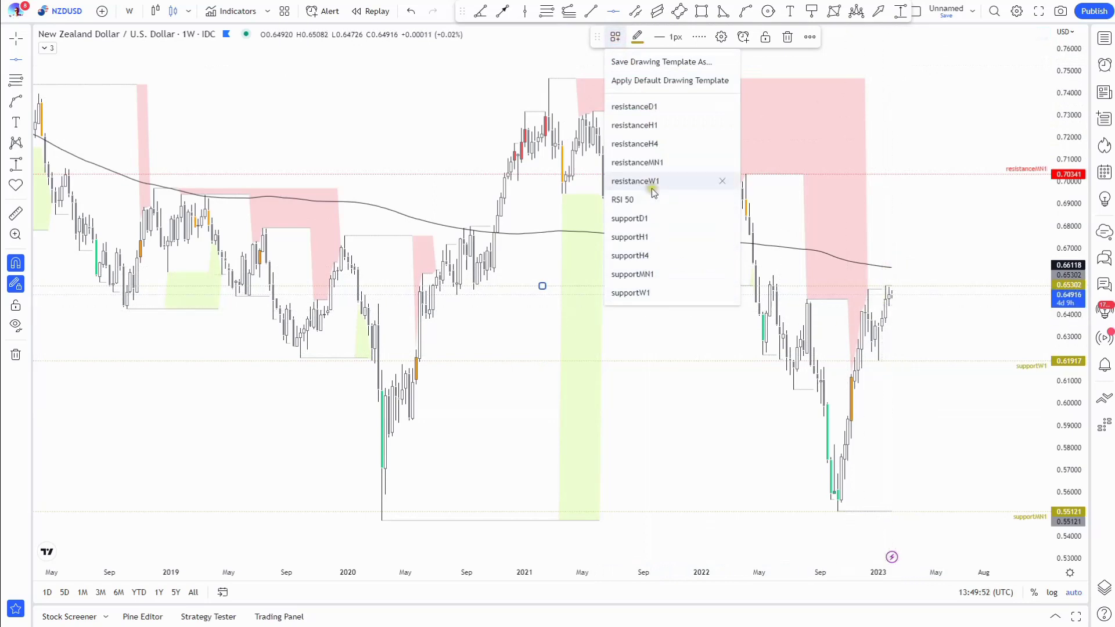
{"action": "left_click", "coordinate": [629, 180]}
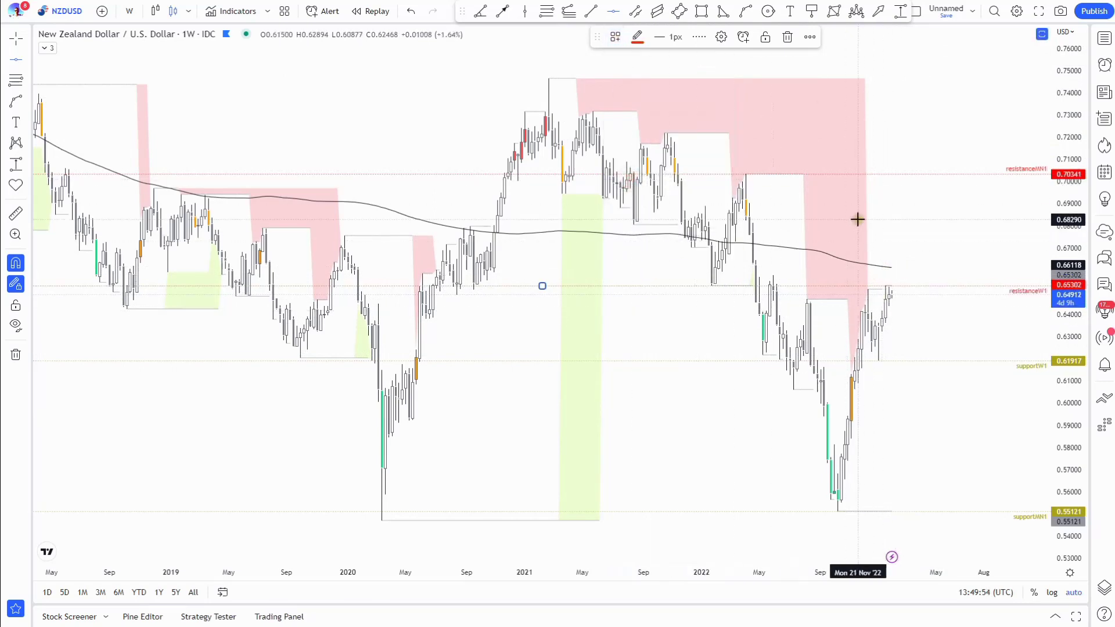
On the daily NZDUSD chart, draw a horizontal line at 0.64494 and apply the supportD1 template.
{"action": "left_click", "coordinate": [134, 11]}
{"action": "left_click", "coordinate": [162, 331]}
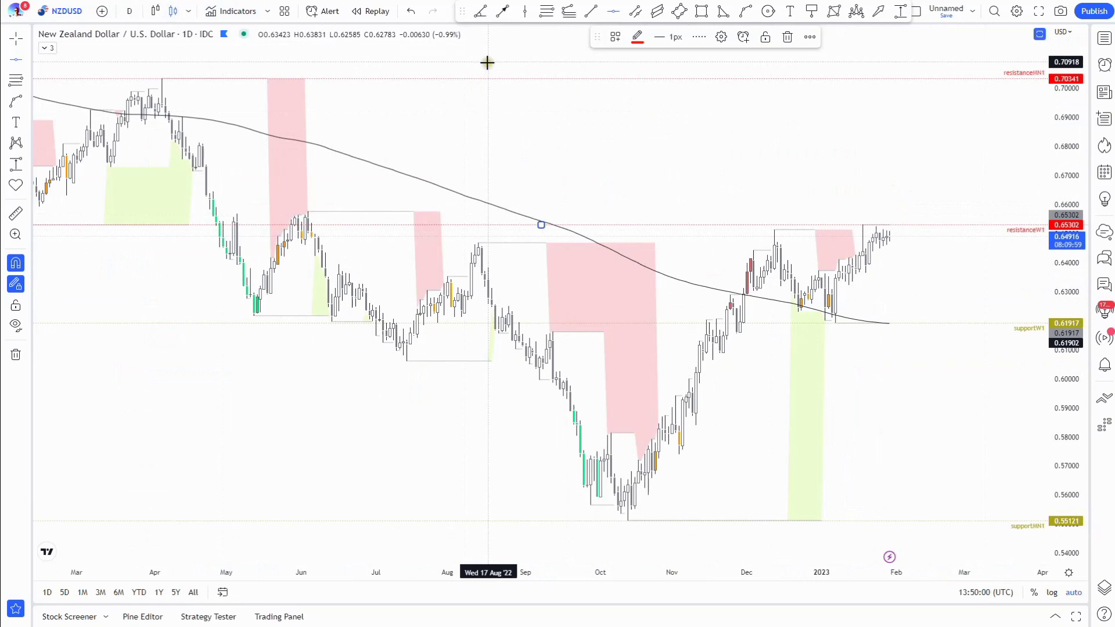
{"action": "left_click", "coordinate": [618, 16]}
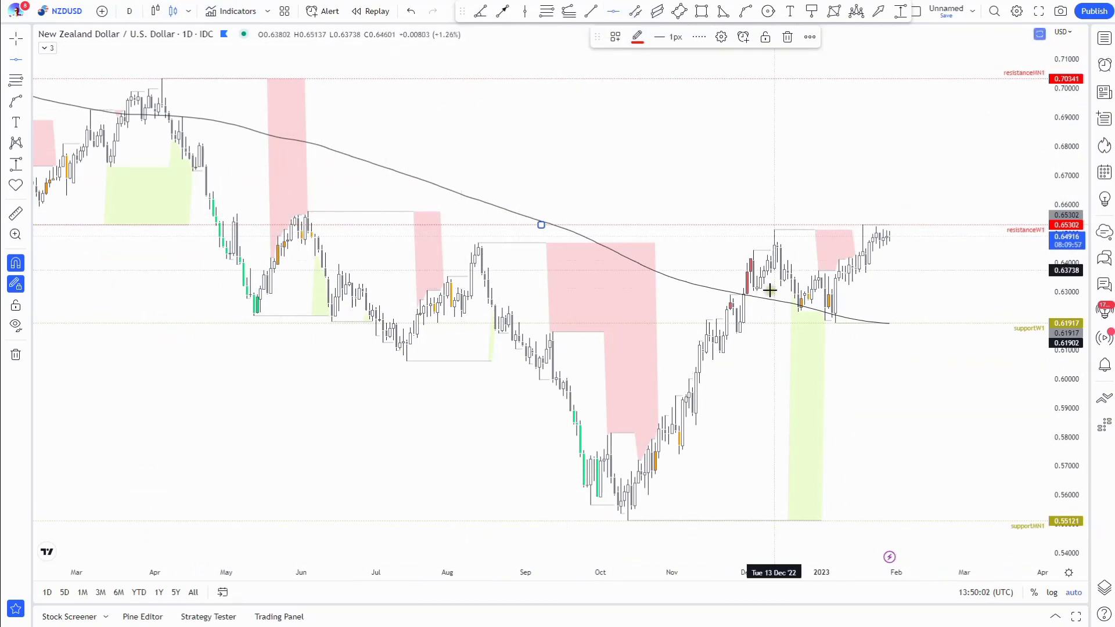
{"action": "left_click", "coordinate": [880, 257]}
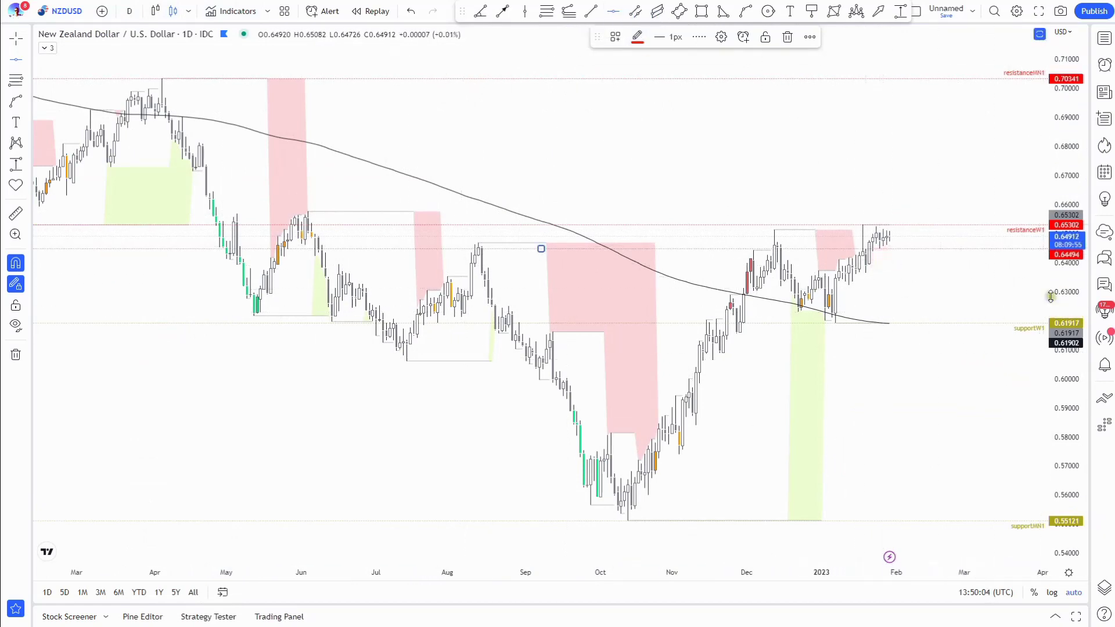
{"action": "left_click", "coordinate": [619, 39]}
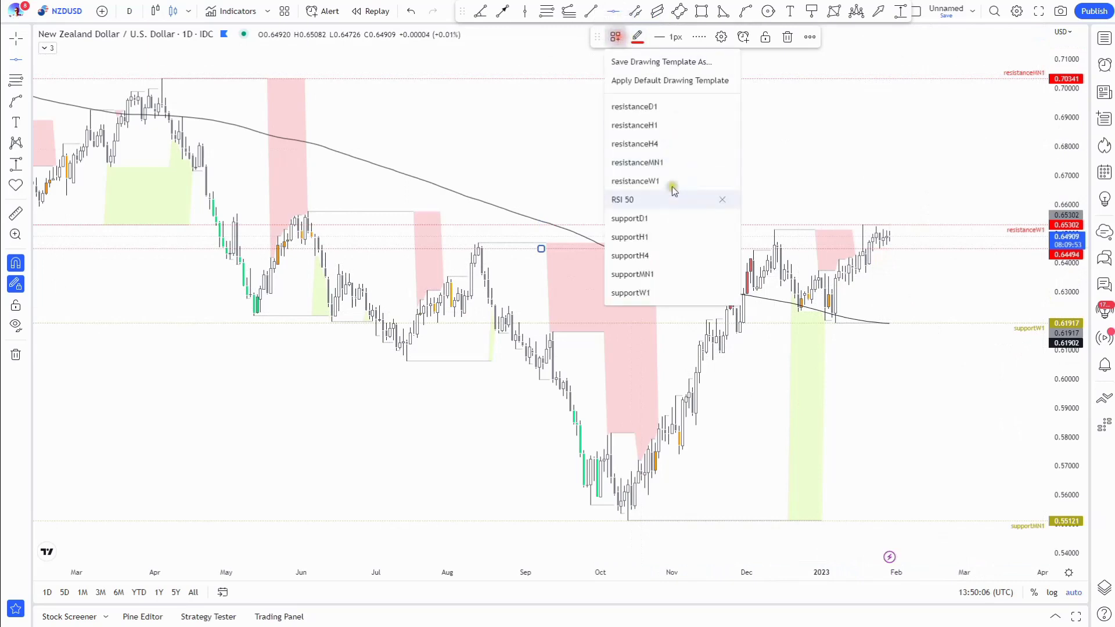
{"action": "left_click", "coordinate": [656, 220]}
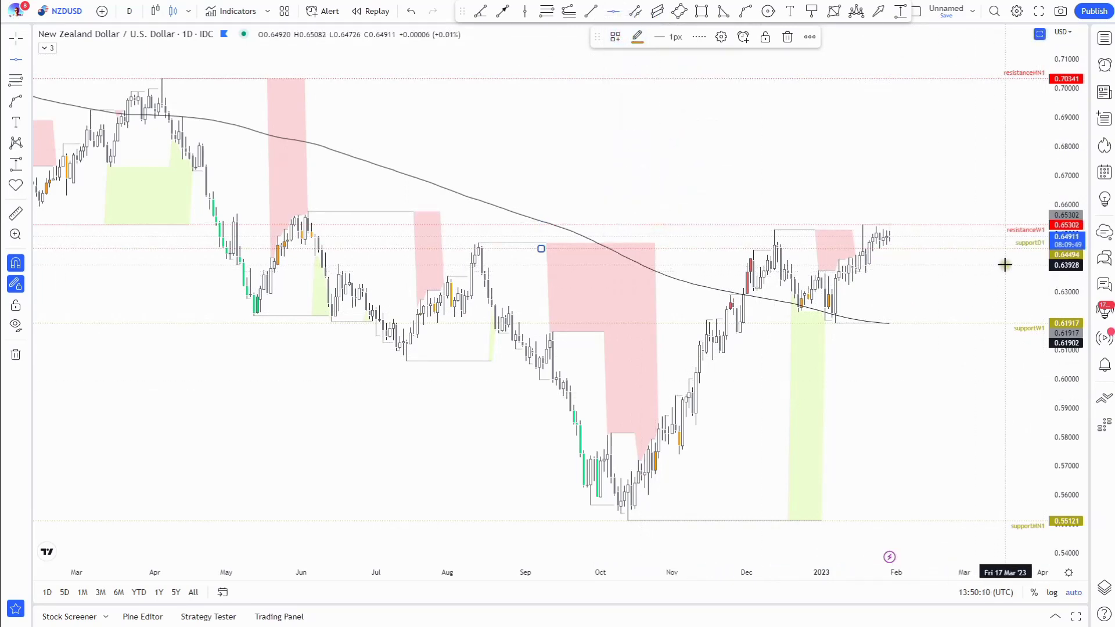
Set the resistanceW1 line's label alignment to Top so it sits above the line.
{"action": "double_click", "coordinate": [1011, 232]}
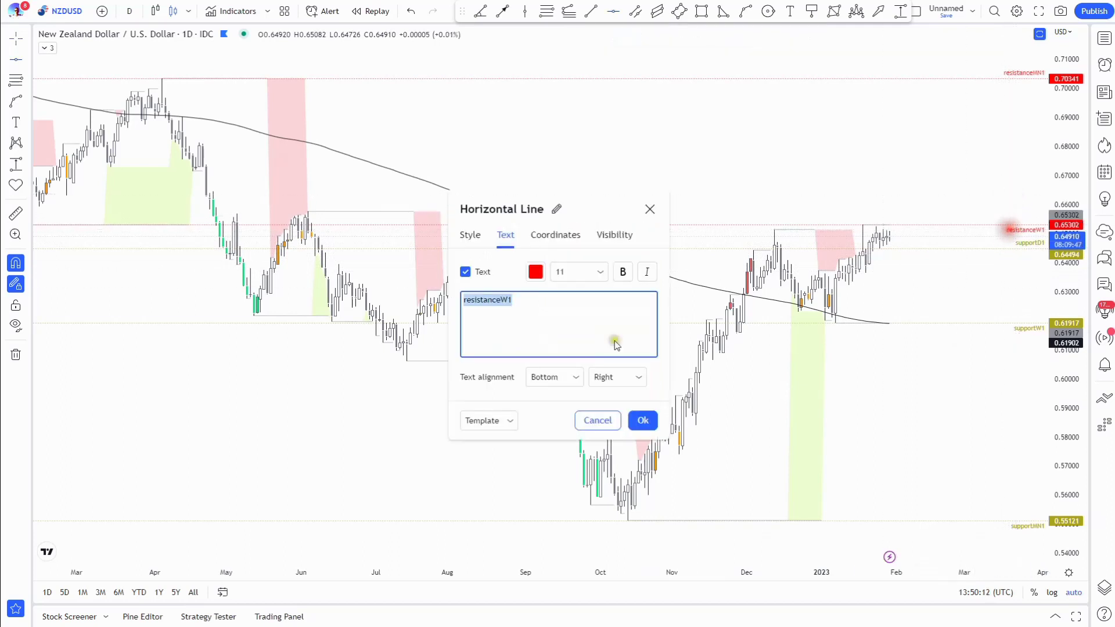
{"action": "left_click", "coordinate": [554, 379]}
{"action": "left_click", "coordinate": [560, 391]}
{"action": "left_click", "coordinate": [643, 421]}
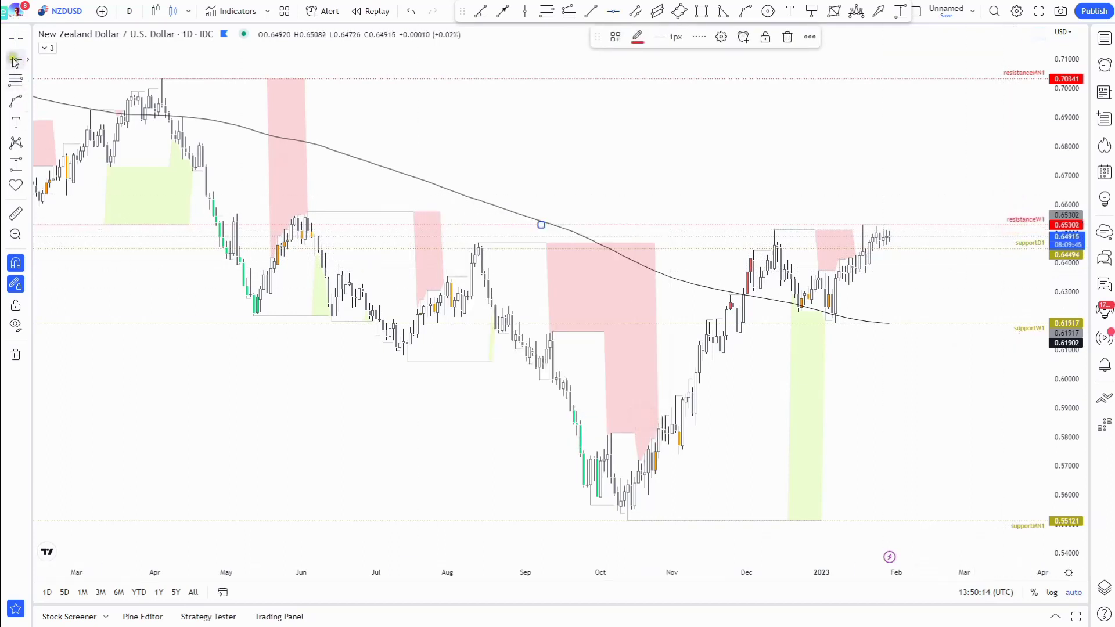
Draw a horizontal line at 0.65255 with the resistanceD1 template and align its label below the line.
{"action": "left_click", "coordinate": [877, 221]}
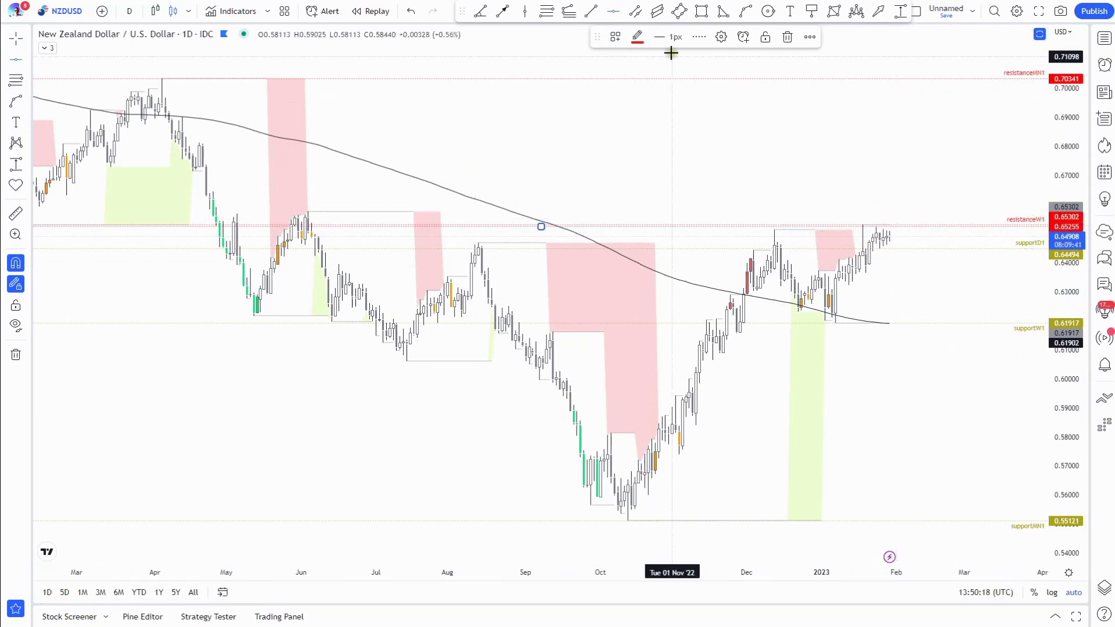
{"action": "left_click", "coordinate": [615, 37]}
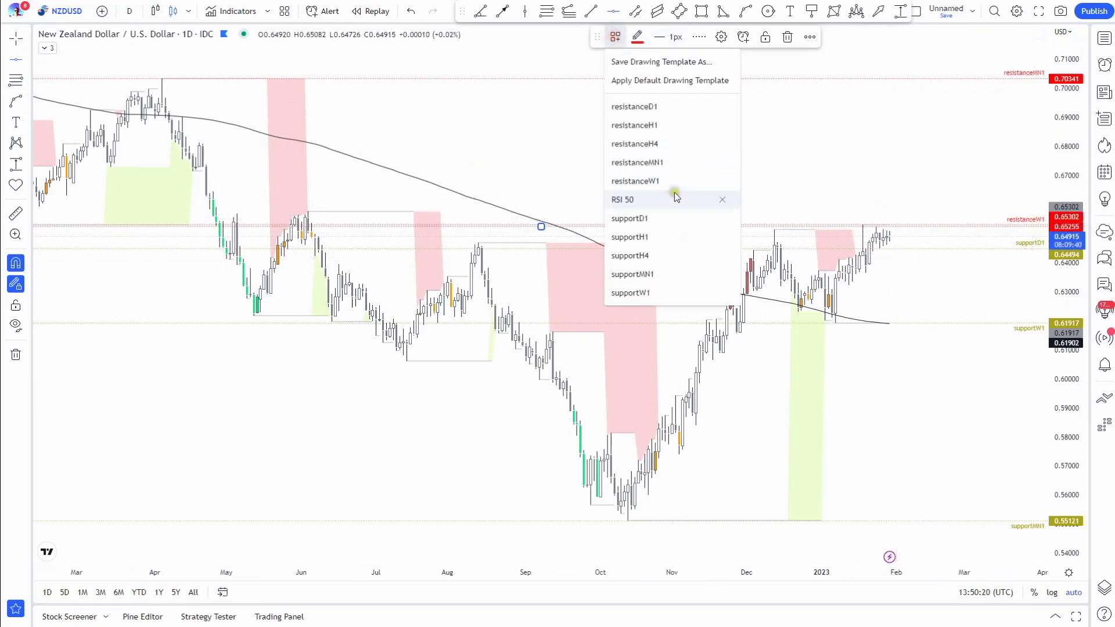
{"action": "left_click", "coordinate": [657, 106]}
{"action": "left_click", "coordinate": [721, 38]}
{"action": "left_click", "coordinate": [554, 378]}
{"action": "left_click", "coordinate": [561, 437]}
{"action": "left_click", "coordinate": [643, 420]}
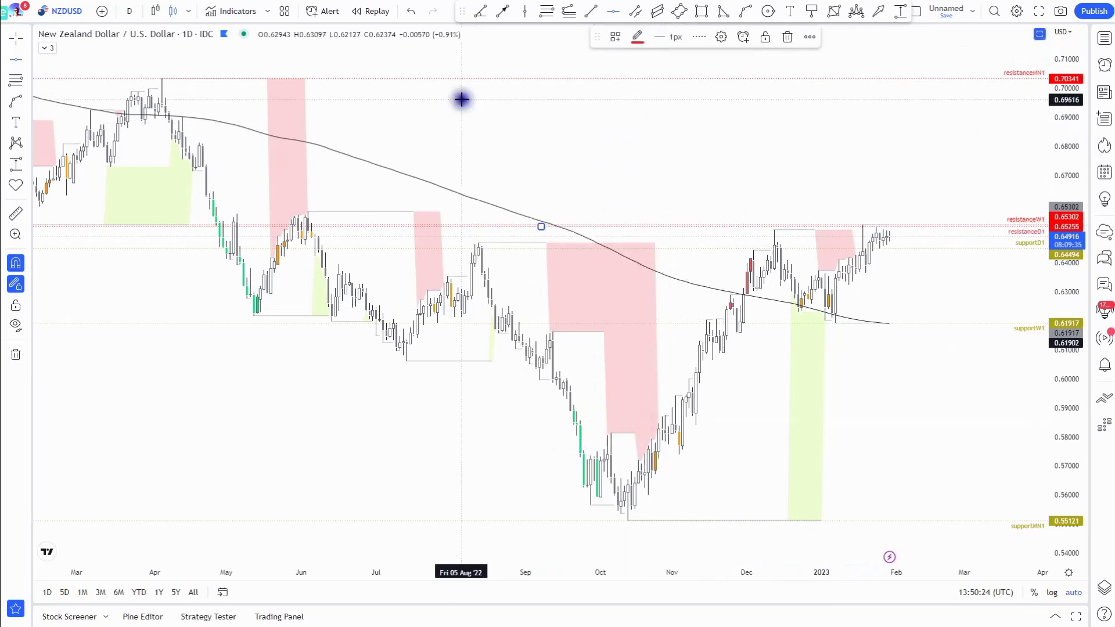
Switch to the 4-hour NZDUSD chart and align the supportD1 line's label below the line.
{"action": "left_click", "coordinate": [130, 11]}
{"action": "left_click", "coordinate": [149, 275]}
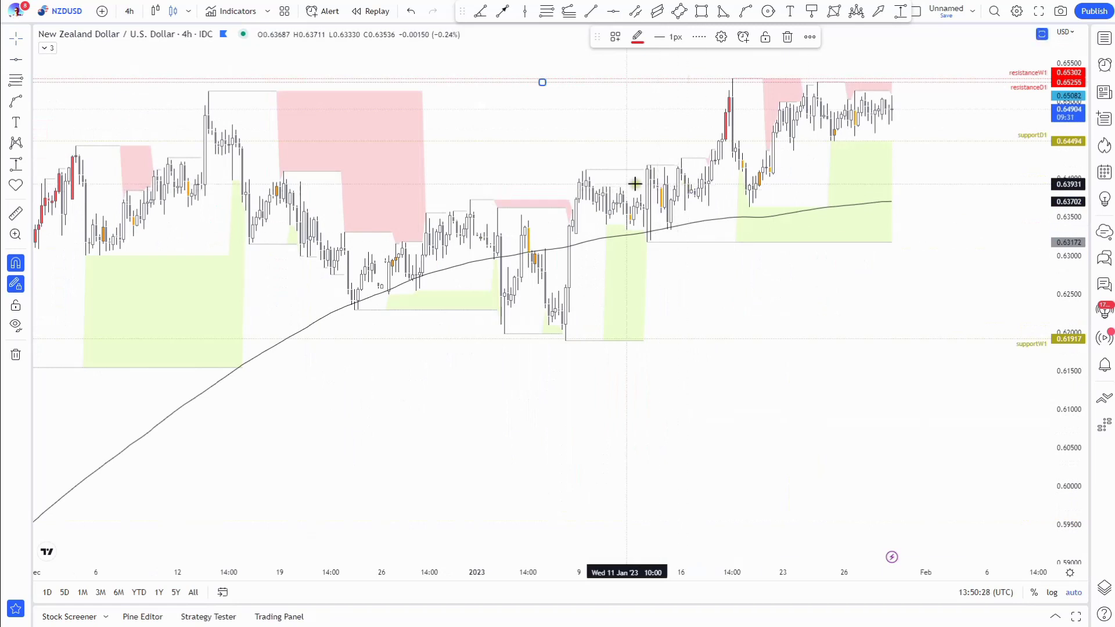
{"action": "left_click", "coordinate": [18, 60]}
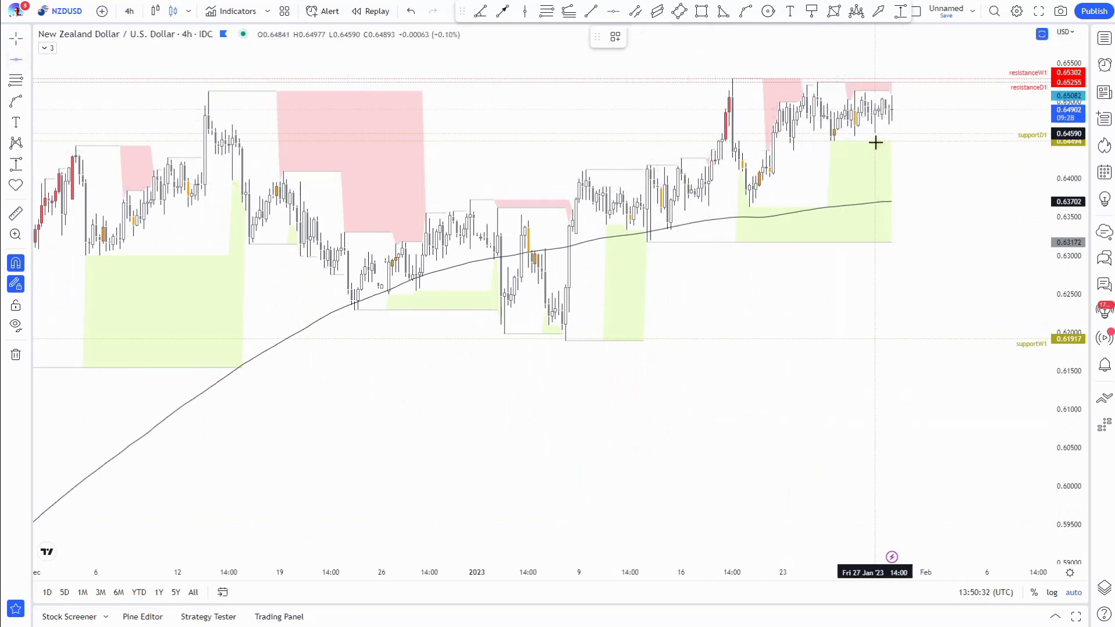
{"action": "double_click", "coordinate": [1020, 137]}
{"action": "left_click", "coordinate": [555, 377]}
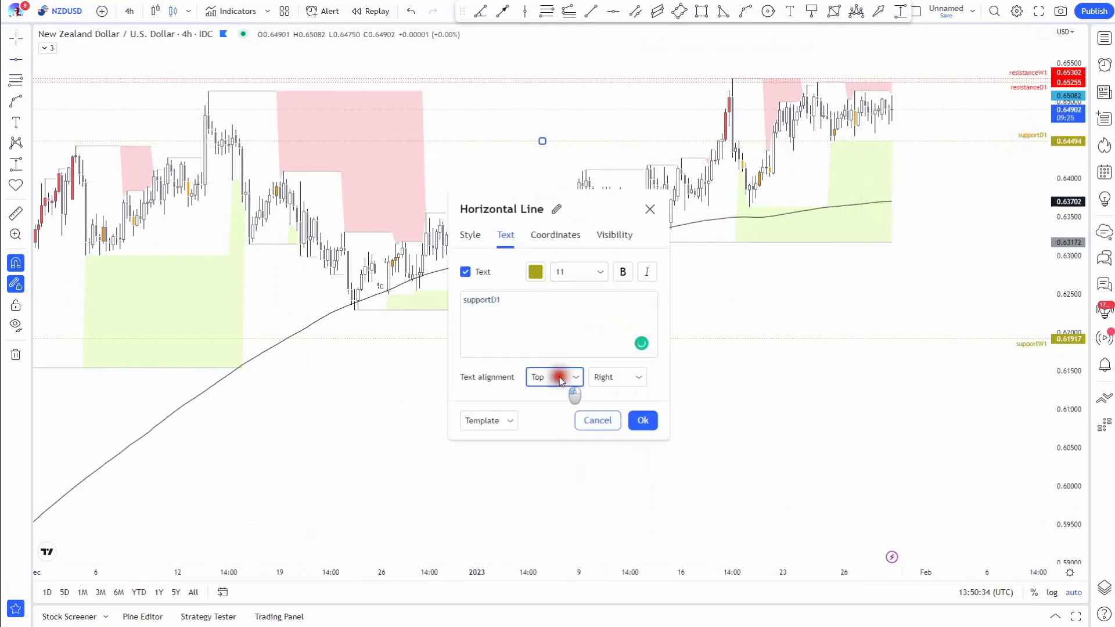
{"action": "left_click", "coordinate": [558, 437]}
{"action": "left_click", "coordinate": [643, 420]}
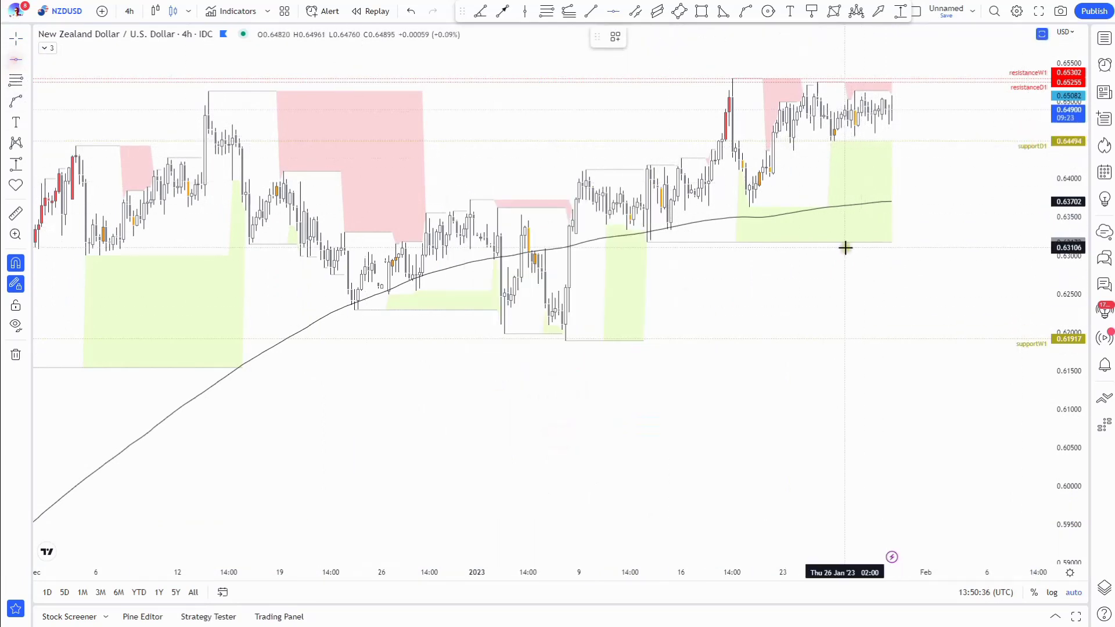
Draw a horizontal line at the 27 January low, 0.64590, with the supportH4 template and align its label above the line.
{"action": "left_click", "coordinate": [697, 142]}
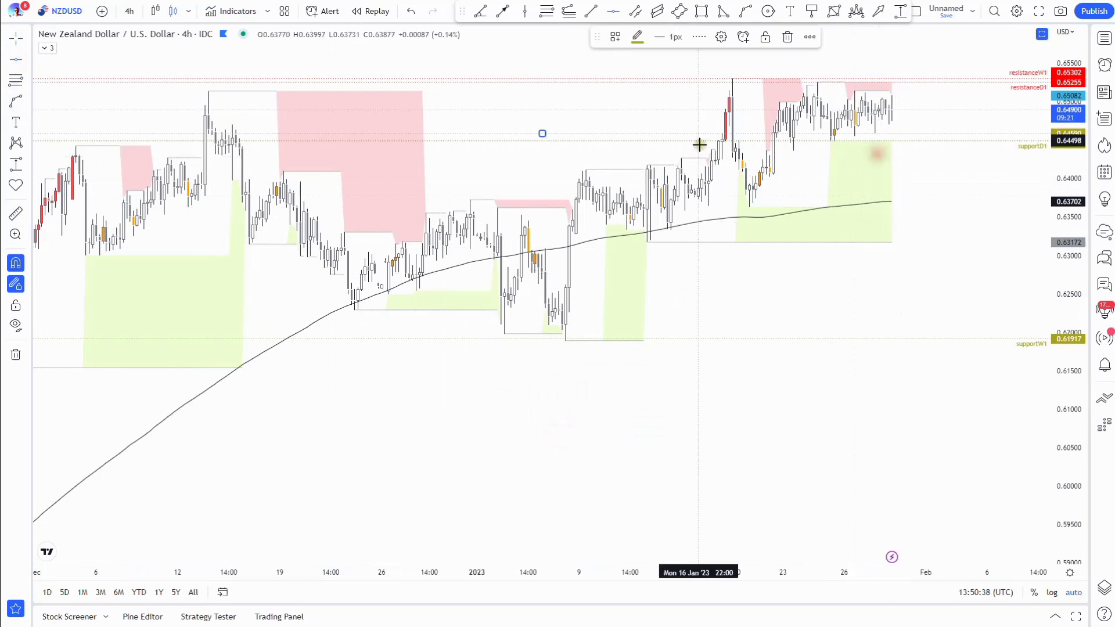
{"action": "left_click", "coordinate": [616, 37]}
{"action": "left_click", "coordinate": [668, 255]}
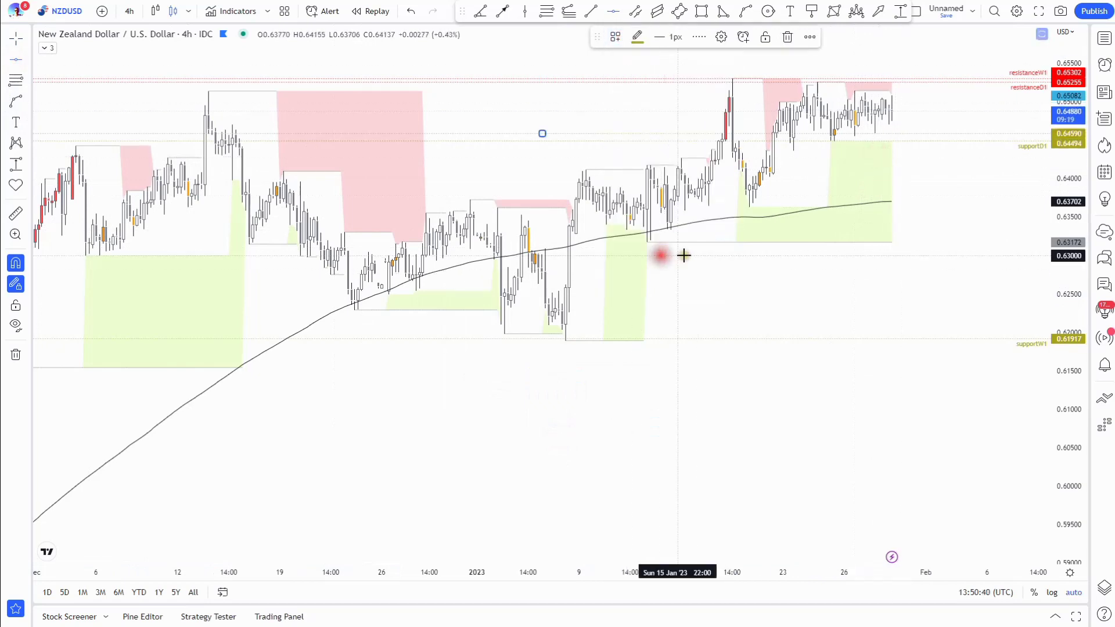
{"action": "left_click", "coordinate": [721, 36]}
{"action": "left_click", "coordinate": [552, 377]}
{"action": "left_click", "coordinate": [557, 396]}
{"action": "left_click", "coordinate": [643, 421]}
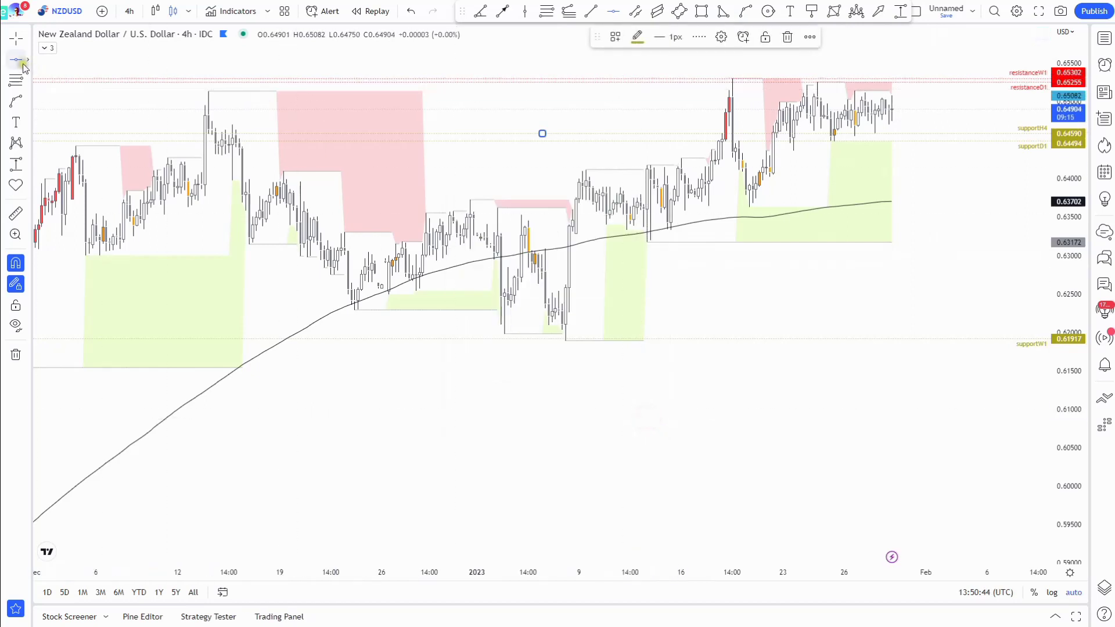
Draw a horizontal line at 0.65048 with the resistanceH4 template and align its label below the line.
{"action": "left_click", "coordinate": [880, 91]}
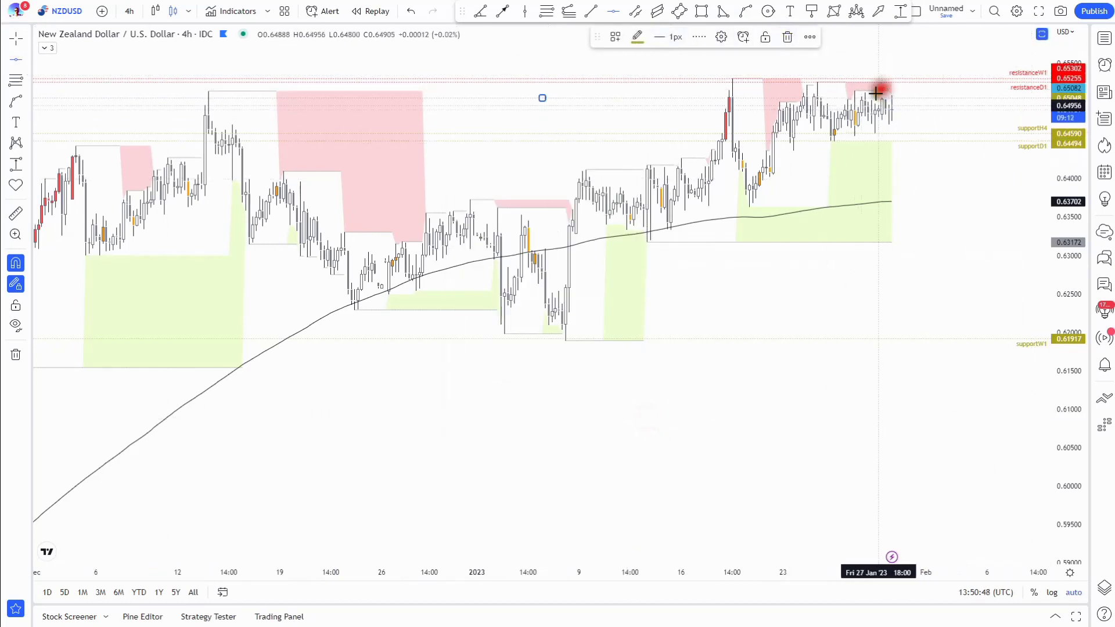
{"action": "left_click", "coordinate": [615, 36]}
{"action": "left_click", "coordinate": [628, 142]}
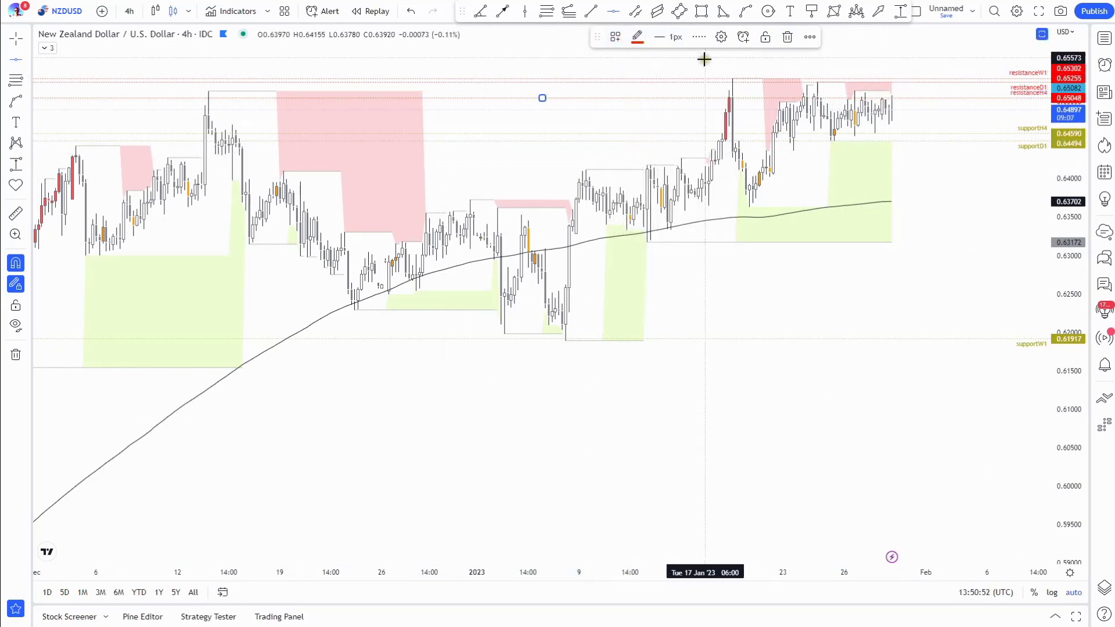
{"action": "left_click", "coordinate": [721, 36]}
{"action": "left_click", "coordinate": [556, 378]}
{"action": "left_click", "coordinate": [549, 435]}
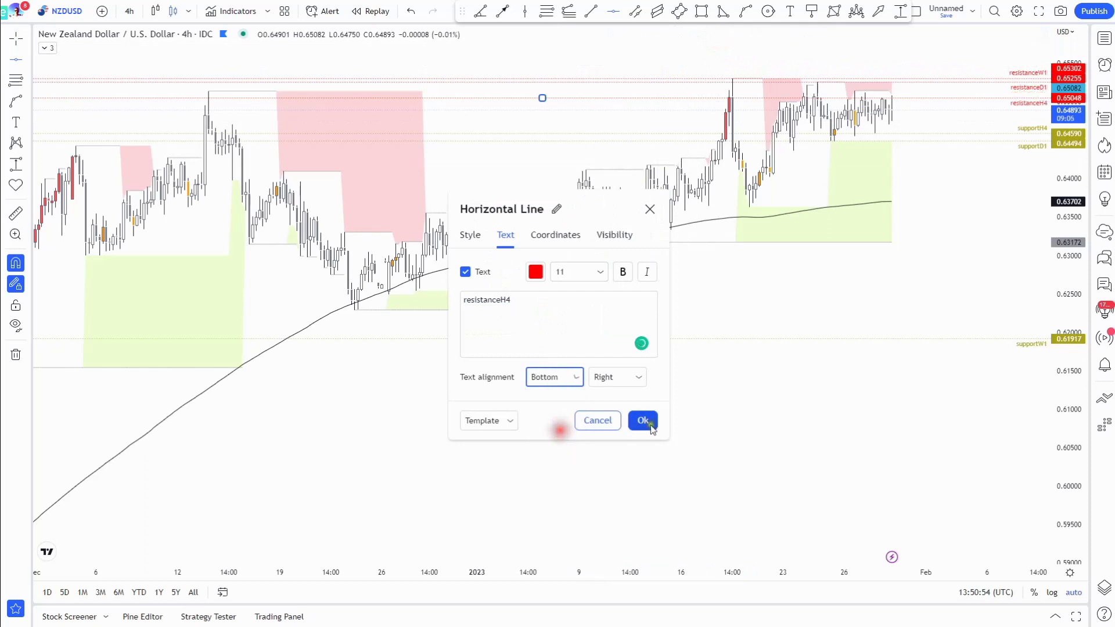
{"action": "left_click", "coordinate": [643, 420]}
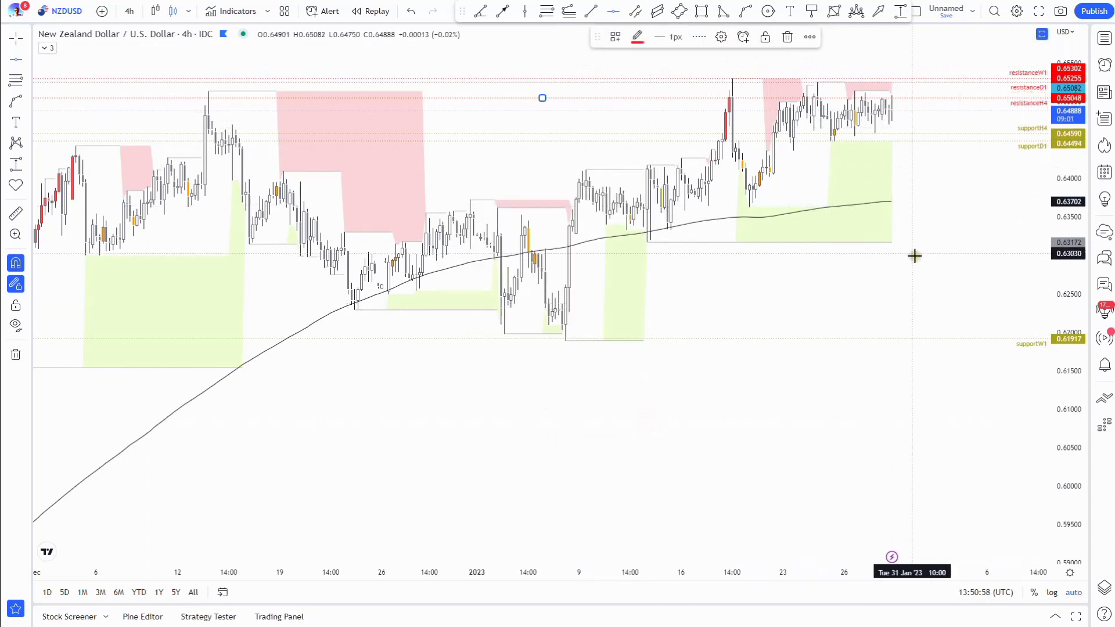
Draw a rising trend line under the late-January lows starting at 25 January and shift it slightly earlier along the lows.
{"action": "left_click", "coordinate": [591, 11]}
{"action": "left_click", "coordinate": [834, 141]}
{"action": "left_click", "coordinate": [939, 122]}
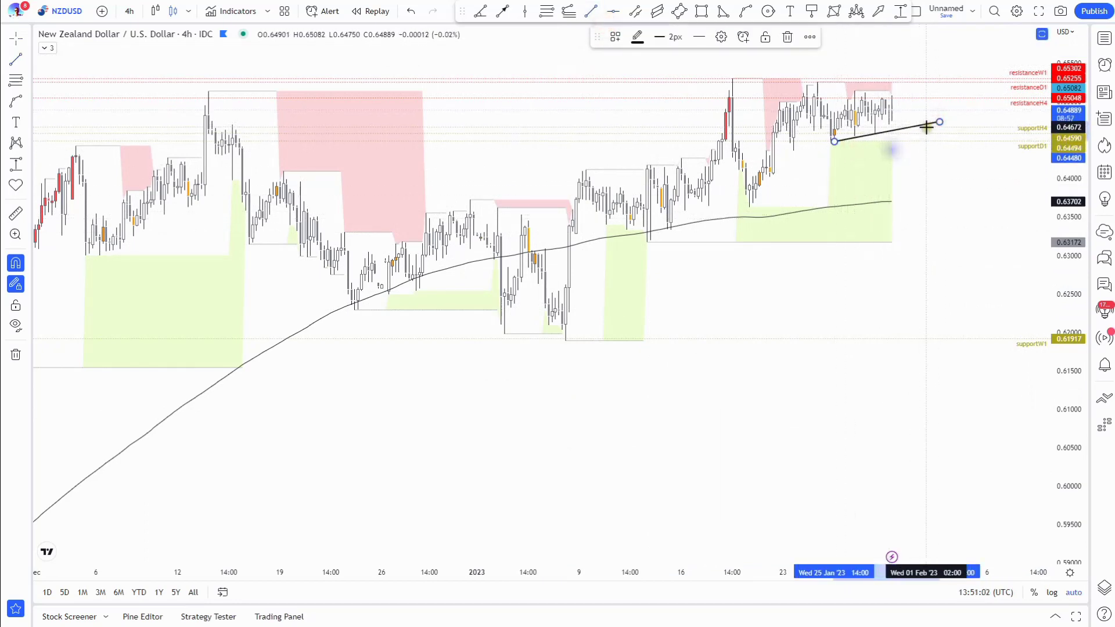
{"action": "left_click_drag", "start_coordinate": [925, 129], "coordinate": [906, 128]}
{"action": "left_click", "coordinate": [933, 189]}
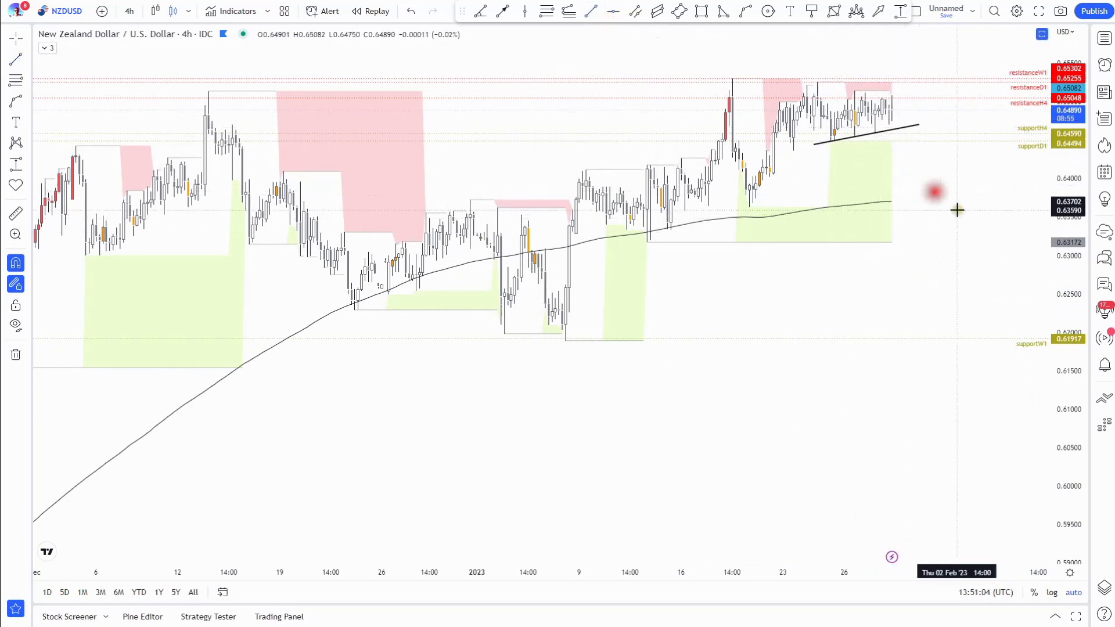
Draw a falling trend line from the 24 January high to about 0.65036 and extend its start back to 20 January at about 0.65369.
{"action": "left_click", "coordinate": [591, 11]}
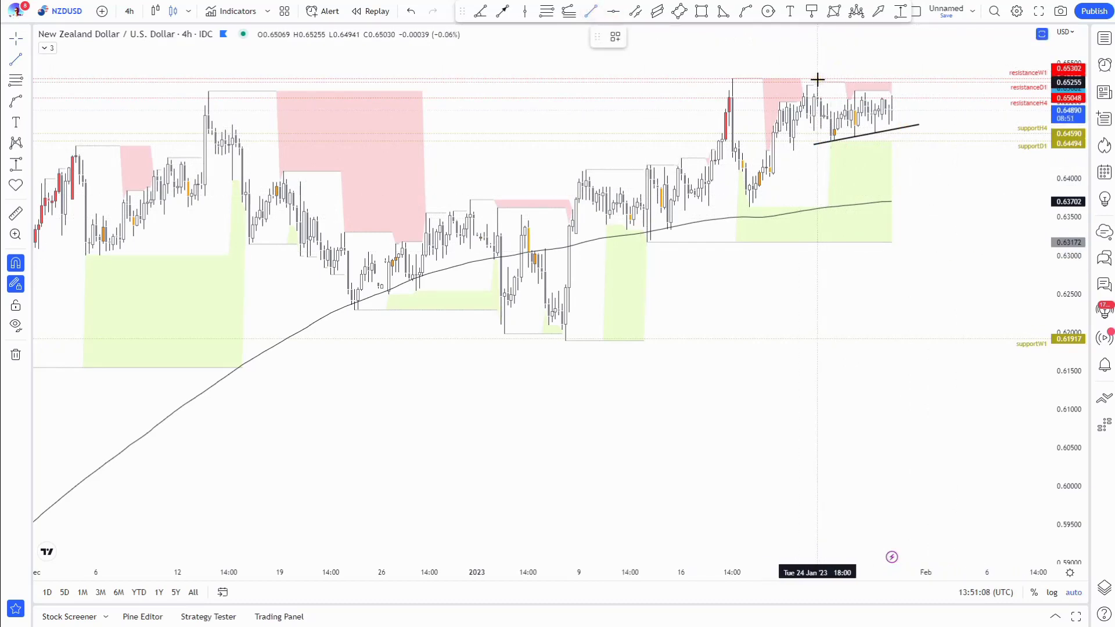
{"action": "left_click", "coordinate": [818, 79]}
{"action": "left_click", "coordinate": [913, 99]}
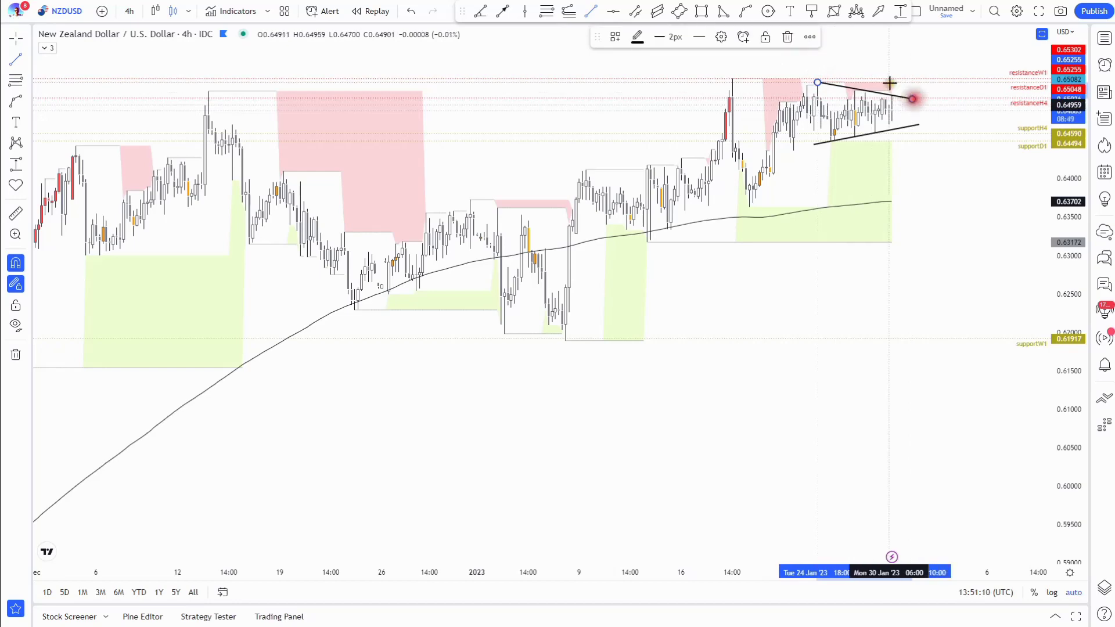
{"action": "left_click_drag", "start_coordinate": [816, 80], "coordinate": [776, 76]}
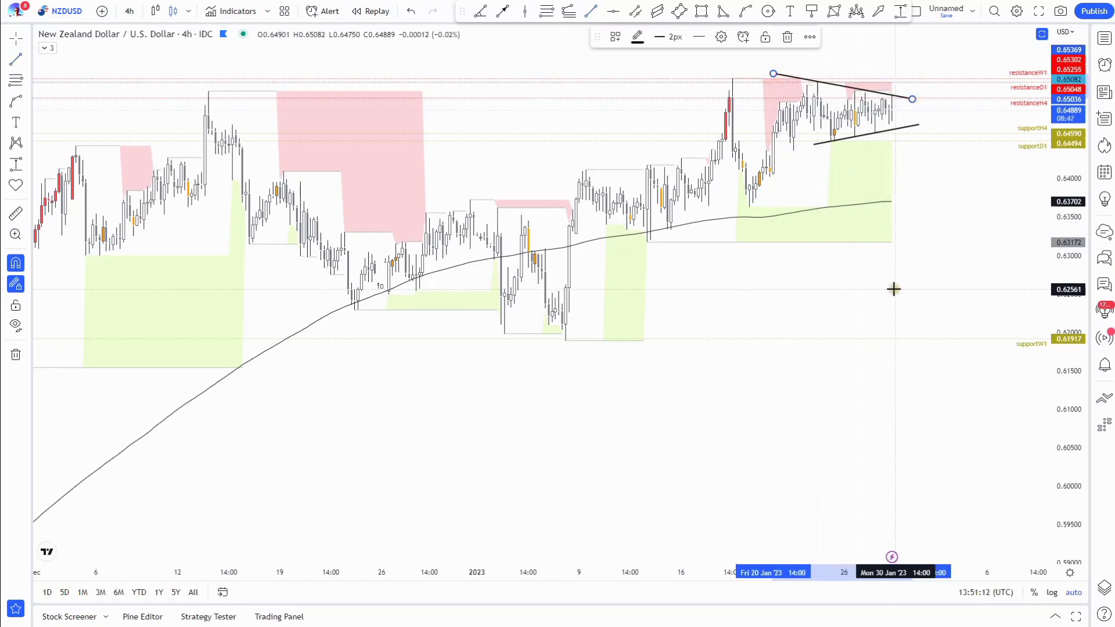
Switch the chart to AUDNZD from the watchlist and set the timeframe to 1 week.
{"action": "scroll", "coordinate": [894, 273], "scroll_direction": "down", "scroll_amount": 5}
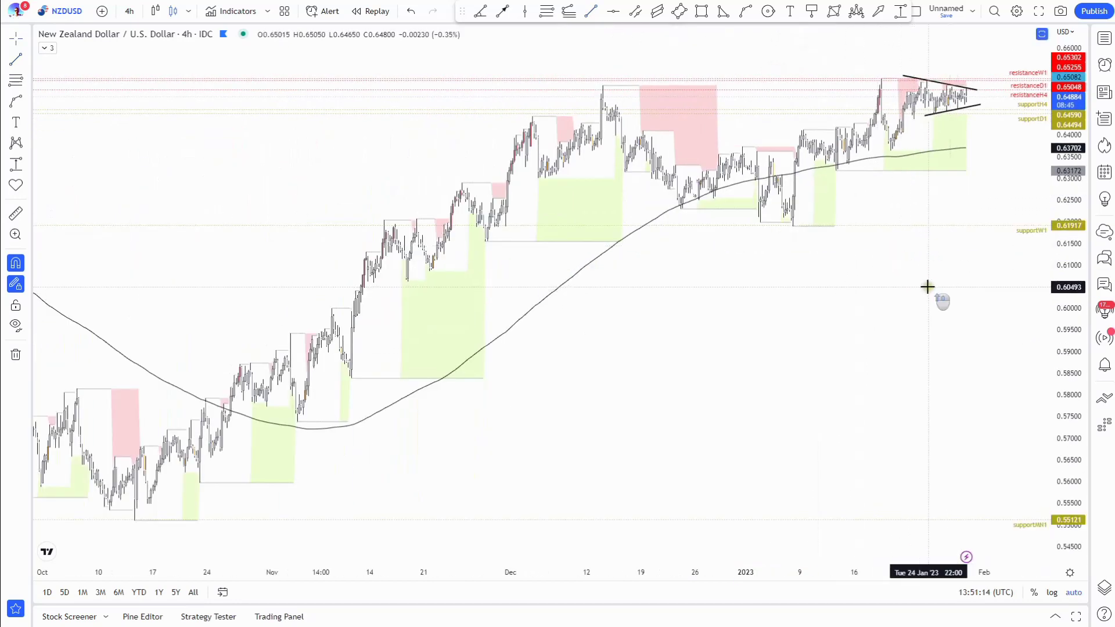
{"action": "scroll", "coordinate": [928, 286], "scroll_direction": "up", "scroll_amount": 3}
{"action": "left_click", "coordinate": [1105, 39]}
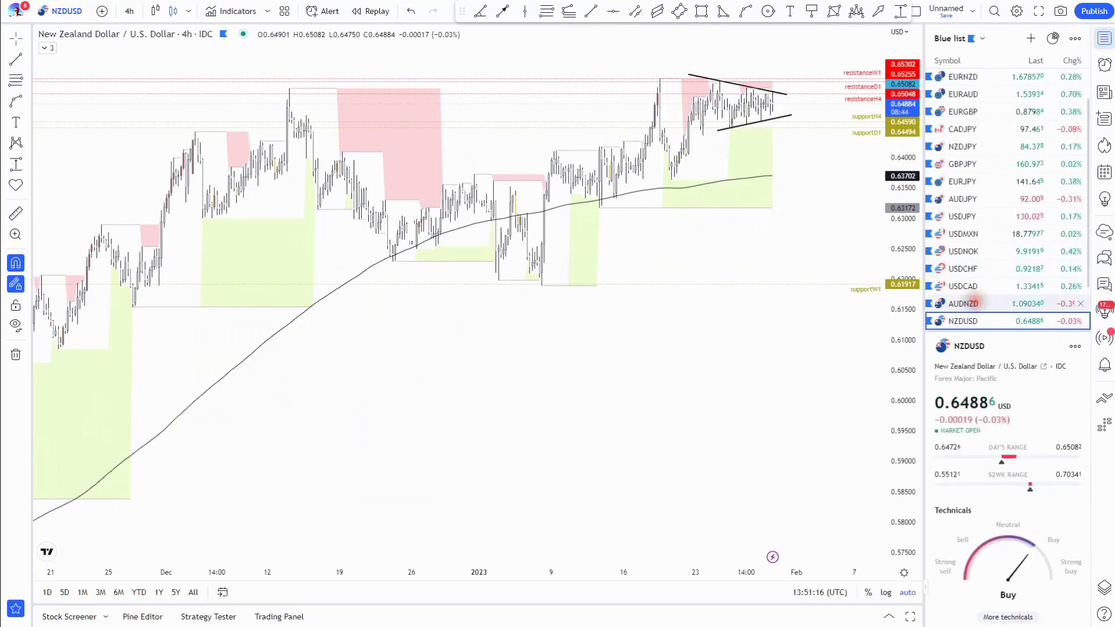
{"action": "left_click", "coordinate": [969, 303]}
{"action": "left_click", "coordinate": [131, 12]}
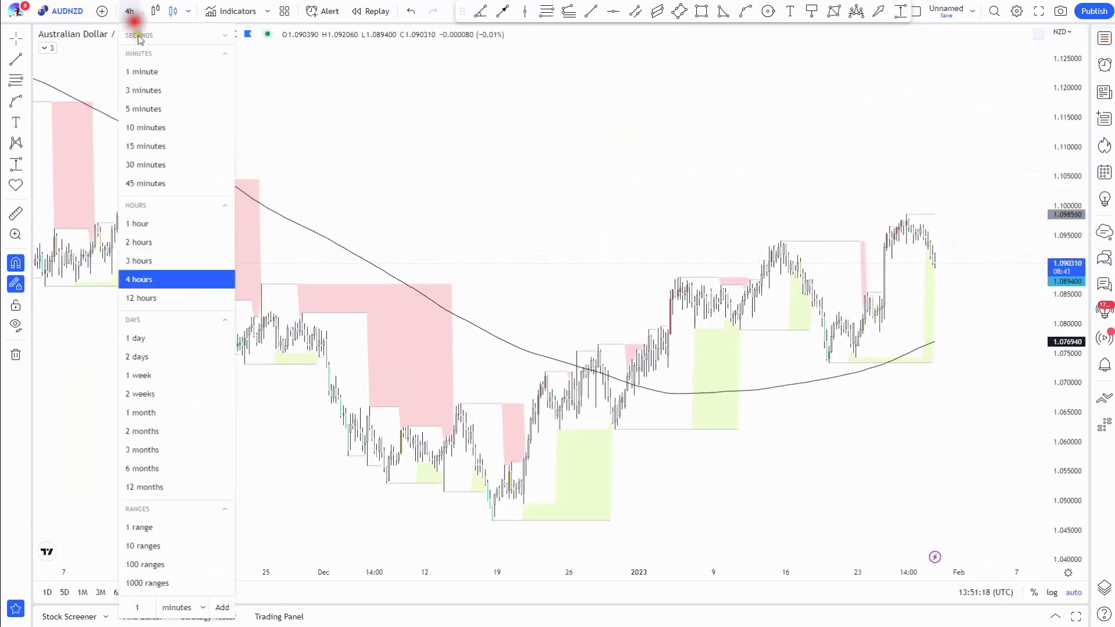
{"action": "left_click", "coordinate": [155, 376]}
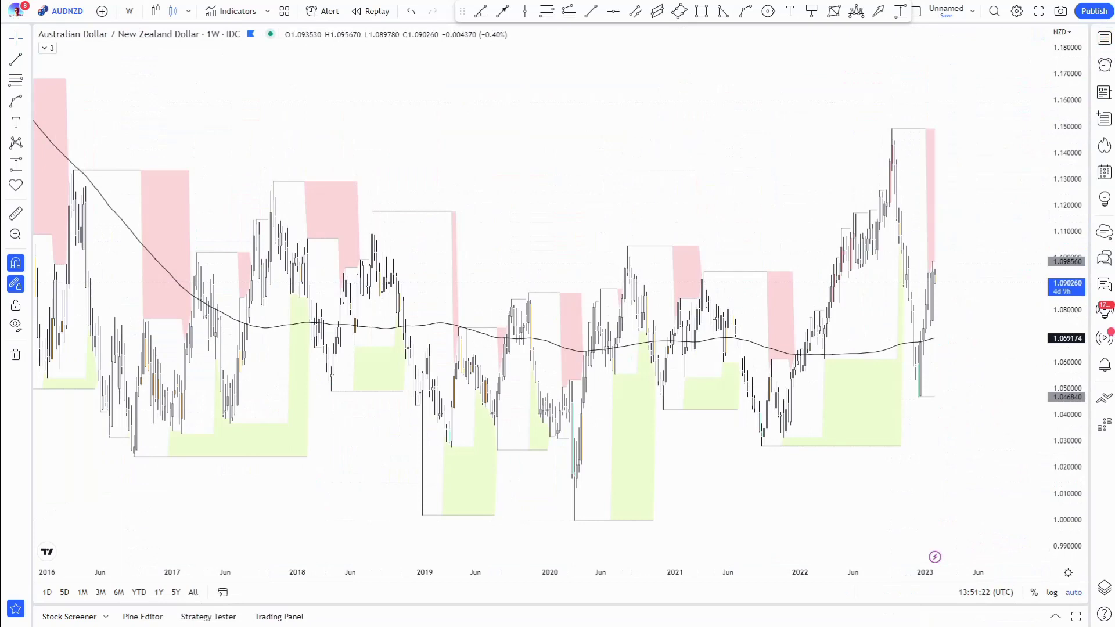
Draw horizontal lines at the 2021 low, 1.027990, with the supportMN1 template and at the 2022 high, 1.149050, with resistanceMN1.
{"action": "left_click", "coordinate": [614, 11]}
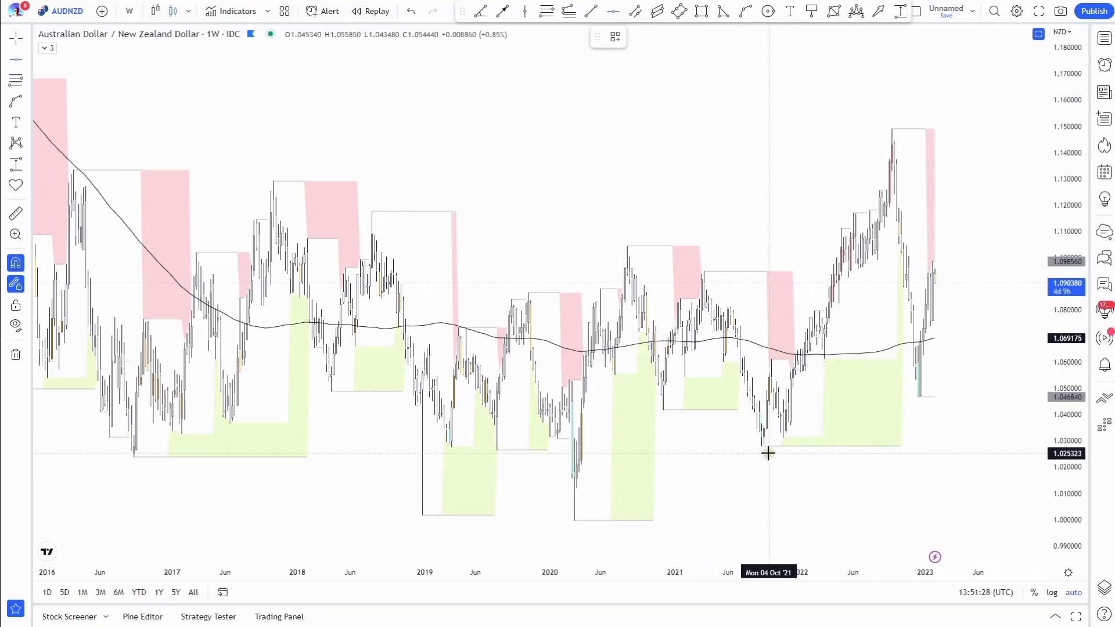
{"action": "scroll", "coordinate": [755, 442], "scroll_direction": "up", "scroll_amount": 2}
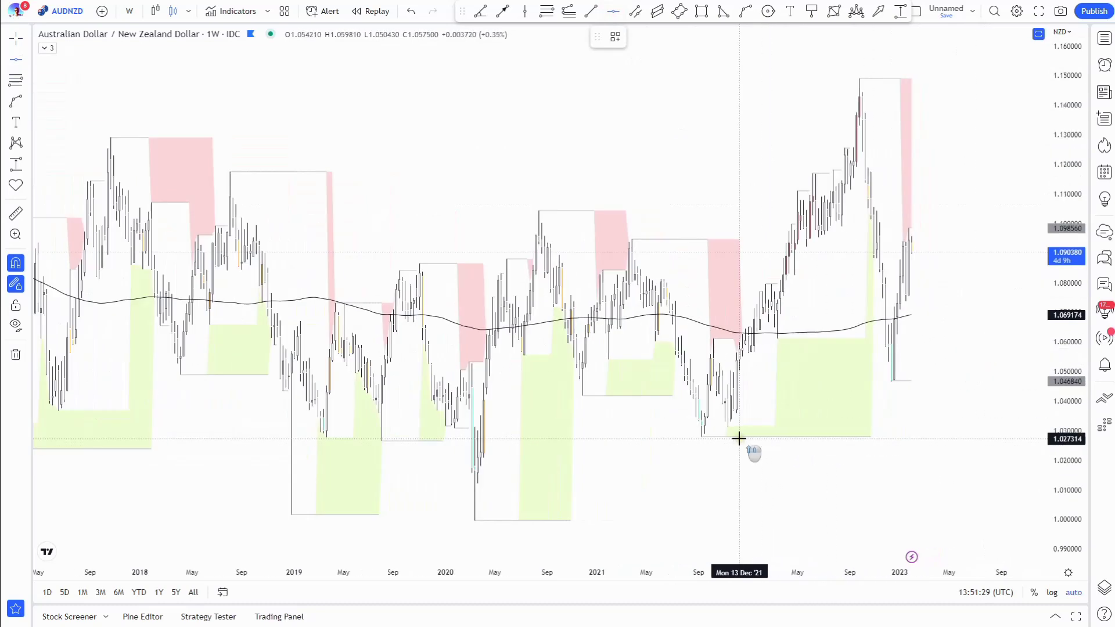
{"action": "left_click", "coordinate": [702, 451]}
{"action": "left_click", "coordinate": [615, 37]}
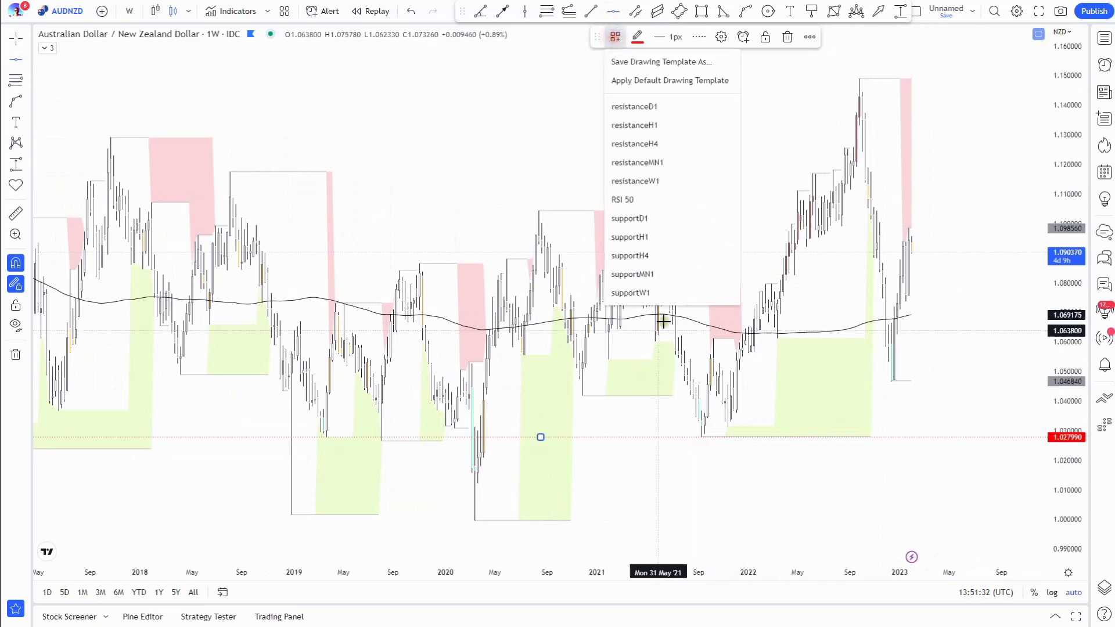
{"action": "left_click", "coordinate": [720, 275]}
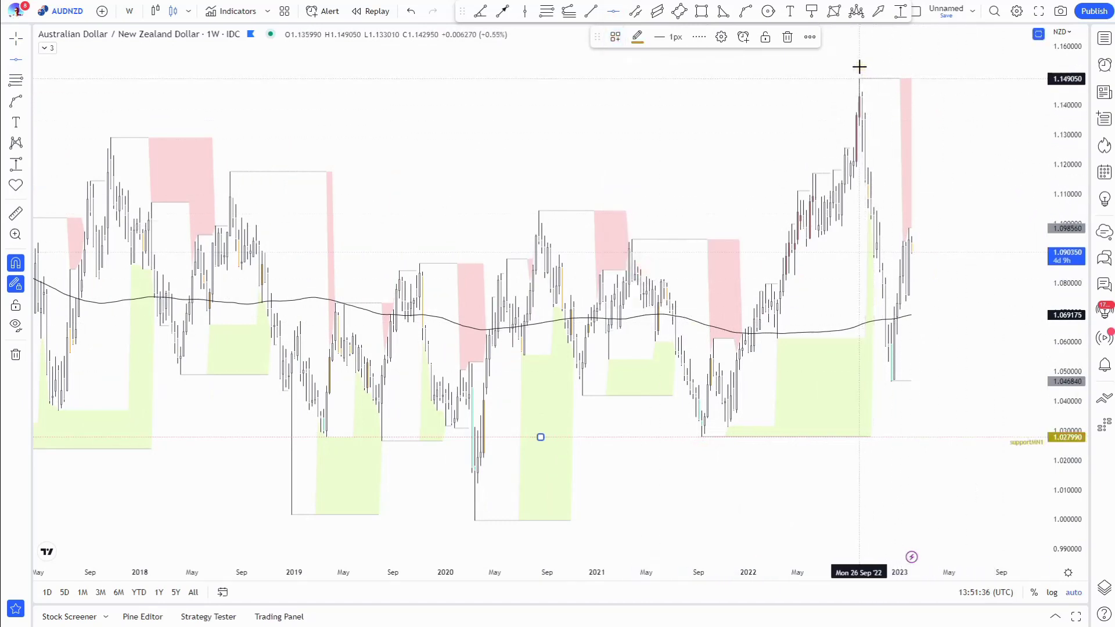
{"action": "left_click", "coordinate": [615, 37]}
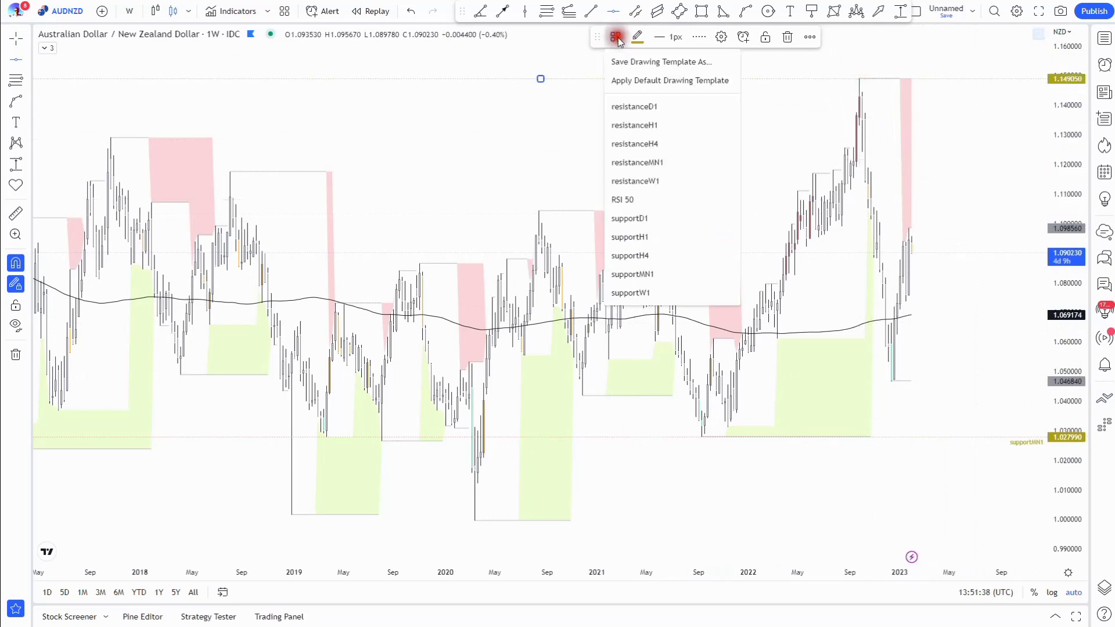
{"action": "left_click", "coordinate": [661, 165]}
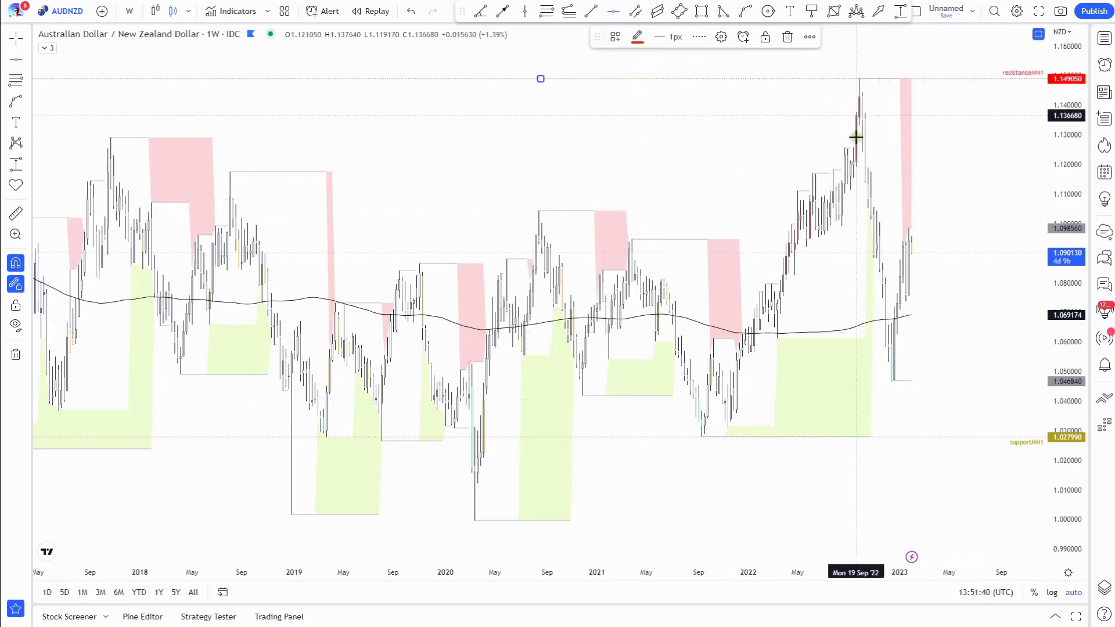
Draw horizontal lines at the 2022 high, 1.149050, with the resistanceW1 template and at the latest swing low, 1.046840, with supportW1.
{"action": "left_click", "coordinate": [615, 36]}
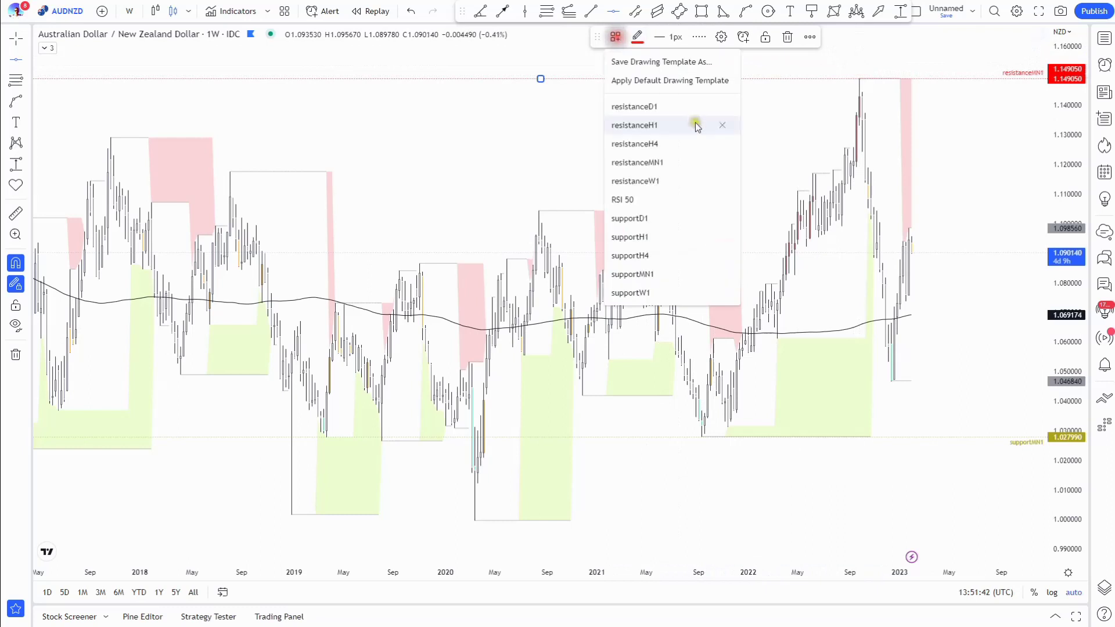
{"action": "left_click", "coordinate": [660, 181]}
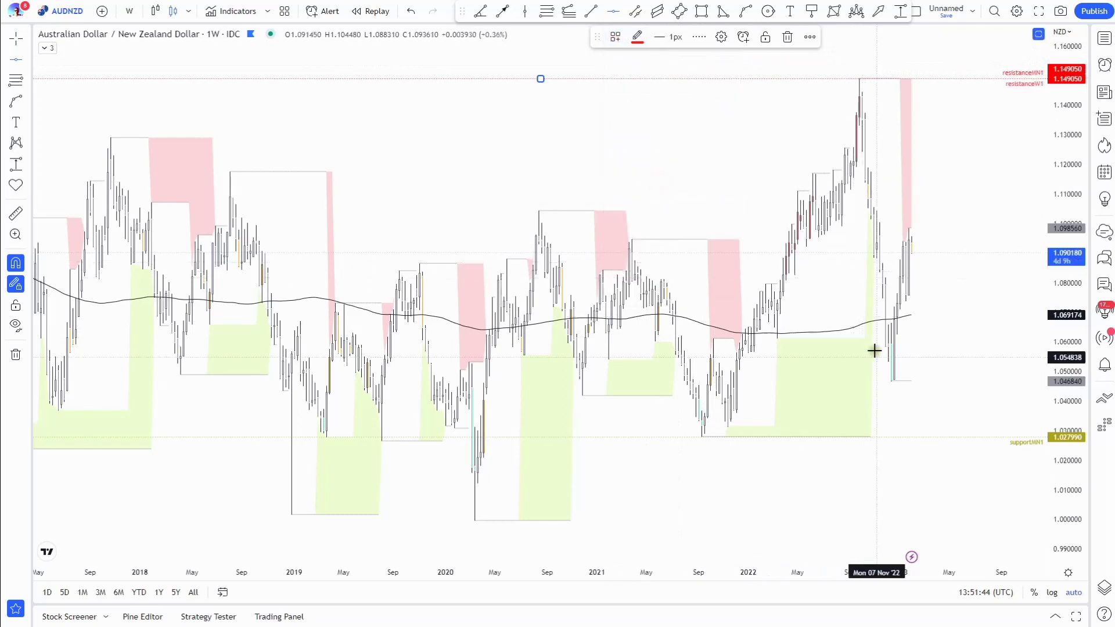
{"action": "left_click", "coordinate": [615, 37]}
{"action": "left_click", "coordinate": [661, 292]}
On the 1-day timeframe, draw horizontal lines at 1.098560 with the resistanceD1 template and at 1.073770 with supportD1.
{"action": "left_click", "coordinate": [131, 11]}
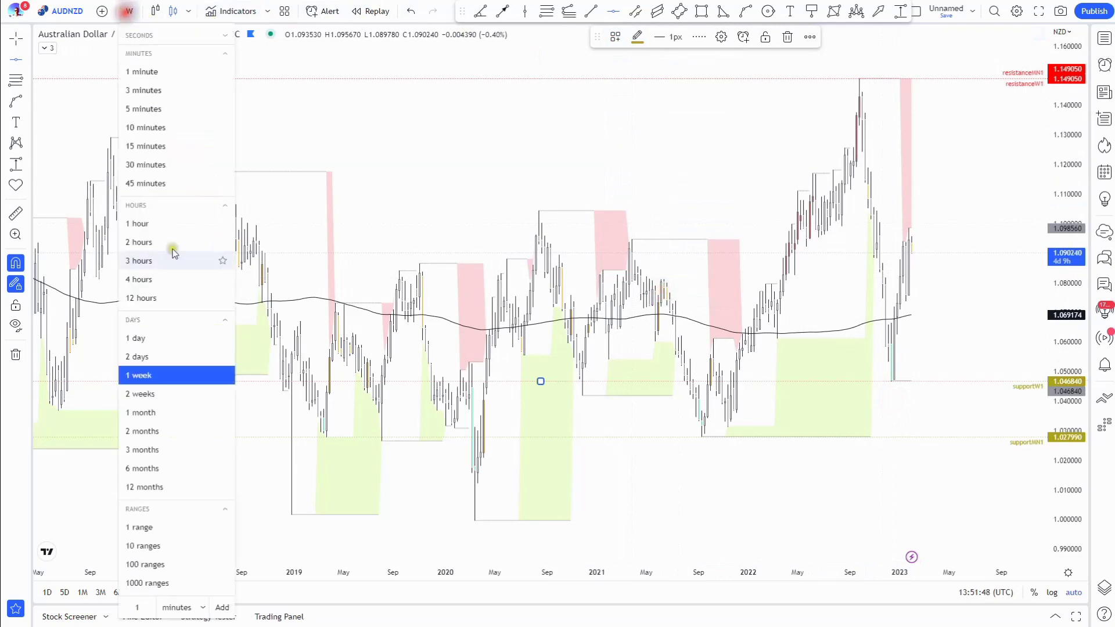
{"action": "left_click", "coordinate": [167, 340]}
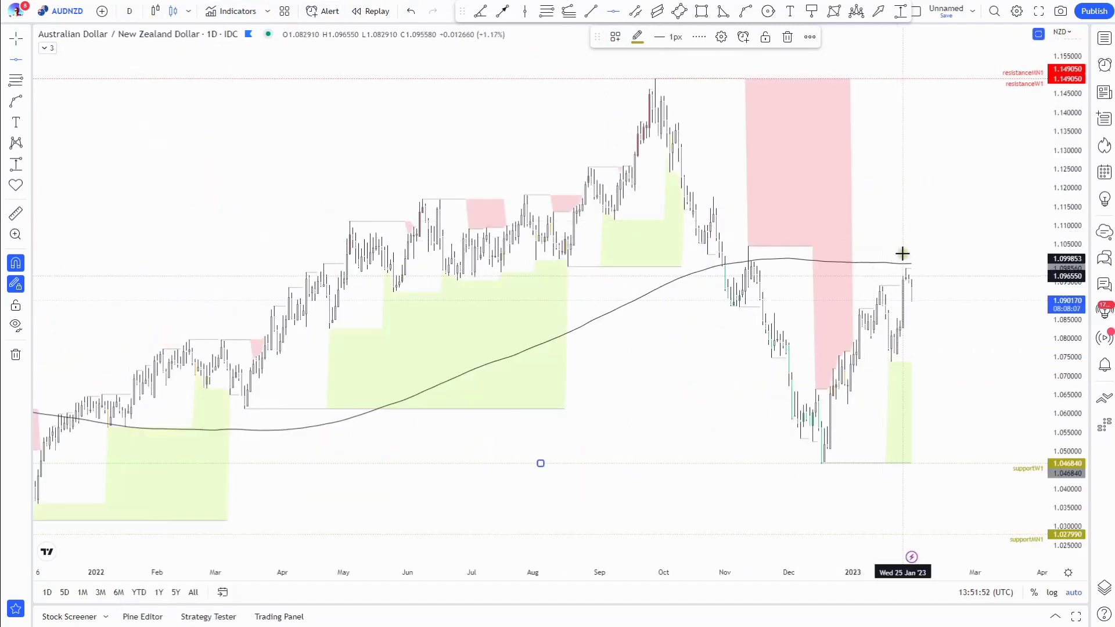
{"action": "left_click", "coordinate": [615, 36]}
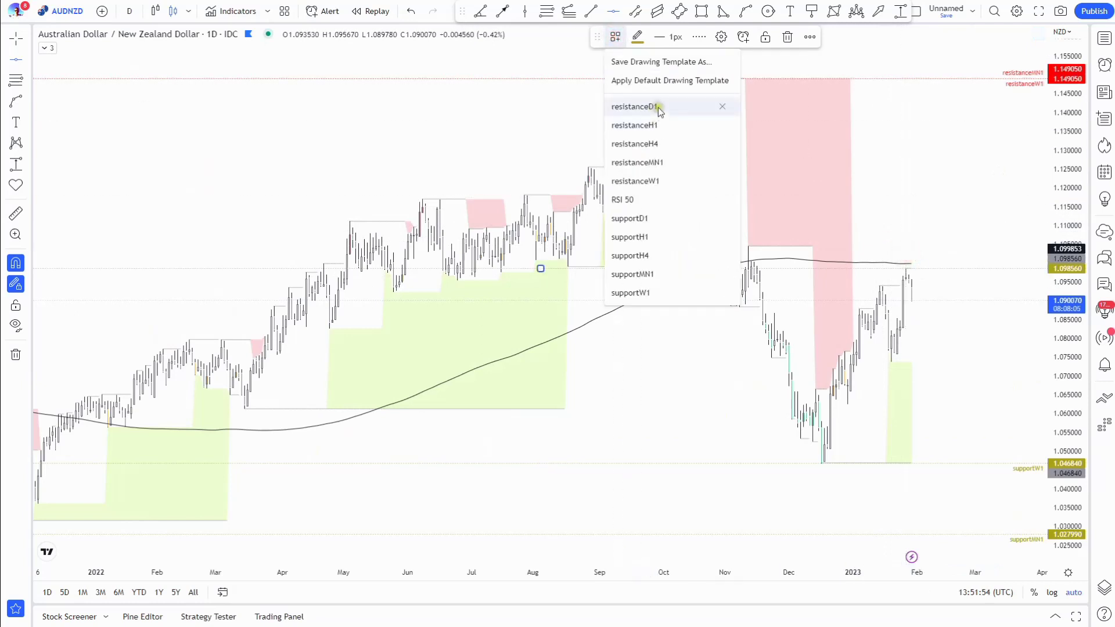
{"action": "left_click", "coordinate": [659, 108]}
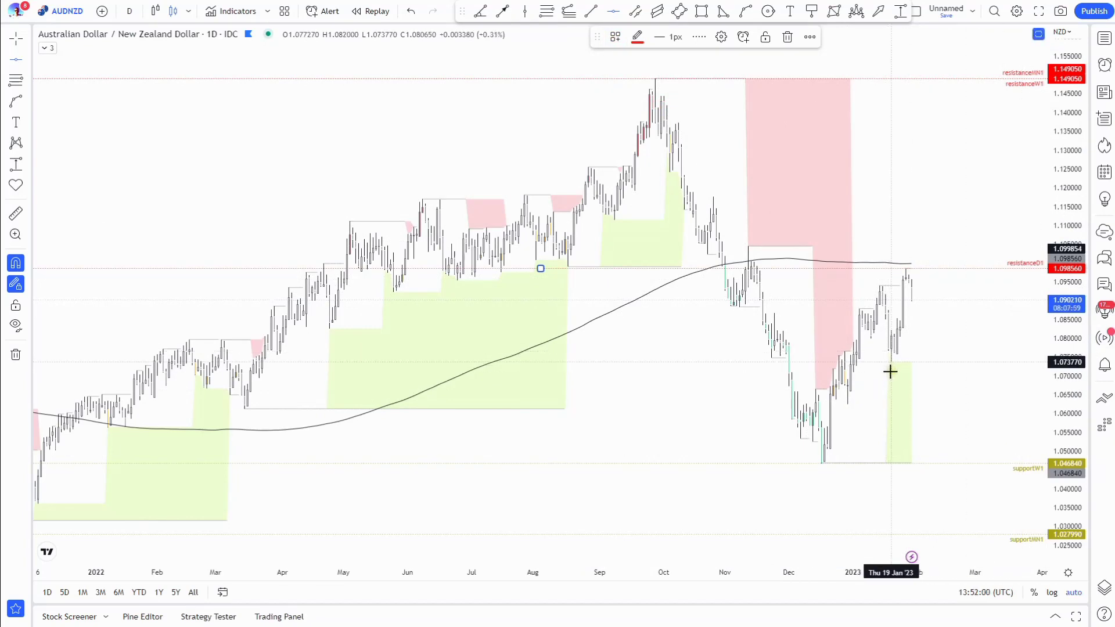
{"action": "left_click", "coordinate": [615, 37]}
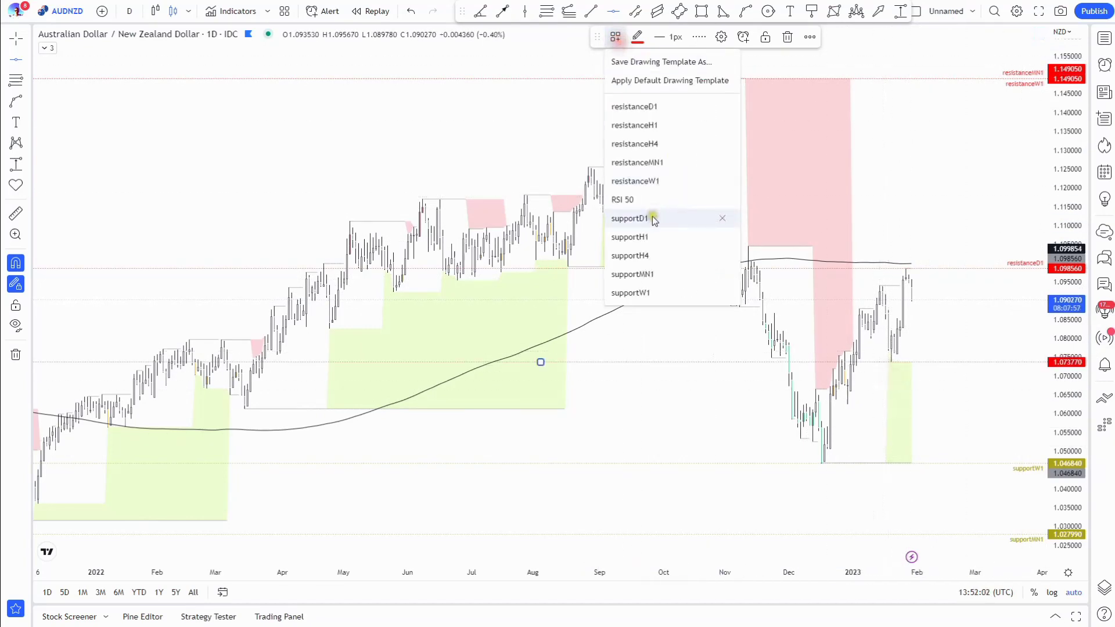
{"action": "left_click", "coordinate": [651, 218]}
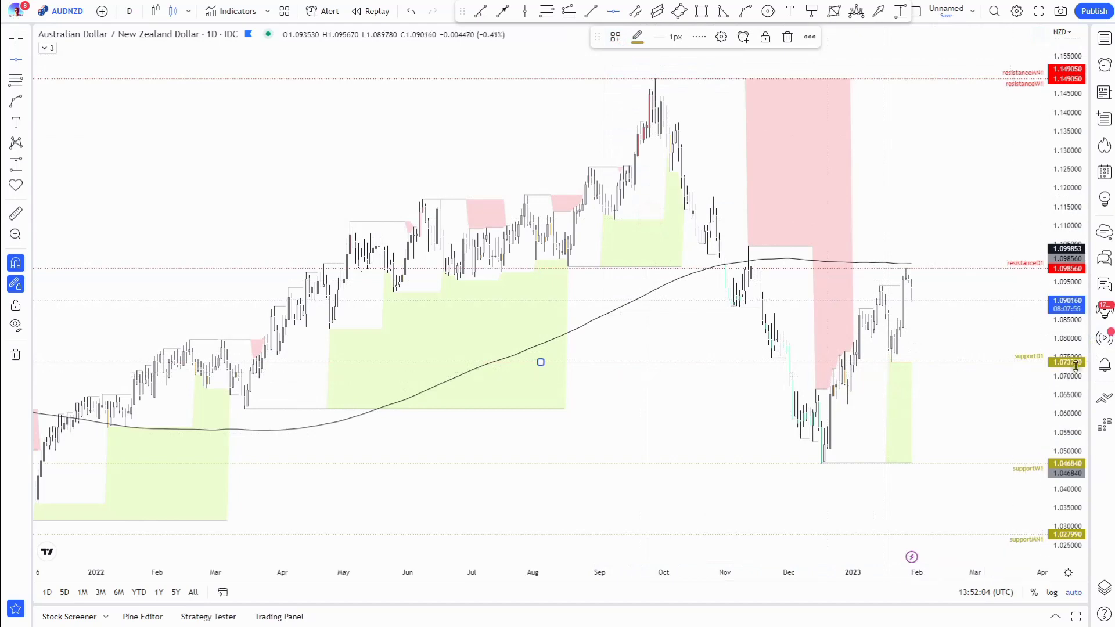
On the 4-hour timeframe, draw a horizontal line at 1.093550 with the supportH4 template.
{"action": "left_click", "coordinate": [132, 11]}
{"action": "left_click", "coordinate": [150, 276]}
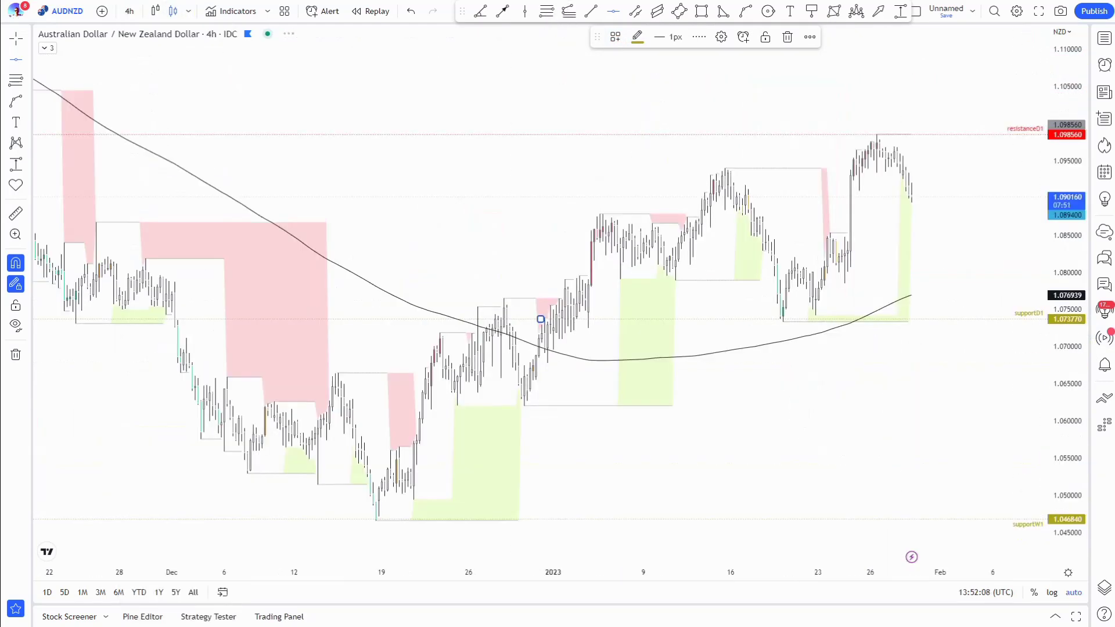
{"action": "left_click", "coordinate": [885, 185]}
{"action": "left_click", "coordinate": [615, 37]}
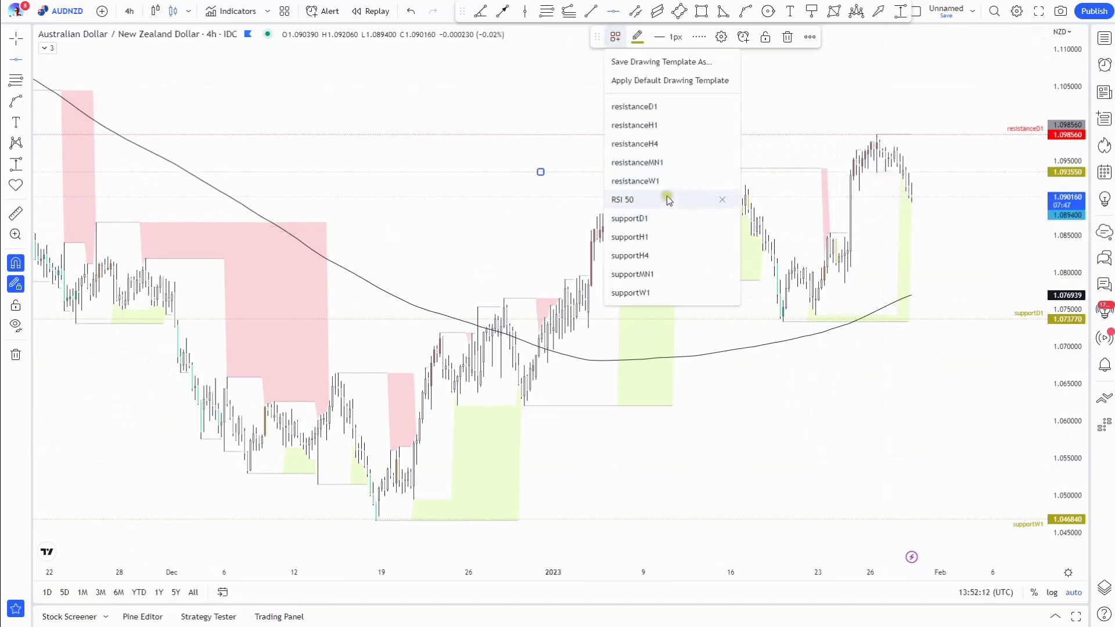
{"action": "left_click", "coordinate": [661, 255]}
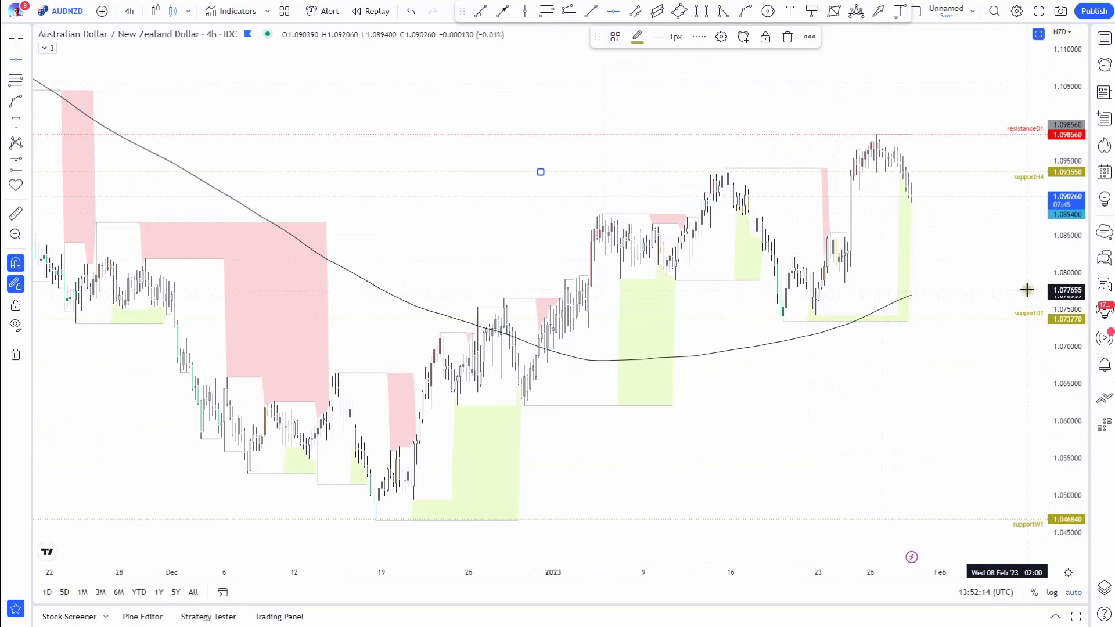
Draw a horizontal line at 1.096900 with the resistanceH4 template and align its label below the line.
{"action": "left_click", "coordinate": [893, 139]}
{"action": "left_click", "coordinate": [615, 37]}
{"action": "left_click", "coordinate": [656, 143]}
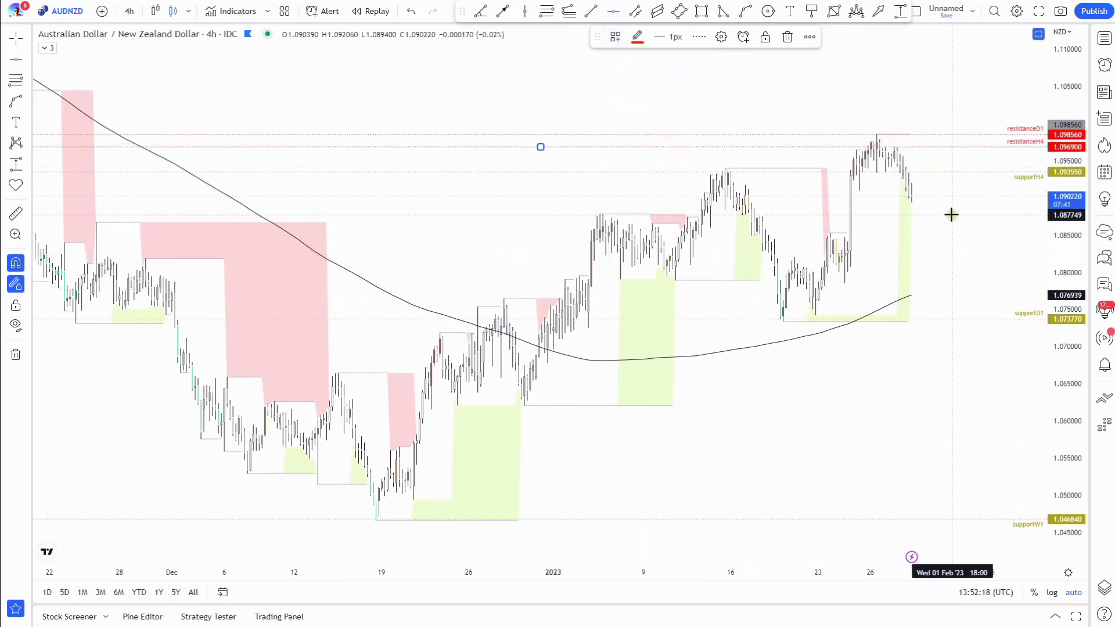
{"action": "left_click", "coordinate": [720, 37]}
{"action": "left_click", "coordinate": [574, 381]}
{"action": "left_click", "coordinate": [556, 433]}
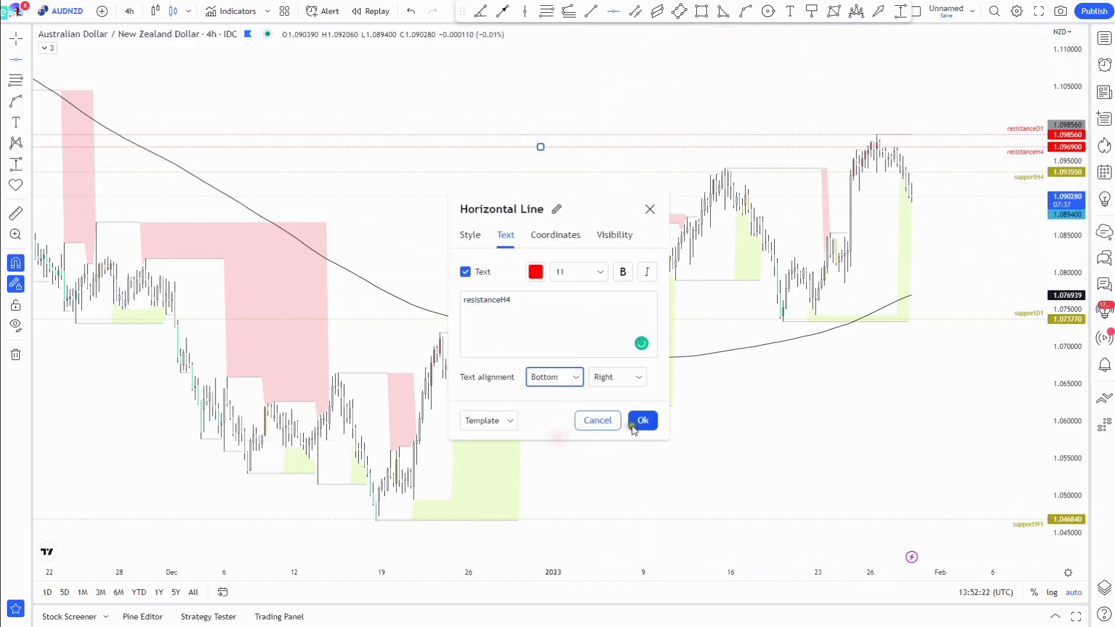
{"action": "left_click", "coordinate": [641, 422]}
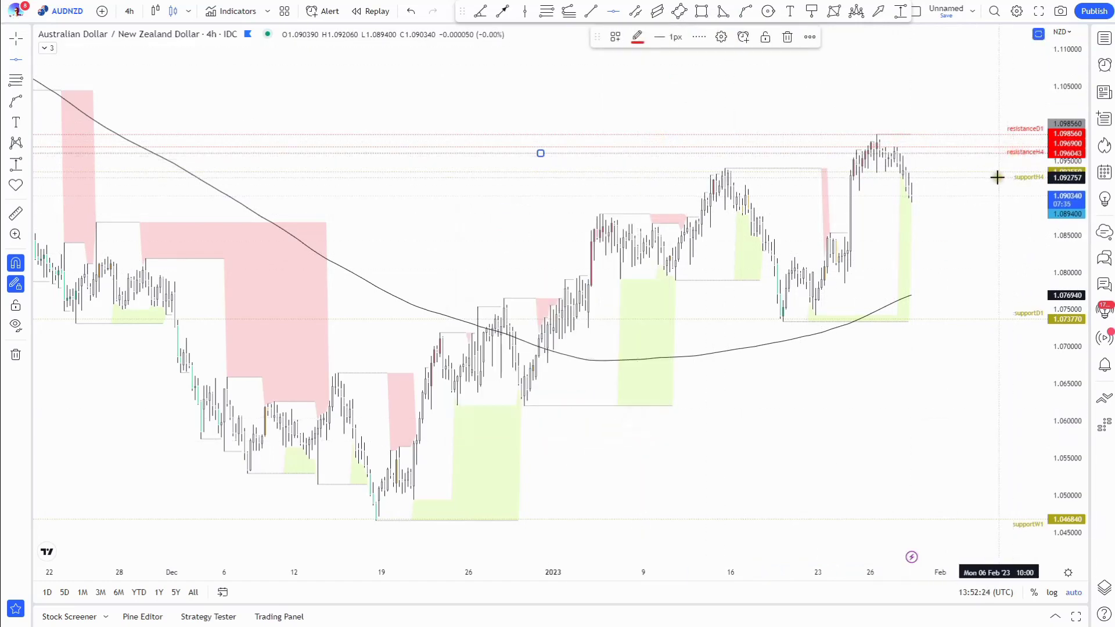
{"action": "left_click", "coordinate": [891, 82]}
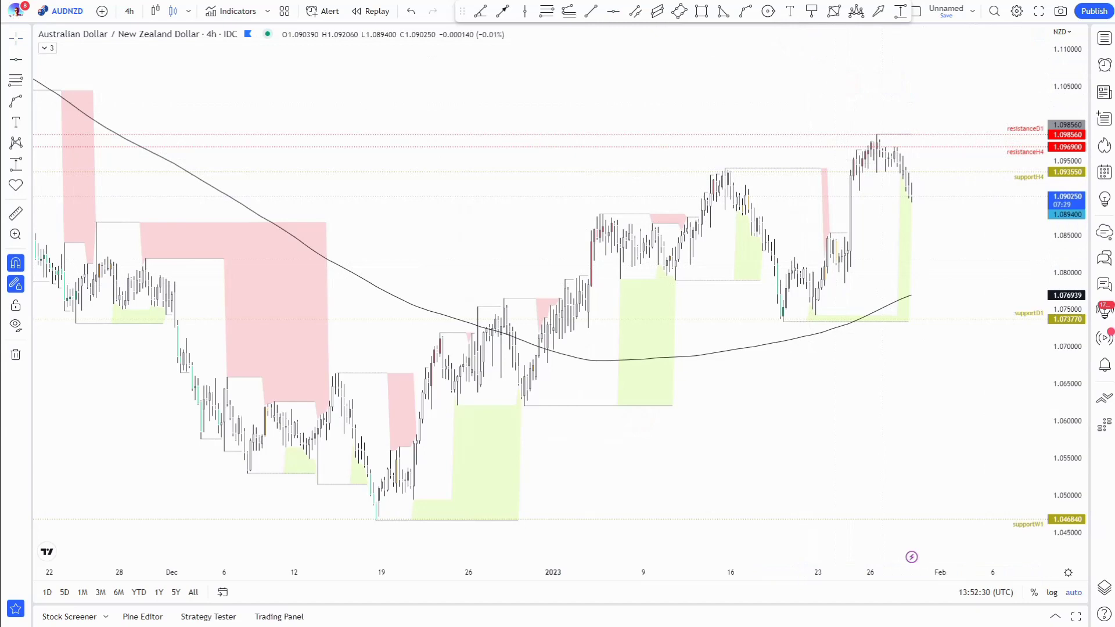
Switch the chart to USDCAD from the watchlist and set the timeframe to 1 week.
{"action": "left_click", "coordinate": [1105, 39]}
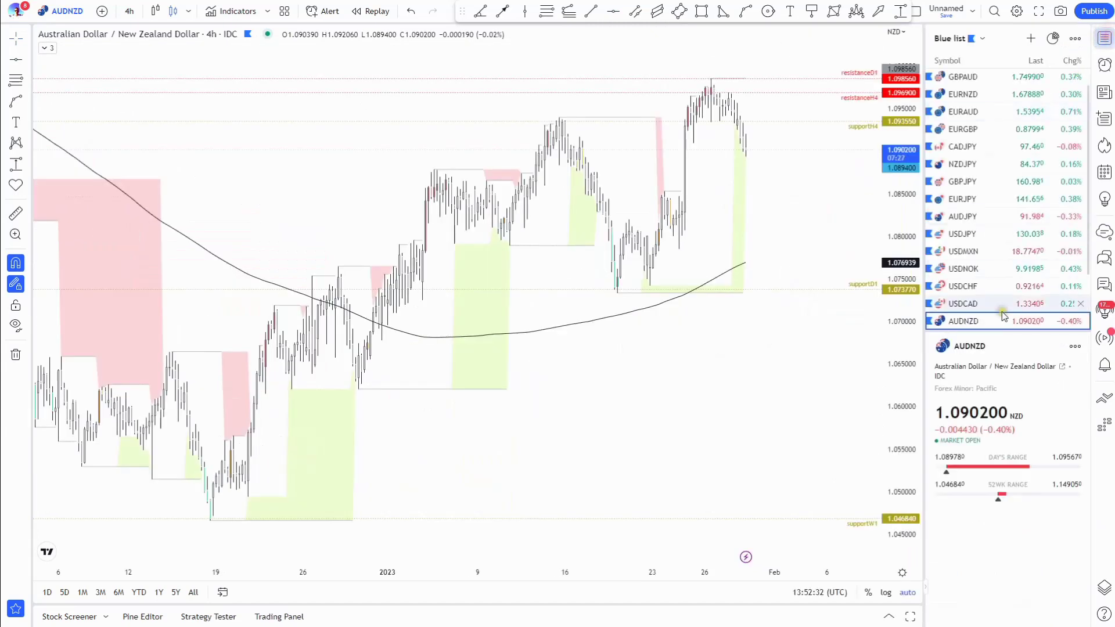
{"action": "left_click", "coordinate": [978, 304]}
{"action": "left_click", "coordinate": [1105, 39]}
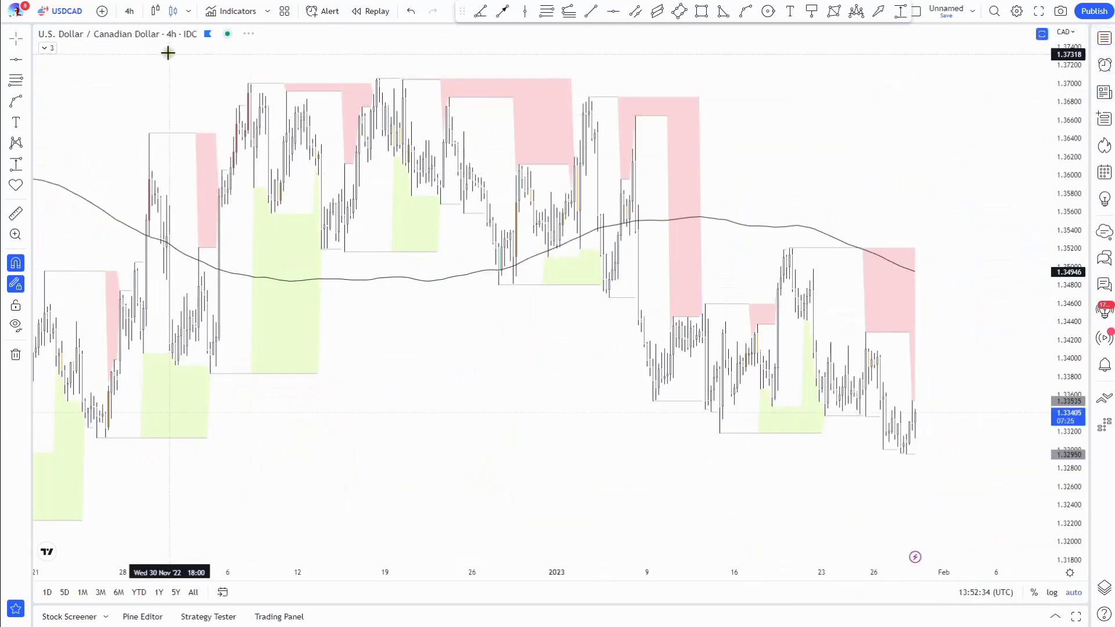
{"action": "left_click", "coordinate": [129, 11]}
{"action": "left_click", "coordinate": [155, 378]}
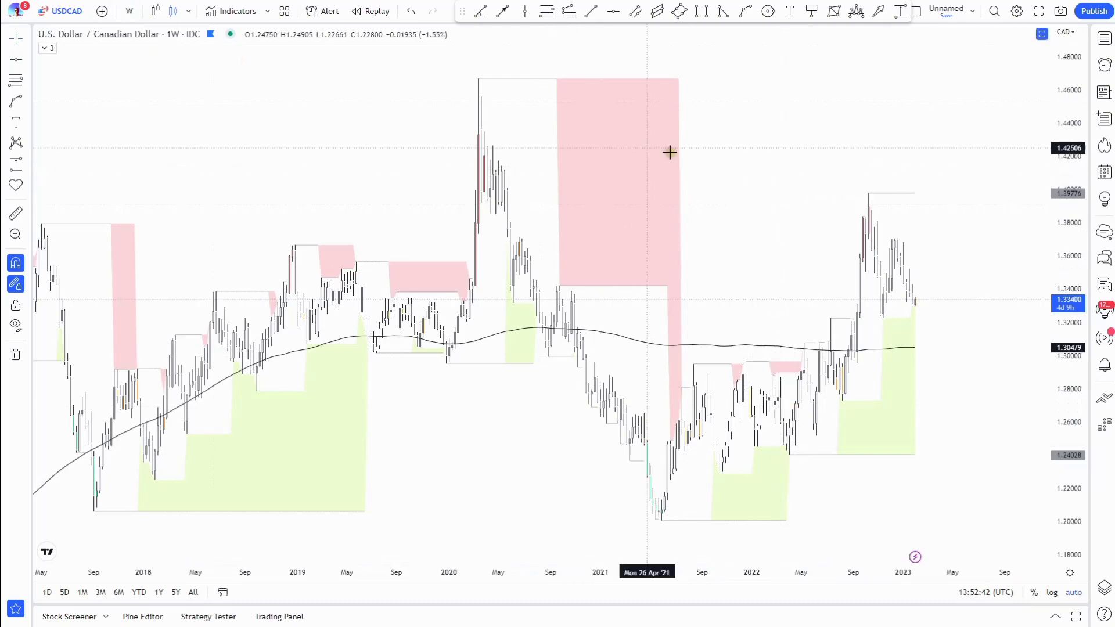
Move USDCHF below USDCAD in the watchlist and open the USDCHF chart.
{"action": "left_click", "coordinate": [1105, 39]}
{"action": "scroll", "coordinate": [1008, 256], "scroll_direction": "down", "scroll_amount": 2}
{"action": "left_click_drag", "start_coordinate": [967, 245], "coordinate": [970, 264]}
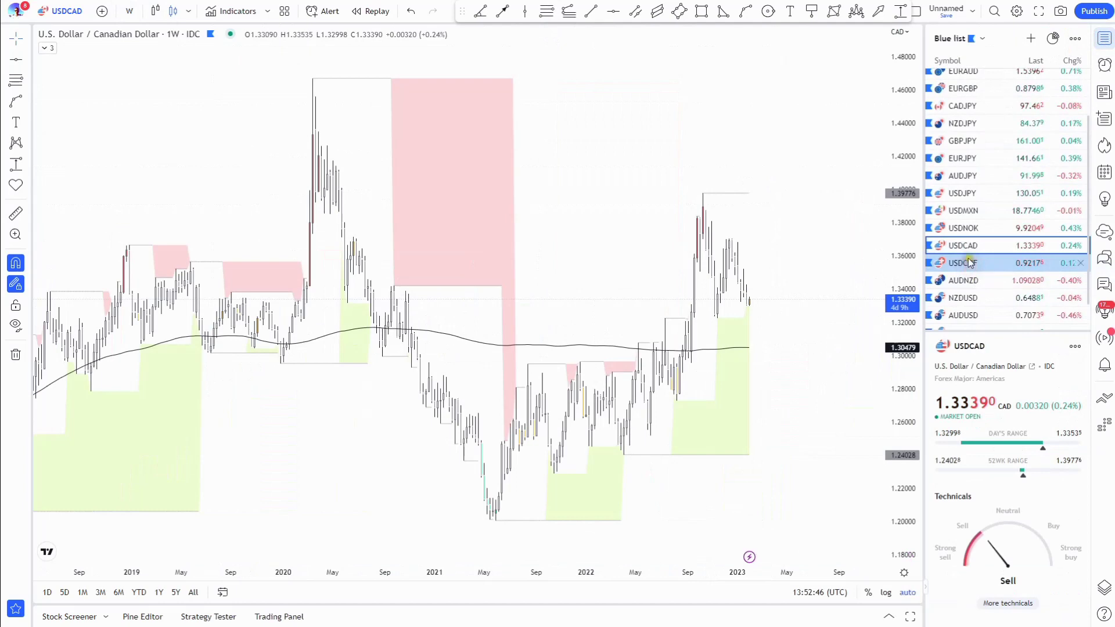
{"action": "left_click", "coordinate": [967, 263]}
{"action": "left_click", "coordinate": [1106, 38]}
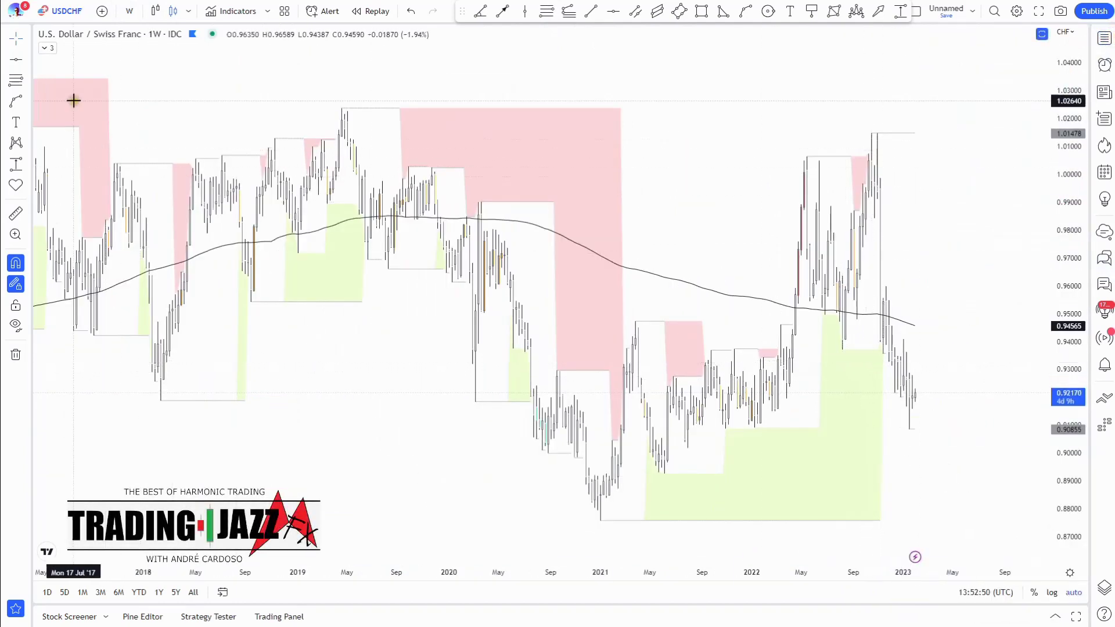
Draw a horizontal line at the 2022 swing low, 0.93710, with the supportMN1 template and delete the stray line at 1.02160.
{"action": "left_click", "coordinate": [615, 11]}
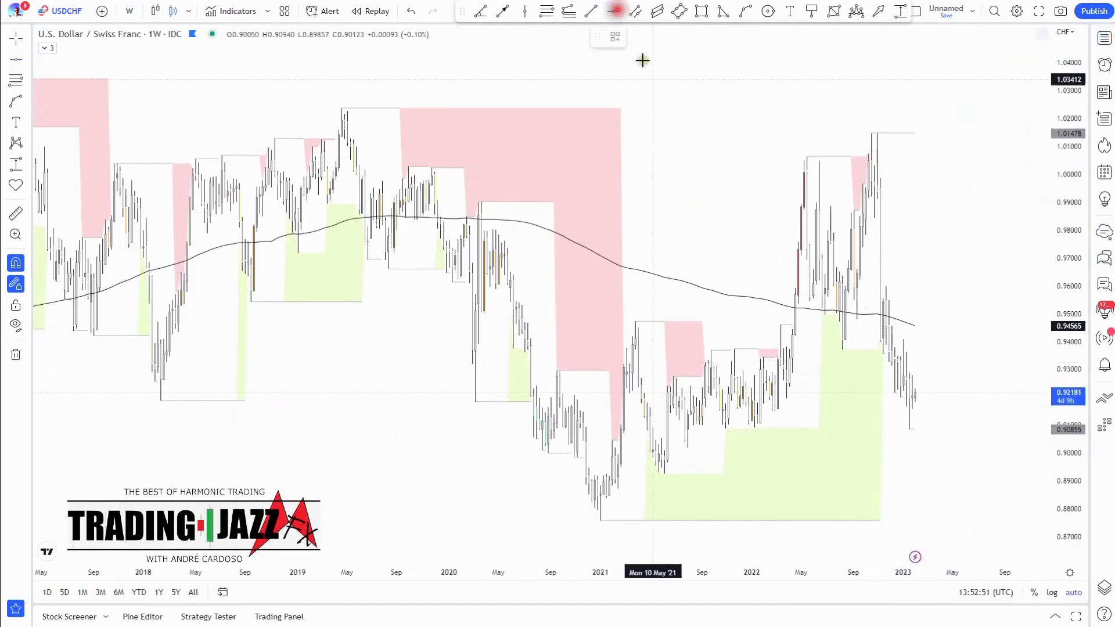
{"action": "left_click", "coordinate": [842, 352]}
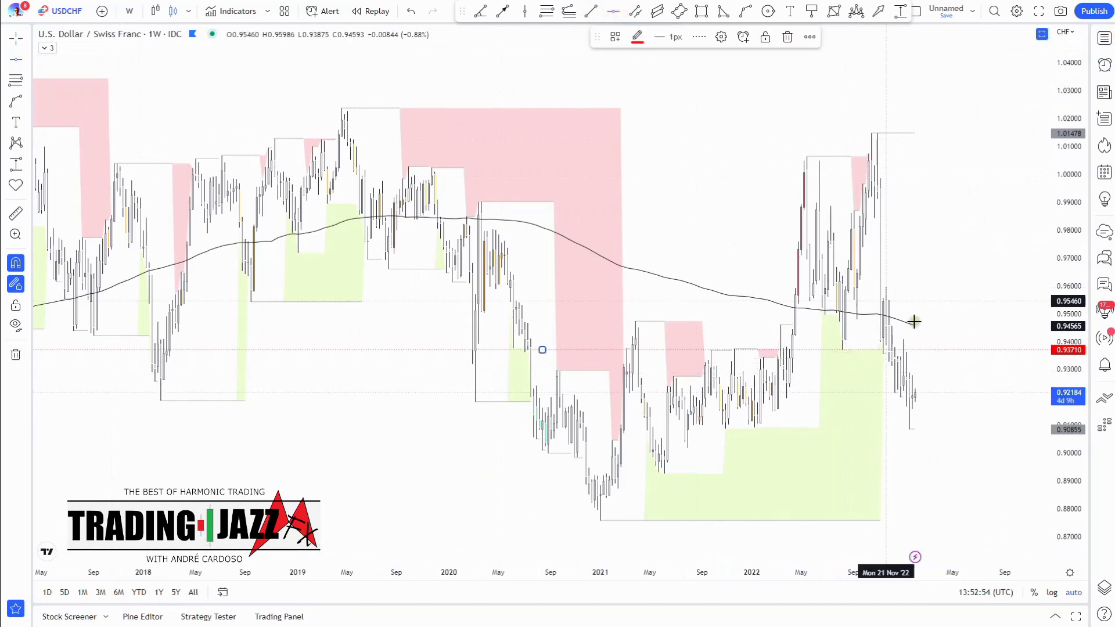
{"action": "left_click", "coordinate": [615, 36]}
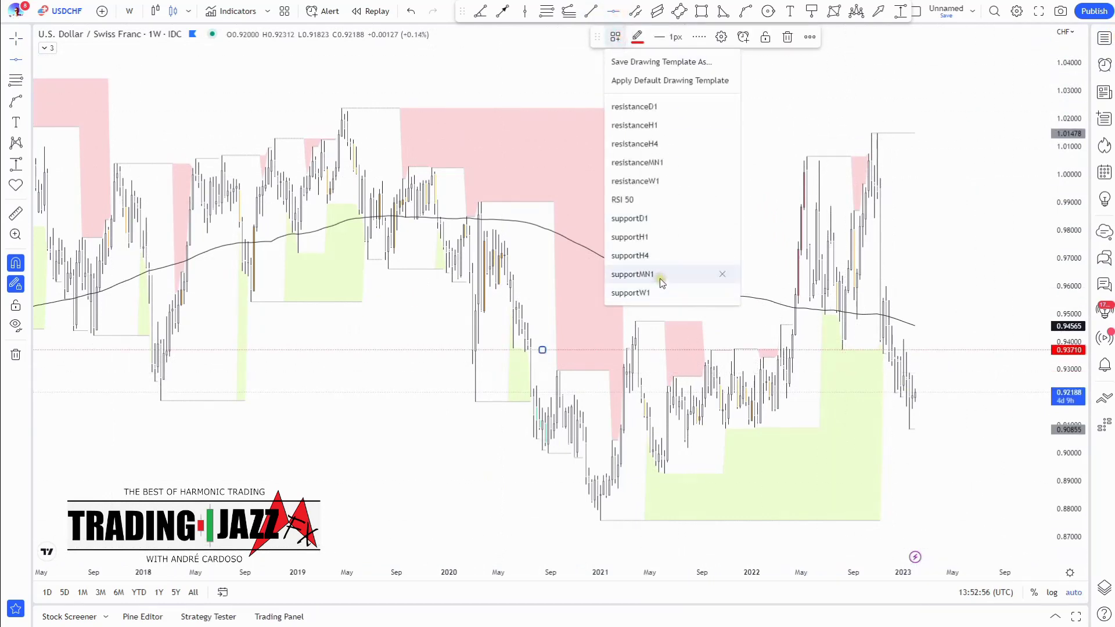
{"action": "left_click", "coordinate": [659, 276]}
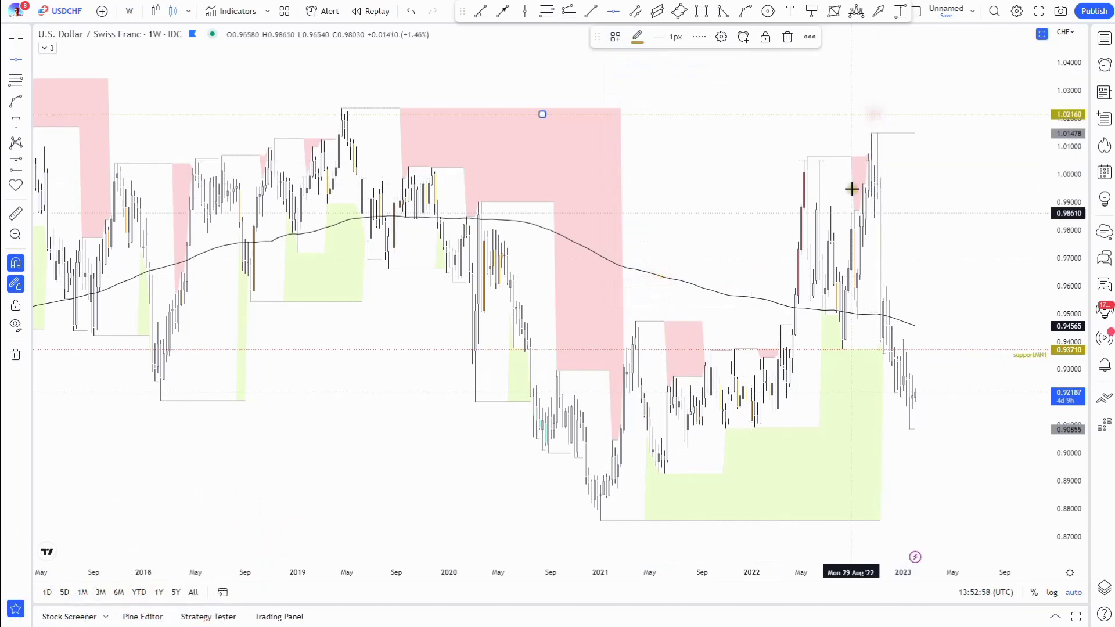
{"action": "left_click", "coordinate": [788, 37]}
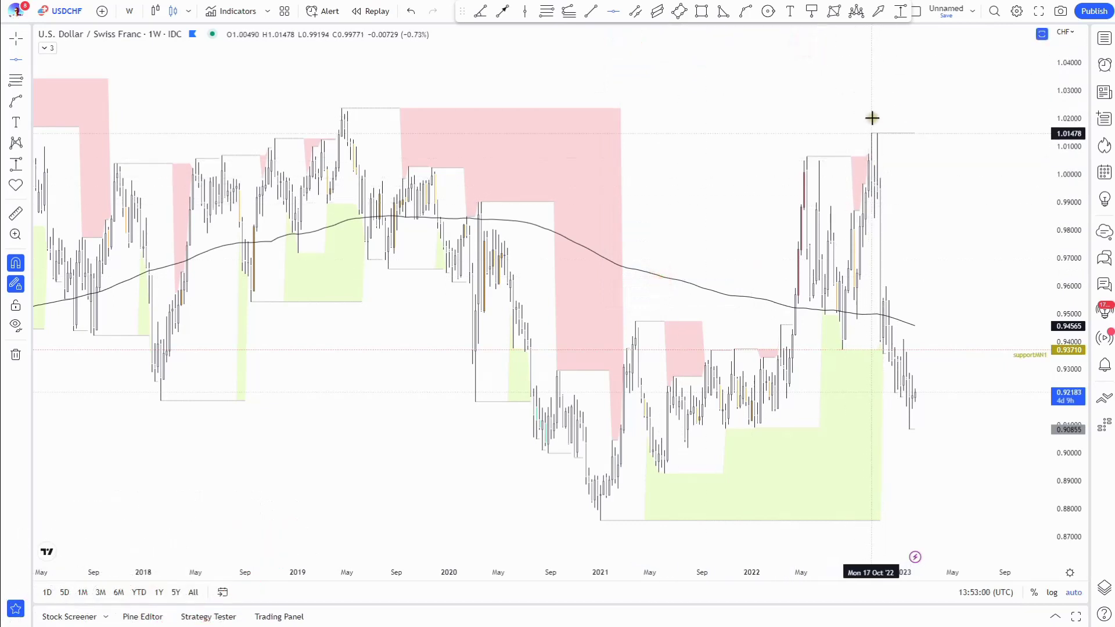
Draw a horizontal line at the October 2022 swing high, 1.01478, with the resistanceMN1 template.
{"action": "left_click", "coordinate": [872, 119]}
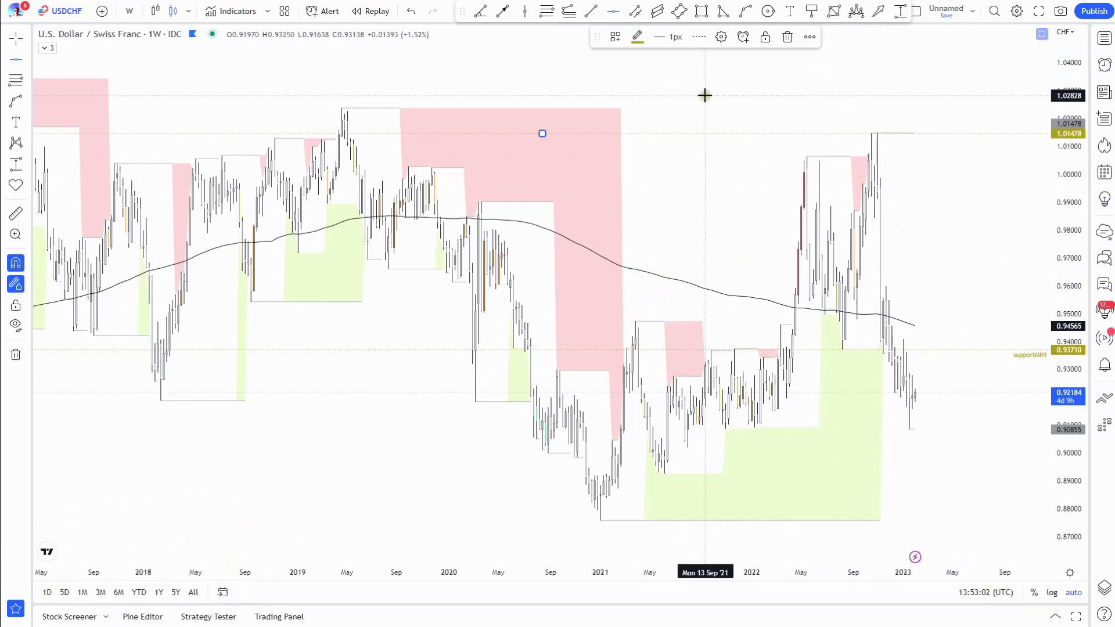
{"action": "left_click", "coordinate": [615, 38]}
{"action": "left_click", "coordinate": [668, 162]}
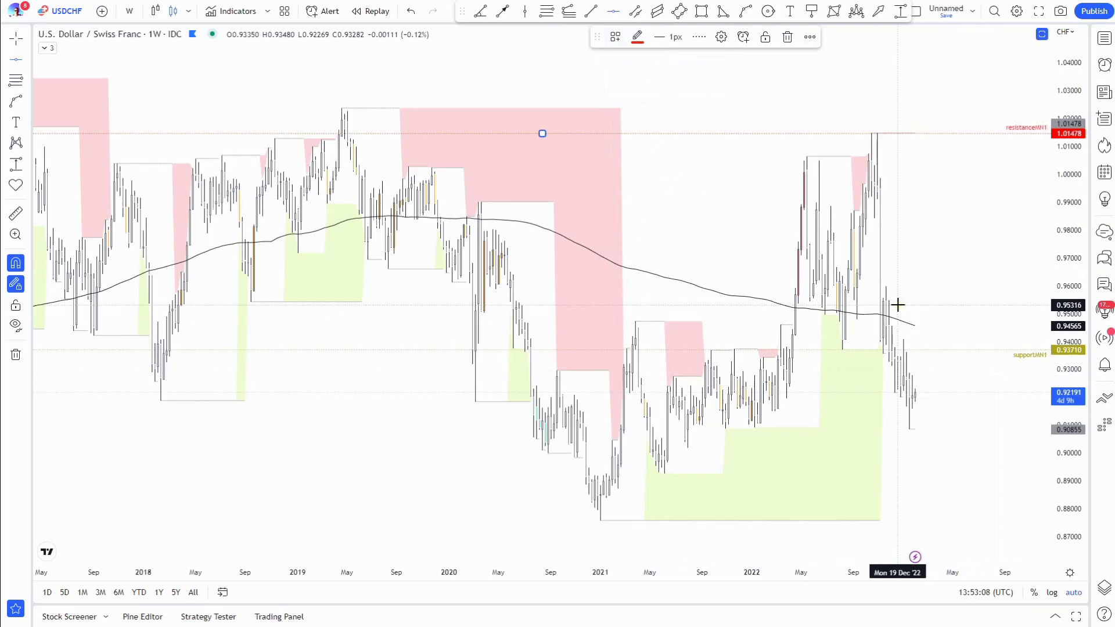
Draw horizontal lines at 0.95986 with the resistanceW1 template and at the recent low, 0.90855, with the supportW1 template.
{"action": "key", "text": "ctrl+v"}
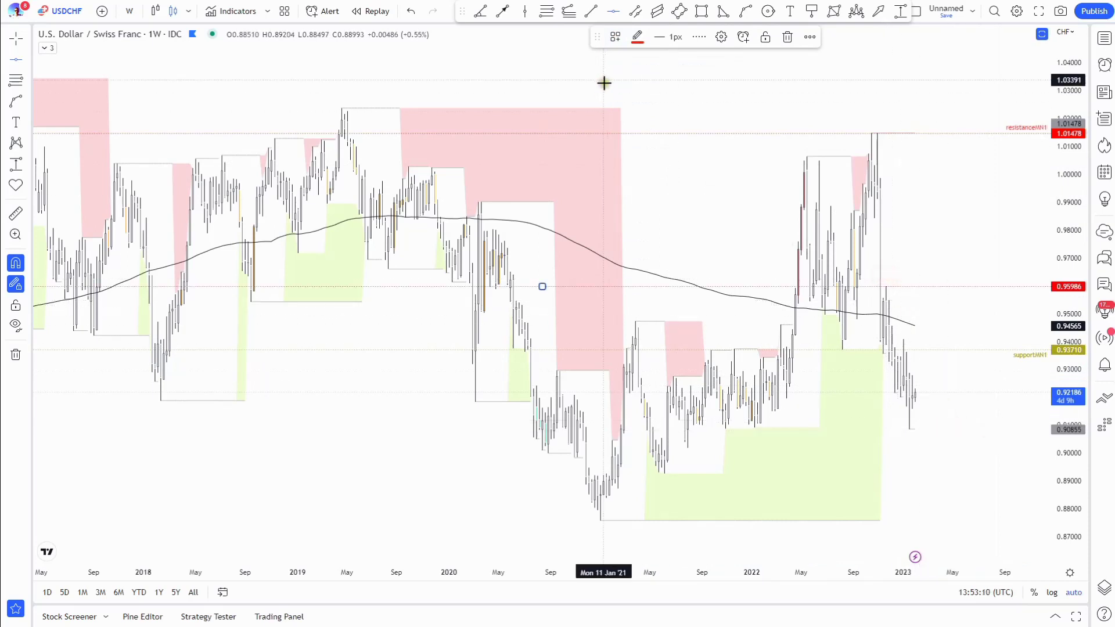
{"action": "left_click", "coordinate": [615, 37]}
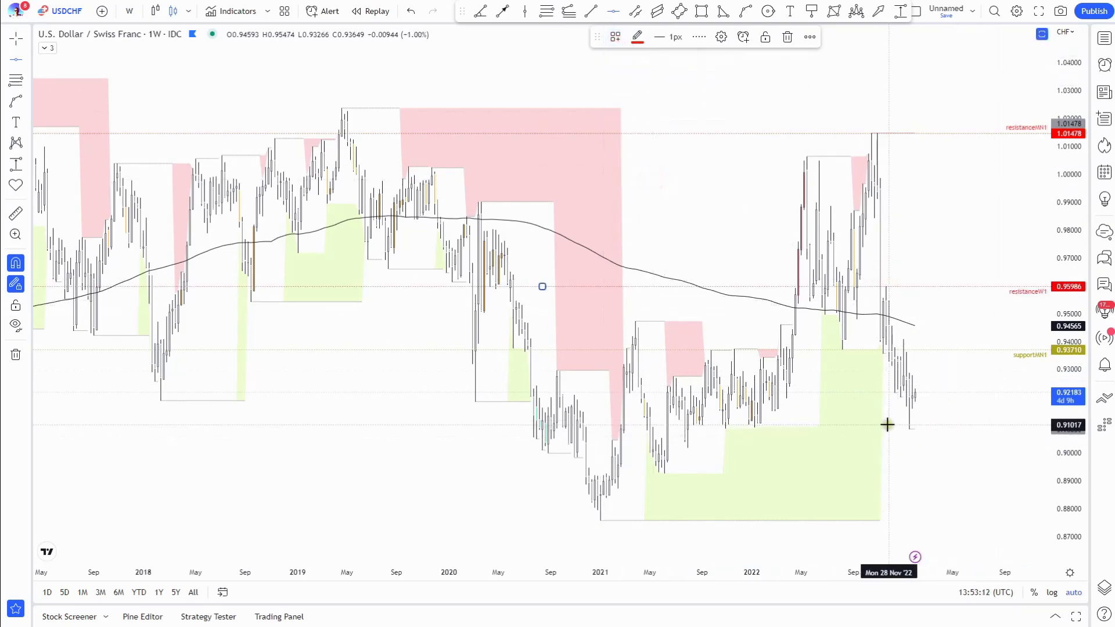
{"action": "left_click", "coordinate": [908, 445]}
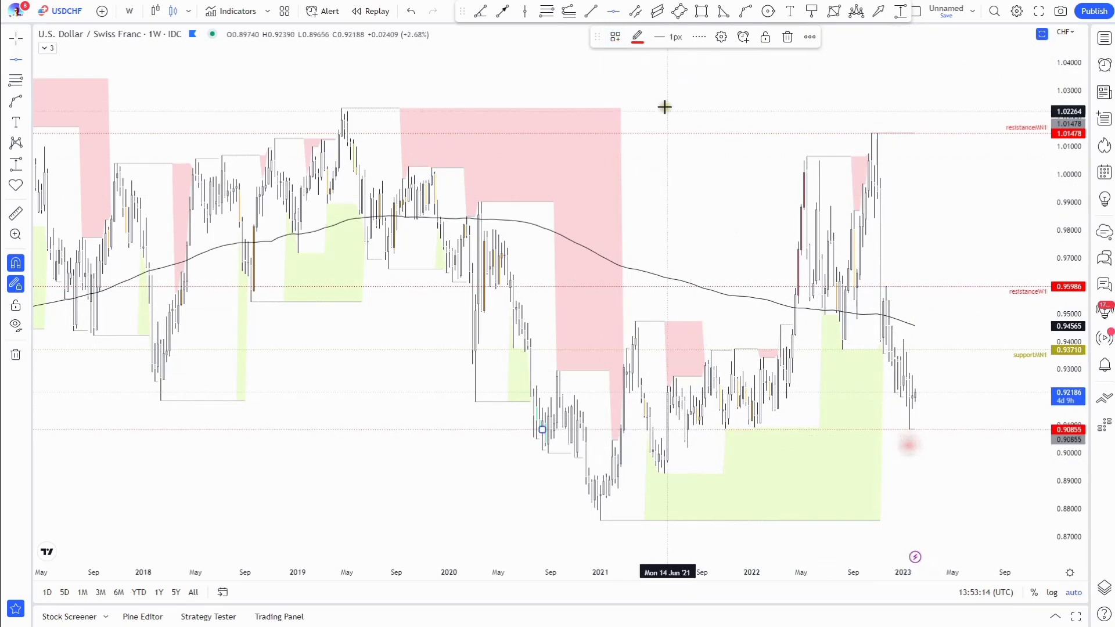
{"action": "left_click", "coordinate": [615, 37]}
{"action": "left_click", "coordinate": [668, 289]}
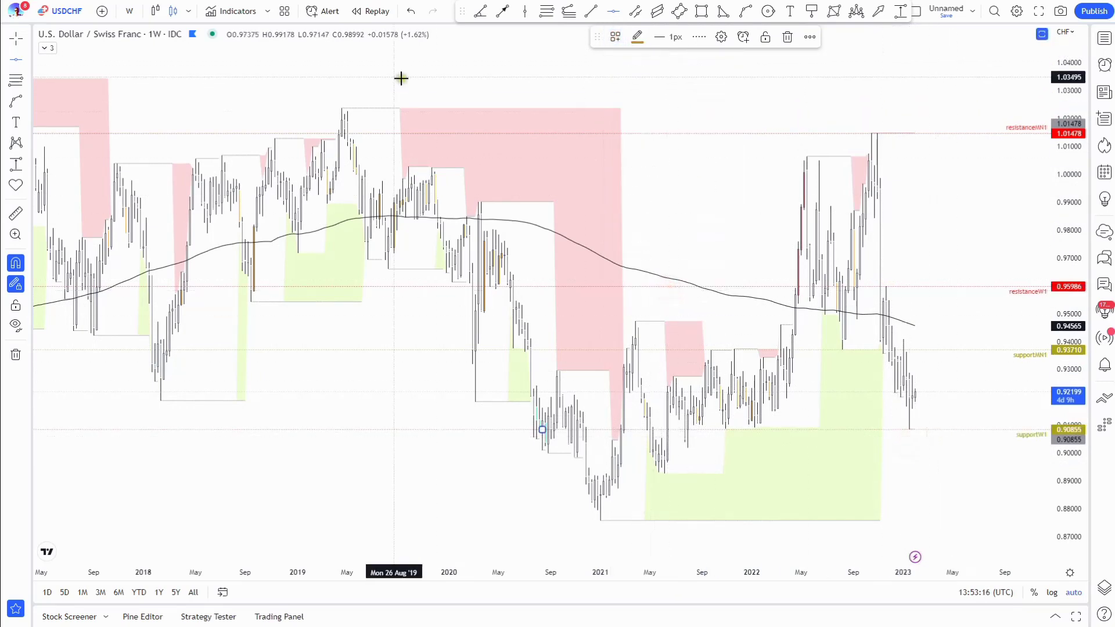
Set the timeframe to 1 day and draw horizontal lines at 0.92795 with the resistanceD1 template and 0.91588 with supportD1.
{"action": "left_click", "coordinate": [129, 11]}
{"action": "left_click", "coordinate": [153, 344]}
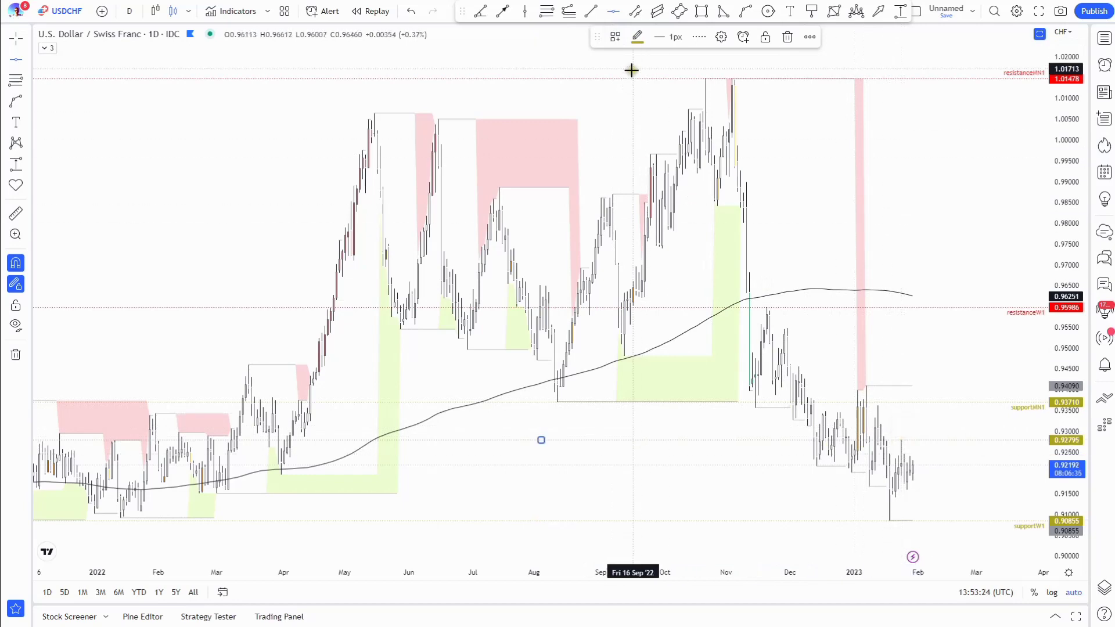
{"action": "left_click", "coordinate": [615, 37]}
{"action": "left_click", "coordinate": [645, 107]}
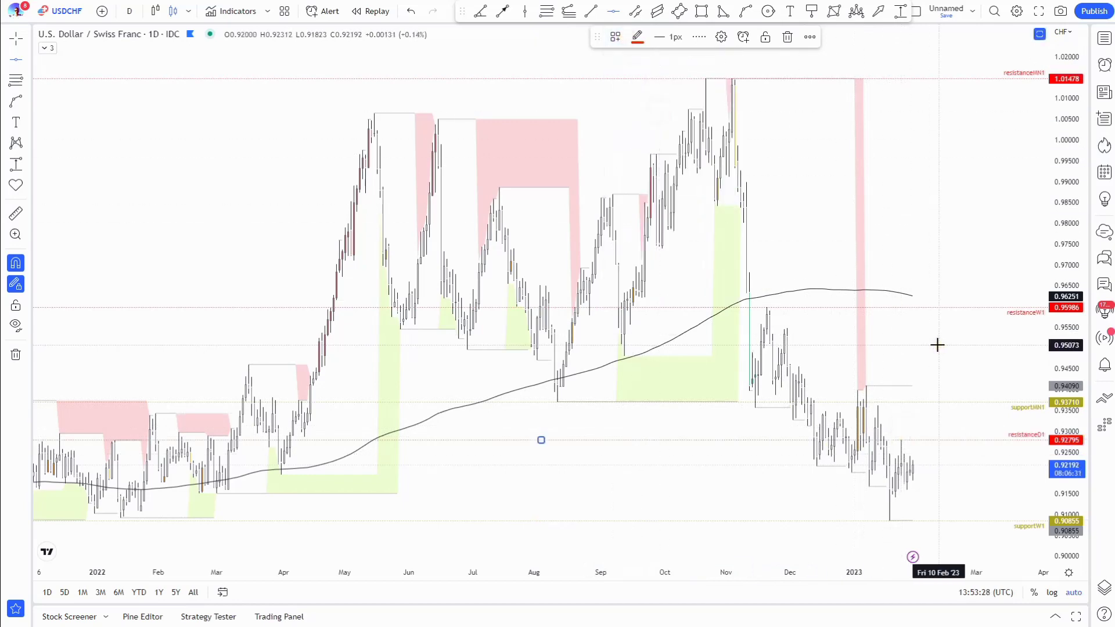
{"action": "left_click", "coordinate": [907, 505]}
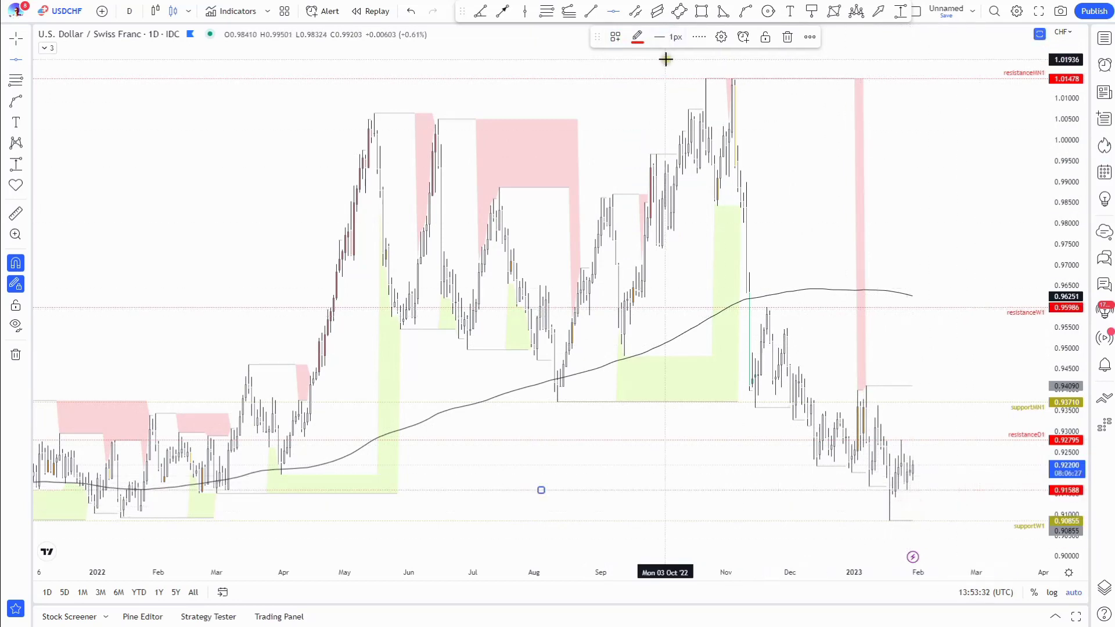
{"action": "left_click", "coordinate": [618, 39]}
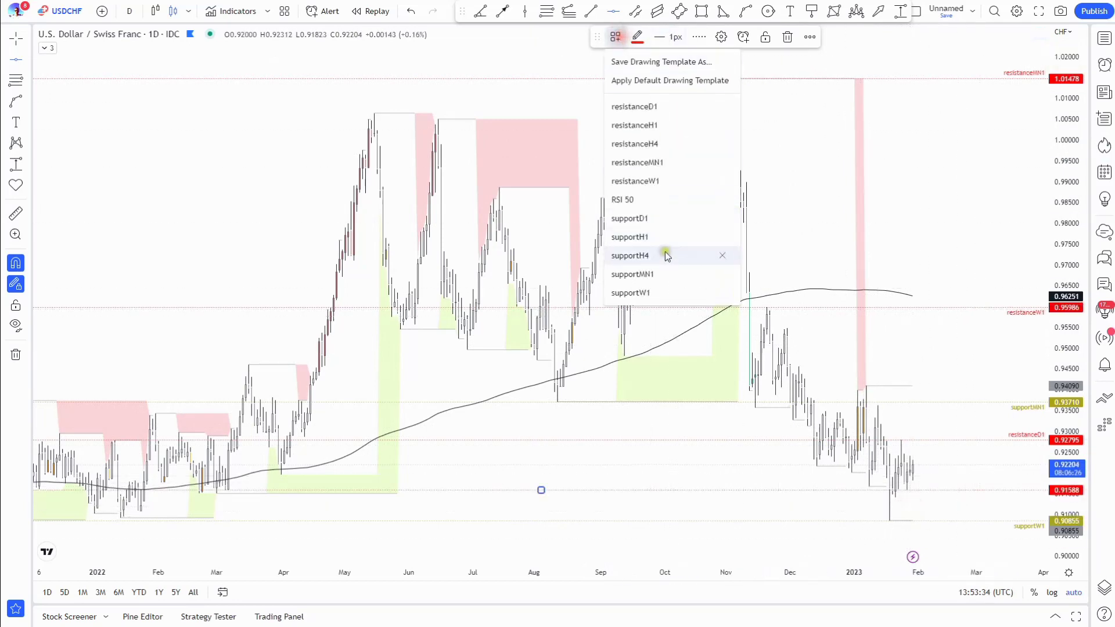
{"action": "left_click", "coordinate": [646, 220]}
Set the timeframe to 4 hours and draw a horizontal line at 0.92400 with the resistanceH4 template.
{"action": "left_click", "coordinate": [129, 11]}
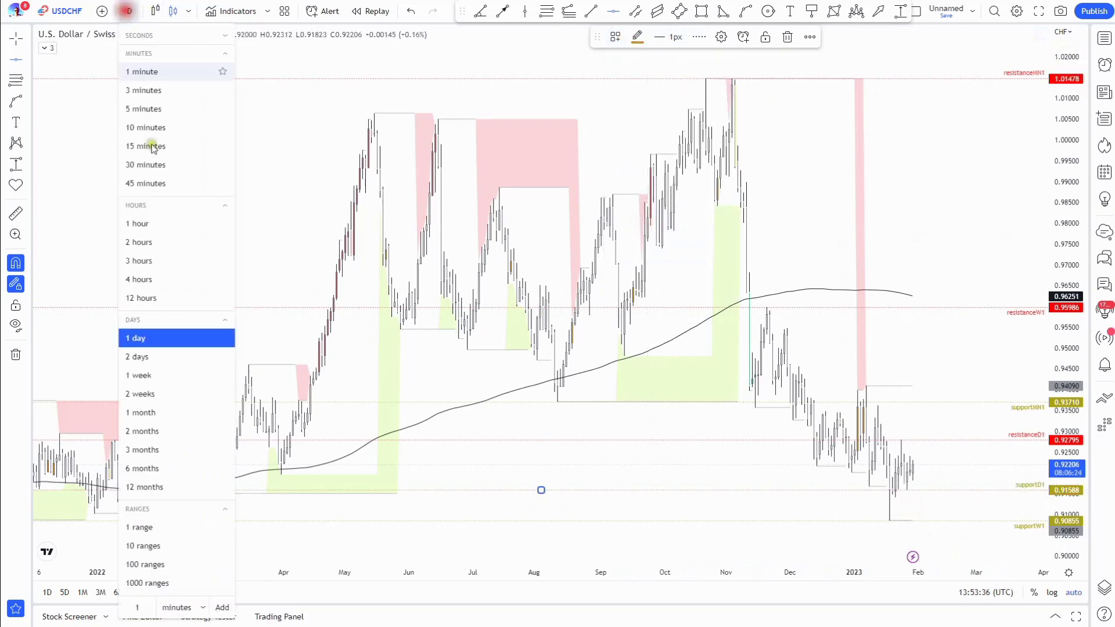
{"action": "left_click", "coordinate": [140, 280]}
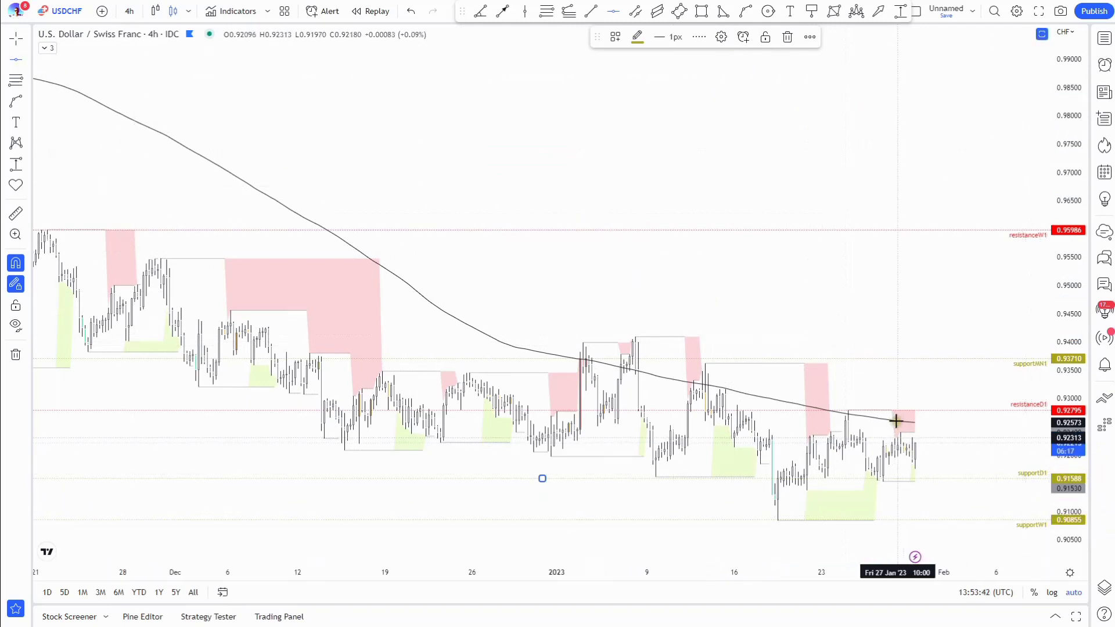
{"action": "left_click", "coordinate": [615, 36]}
{"action": "left_click", "coordinate": [648, 139]}
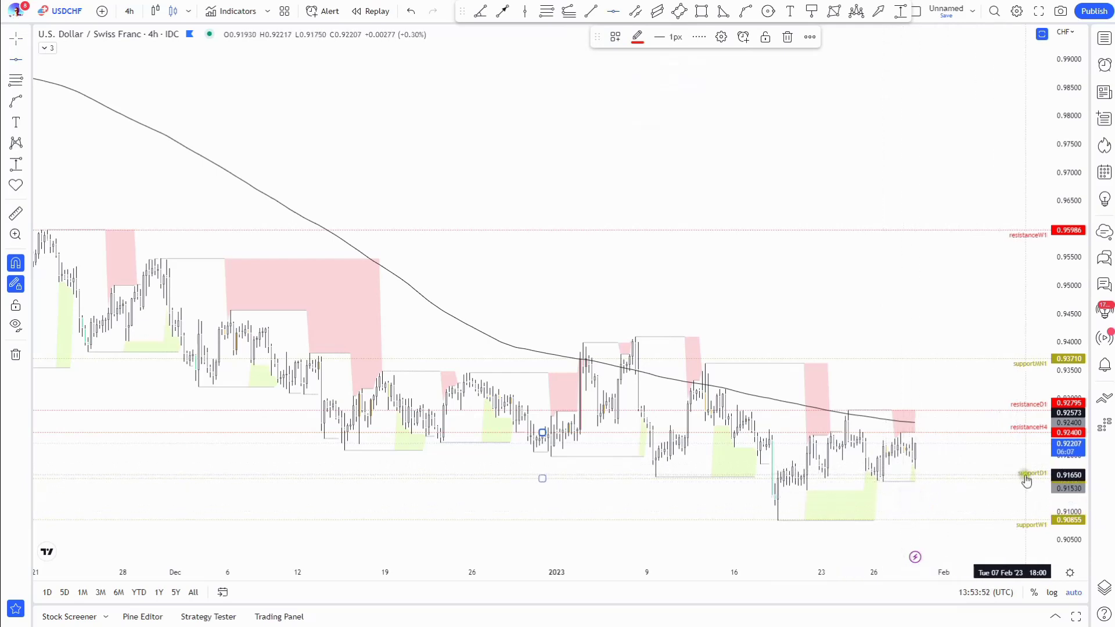
Move the supportD1 line to 0.91530 and draw a second horizontal line at that price with the supportH4 template.
{"action": "mouse_move", "coordinate": [542, 479]}
{"action": "left_mouse_down"}
{"action": "mouse_move", "coordinate": [891, 501]}
{"action": "mouse_move", "coordinate": [884, 489]}
{"action": "left_mouse_up"}
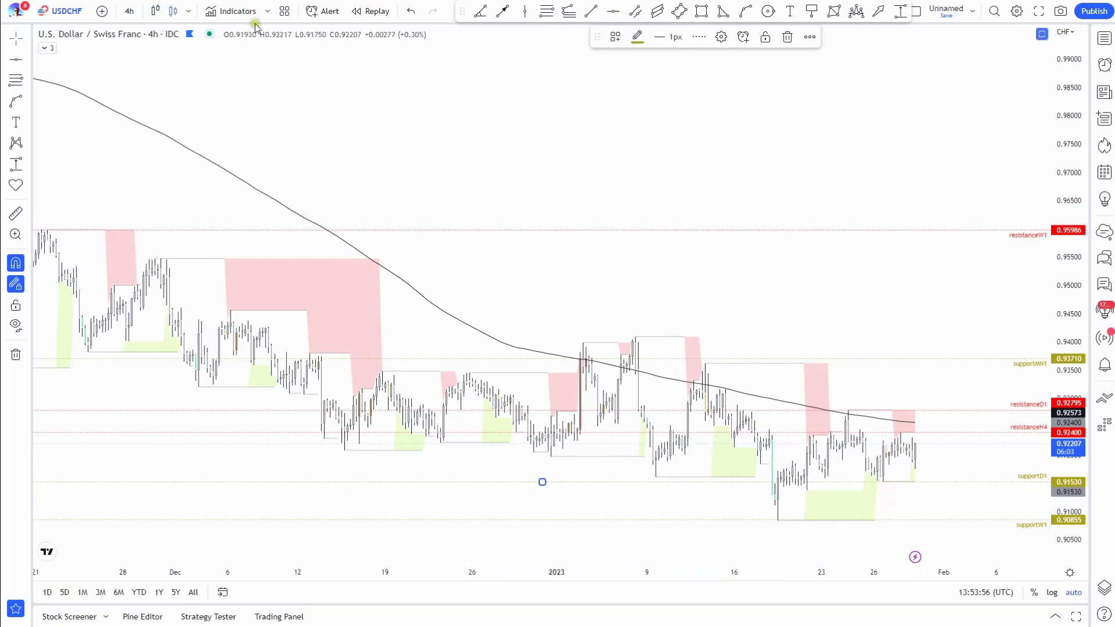
{"action": "key", "text": "Escape"}
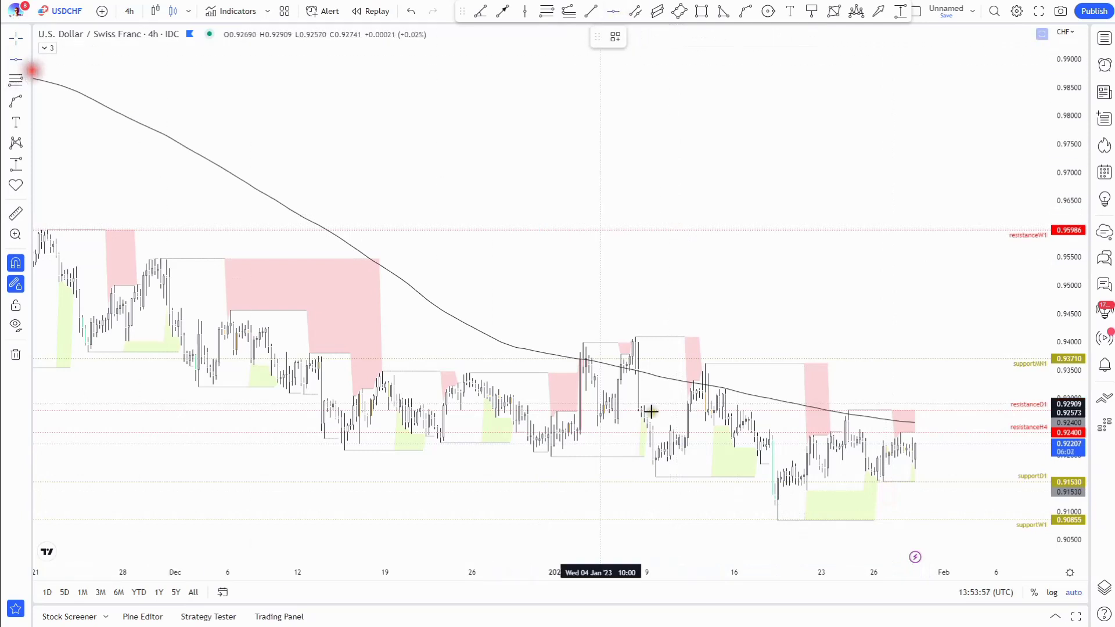
{"action": "left_click", "coordinate": [882, 491]}
{"action": "left_click", "coordinate": [618, 37]}
{"action": "left_click", "coordinate": [649, 216]}
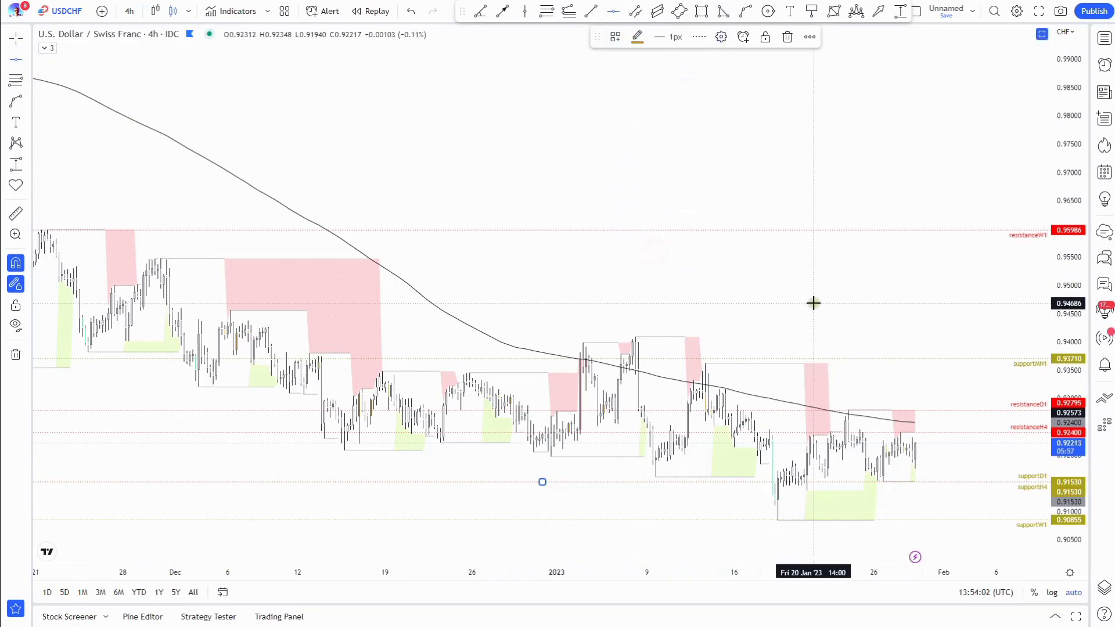
{"action": "left_click", "coordinate": [735, 175]}
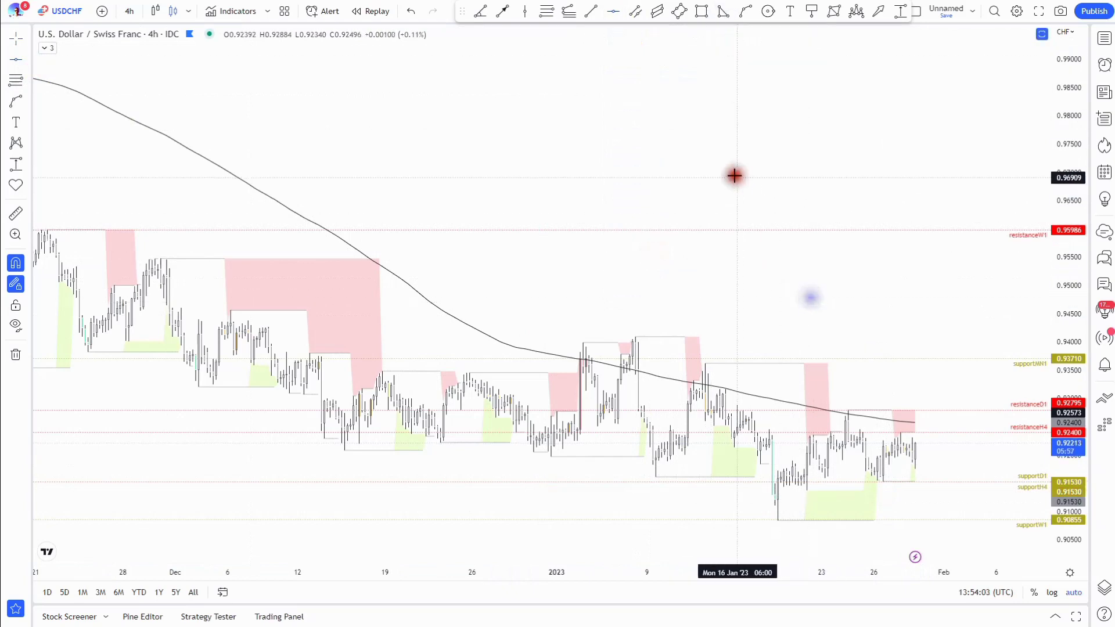
Switch the chart to USDCAD from the watchlist and set the timeframe to 1 week.
{"action": "left_click", "coordinate": [1105, 38]}
{"action": "left_click", "coordinate": [963, 303]}
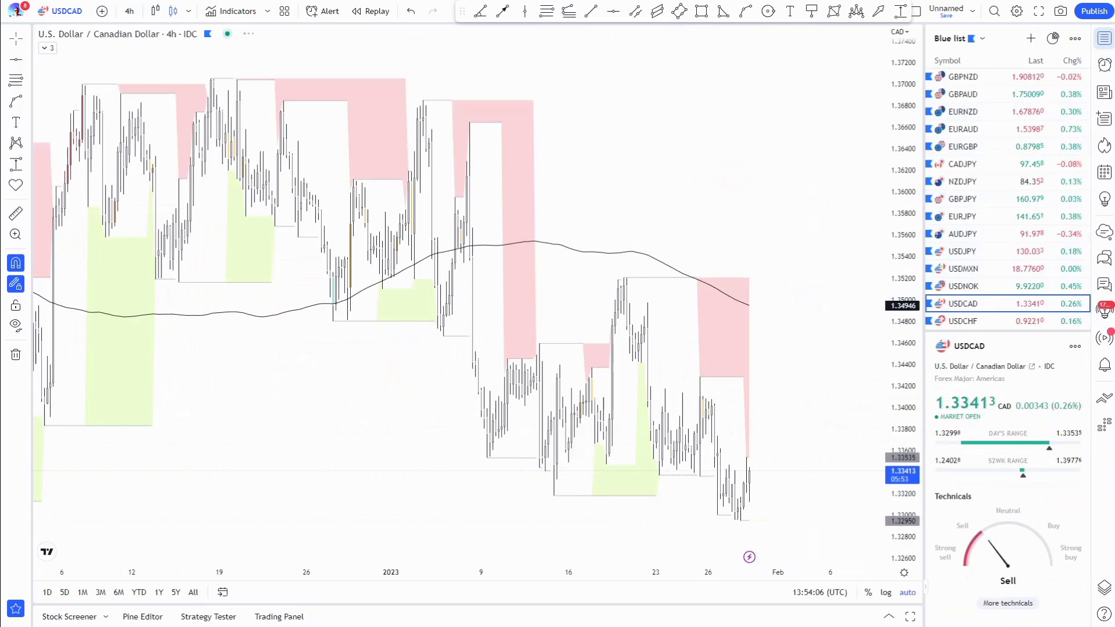
{"action": "left_click", "coordinate": [1106, 38]}
{"action": "left_click", "coordinate": [129, 11]}
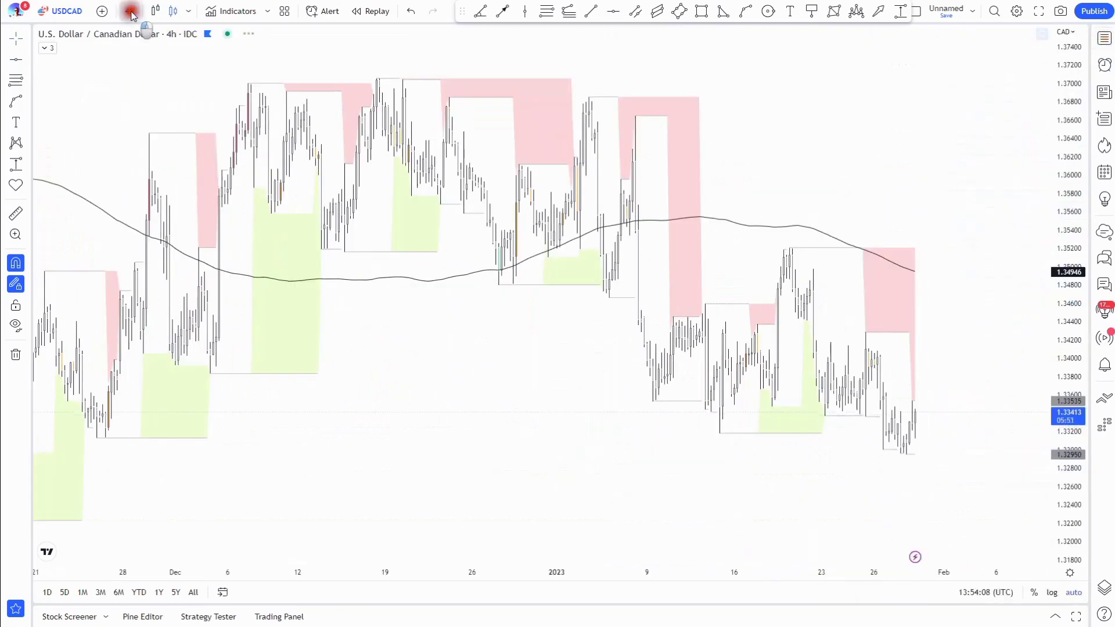
{"action": "left_click", "coordinate": [172, 376]}
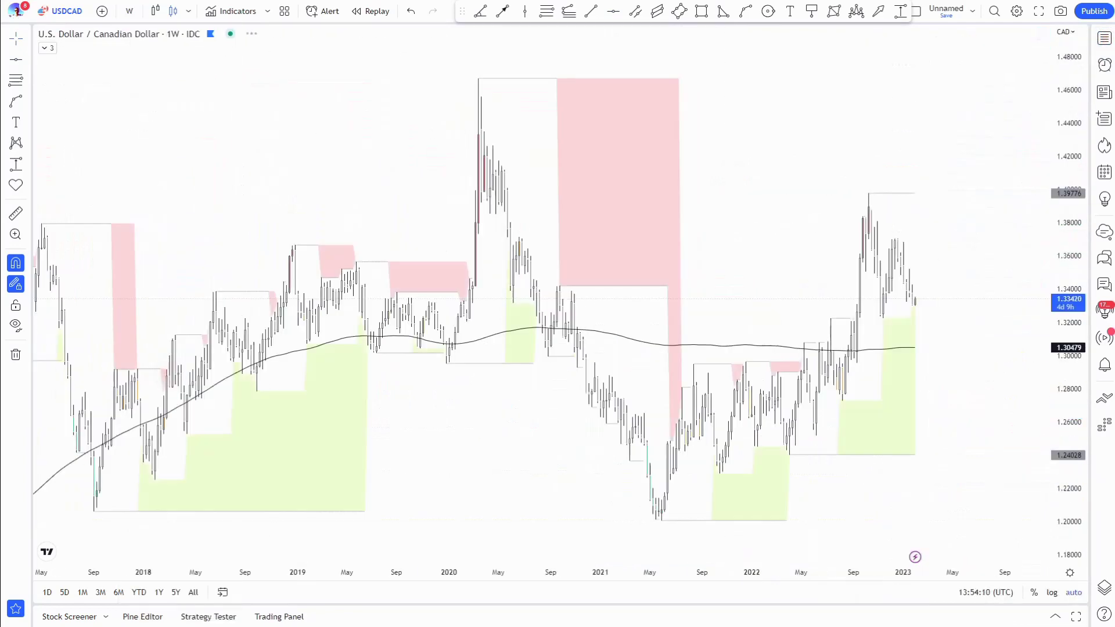
Draw horizontal lines at the 2022 high, 1.39776, with the resistanceMN1 template and at 1.24028 with the supportMN1 template.
{"action": "left_click", "coordinate": [16, 60]}
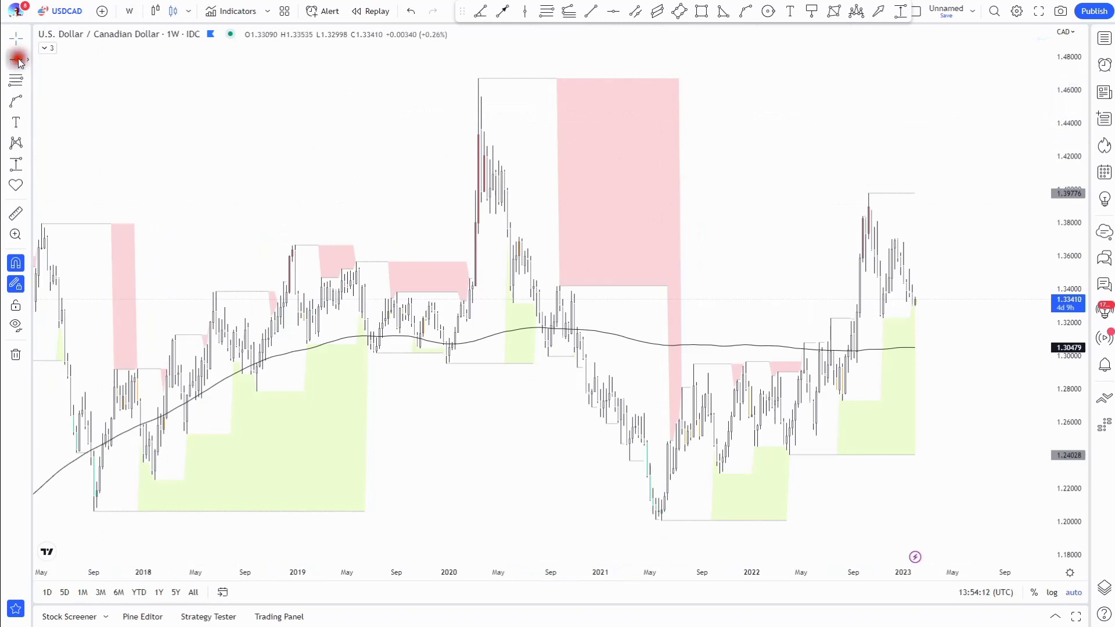
{"action": "left_click", "coordinate": [869, 180]}
{"action": "left_click", "coordinate": [615, 36]}
{"action": "left_click", "coordinate": [636, 163]}
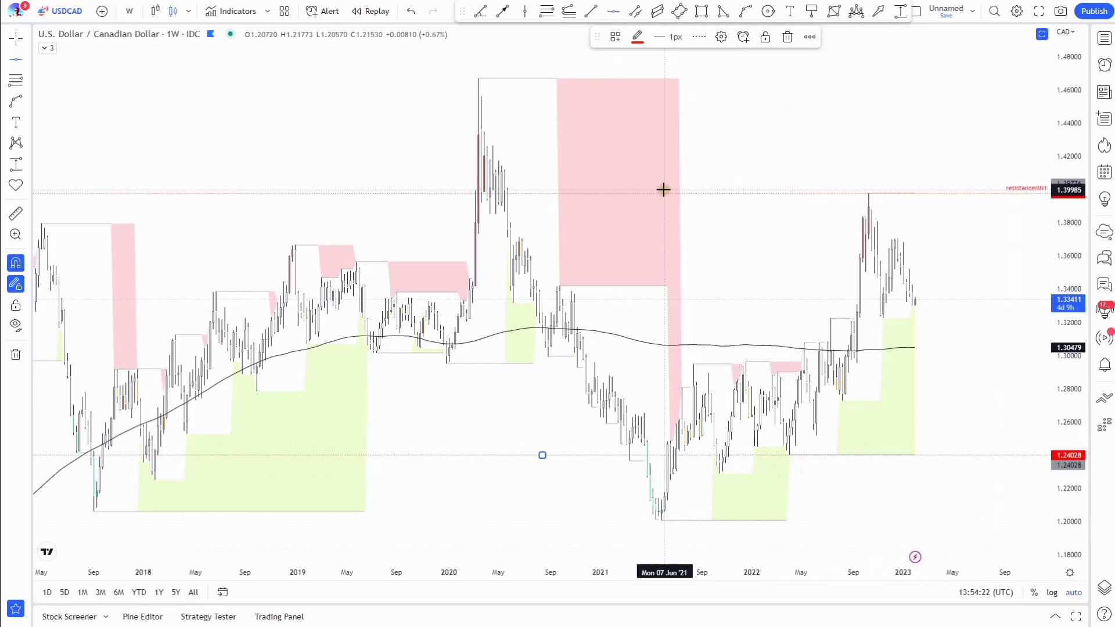
{"action": "left_click", "coordinate": [615, 37]}
{"action": "left_click", "coordinate": [658, 274]}
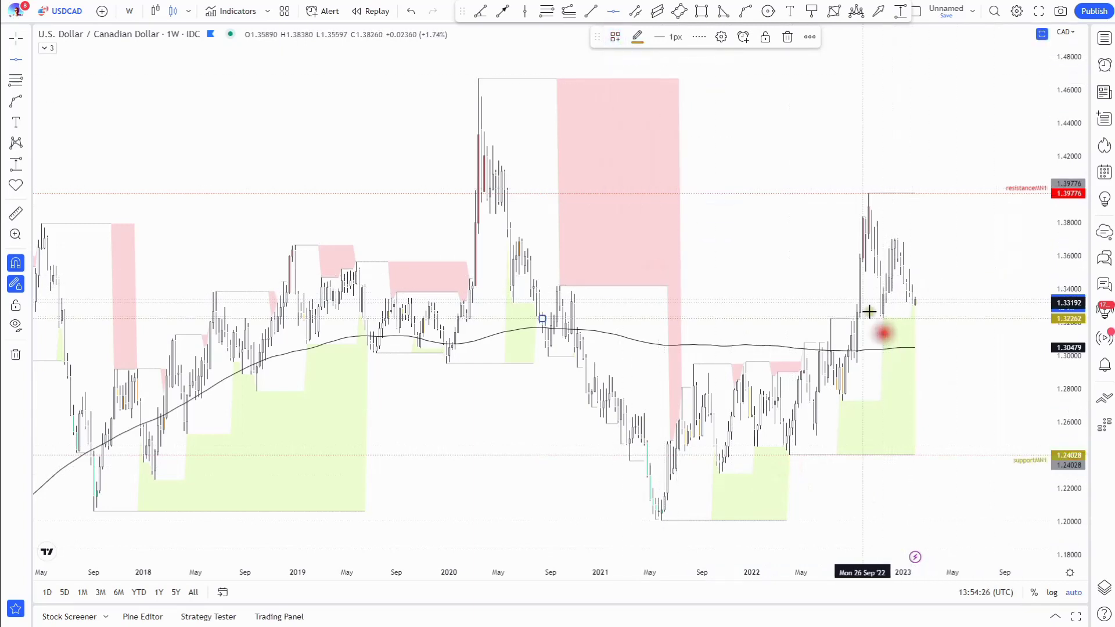
Apply the supportW1 template to the line at 1.32262 and draw a horizontal line at 1.37053 with the resistanceW1 template.
{"action": "left_click", "coordinate": [615, 36]}
{"action": "left_click", "coordinate": [658, 294]}
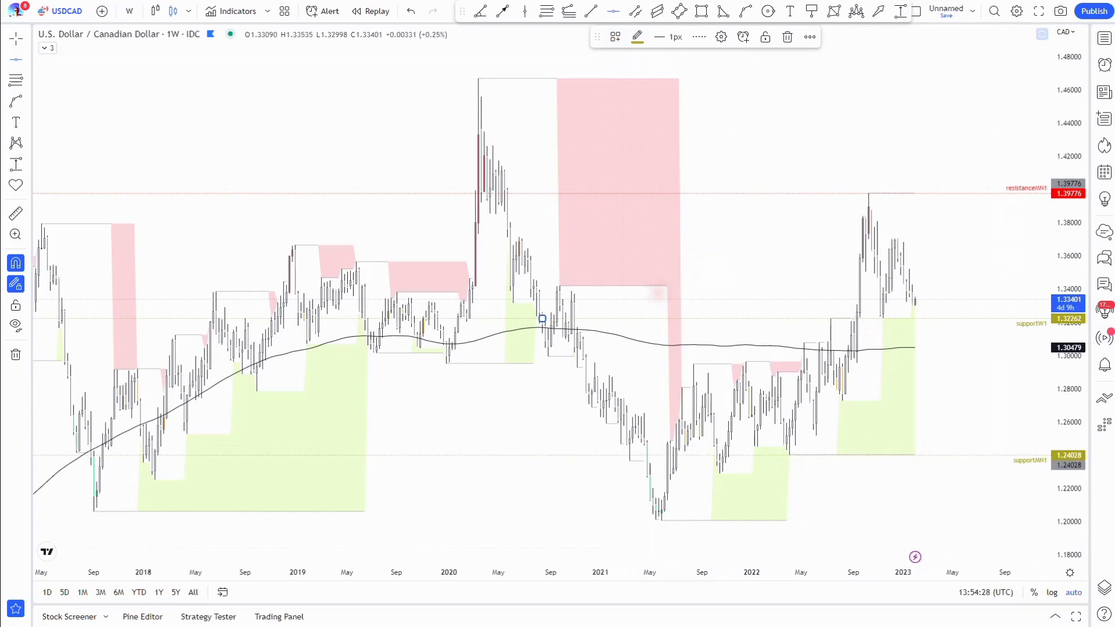
{"action": "left_click", "coordinate": [892, 222]}
{"action": "left_click", "coordinate": [616, 36]}
{"action": "left_click", "coordinate": [657, 181]}
Set the timeframe to 1 day and draw a horizontal line at 1.34283 with the supportD1 template.
{"action": "left_click", "coordinate": [128, 11]}
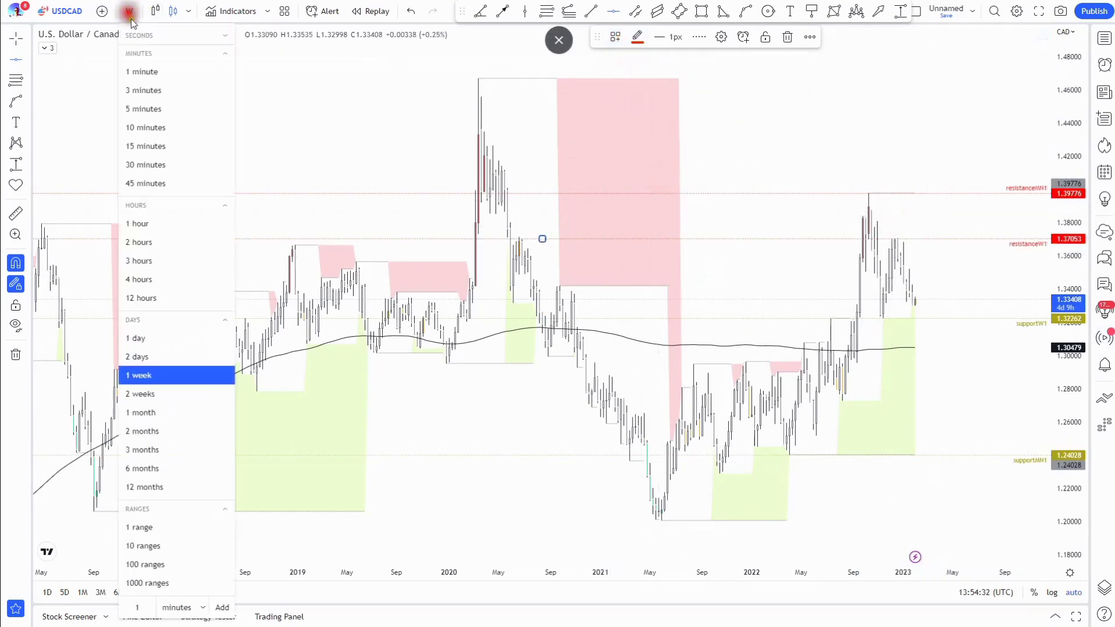
{"action": "left_click", "coordinate": [172, 331]}
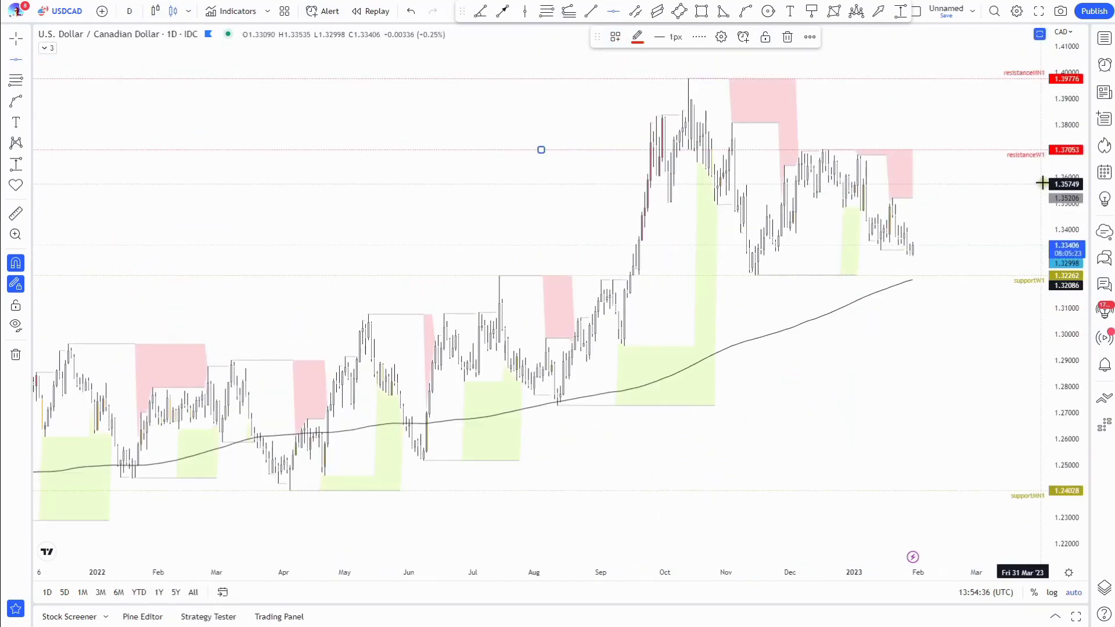
{"action": "key", "text": "alt+h"}
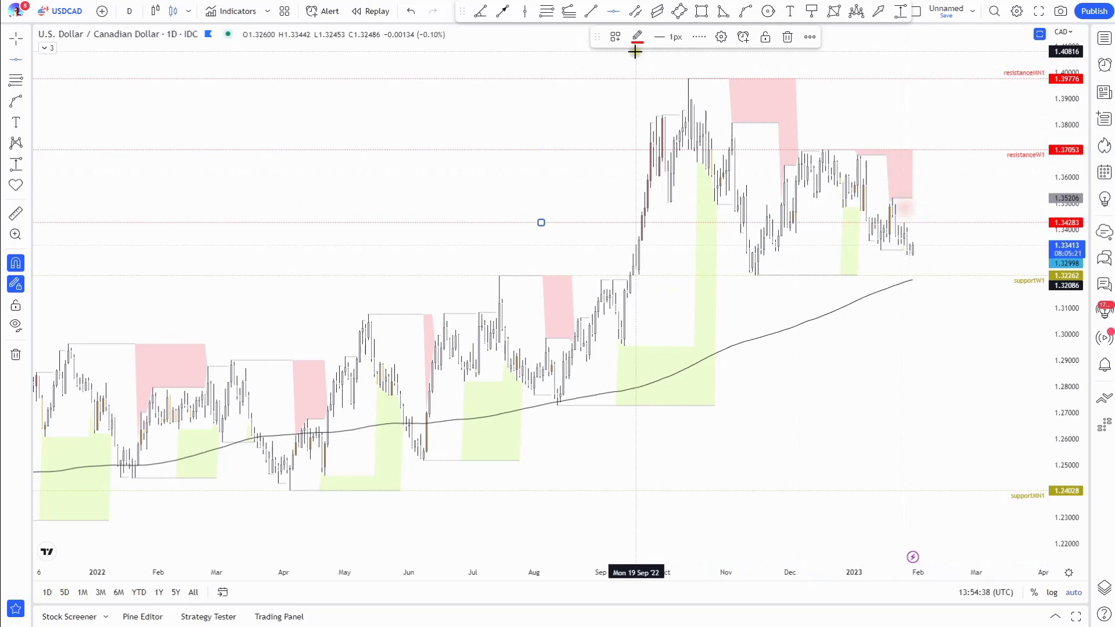
{"action": "left_click", "coordinate": [615, 36]}
{"action": "left_click", "coordinate": [655, 221]}
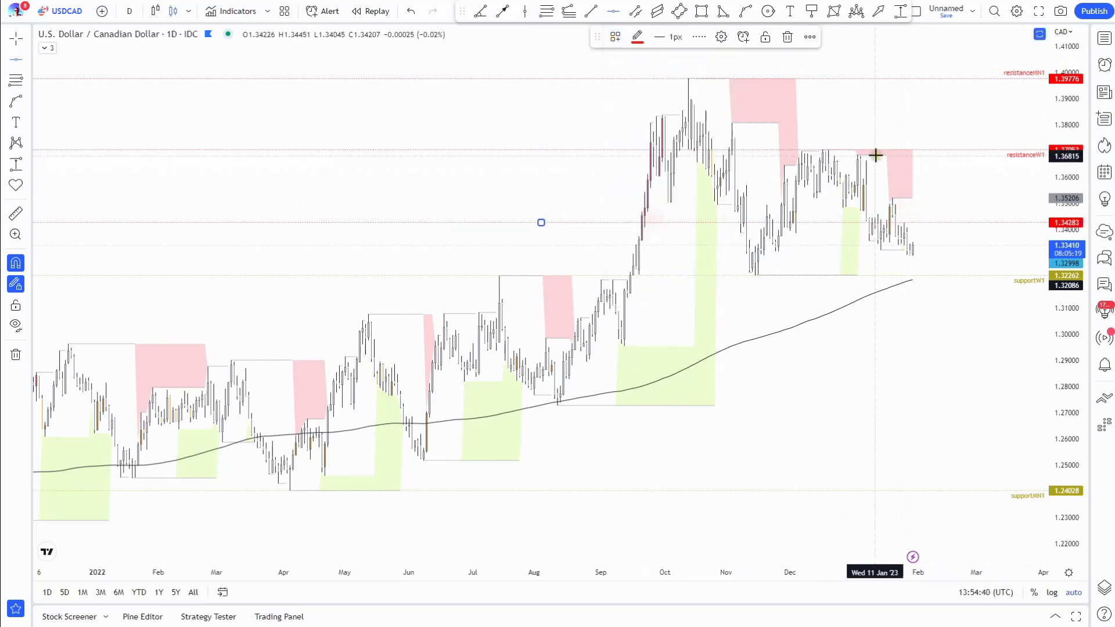
Delete the misplaced horizontal line and draw one at the January 2023 swing low, 1.33220, with the supportD1 template.
{"action": "left_click", "coordinate": [883, 244]}
{"action": "left_click", "coordinate": [788, 37]}
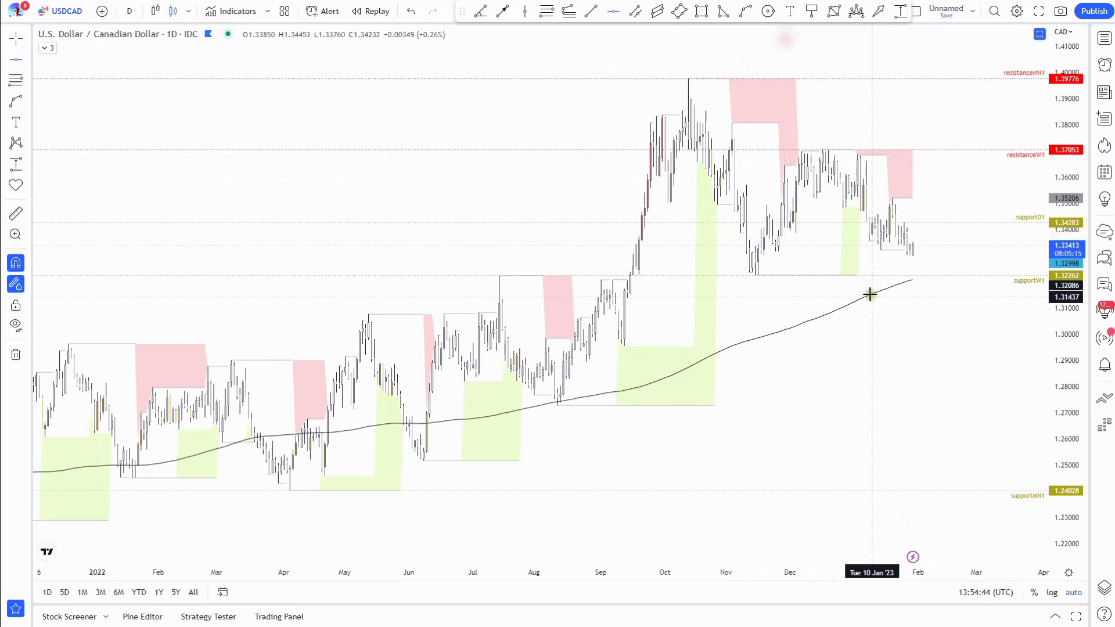
{"action": "left_click", "coordinate": [881, 262]}
{"action": "left_click", "coordinate": [616, 39]}
{"action": "left_click", "coordinate": [668, 217]}
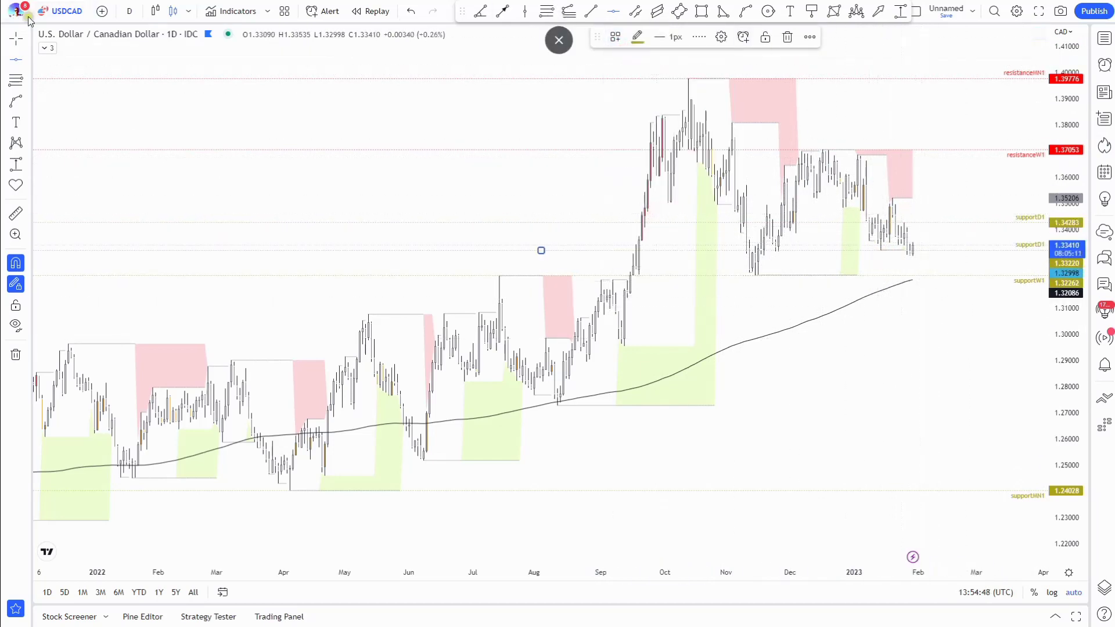
Set the timeframe to 4 hours and draw a horizontal line at the latest low, 1.32950, with the supportH4 template.
{"action": "left_click", "coordinate": [131, 12]}
{"action": "left_click", "coordinate": [139, 280]}
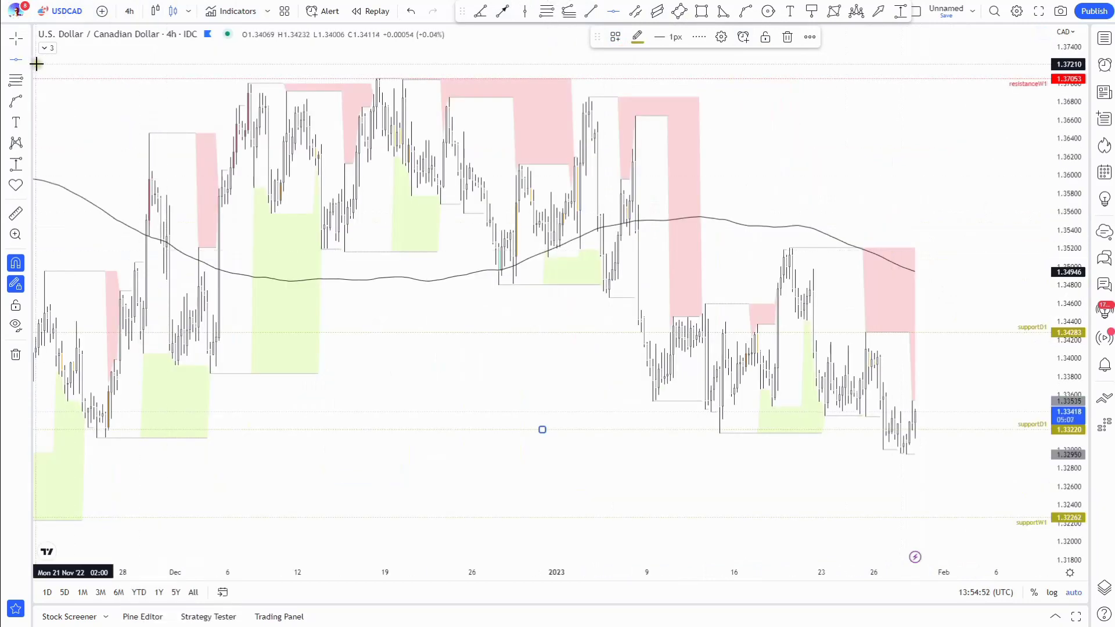
{"action": "left_click", "coordinate": [907, 456]}
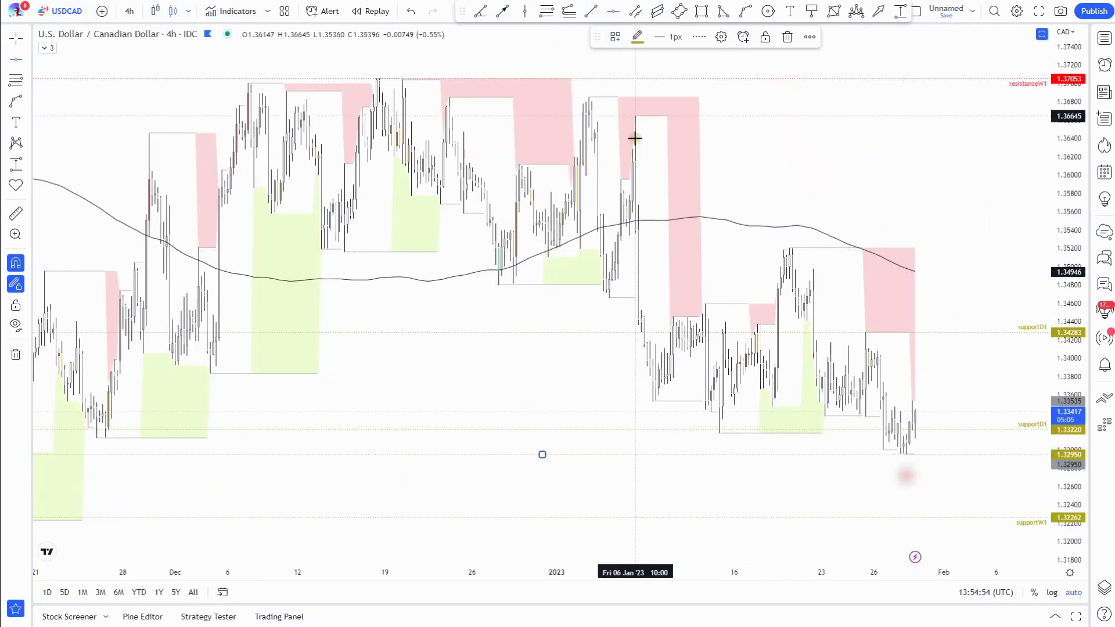
{"action": "left_click", "coordinate": [615, 37]}
{"action": "left_click", "coordinate": [679, 259]}
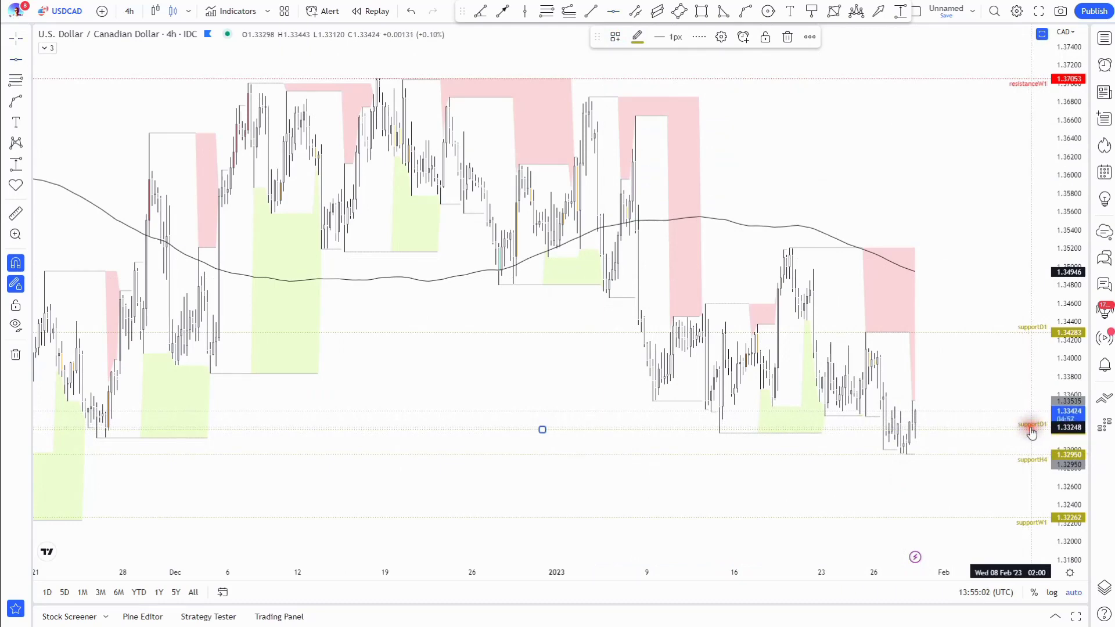
Draw a horizontal line on the 4-hour USDCAD chart at 1.33467 with the resistanceH4 template.
{"action": "left_click", "coordinate": [875, 386]}
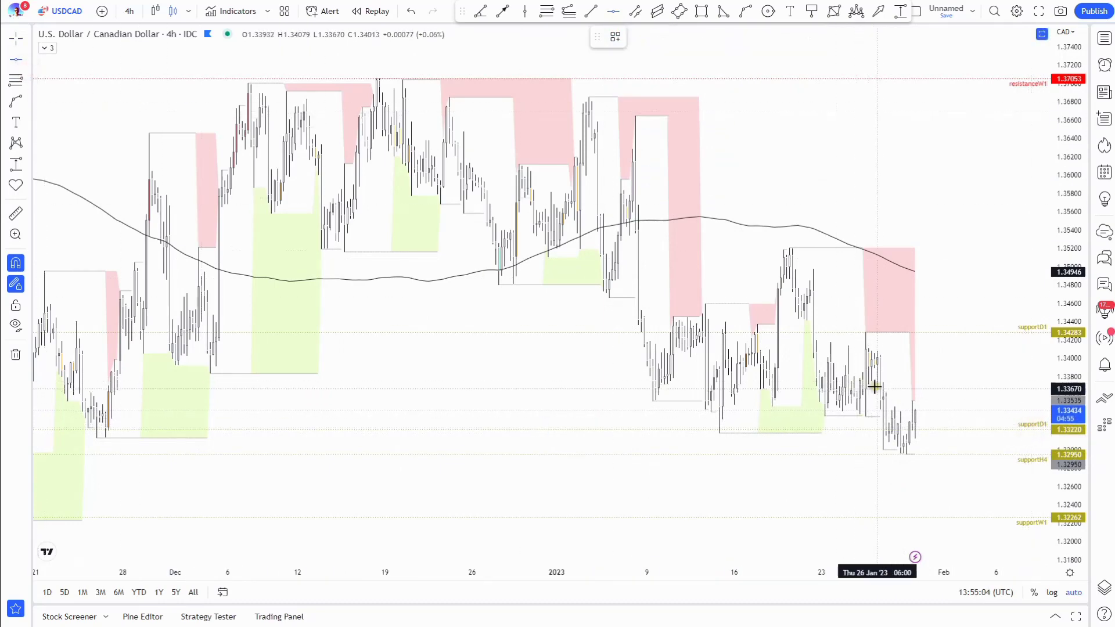
{"action": "left_click", "coordinate": [543, 407]}
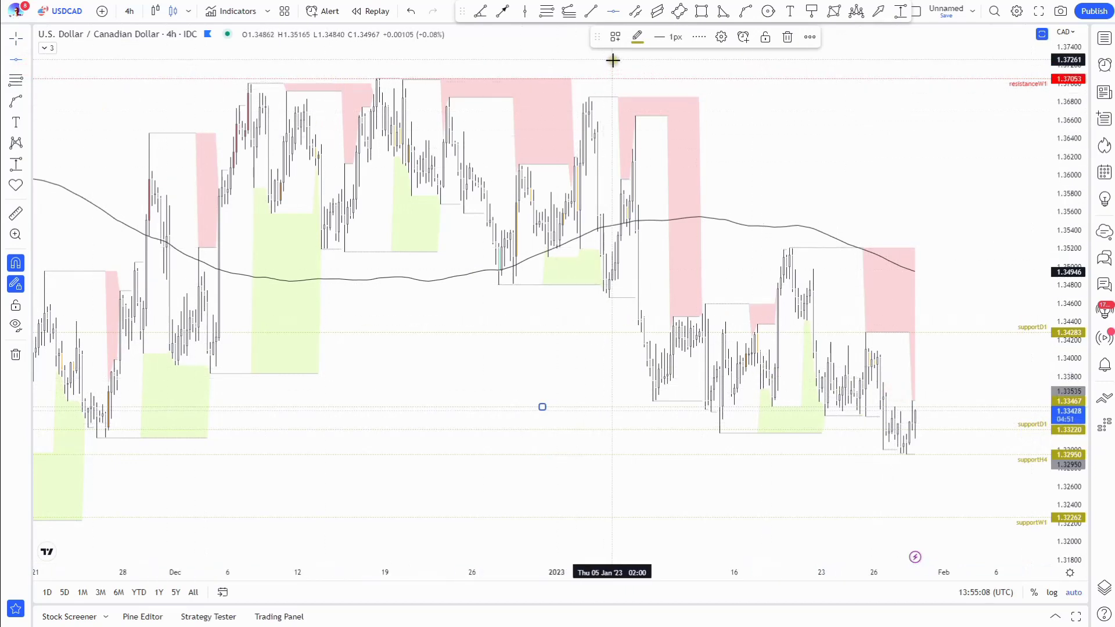
{"action": "left_click", "coordinate": [615, 36]}
{"action": "right_click", "coordinate": [618, 36]}
{"action": "left_click", "coordinate": [558, 60]}
{"action": "left_click", "coordinate": [615, 37]}
{"action": "left_click", "coordinate": [665, 137]}
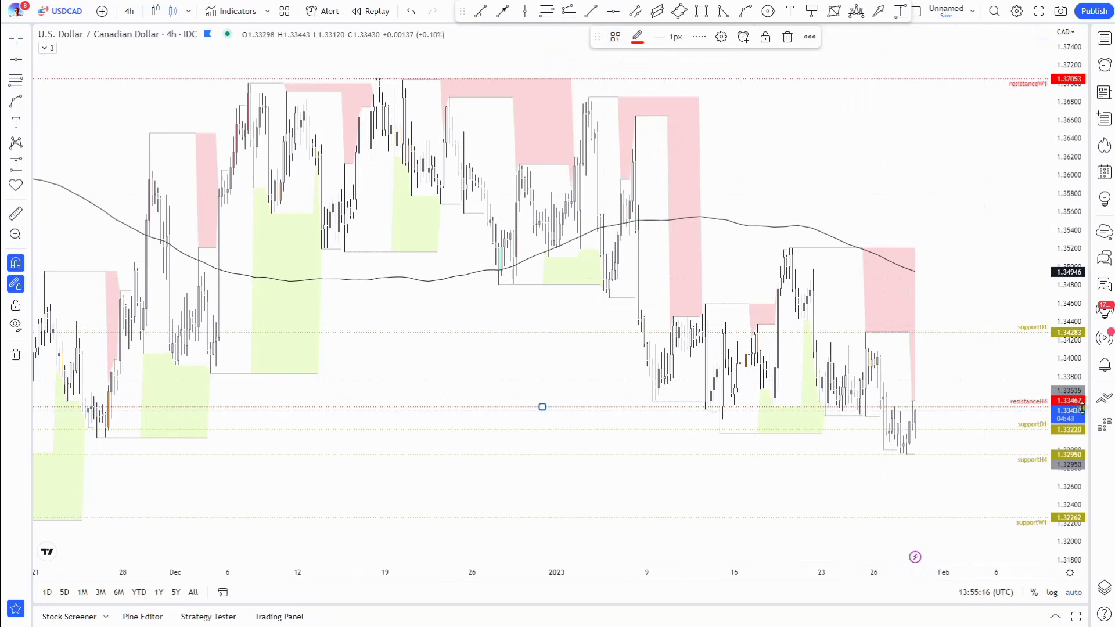
Move the lower supportD1 line to 1.33370, at the lows of late January 2023.
{"action": "left_click", "coordinate": [541, 430]}
{"action": "mouse_move", "coordinate": [542, 430]}
{"action": "left_mouse_down"}
{"action": "mouse_move", "coordinate": [714, 373]}
{"action": "mouse_move", "coordinate": [821, 450]}
{"action": "mouse_move", "coordinate": [825, 428]}
{"action": "left_mouse_up"}
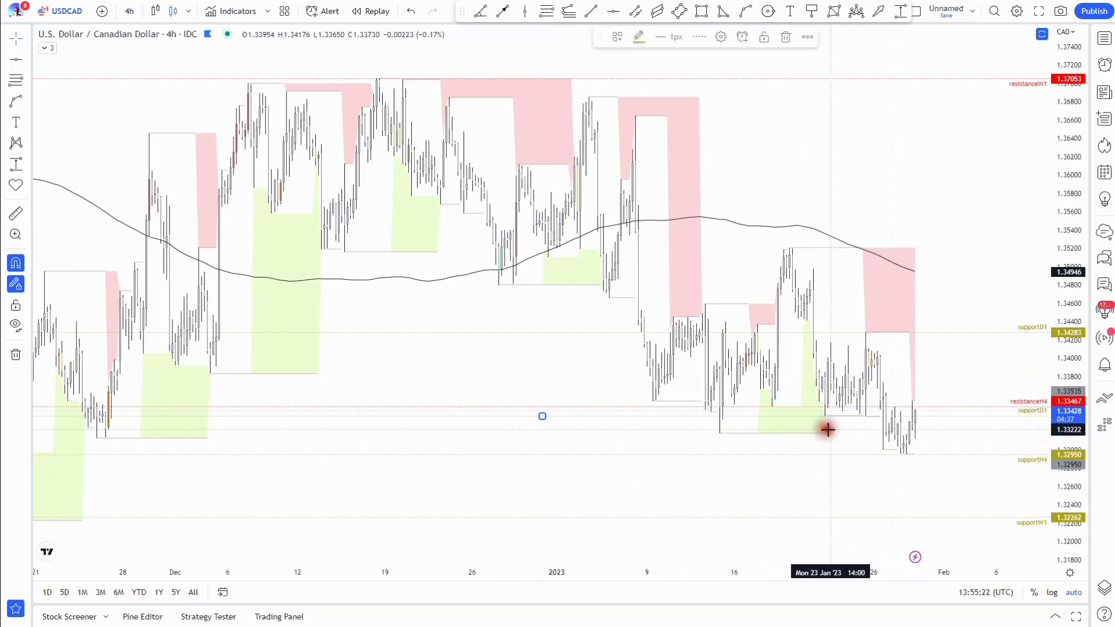
{"action": "left_click", "coordinate": [721, 38]}
{"action": "left_click", "coordinate": [549, 376]}
{"action": "left_click", "coordinate": [544, 434]}
{"action": "left_click", "coordinate": [643, 418]}
{"action": "right_click", "coordinate": [968, 433]}
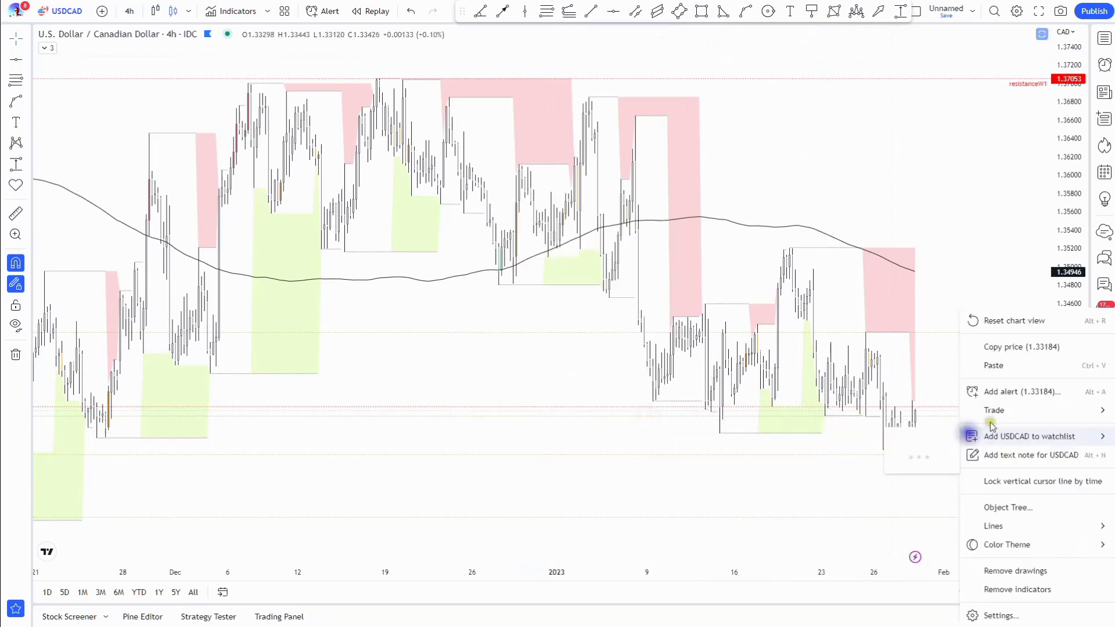
{"action": "left_click", "coordinate": [932, 292]}
{"action": "left_click", "coordinate": [1031, 428]}
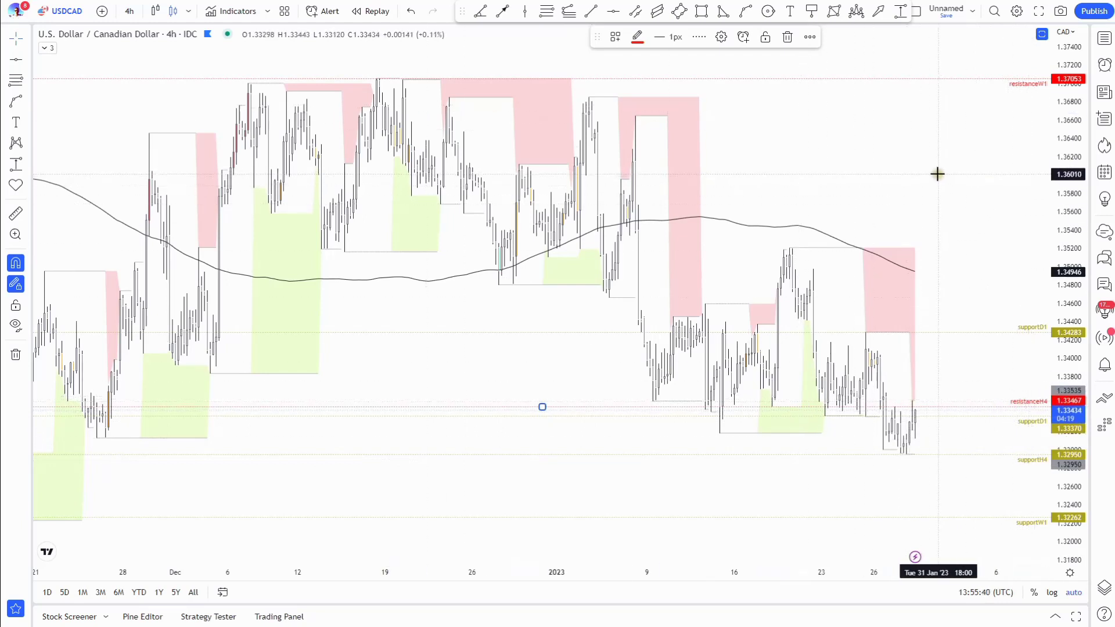
Draw a descending trend line along the January 2023 highs, from about 1.37160 on 3 January to about 1.33483 on 2 February.
{"action": "key", "text": "alt+t"}
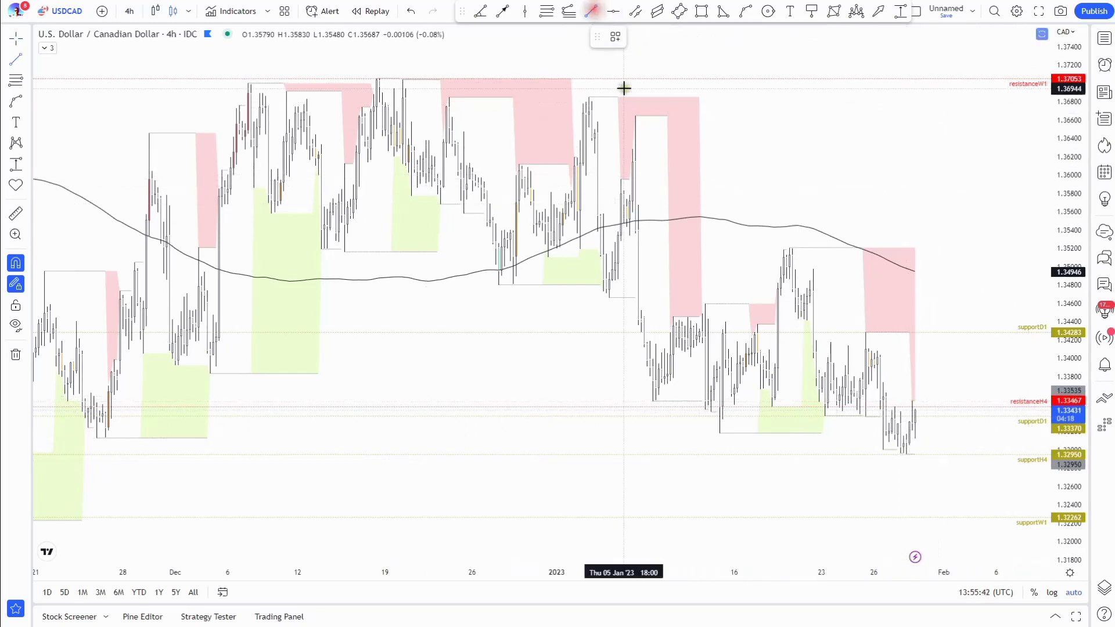
{"action": "left_click", "coordinate": [636, 116]}
{"action": "left_click", "coordinate": [944, 381]}
{"action": "left_click_drag", "start_coordinate": [636, 116], "coordinate": [583, 69]}
{"action": "left_click_drag", "start_coordinate": [944, 382], "coordinate": [976, 407]}
{"action": "left_click", "coordinate": [857, 145]}
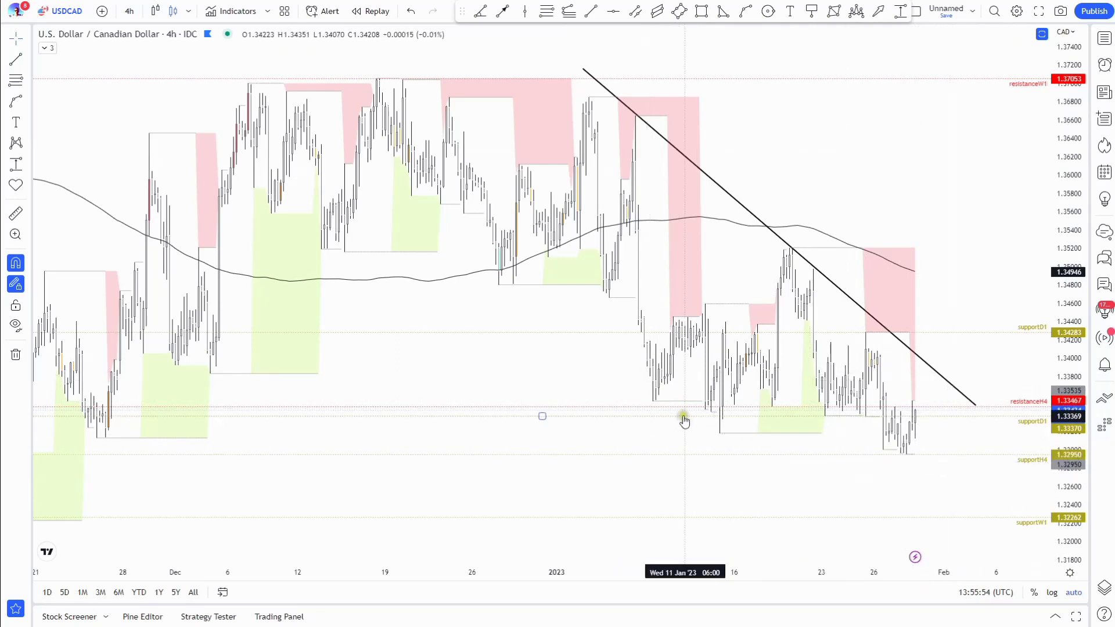
Draw a down arrow, color it black, and place three such arrows above the January 2023 swing highs.
{"action": "scroll", "coordinate": [759, 349], "scroll_direction": "down", "scroll_amount": 5}
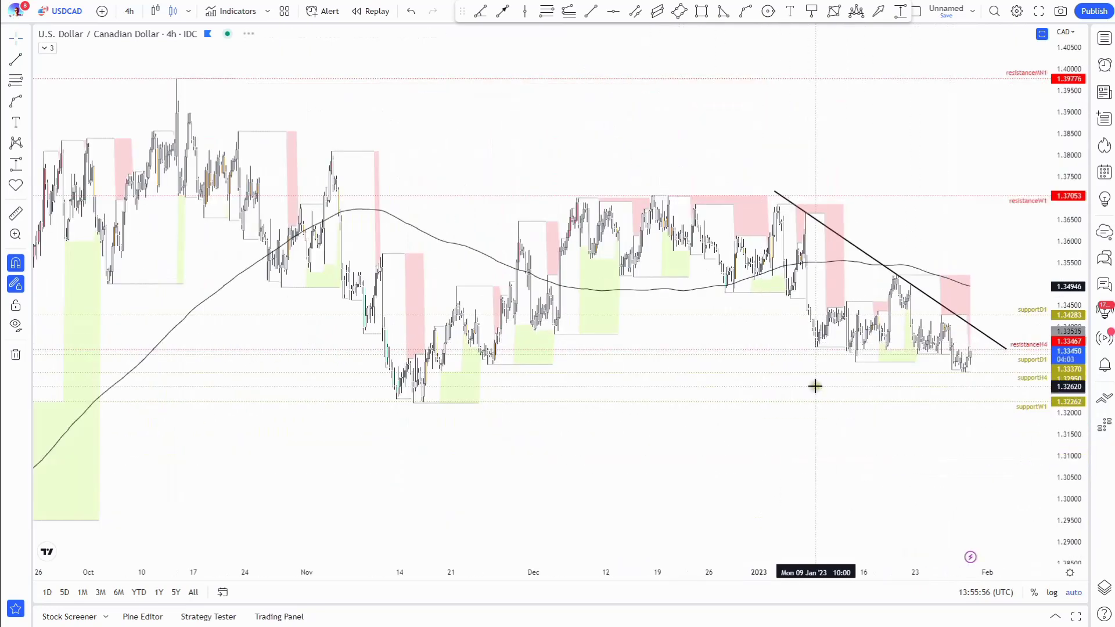
{"action": "scroll", "coordinate": [792, 389], "scroll_direction": "up", "scroll_amount": 3}
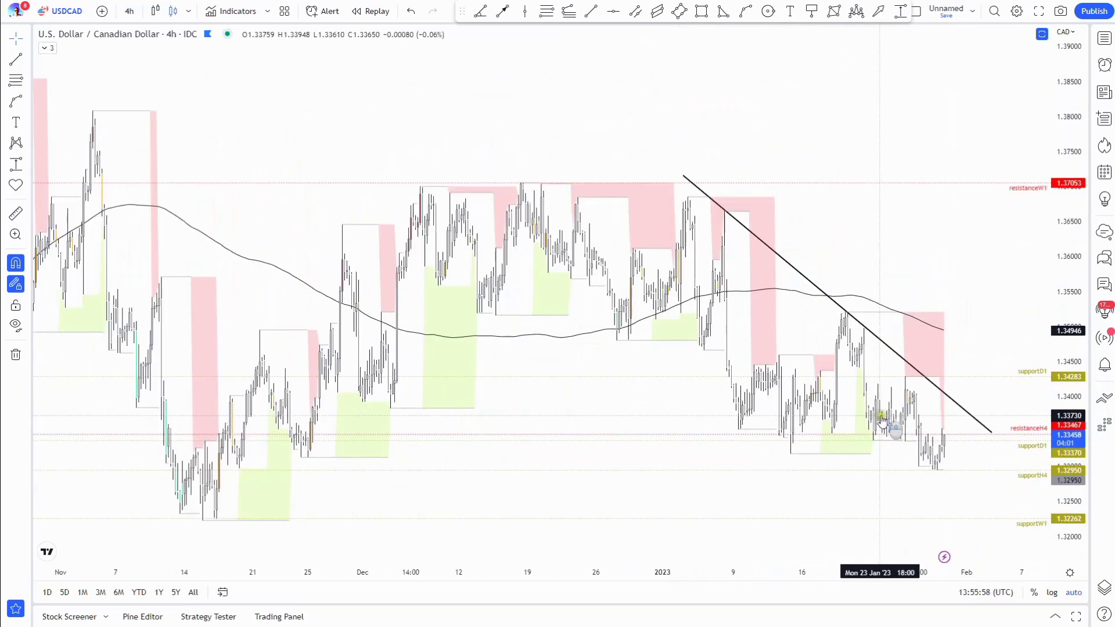
{"action": "left_click", "coordinate": [878, 11]}
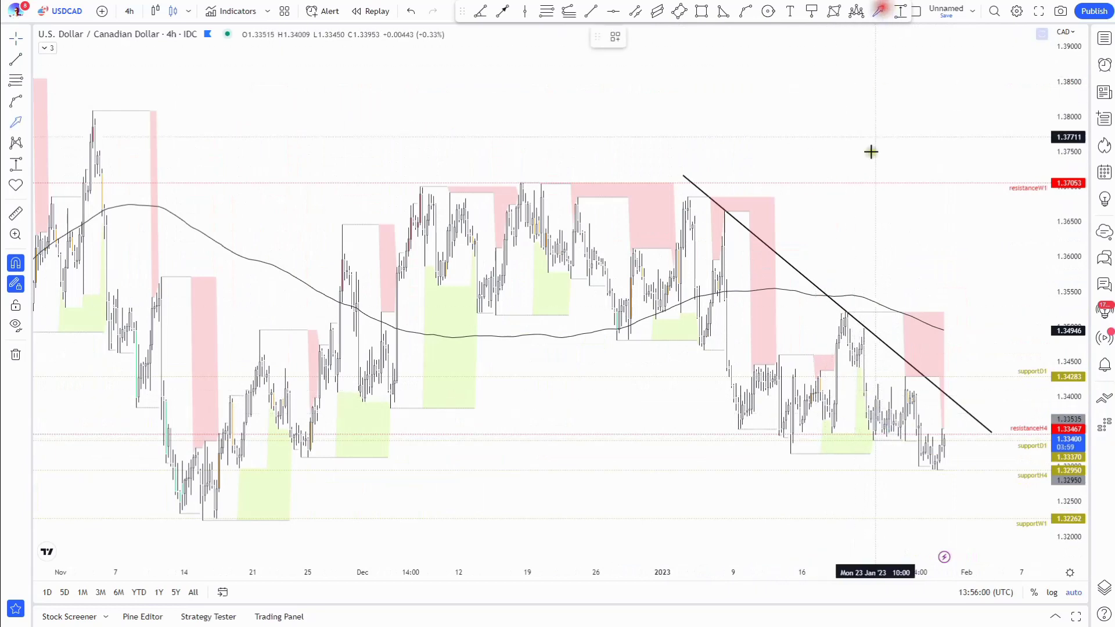
{"action": "left_click_drag", "start_coordinate": [846, 224], "coordinate": [846, 252]}
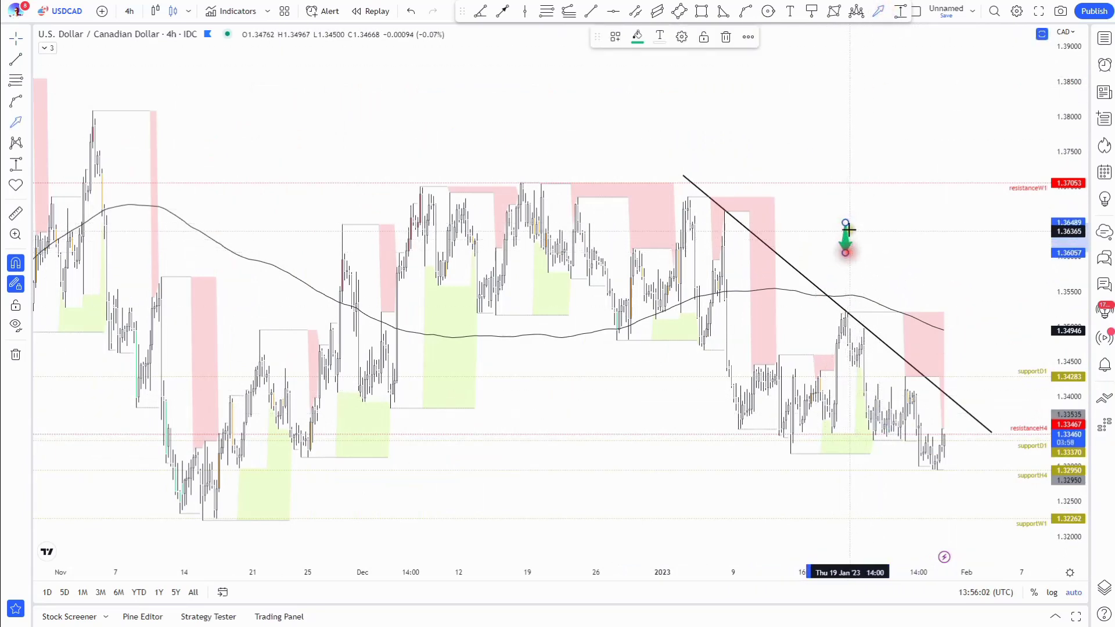
{"action": "left_click", "coordinate": [637, 36]}
{"action": "left_click", "coordinate": [760, 58]}
{"action": "left_click_drag", "start_coordinate": [848, 235], "coordinate": [791, 336]}
{"action": "mouse_move", "coordinate": [848, 276]}
{"action": "left_mouse_down"}
{"action": "mouse_move", "coordinate": [848, 305]}
{"action": "mouse_move", "coordinate": [851, 275]}
{"action": "left_mouse_up"}
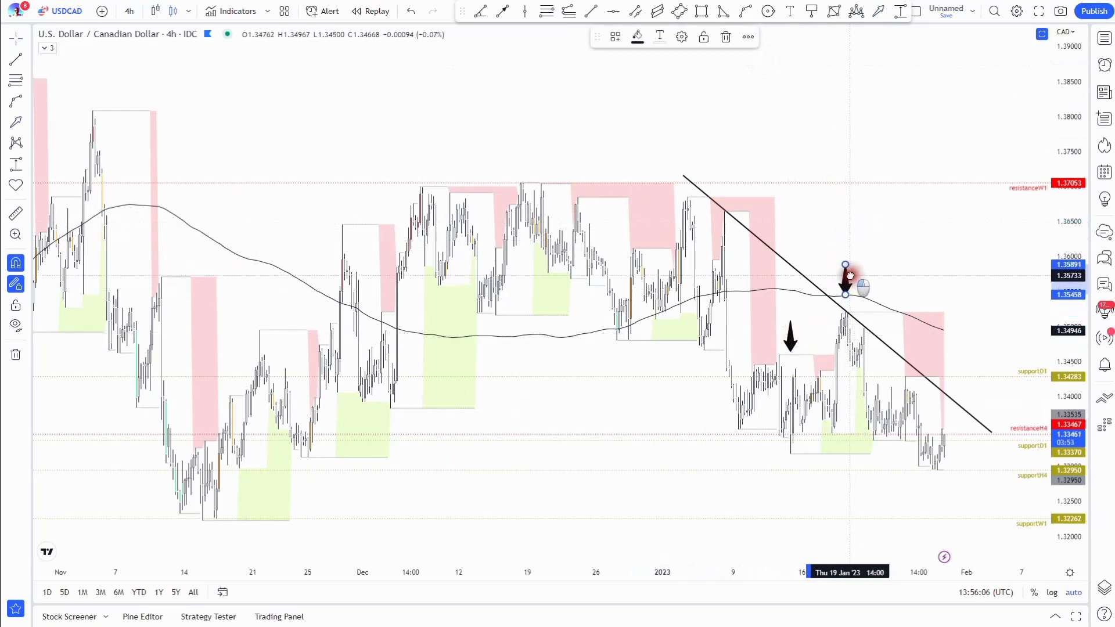
{"action": "left_click_drag", "start_coordinate": [905, 320], "coordinate": [905, 349]}
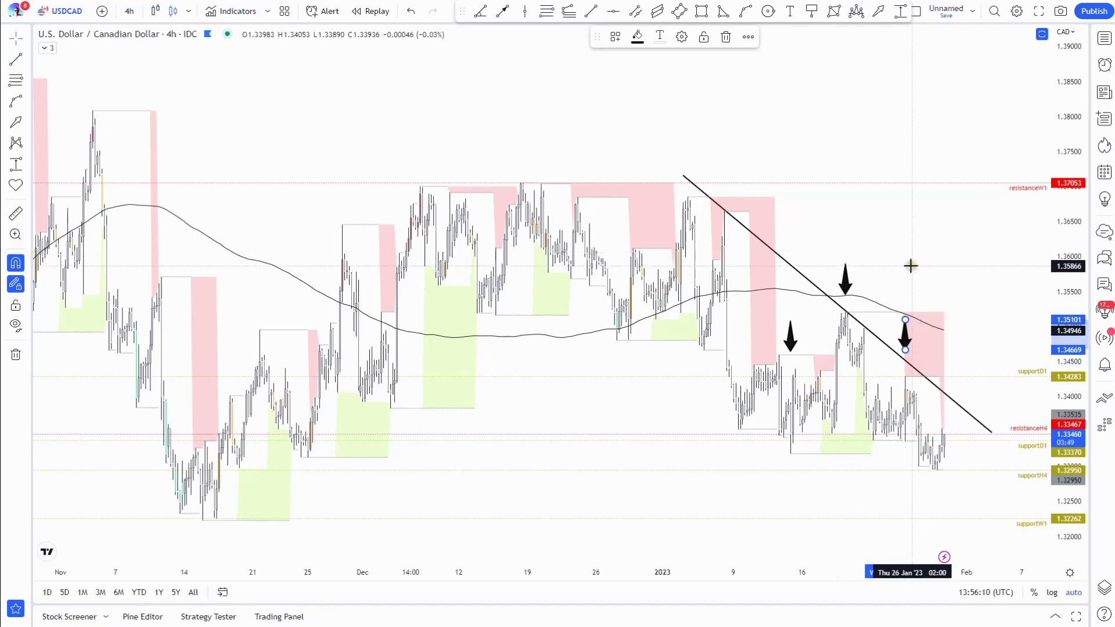
Delete the three black down arrows above the January swing highs.
{"action": "key", "text": "Delete"}
{"action": "left_click", "coordinate": [845, 280]}
{"action": "key", "text": "Delete"}
{"action": "left_click", "coordinate": [789, 334]}
{"action": "key", "text": "Delete"}
{"action": "scroll", "coordinate": [938, 409], "scroll_direction": "down", "scroll_amount": 5}
{"action": "scroll", "coordinate": [906, 412], "scroll_direction": "up", "scroll_amount": 5}
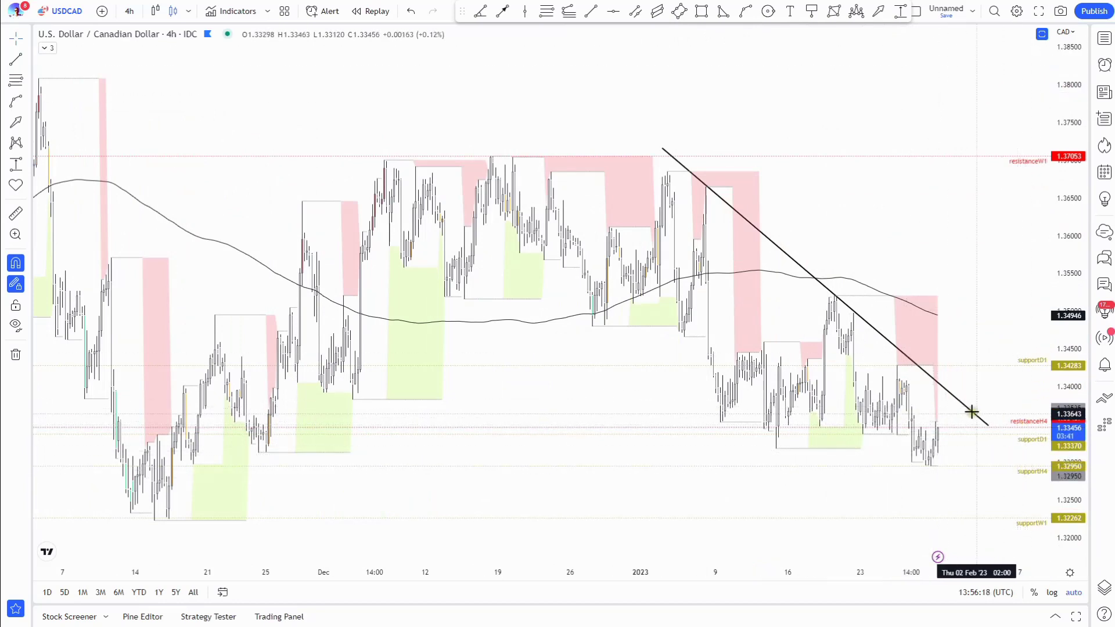
Draw a black up arrow beyond the latest candles, from about 1.34282 to about 1.34822.
{"action": "left_click", "coordinate": [987, 424]}
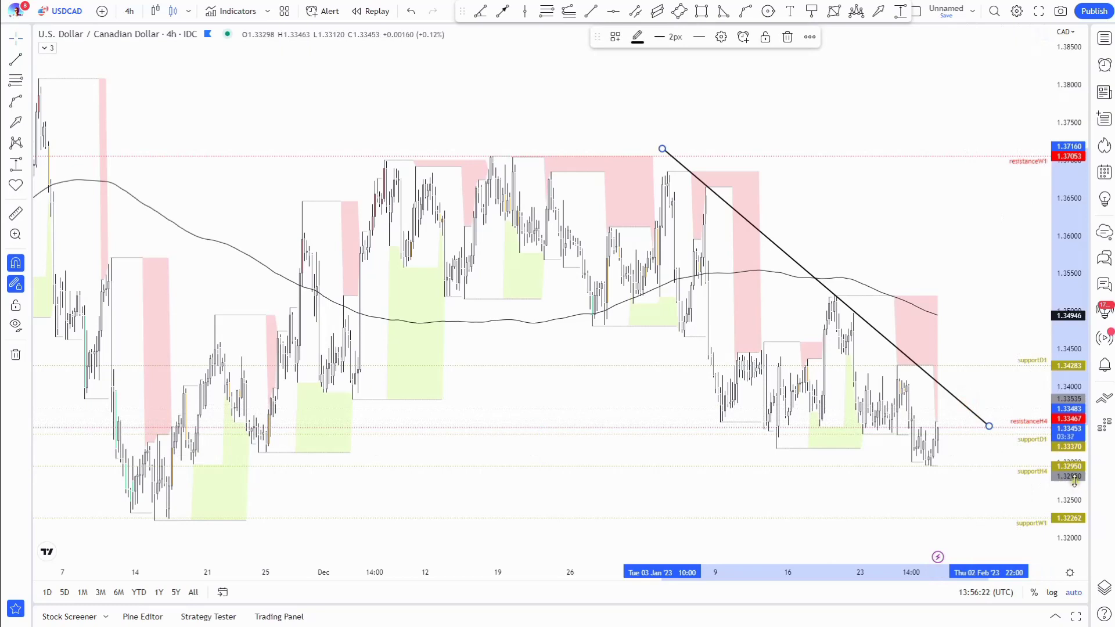
{"action": "left_click", "coordinate": [901, 137]}
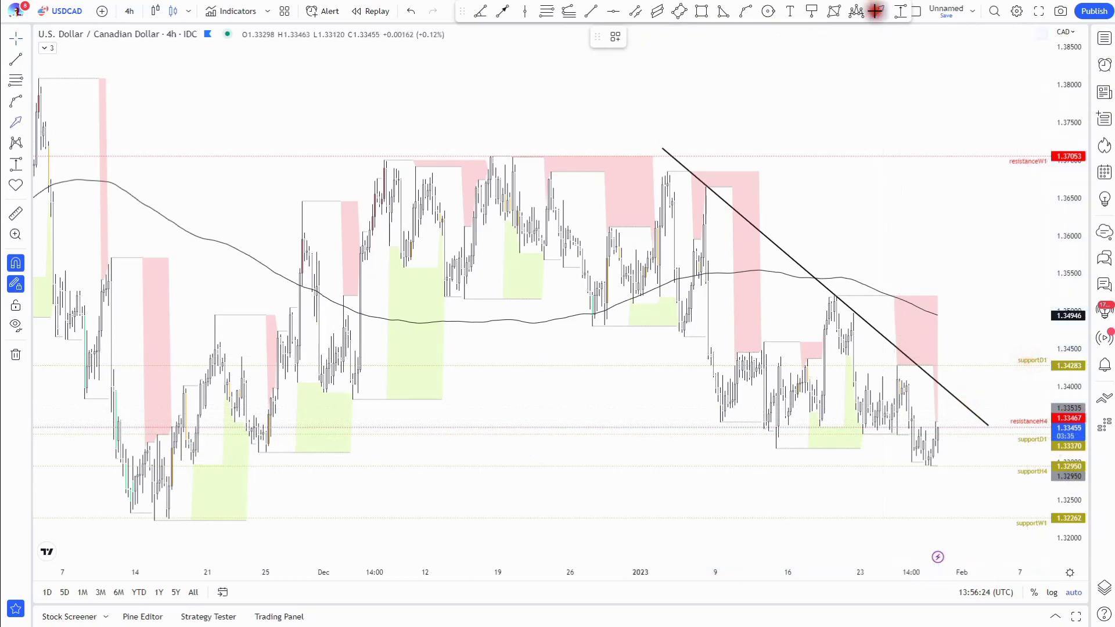
{"action": "left_click", "coordinate": [972, 365]}
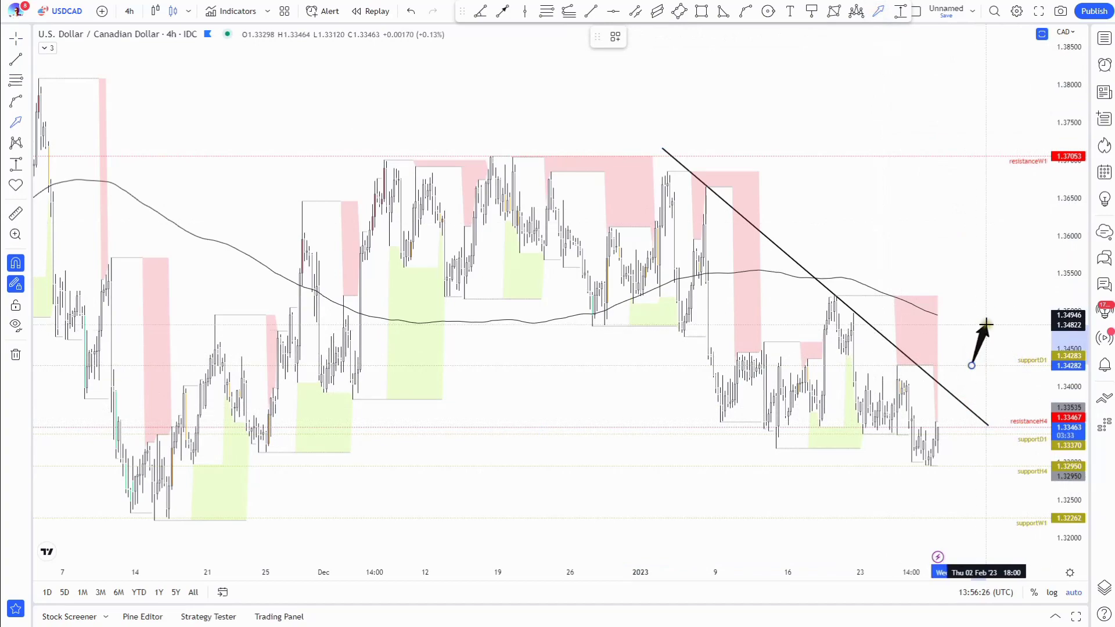
{"action": "left_click", "coordinate": [986, 324]}
{"action": "scroll", "coordinate": [923, 253], "scroll_direction": "down", "scroll_amount": 3}
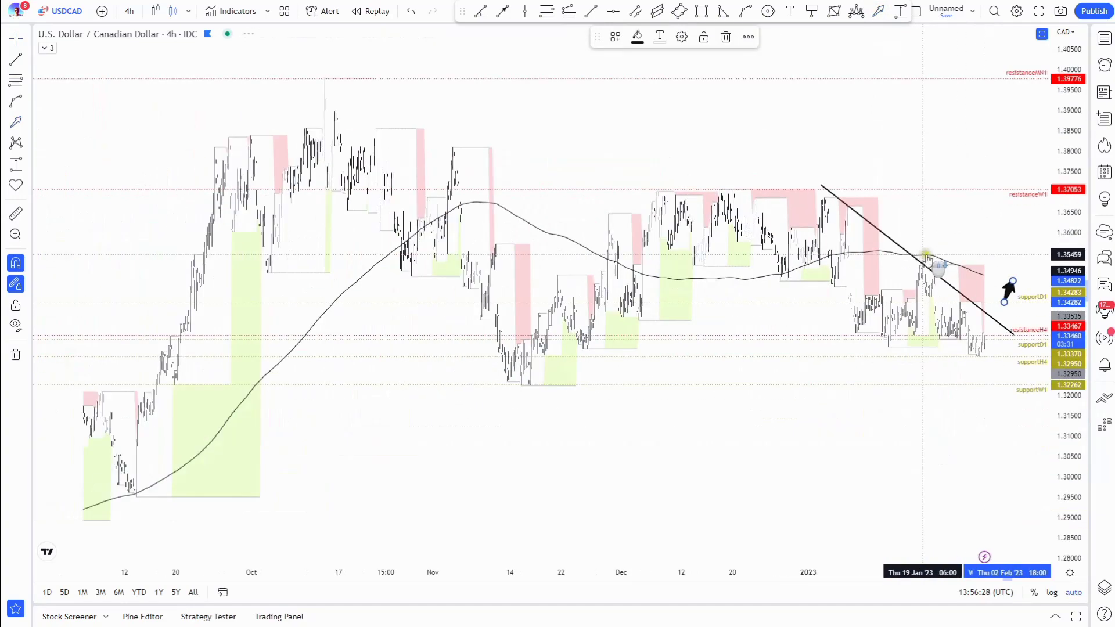
{"action": "scroll", "coordinate": [932, 278], "scroll_direction": "up", "scroll_amount": 3}
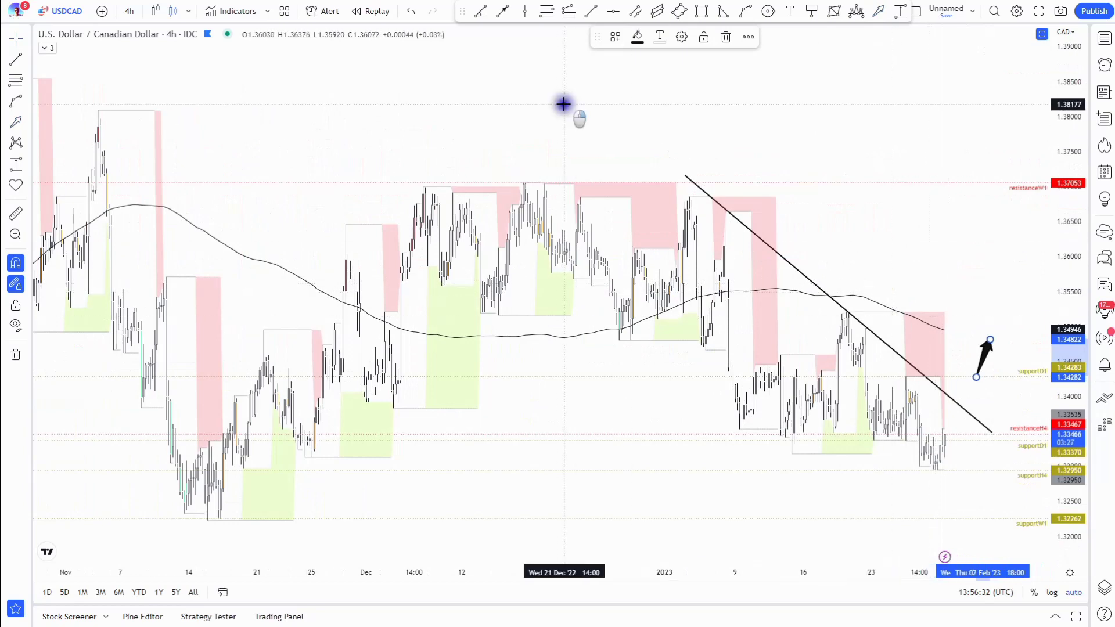
Delete the black up arrow beside the descending trend line.
{"action": "right_click", "coordinate": [509, 102]}
{"action": "left_click", "coordinate": [434, 95]}
{"action": "scroll", "coordinate": [645, 142], "scroll_direction": "down", "scroll_amount": 3}
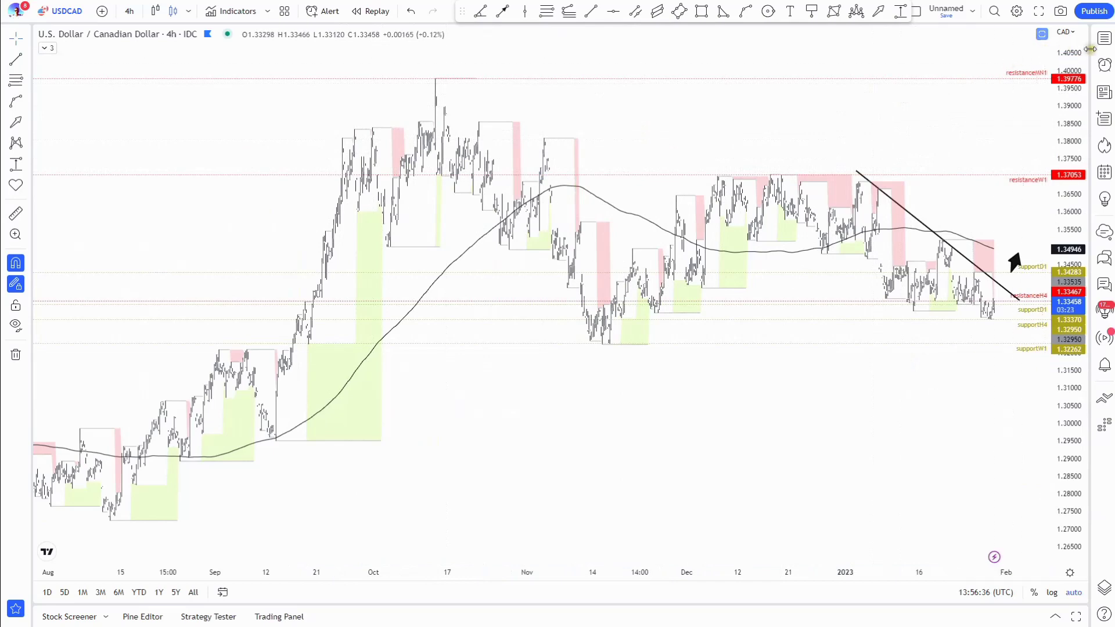
{"action": "scroll", "coordinate": [907, 211], "scroll_direction": "up", "scroll_amount": 3}
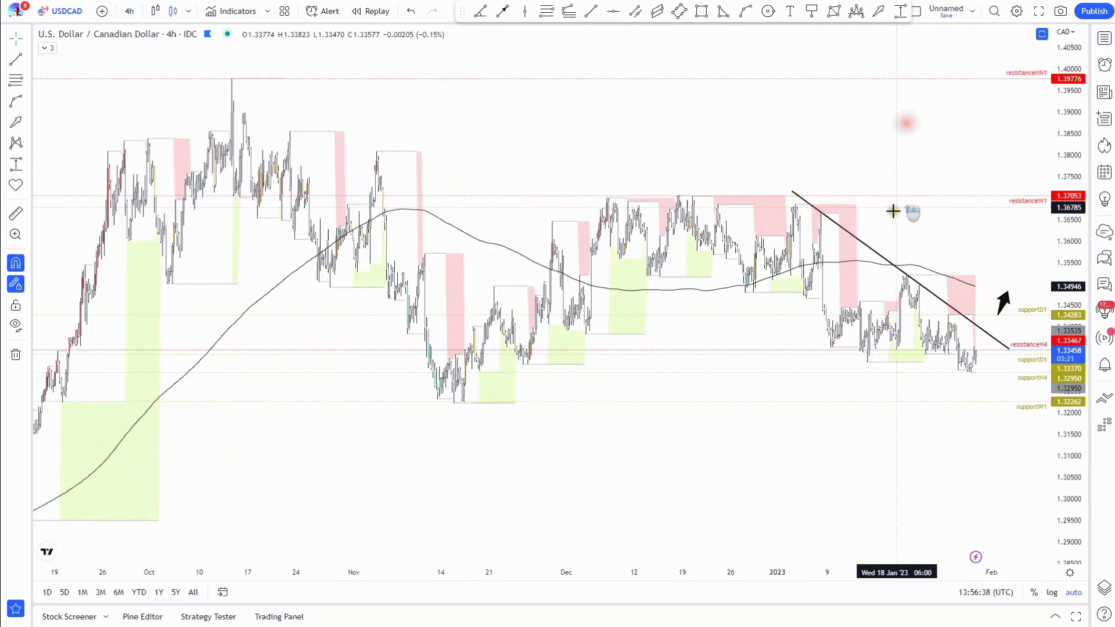
{"action": "left_click", "coordinate": [1000, 303]}
{"action": "key", "text": "Delete"}
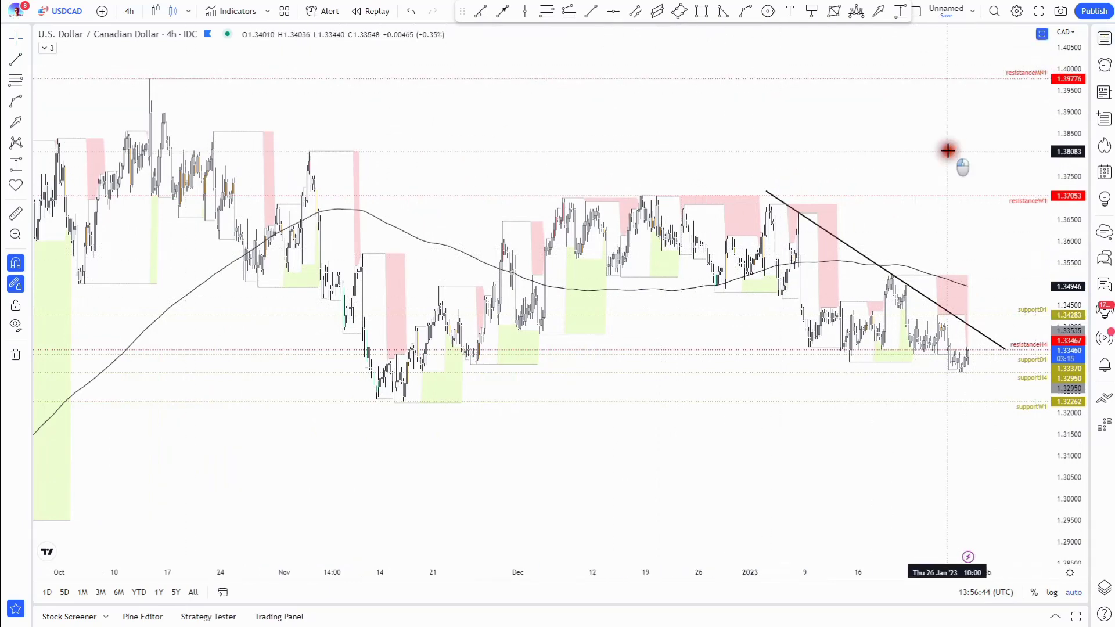
{"action": "scroll", "coordinate": [949, 149], "scroll_direction": "up", "scroll_amount": 3}
Load USDNOK from the watchlist and set the timeframe to 1 week.
{"action": "left_click", "coordinate": [1105, 39]}
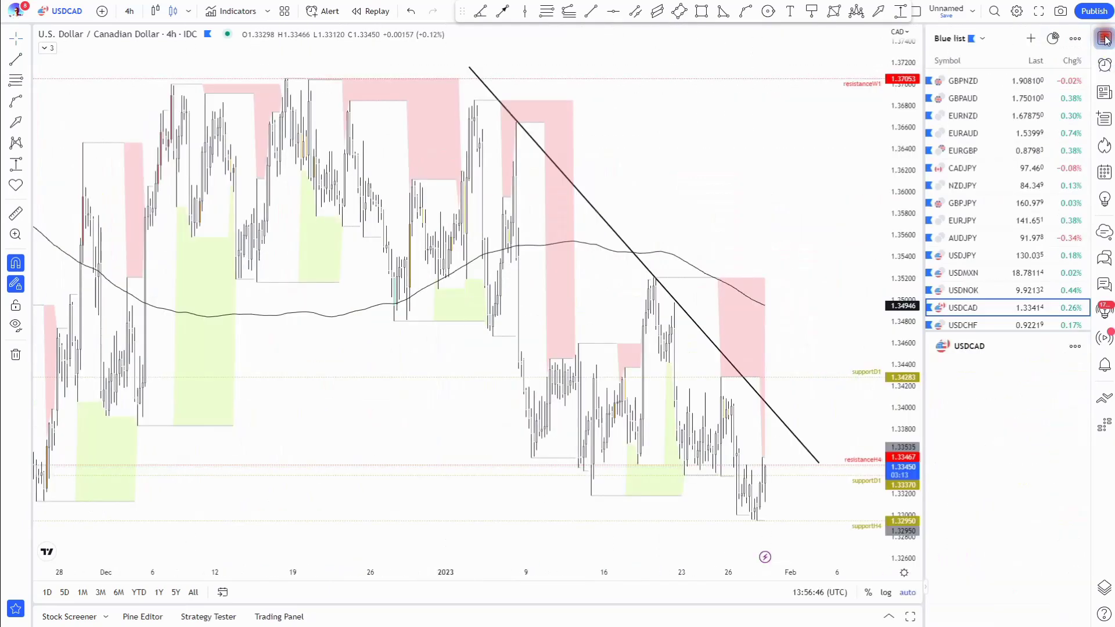
{"action": "left_click", "coordinate": [965, 290]}
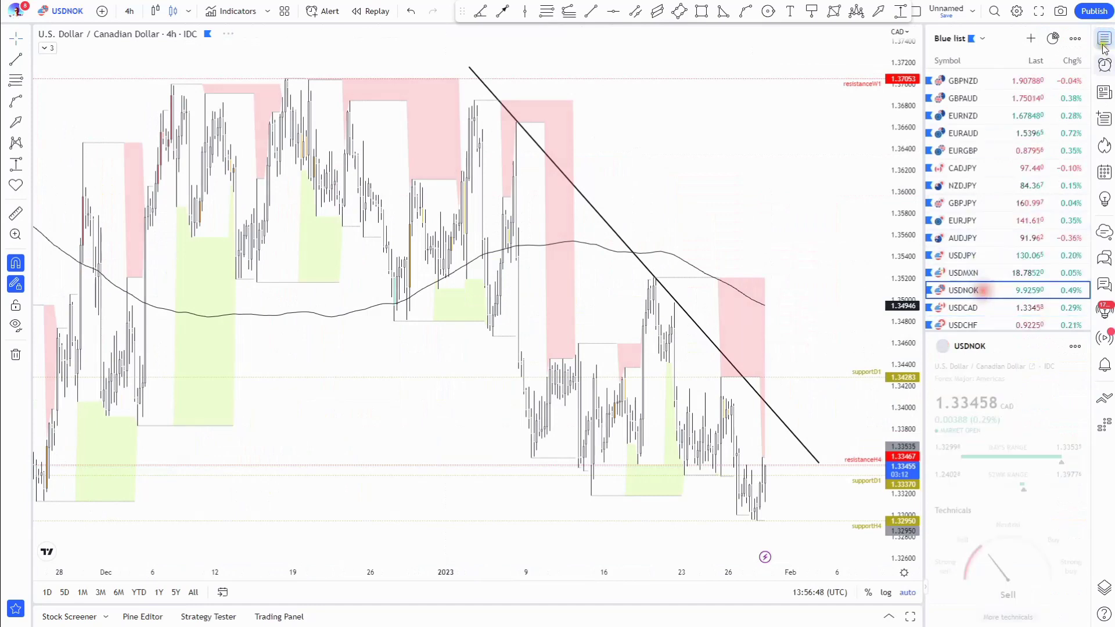
{"action": "left_click", "coordinate": [1104, 38]}
{"action": "left_click", "coordinate": [129, 11]}
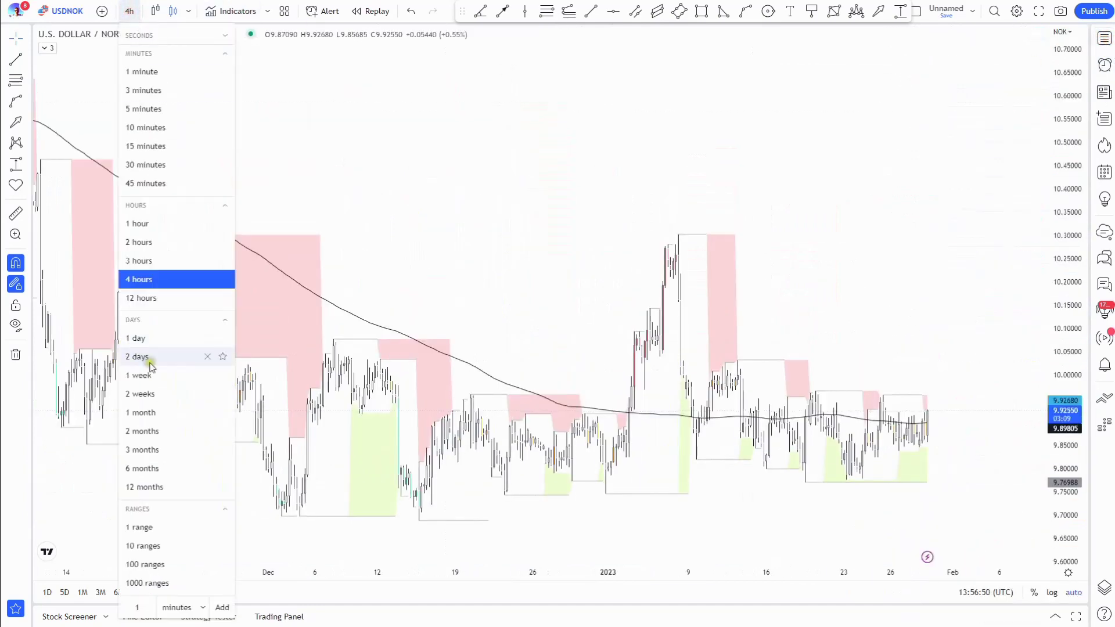
{"action": "left_click", "coordinate": [167, 373]}
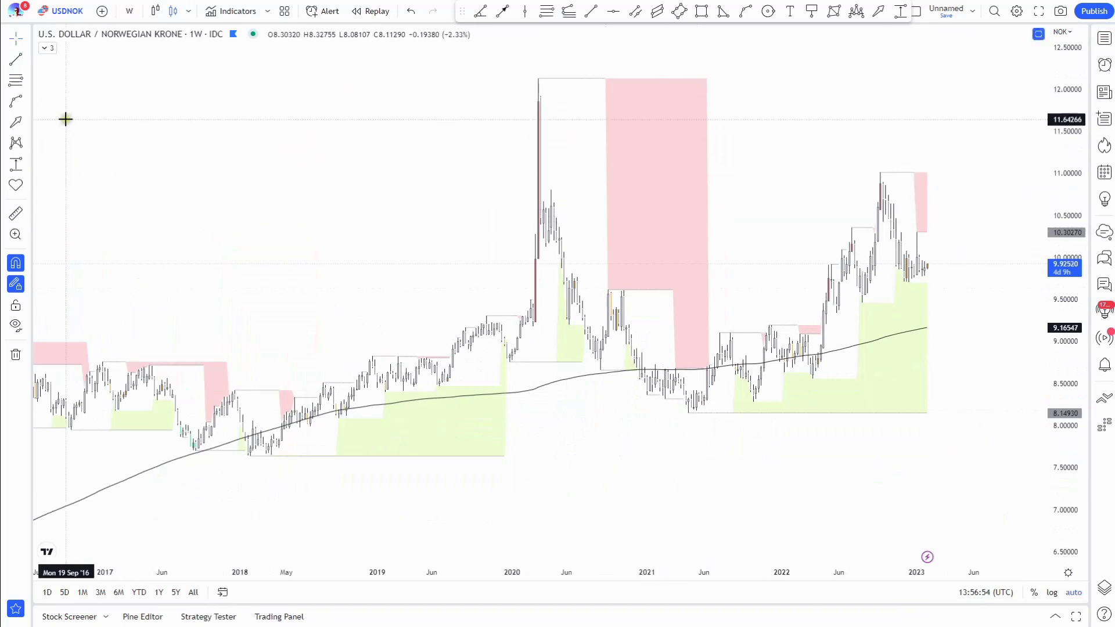
Draw horizontal lines at the 2022 high, 11.01070, with the resistanceMN1 template and at 8.55760 with the supportMN1 template.
{"action": "left_click", "coordinate": [613, 11]}
{"action": "left_click", "coordinate": [880, 156]}
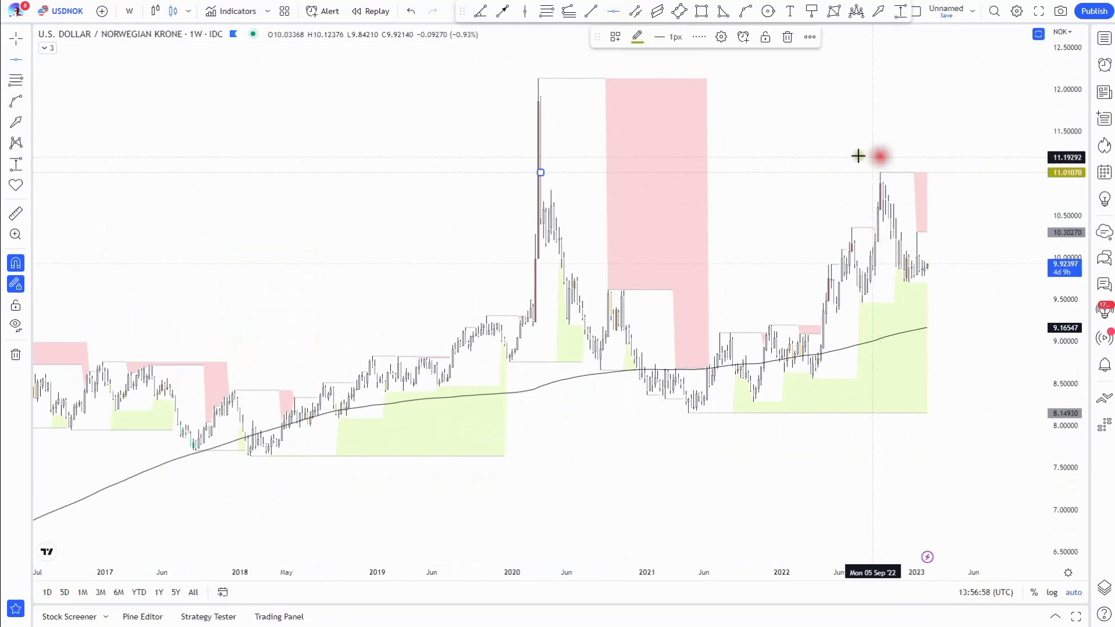
{"action": "left_click", "coordinate": [616, 37]}
{"action": "left_click", "coordinate": [647, 162]}
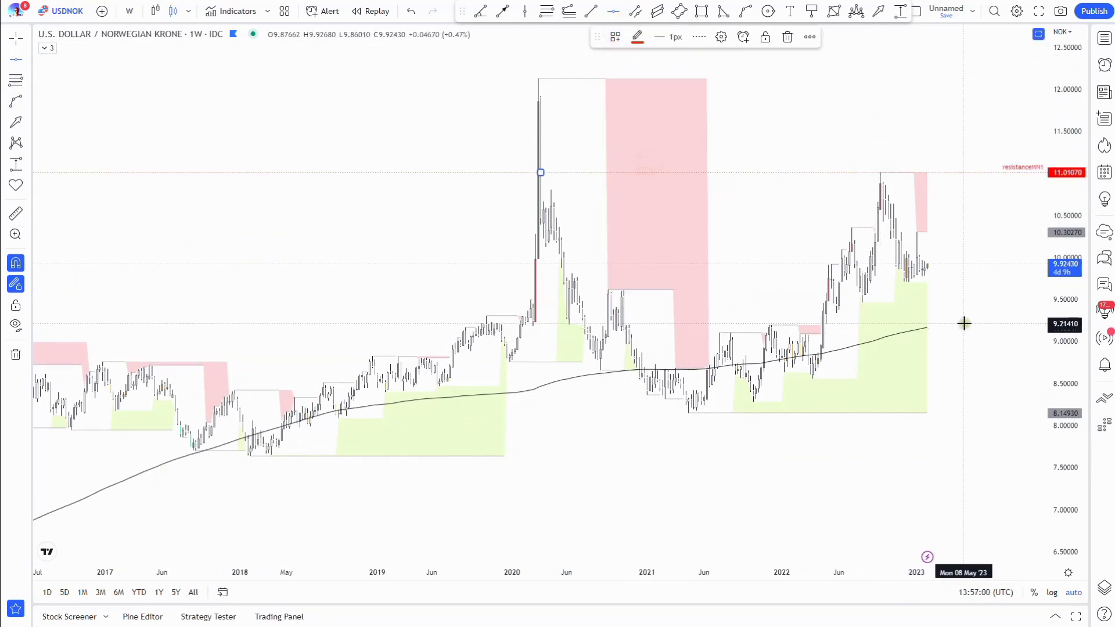
{"action": "left_click", "coordinate": [812, 396]}
{"action": "left_click", "coordinate": [615, 36]}
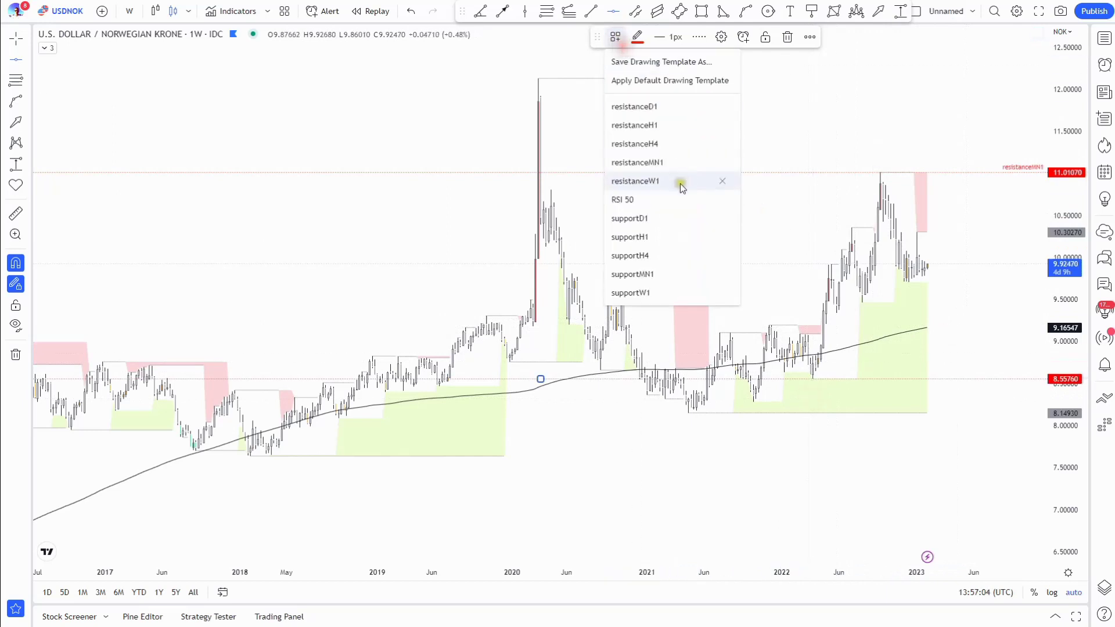
{"action": "left_click", "coordinate": [661, 275]}
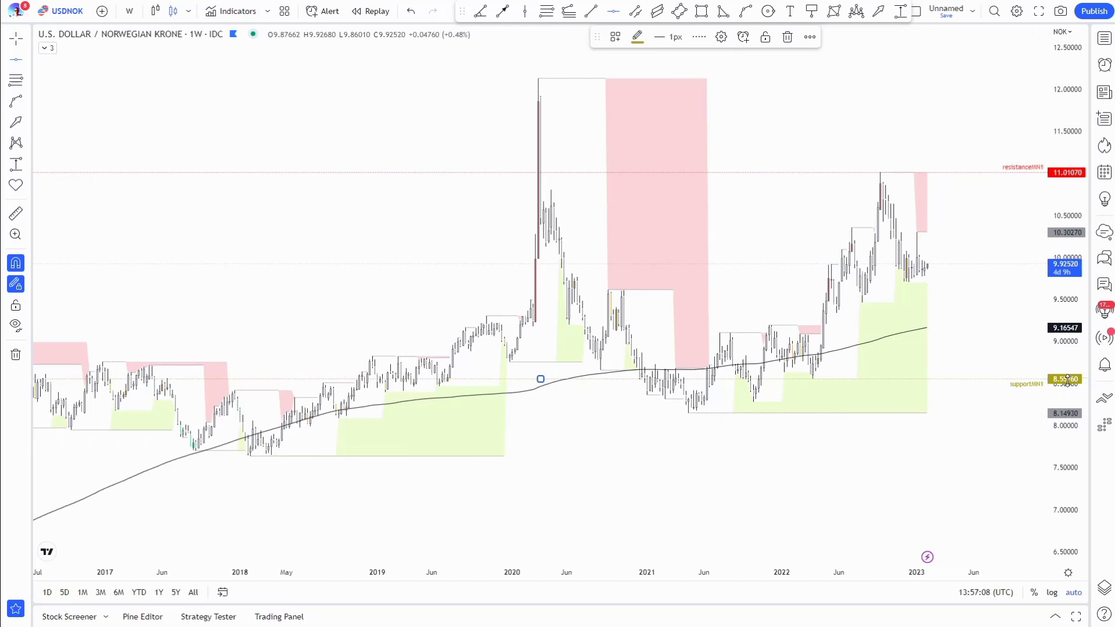
Draw horizontal lines at 10.30270 with the resistanceW1 template and at 9.77330 with the supportW1 template.
{"action": "left_click", "coordinate": [917, 219]}
{"action": "left_click", "coordinate": [615, 37]}
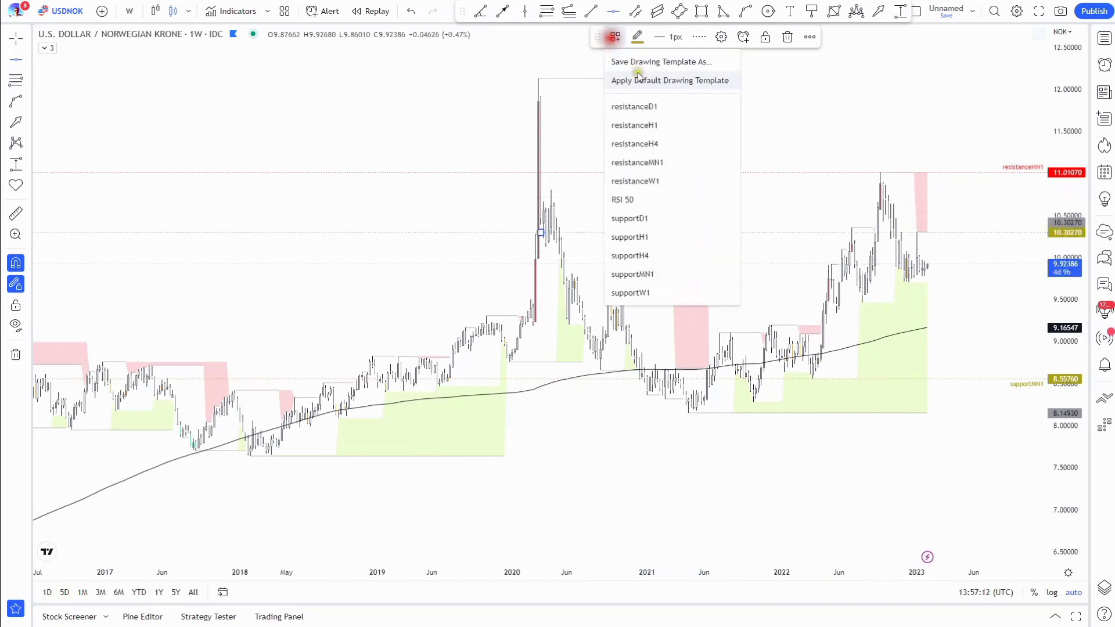
{"action": "left_click", "coordinate": [664, 180]}
{"action": "left_click", "coordinate": [922, 304]}
{"action": "left_click", "coordinate": [615, 37]}
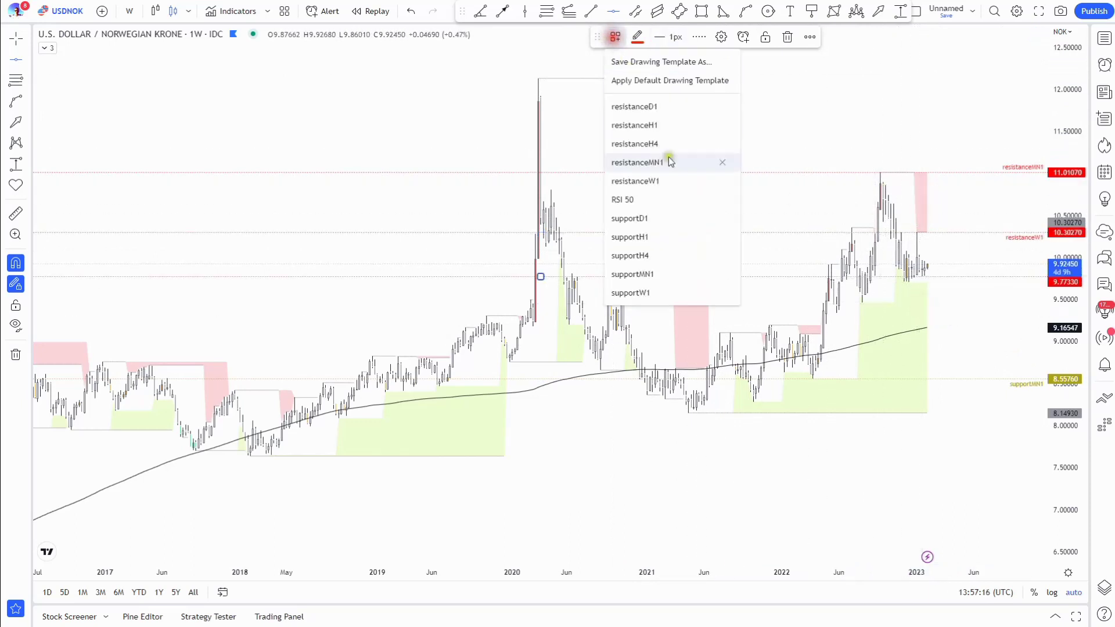
{"action": "left_click", "coordinate": [669, 292]}
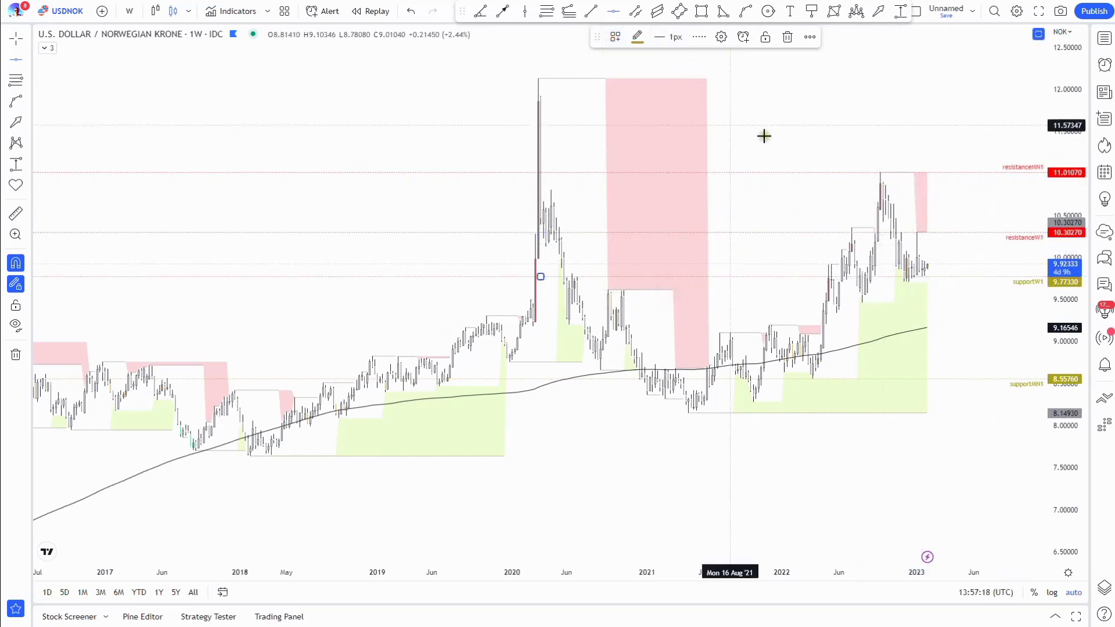
Switch USDNOK to 1 day and draw horizontal lines at 9.77970 with the supportD1 template and at 9.95768 with the resistanceD1 template.
{"action": "left_click", "coordinate": [129, 11]}
{"action": "left_click", "coordinate": [179, 339]}
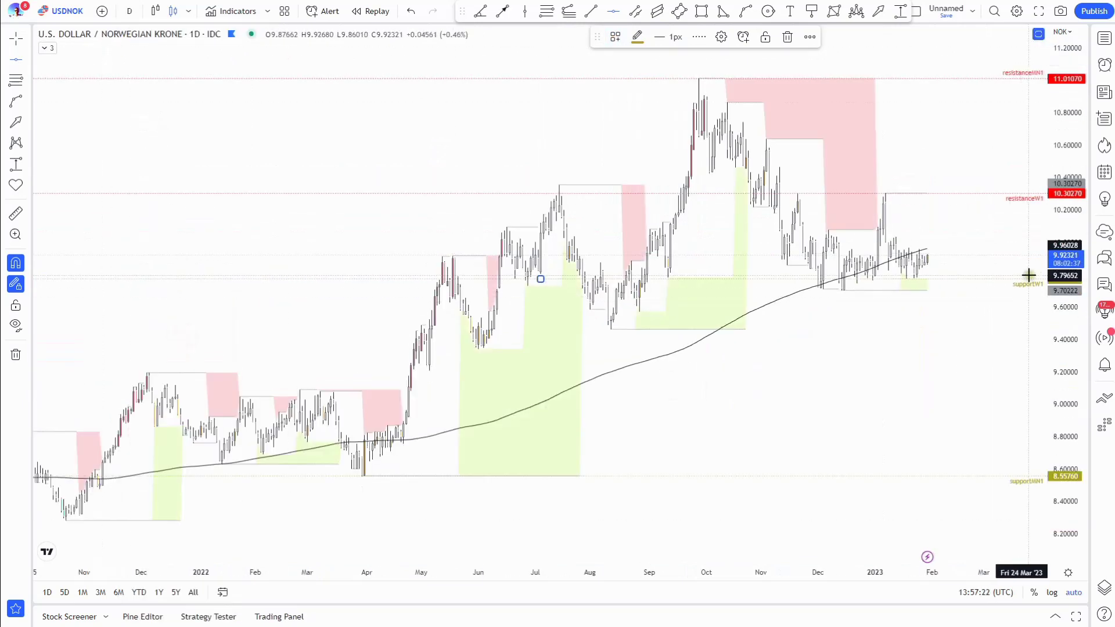
{"action": "scroll", "coordinate": [916, 329], "scroll_direction": "up", "scroll_amount": 5}
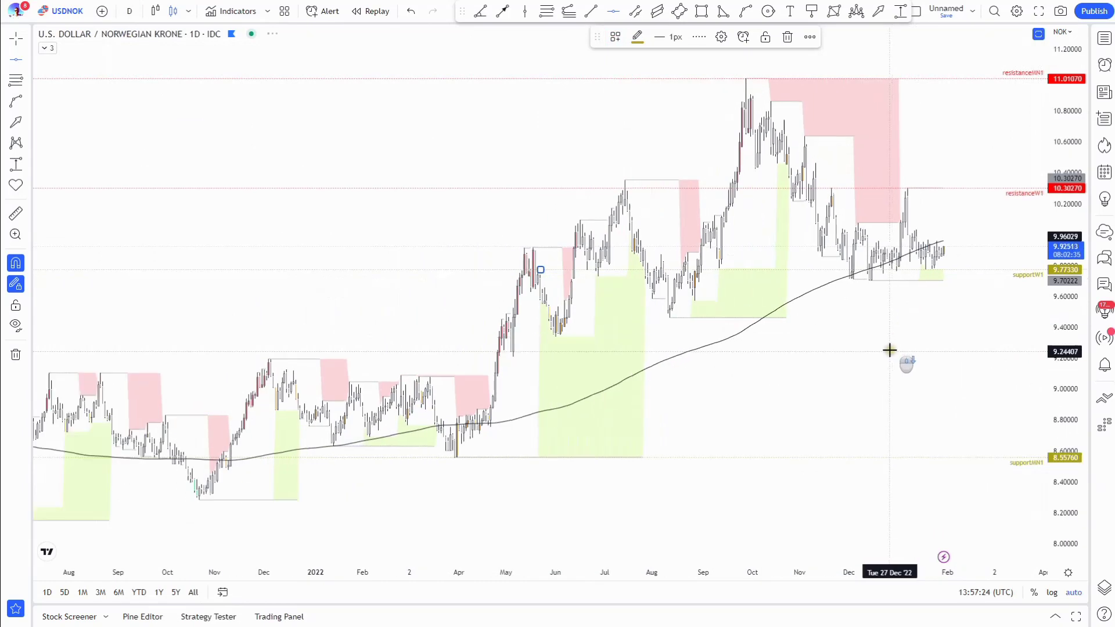
{"action": "left_click", "coordinate": [774, 310]}
{"action": "left_click", "coordinate": [615, 37]}
{"action": "left_click", "coordinate": [656, 218]}
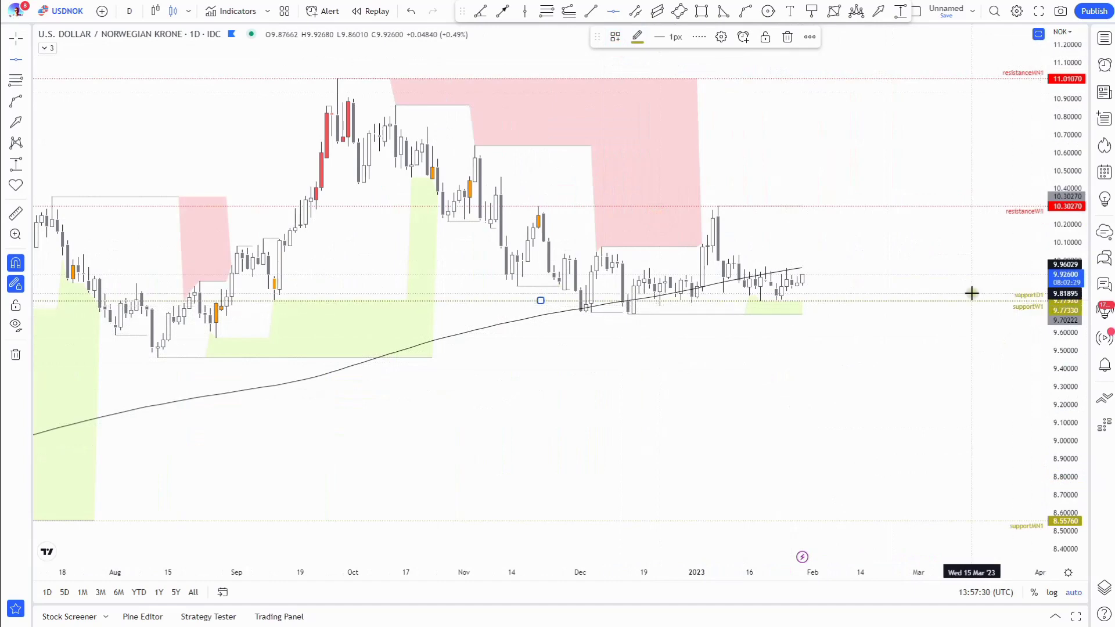
{"action": "left_click", "coordinate": [616, 38]}
{"action": "left_click", "coordinate": [662, 110]}
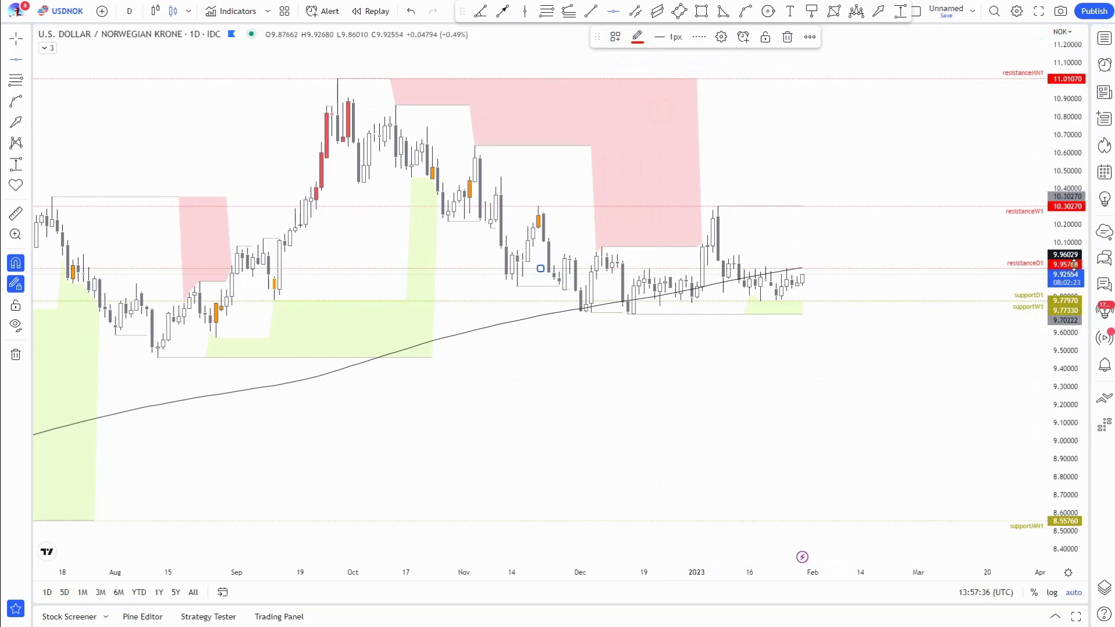
Switch to 4 hours and draw horizontal lines at 9.84450 with the supportH4 template and at 9.91366 with the resistanceH4 template.
{"action": "left_click", "coordinate": [130, 11]}
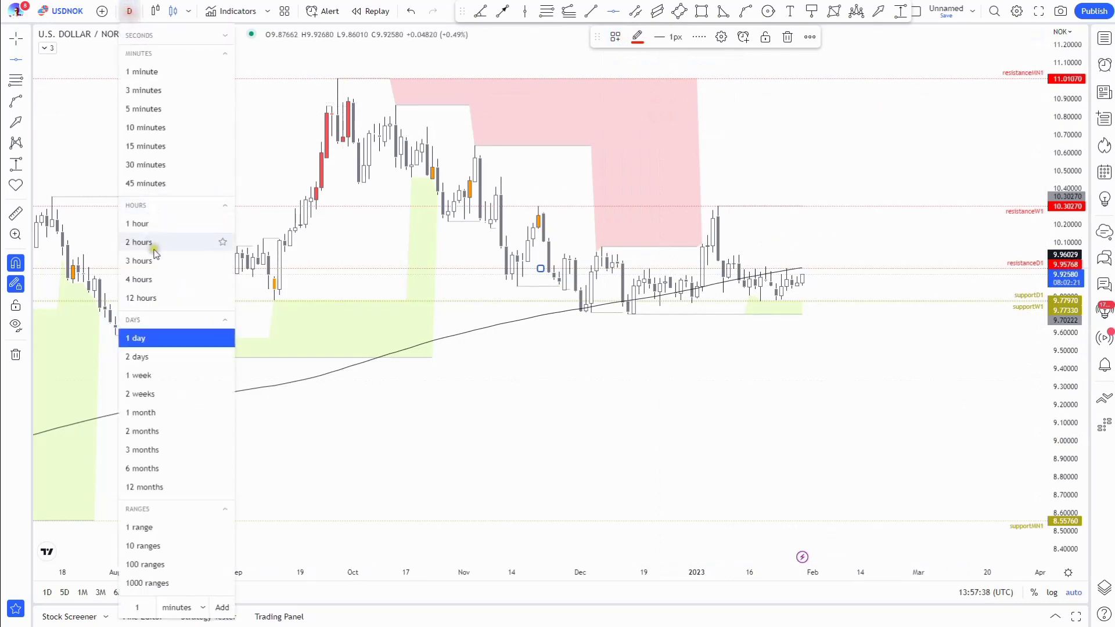
{"action": "left_click", "coordinate": [163, 282]}
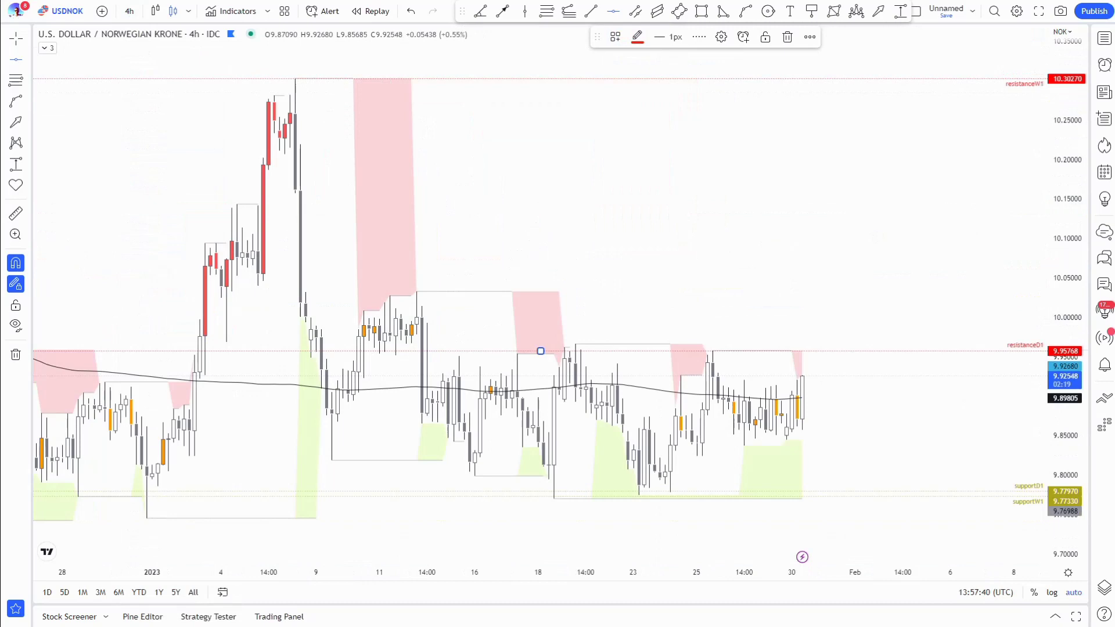
{"action": "left_click", "coordinate": [16, 61]}
{"action": "left_click", "coordinate": [777, 440]}
{"action": "left_click", "coordinate": [615, 37]}
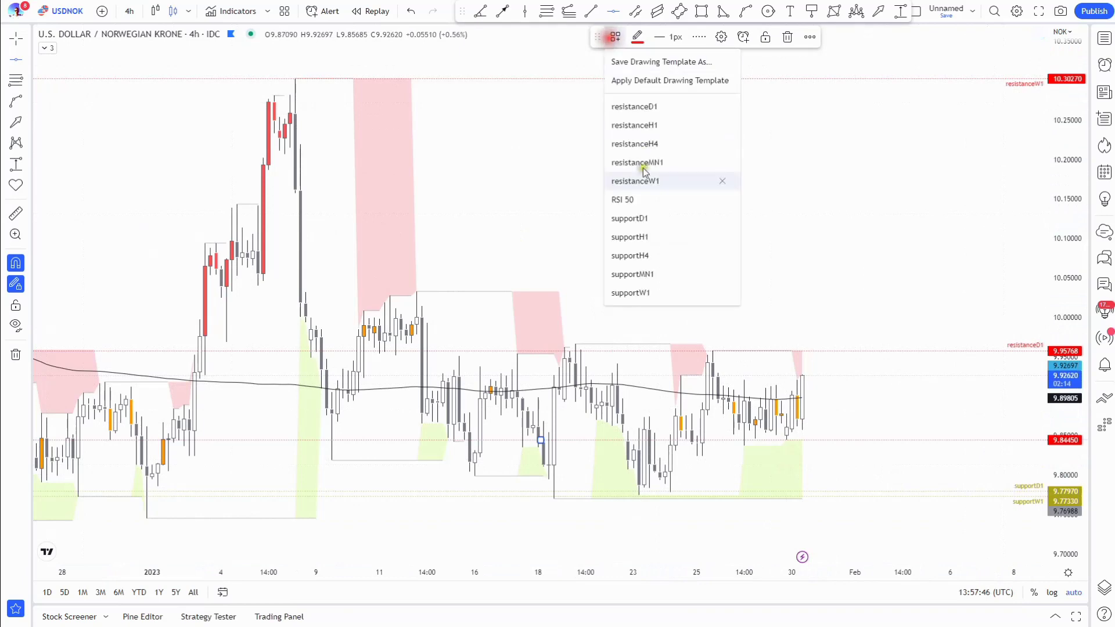
{"action": "left_click", "coordinate": [644, 234]}
{"action": "left_click", "coordinate": [615, 36]}
{"action": "left_click", "coordinate": [657, 254]}
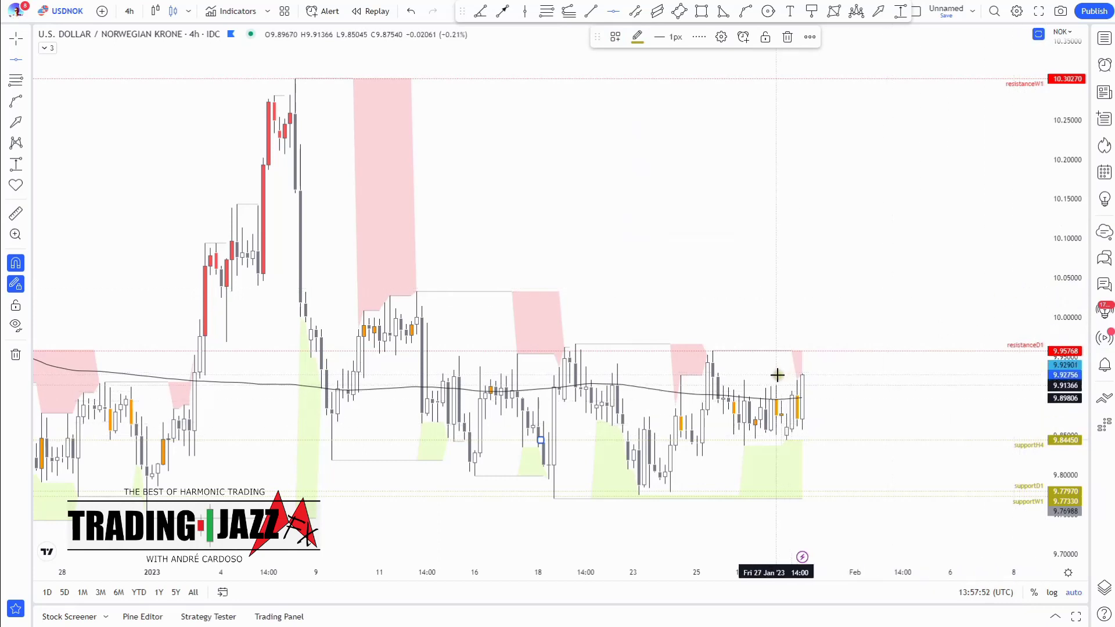
{"action": "left_click", "coordinate": [615, 36]}
{"action": "left_click", "coordinate": [661, 147]}
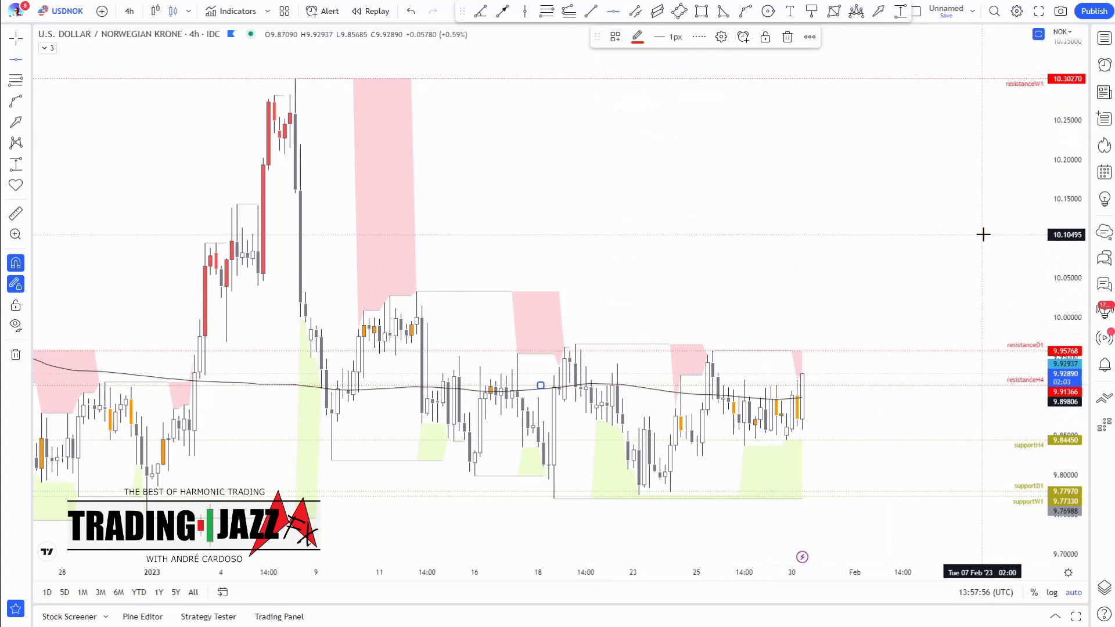
{"action": "left_click", "coordinate": [779, 249]}
{"action": "scroll", "coordinate": [858, 237], "scroll_direction": "down", "scroll_amount": 3}
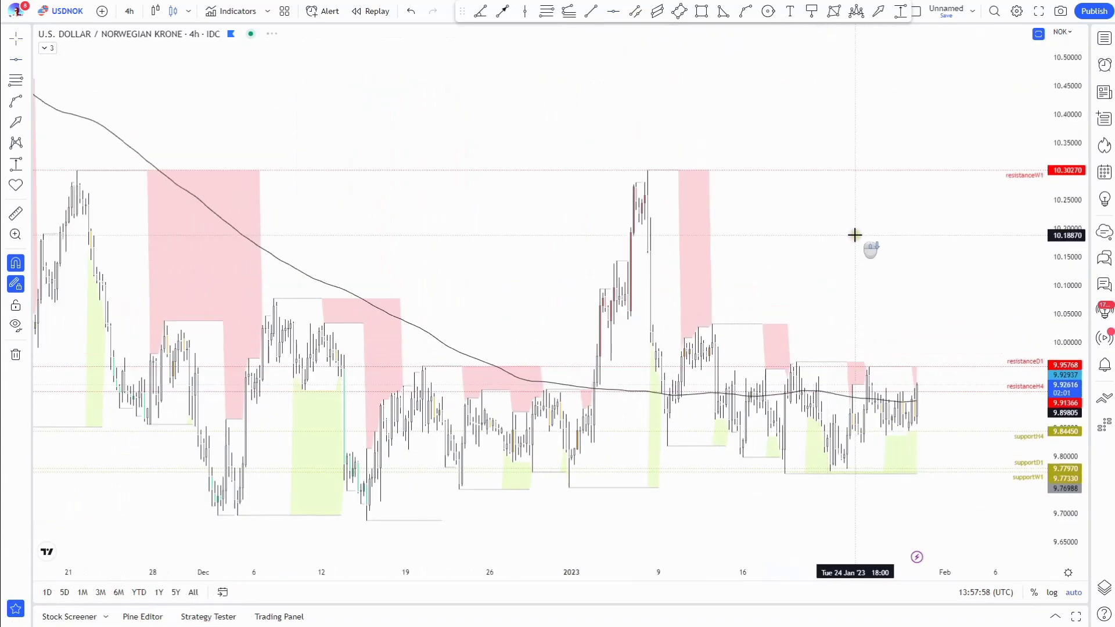
Load USDMXN from the watchlist and set the timeframe to 1 week.
{"action": "left_click", "coordinate": [1107, 41]}
{"action": "left_click", "coordinate": [980, 274]}
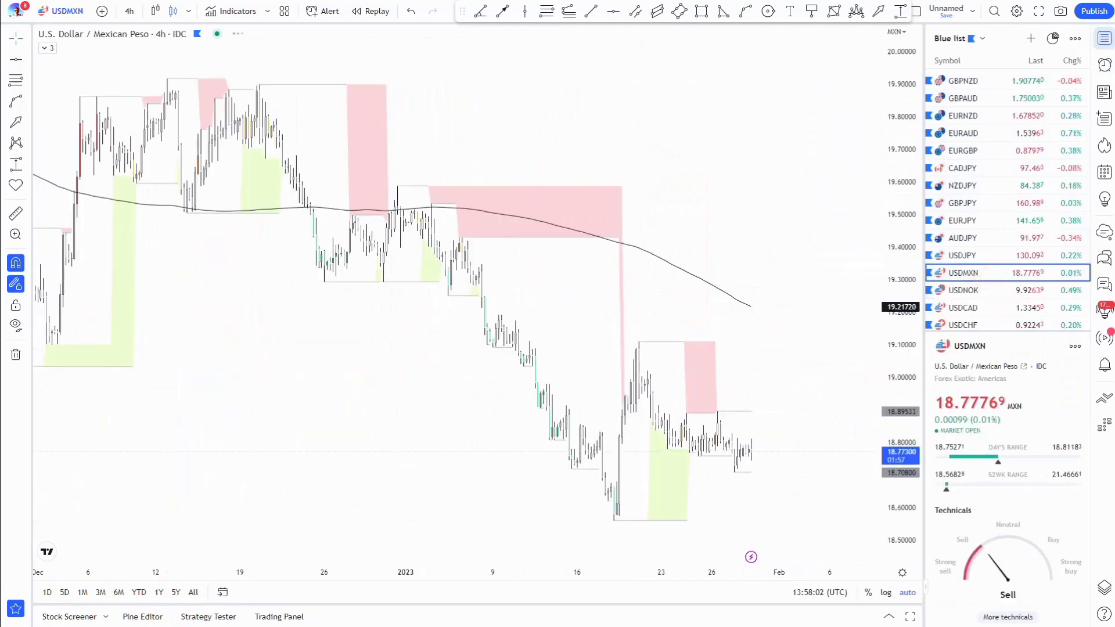
{"action": "left_click", "coordinate": [129, 11]}
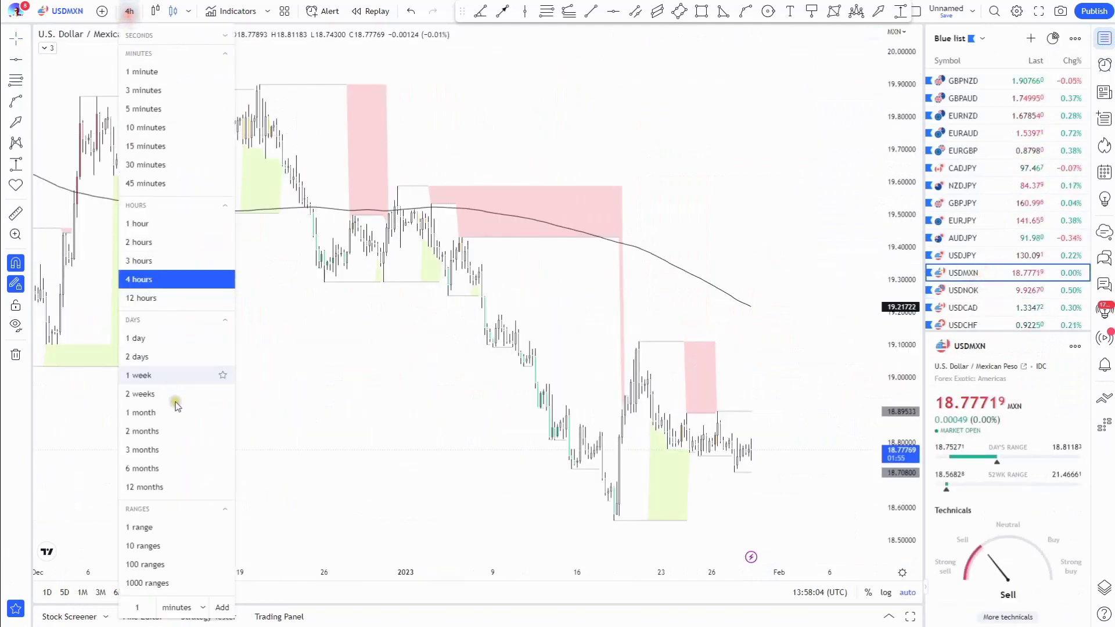
{"action": "left_click", "coordinate": [156, 376]}
{"action": "left_click", "coordinate": [1105, 38]}
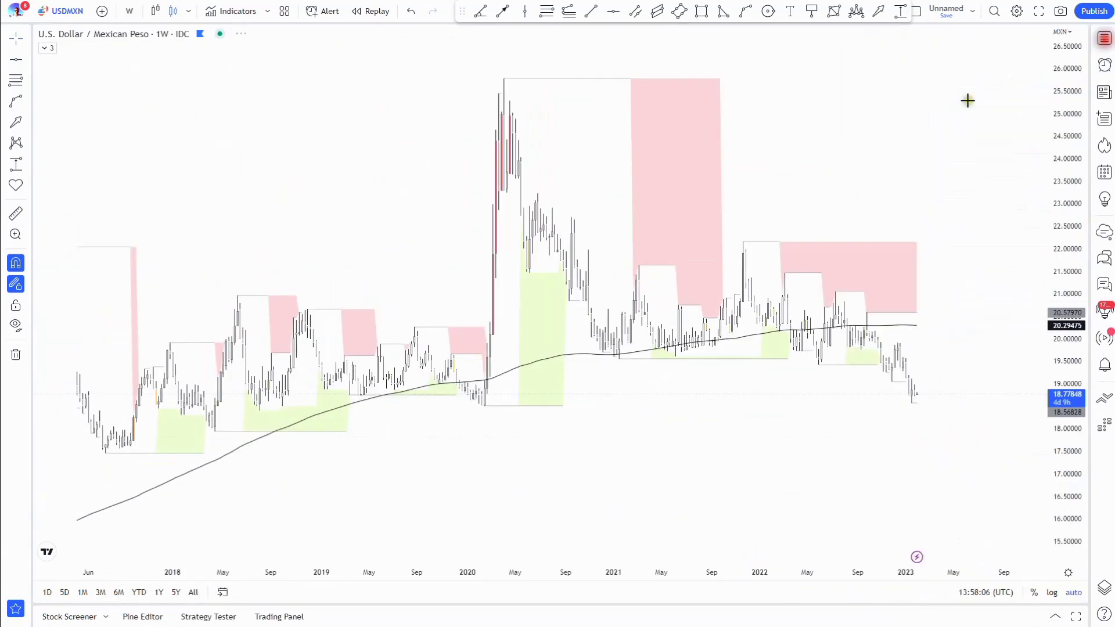
Draw horizontal lines at the mid-2022 high, 21.05360, with the resistanceMN1 template and at 19.91808 with the resistanceW1 template.
{"action": "scroll", "coordinate": [232, 125], "scroll_direction": "down", "scroll_amount": 3}
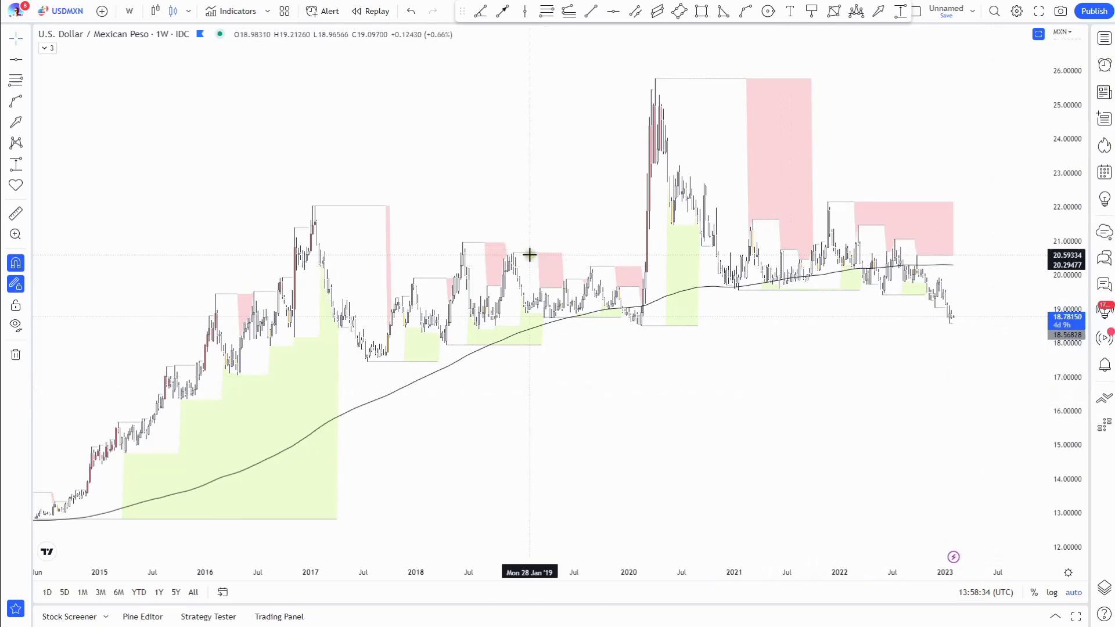
{"action": "scroll", "coordinate": [600, 263], "scroll_direction": "down", "scroll_amount": 5}
{"action": "scroll", "coordinate": [600, 263], "scroll_direction": "down", "scroll_amount": 3}
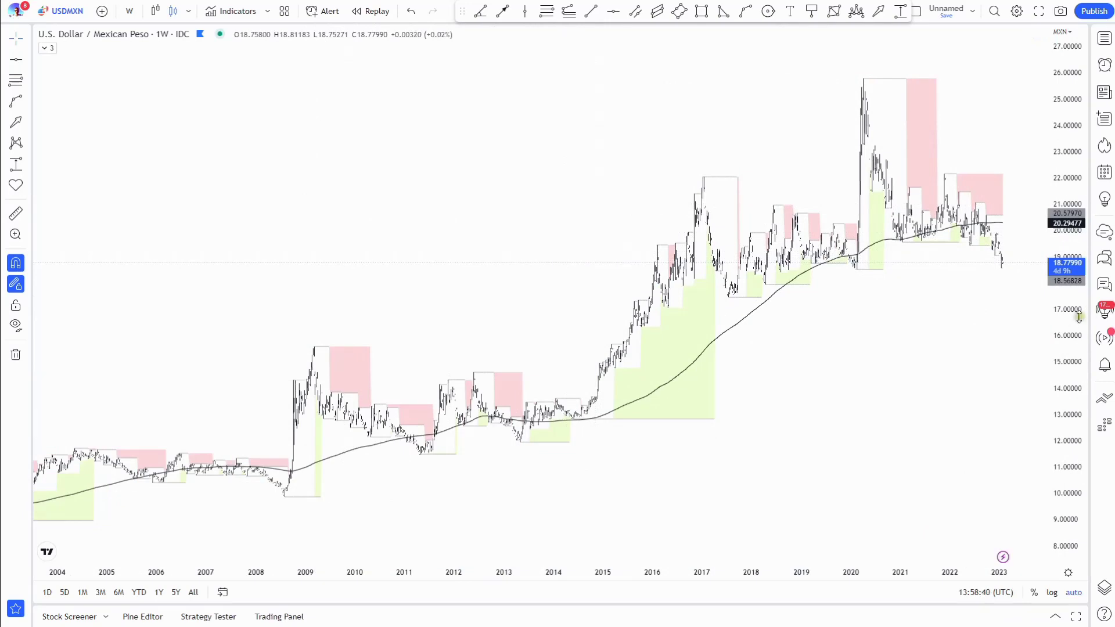
{"action": "left_click", "coordinate": [14, 60]}
{"action": "scroll", "coordinate": [972, 312], "scroll_direction": "up", "scroll_amount": 3}
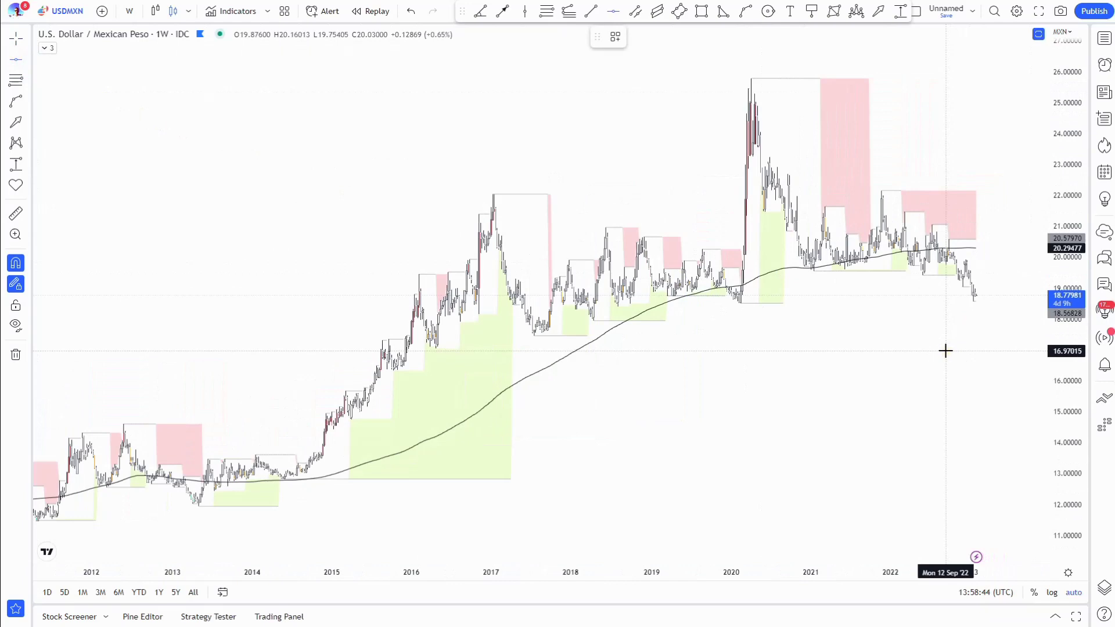
{"action": "left_click", "coordinate": [931, 211]}
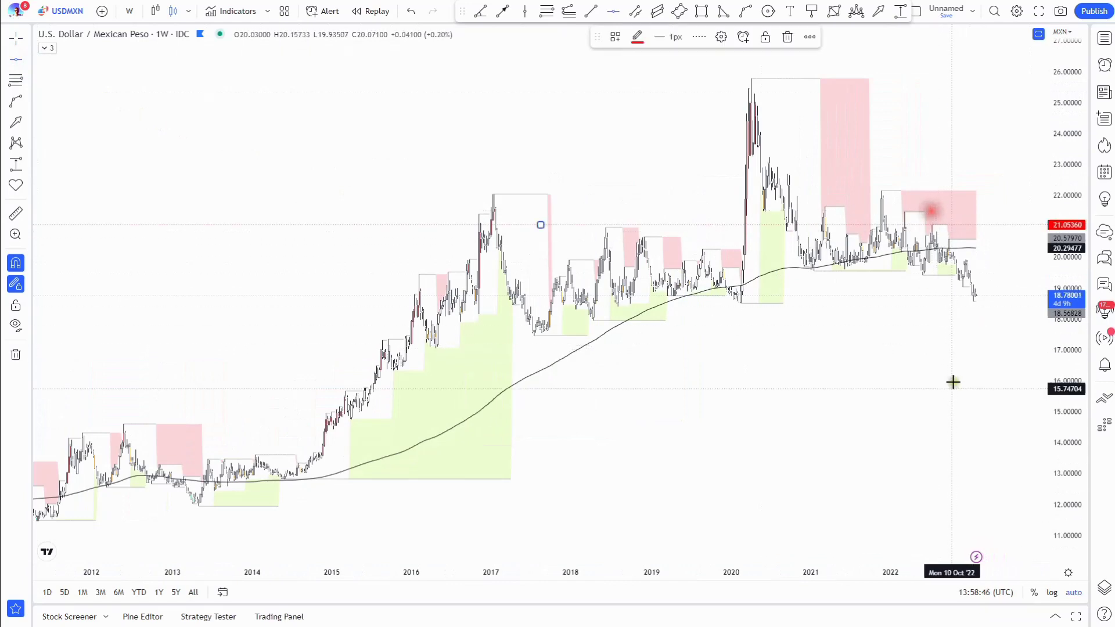
{"action": "left_click", "coordinate": [617, 40]}
{"action": "left_click", "coordinate": [655, 164]}
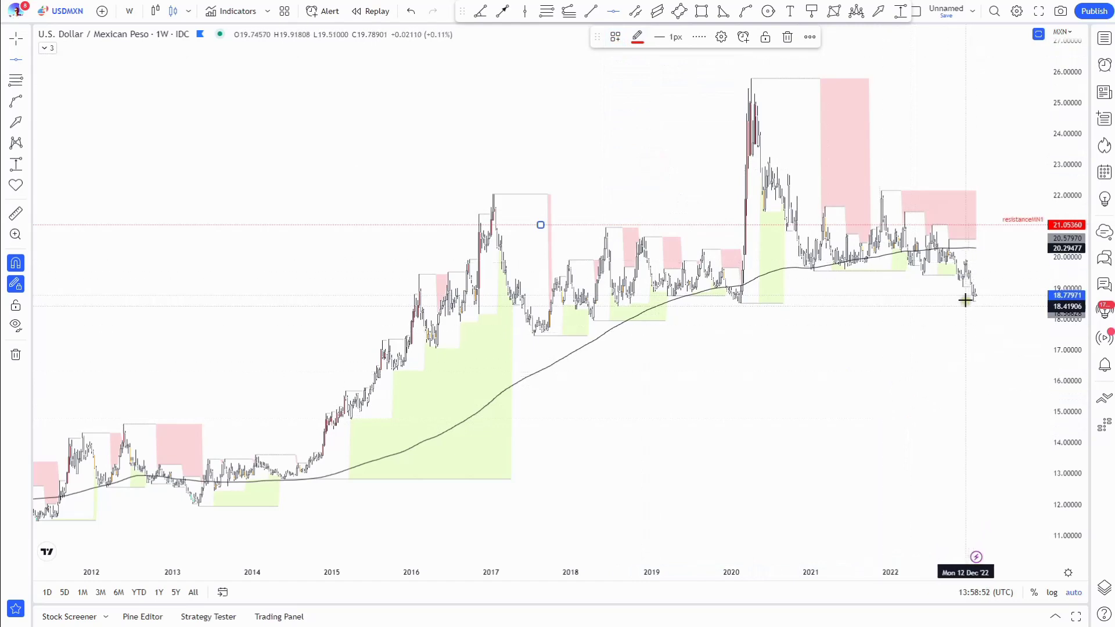
{"action": "scroll", "coordinate": [958, 349], "scroll_direction": "up", "scroll_amount": 6}
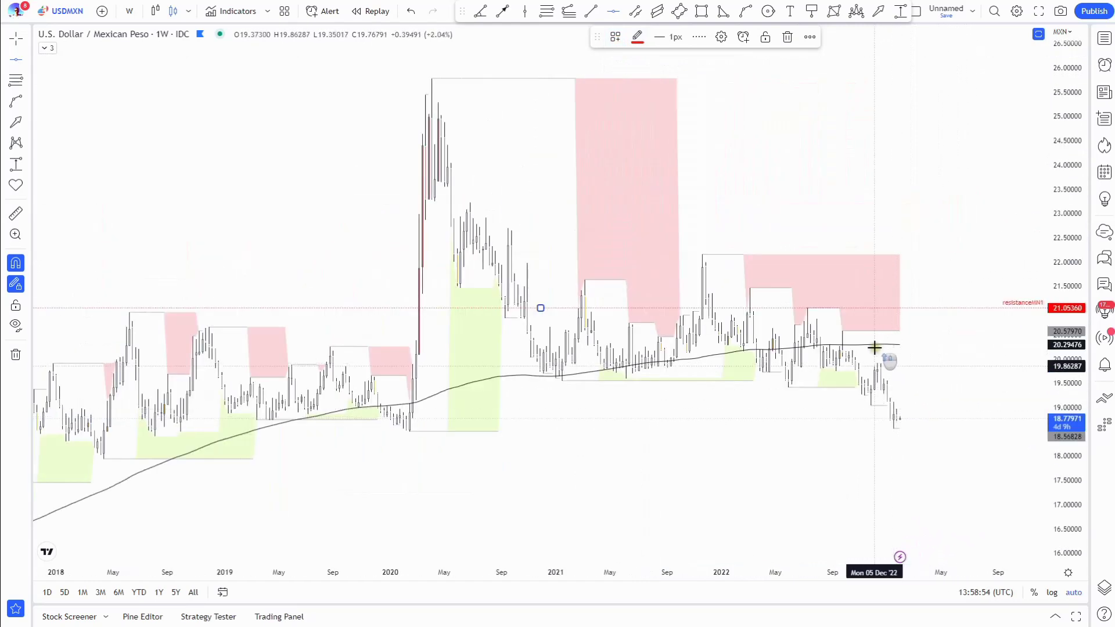
{"action": "left_click", "coordinate": [615, 37]}
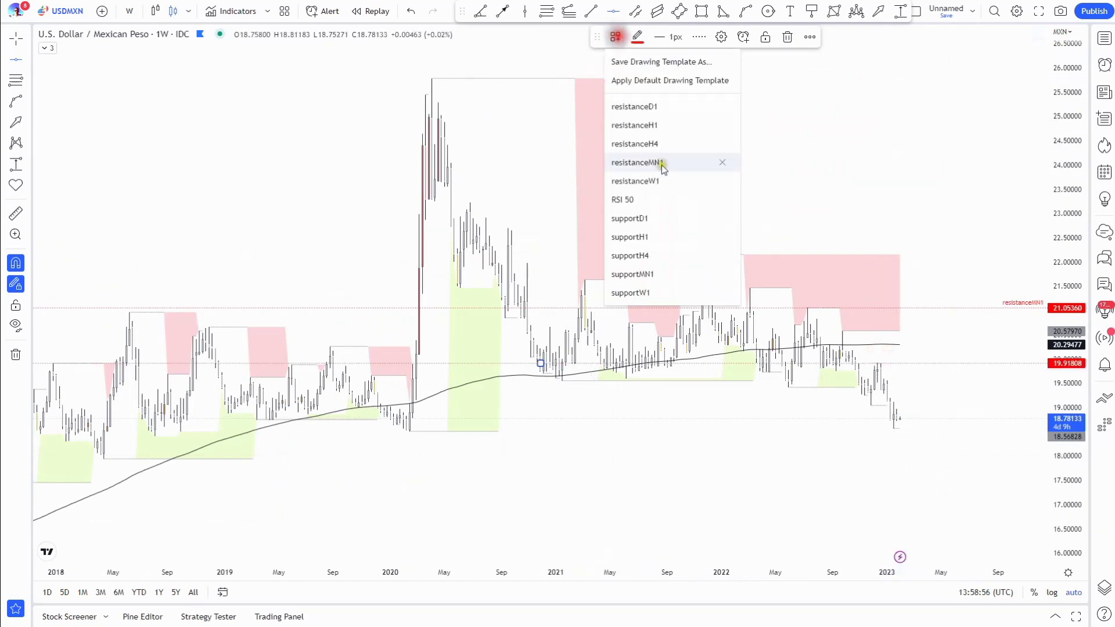
{"action": "left_click", "coordinate": [636, 181]}
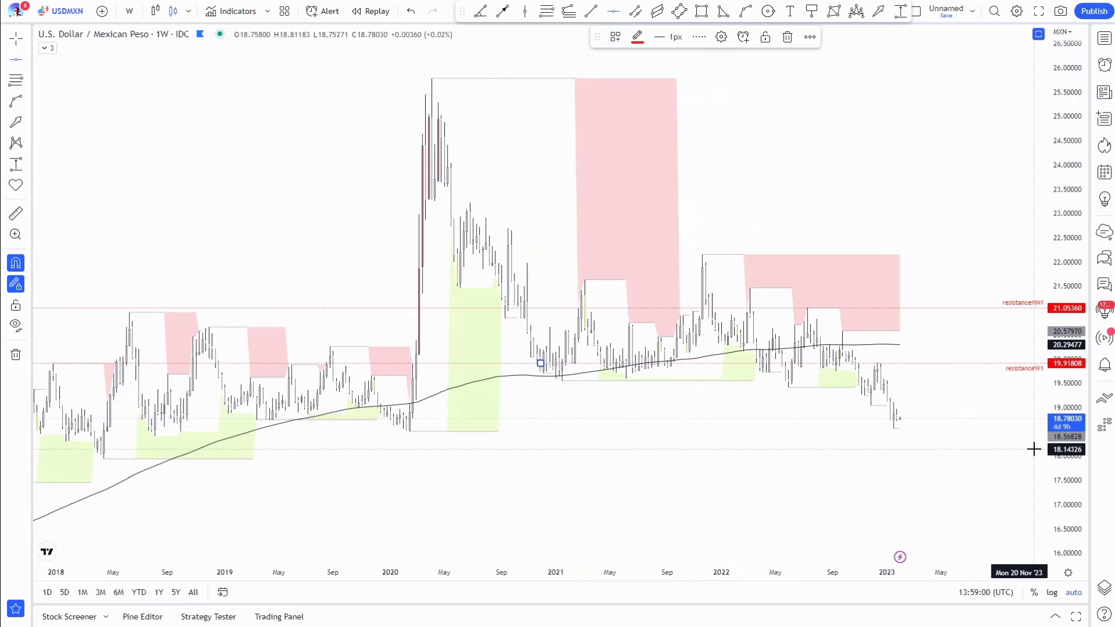
Draw horizontal lines at 19.41449 with the supportMN1 template and at the latest low, 18.56828, with the supportW1 template.
{"action": "left_click_drag", "start_coordinate": [786, 363], "coordinate": [786, 399]}
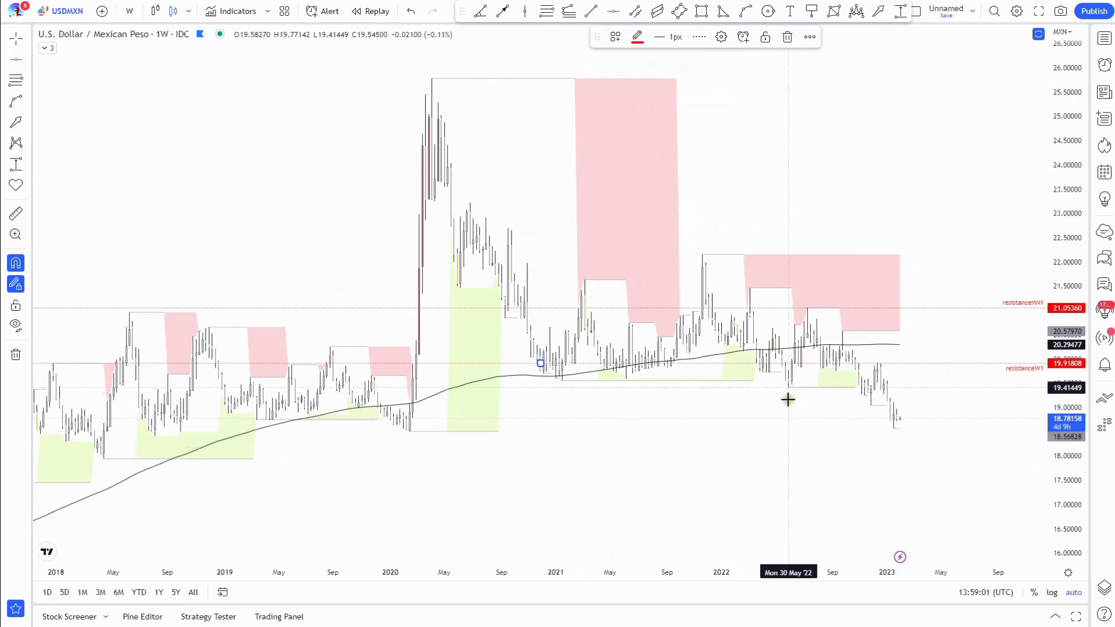
{"action": "left_click", "coordinate": [617, 39]}
{"action": "left_click", "coordinate": [651, 291]}
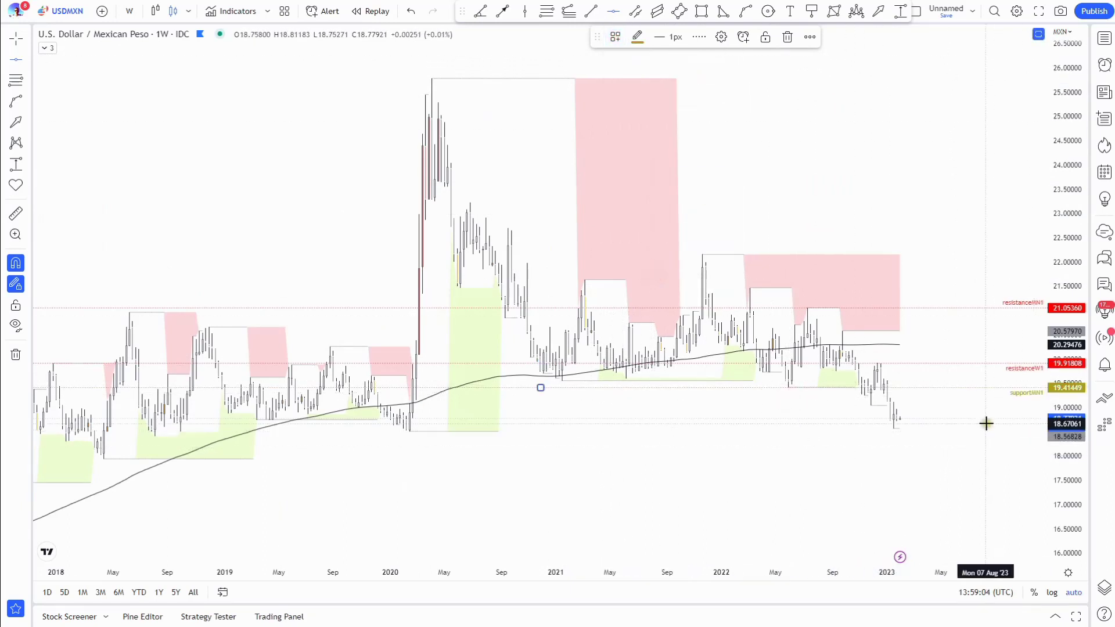
{"action": "left_click", "coordinate": [891, 446]}
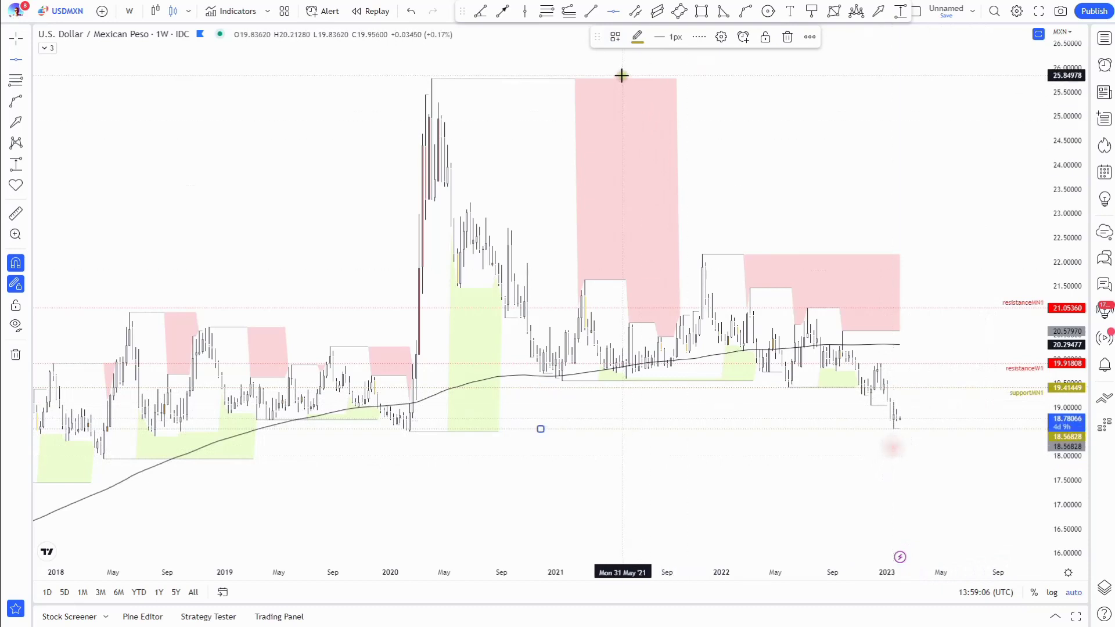
{"action": "left_click", "coordinate": [615, 37]}
{"action": "left_click", "coordinate": [639, 293]}
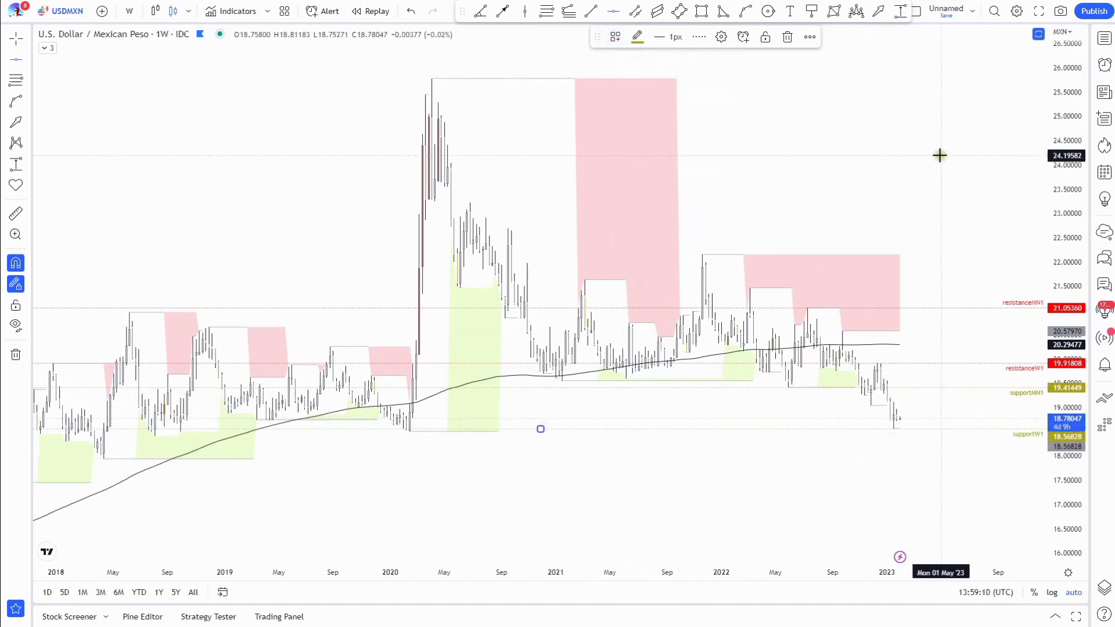
Switch USDMXN to 1 day and draw horizontal lines at 18.56828 with the supportD1 template and at 18.89533 with the resistanceD1 template.
{"action": "left_click", "coordinate": [129, 11]}
{"action": "left_click", "coordinate": [136, 338]}
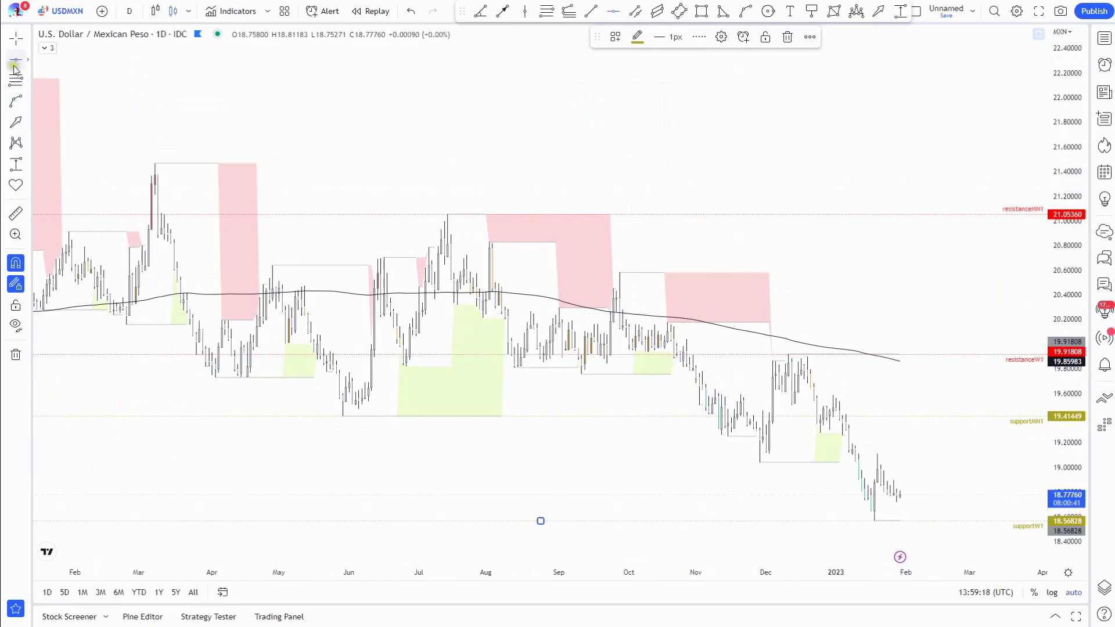
{"action": "left_click", "coordinate": [874, 530]}
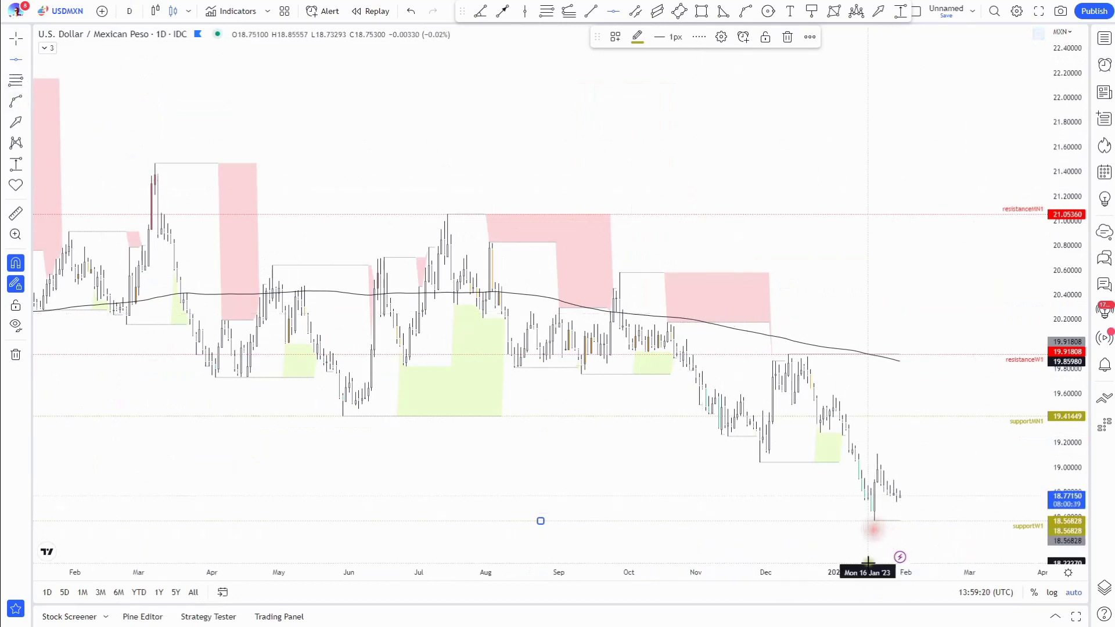
{"action": "left_click", "coordinate": [616, 37]}
{"action": "left_click", "coordinate": [663, 217]}
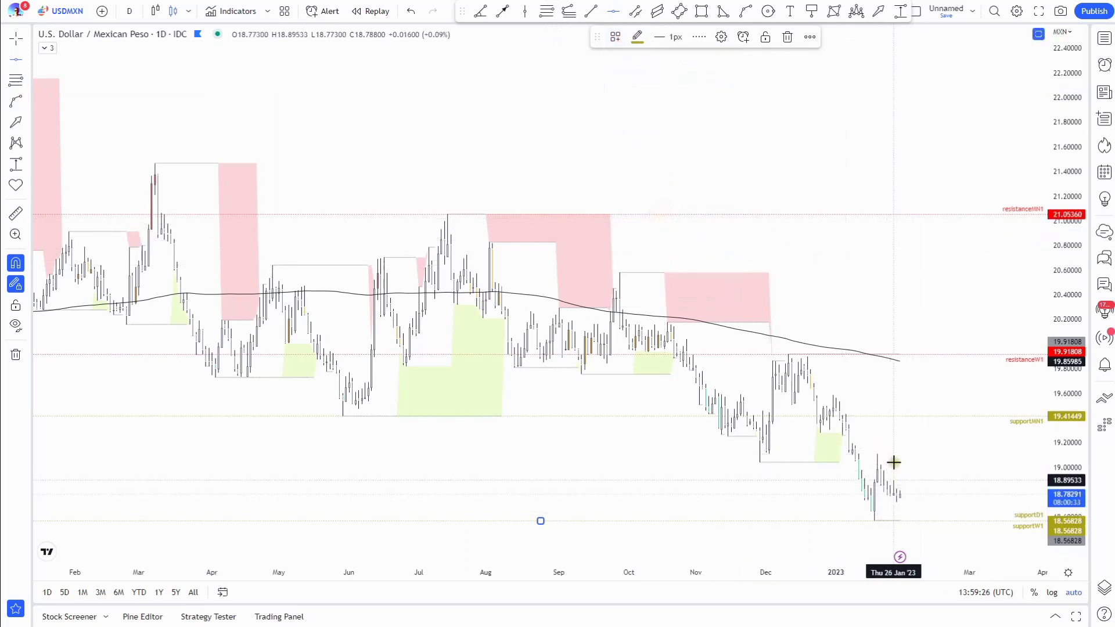
{"action": "left_click", "coordinate": [616, 37]}
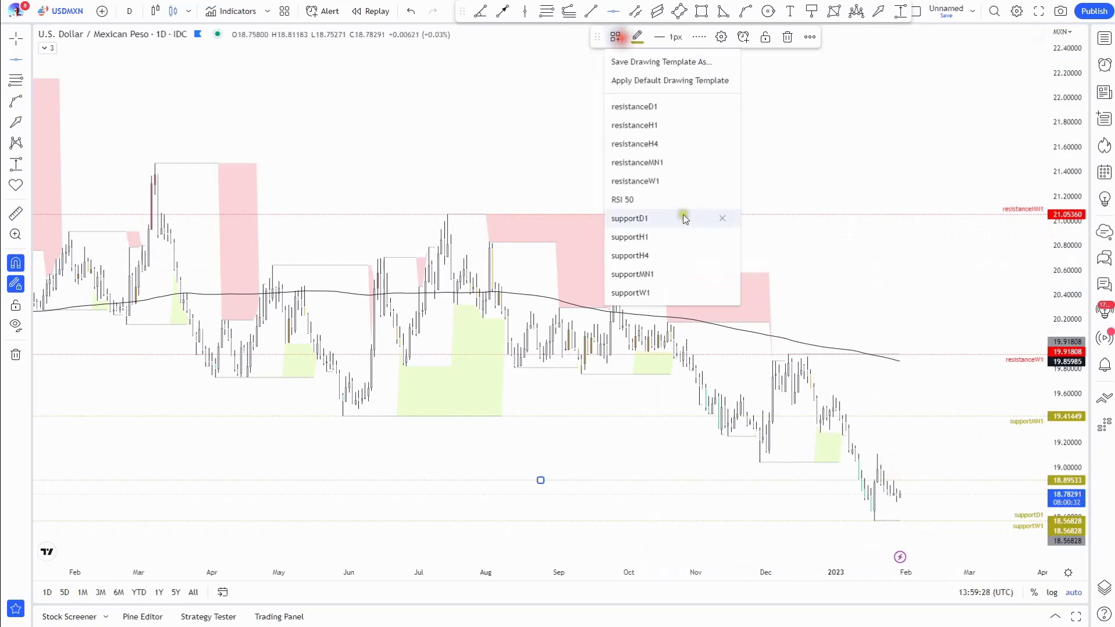
{"action": "left_click", "coordinate": [656, 107]}
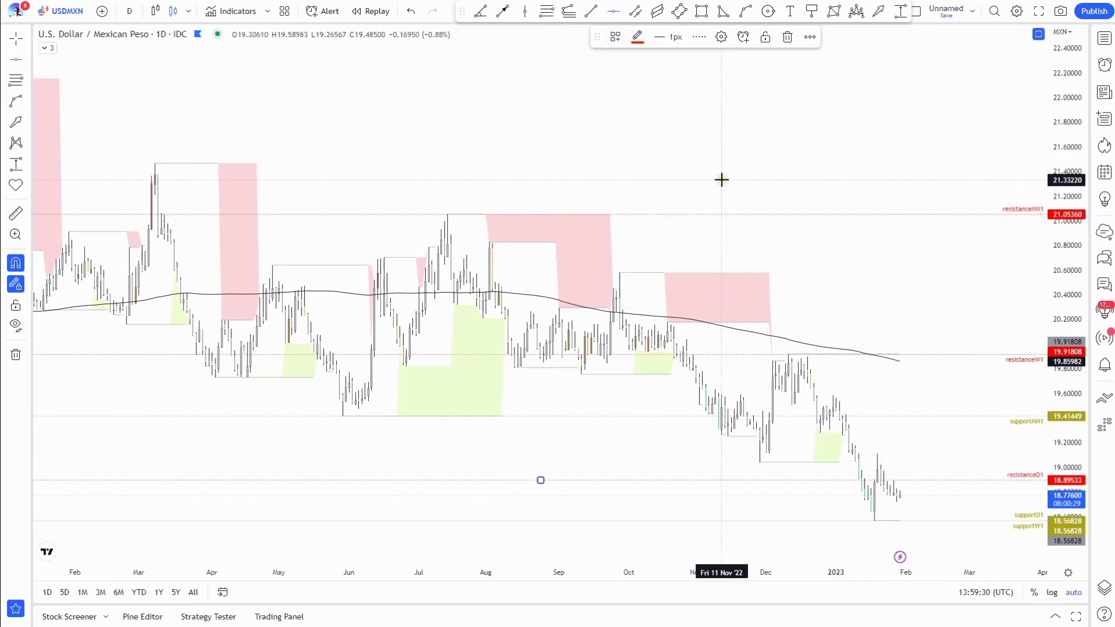
Switch to 4 hours and draw horizontal lines at 18.70800 with the supportH4 template and at 18.82849 with the resistanceH4 template.
{"action": "left_click", "coordinate": [129, 11]}
{"action": "left_click", "coordinate": [139, 279]}
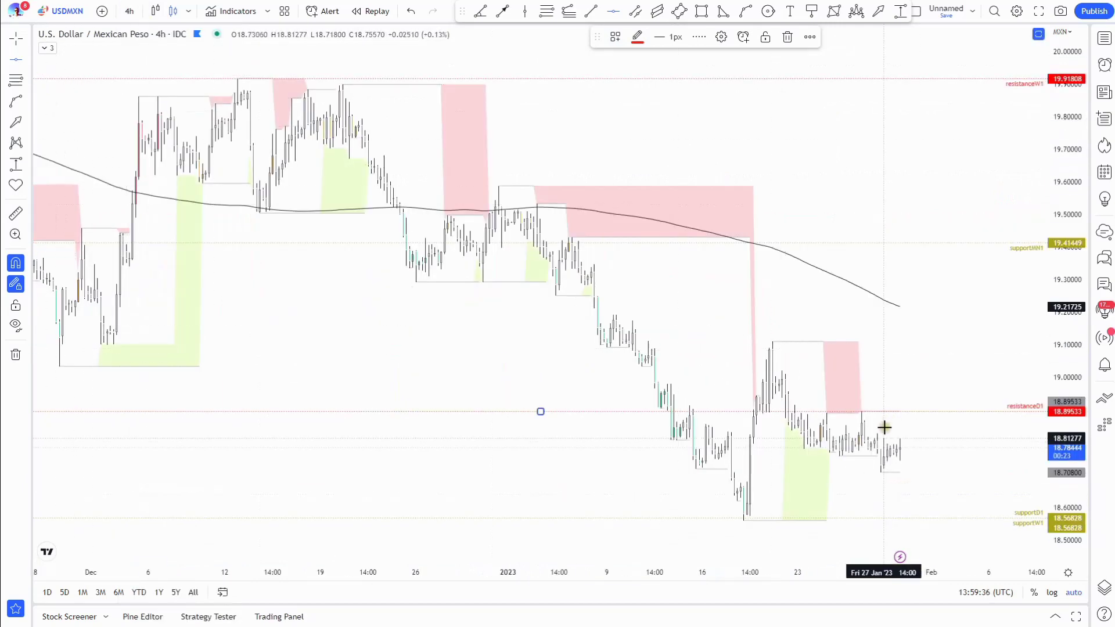
{"action": "left_click", "coordinate": [879, 486]}
{"action": "left_click", "coordinate": [615, 37]}
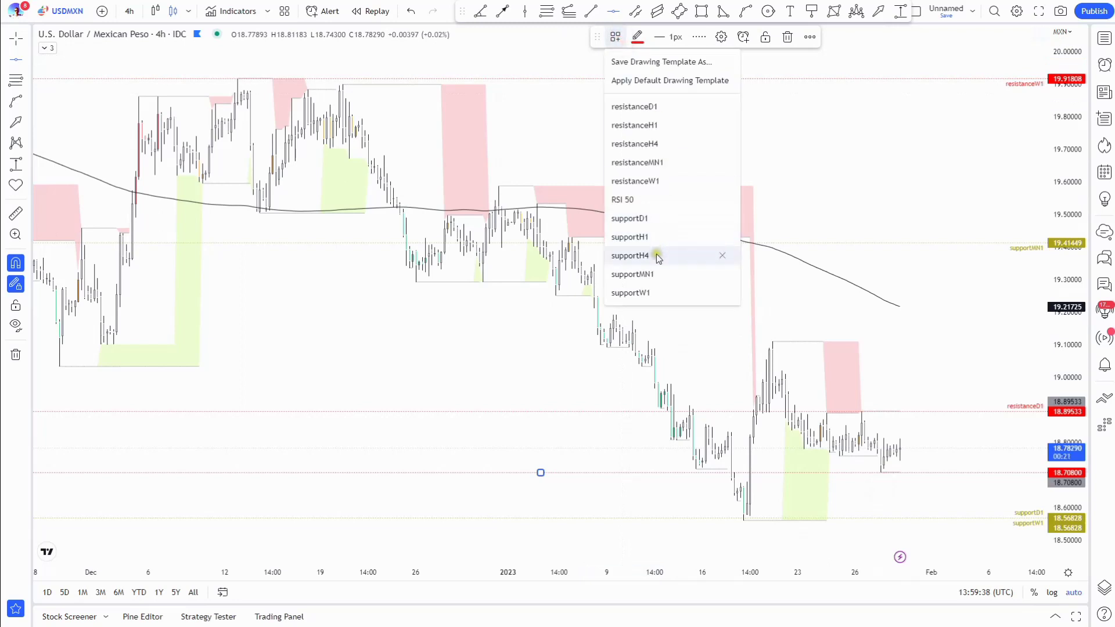
{"action": "left_click", "coordinate": [630, 256]}
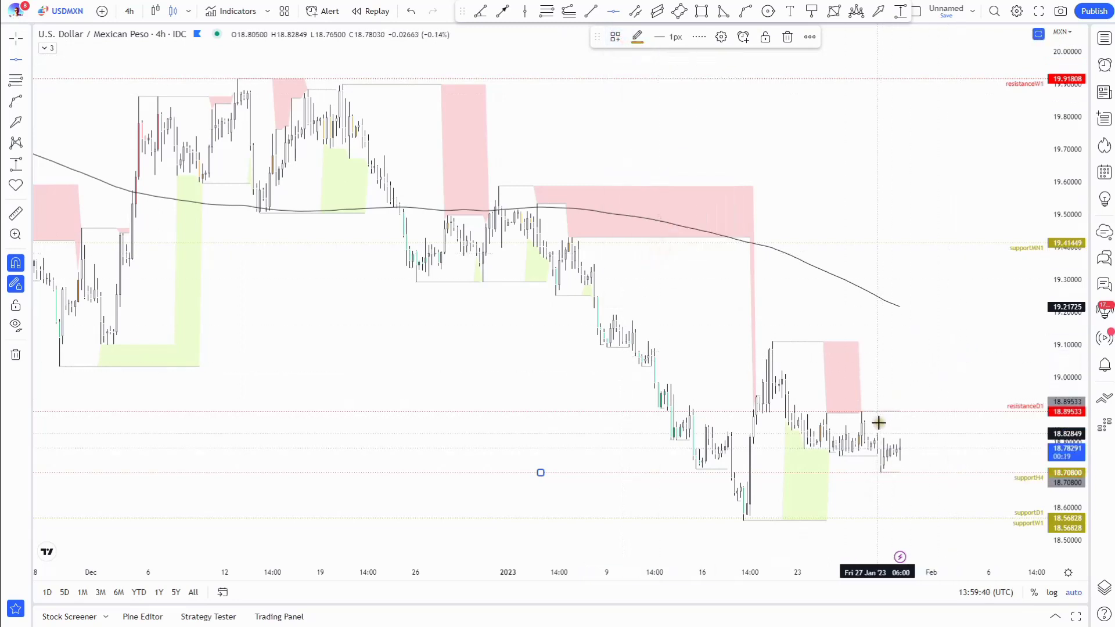
{"action": "left_click", "coordinate": [615, 36]}
{"action": "left_click", "coordinate": [676, 145]}
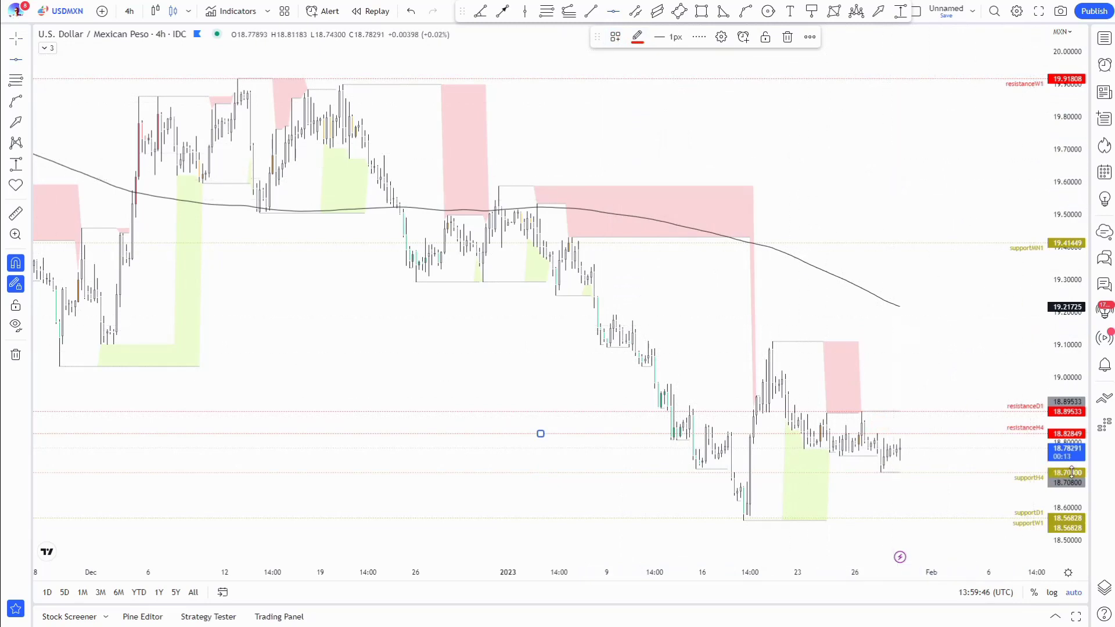
{"action": "left_click_drag", "start_coordinate": [779, 164], "coordinate": [791, 163]}
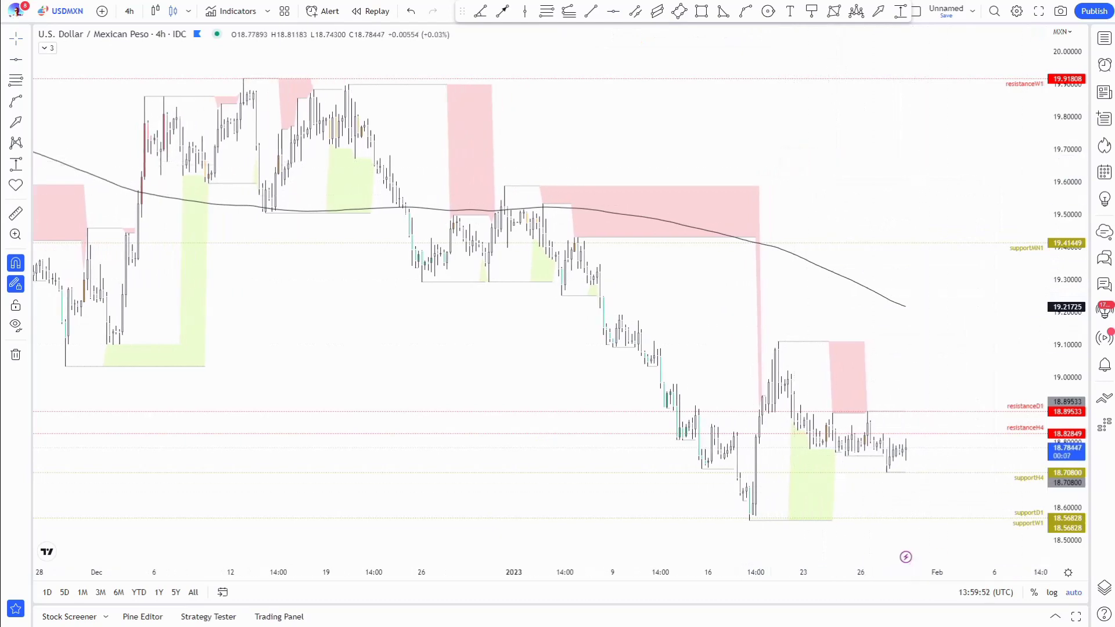
Load USDJPY from the watchlist and set the chart interval to 1 week.
{"action": "left_click", "coordinate": [1106, 38]}
{"action": "key", "text": "Up"}
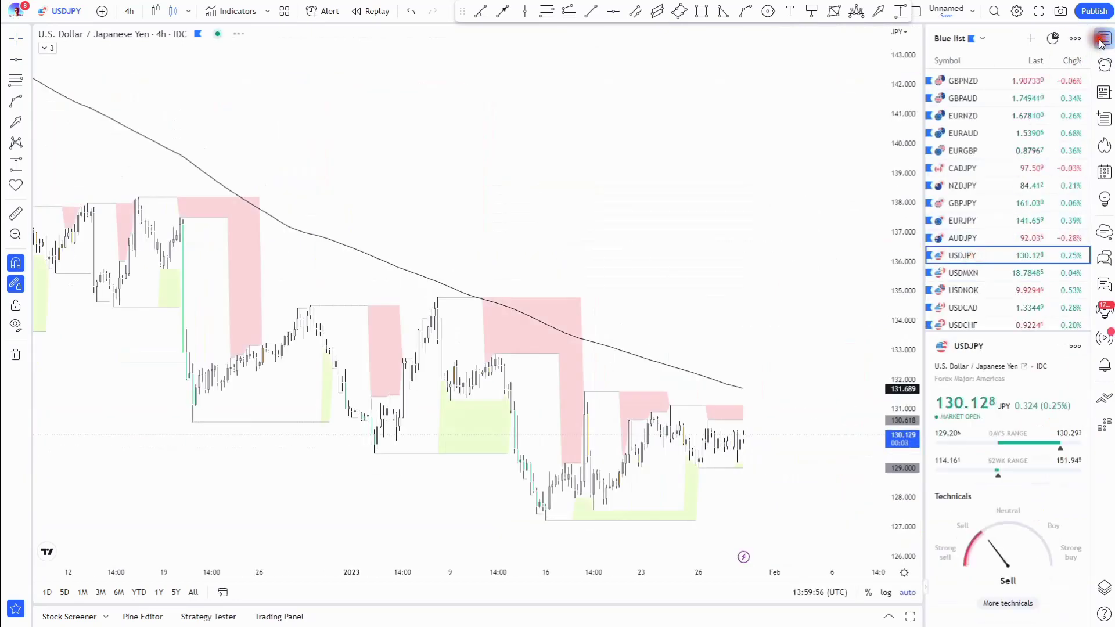
{"action": "left_click", "coordinate": [1103, 40]}
{"action": "left_click", "coordinate": [129, 11]}
{"action": "left_click", "coordinate": [154, 377]}
Draw horizontal lines at the 2022 high, 151.945, with the resistanceMN1 template and at 108.723 with the supportMN1 template.
{"action": "left_click", "coordinate": [17, 61]}
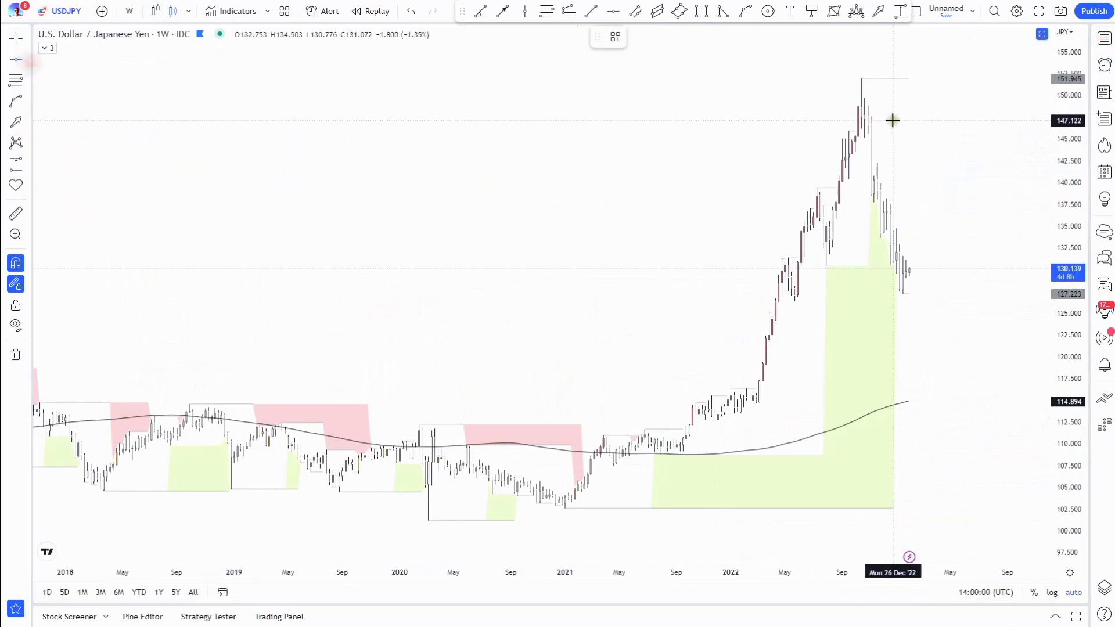
{"action": "left_click", "coordinate": [861, 59]}
{"action": "left_click", "coordinate": [615, 37]}
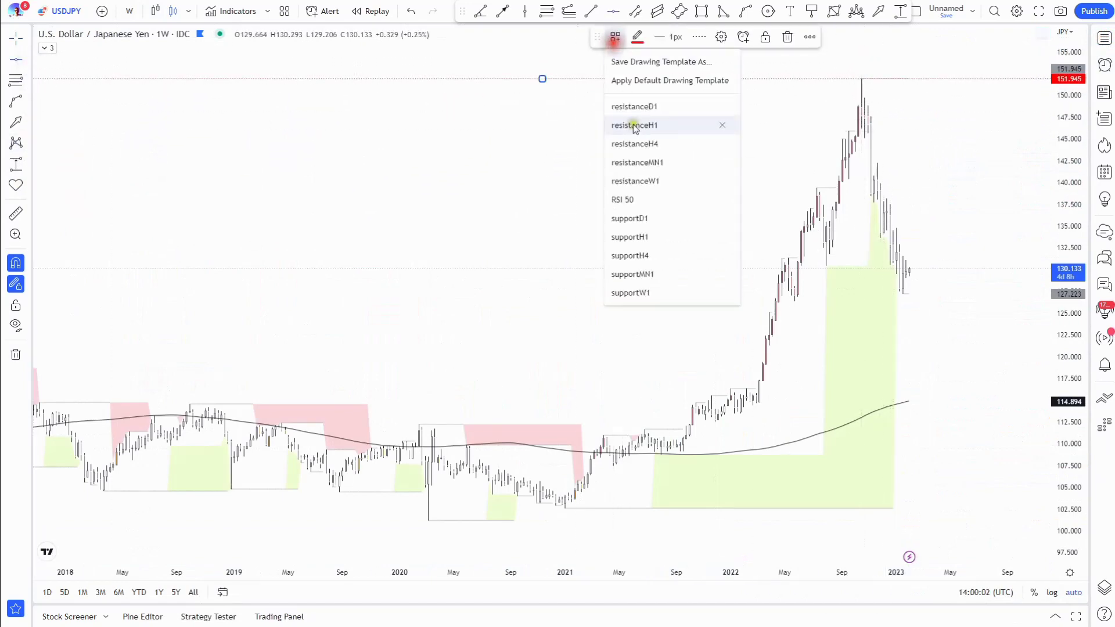
{"action": "left_click", "coordinate": [654, 163]}
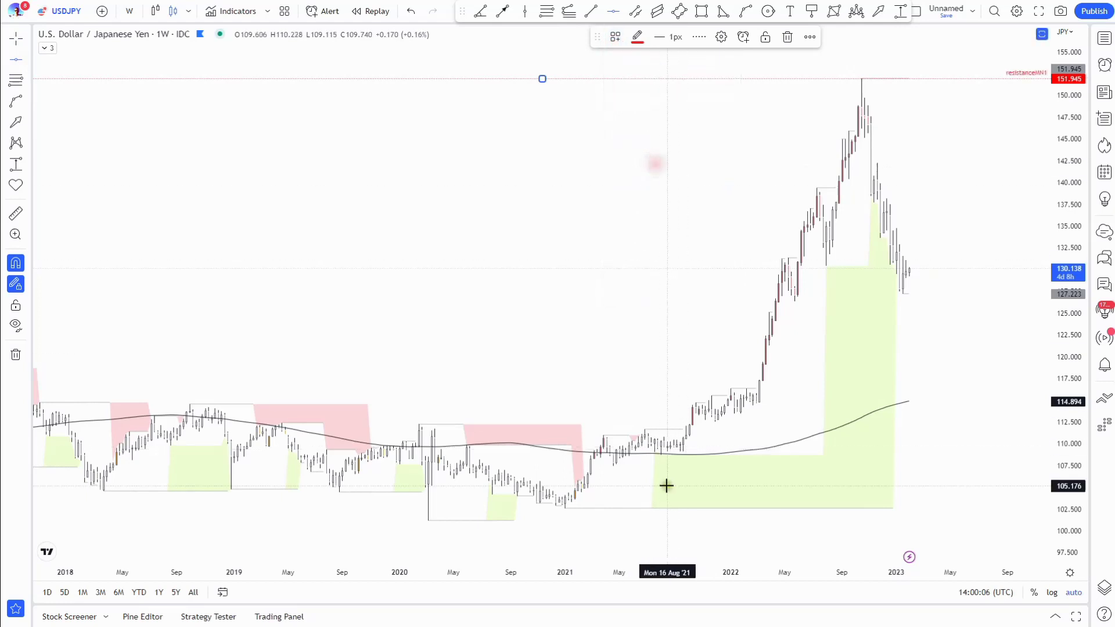
{"action": "left_click", "coordinate": [660, 475]}
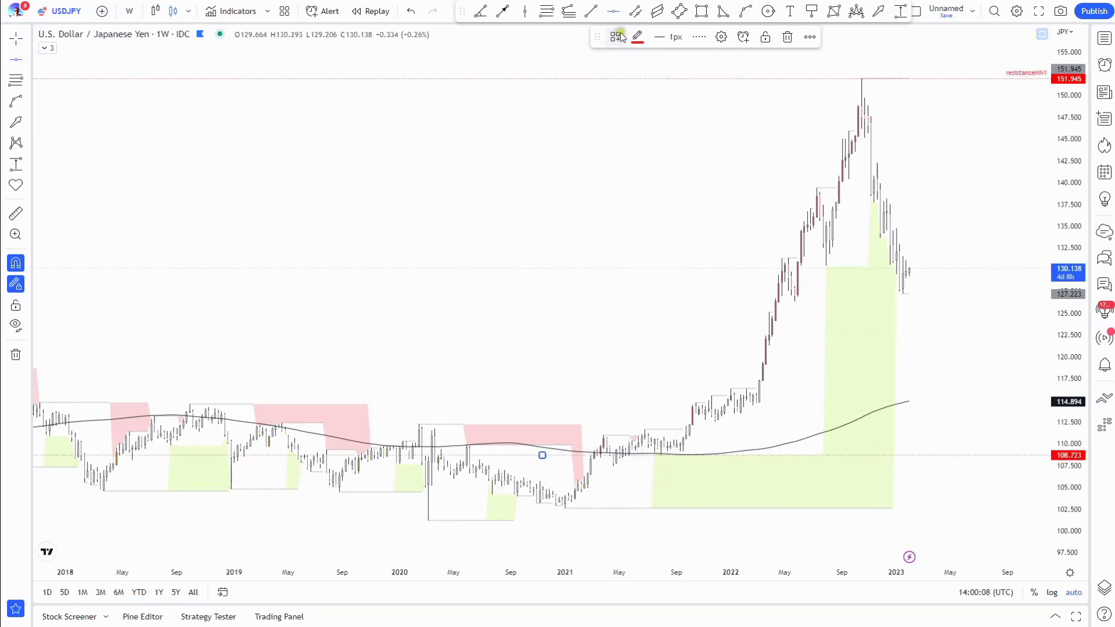
{"action": "left_click", "coordinate": [617, 36]}
{"action": "left_click", "coordinate": [653, 276]}
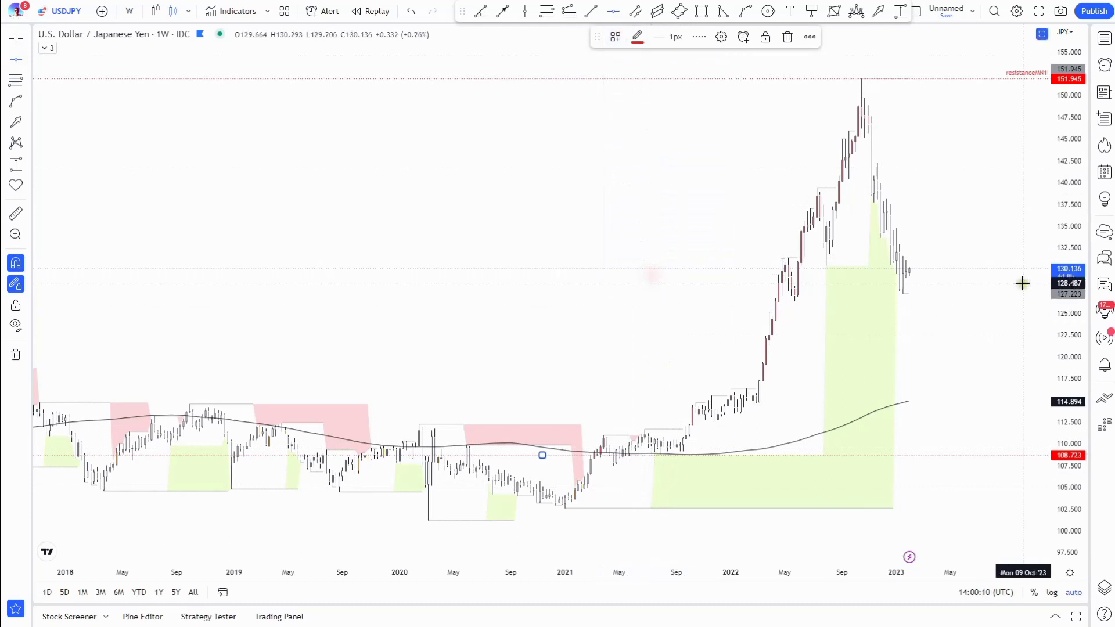
Draw horizontal lines at the latest low, 127.223, with the supportW1 template and at 151.945 with the resistanceW1 template.
{"action": "left_click", "coordinate": [903, 308]}
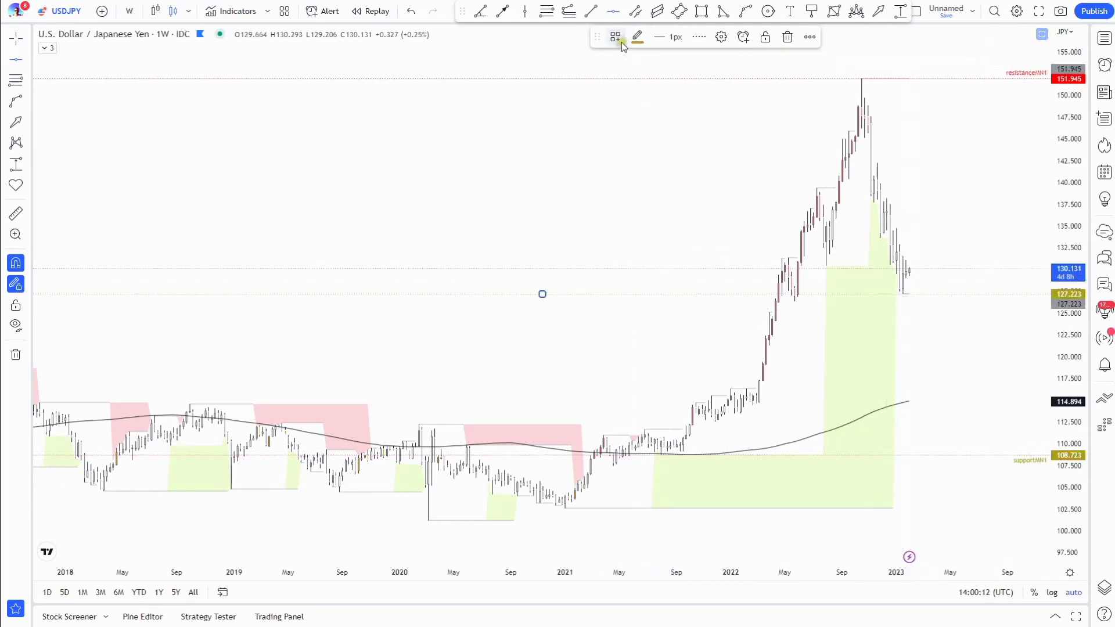
{"action": "left_click", "coordinate": [615, 36]}
{"action": "left_click", "coordinate": [660, 292]}
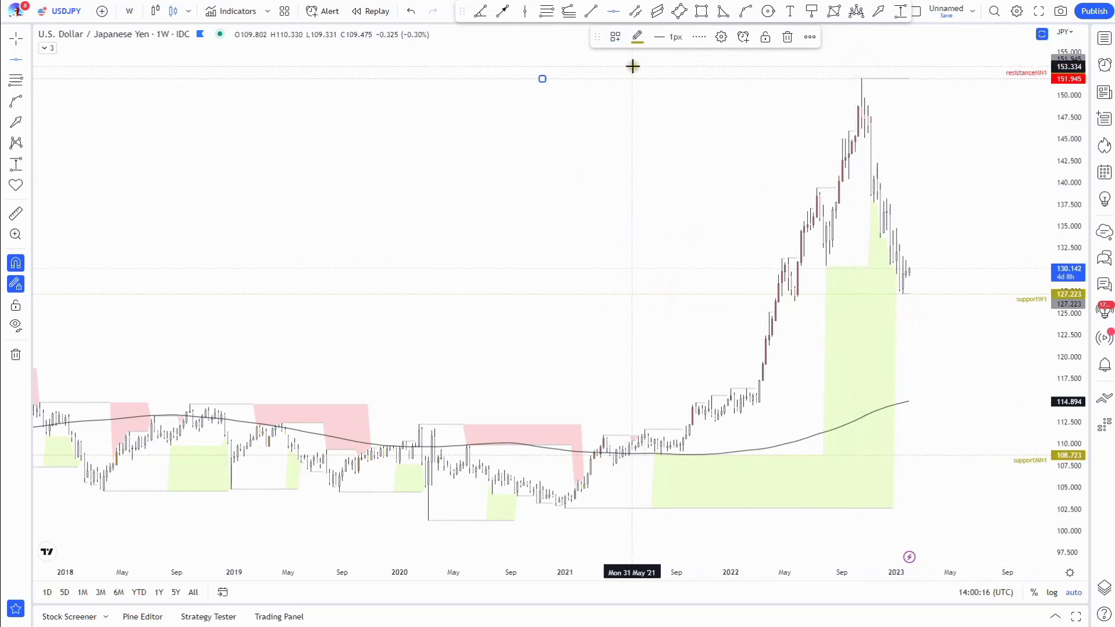
{"action": "left_click", "coordinate": [616, 36]}
{"action": "left_click", "coordinate": [661, 189]}
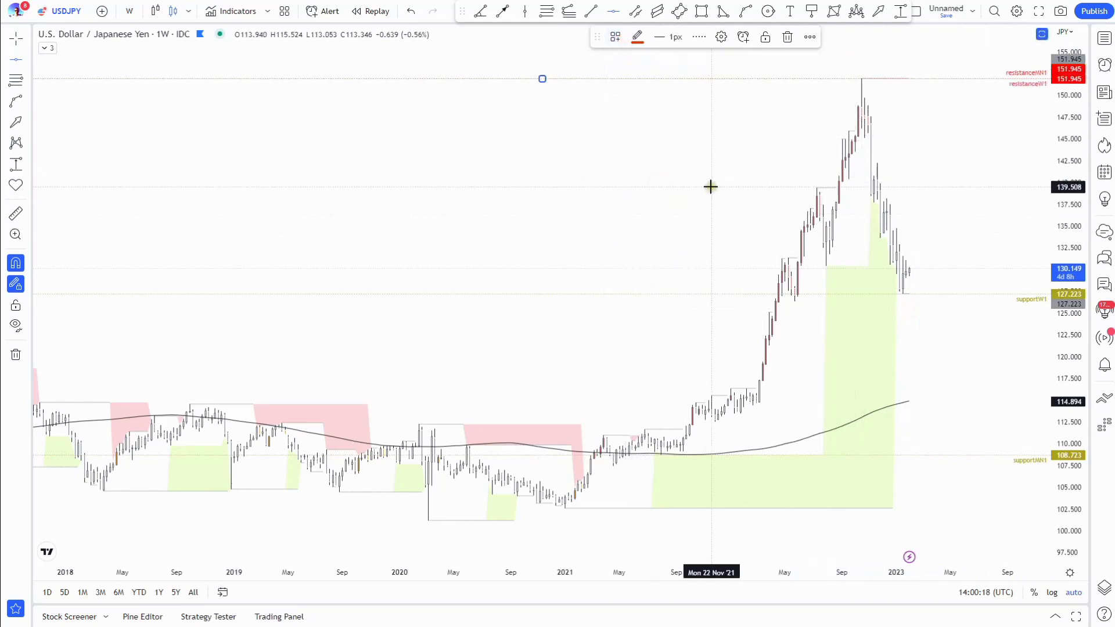
Switch the USDJPY chart to the 1 day interval.
{"action": "left_click", "coordinate": [130, 13]}
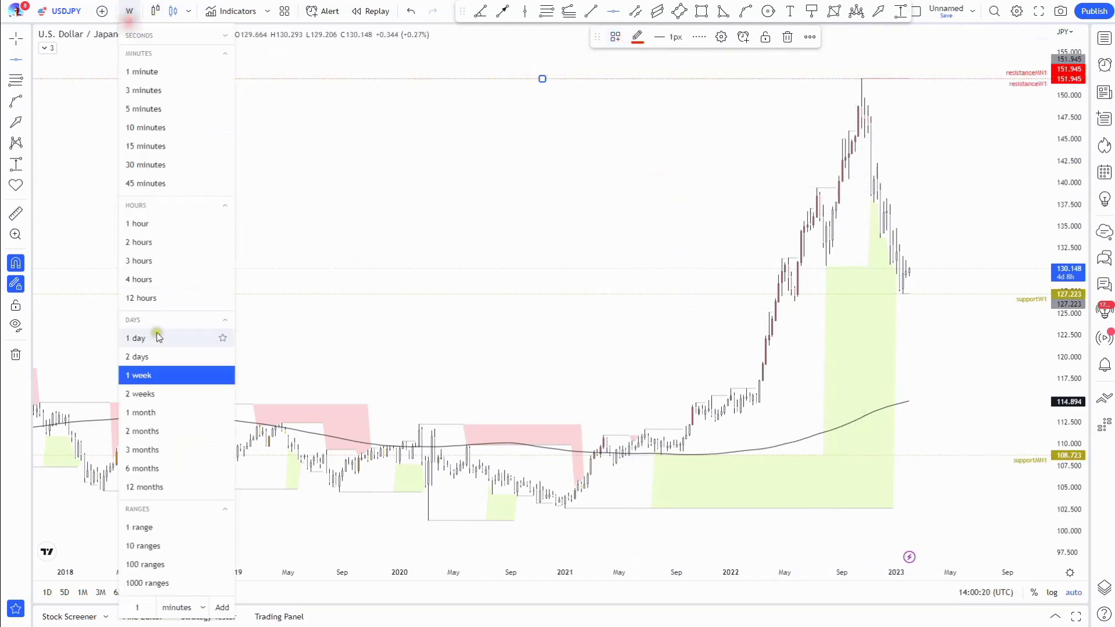
{"action": "left_click", "coordinate": [156, 332]}
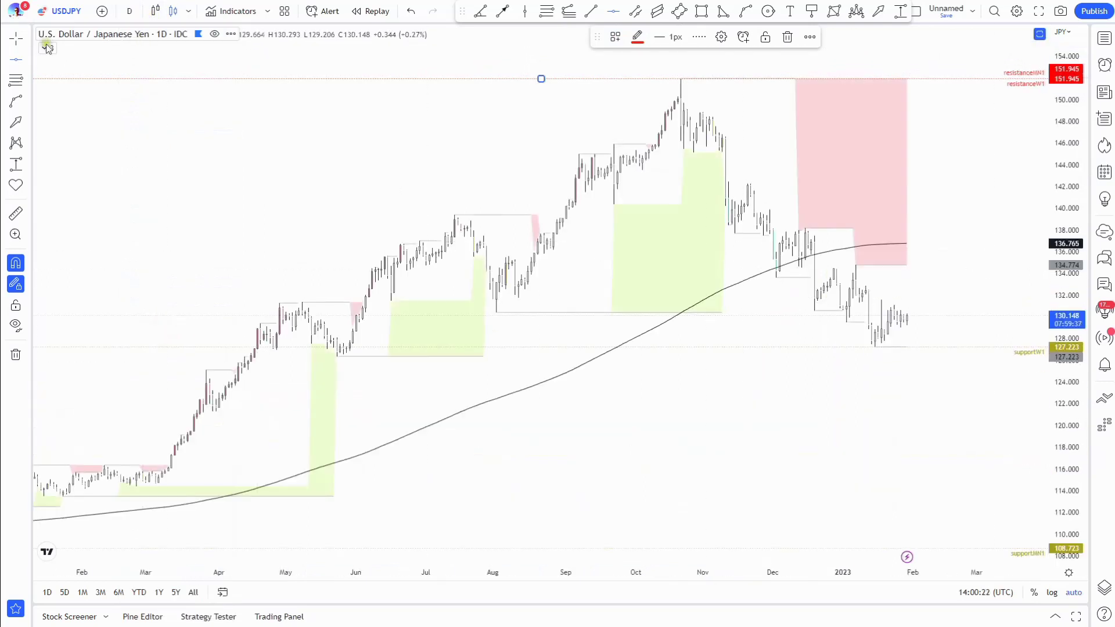
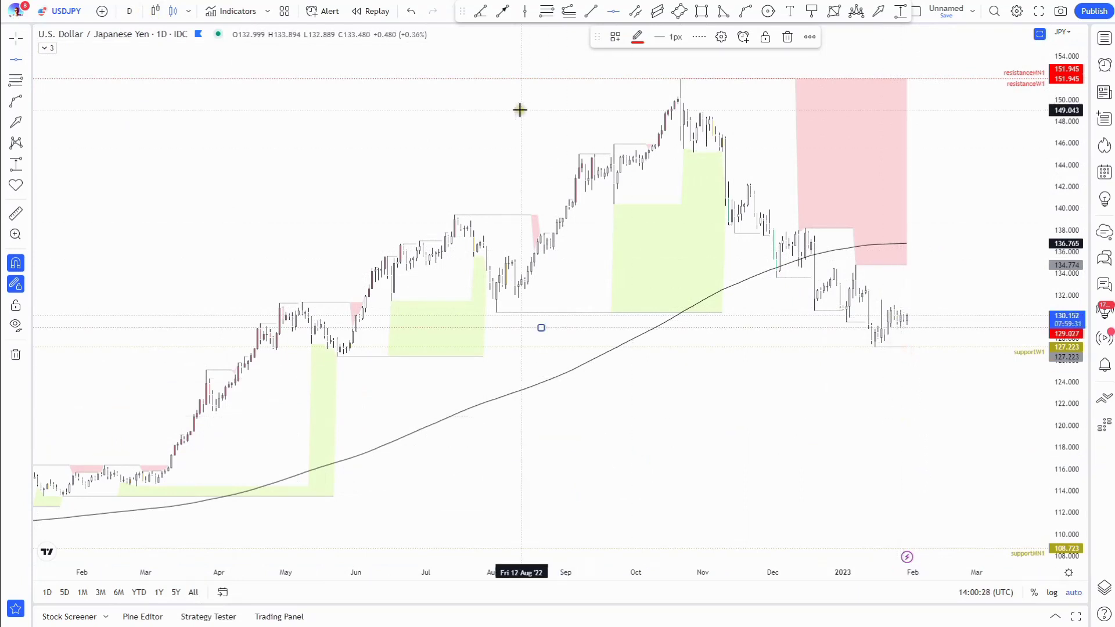
Mark the USDJPY daily levels with horizontal lines: supportD1 template at 129.027 and resistanceD1 template at 131.117.
{"action": "left_click", "coordinate": [615, 36]}
{"action": "left_click", "coordinate": [646, 218]}
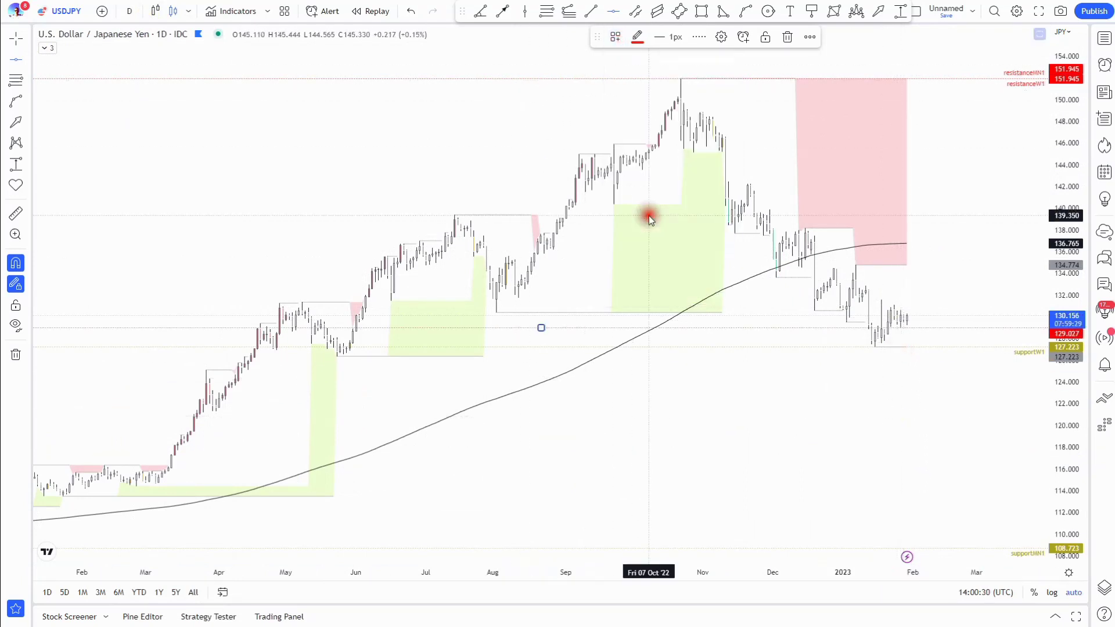
{"action": "left_click", "coordinate": [615, 36]}
{"action": "left_click", "coordinate": [648, 105]}
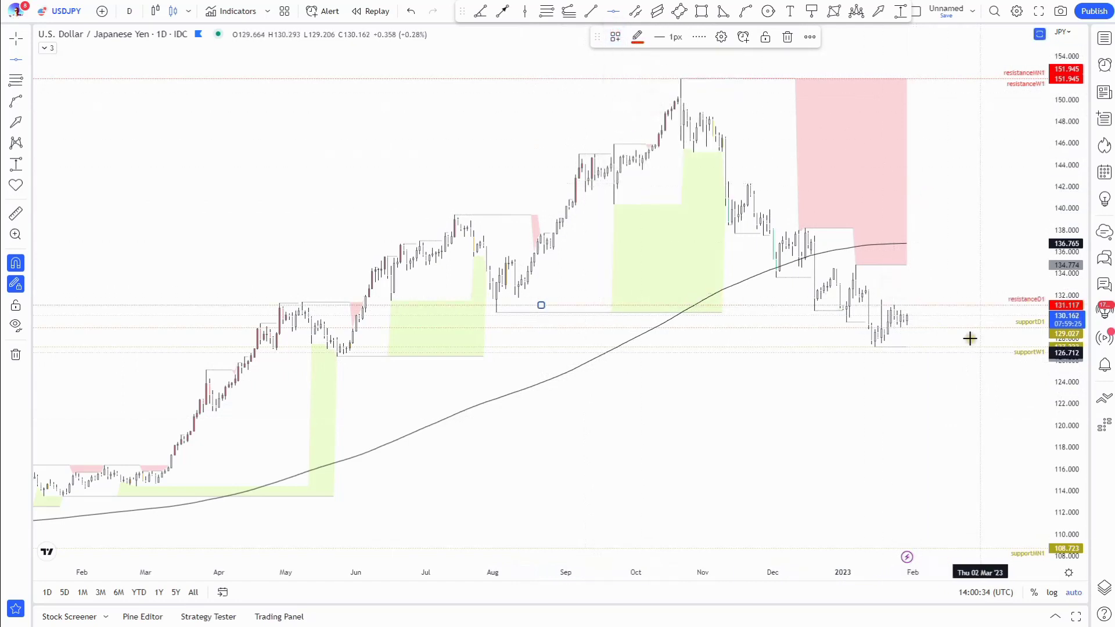
Switch the chart to the 4-hour timeframe and align the supportD1 label below its line.
{"action": "left_click", "coordinate": [129, 11]}
{"action": "left_click", "coordinate": [164, 280]}
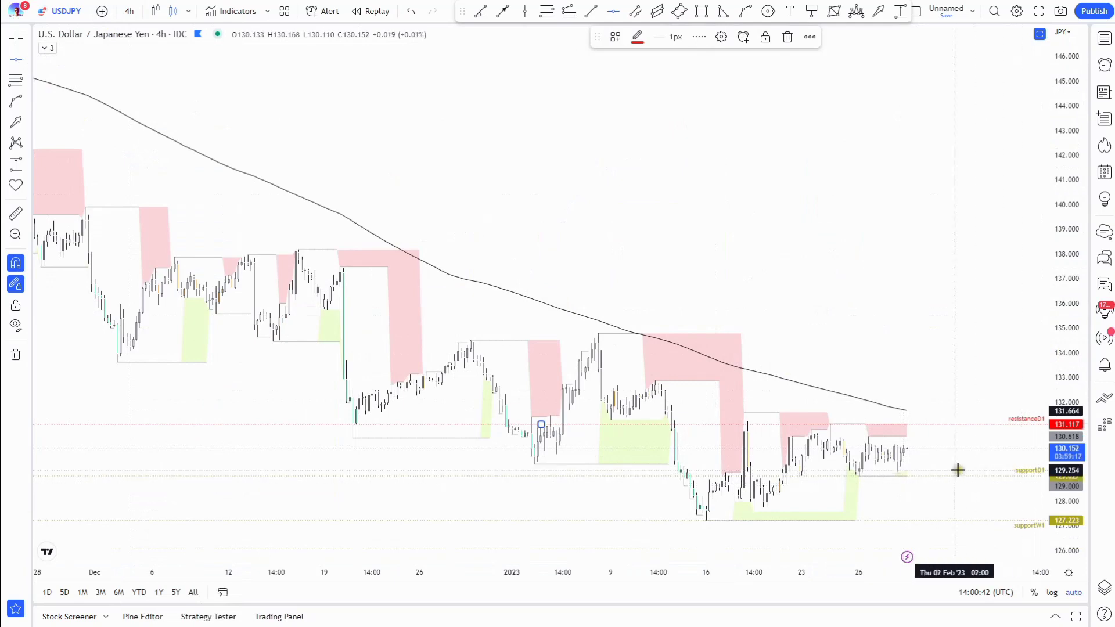
{"action": "double_click", "coordinate": [1029, 474]}
{"action": "left_click", "coordinate": [537, 377]}
{"action": "left_click", "coordinate": [542, 433]}
Add a horizontal line at 129.180 with the supportH4 template and align its label above the line.
{"action": "left_click", "coordinate": [16, 61]}
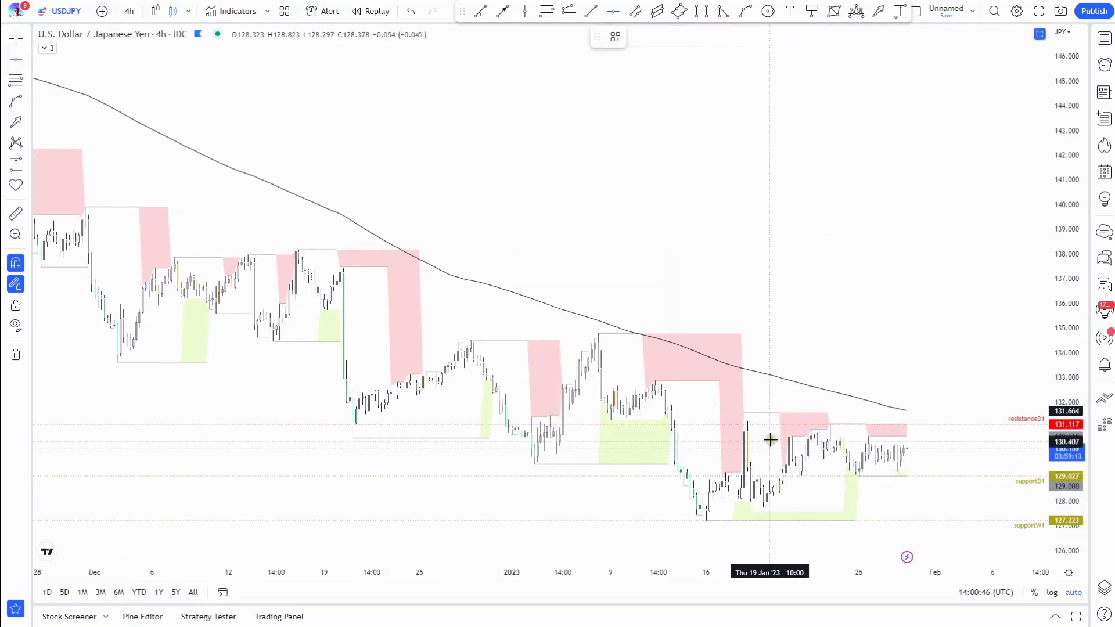
{"action": "left_click", "coordinate": [897, 487]}
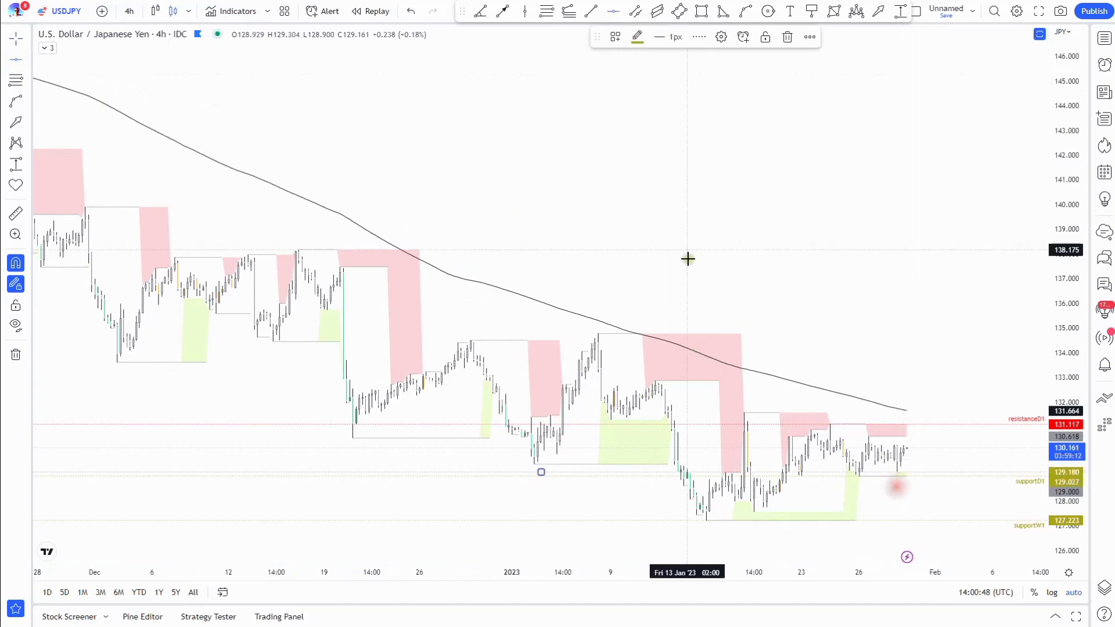
{"action": "left_click", "coordinate": [616, 37]}
{"action": "left_click", "coordinate": [647, 256]}
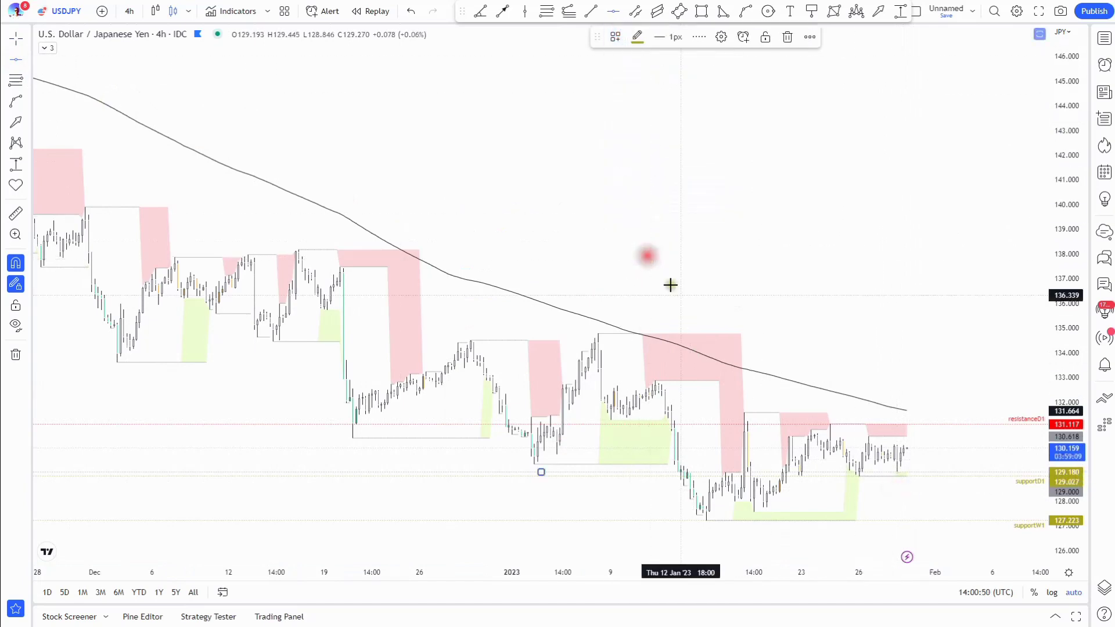
{"action": "left_click", "coordinate": [616, 37]}
{"action": "left_click", "coordinate": [720, 37]}
{"action": "left_click", "coordinate": [543, 400]}
{"action": "left_click", "coordinate": [643, 421]}
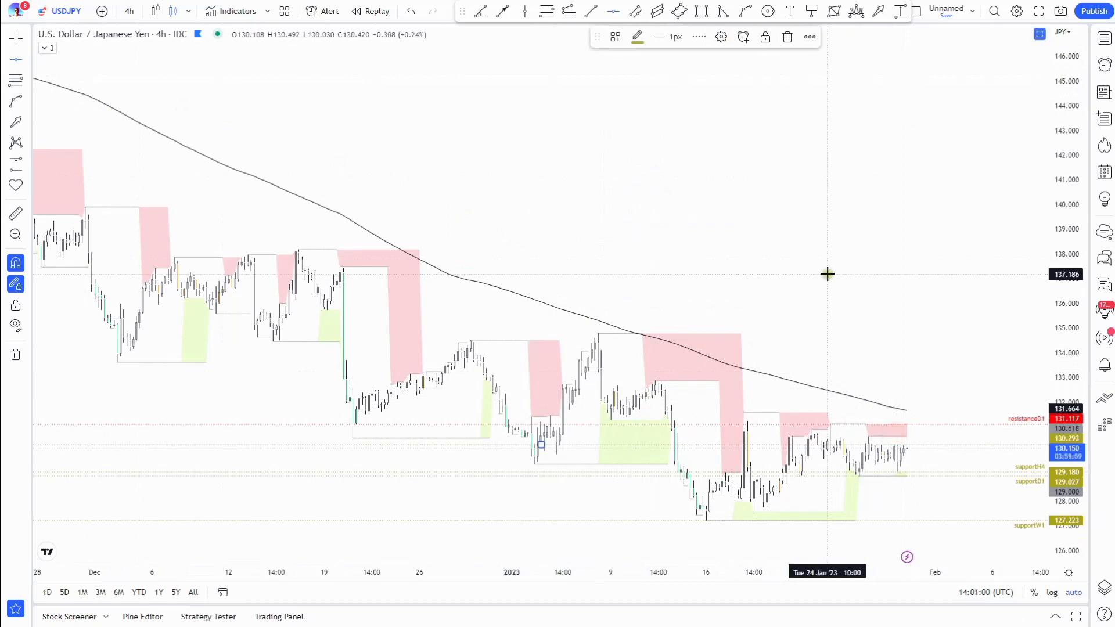
Apply the resistanceH4 template to the horizontal line at 130.293.
{"action": "left_click", "coordinate": [616, 39]}
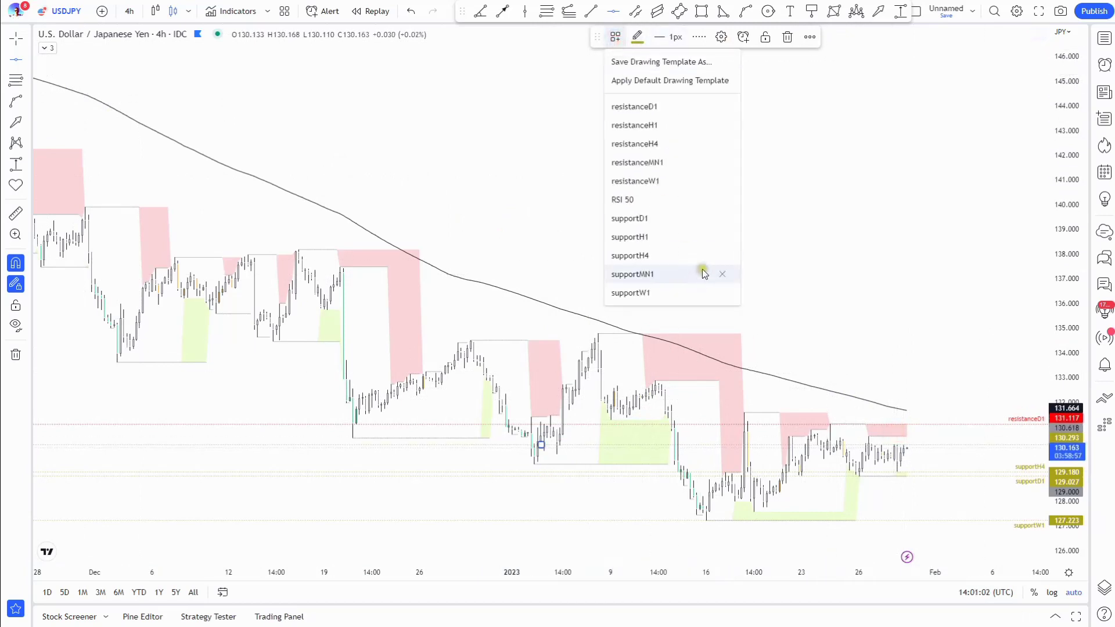
{"action": "left_click", "coordinate": [643, 144]}
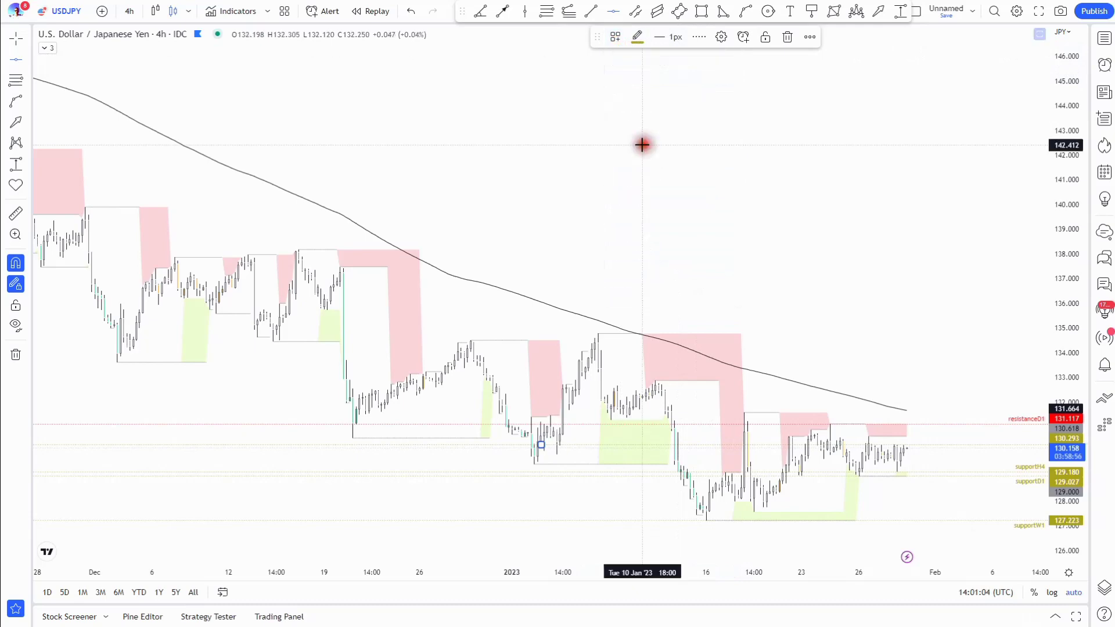
{"action": "left_click", "coordinate": [890, 304]}
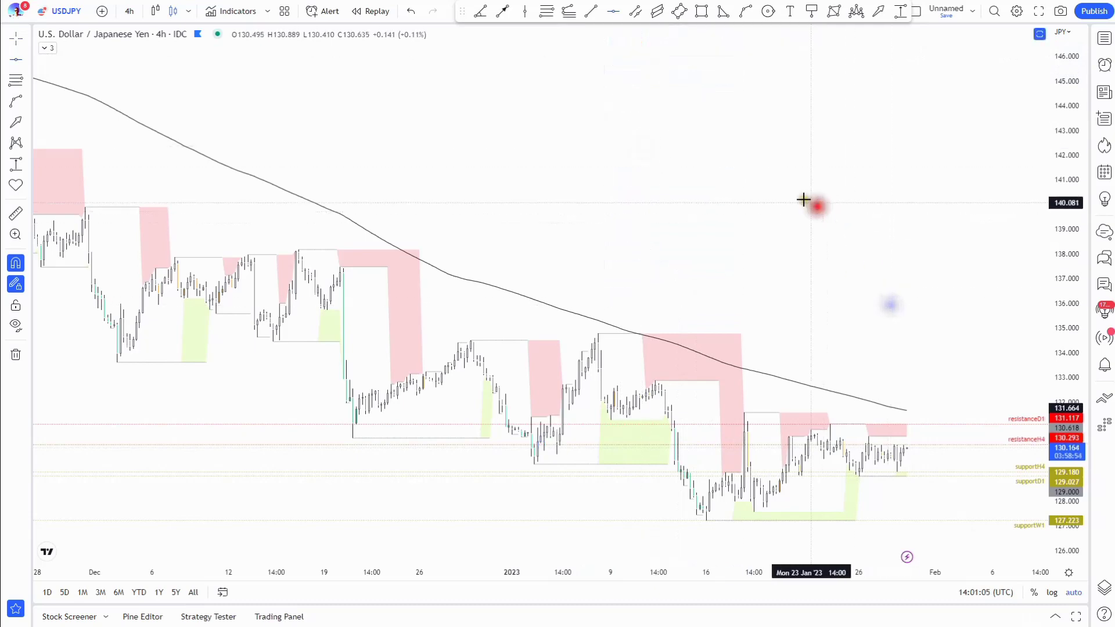
Switch to the 1-week timeframe and load AUDJPY from the watchlist, leaving the watchlist hidden.
{"action": "left_click", "coordinate": [129, 12]}
{"action": "left_click", "coordinate": [164, 377]}
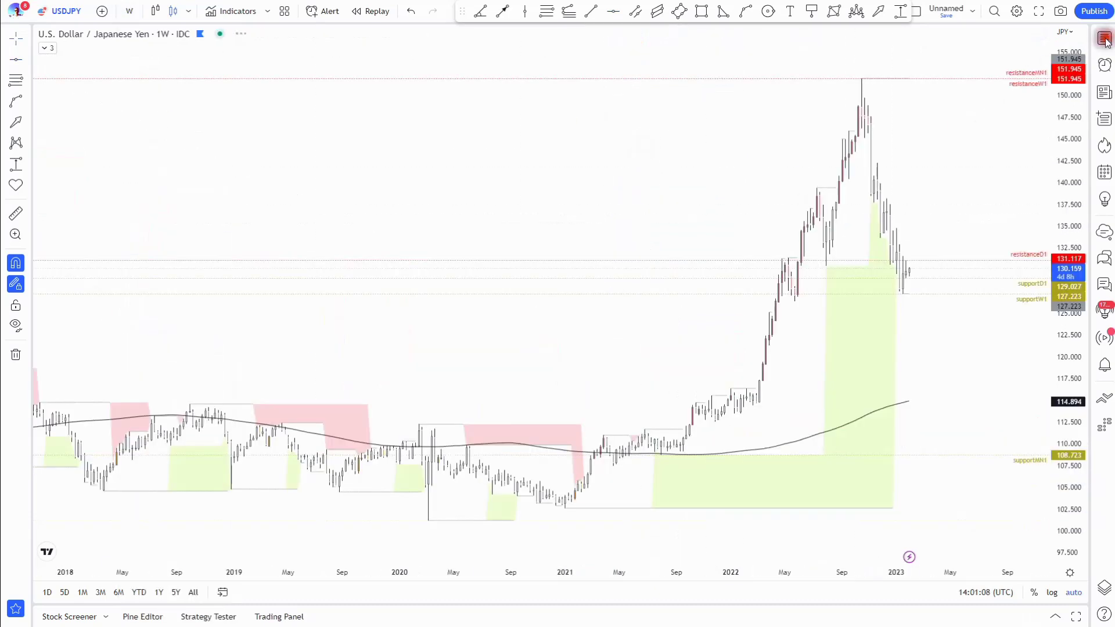
{"action": "left_click", "coordinate": [1104, 39]}
{"action": "left_click", "coordinate": [962, 238]}
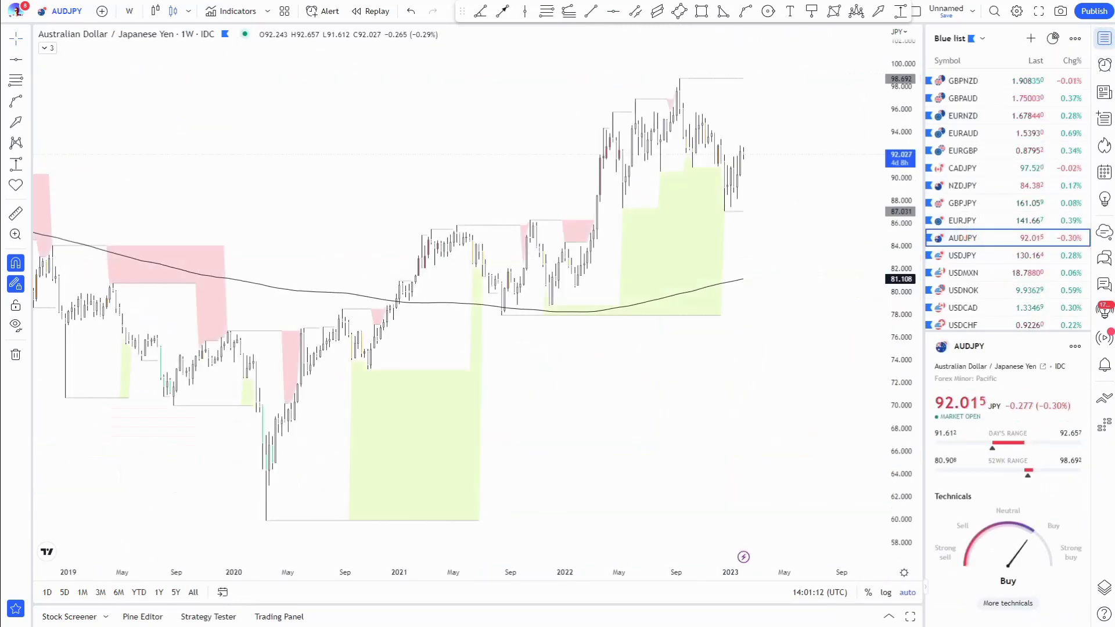
{"action": "left_click", "coordinate": [1105, 38]}
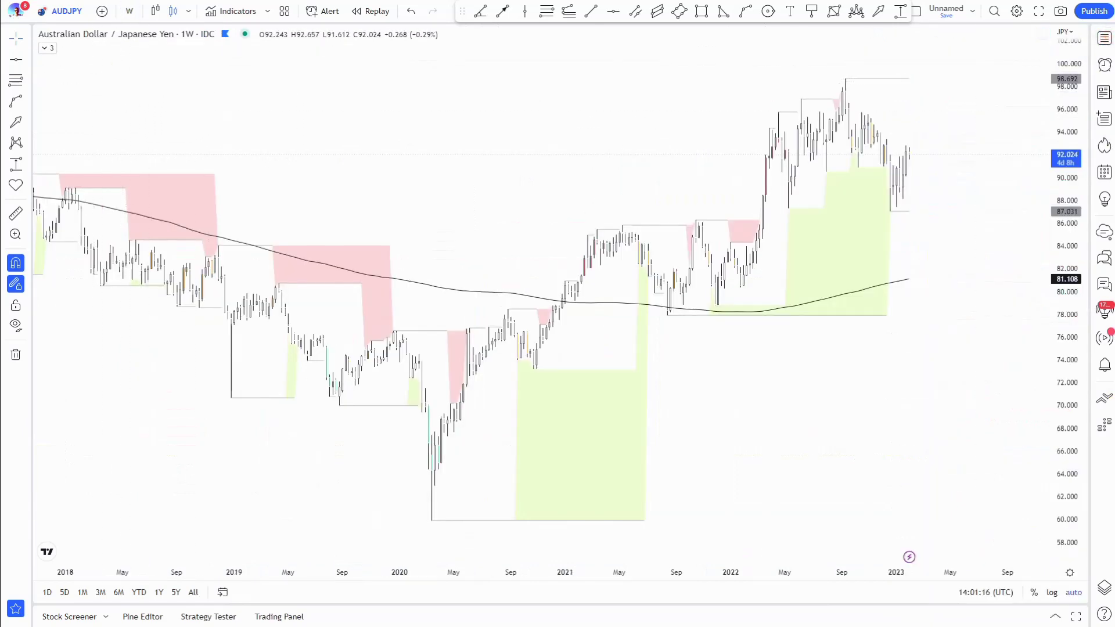
Mark the AUDJPY monthly levels with horizontal lines: resistanceMN1 template at 98.692 and supportMN1 template at 90.526.
{"action": "left_click", "coordinate": [15, 61]}
{"action": "left_click", "coordinate": [846, 71]}
{"action": "left_click", "coordinate": [615, 36]}
{"action": "left_click", "coordinate": [664, 163]}
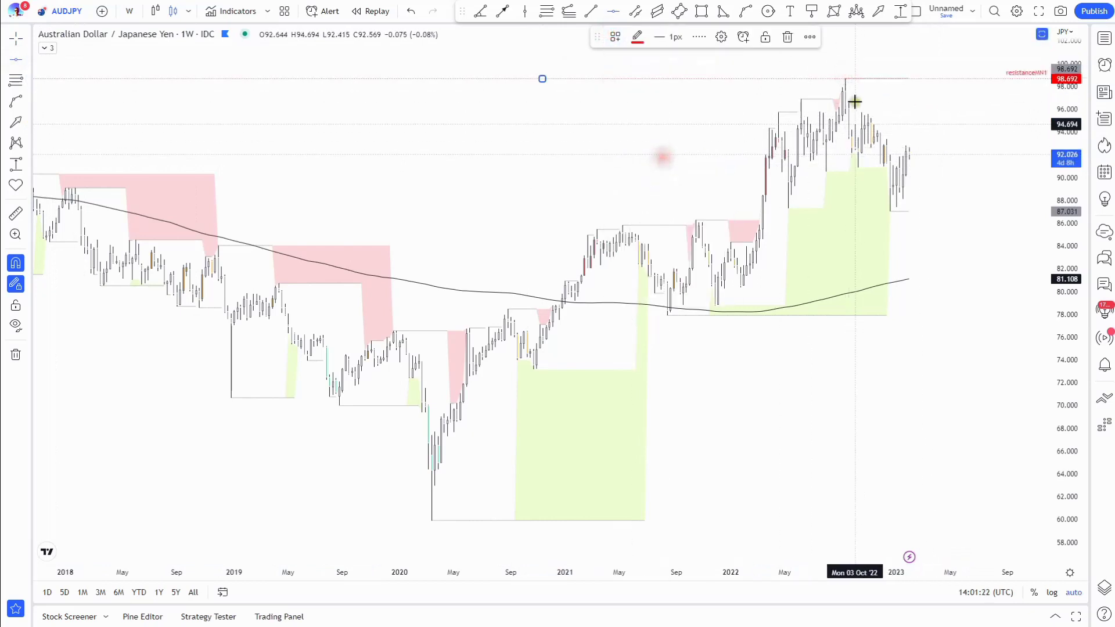
{"action": "left_click", "coordinate": [825, 195]}
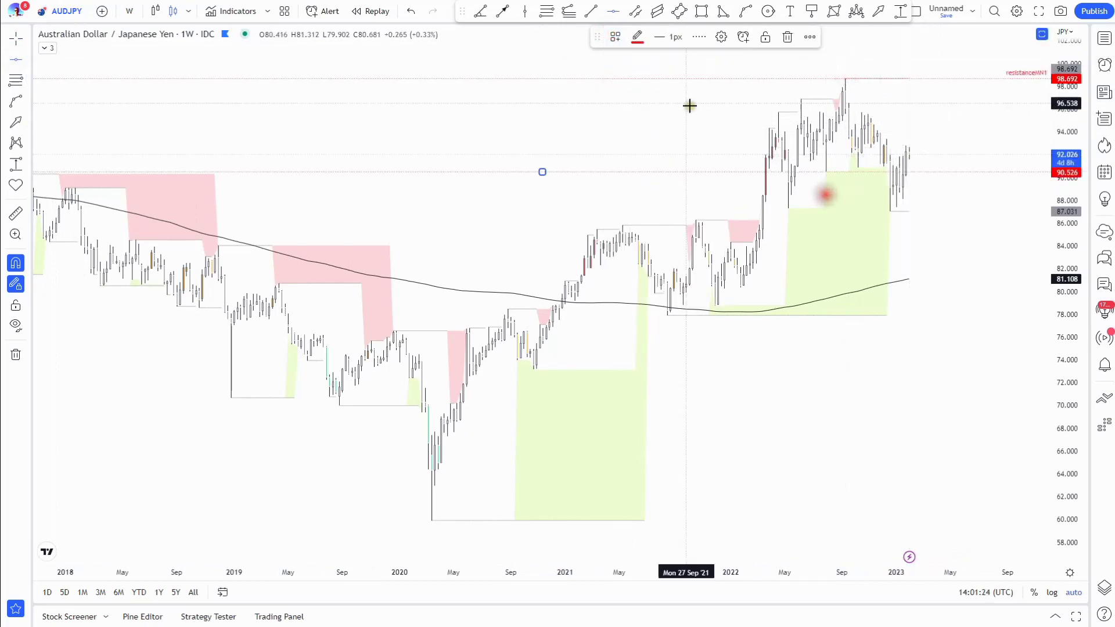
{"action": "left_click", "coordinate": [615, 36]}
{"action": "left_click", "coordinate": [650, 277]}
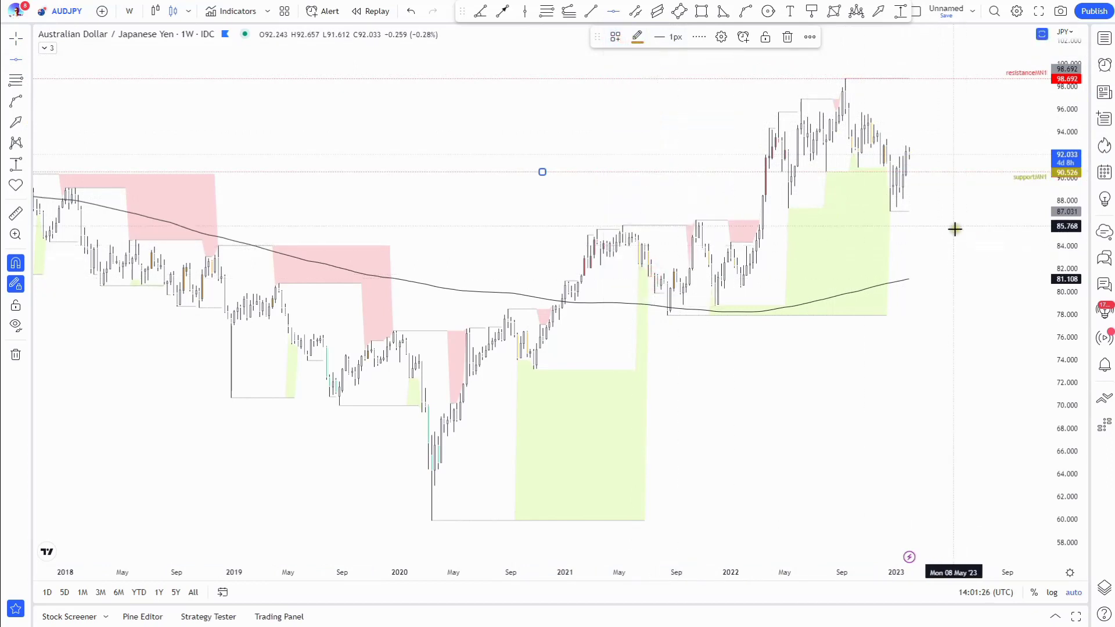
Mark the AUDJPY weekly levels with horizontal lines: resistanceW1 template at 95.741 and supportW1 template at 87.031.
{"action": "left_click", "coordinate": [860, 112]}
{"action": "left_click", "coordinate": [615, 37]}
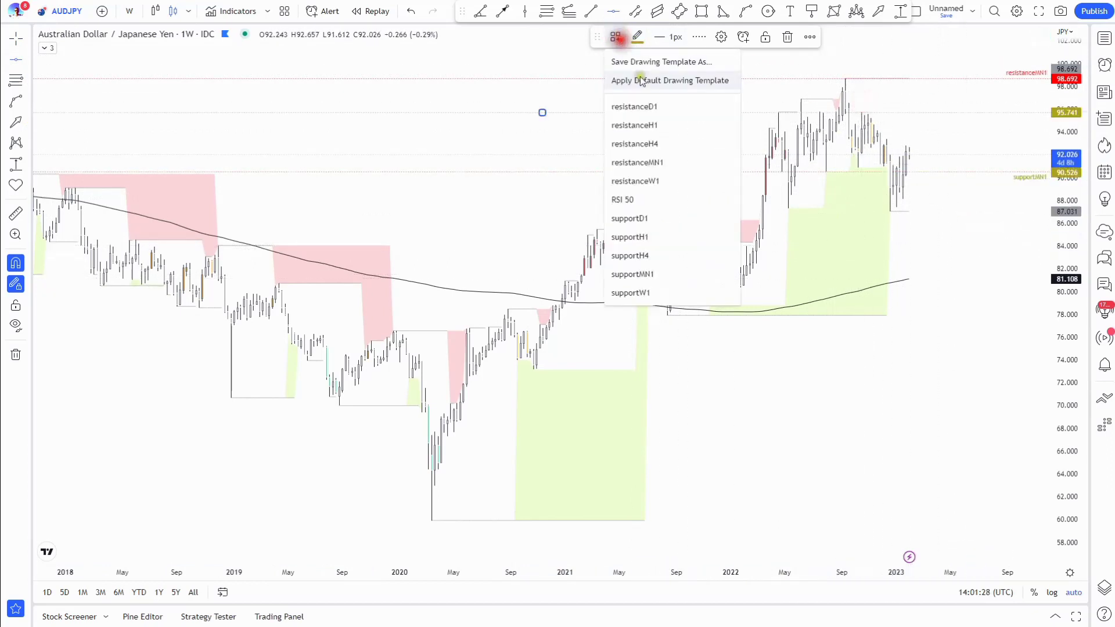
{"action": "left_click", "coordinate": [663, 181]}
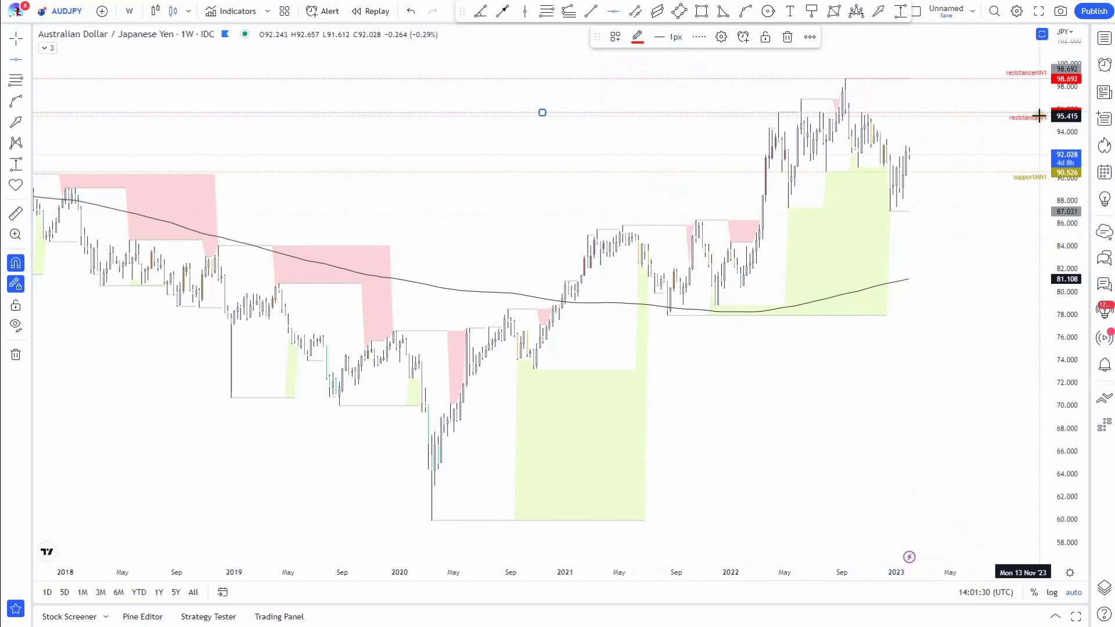
{"action": "left_click", "coordinate": [889, 231]}
{"action": "left_click", "coordinate": [616, 37]}
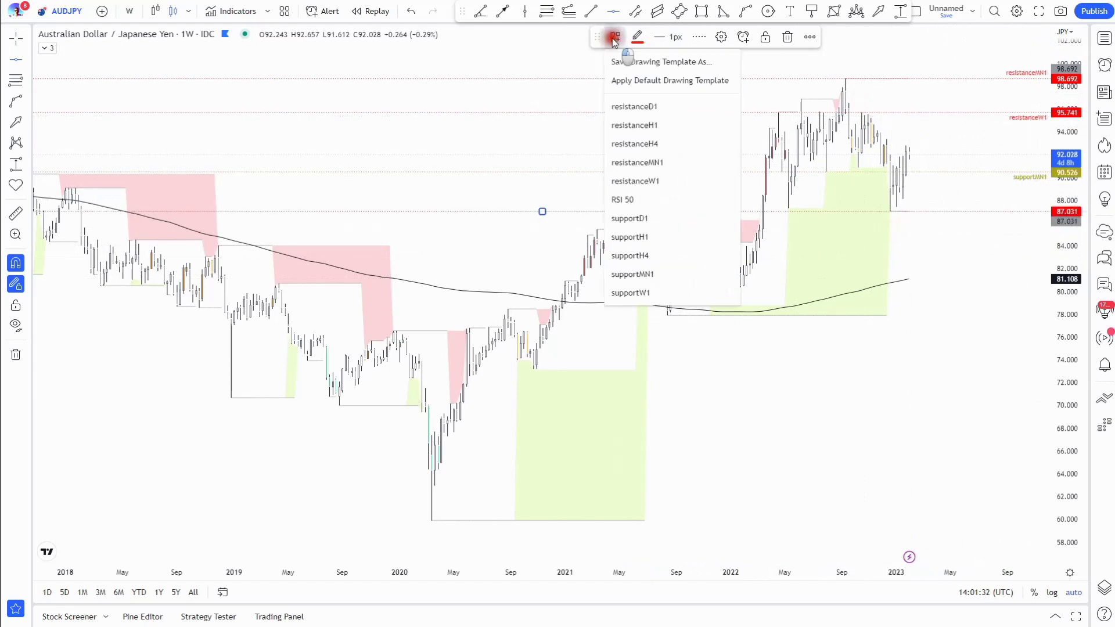
{"action": "left_click", "coordinate": [664, 292]}
On the 1-day timeframe, add AUDJPY horizontal lines at 88.120 with the supportD1 template and 92.815 with the resistanceD1 template.
{"action": "left_click", "coordinate": [129, 11]}
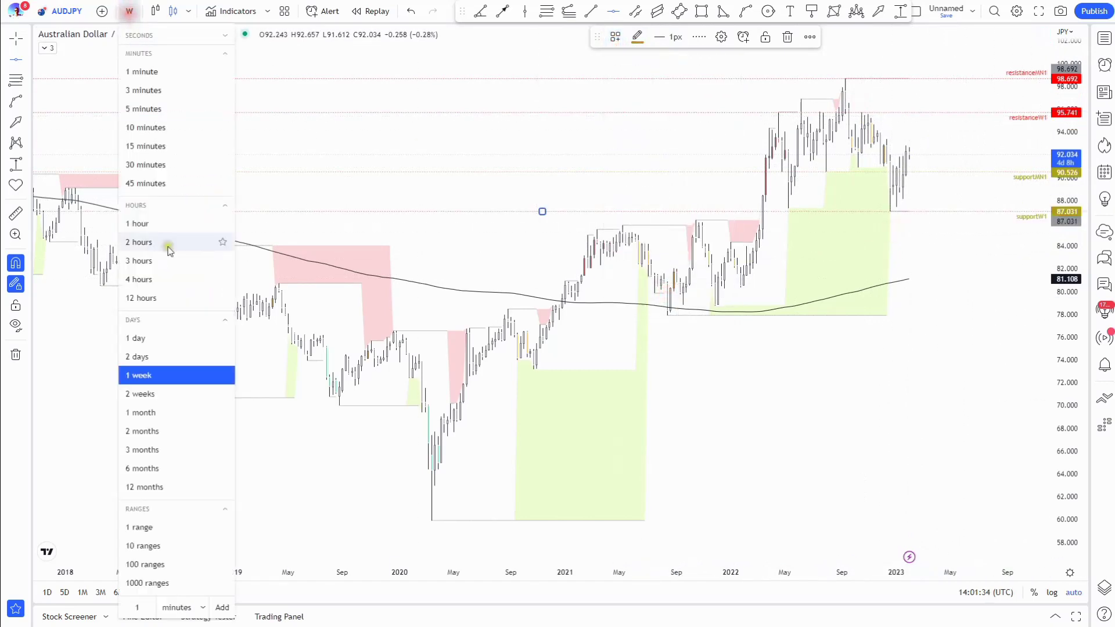
{"action": "left_click", "coordinate": [157, 347]}
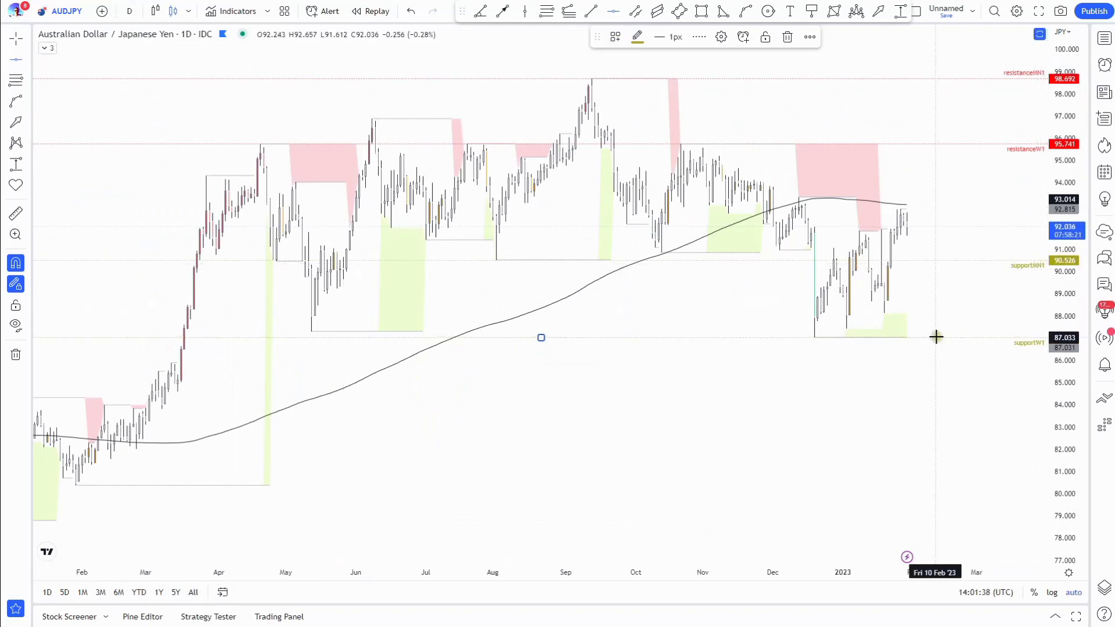
{"action": "left_click", "coordinate": [885, 328]}
{"action": "left_click", "coordinate": [615, 37]}
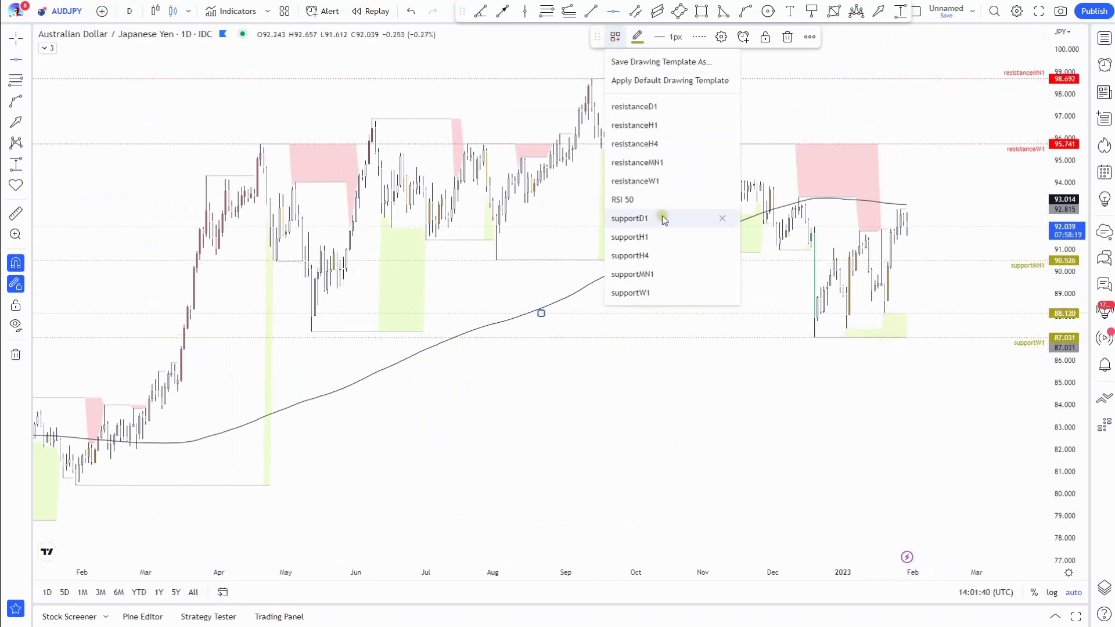
{"action": "left_click", "coordinate": [663, 218]}
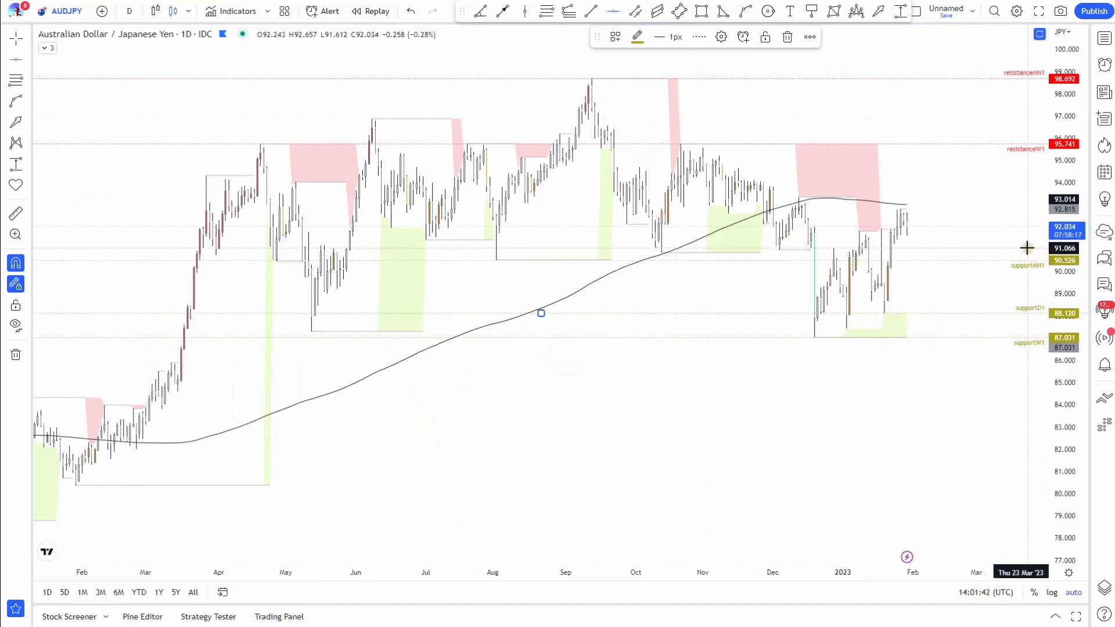
{"action": "left_click", "coordinate": [900, 197]}
{"action": "left_click", "coordinate": [615, 36]}
{"action": "left_click", "coordinate": [640, 108]}
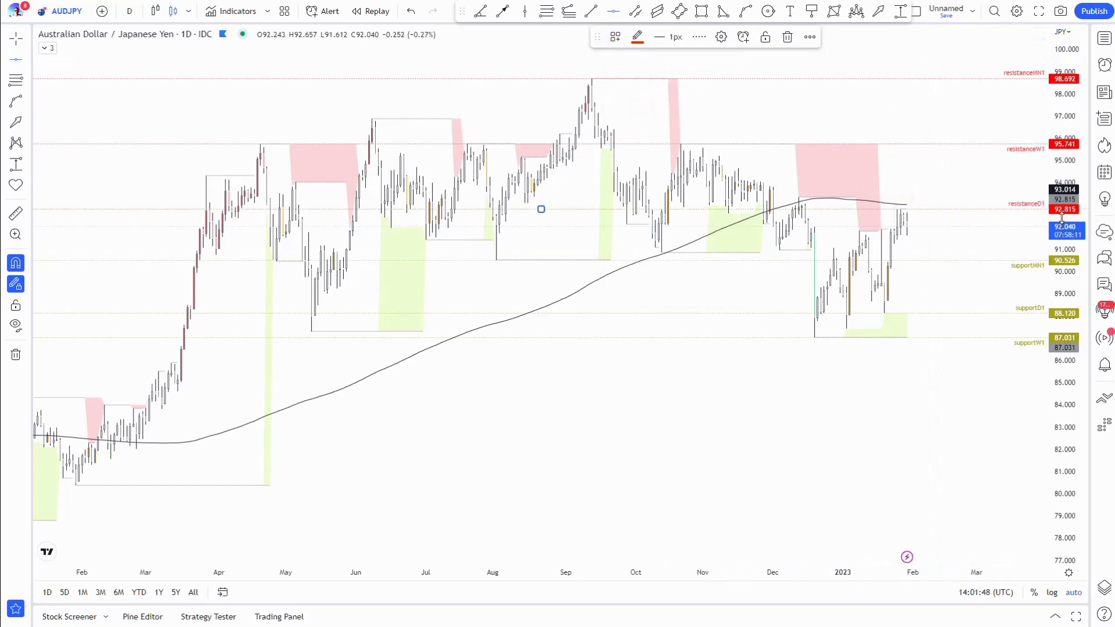
On the 4-hour timeframe, add a horizontal line at 91.590 with the supportH4 template.
{"action": "left_click", "coordinate": [130, 11]}
{"action": "left_click", "coordinate": [165, 280]}
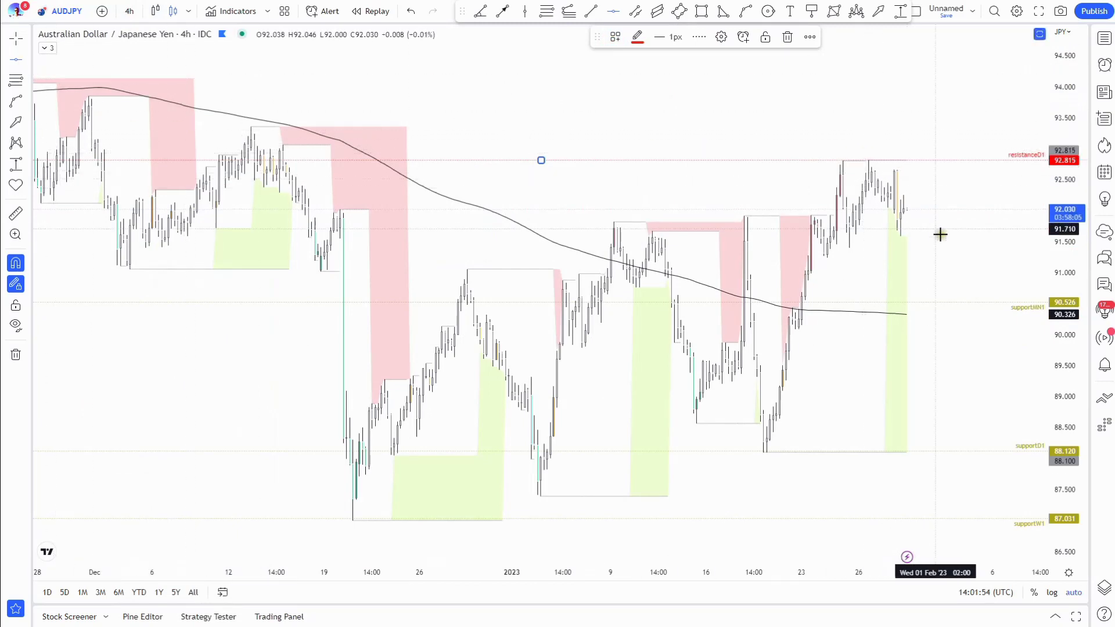
{"action": "left_click", "coordinate": [901, 246]}
{"action": "left_click", "coordinate": [616, 37]}
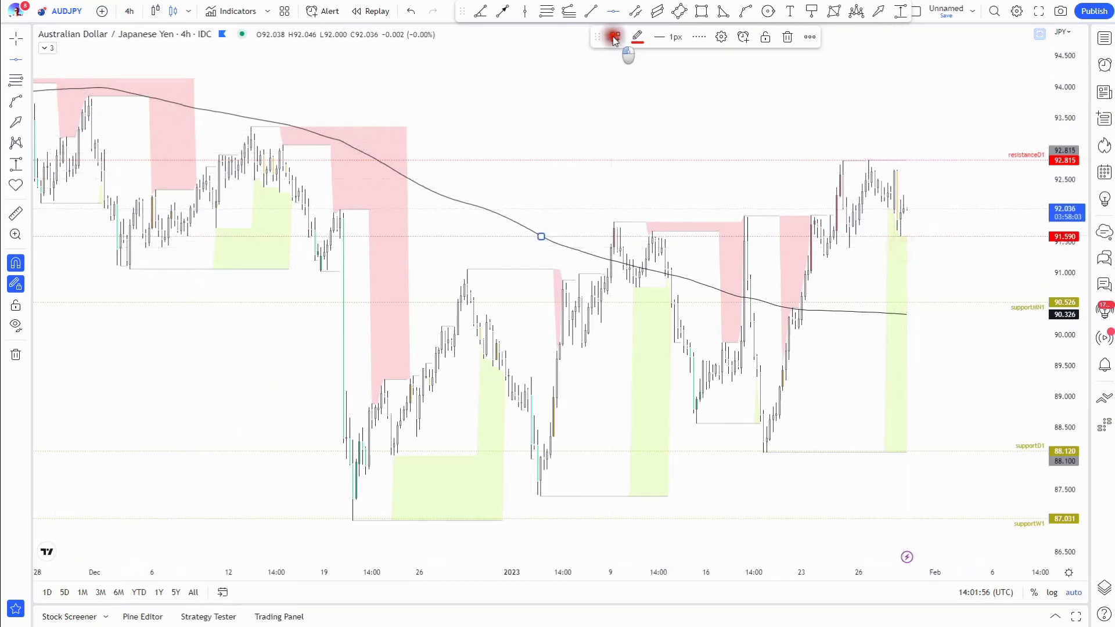
{"action": "left_click", "coordinate": [655, 252]}
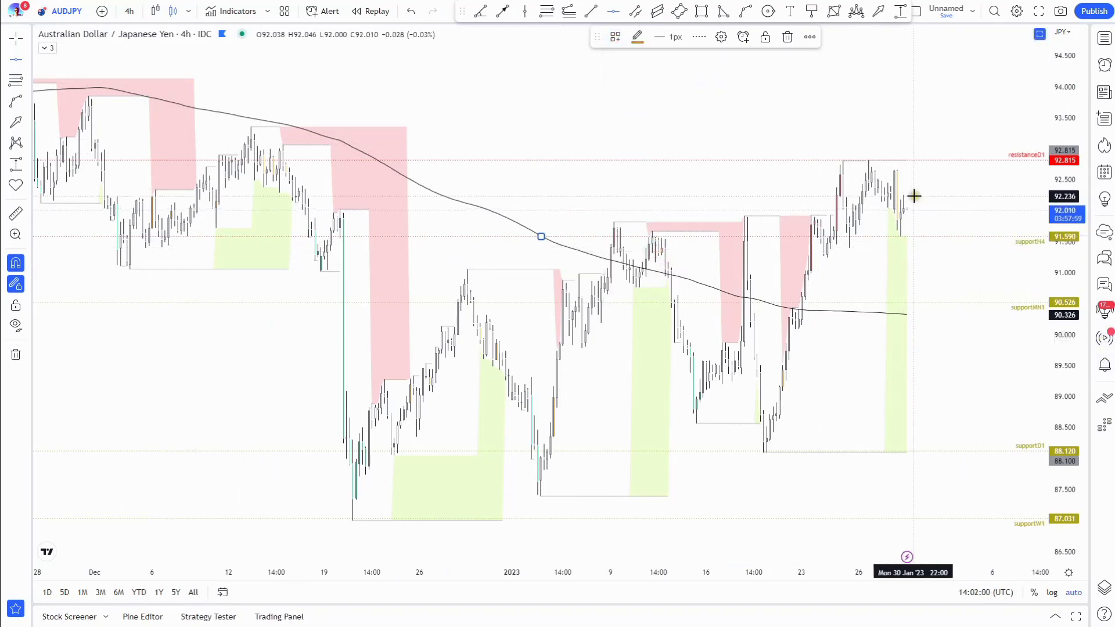
Add a horizontal line at 92.654 with the resistanceH4 template and set its text alignment to Bottom.
{"action": "left_click", "coordinate": [895, 154]}
{"action": "left_click", "coordinate": [615, 37]}
{"action": "left_click", "coordinate": [672, 143]}
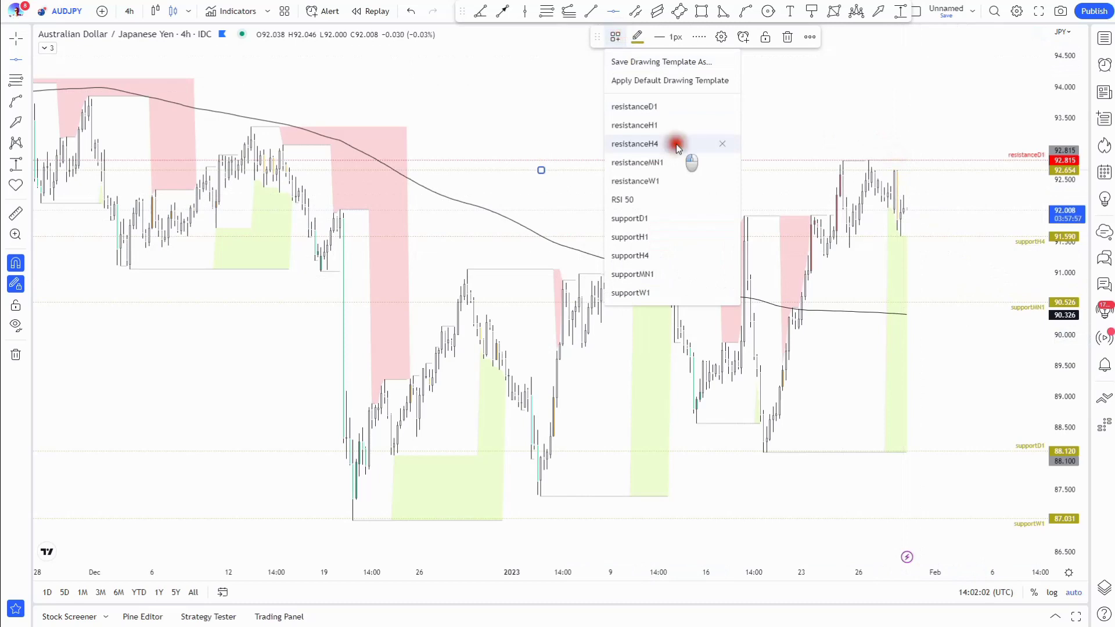
{"action": "left_click", "coordinate": [721, 37]}
{"action": "left_click", "coordinate": [553, 377]}
{"action": "left_click", "coordinate": [549, 435]}
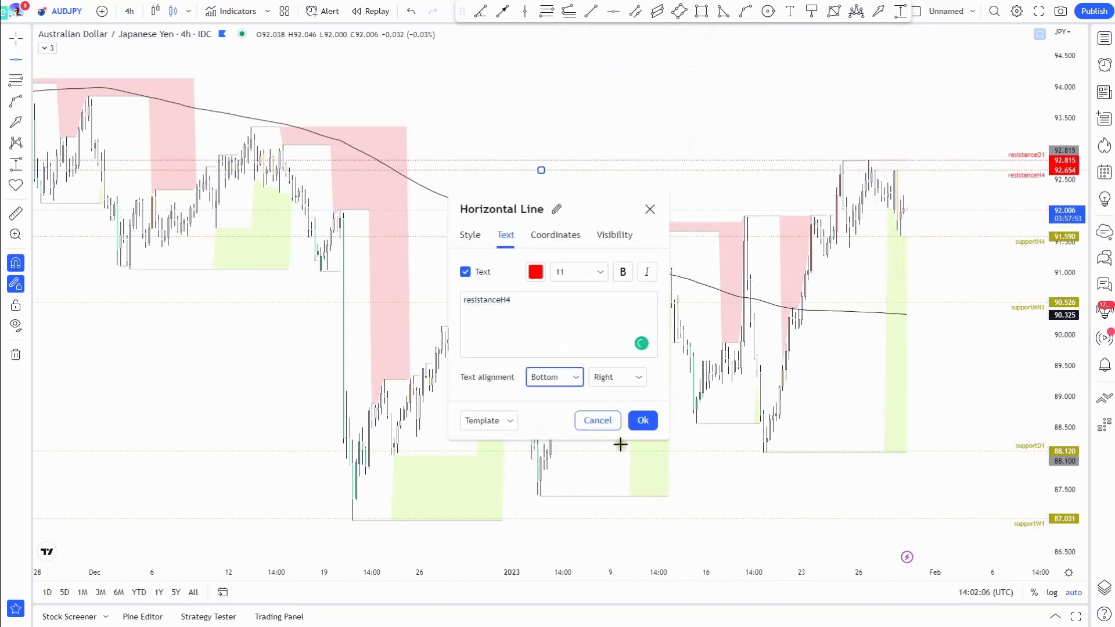
{"action": "left_click", "coordinate": [643, 421]}
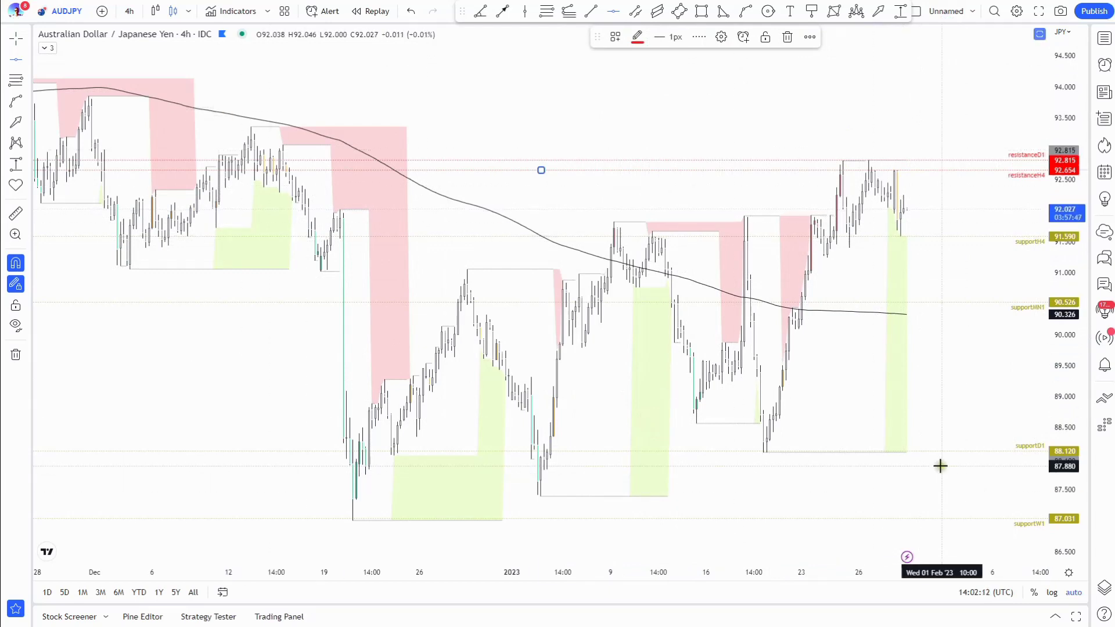
Load EURJPY from the watchlist on the 1-week timeframe, leaving the watchlist hidden.
{"action": "left_click", "coordinate": [1104, 38]}
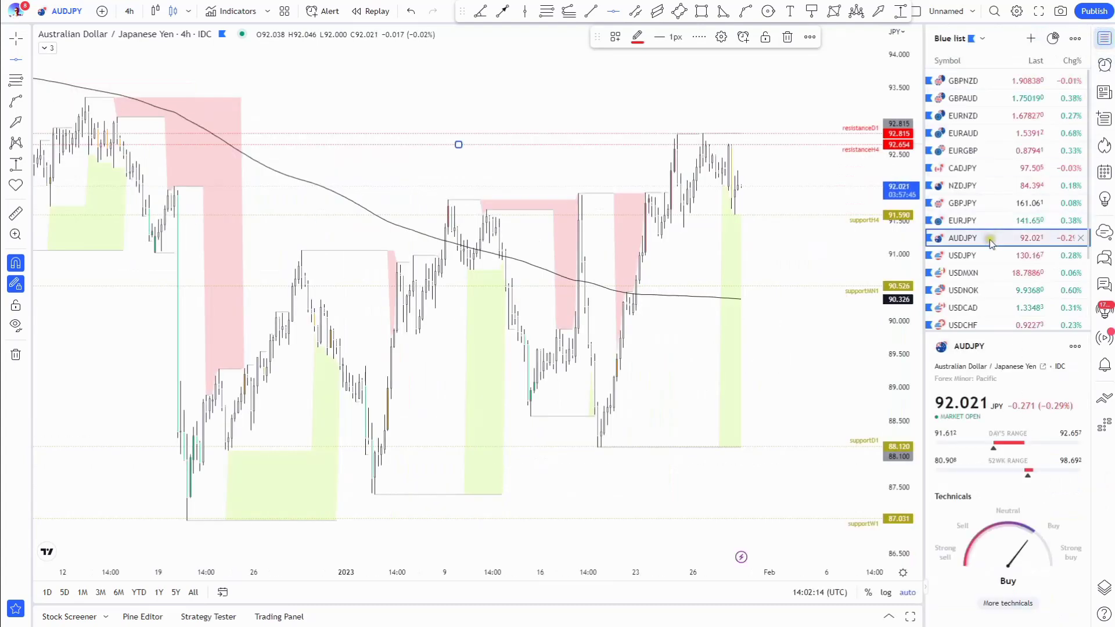
{"action": "left_click", "coordinate": [975, 221]}
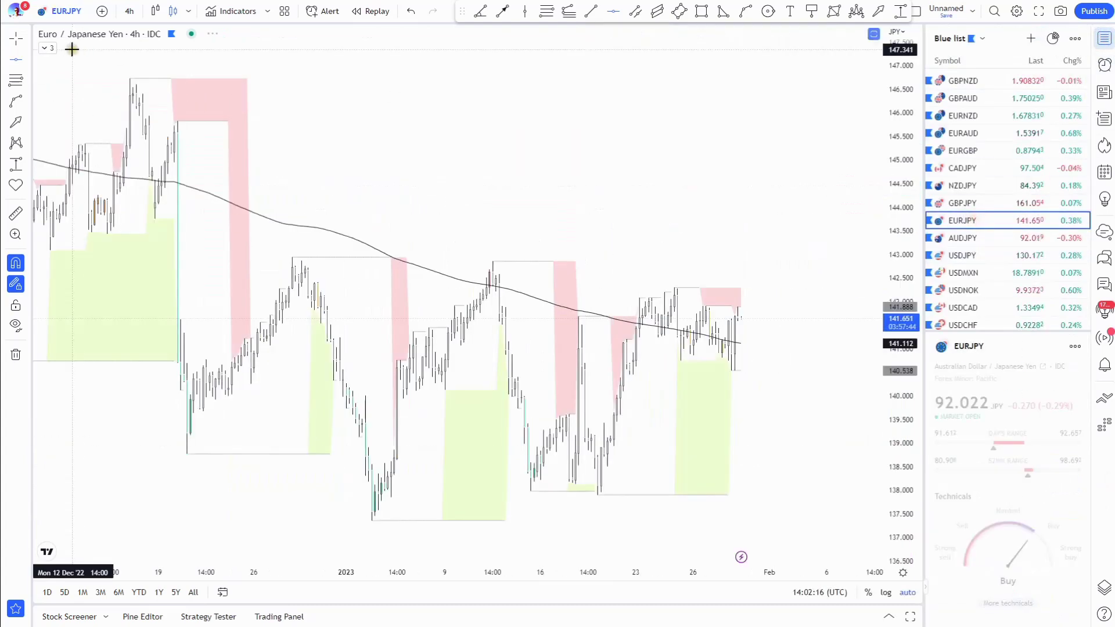
{"action": "left_click", "coordinate": [129, 11]}
{"action": "left_click", "coordinate": [140, 375]}
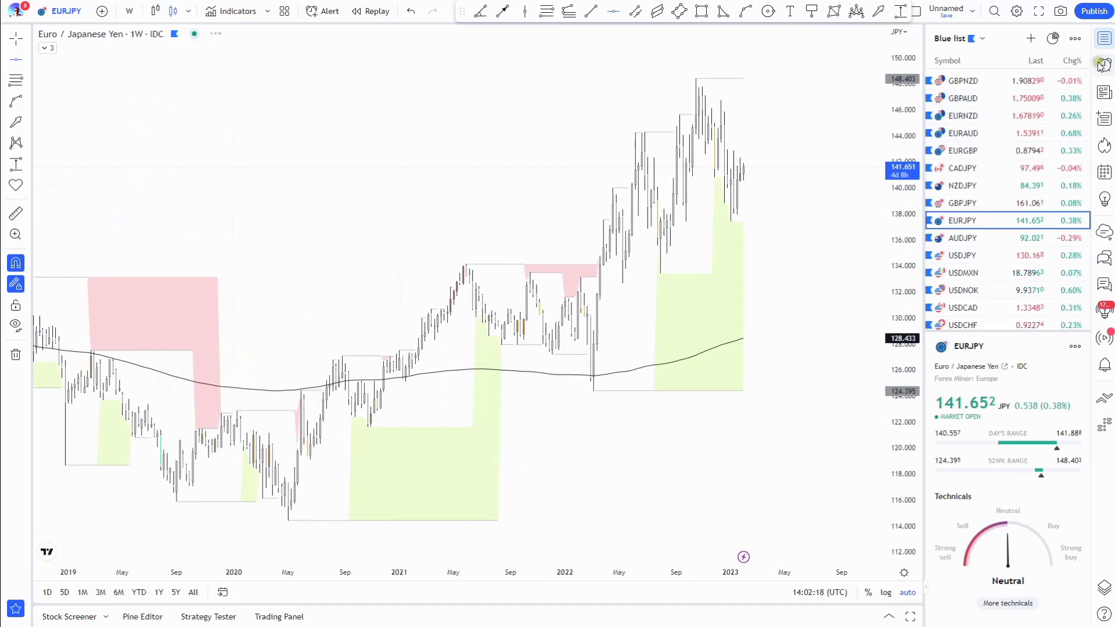
{"action": "left_click", "coordinate": [1104, 38]}
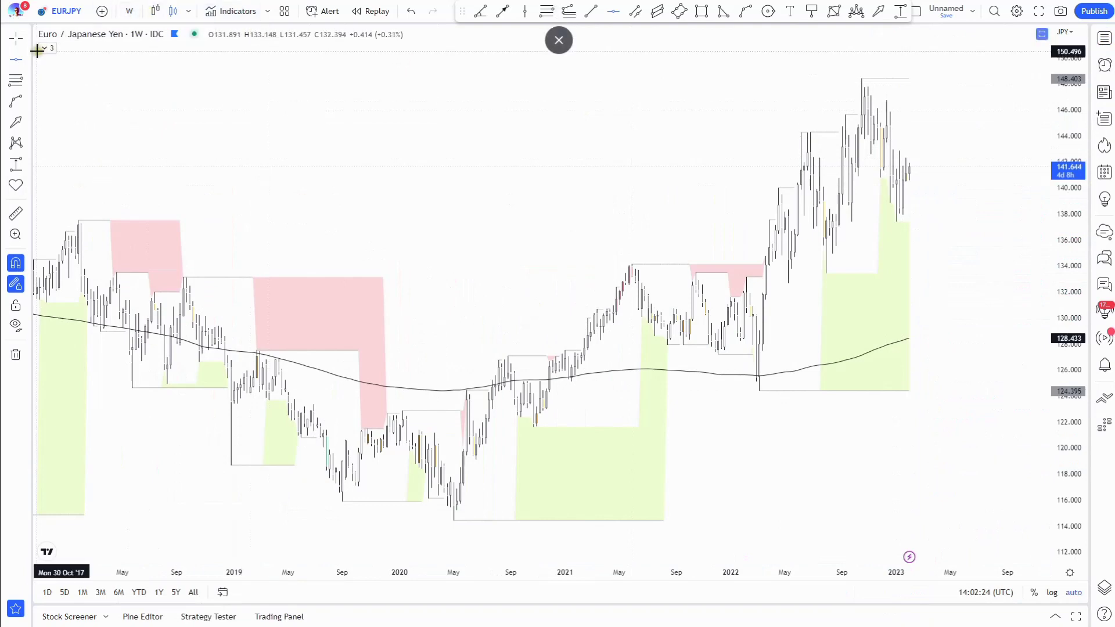
Add EURJPY weekly-chart horizontal lines at 148.403 with the resistanceMN1 template and at 137.391 with the supportW1 template.
{"action": "left_click", "coordinate": [859, 52]}
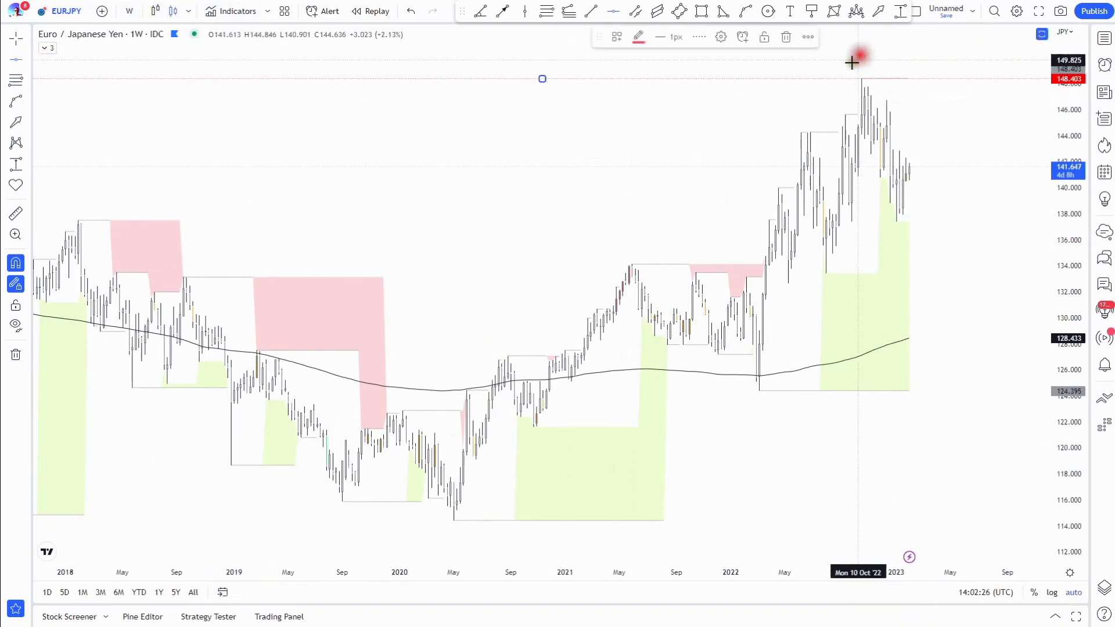
{"action": "left_click", "coordinate": [614, 38]}
{"action": "left_click", "coordinate": [667, 163]}
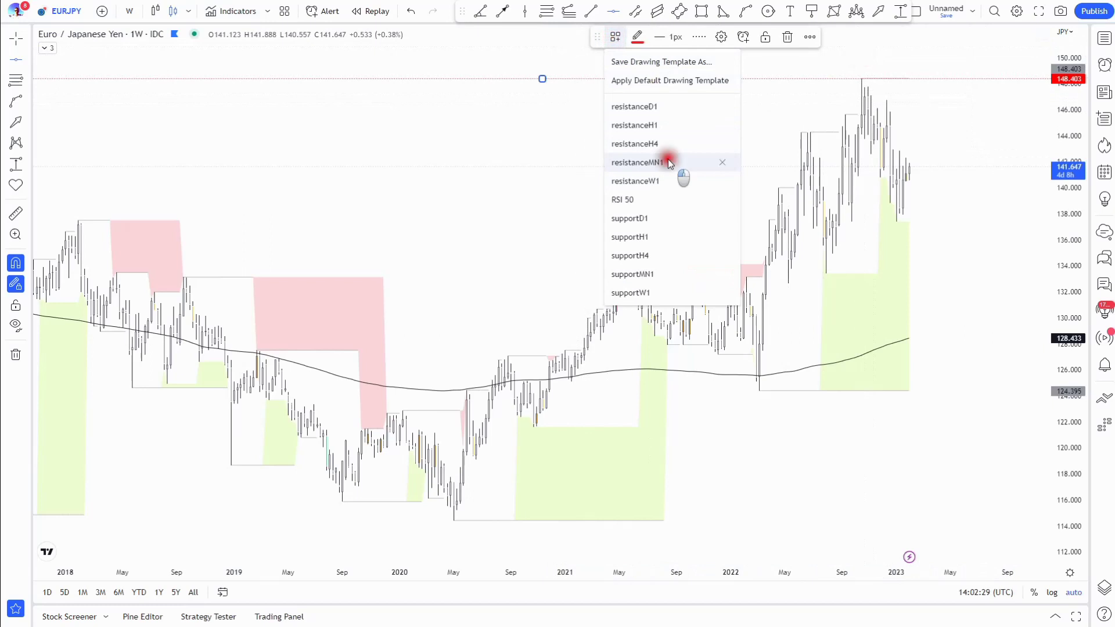
{"action": "left_click", "coordinate": [895, 236]}
{"action": "left_click", "coordinate": [616, 37]}
{"action": "left_click", "coordinate": [661, 293]}
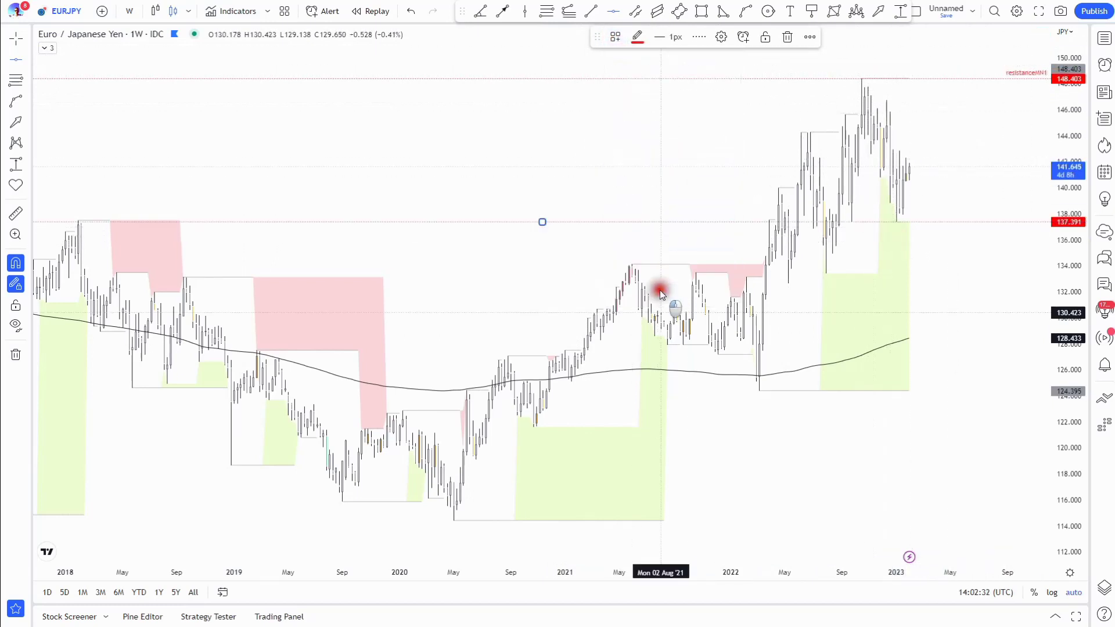
Add horizontal lines at 133.403 with the supportMN1 template and at 146.727 with the resistanceW1 template.
{"action": "left_click", "coordinate": [825, 288]}
{"action": "left_click", "coordinate": [615, 37]}
{"action": "left_click", "coordinate": [651, 274]}
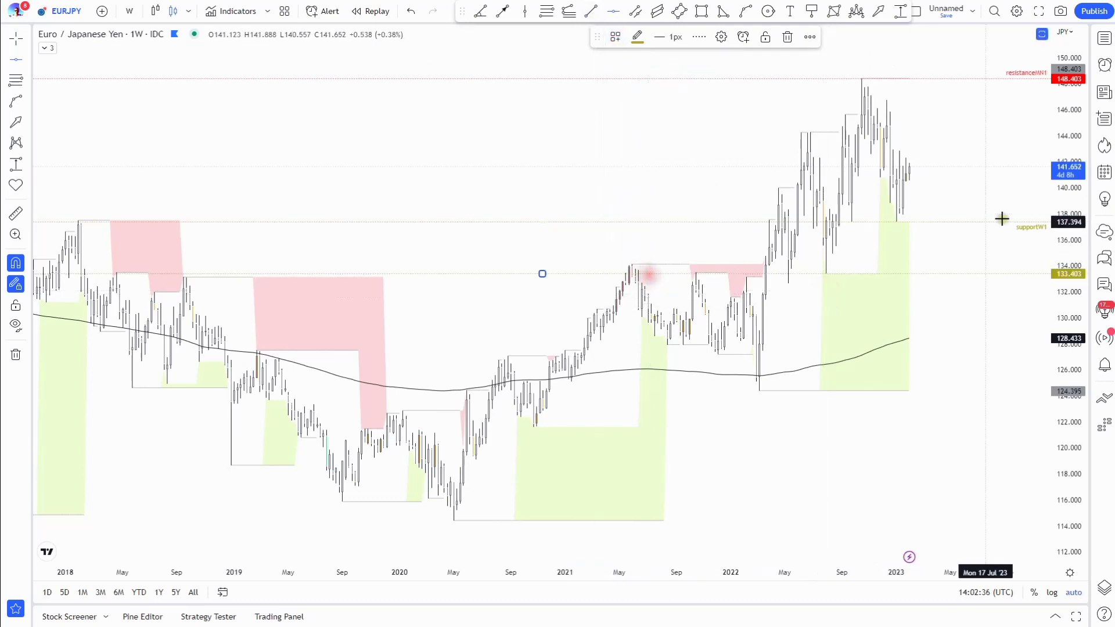
{"action": "left_click", "coordinate": [887, 92]}
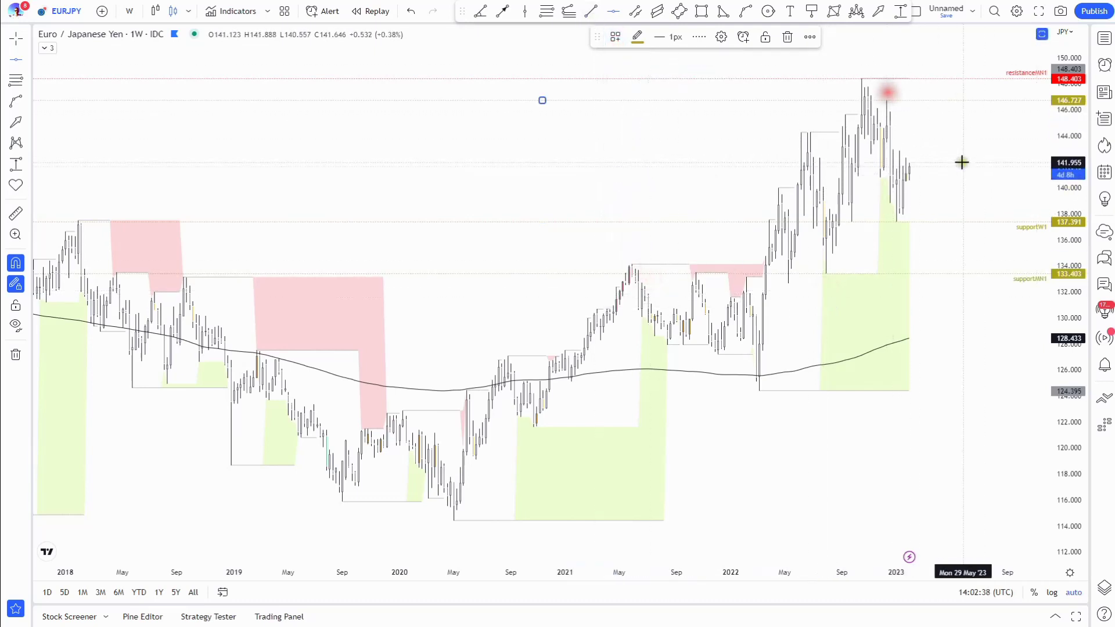
{"action": "left_click", "coordinate": [616, 37]}
{"action": "left_click", "coordinate": [656, 180]}
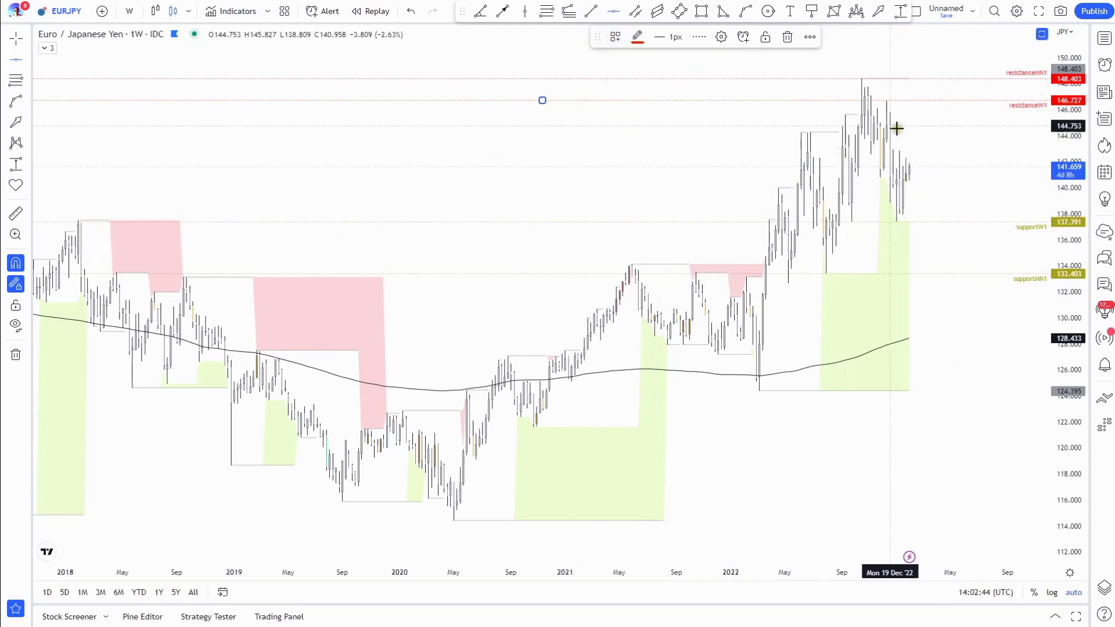
Draw two arrows pointing up at the two lows resting on the 137.391 support line.
{"action": "left_click", "coordinate": [879, 11]}
{"action": "left_click", "coordinate": [887, 268]}
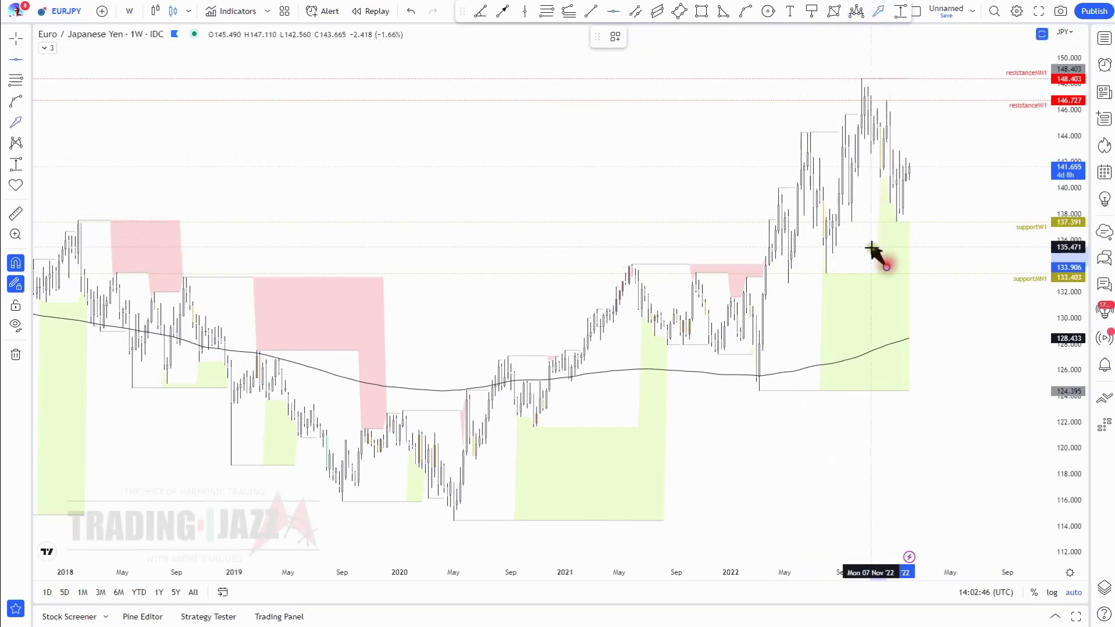
{"action": "left_click", "coordinate": [865, 239]}
{"action": "left_click", "coordinate": [922, 249]}
{"action": "left_click", "coordinate": [900, 215]}
{"action": "mouse_move", "coordinate": [904, 232]}
{"action": "left_mouse_down"}
{"action": "mouse_move", "coordinate": [907, 246]}
{"action": "mouse_move", "coordinate": [863, 242]}
{"action": "left_mouse_up"}
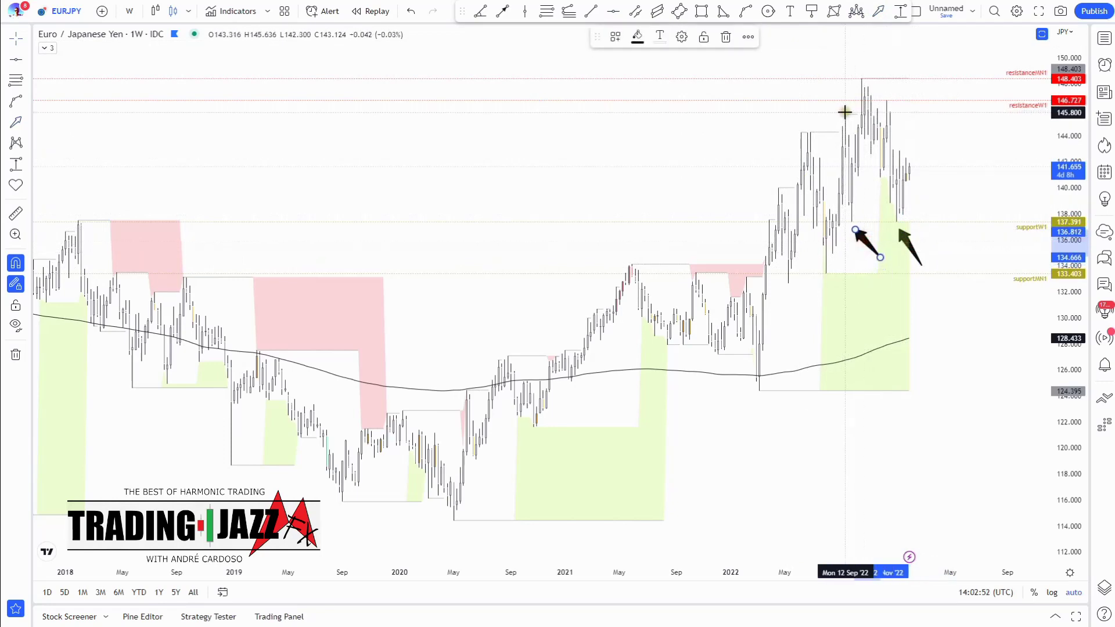
{"action": "right_click", "coordinate": [845, 113]}
{"action": "left_click", "coordinate": [841, 113]}
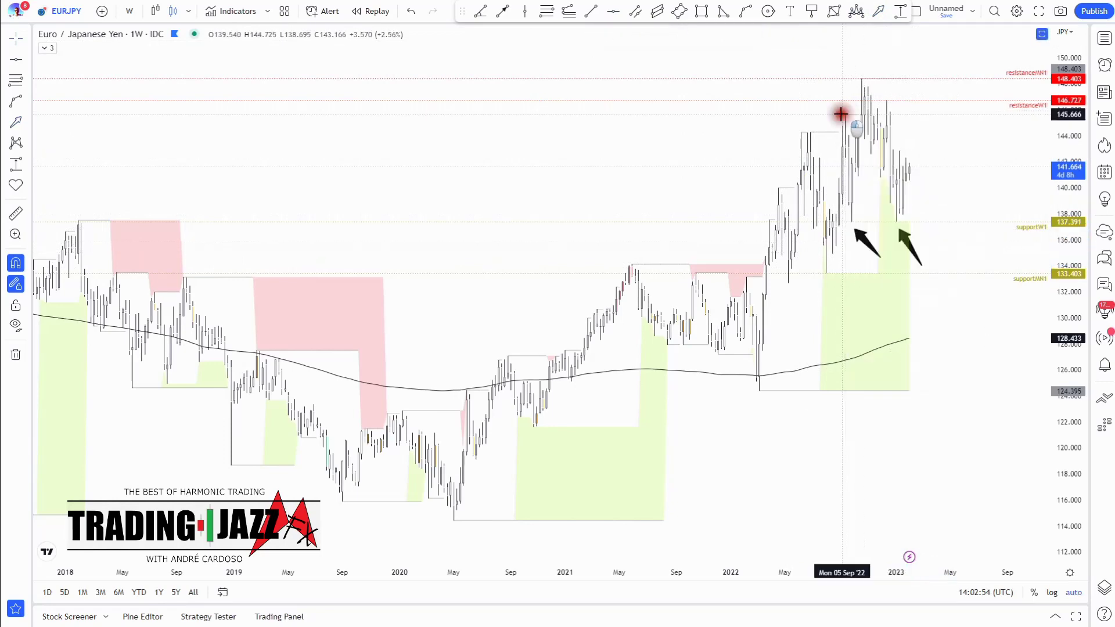
{"action": "left_click", "coordinate": [863, 80]}
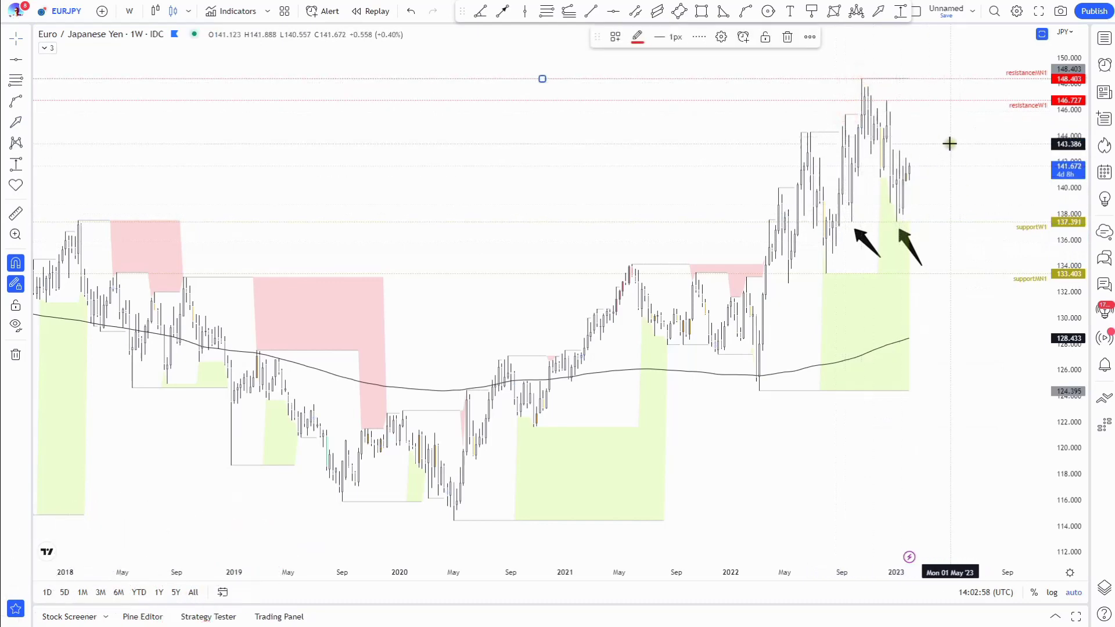
{"action": "left_click", "coordinate": [911, 156]}
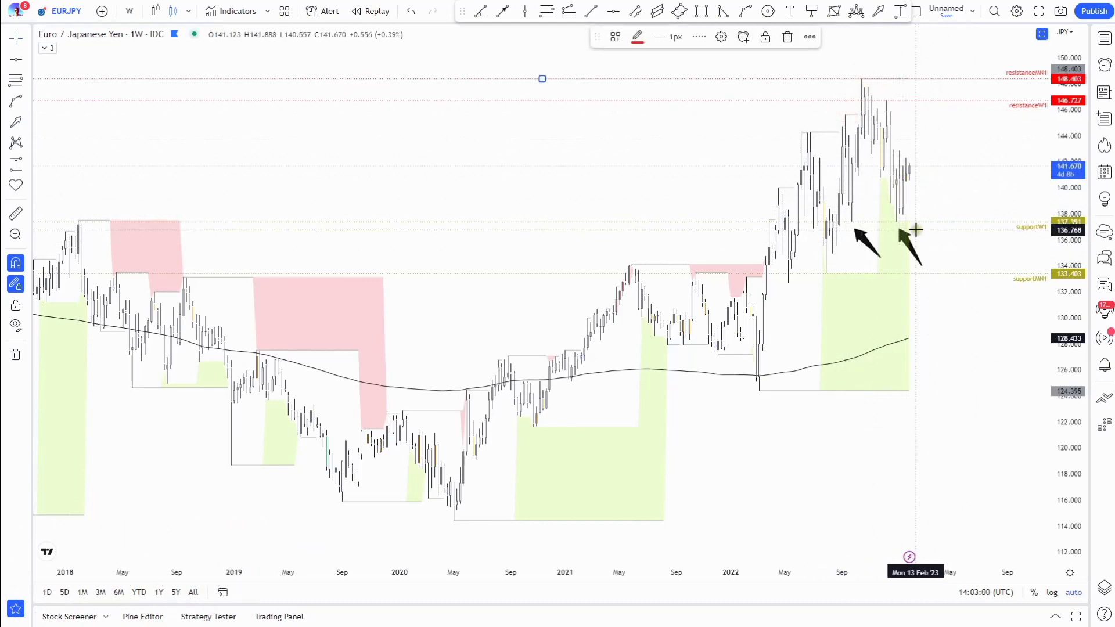
Delete both arrows below the 137.391 support line.
{"action": "right_click", "coordinate": [907, 249]}
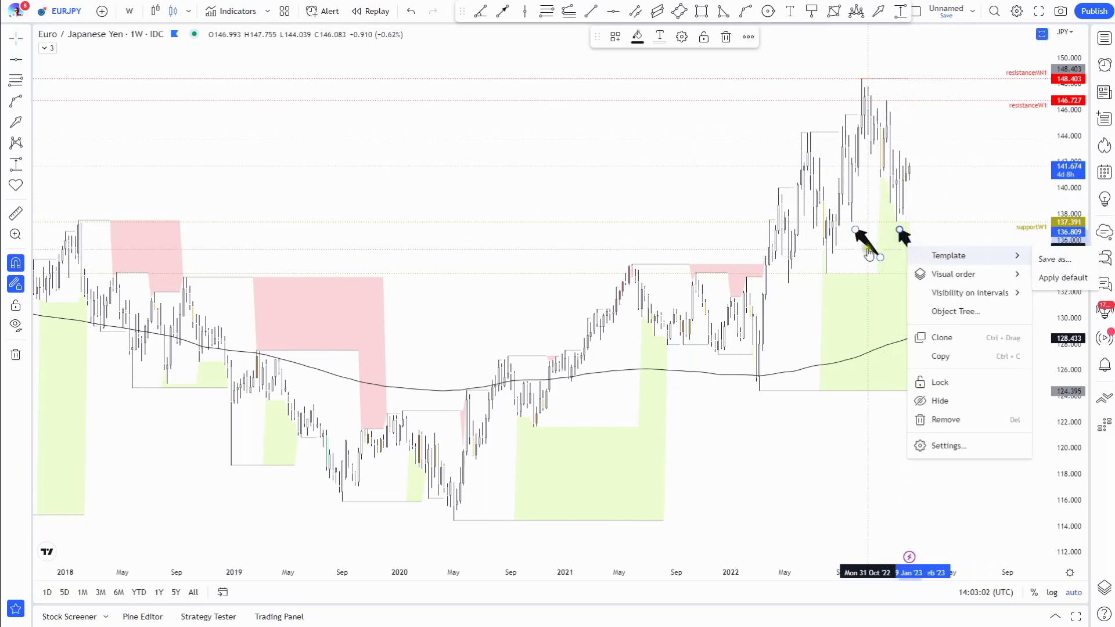
{"action": "key", "text": "Escape"}
{"action": "key", "text": "Delete"}
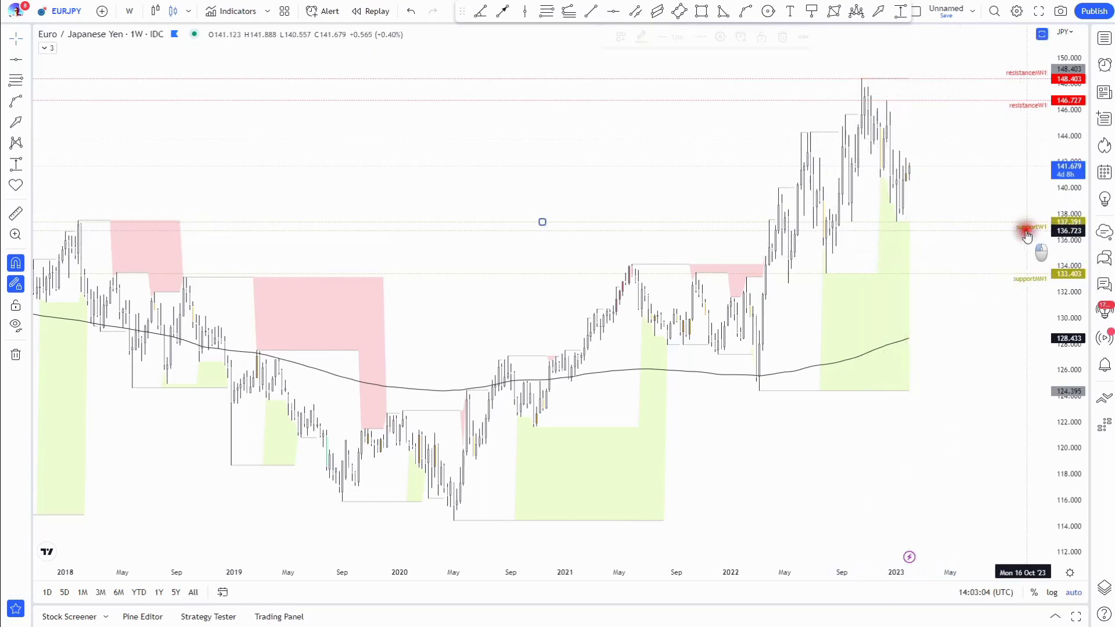
{"action": "left_click", "coordinate": [1027, 235]}
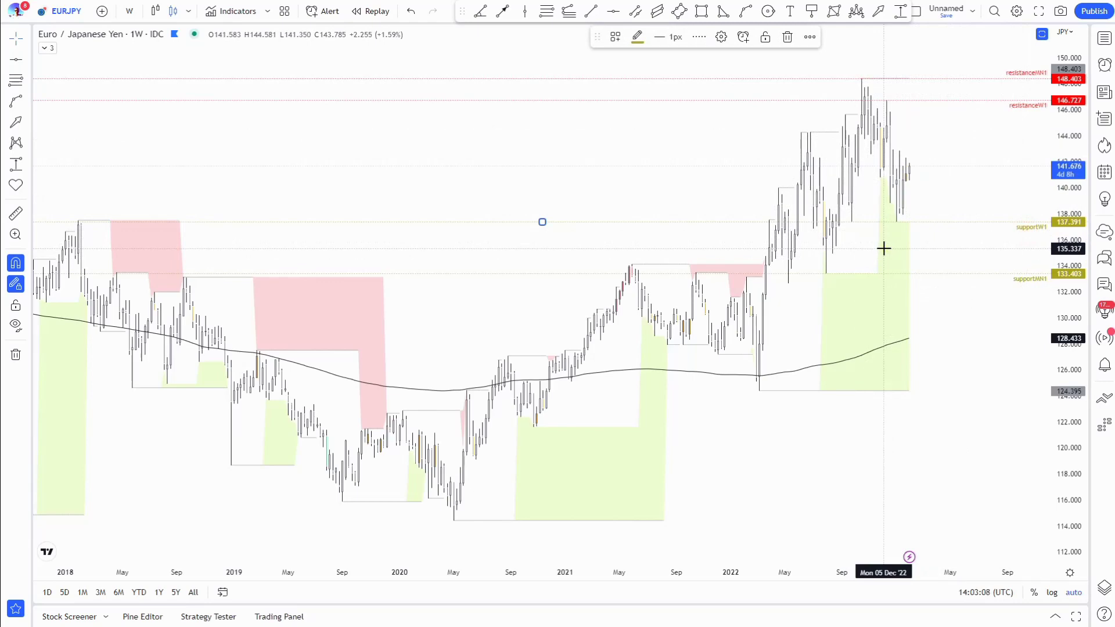
On the 1-day timeframe, add EURJPY horizontal lines at 137.922 with the supportD1 template and 142.294 with the resistanceD1 template.
{"action": "left_click", "coordinate": [133, 11]}
{"action": "left_click", "coordinate": [169, 341]}
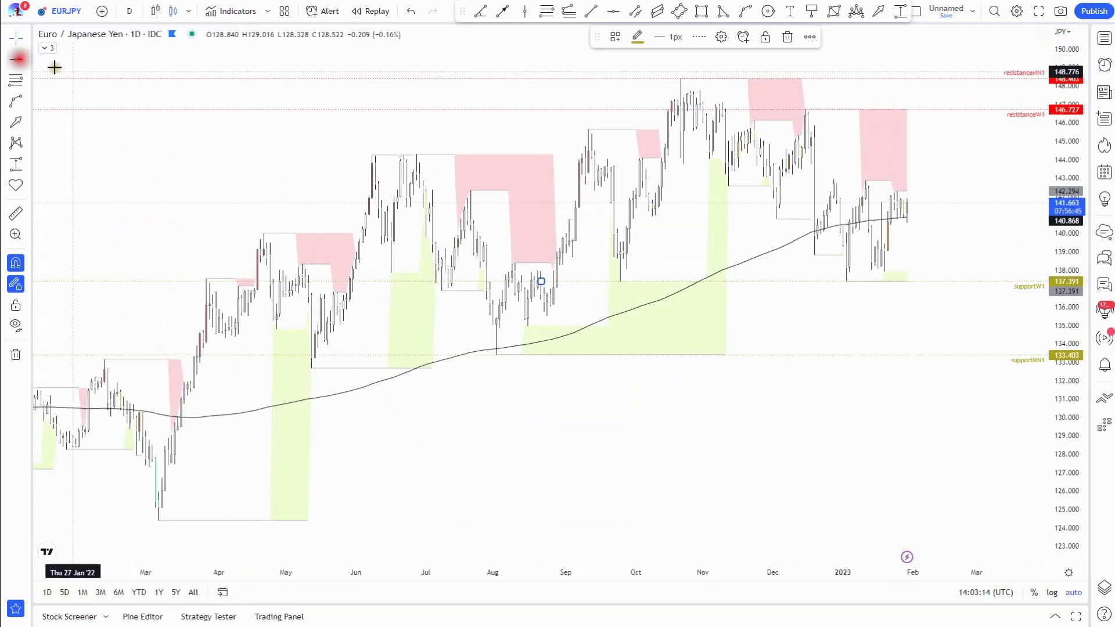
{"action": "left_click", "coordinate": [21, 58]}
{"action": "left_click", "coordinate": [886, 289]}
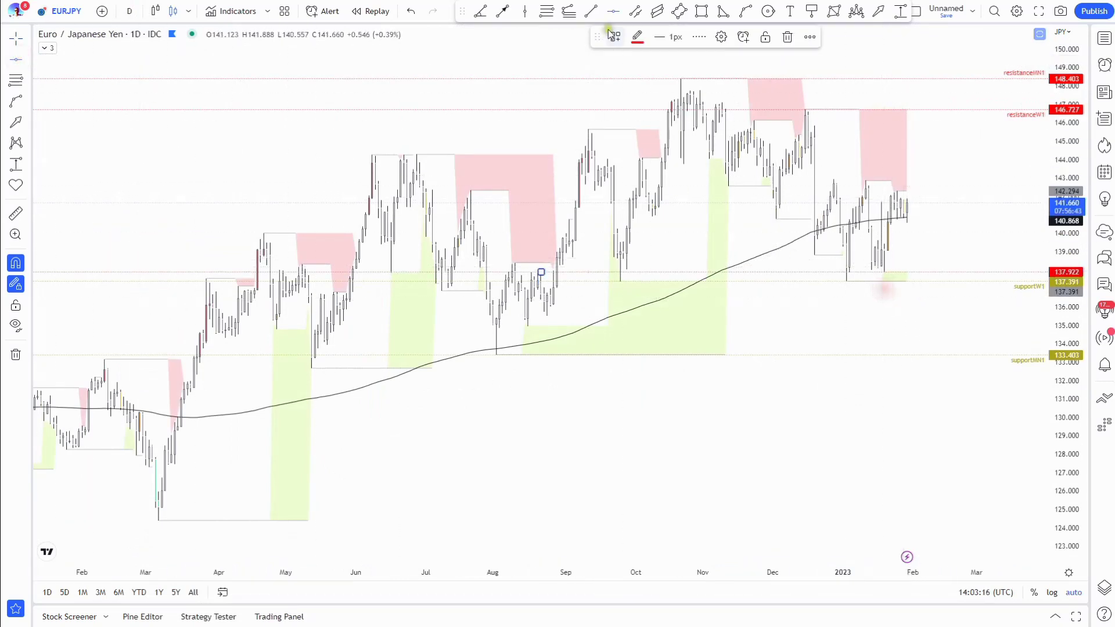
{"action": "left_click", "coordinate": [615, 37]}
{"action": "left_click", "coordinate": [669, 219]}
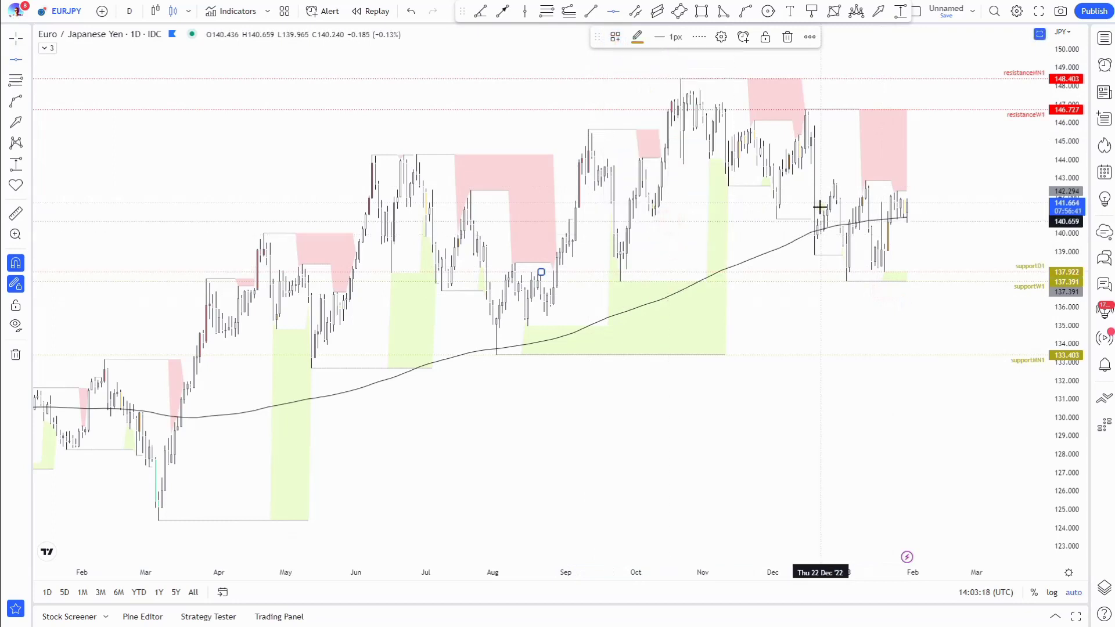
{"action": "left_click", "coordinate": [897, 175]}
{"action": "left_click", "coordinate": [615, 37]}
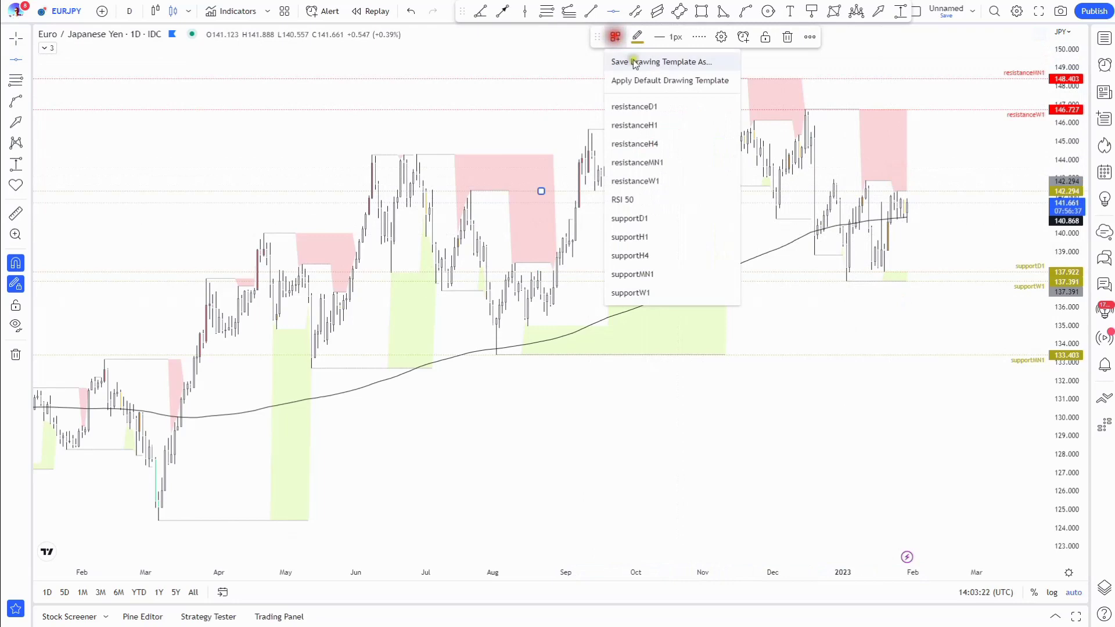
{"action": "left_click", "coordinate": [659, 107]}
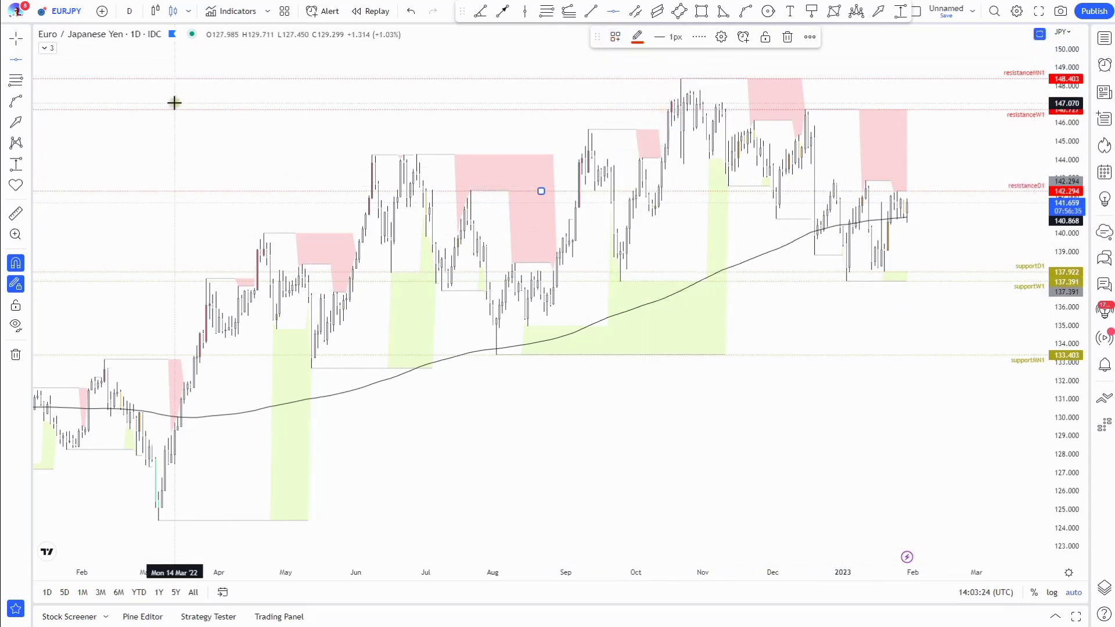
On the 4-hour timeframe, add a EURJPY horizontal line at 140.539 with the supportH4 template.
{"action": "left_click", "coordinate": [128, 11]}
{"action": "left_click", "coordinate": [146, 277]}
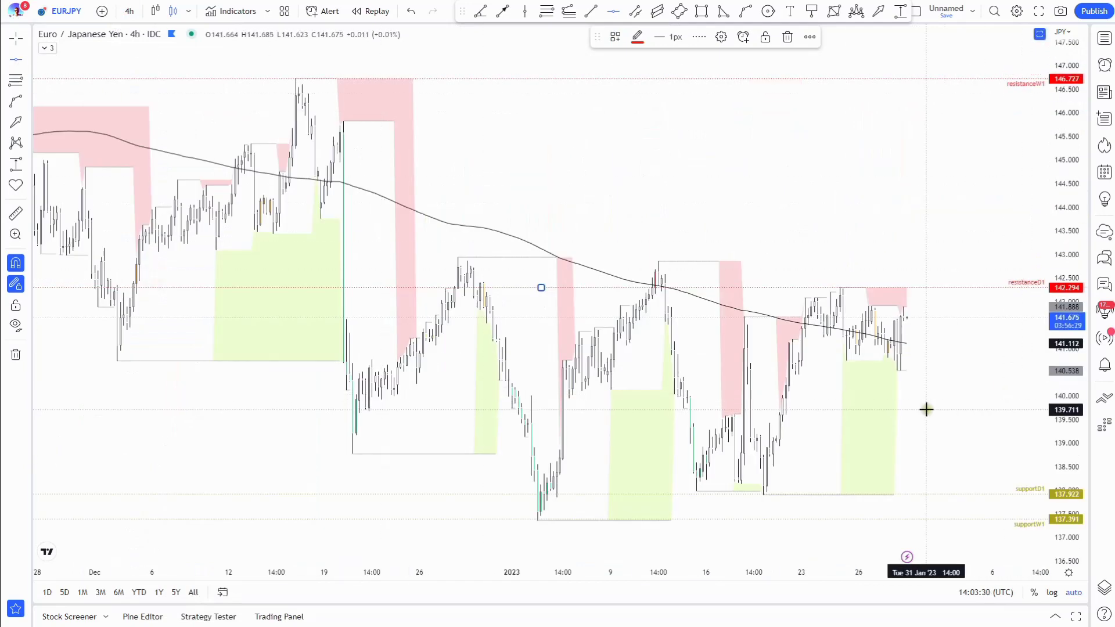
{"action": "key", "text": "ctrl+z"}
{"action": "left_click", "coordinate": [615, 37]}
{"action": "left_click", "coordinate": [639, 256]}
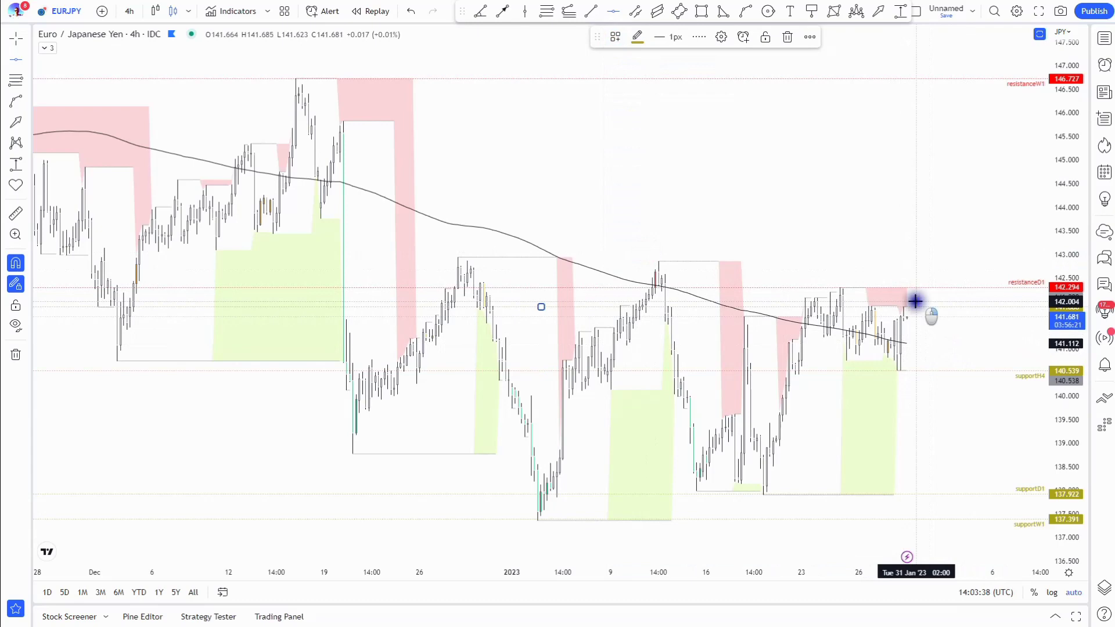
Place a horizontal line at 141.910 with the resistanceH4 template and deselect it.
{"action": "left_click", "coordinate": [871, 295]}
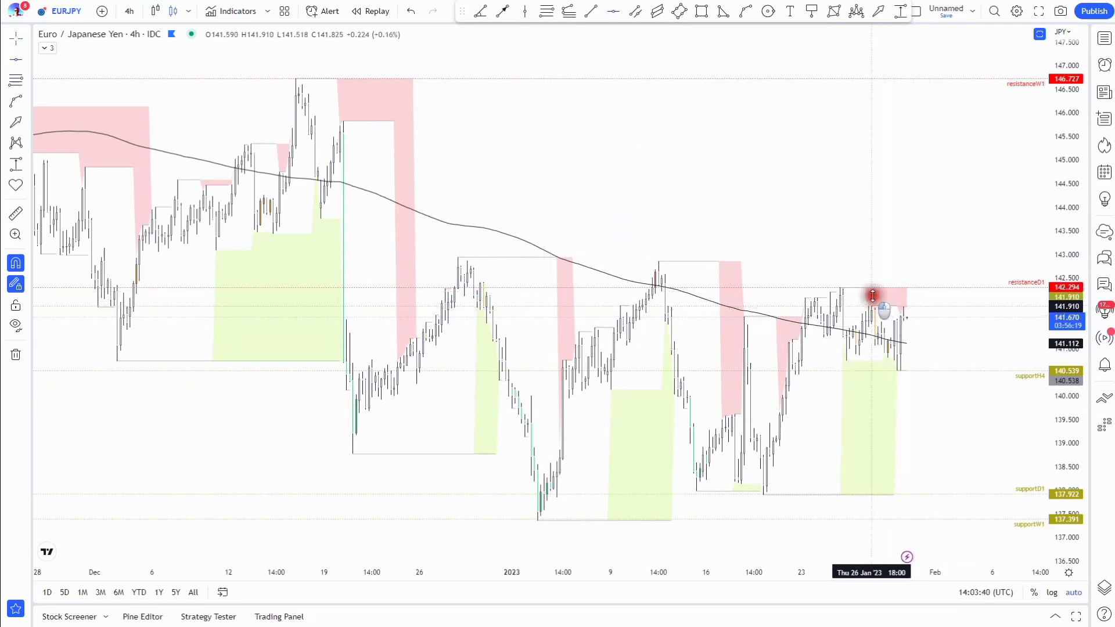
{"action": "left_click", "coordinate": [616, 36]}
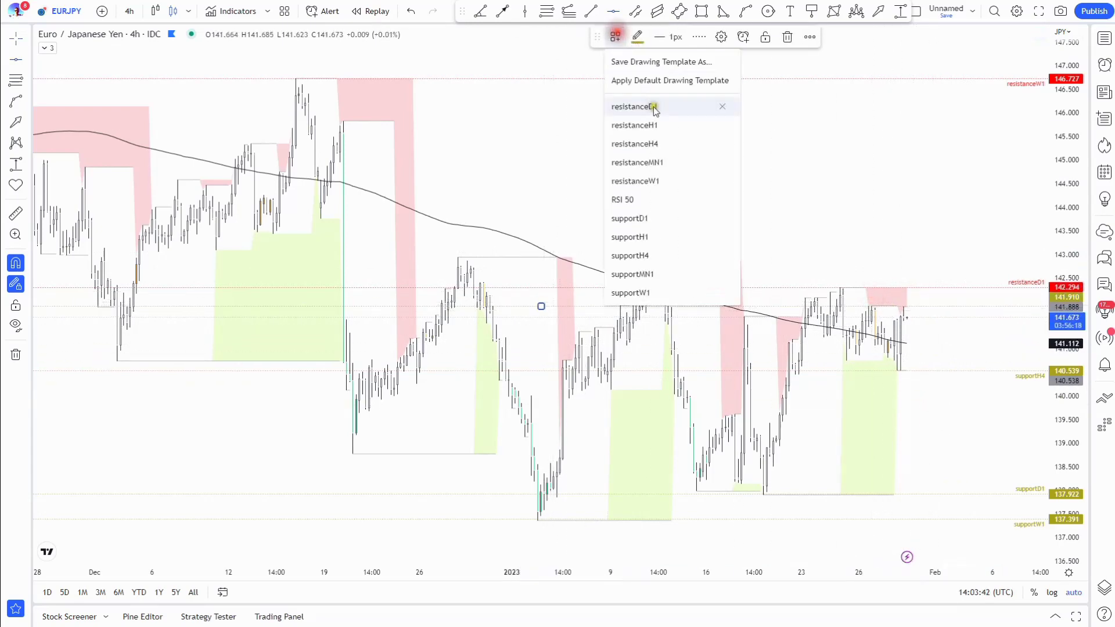
{"action": "left_click", "coordinate": [656, 143]}
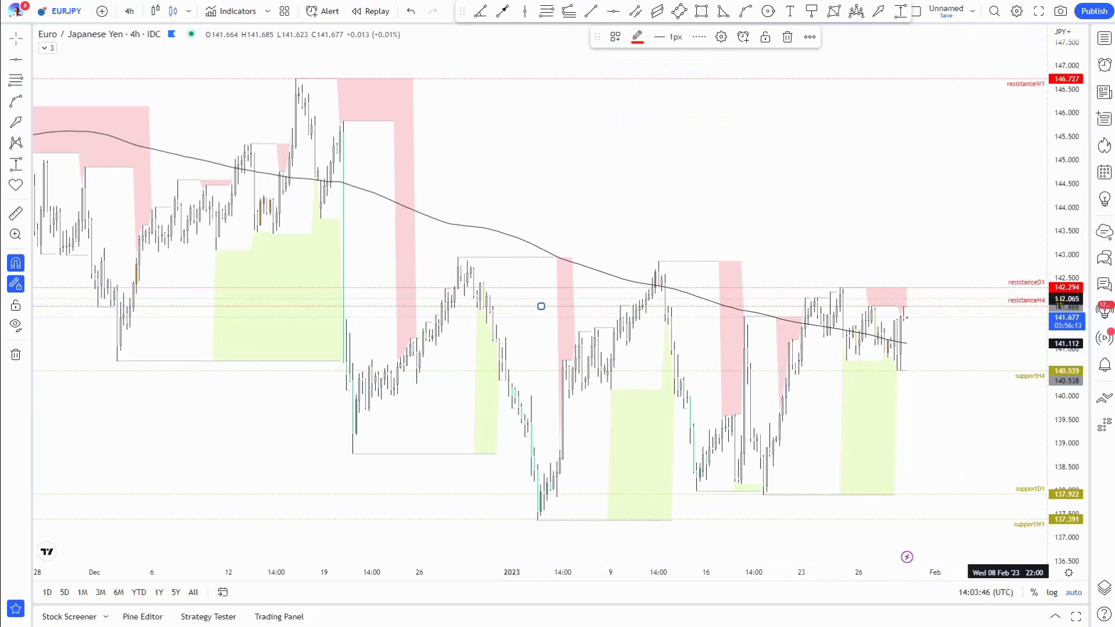
{"action": "right_click", "coordinate": [599, 157]}
{"action": "left_click", "coordinate": [587, 152]}
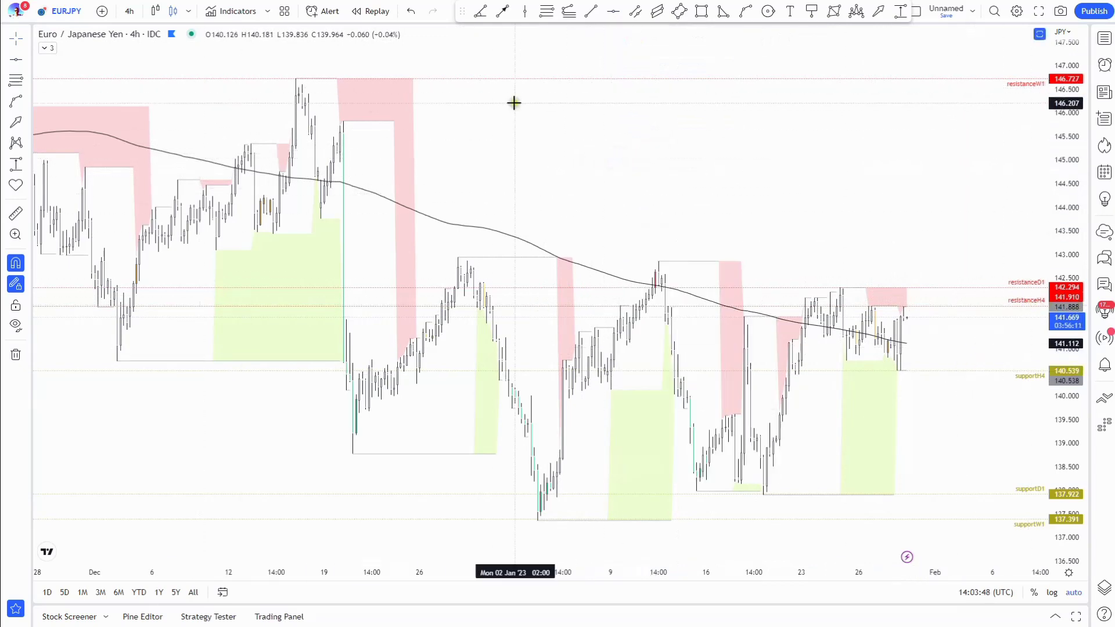
Load GBPJPY from the watchlist, hide the watchlist and switch the chart to the 1-week timeframe.
{"action": "left_click", "coordinate": [1105, 38]}
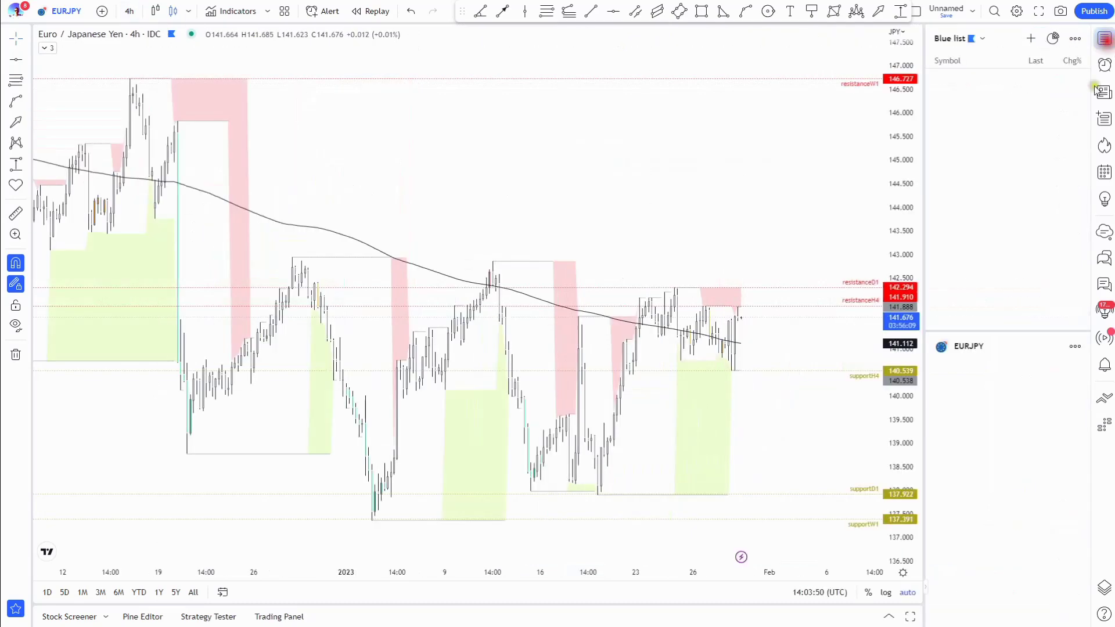
{"action": "key", "text": "Up"}
{"action": "left_click", "coordinate": [1105, 39]}
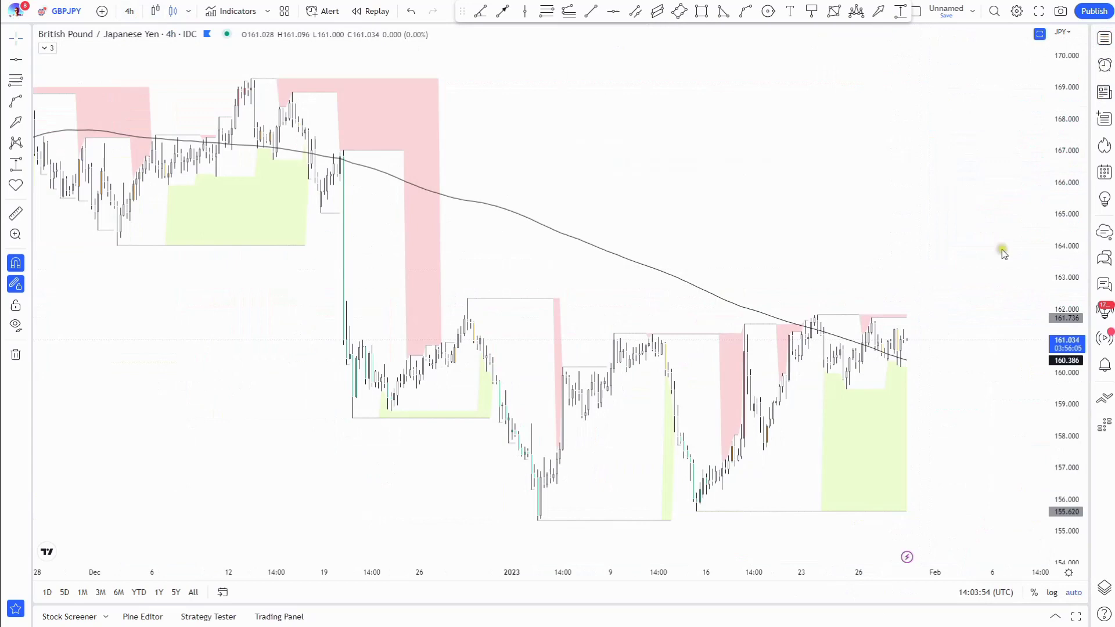
{"action": "left_click", "coordinate": [127, 11]}
{"action": "left_click", "coordinate": [150, 374]}
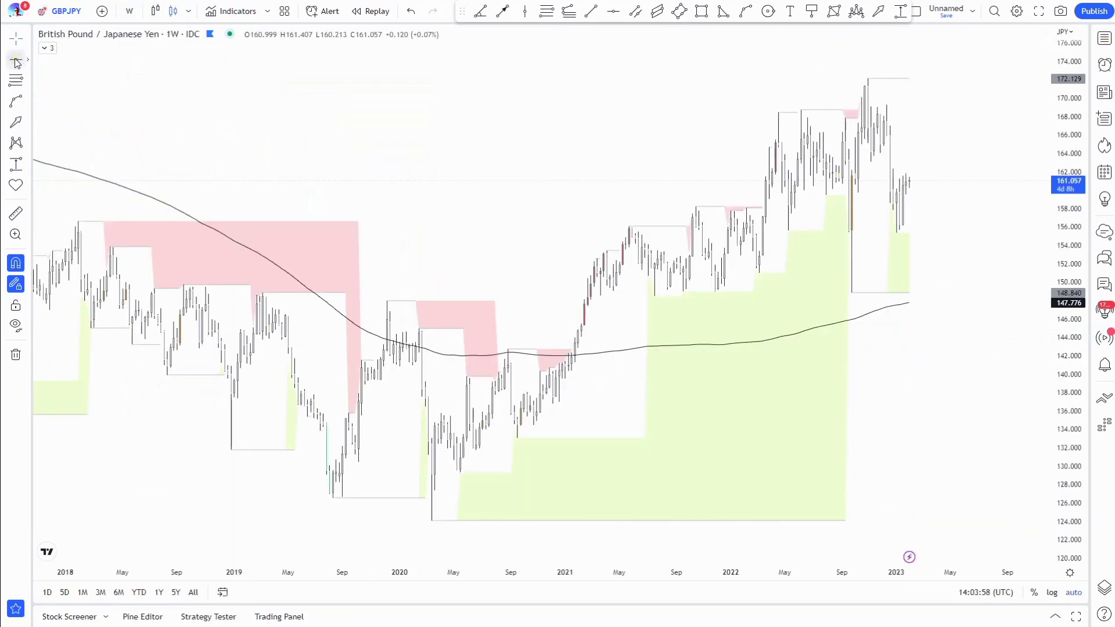
Add GBPJPY horizontal lines at 172.129 with the resistanceMN1 template and at 148.840 with the supportMN1 template.
{"action": "left_click", "coordinate": [869, 68]}
{"action": "left_click", "coordinate": [615, 37]}
{"action": "left_click", "coordinate": [666, 163]}
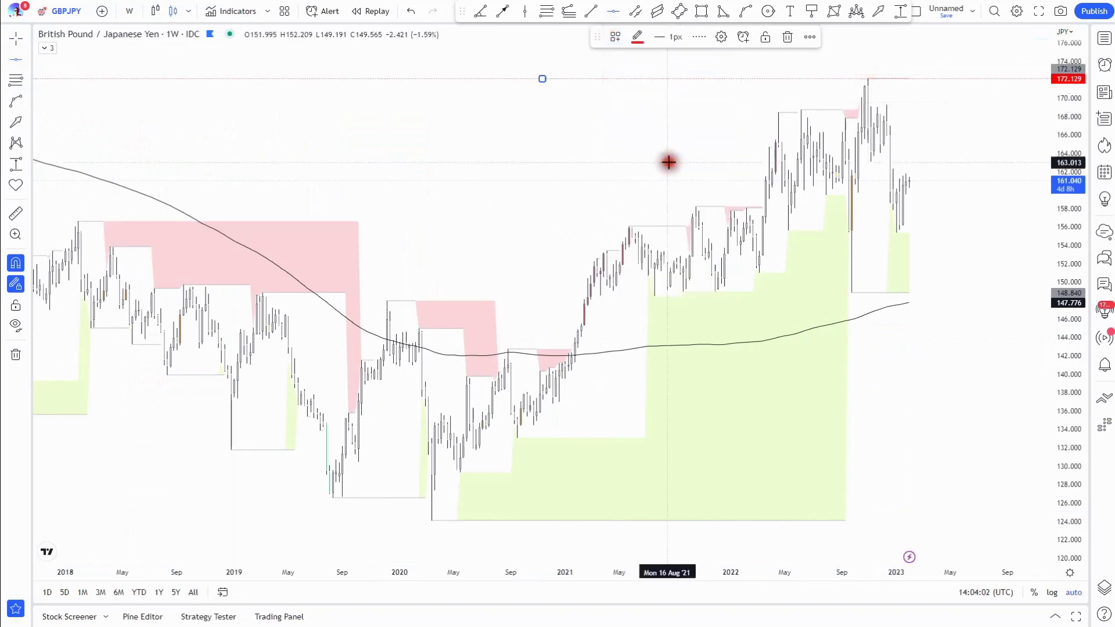
{"action": "left_click", "coordinate": [852, 309]}
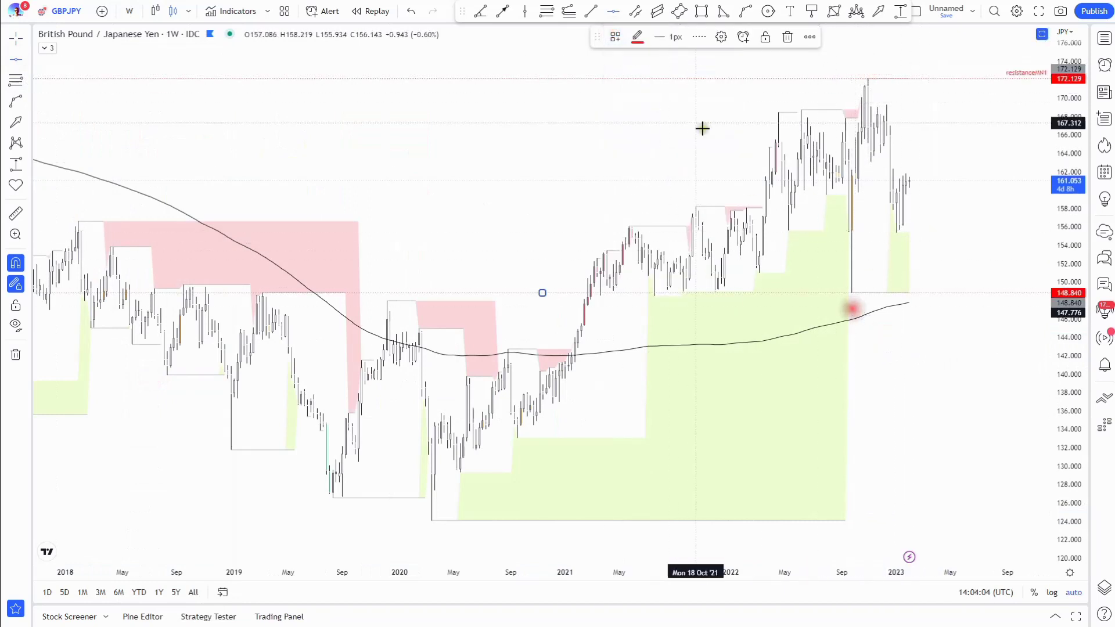
{"action": "left_click", "coordinate": [615, 36]}
{"action": "left_click", "coordinate": [656, 273]}
Add horizontal lines at 155.364 with the supportW1 template and at 169.276 with the resistanceW1 template.
{"action": "left_click", "coordinate": [896, 233]}
{"action": "left_click", "coordinate": [615, 36]}
{"action": "left_click", "coordinate": [667, 292]}
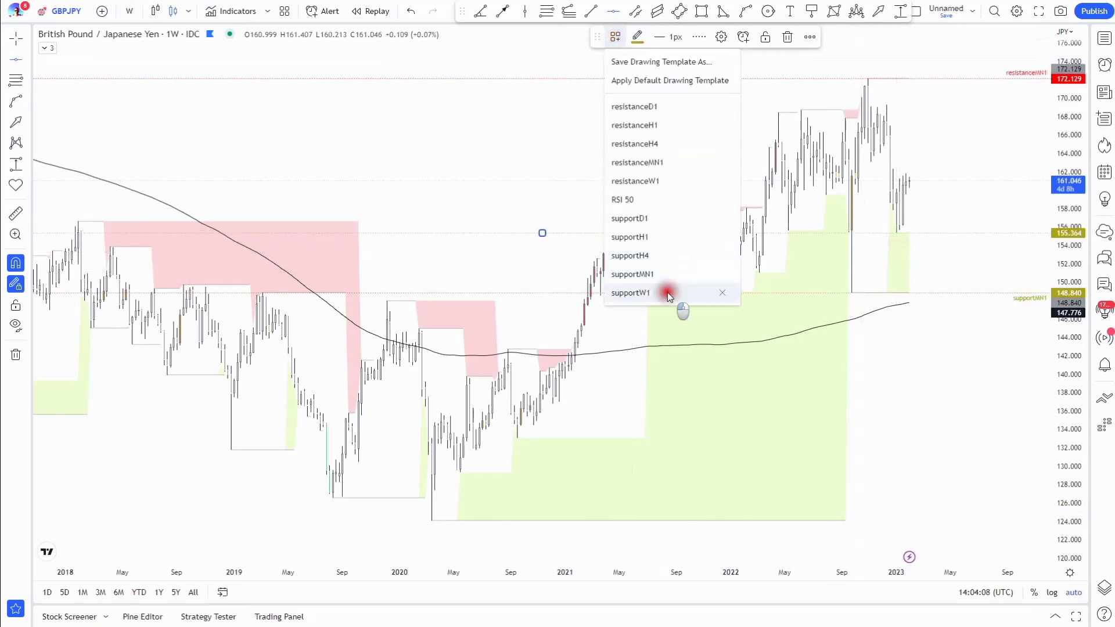
{"action": "left_click", "coordinate": [886, 87]}
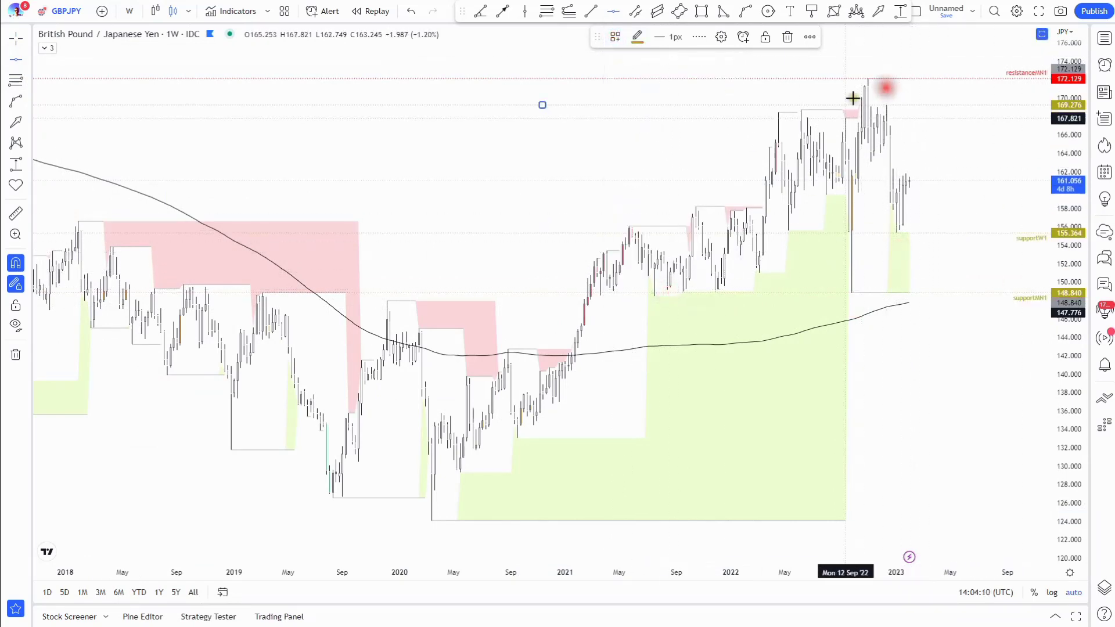
{"action": "left_click", "coordinate": [616, 36]}
{"action": "left_click", "coordinate": [656, 182]}
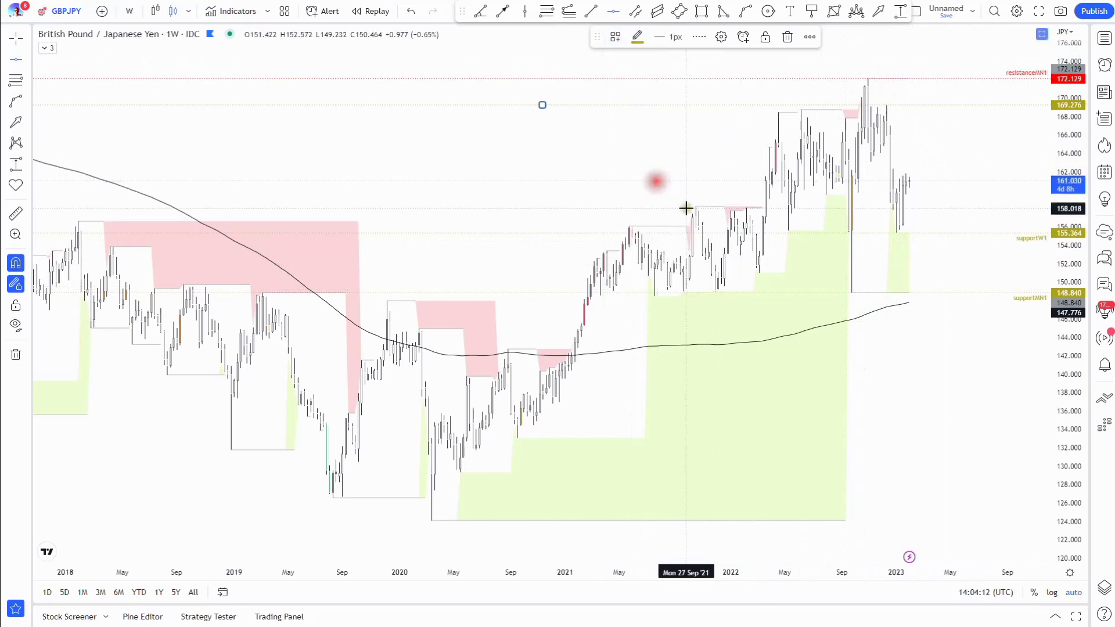
Switch GBPJPY to the 1-day timeframe and add a horizontal line at 159.511 with the supportD1 template.
{"action": "left_click", "coordinate": [129, 12]}
{"action": "left_click", "coordinate": [175, 336]}
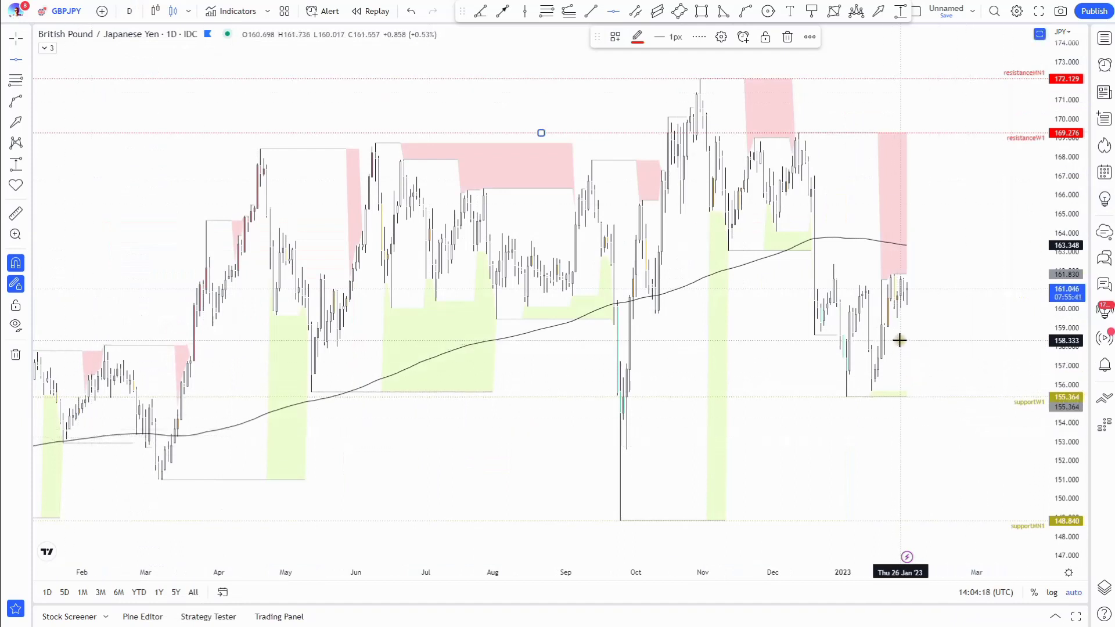
{"action": "key", "text": "ctrl+z"}
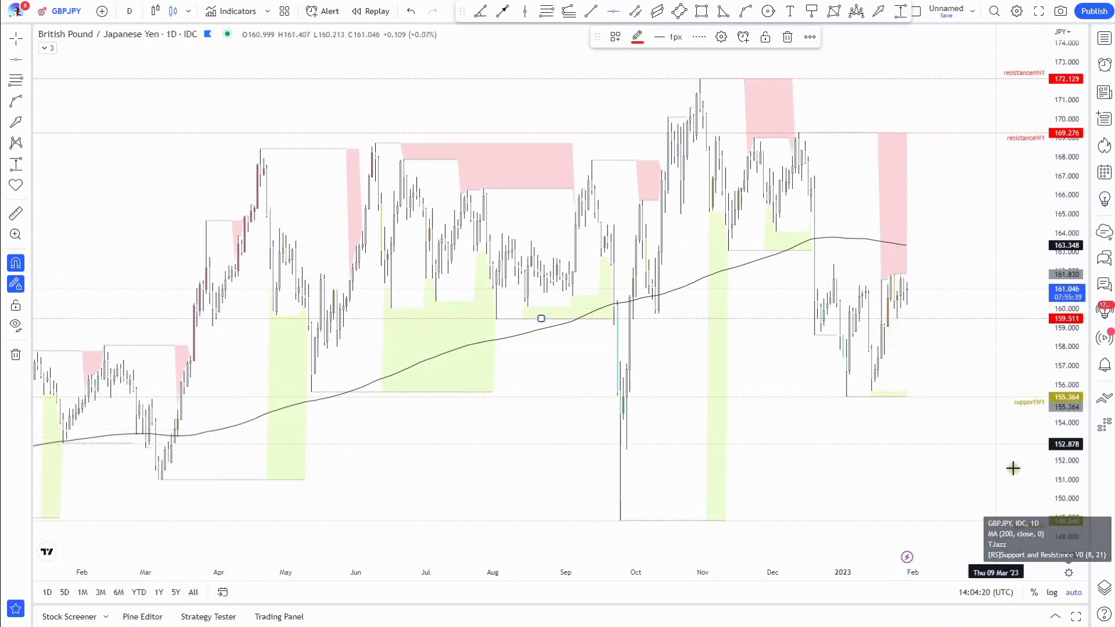
{"action": "left_click", "coordinate": [615, 37]}
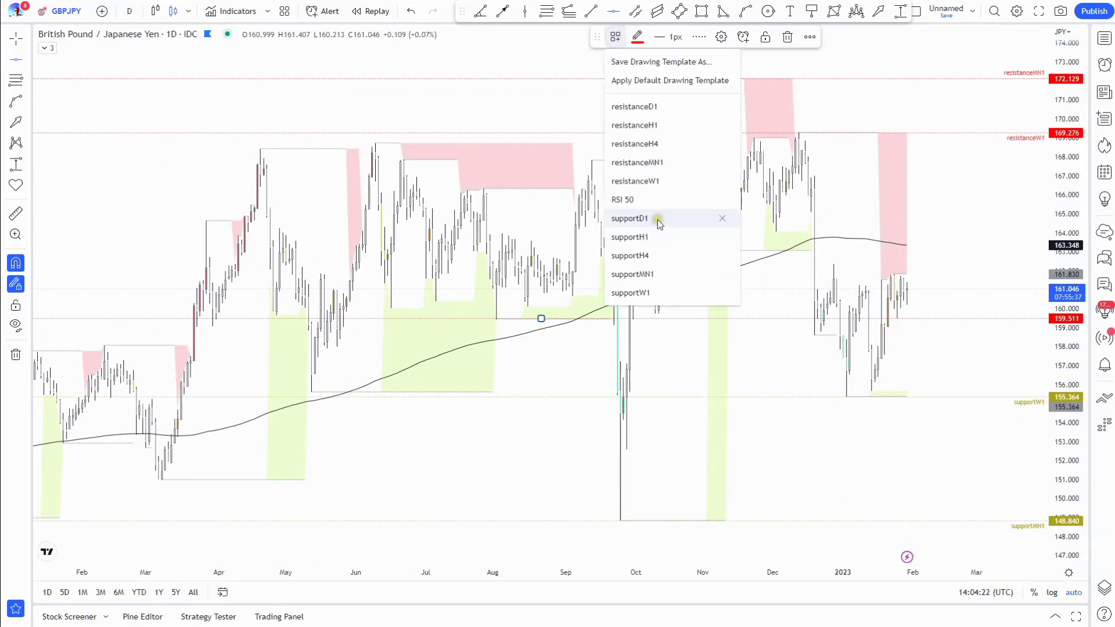
{"action": "left_click", "coordinate": [658, 220]}
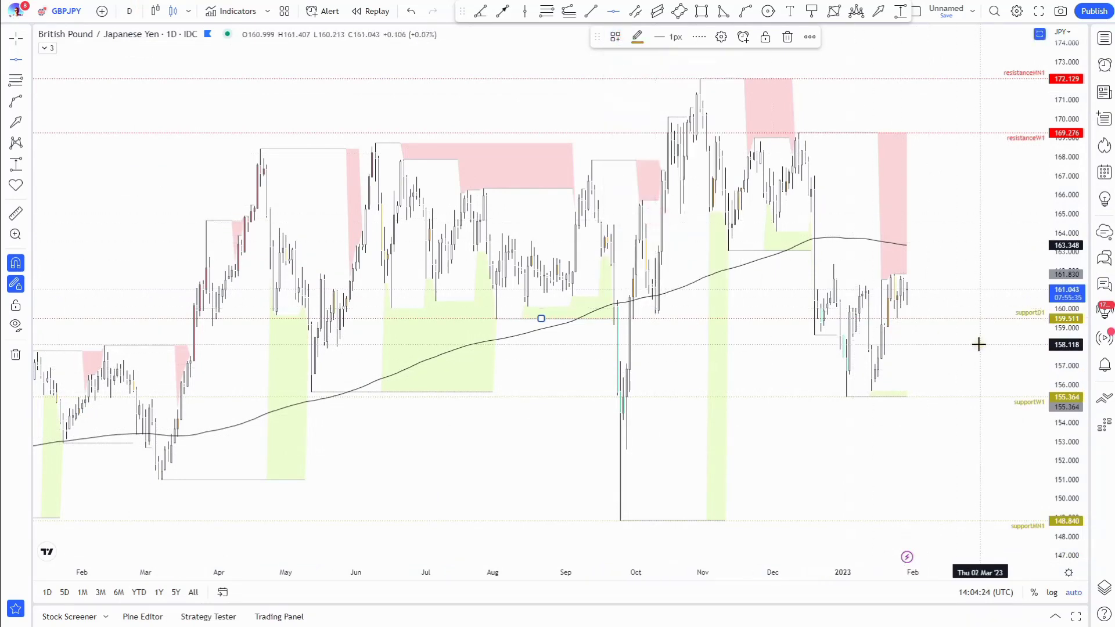
Add a horizontal line at 161.830 on the daily chart with the resistanceD1 template.
{"action": "left_click", "coordinate": [894, 274]}
{"action": "left_click", "coordinate": [615, 37]}
{"action": "left_click", "coordinate": [650, 107]}
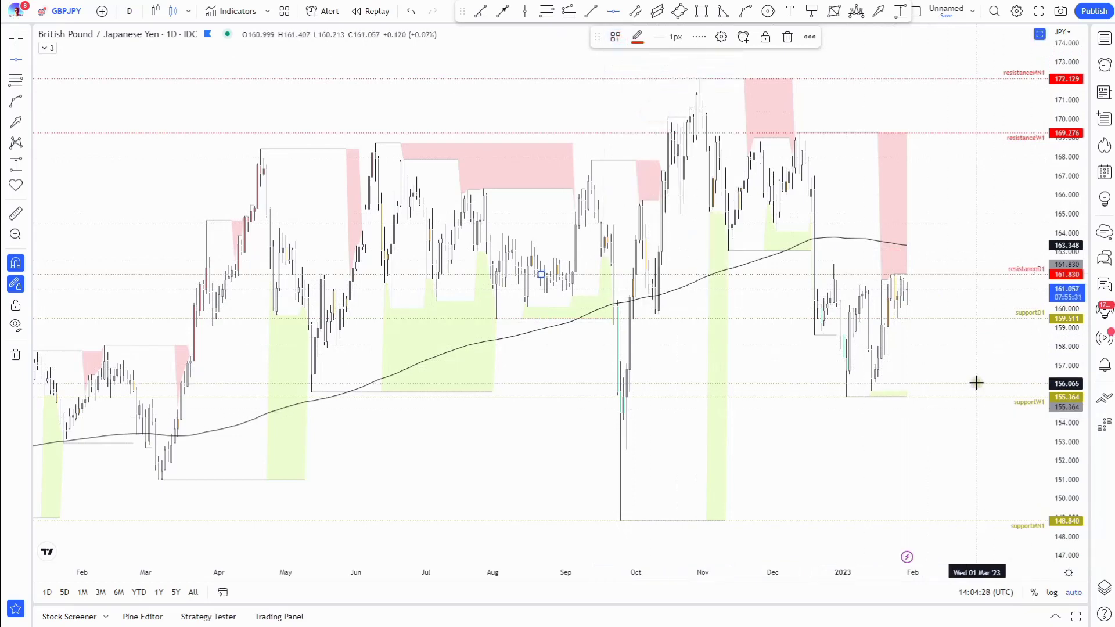
Switch GBPJPY to the 4-hour timeframe and add a horizontal line at 160.179 with the supportH4 template.
{"action": "left_click", "coordinate": [129, 11]}
{"action": "left_click", "coordinate": [160, 277]}
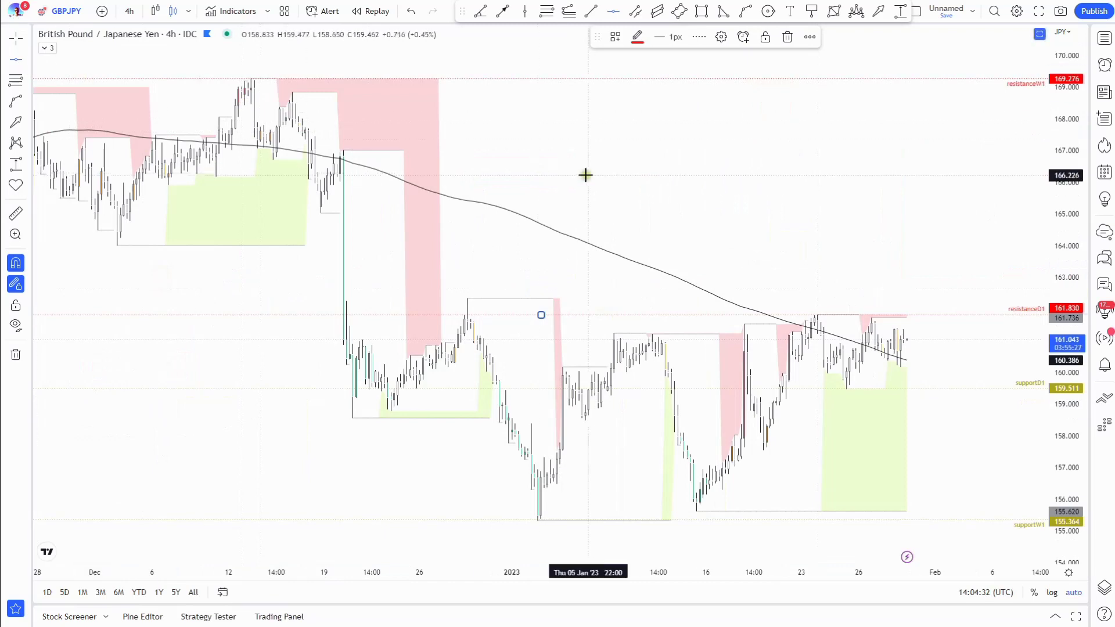
{"action": "left_click", "coordinate": [615, 36]}
{"action": "left_click", "coordinate": [664, 256]}
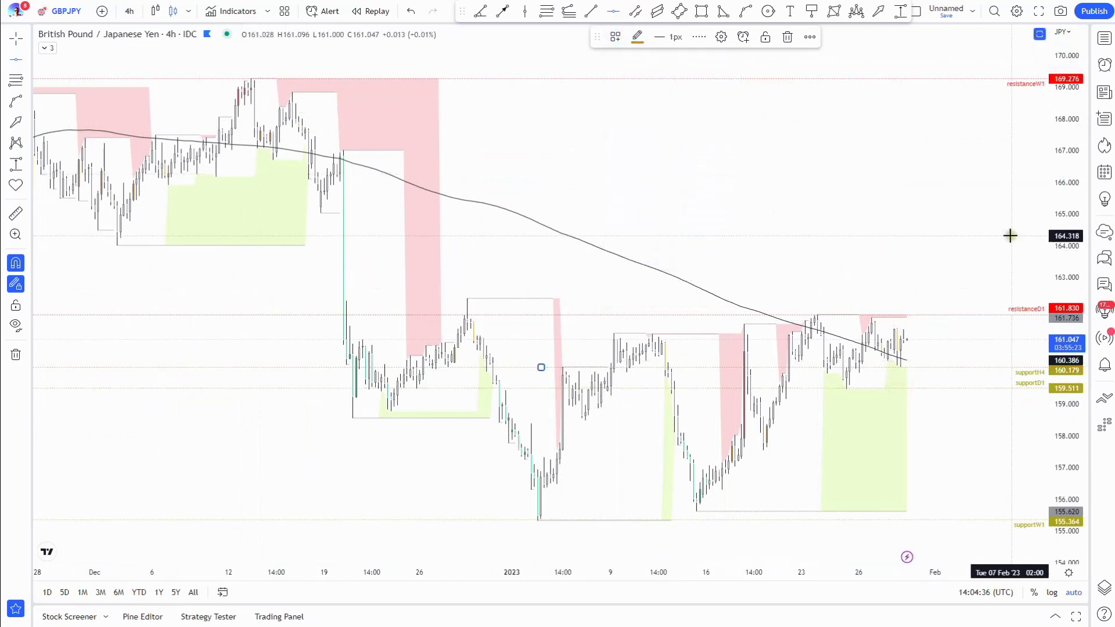
Set the vertical text alignment of the supportH4 line to Top.
{"action": "left_click", "coordinate": [615, 36]}
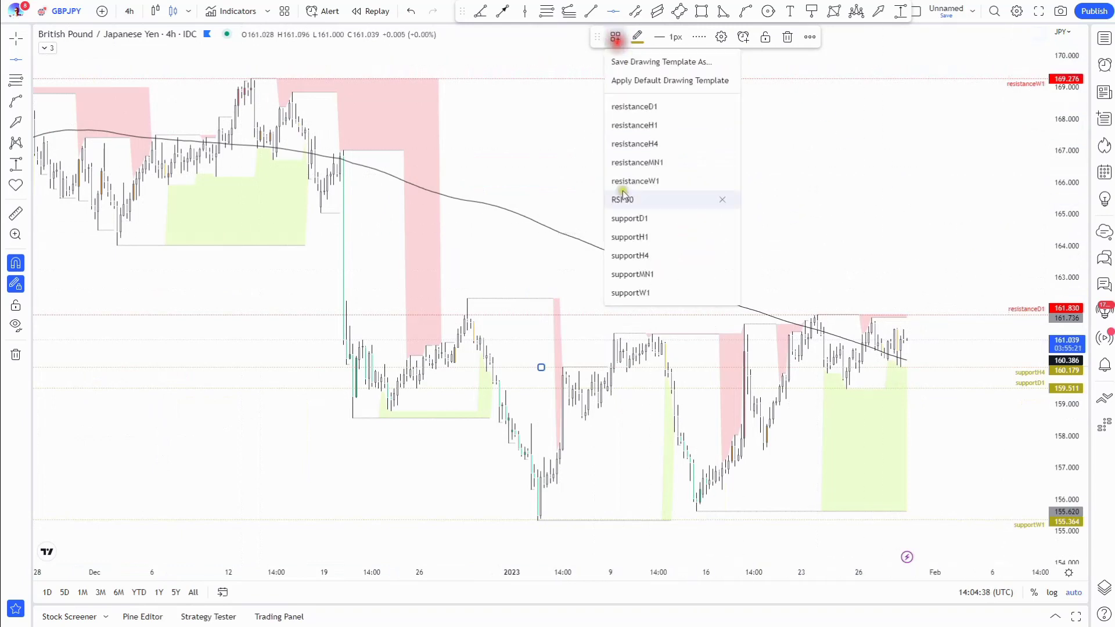
{"action": "left_click", "coordinate": [720, 36]}
{"action": "left_click", "coordinate": [558, 378]}
{"action": "left_click", "coordinate": [549, 398]}
{"action": "left_click", "coordinate": [636, 418]}
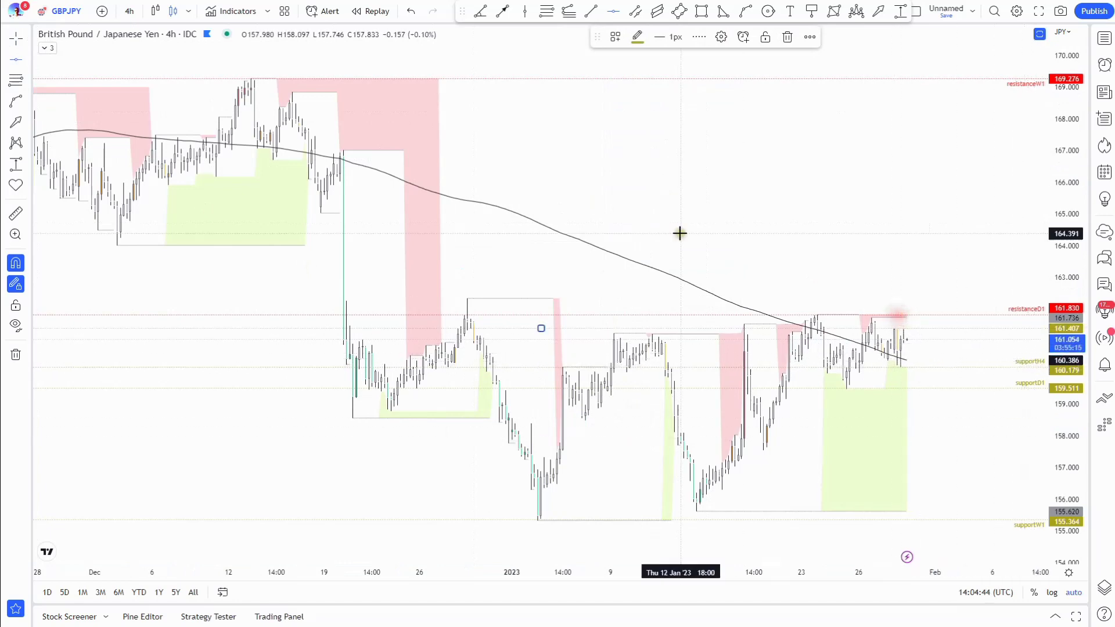
Add a horizontal line at 161.407 with the resistanceH4 template and set its vertical text alignment to Bottom.
{"action": "left_click", "coordinate": [615, 37]}
{"action": "left_click", "coordinate": [646, 143]}
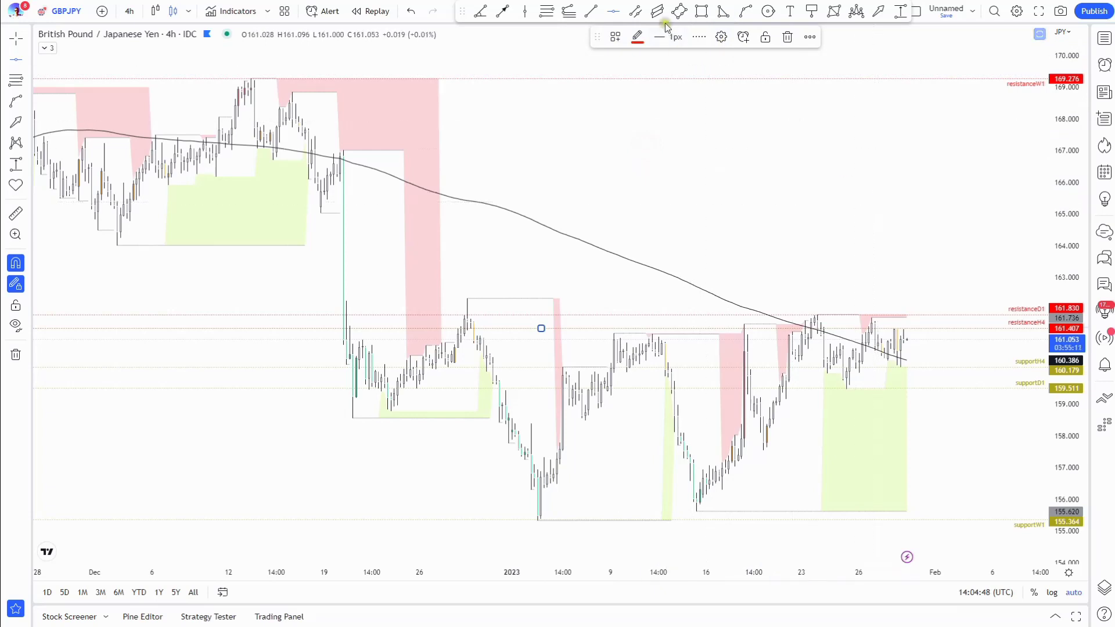
{"action": "left_click", "coordinate": [722, 37]}
{"action": "left_click", "coordinate": [555, 382]}
{"action": "left_click", "coordinate": [546, 431]}
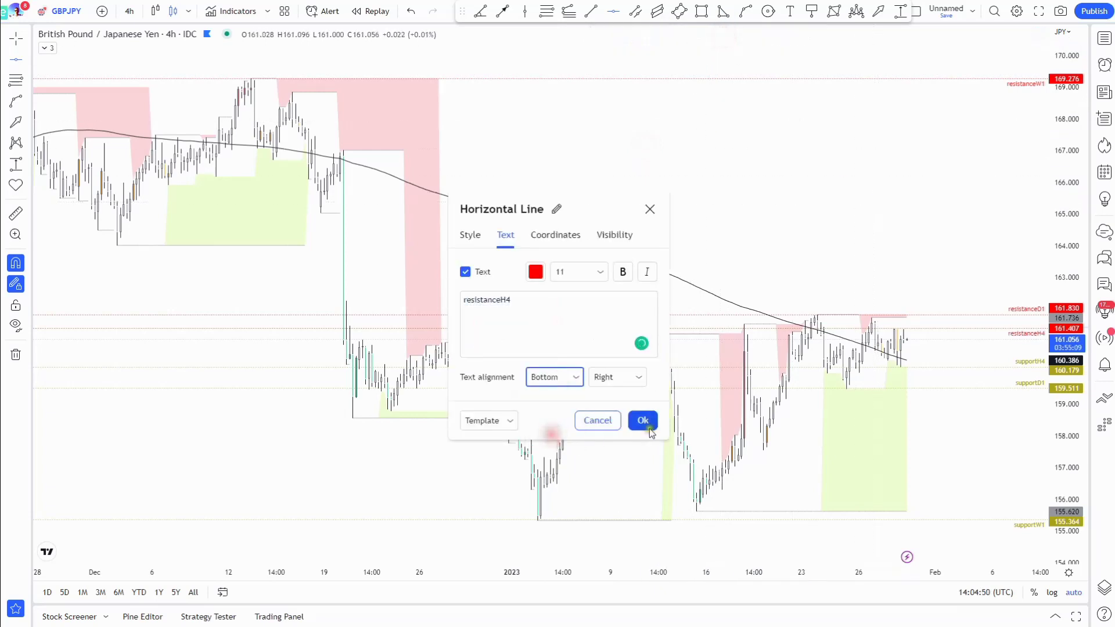
{"action": "left_click", "coordinate": [643, 420]}
Load NZDJPY from the watchlist, switch the chart to the 1-week timeframe and hide the watchlist.
{"action": "left_click", "coordinate": [1105, 39]}
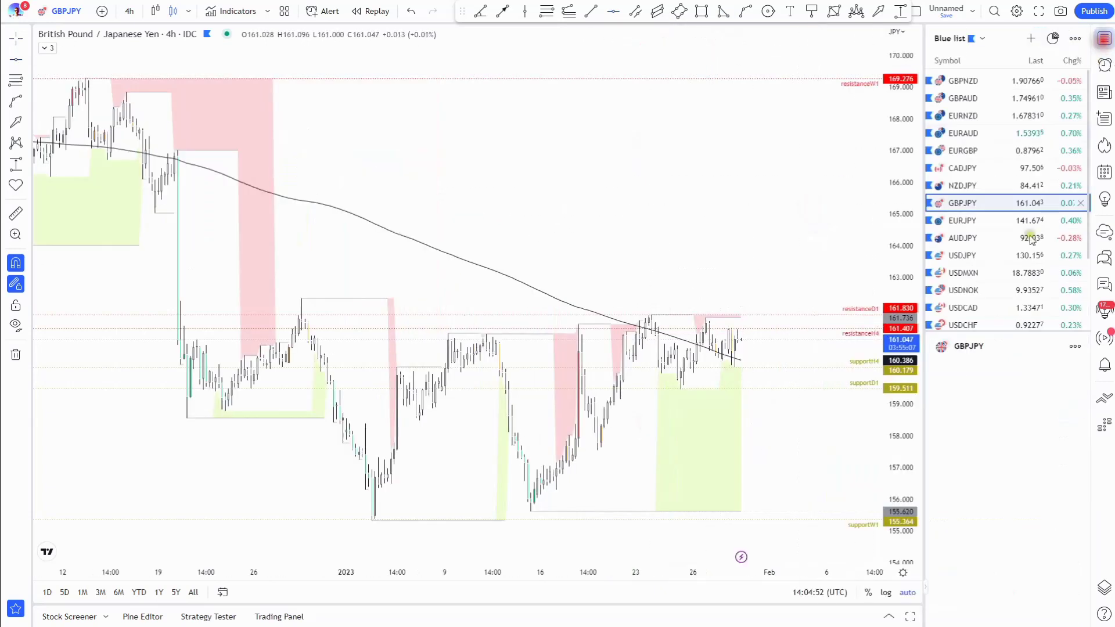
{"action": "left_click", "coordinate": [976, 185]}
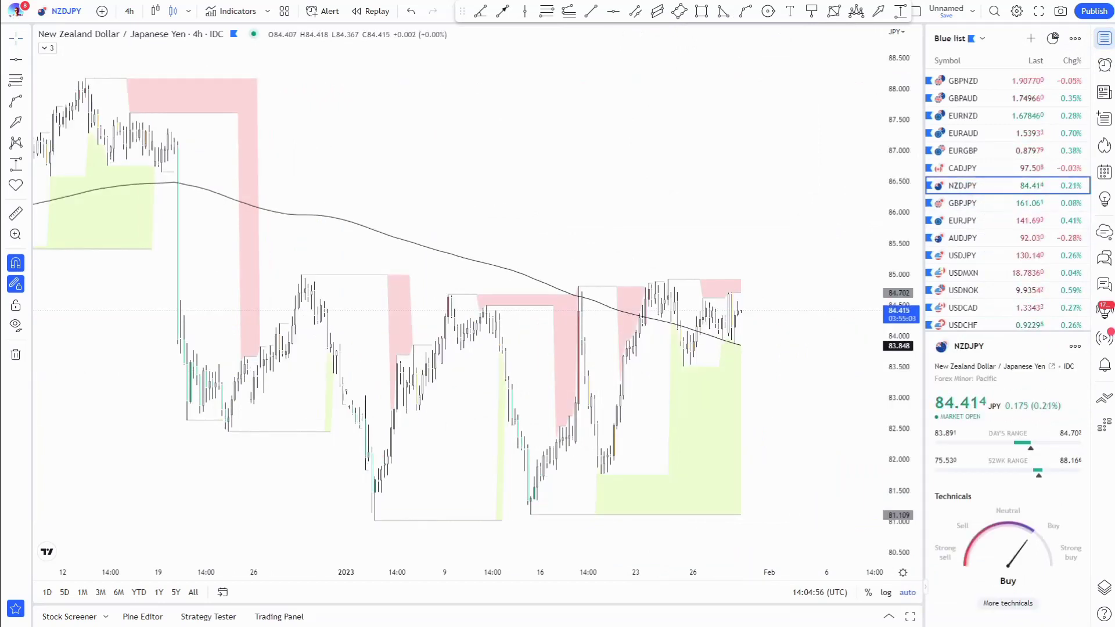
{"action": "left_click", "coordinate": [129, 11]}
{"action": "left_click", "coordinate": [168, 375]}
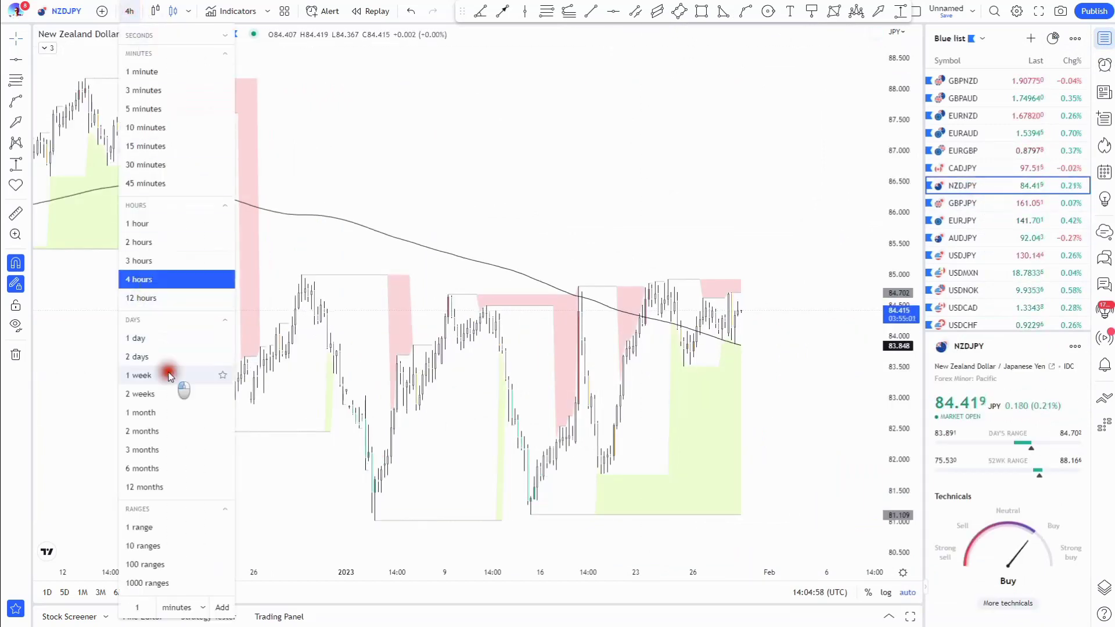
{"action": "left_click", "coordinate": [1107, 39]}
Add an NZDJPY horizontal line at 87.886 with the resistanceMN1 template and its text aligned to Bottom.
{"action": "left_click", "coordinate": [16, 62]}
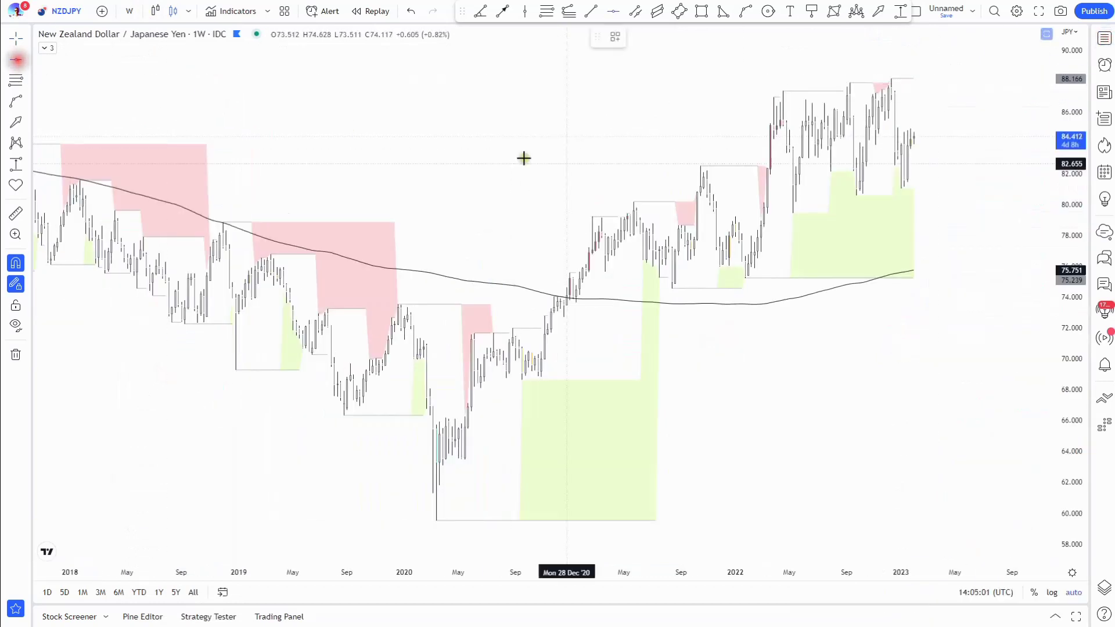
{"action": "left_click", "coordinate": [849, 69]}
{"action": "left_click", "coordinate": [616, 37]}
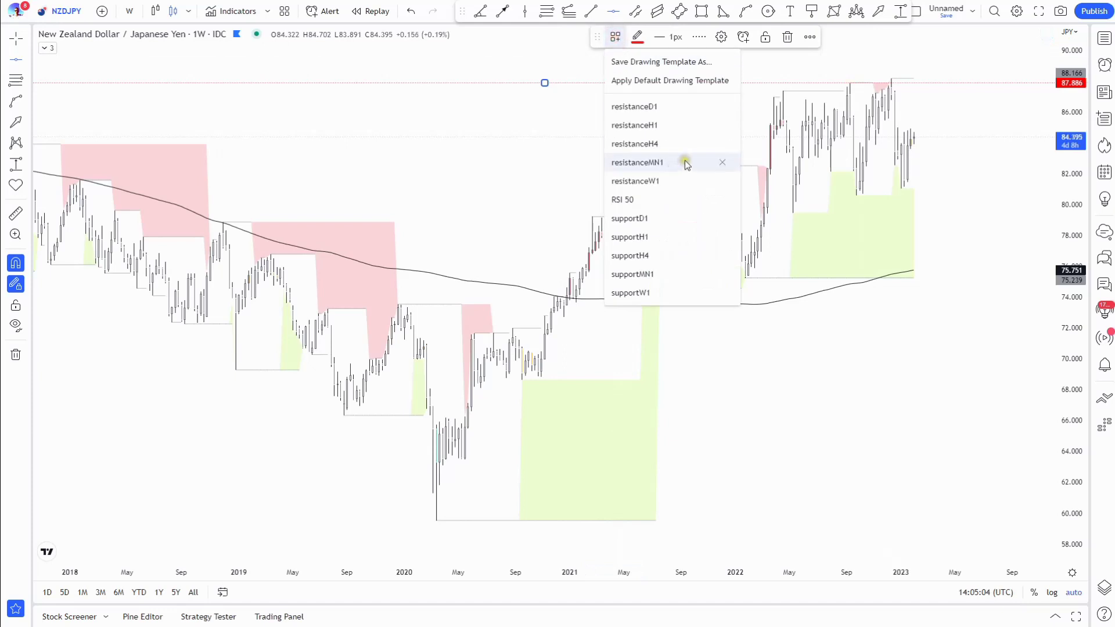
{"action": "left_click", "coordinate": [685, 160]}
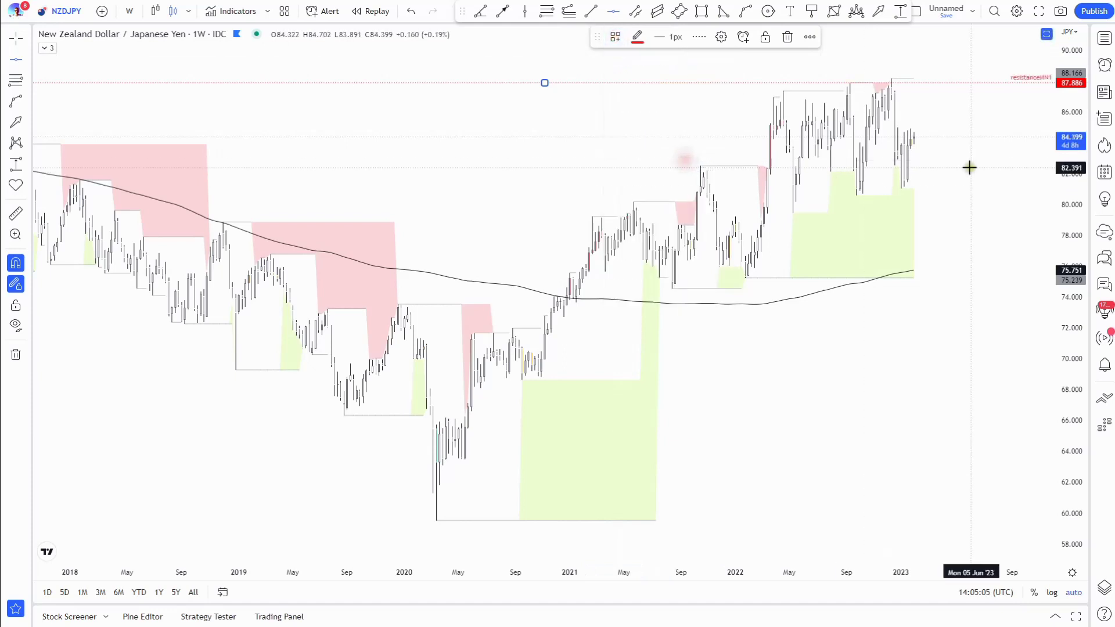
{"action": "left_click", "coordinate": [722, 37]}
{"action": "left_click", "coordinate": [542, 378]}
{"action": "left_click", "coordinate": [546, 434]}
{"action": "left_click", "coordinate": [645, 418]}
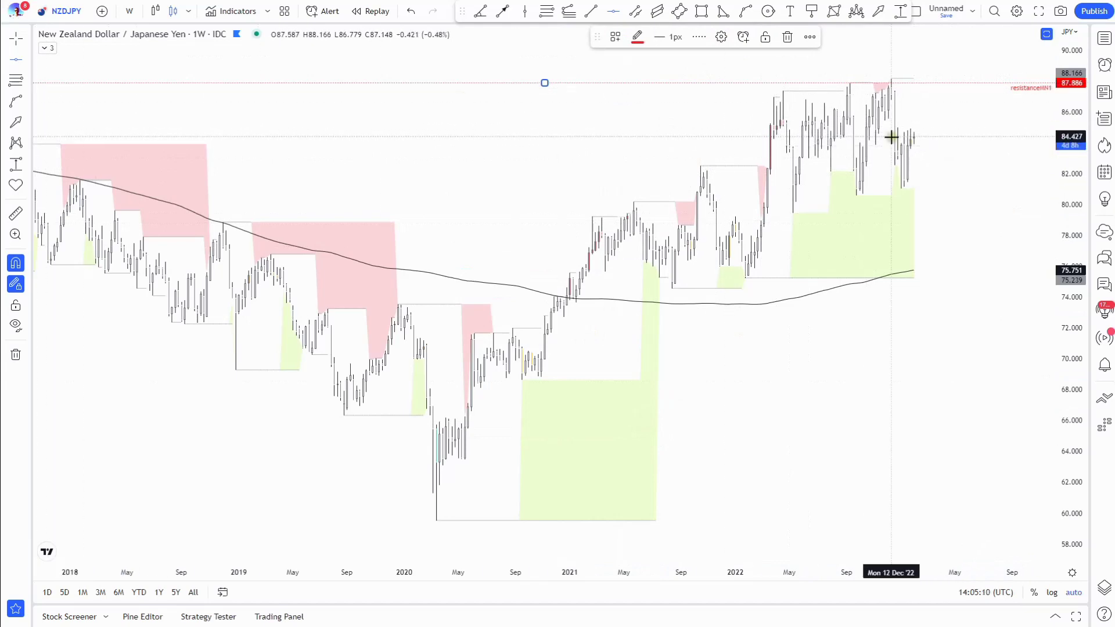
Add a horizontal line at 88.166 with the resistanceW1 template and set its vertical text alignment to Top.
{"action": "left_click_drag", "start_coordinate": [890, 82], "coordinate": [884, 64]}
{"action": "left_click", "coordinate": [615, 37]}
{"action": "left_click", "coordinate": [655, 162]}
{"action": "left_click", "coordinate": [616, 37]}
{"action": "left_click", "coordinate": [642, 178]}
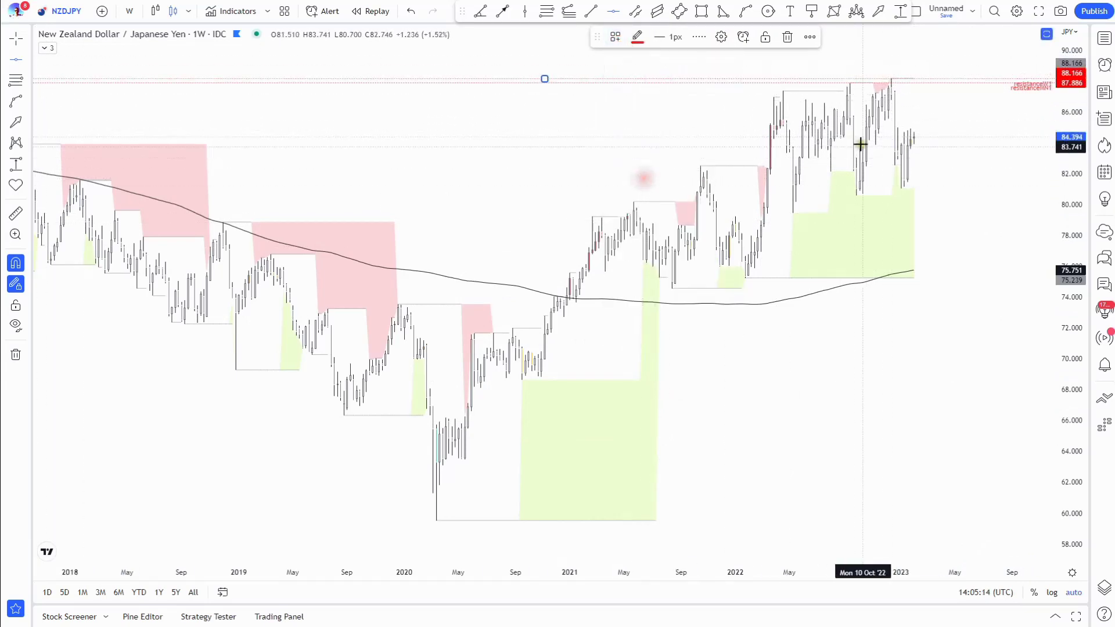
{"action": "left_click", "coordinate": [721, 38]}
{"action": "left_click", "coordinate": [554, 377]}
{"action": "left_click", "coordinate": [556, 399]}
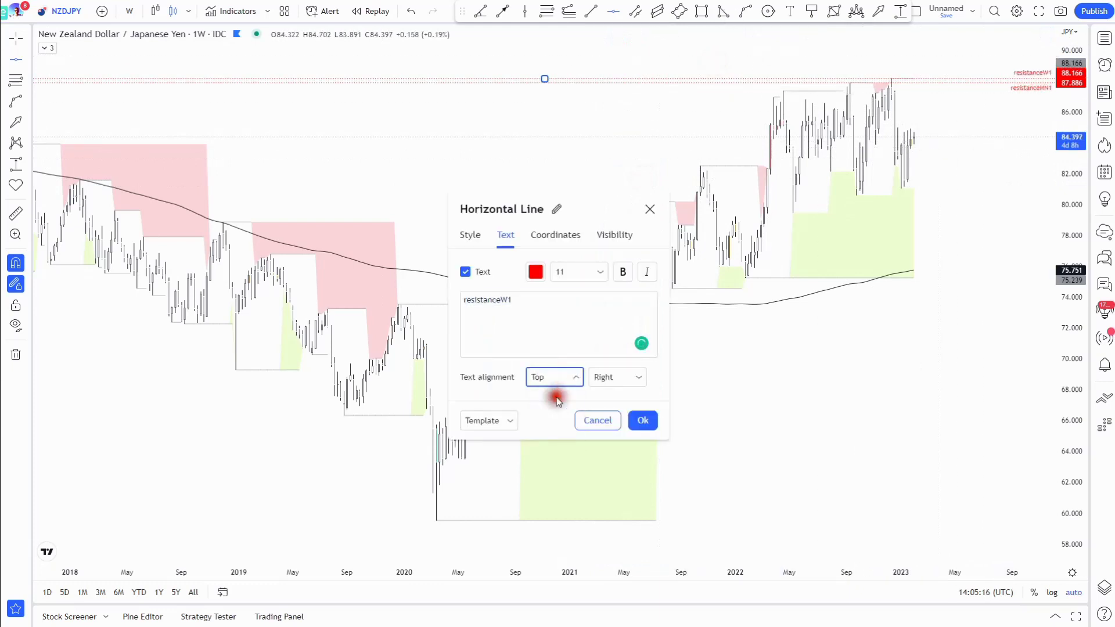
{"action": "left_click", "coordinate": [642, 420]}
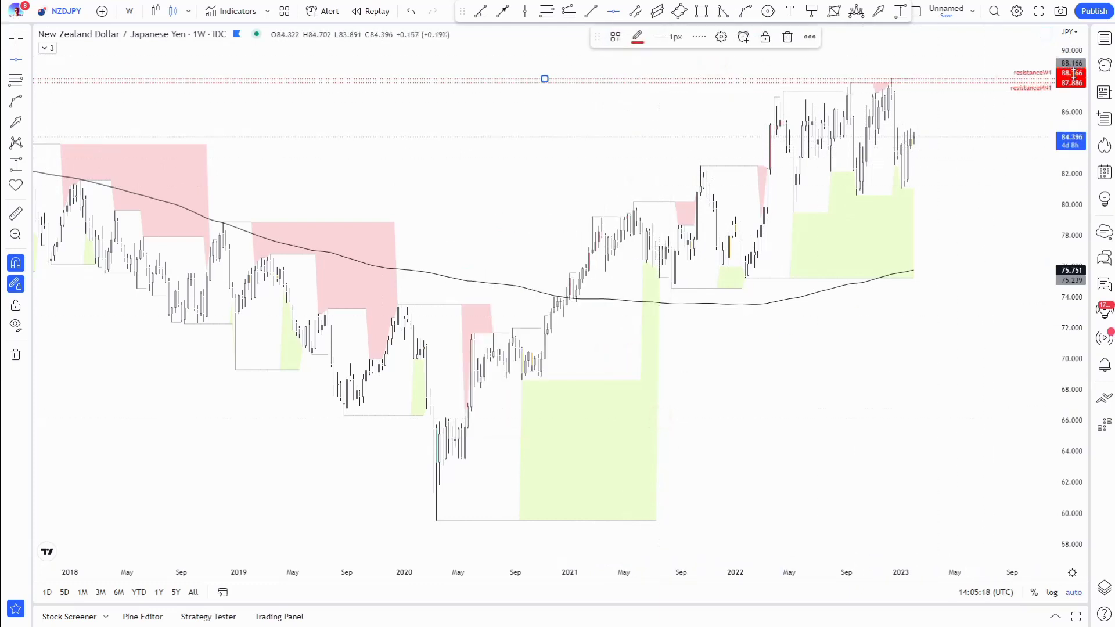
Add horizontal lines at 81.044 with the supportW1 template and Top text alignment, and at 80.584 with the supportMN1 template.
{"action": "left_click", "coordinate": [901, 198]}
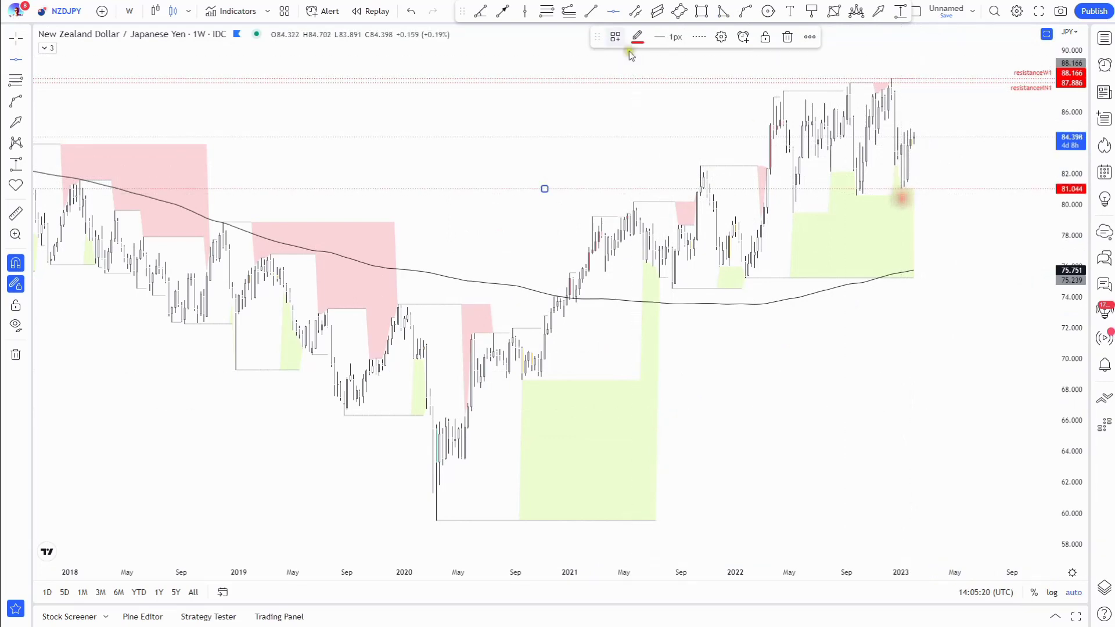
{"action": "left_click", "coordinate": [615, 37]}
{"action": "left_click", "coordinate": [659, 294]}
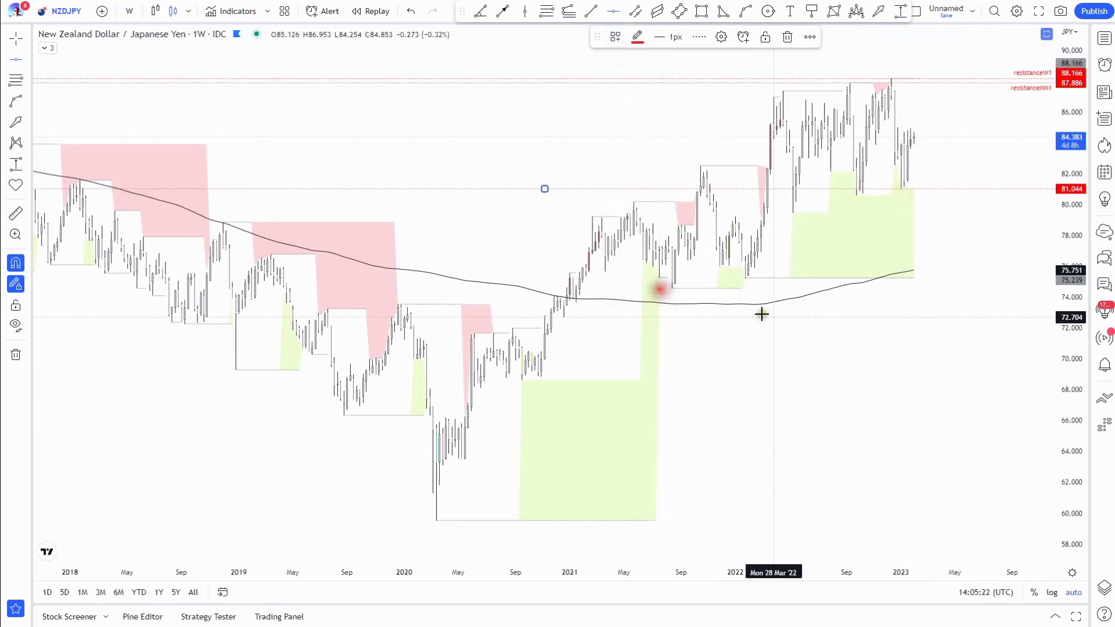
{"action": "left_click", "coordinate": [721, 37]}
{"action": "left_click", "coordinate": [561, 379]}
{"action": "left_click", "coordinate": [541, 399]}
{"action": "left_click", "coordinate": [642, 418]}
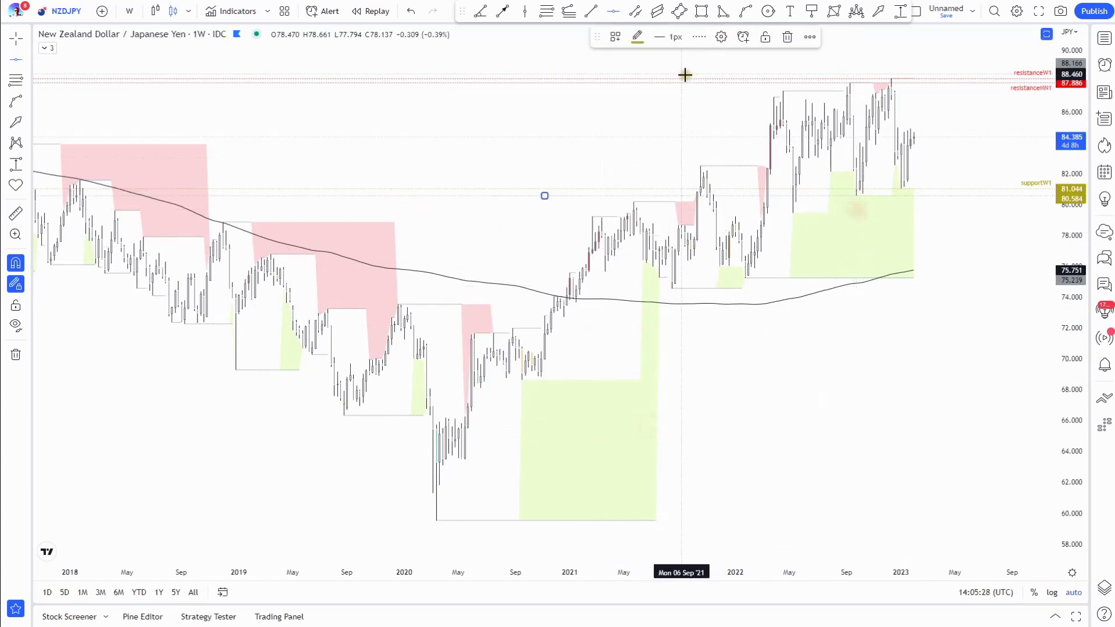
{"action": "left_click", "coordinate": [604, 39]}
{"action": "left_click", "coordinate": [653, 291]}
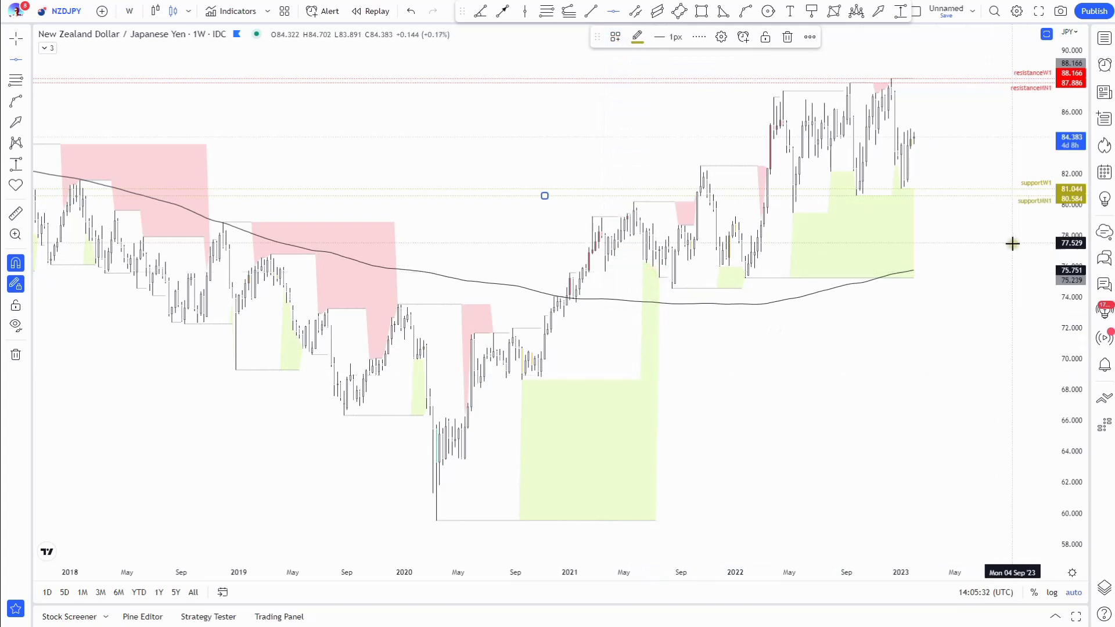
Switch NZDJPY to the 1-day timeframe and add horizontal lines at 84.917 and 83.579, both with the supportD1 template.
{"action": "left_click", "coordinate": [140, 10]}
{"action": "left_click", "coordinate": [161, 337]}
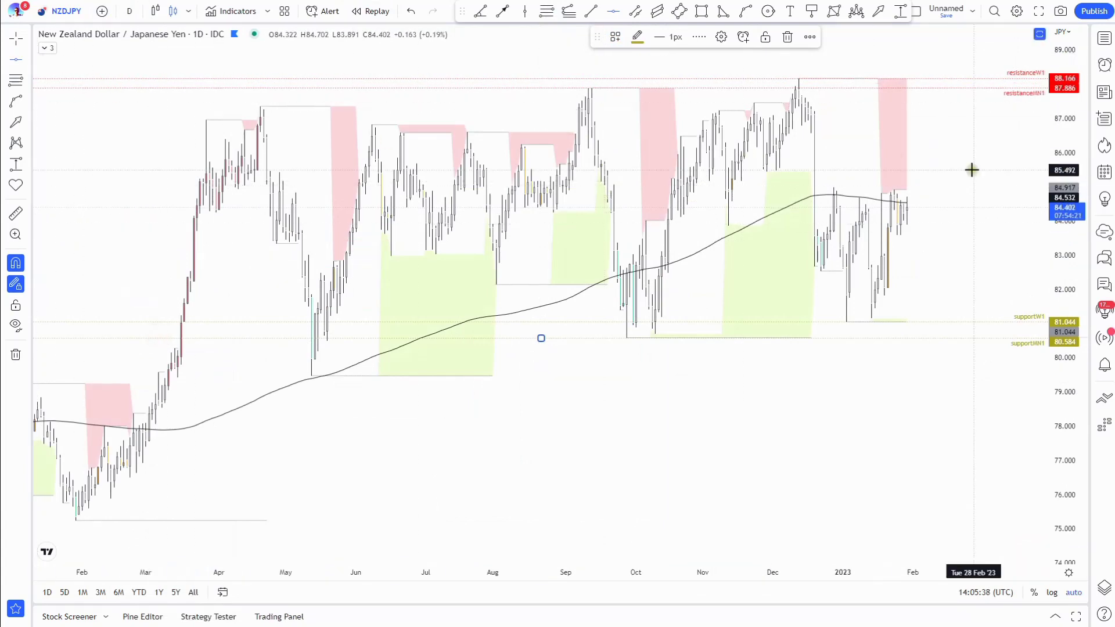
{"action": "left_click", "coordinate": [894, 174]}
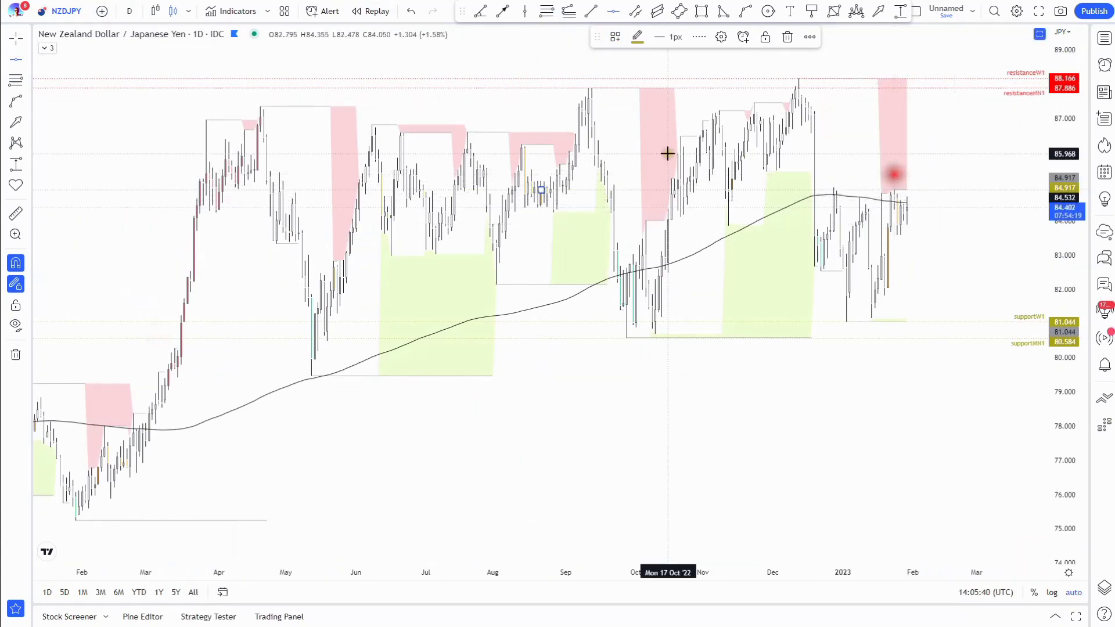
{"action": "left_click", "coordinate": [615, 37]}
{"action": "left_click", "coordinate": [664, 219]}
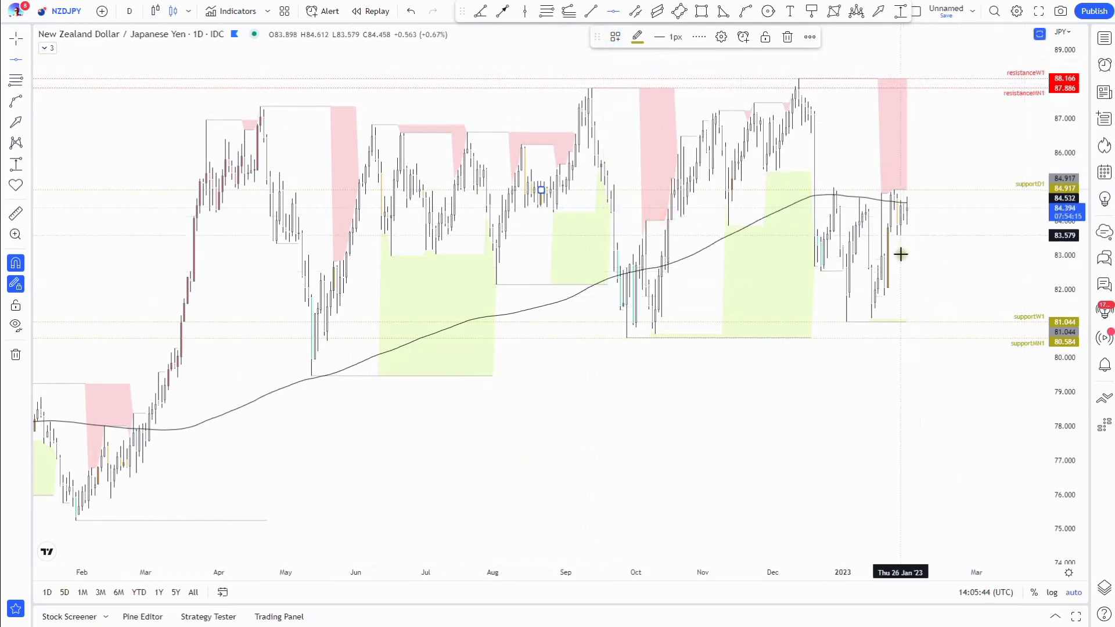
{"action": "left_click", "coordinate": [615, 36]}
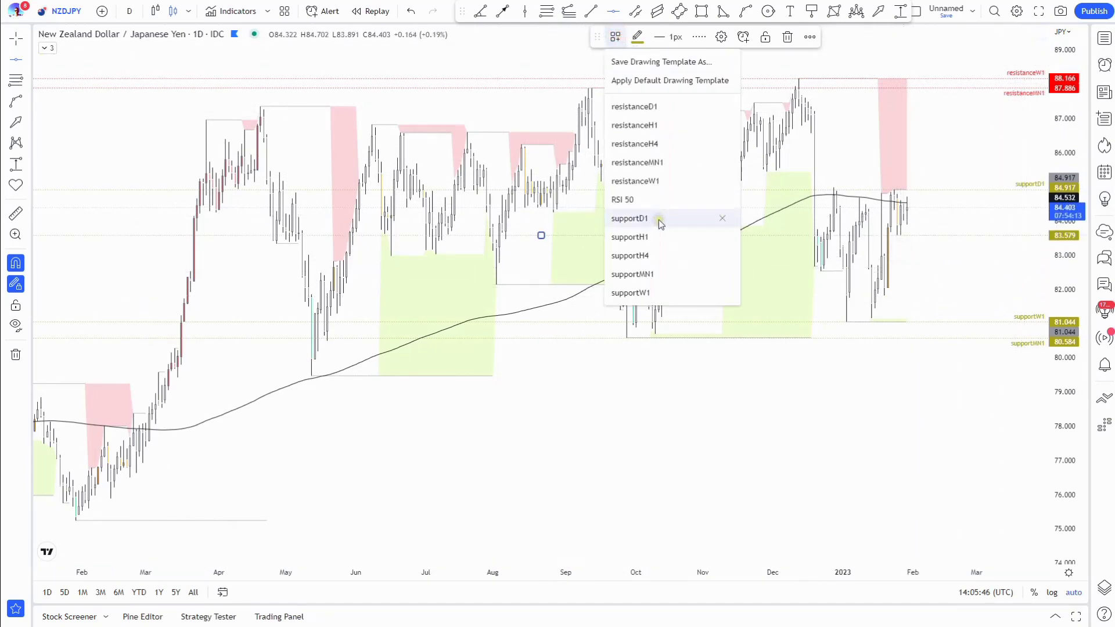
{"action": "left_click", "coordinate": [659, 219]}
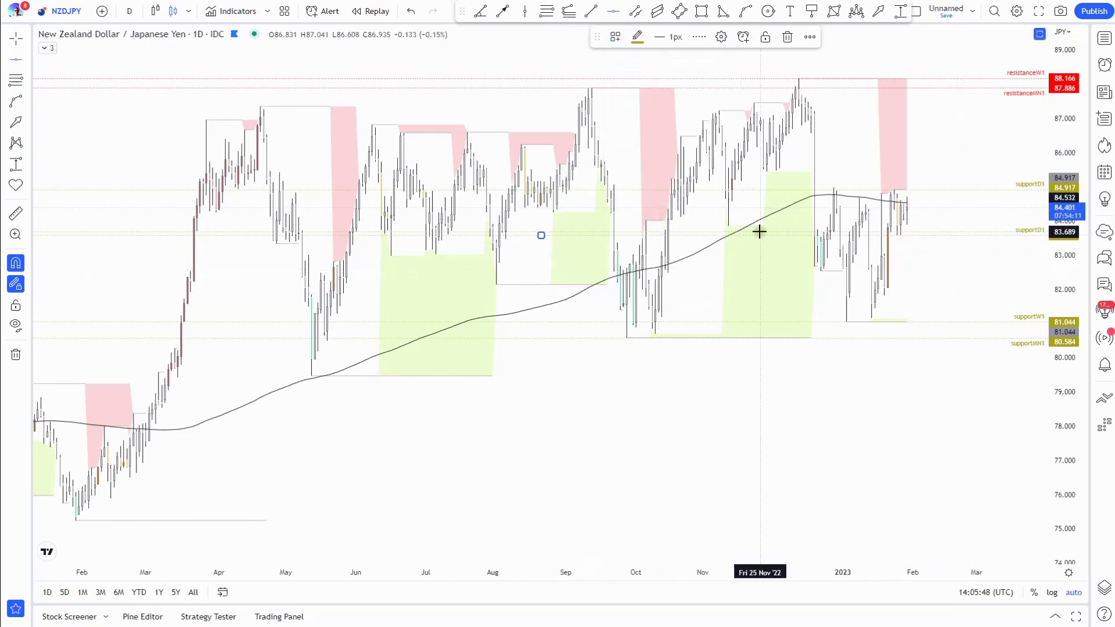
Switch NZDJPY to the 4-hour timeframe and add a horizontal line at 83.866 with the supportH4 template and Top text alignment.
{"action": "left_click", "coordinate": [129, 11]}
{"action": "left_click", "coordinate": [174, 279]}
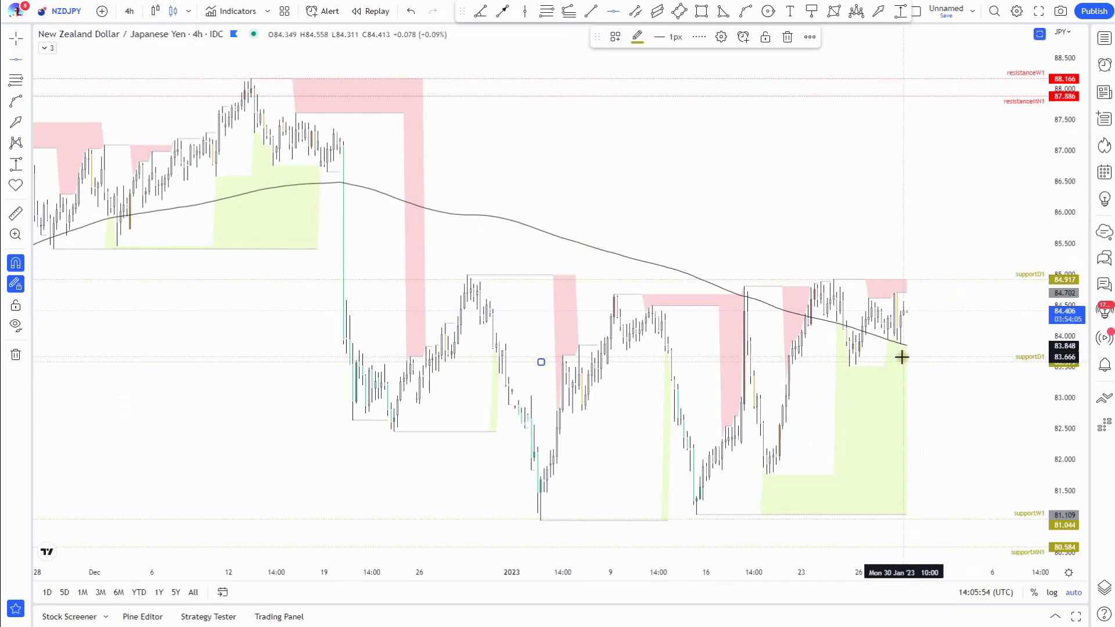
{"action": "left_click", "coordinate": [616, 37]}
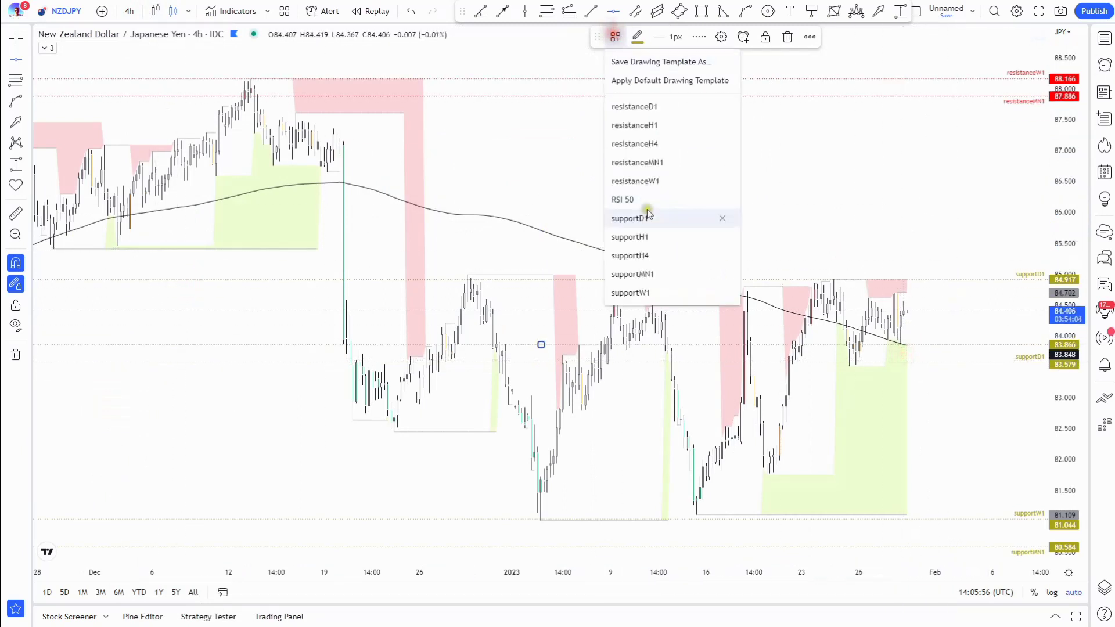
{"action": "left_click", "coordinate": [650, 252]}
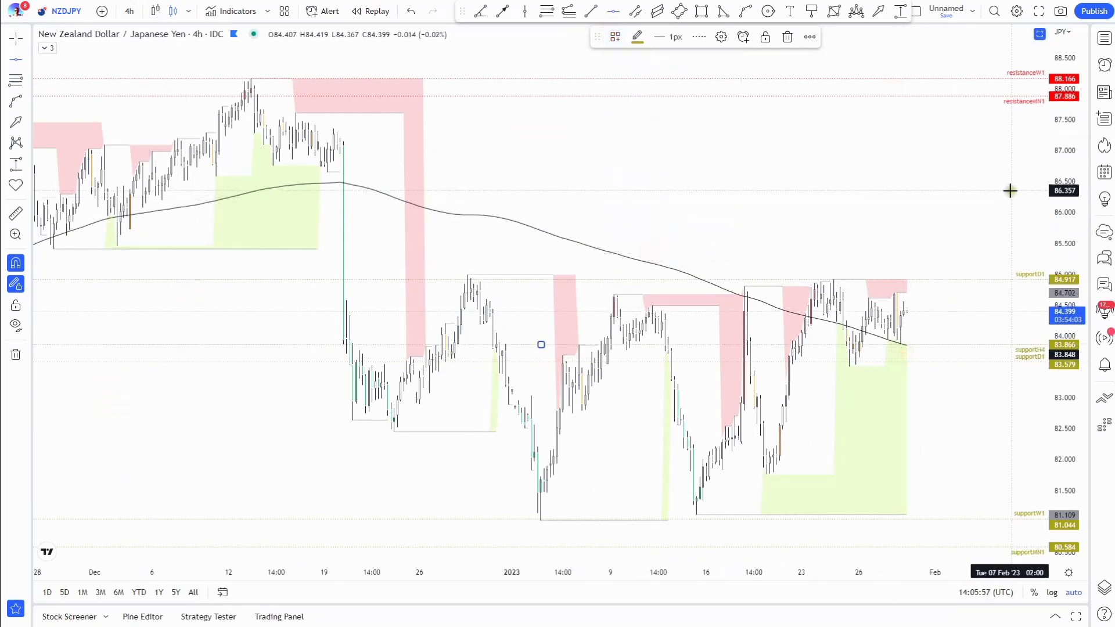
{"action": "left_click", "coordinate": [721, 37]}
{"action": "left_click", "coordinate": [554, 377]}
{"action": "left_click", "coordinate": [543, 399]}
{"action": "left_click", "coordinate": [643, 421]}
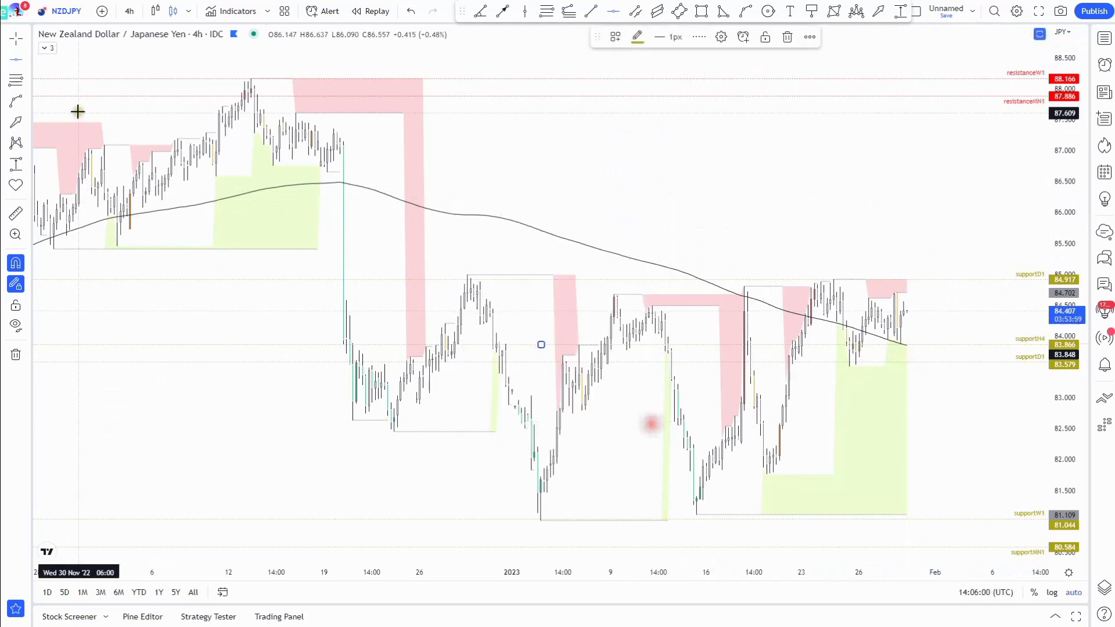
Add a horizontal line at 84.698 with the resistanceH4 template and set its vertical text alignment to Bottom.
{"action": "left_click", "coordinate": [895, 282]}
{"action": "left_click", "coordinate": [615, 37]}
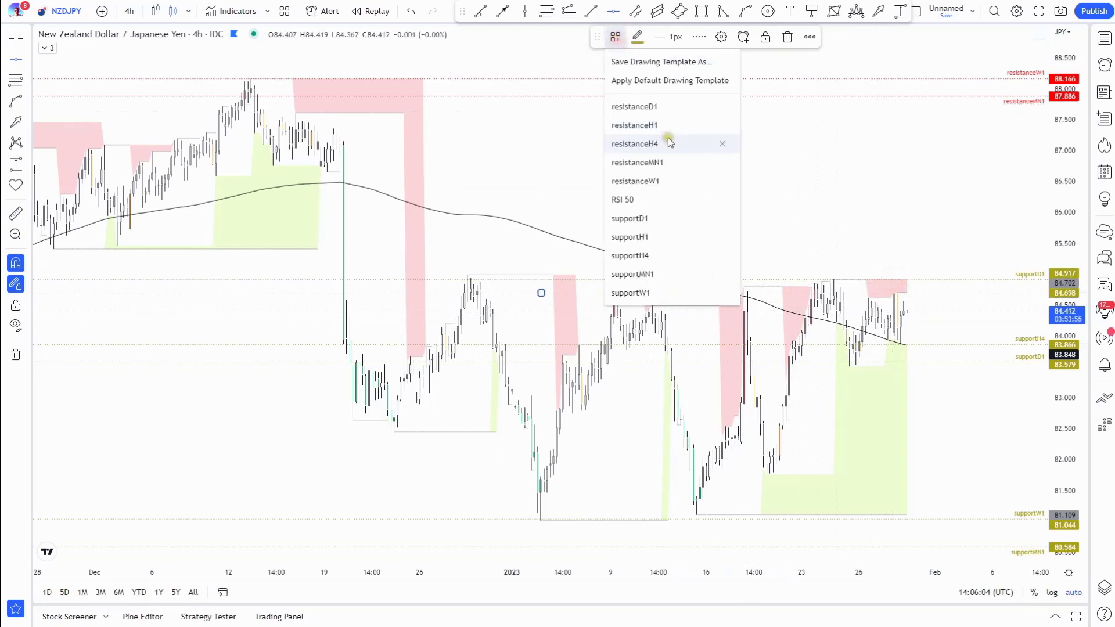
{"action": "left_click", "coordinate": [671, 136]}
{"action": "left_click", "coordinate": [722, 37]}
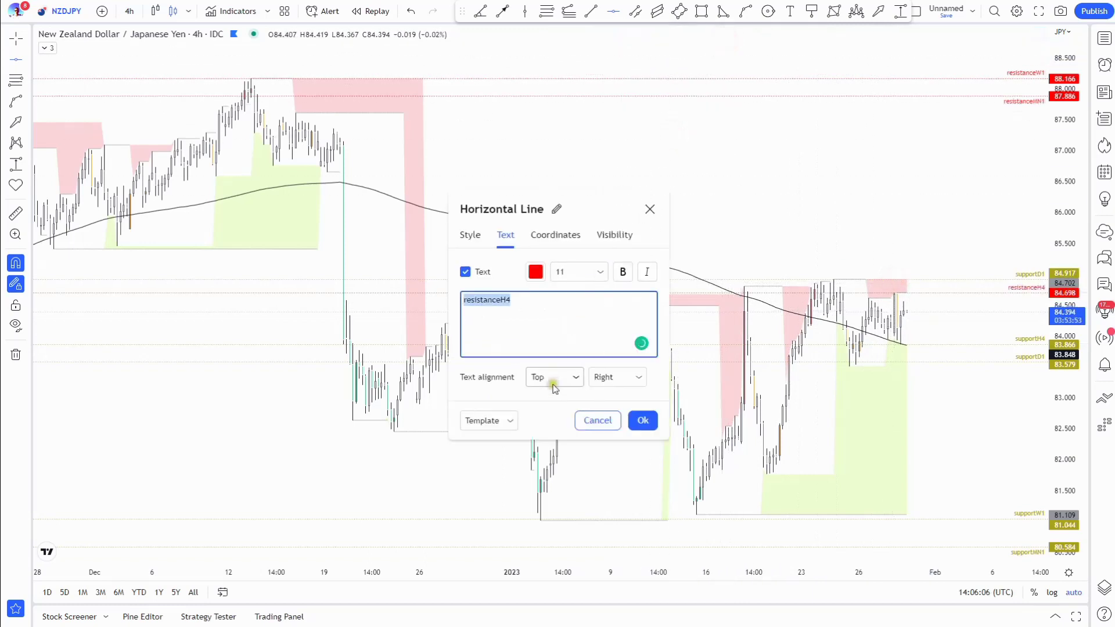
{"action": "left_click", "coordinate": [554, 376]}
{"action": "left_click", "coordinate": [546, 436]}
{"action": "left_click", "coordinate": [643, 420]}
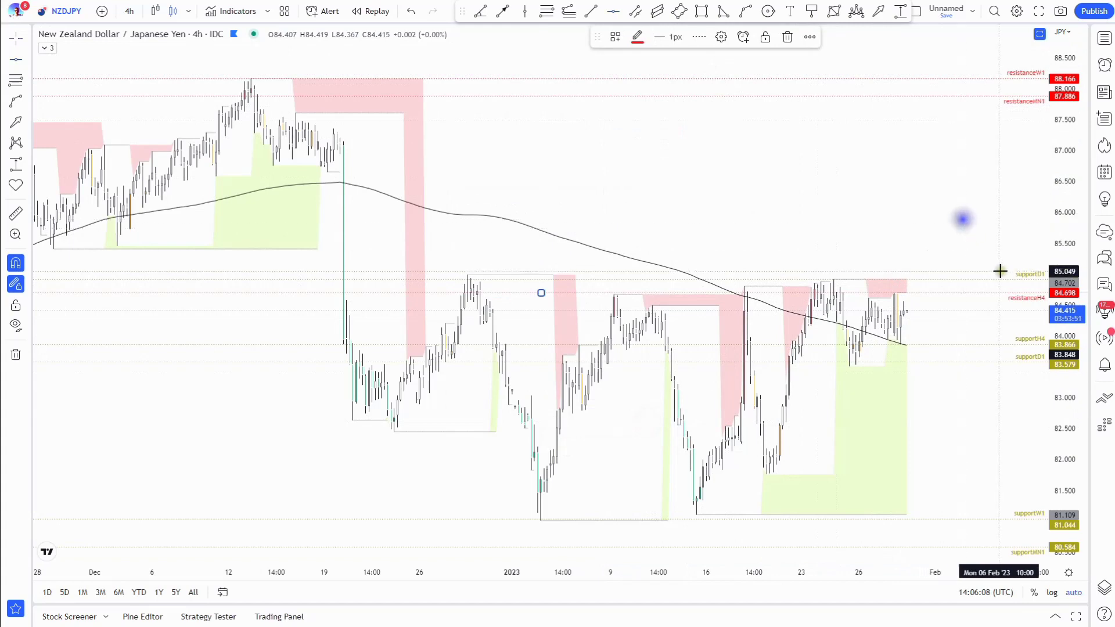
Apply the resistanceD1 template to the existing daily line at 84.917.
{"action": "left_click", "coordinate": [615, 38]}
{"action": "left_click", "coordinate": [665, 108]}
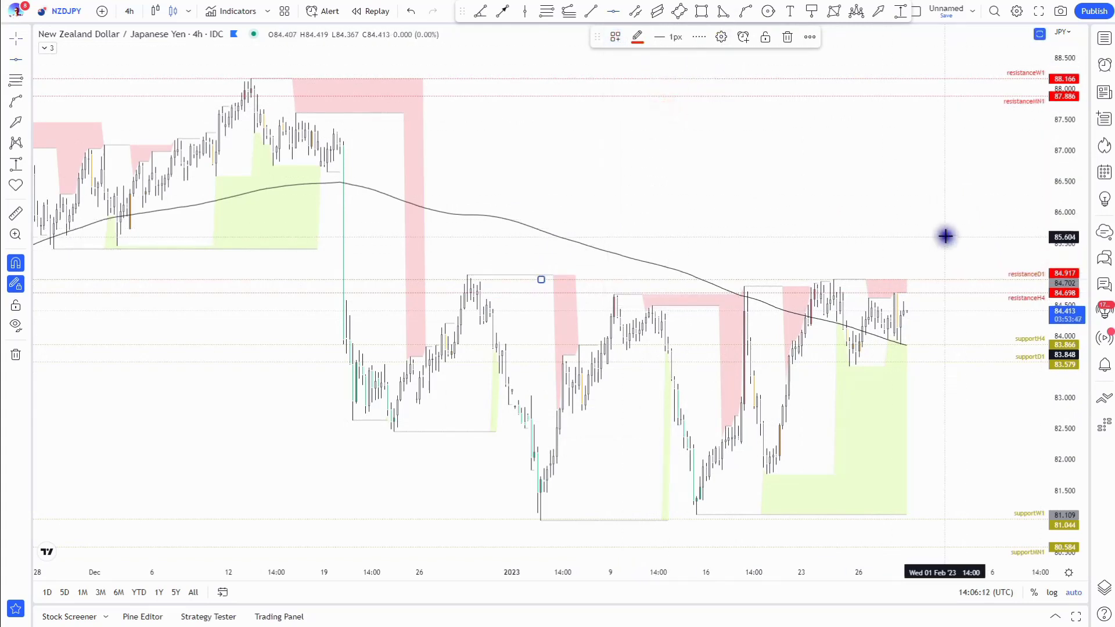
{"action": "left_click", "coordinate": [1044, 456]}
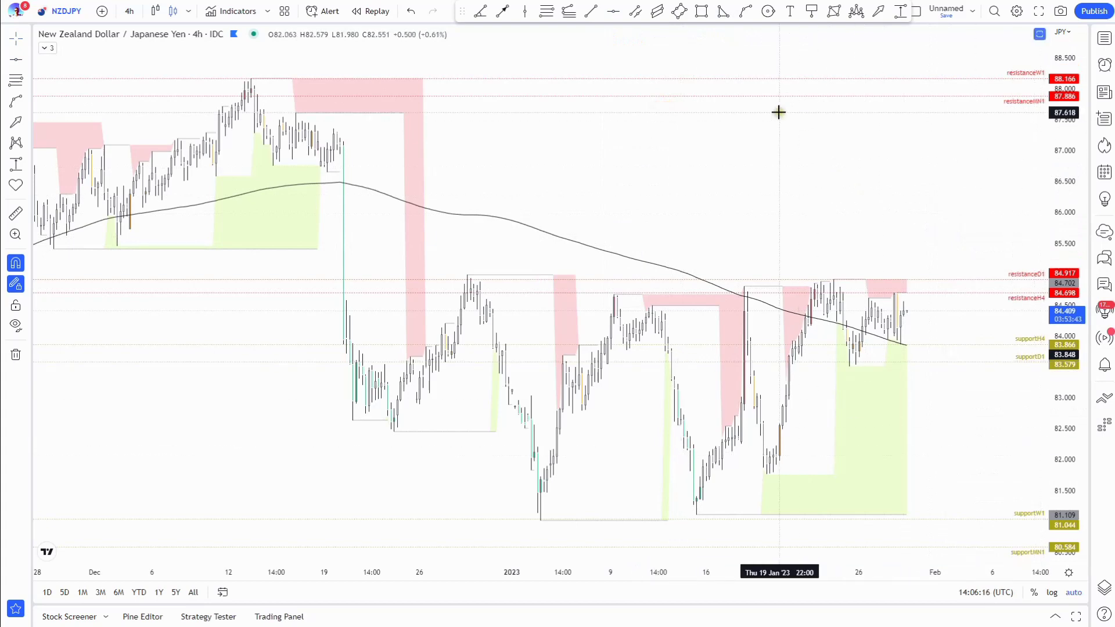
Open CADJPY from the watchlist and switch its chart to the 1-week timeframe.
{"action": "left_click", "coordinate": [1104, 39]}
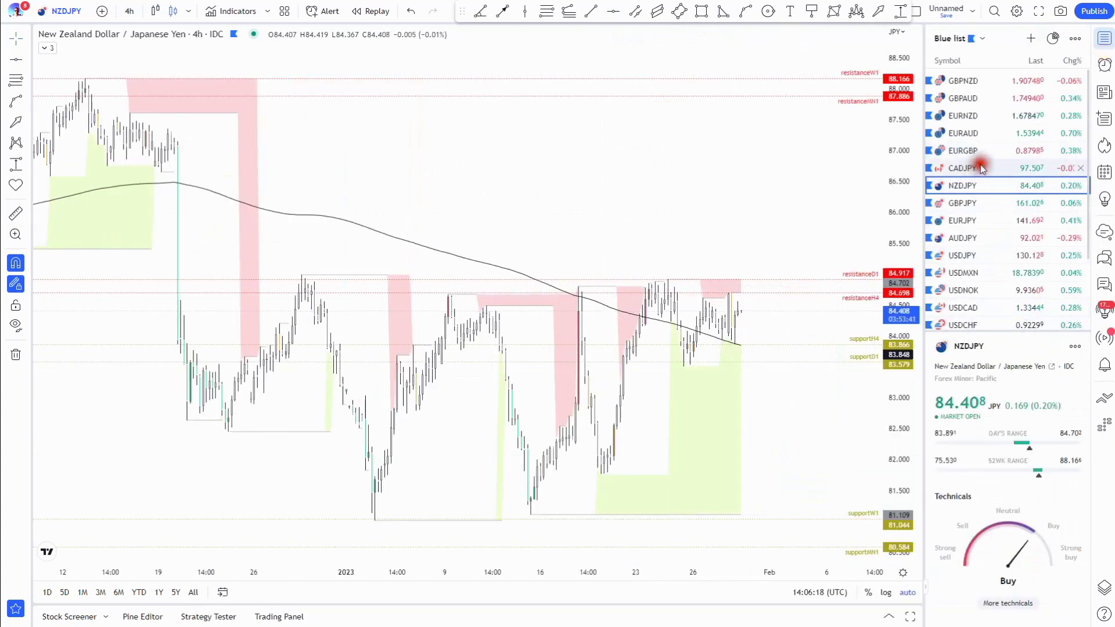
{"action": "left_click", "coordinate": [976, 169]}
{"action": "left_click", "coordinate": [1104, 38]}
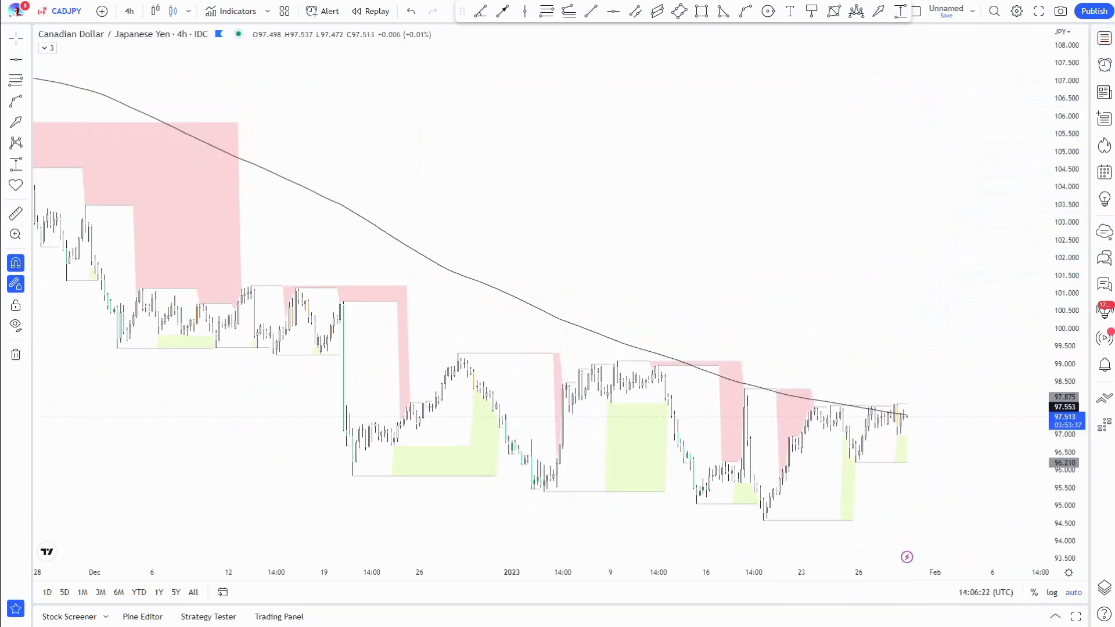
{"action": "left_click", "coordinate": [129, 11]}
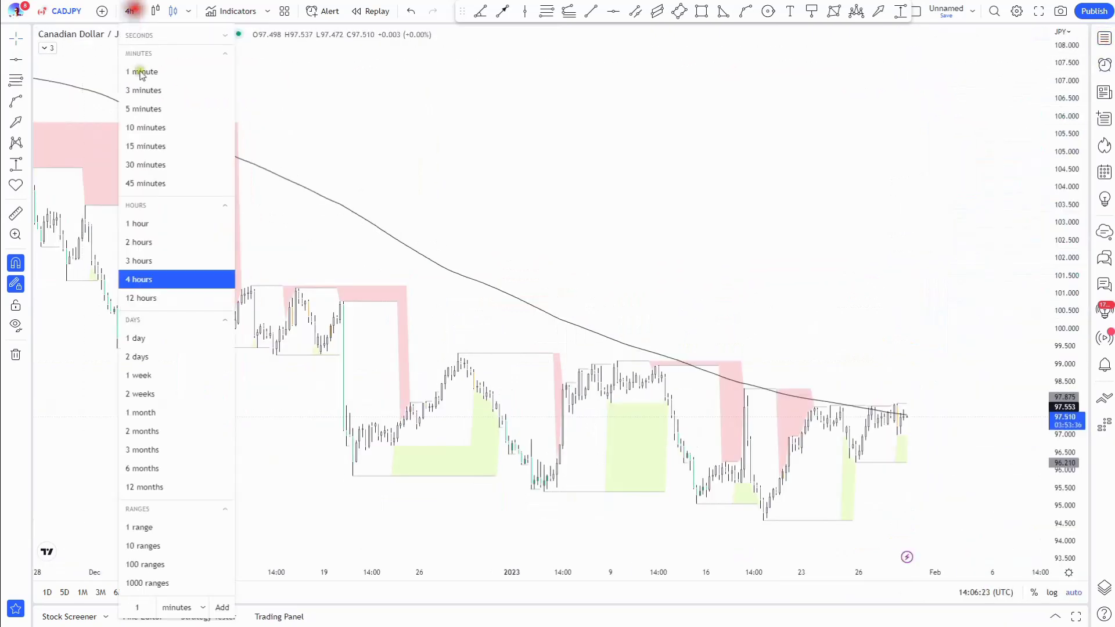
{"action": "left_click", "coordinate": [140, 375]}
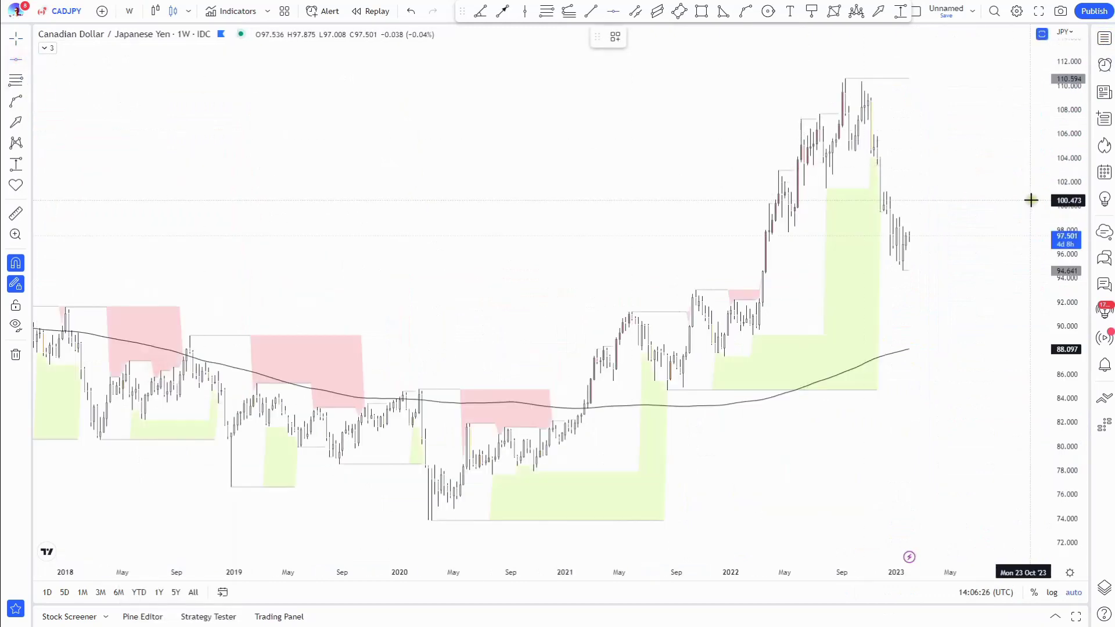
Add horizontal lines at 110.594 with the resistanceMN1 template and at 110.350 with the resistanceW1 template.
{"action": "left_click", "coordinate": [844, 65]}
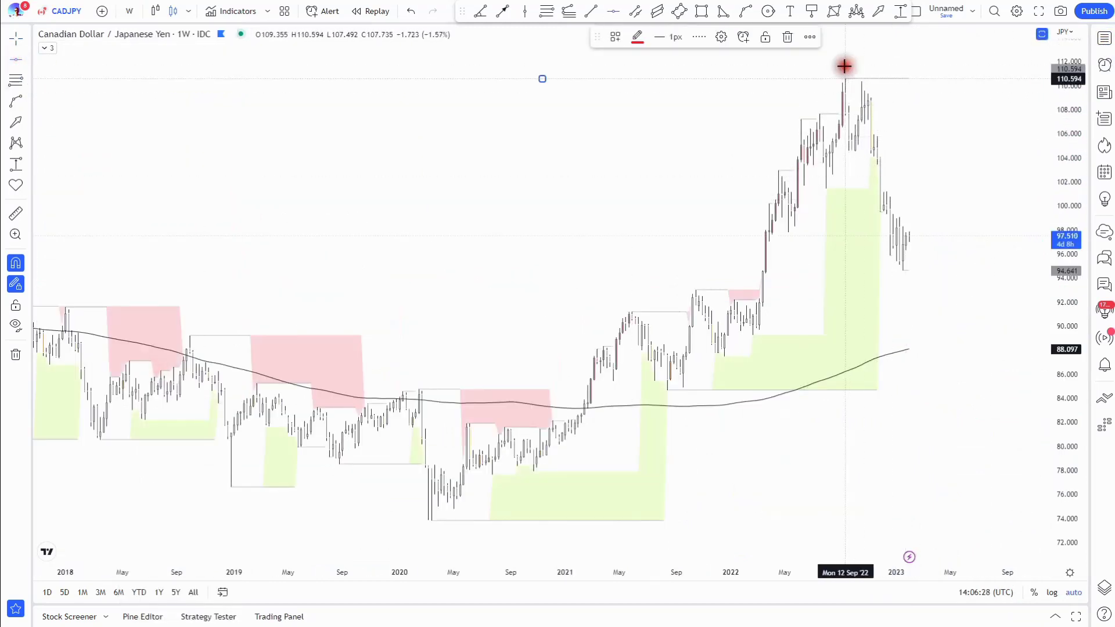
{"action": "left_click", "coordinate": [615, 37]}
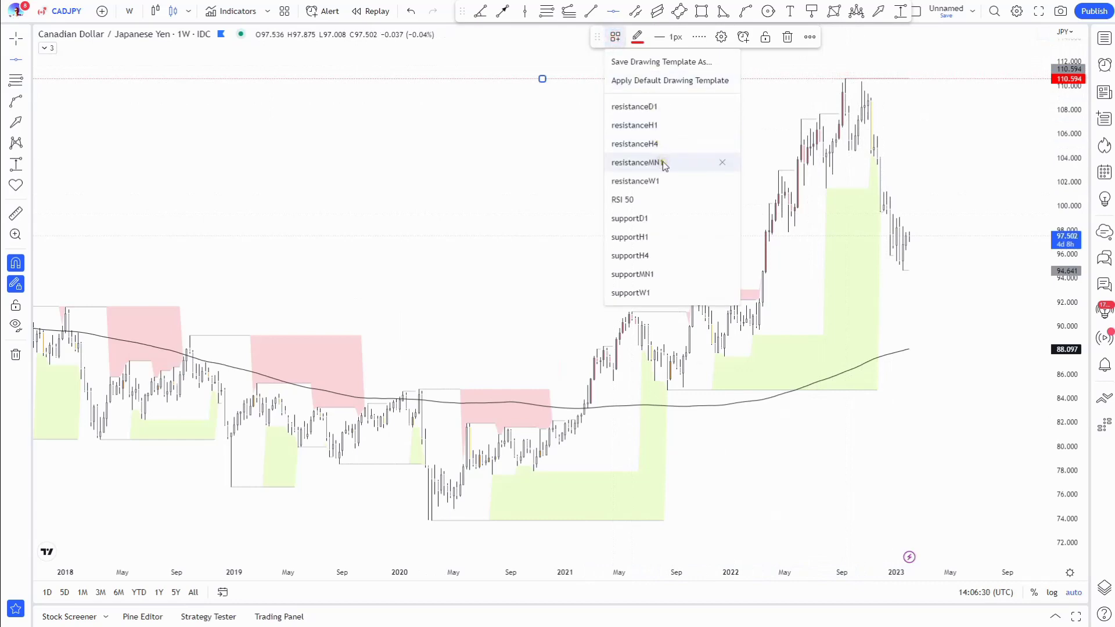
{"action": "left_click", "coordinate": [665, 165]}
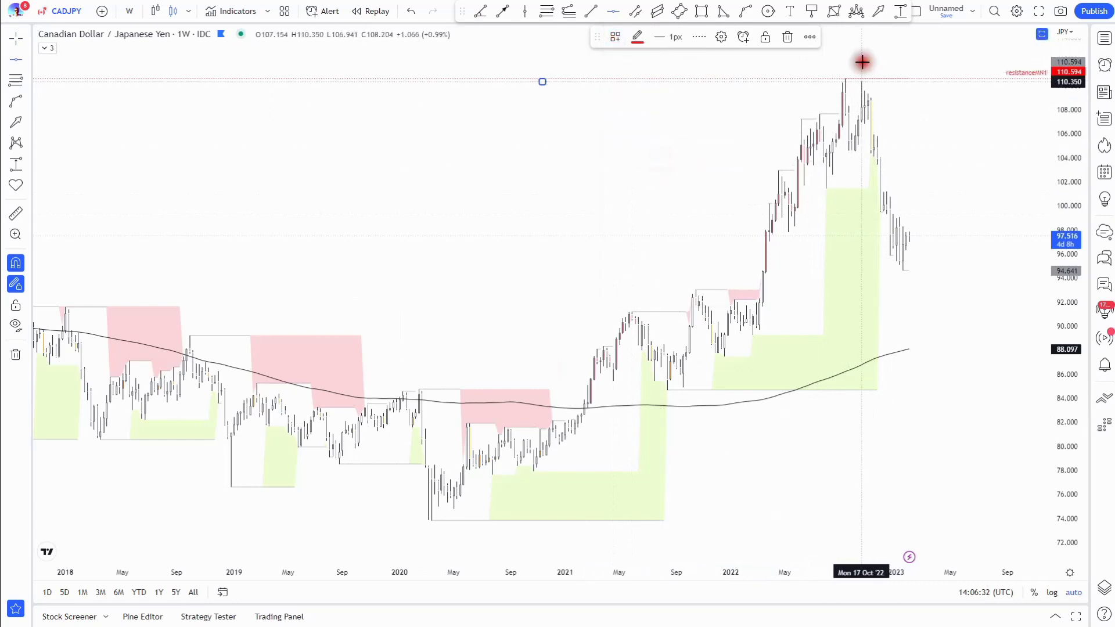
{"action": "left_click", "coordinate": [615, 37]}
{"action": "left_click", "coordinate": [673, 182]}
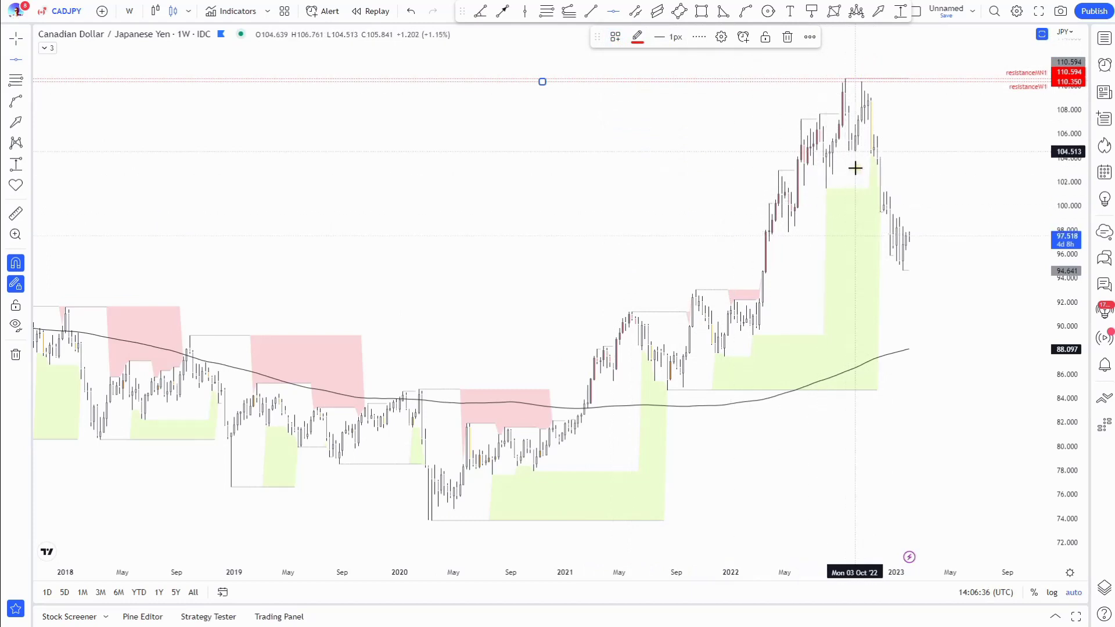
Add horizontal lines at 101.424 with the supportMN1 template and at 94.641 with the supportW1 template.
{"action": "left_click", "coordinate": [823, 202]}
{"action": "left_click", "coordinate": [616, 36]}
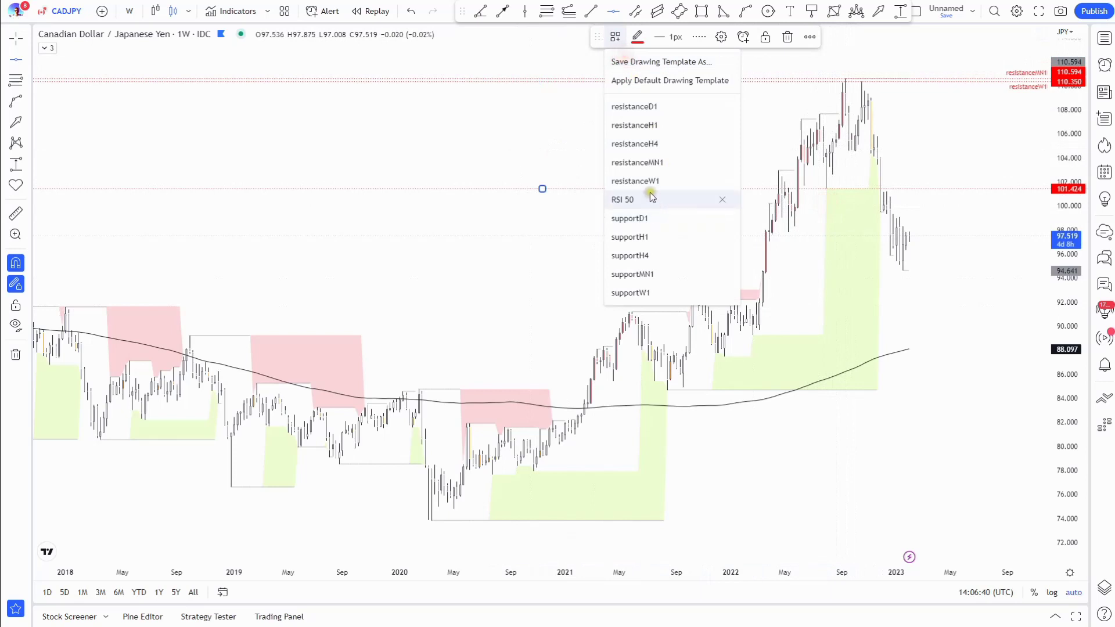
{"action": "left_click", "coordinate": [655, 275]}
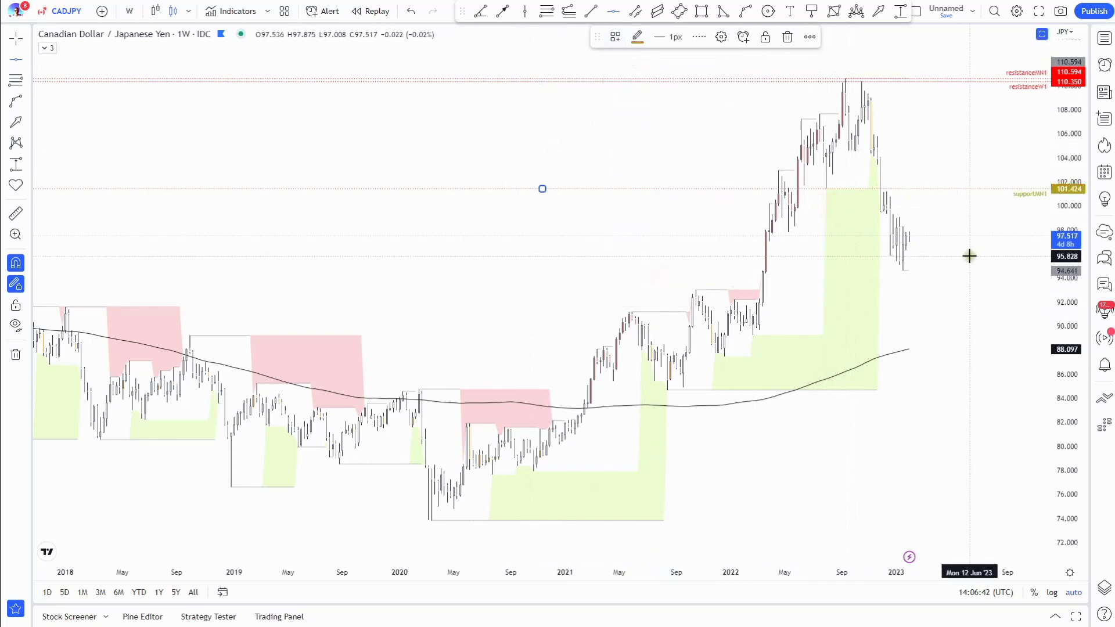
{"action": "left_click", "coordinate": [899, 286]}
{"action": "left_click", "coordinate": [616, 36]}
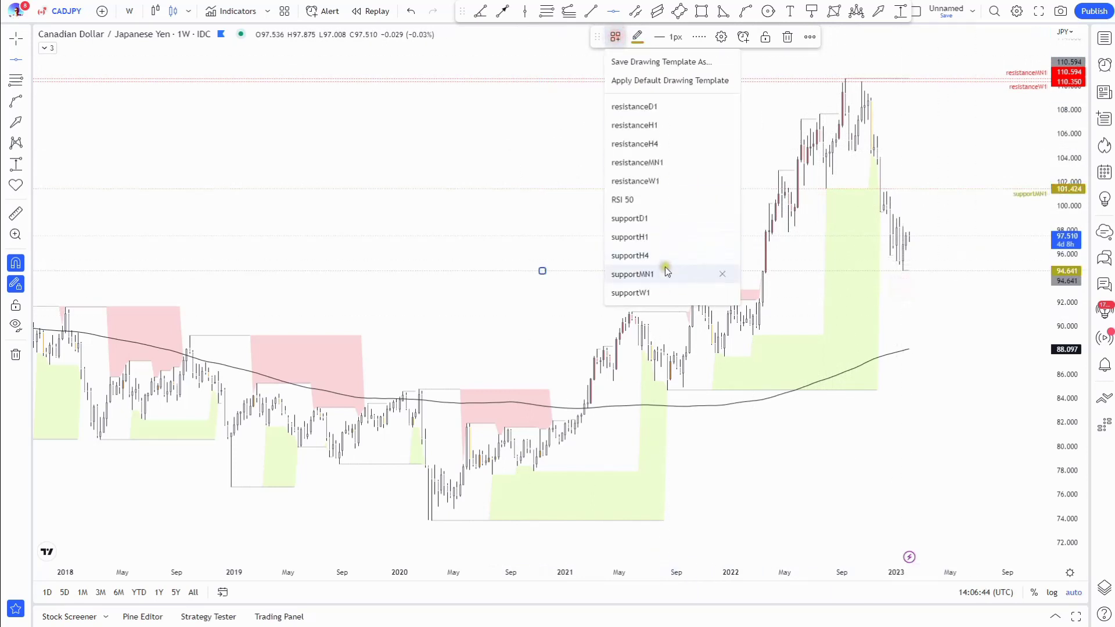
{"action": "left_click", "coordinate": [656, 293]}
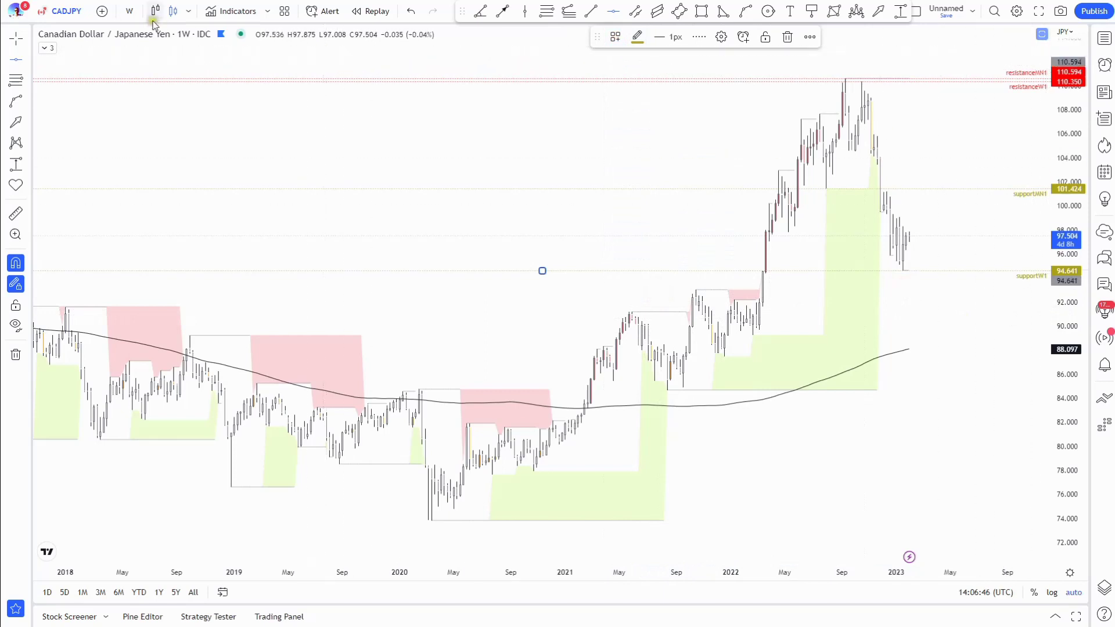
Switch CADJPY to the 1-day timeframe and add horizontal lines at 97.820 with the resistanceD1 template and 96.294 with supportD1.
{"action": "left_click", "coordinate": [129, 11]}
{"action": "left_click", "coordinate": [165, 341]}
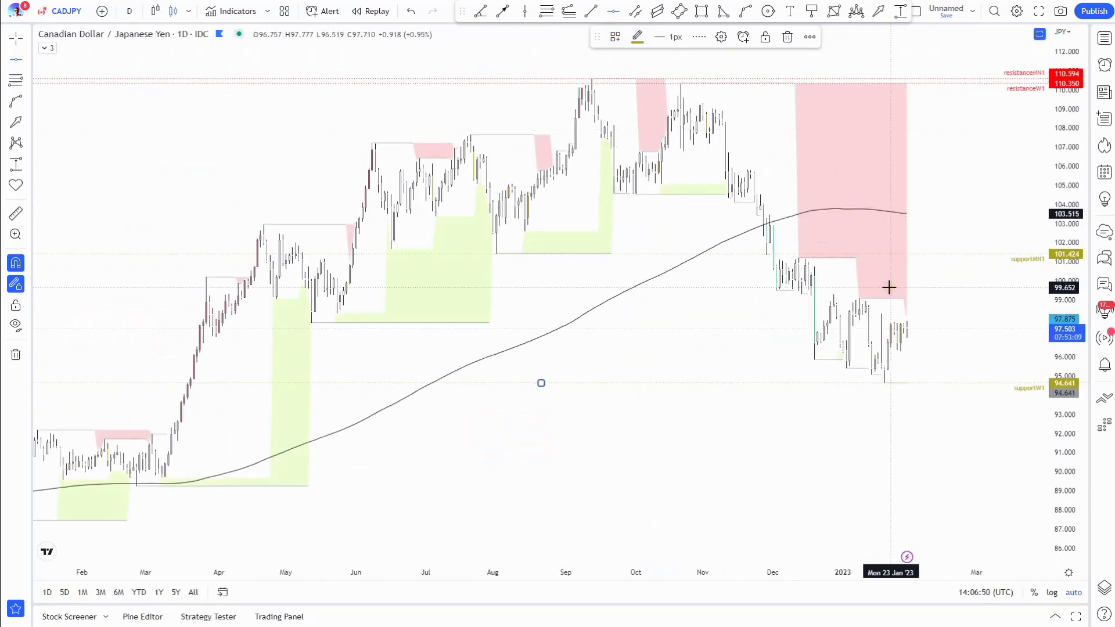
{"action": "left_click", "coordinate": [617, 37]}
{"action": "left_click", "coordinate": [667, 107]}
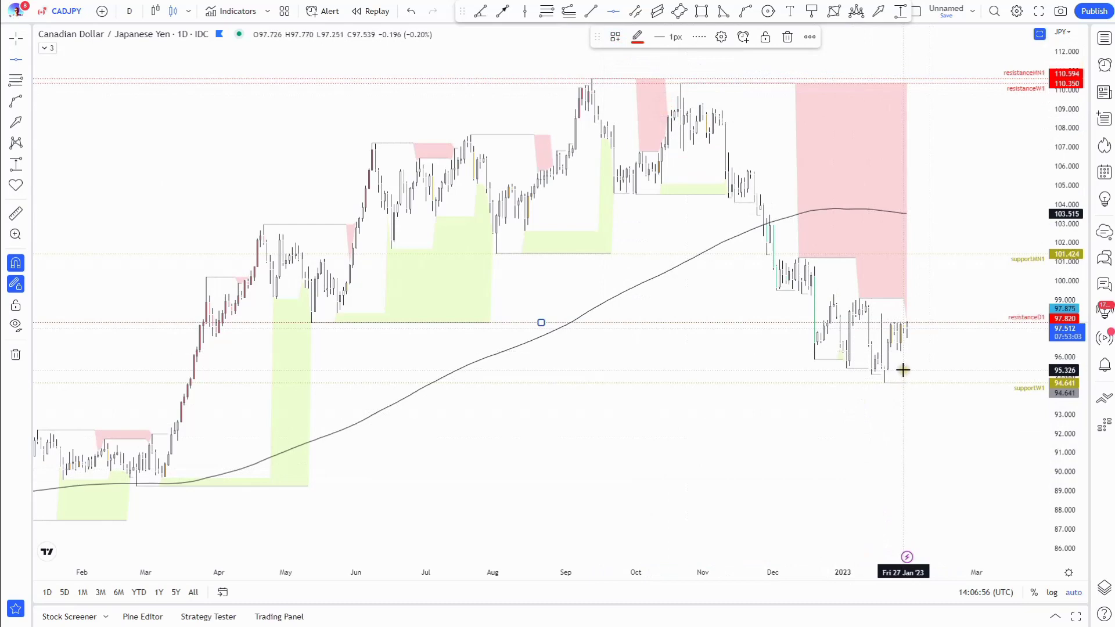
{"action": "left_click", "coordinate": [902, 352]}
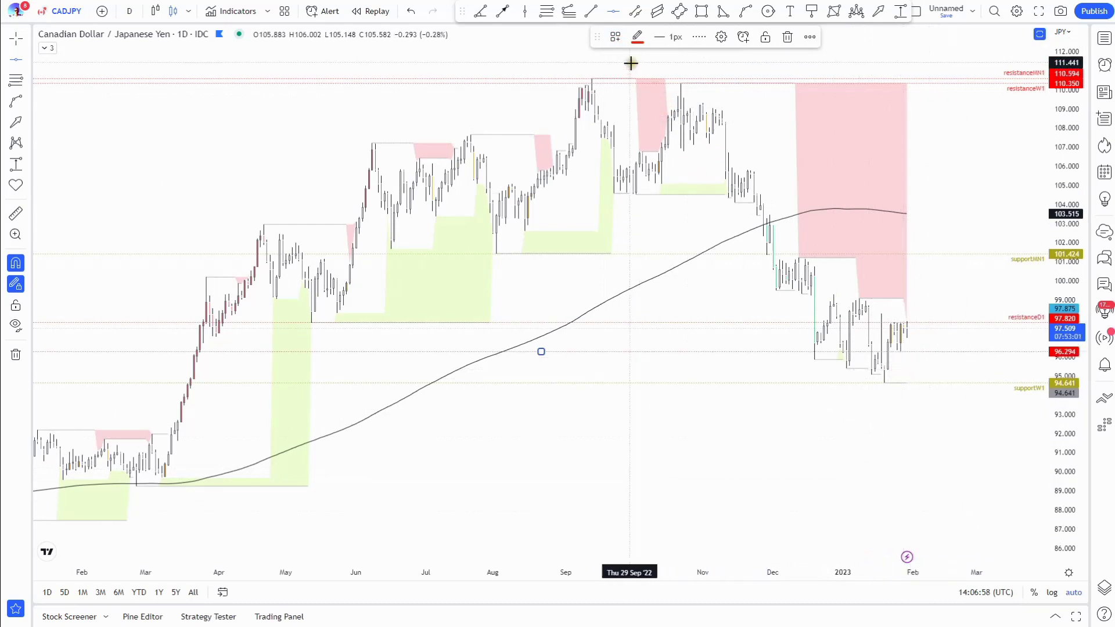
{"action": "left_click", "coordinate": [615, 38]}
{"action": "left_click", "coordinate": [656, 220]}
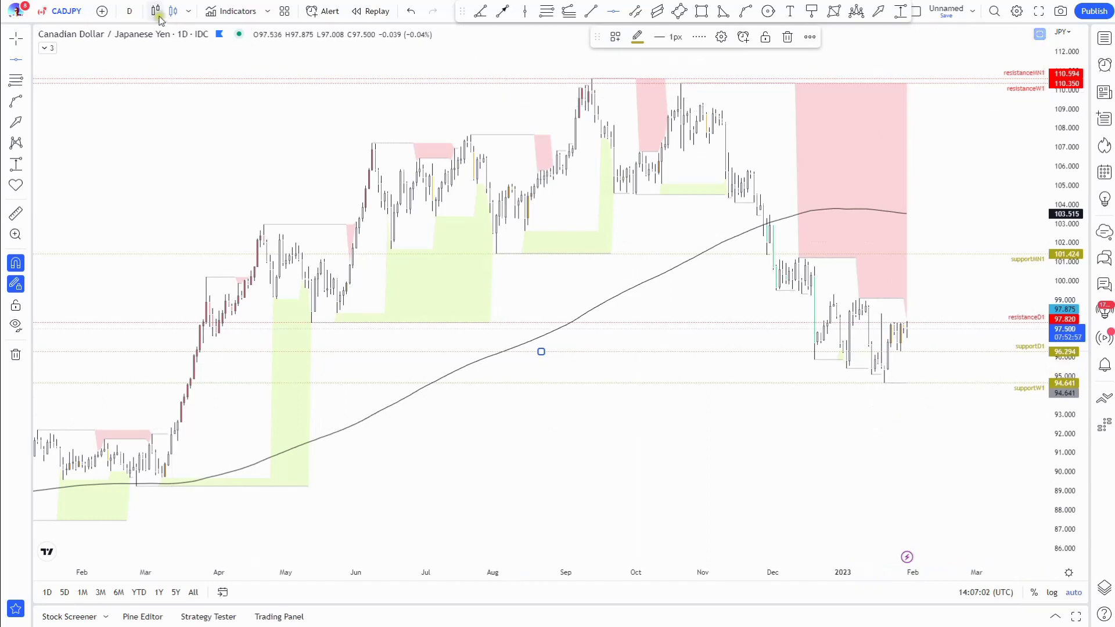
Switch CADJPY to the 4-hour timeframe and add a horizontal line at 96.987 with the supportH4 template and Top text alignment.
{"action": "left_click", "coordinate": [130, 11]}
{"action": "left_click", "coordinate": [151, 275]}
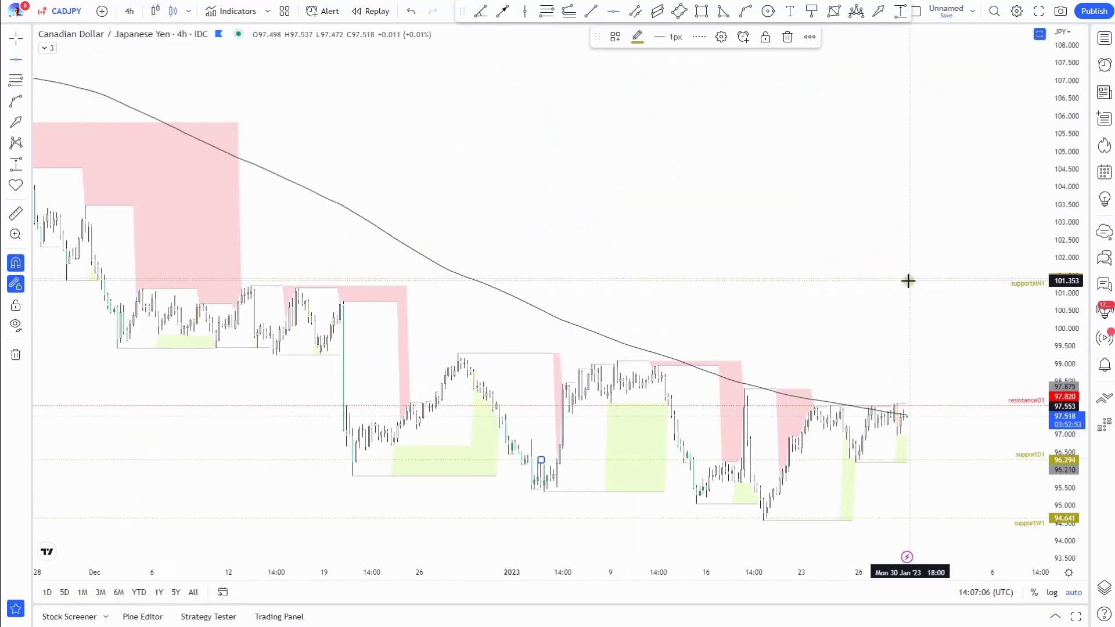
{"action": "left_click", "coordinate": [616, 36]}
{"action": "left_click", "coordinate": [650, 256]}
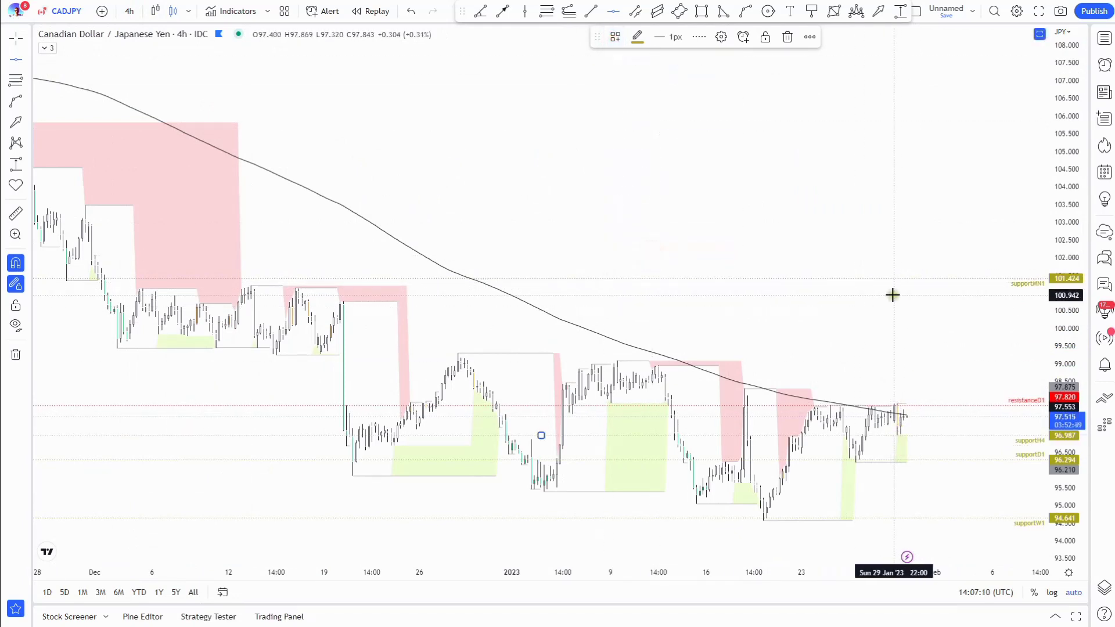
{"action": "left_click", "coordinate": [722, 37]}
{"action": "left_click", "coordinate": [537, 377]}
{"action": "left_click", "coordinate": [550, 399]}
{"action": "left_click", "coordinate": [642, 421]}
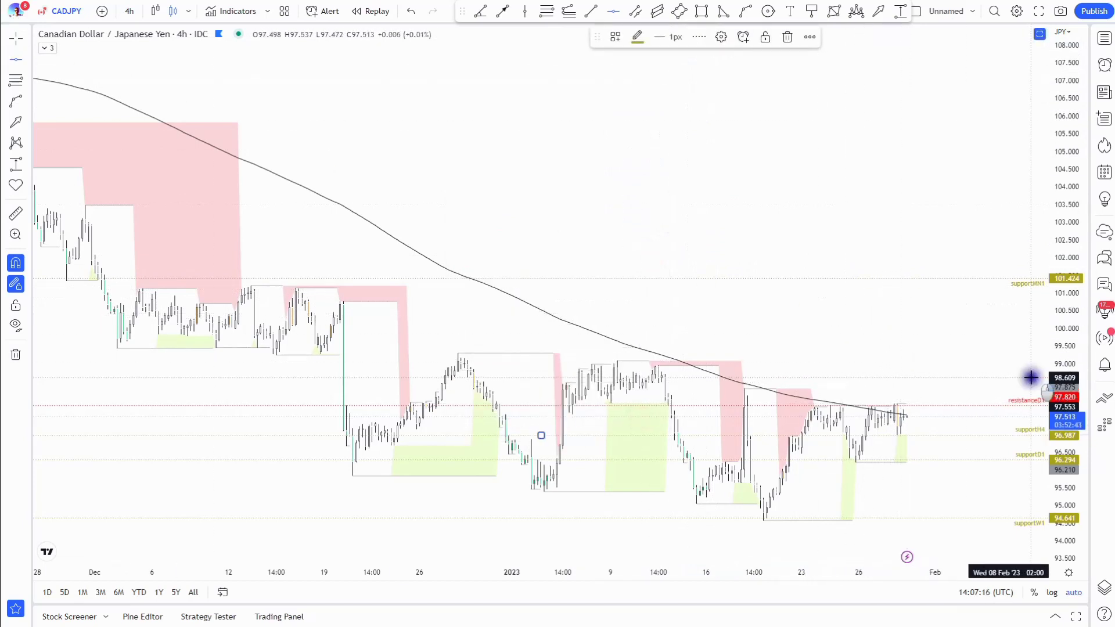
Set the vertical text alignment of the resistanceD1 line to Bottom.
{"action": "double_click", "coordinate": [1026, 400]}
{"action": "left_click", "coordinate": [551, 378]}
{"action": "left_click", "coordinate": [543, 435]}
{"action": "left_click", "coordinate": [643, 420]}
Add a horizontal line at 97.875 with the resistanceH4 template.
{"action": "left_click", "coordinate": [16, 63]}
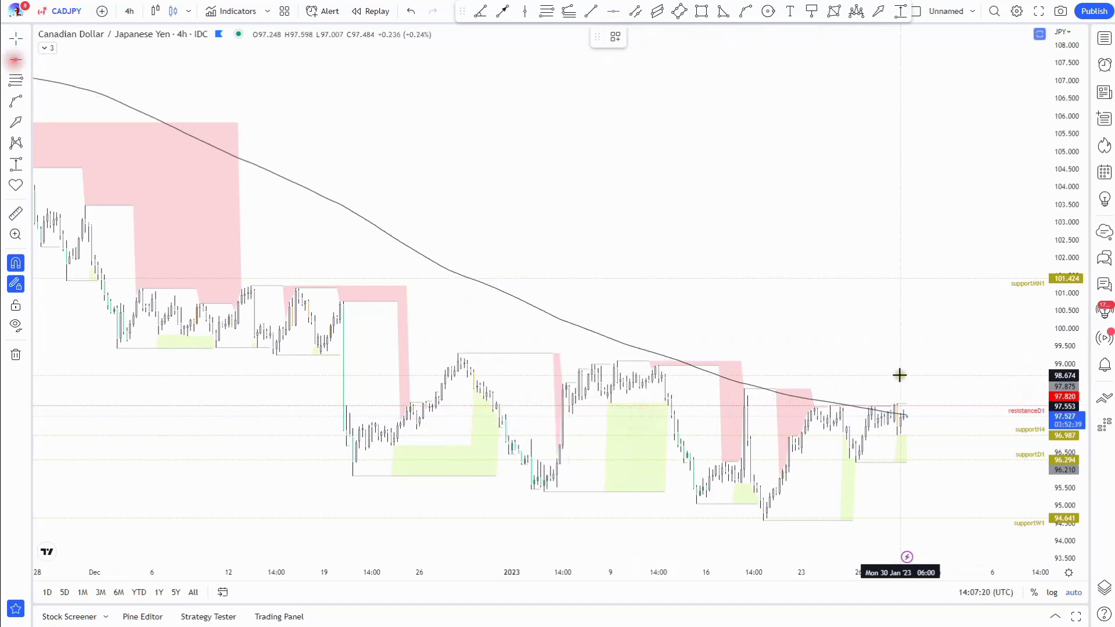
{"action": "left_click", "coordinate": [897, 383]}
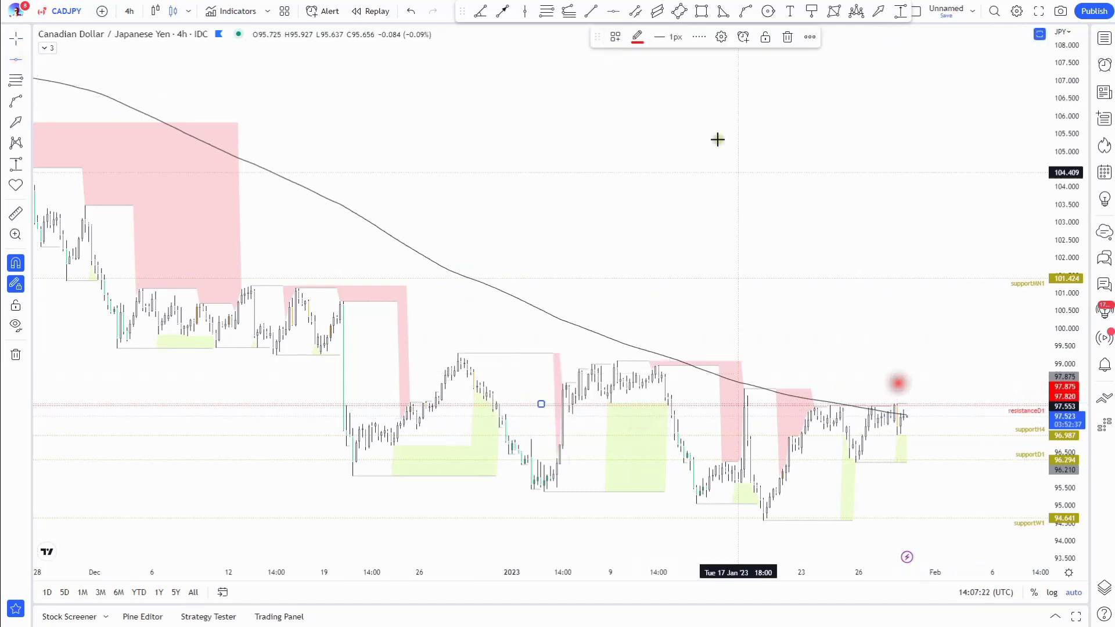
{"action": "left_click", "coordinate": [615, 37]}
{"action": "left_click", "coordinate": [654, 144]}
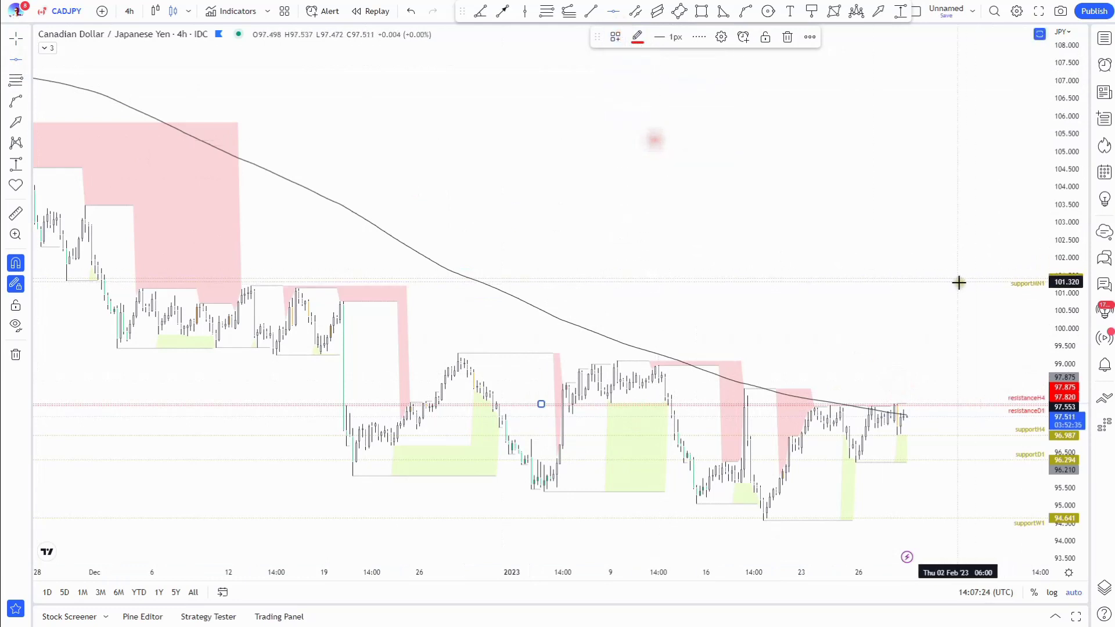
{"action": "left_click", "coordinate": [820, 187]}
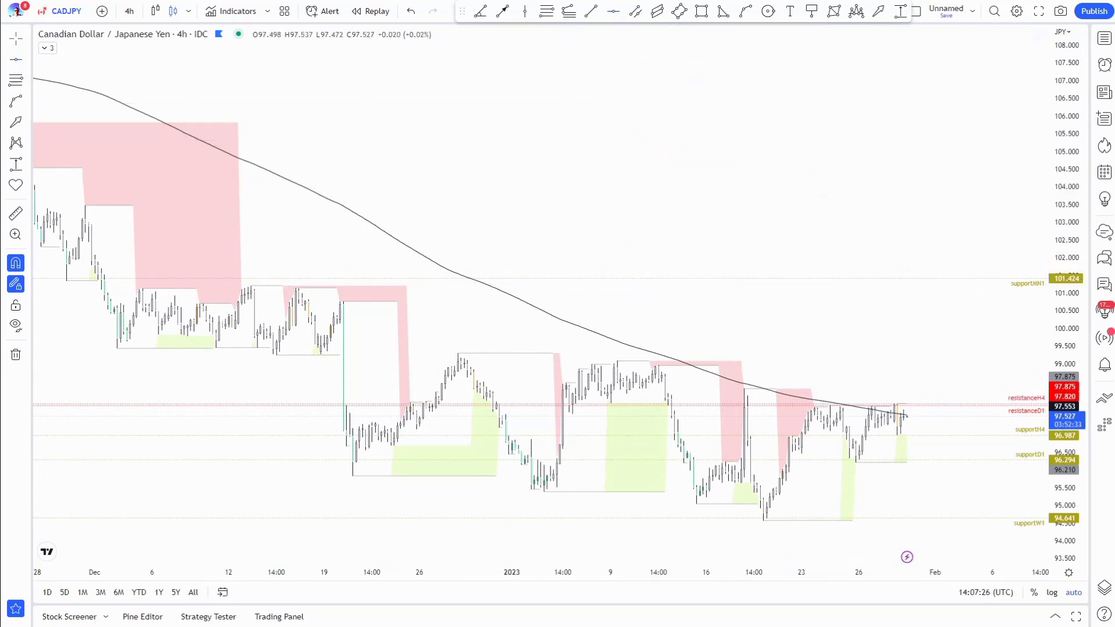
Open EURGBP from the watchlist and switch its chart to the 1-week timeframe.
{"action": "left_click", "coordinate": [1105, 39]}
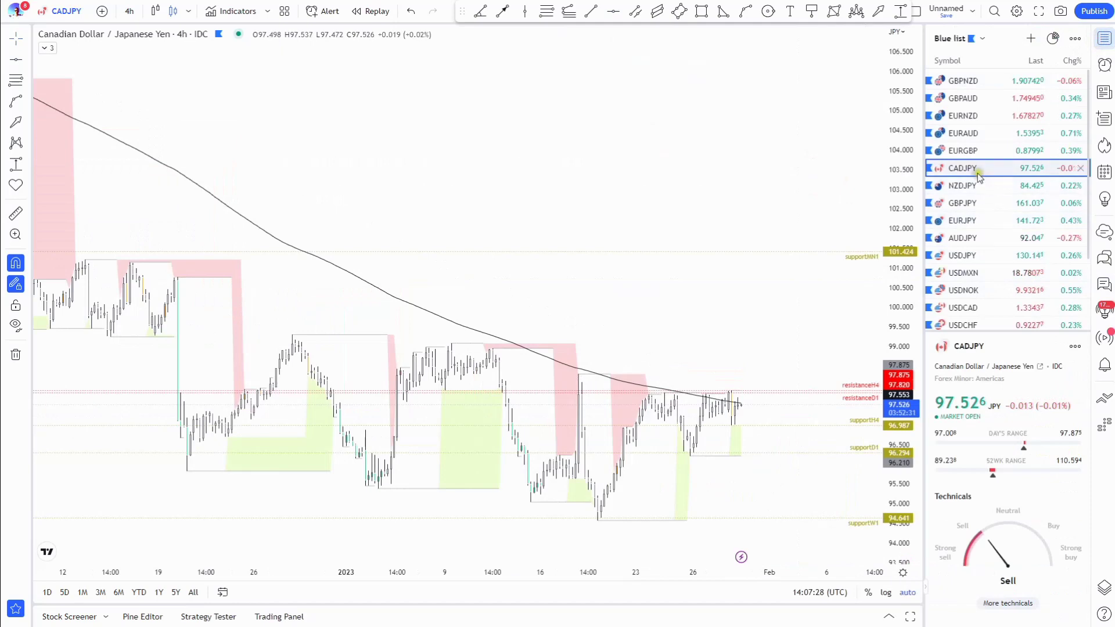
{"action": "left_click", "coordinate": [974, 150]}
{"action": "left_click", "coordinate": [1105, 38]}
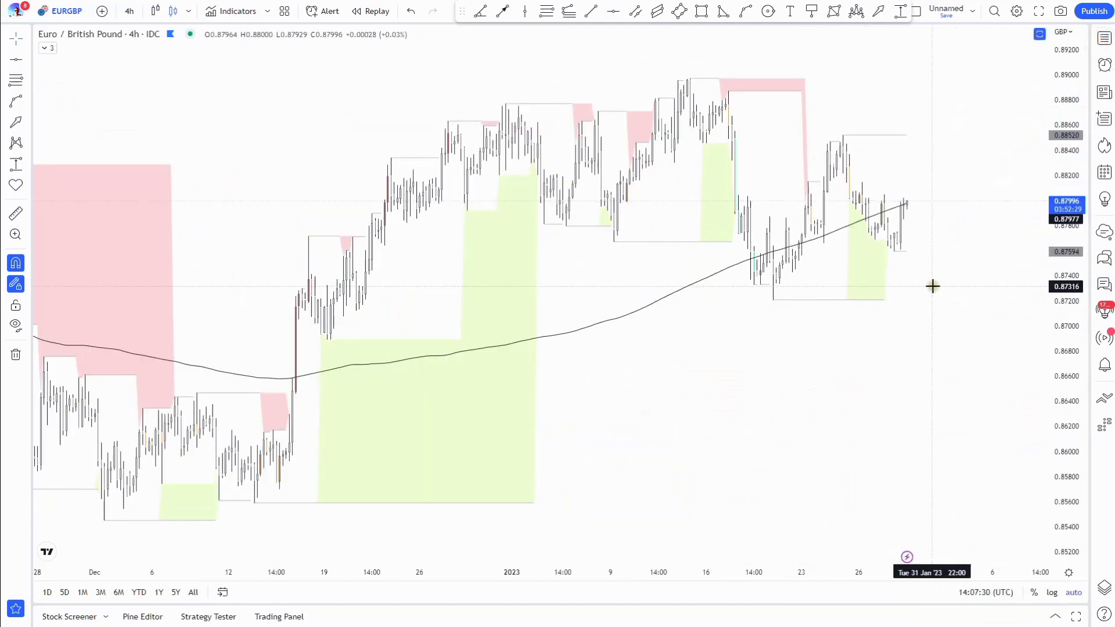
{"action": "left_click", "coordinate": [133, 11]}
{"action": "left_click", "coordinate": [158, 378]}
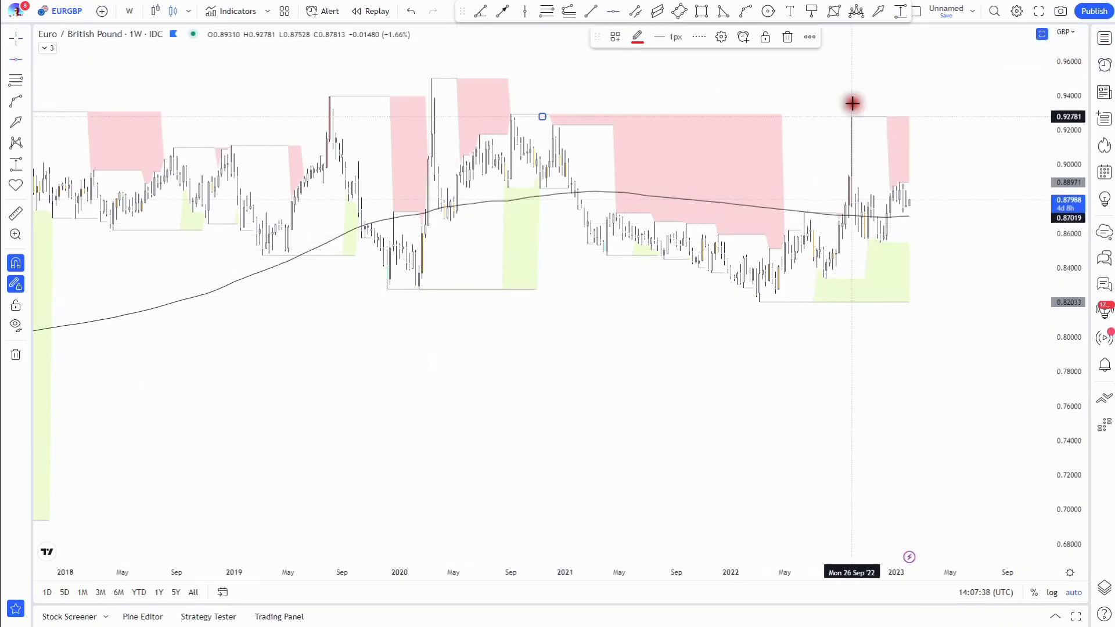
Add horizontal lines on EURGBP at 0.92781 with the resistanceMN1 template and at 0.83400 with the supportMN1 template.
{"action": "left_click", "coordinate": [615, 37]}
{"action": "left_click", "coordinate": [665, 159]}
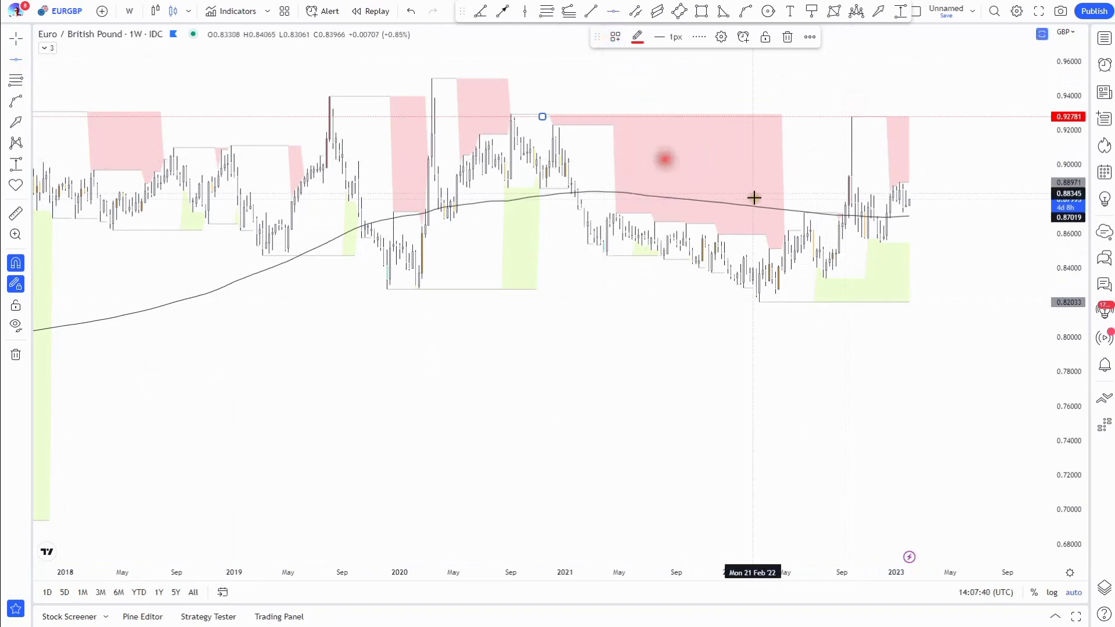
{"action": "left_click", "coordinate": [827, 293]}
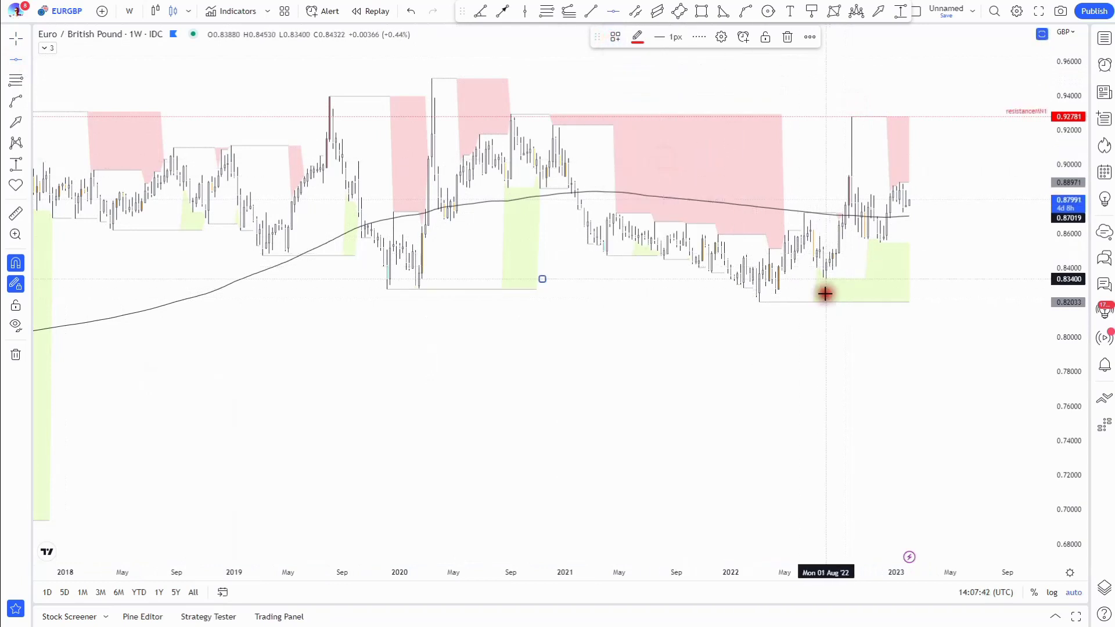
{"action": "left_click", "coordinate": [616, 37]}
{"action": "left_click", "coordinate": [658, 273]}
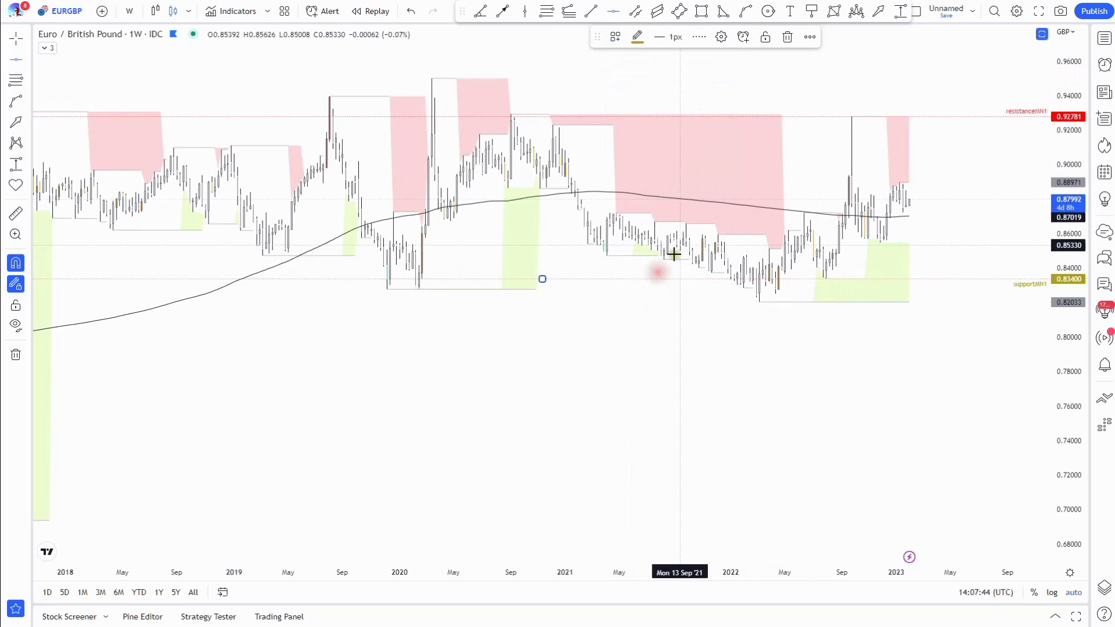
Add horizontal lines at 0.87220 with the supportW1 template and at 0.88971 with the resistanceW1 template.
{"action": "left_click", "coordinate": [902, 226]}
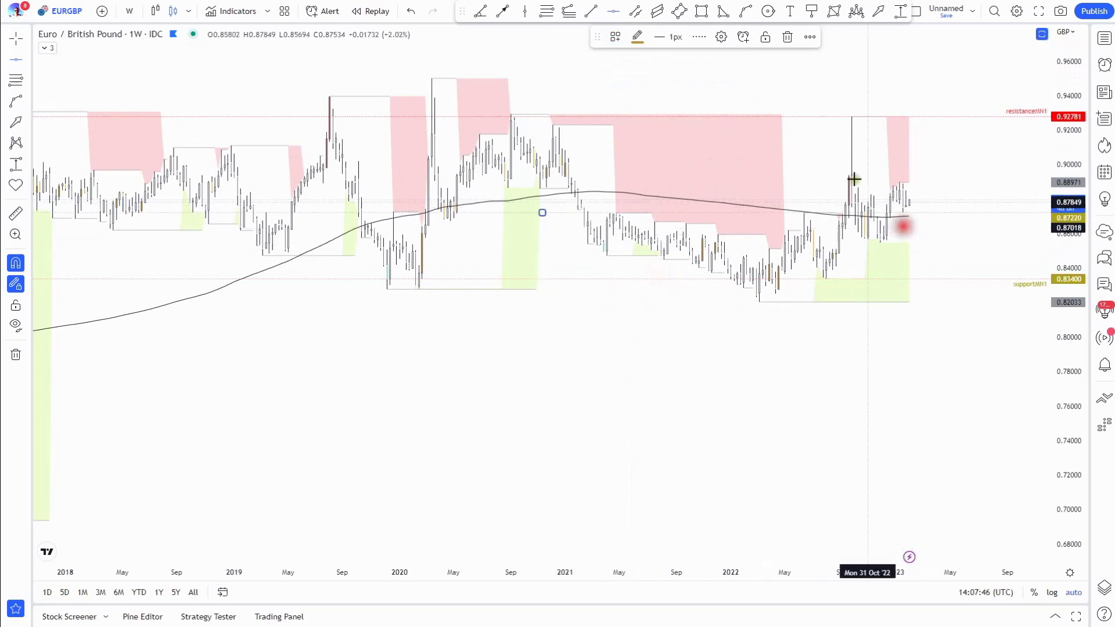
{"action": "left_click", "coordinate": [614, 37]}
{"action": "left_click", "coordinate": [663, 288]}
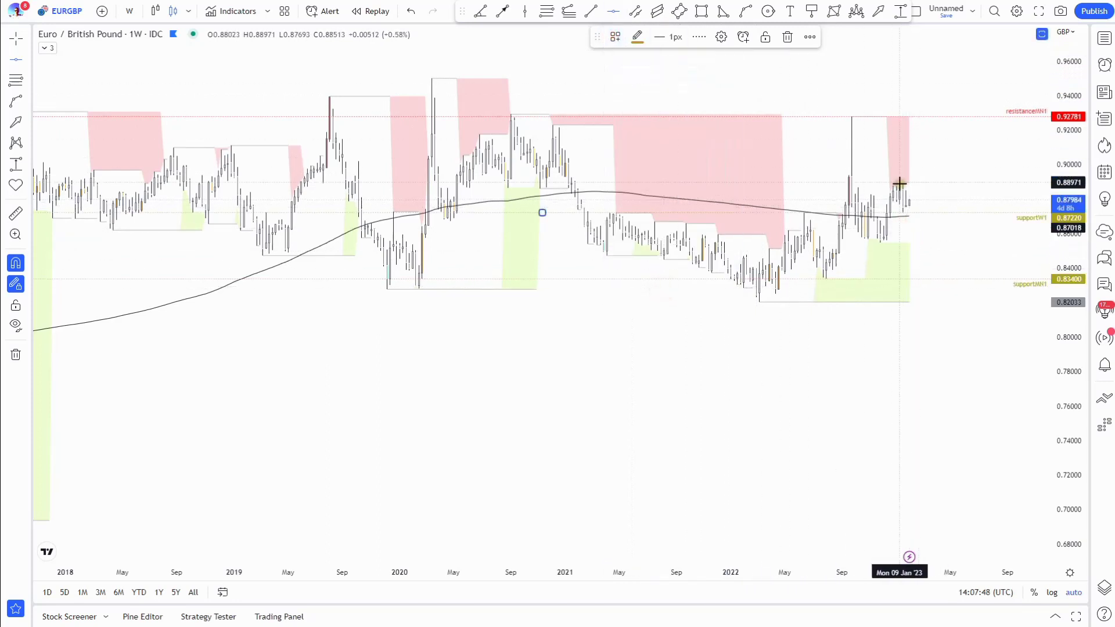
{"action": "left_click", "coordinate": [616, 37]}
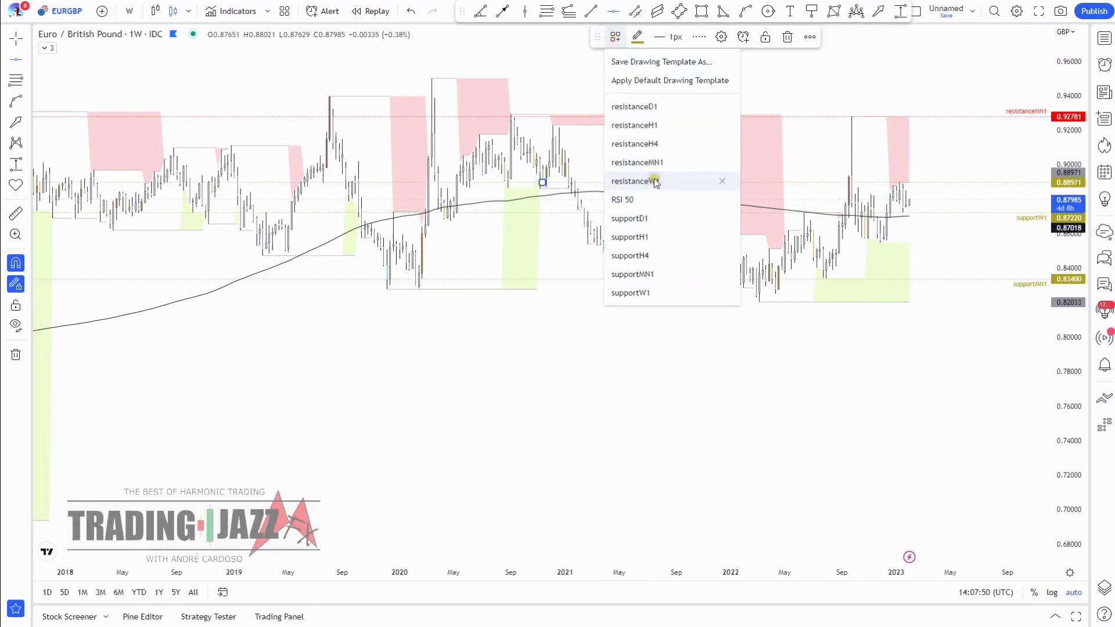
{"action": "left_click", "coordinate": [656, 180]}
Switch the EURGBP chart to the 1-day timeframe and add a horizontal line at 0.88520 with the resistanceD1 template.
{"action": "left_click", "coordinate": [129, 11]}
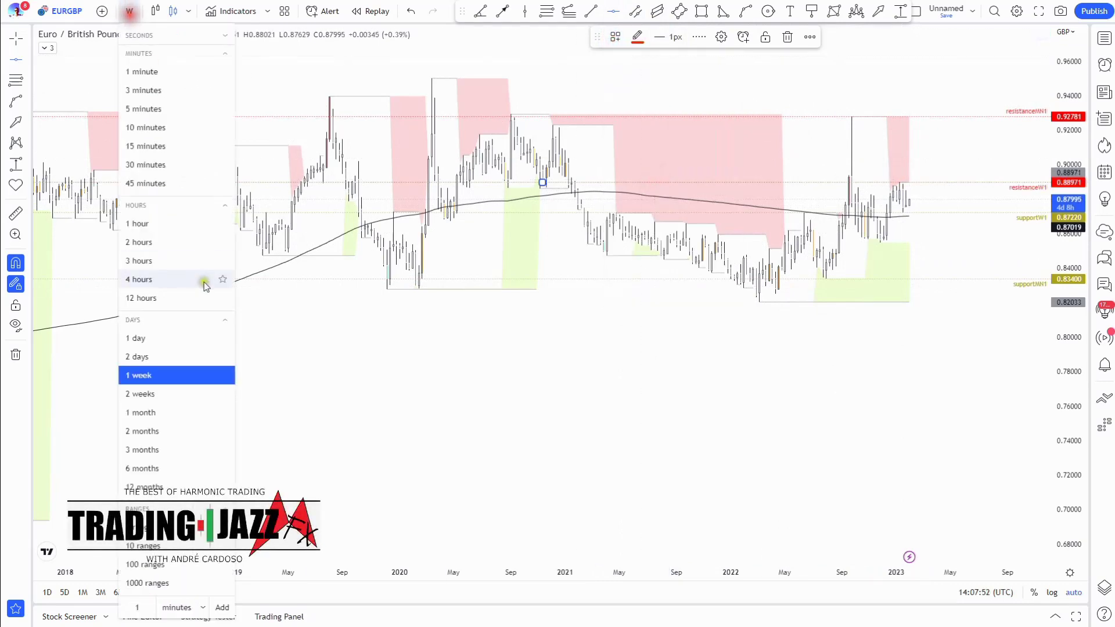
{"action": "left_click", "coordinate": [151, 335]}
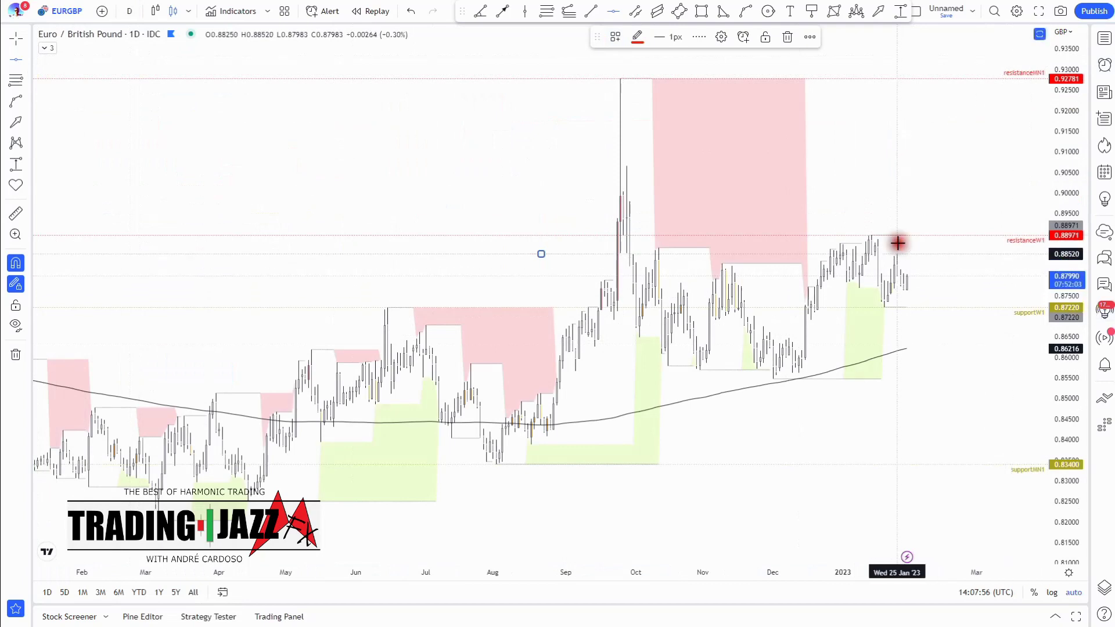
{"action": "left_click", "coordinate": [615, 36]}
{"action": "left_click", "coordinate": [664, 106]}
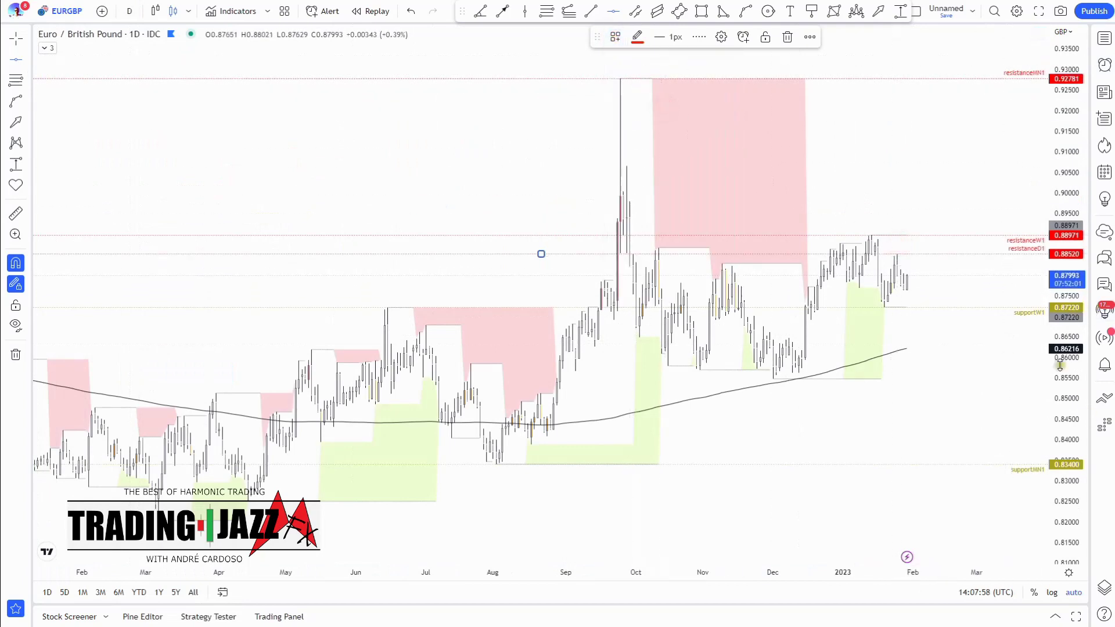
Set the vertical text alignment of the resistanceW1 line to Top.
{"action": "double_click", "coordinate": [1004, 234]}
{"action": "left_click", "coordinate": [568, 374]}
{"action": "left_click", "coordinate": [556, 394]}
{"action": "left_click", "coordinate": [642, 420]}
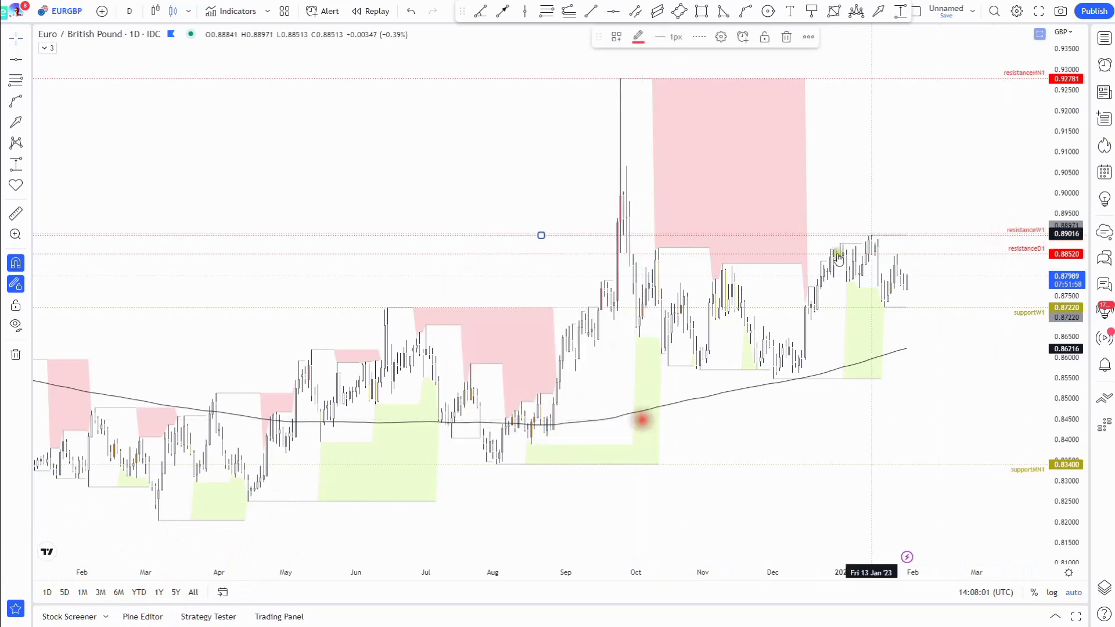
{"action": "double_click", "coordinate": [1018, 253]}
{"action": "left_click", "coordinate": [559, 378]}
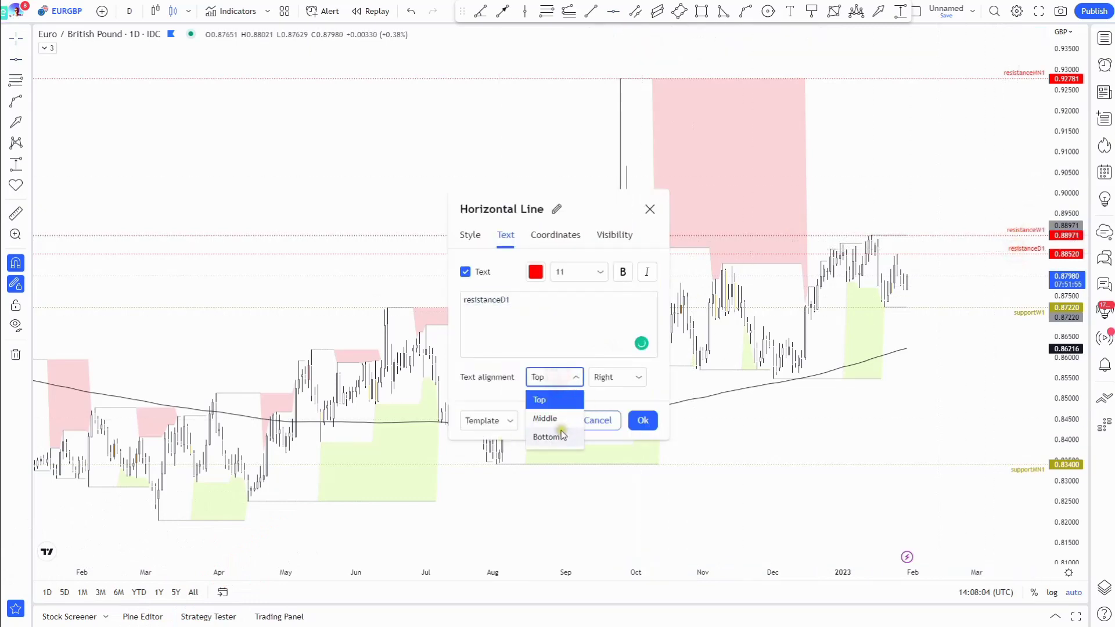
{"action": "left_click", "coordinate": [631, 349]}
{"action": "key", "text": "Escape"}
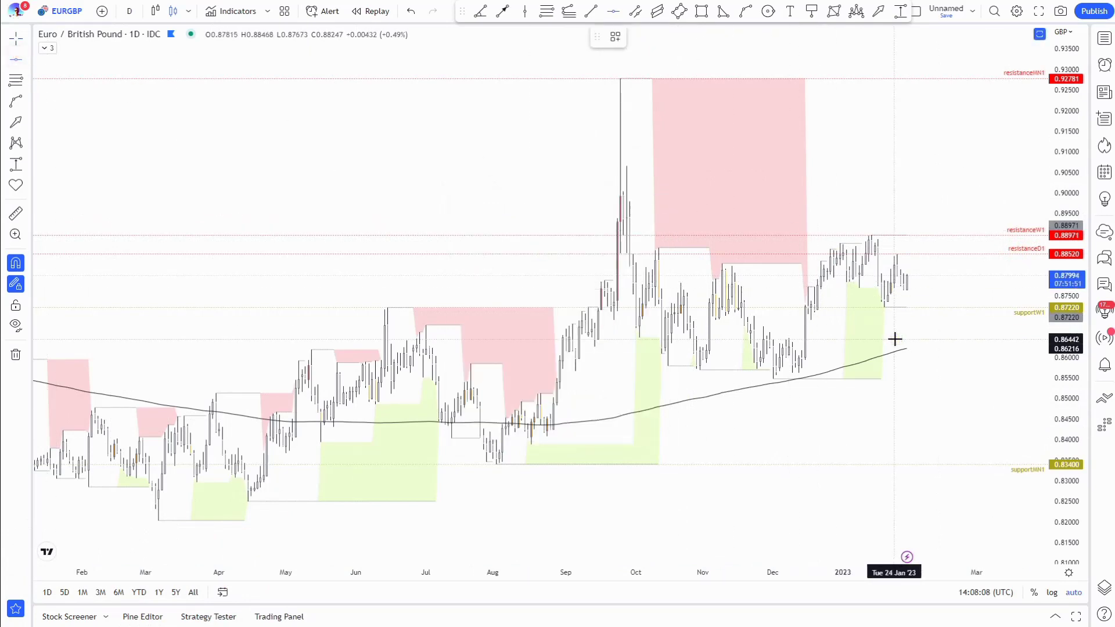
Add a horizontal line on the daily chart at 0.87220 with the supportD1 template.
{"action": "left_click", "coordinate": [884, 309]}
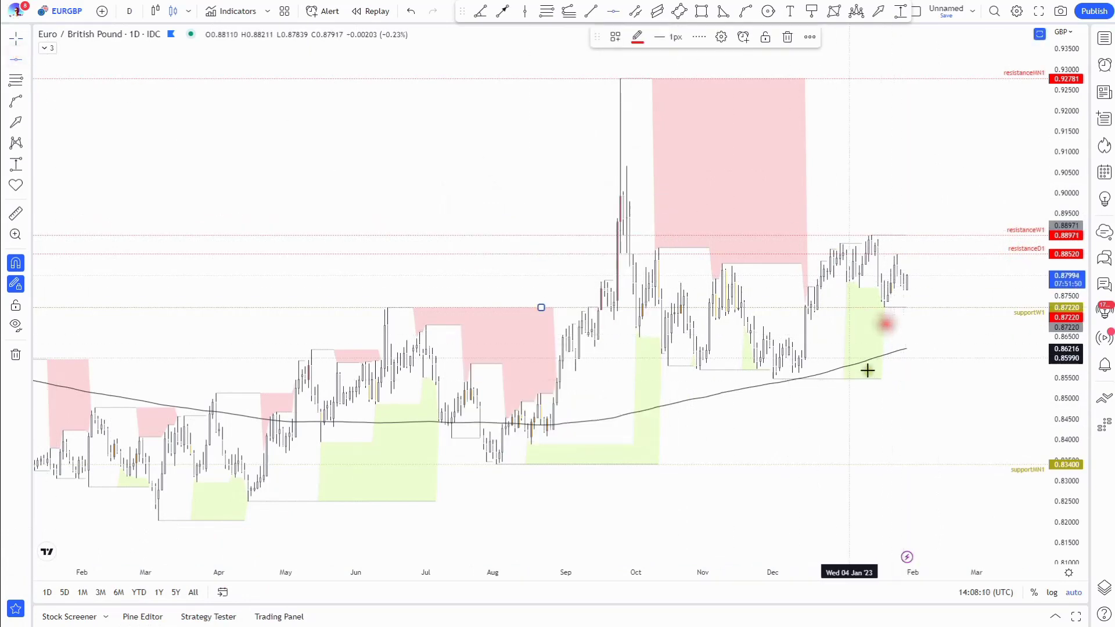
{"action": "left_click", "coordinate": [615, 37]}
{"action": "left_click", "coordinate": [655, 217]}
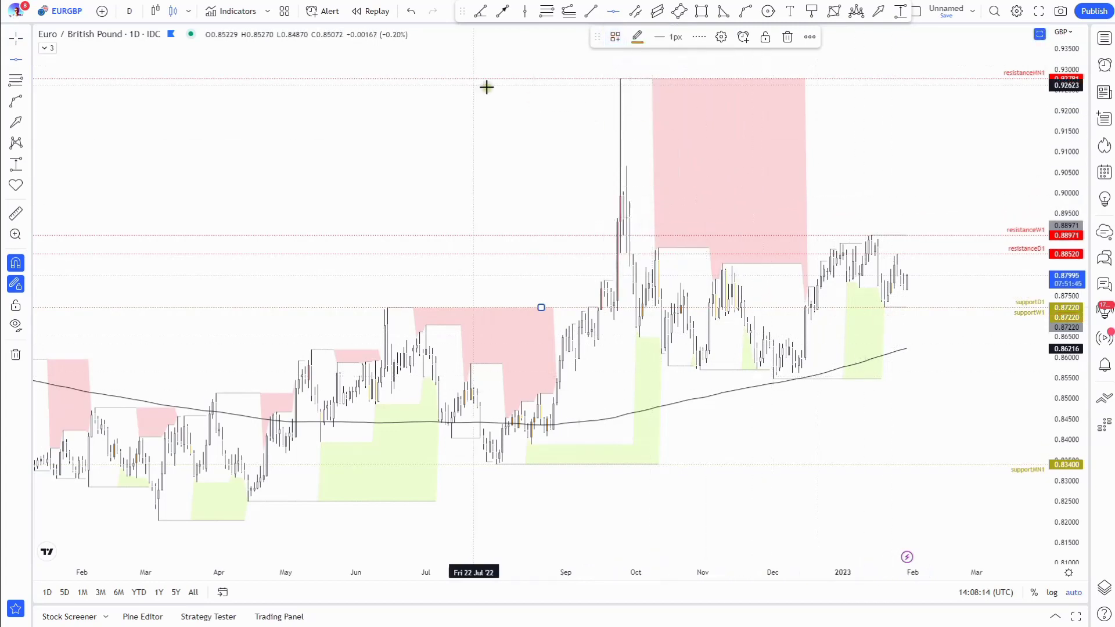
Switch the EURGBP chart to the 4-hour timeframe and add a horizontal line at 0.87594 with the supportH4 template.
{"action": "left_click", "coordinate": [129, 11]}
{"action": "left_click", "coordinate": [164, 281]}
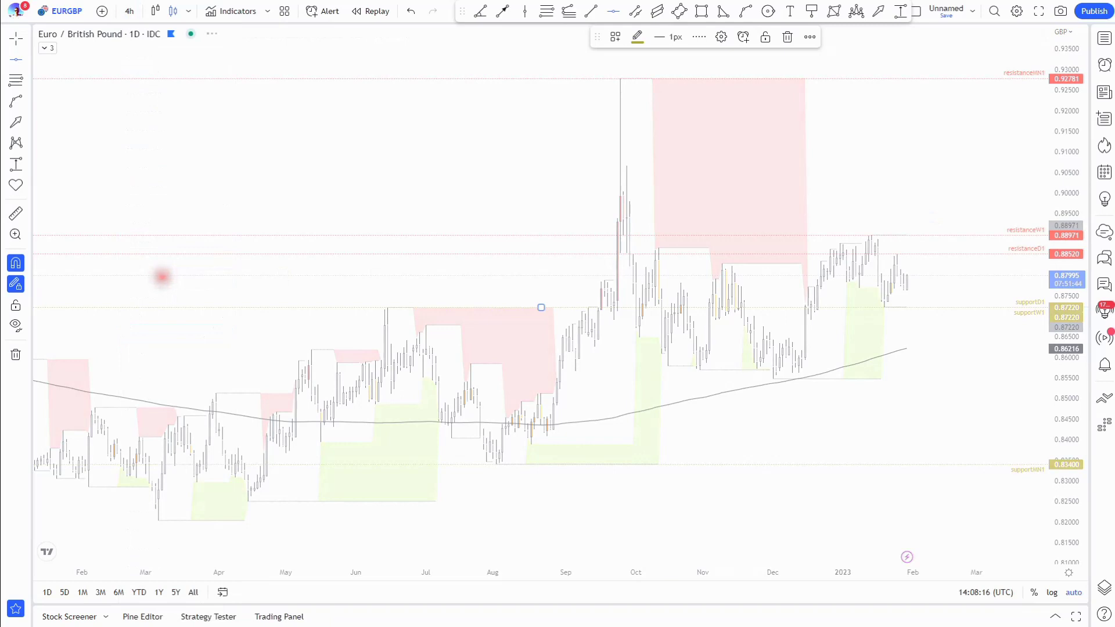
{"action": "left_click", "coordinate": [27, 59]}
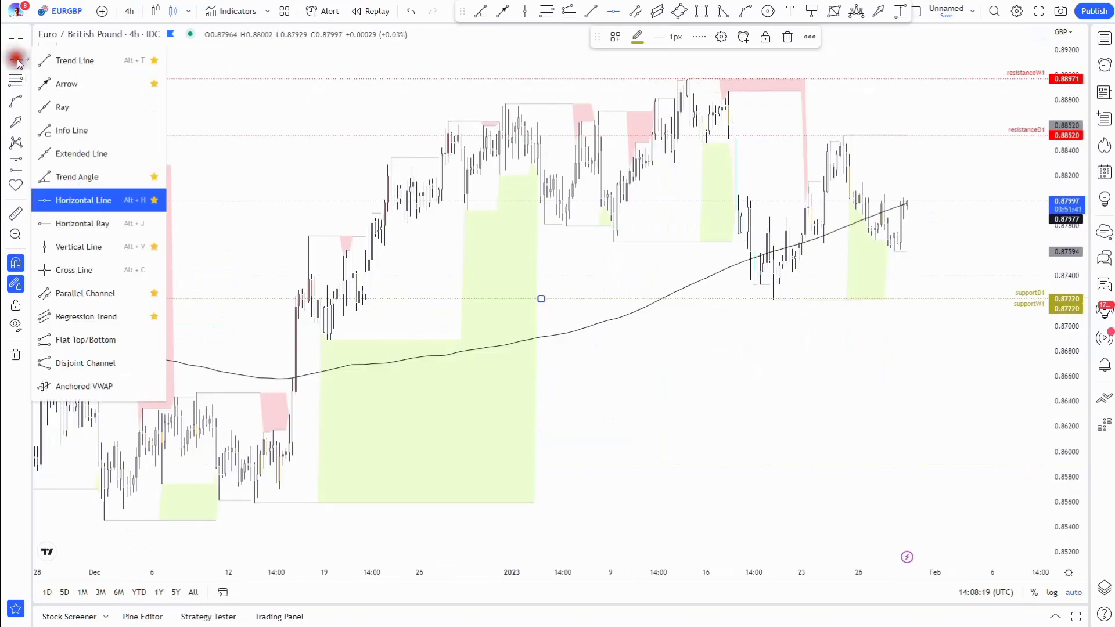
{"action": "left_click", "coordinate": [894, 264]}
{"action": "left_click", "coordinate": [616, 36]}
{"action": "left_click", "coordinate": [657, 253]}
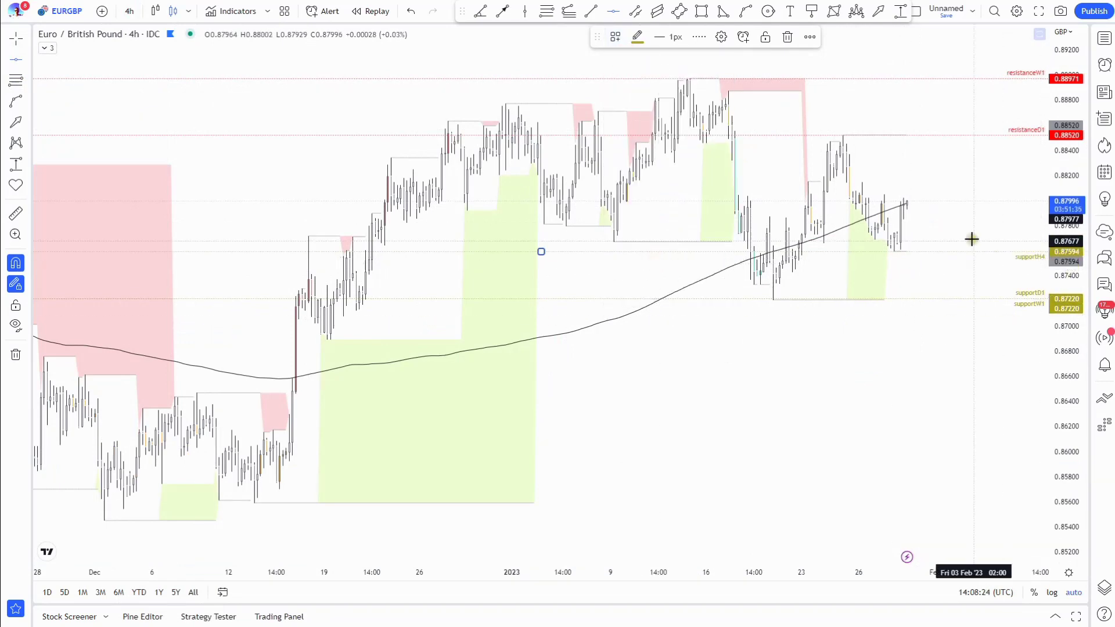
Add a horizontal line on the 4-hour chart at 0.88046 with the resistanceH4 template.
{"action": "left_click", "coordinate": [885, 176]}
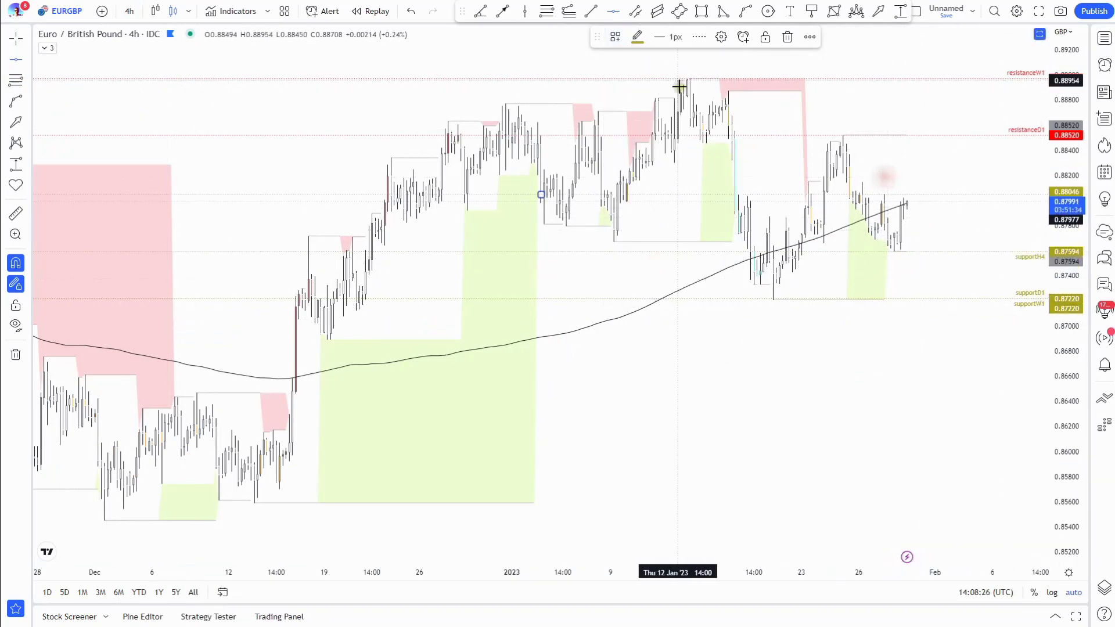
{"action": "left_click", "coordinate": [616, 37]}
{"action": "left_click", "coordinate": [649, 144]}
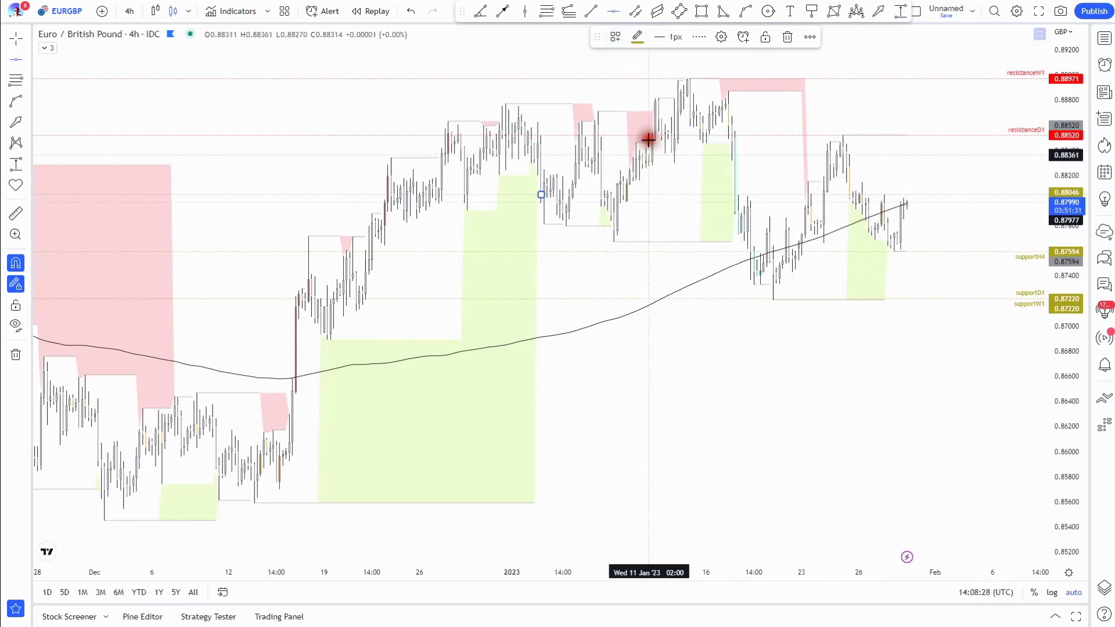
{"action": "left_click", "coordinate": [616, 37]}
{"action": "left_click", "coordinate": [672, 141]}
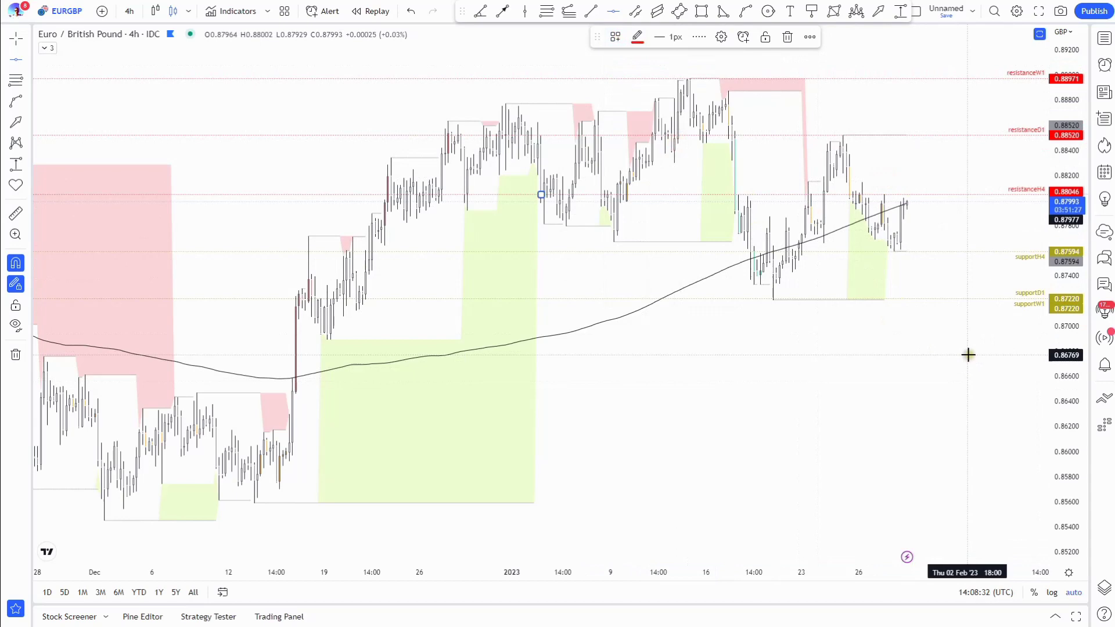
Open EURAUD from the watchlist and switch its chart to the 1-week timeframe.
{"action": "left_click", "coordinate": [1102, 38]}
{"action": "left_click", "coordinate": [981, 134]}
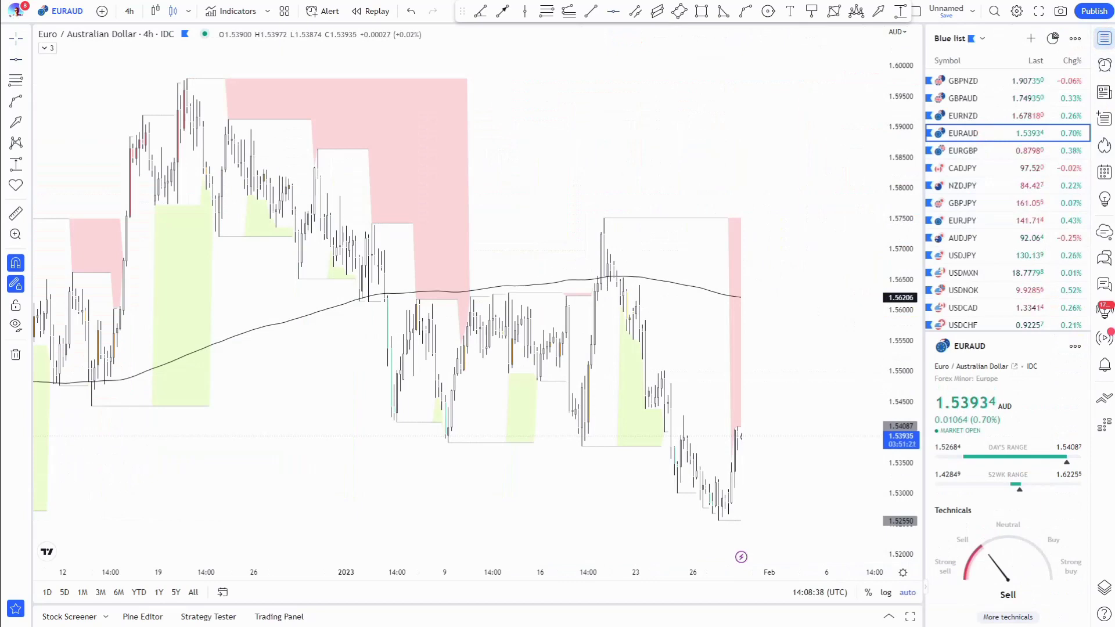
{"action": "left_click", "coordinate": [1102, 40]}
{"action": "left_click", "coordinate": [129, 11]}
{"action": "left_click", "coordinate": [154, 376]}
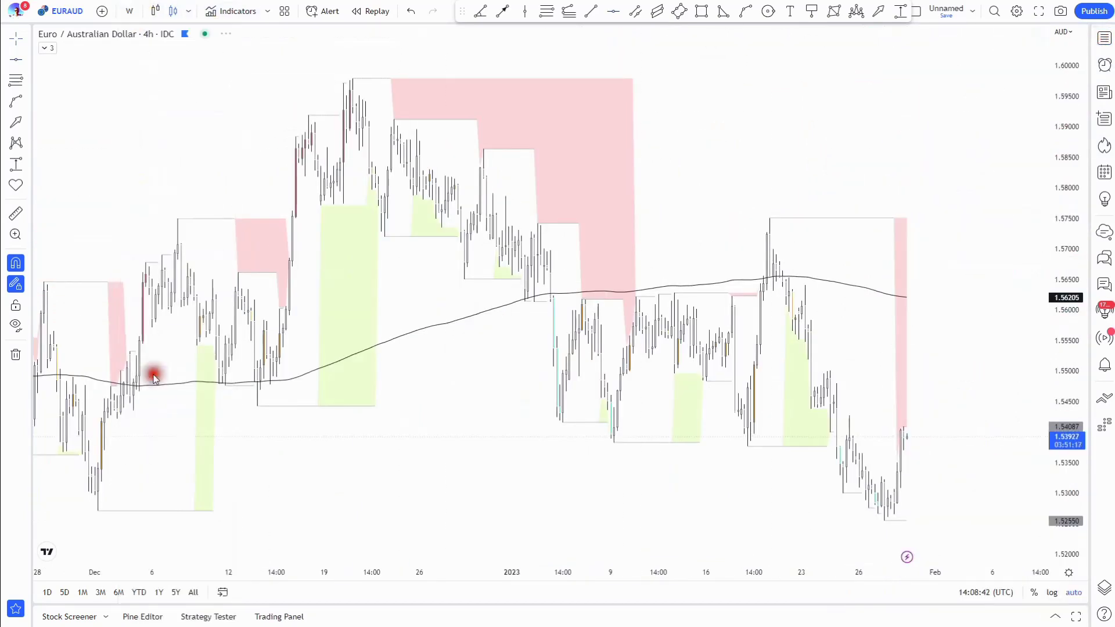
Add horizontal lines on EURAUD at 1.53978 and 1.42849, both with the supportMN1 template.
{"action": "left_click", "coordinate": [17, 61]}
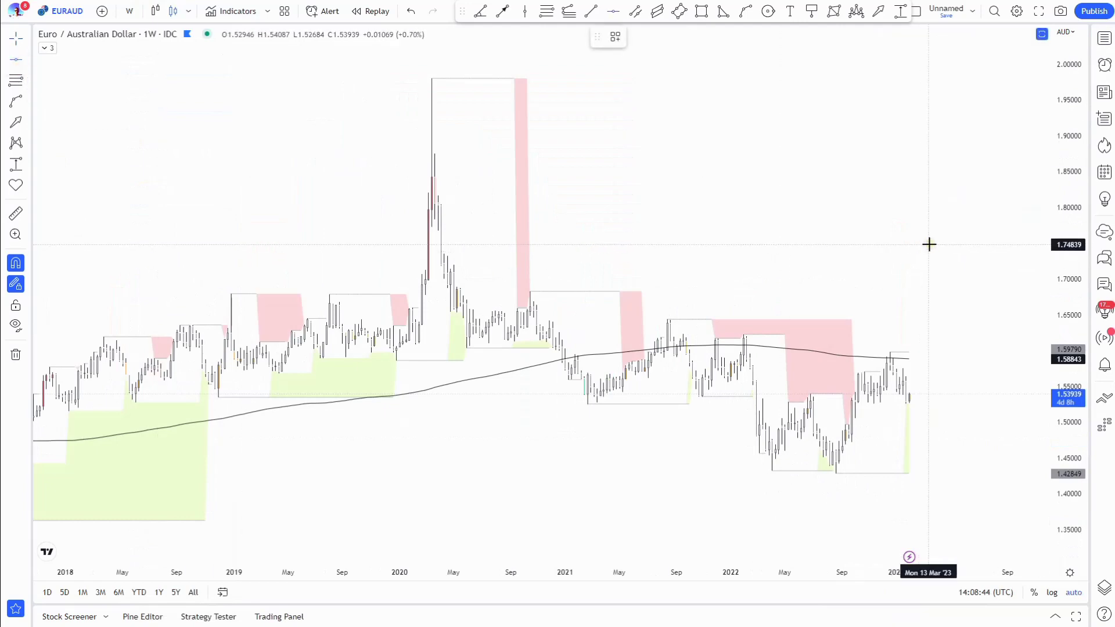
{"action": "scroll", "coordinate": [848, 271], "scroll_direction": "down", "scroll_amount": 5}
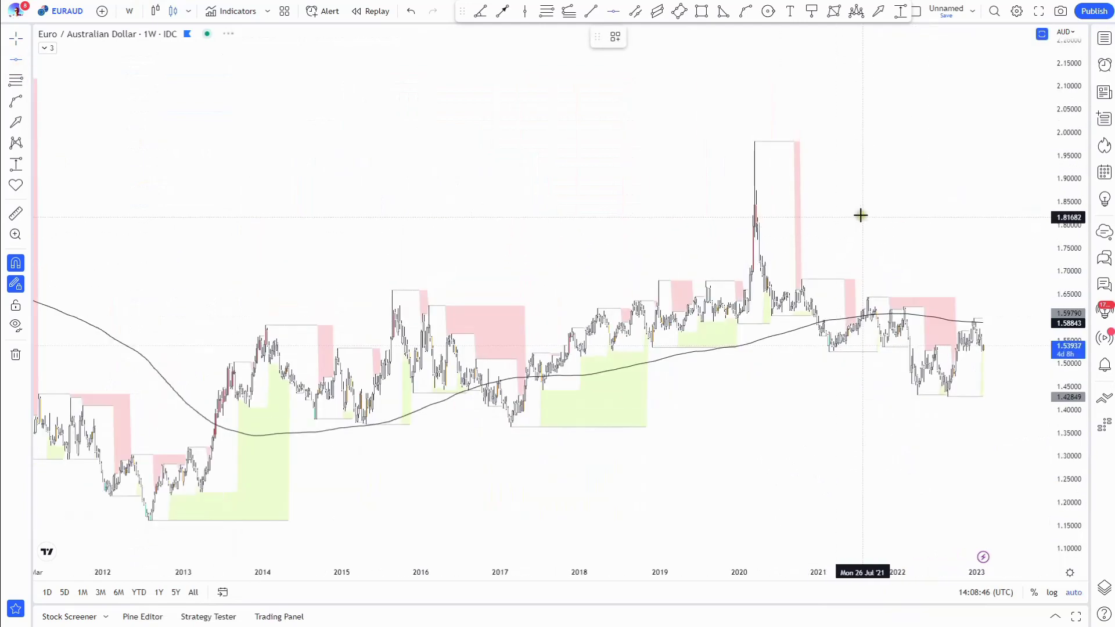
{"action": "scroll", "coordinate": [862, 220], "scroll_direction": "up", "scroll_amount": 2}
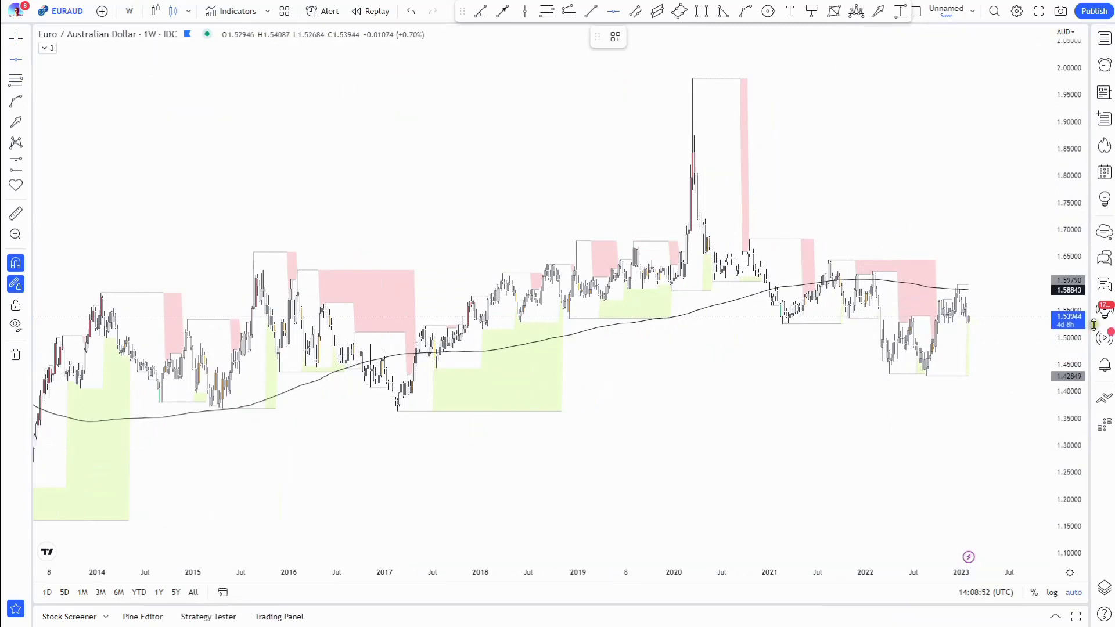
{"action": "scroll", "coordinate": [929, 377], "scroll_direction": "up", "scroll_amount": 3}
{"action": "key", "text": "alt+h"}
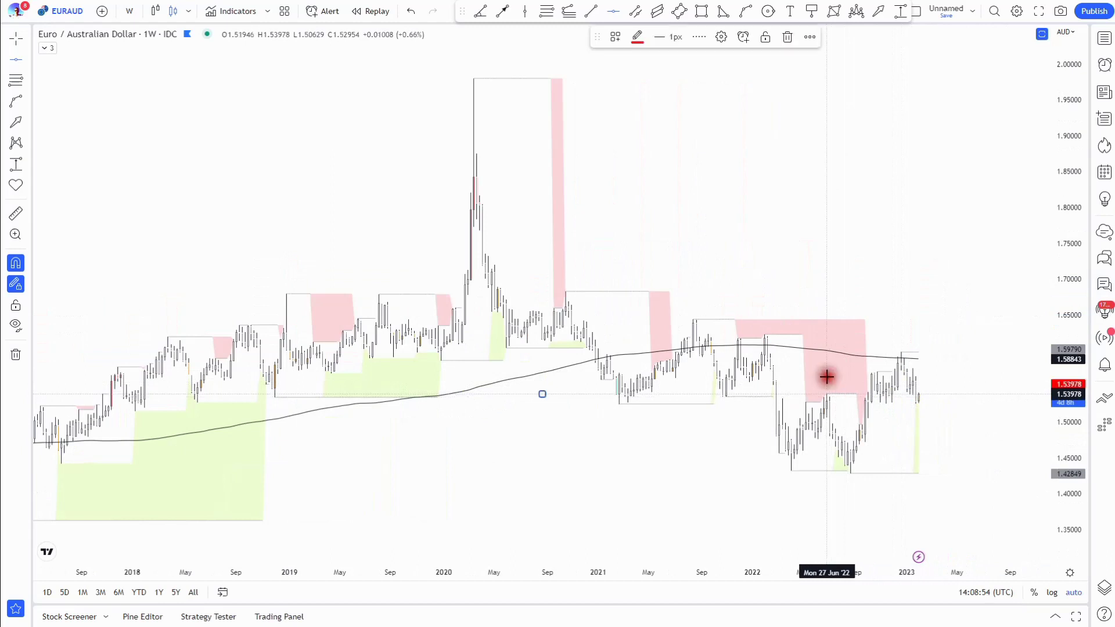
{"action": "left_click", "coordinate": [615, 36]}
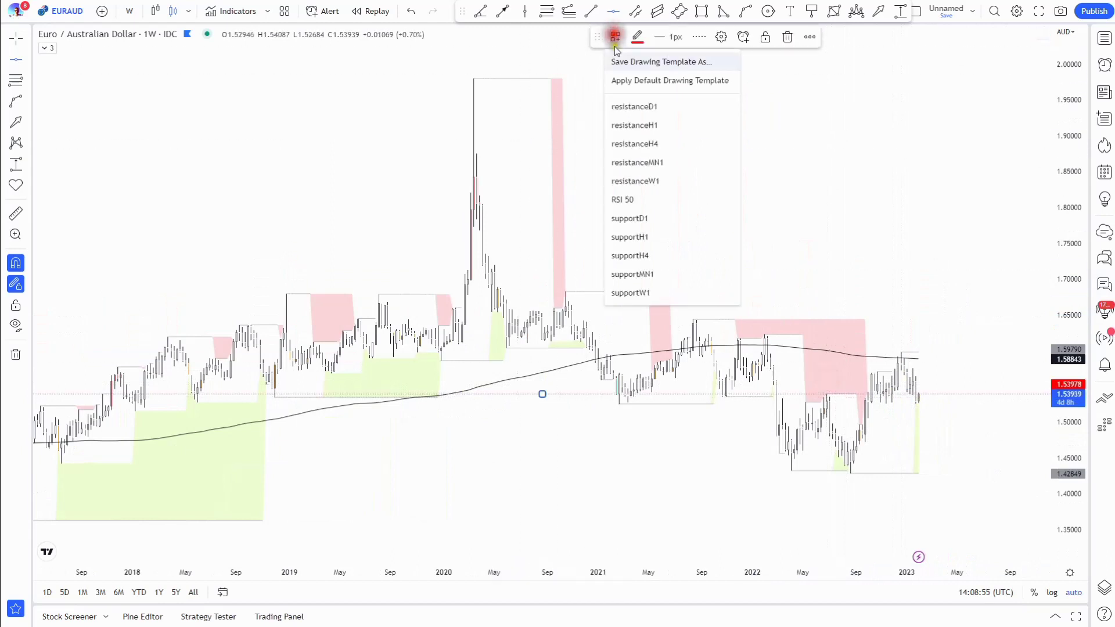
{"action": "left_click", "coordinate": [654, 268]}
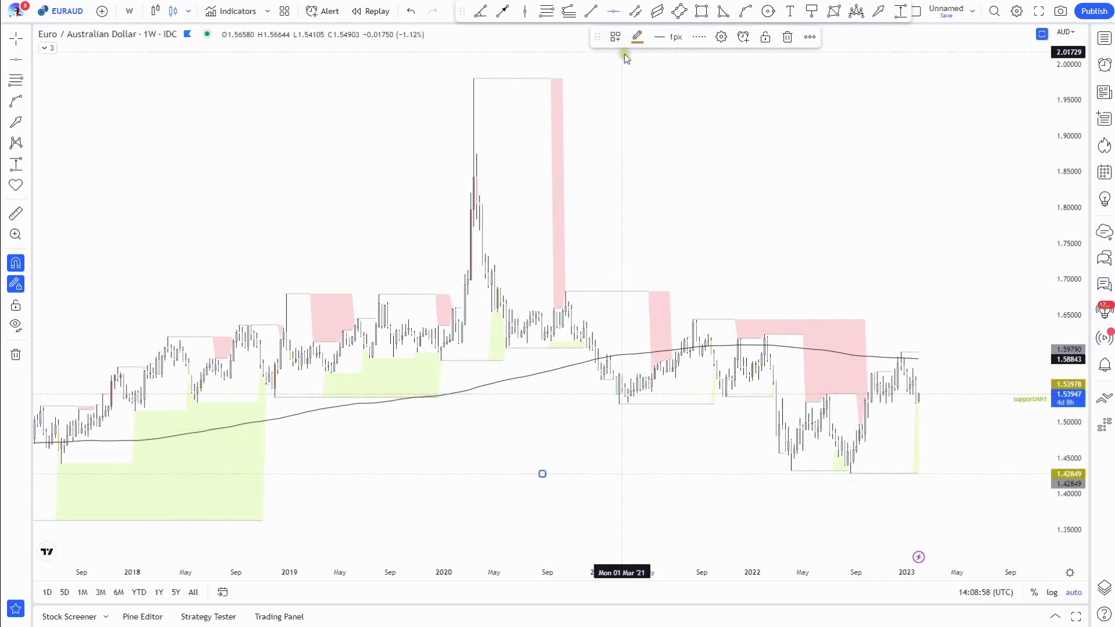
{"action": "left_click", "coordinate": [616, 37]}
{"action": "left_click", "coordinate": [652, 273]}
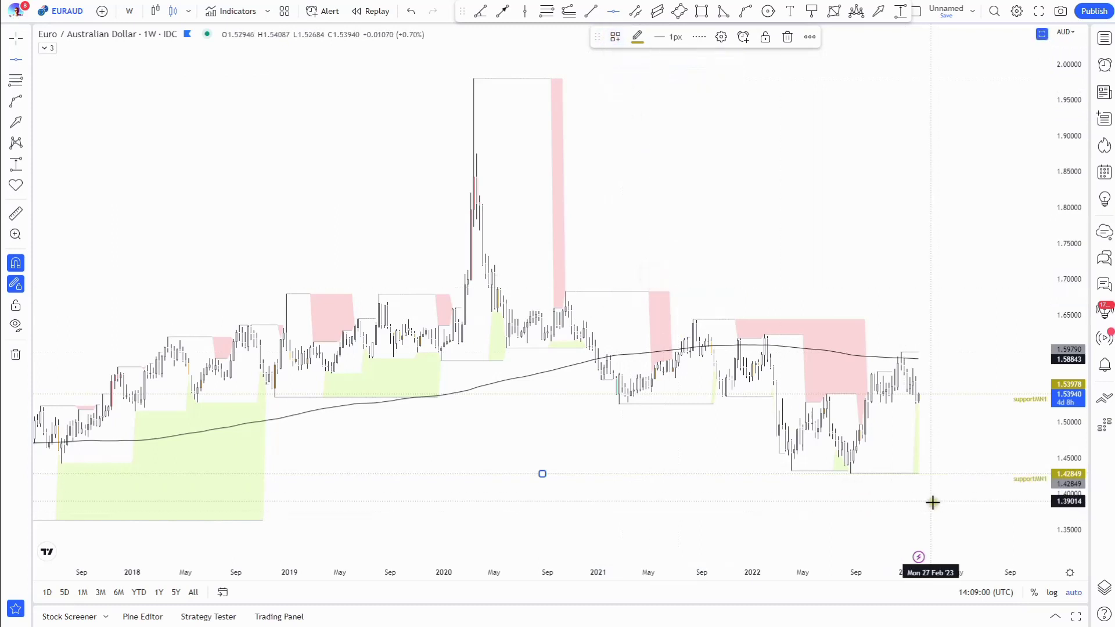
Add horizontal lines at 1.52590 with the supportW1 template and at 1.57506 with the resistanceW1 template.
{"action": "left_click", "coordinate": [615, 37]}
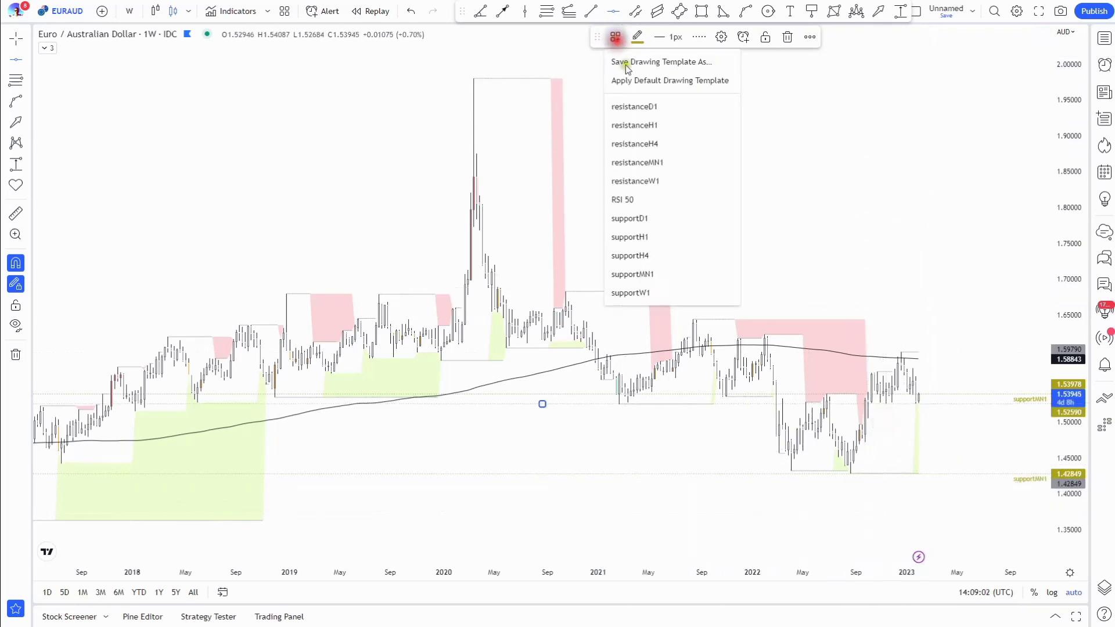
{"action": "left_click", "coordinate": [667, 296]}
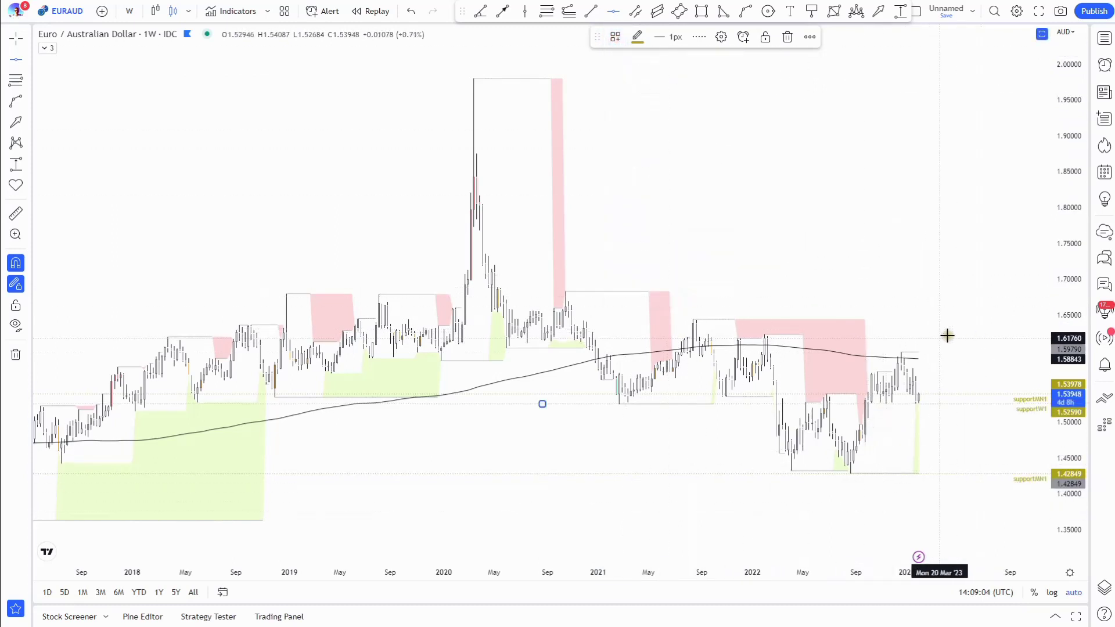
{"action": "left_click", "coordinate": [615, 37]}
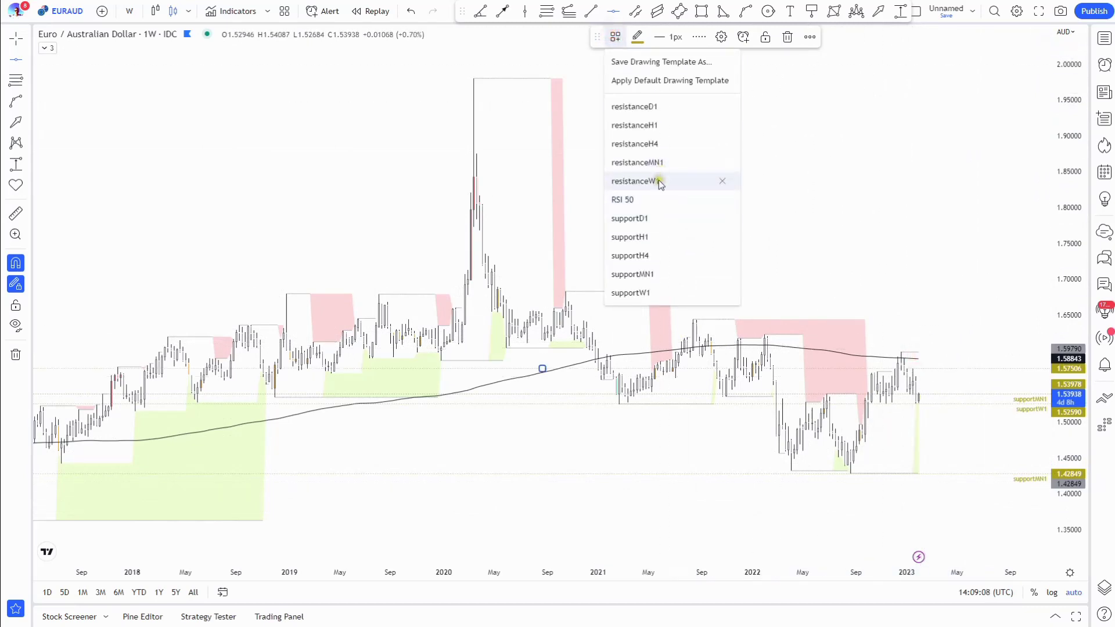
{"action": "left_click", "coordinate": [659, 181]}
Switch the EURAUD chart to the 1-day timeframe and add a horizontal line at 1.53793 with the supportD1 template.
{"action": "left_click", "coordinate": [129, 11]}
{"action": "left_click", "coordinate": [164, 341]}
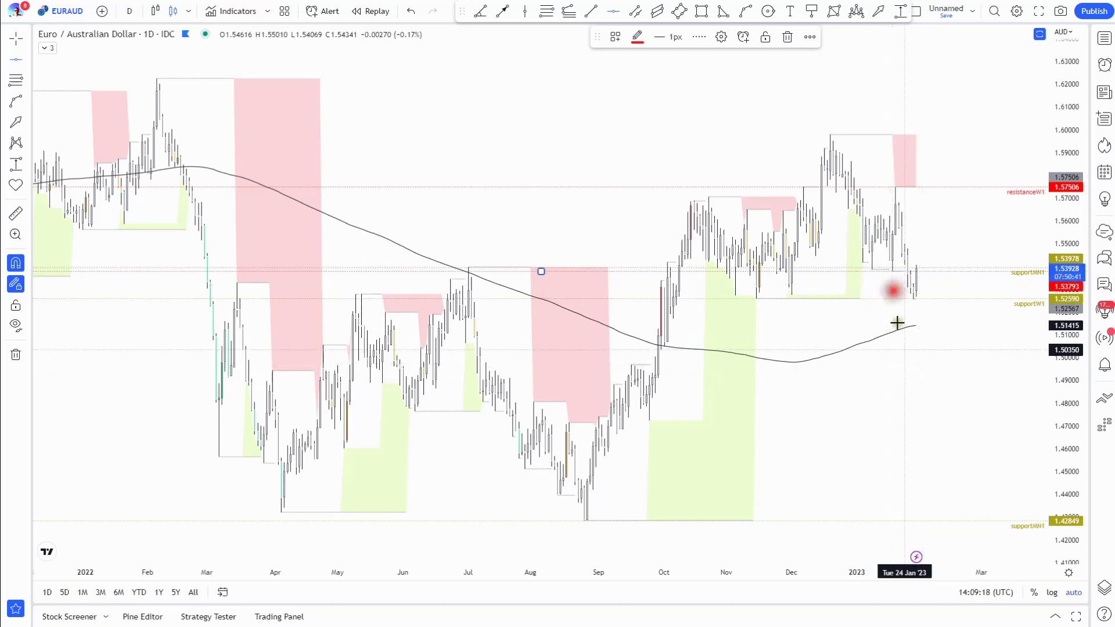
{"action": "left_click", "coordinate": [615, 36]}
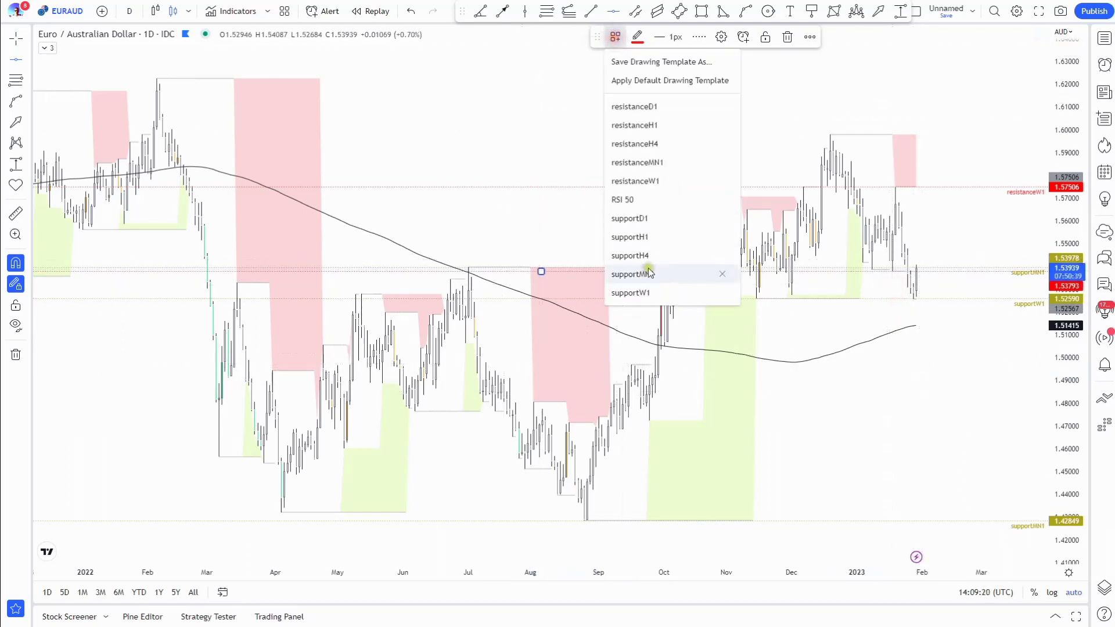
{"action": "left_click", "coordinate": [652, 216]}
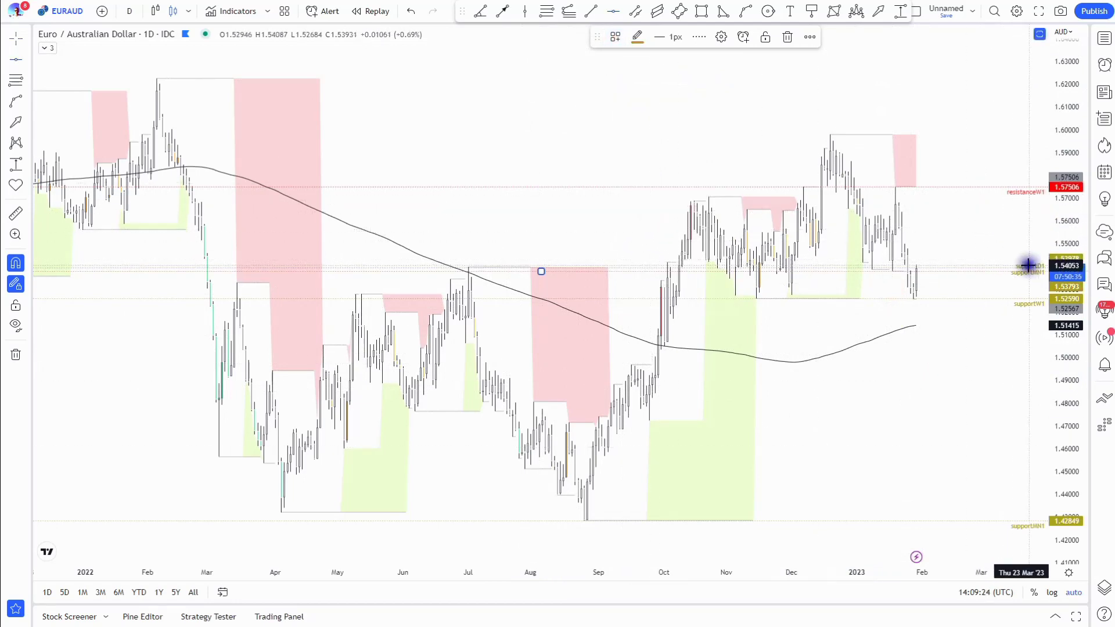
Move the supportD1 line up out of the way and set the 1.53978 supportMN1 line's vertical text alignment to Top.
{"action": "left_click_drag", "start_coordinate": [1028, 265], "coordinate": [1025, 241]}
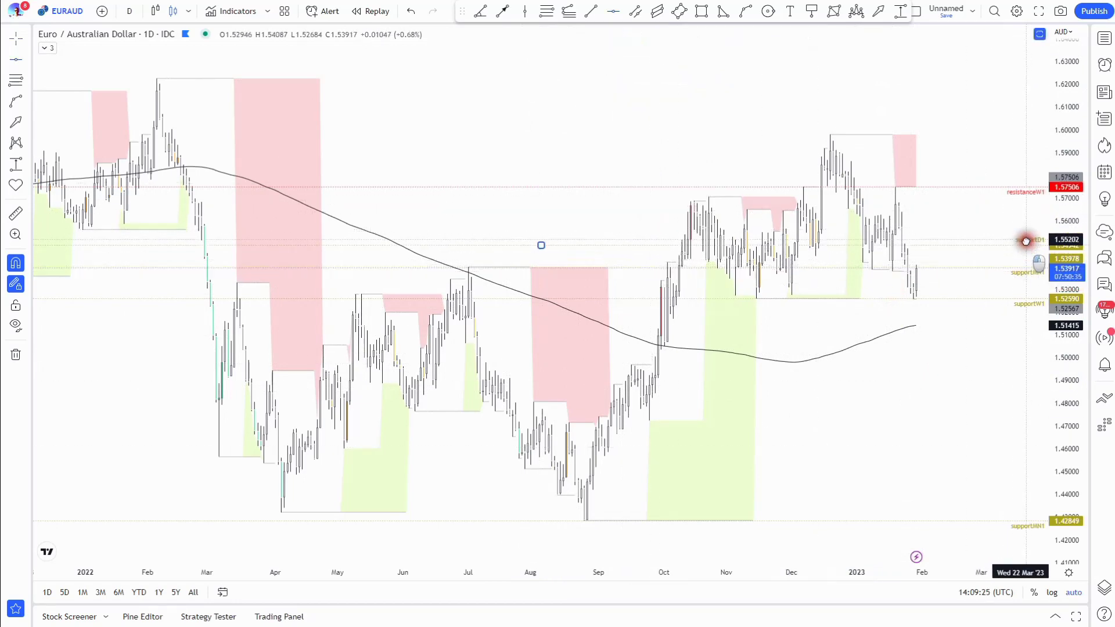
{"action": "double_click", "coordinate": [1025, 277]}
{"action": "left_click", "coordinate": [557, 378]}
{"action": "left_click", "coordinate": [552, 398]}
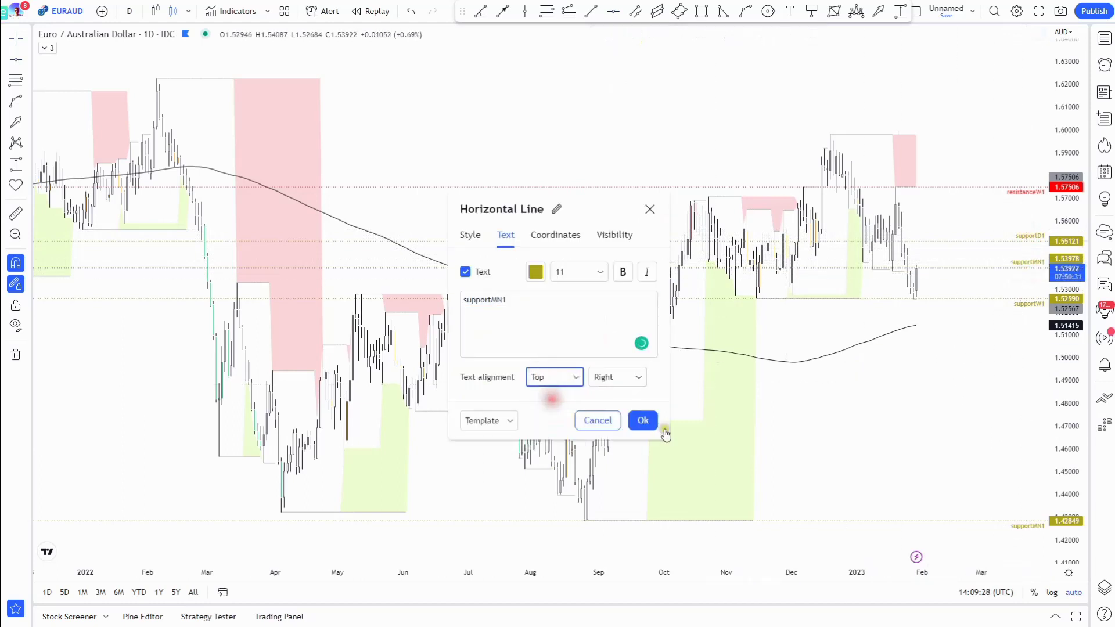
{"action": "left_click", "coordinate": [652, 428]}
Move the supportD1 line back down to 1.53793 and reapply the supportD1 template to it.
{"action": "left_click_drag", "start_coordinate": [542, 243], "coordinate": [893, 283]}
{"action": "left_click", "coordinate": [617, 37]}
{"action": "left_click", "coordinate": [664, 216]}
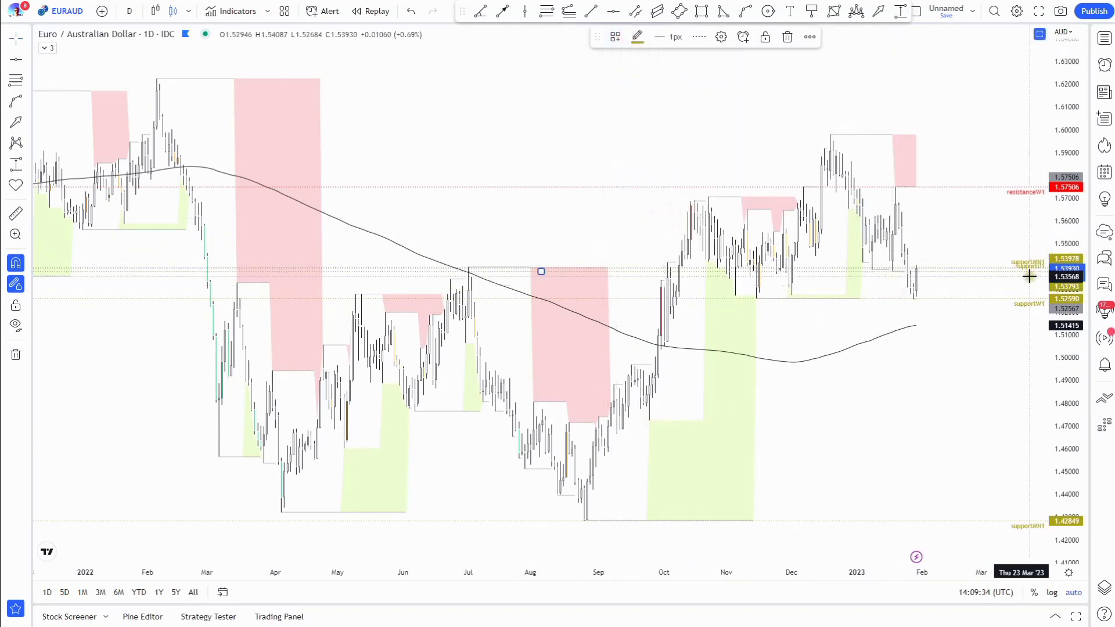
Set the supportD1 line's vertical text alignment to Bottom on the EURAUD chart.
{"action": "left_click", "coordinate": [721, 37]}
{"action": "left_click", "coordinate": [542, 378]}
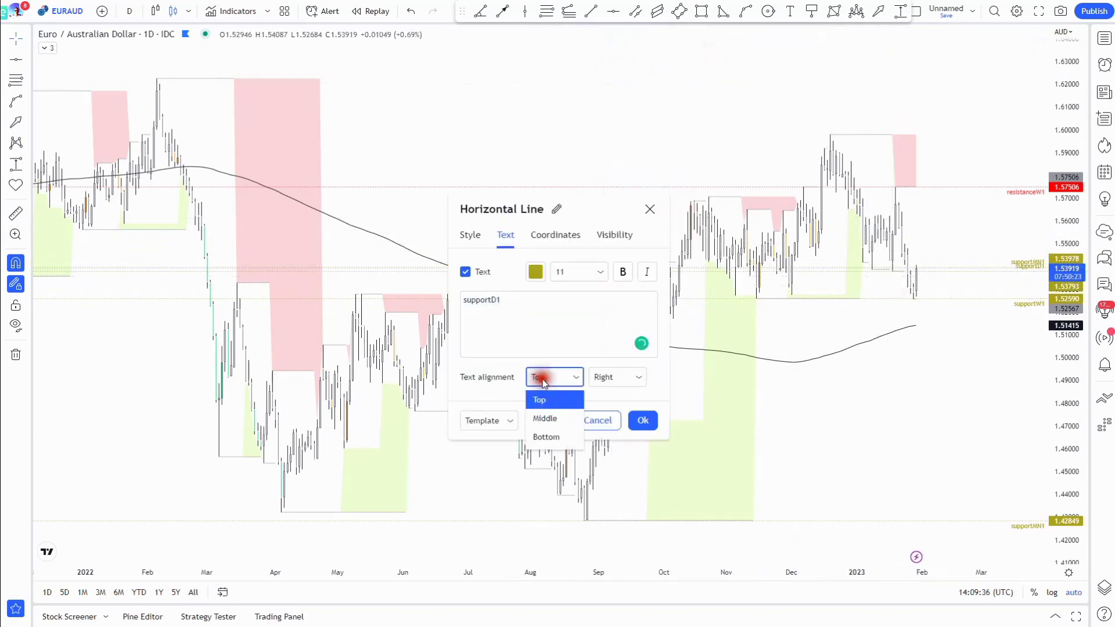
{"action": "left_click", "coordinate": [553, 437]}
{"action": "left_click", "coordinate": [643, 420]}
{"action": "right_click", "coordinate": [988, 129]}
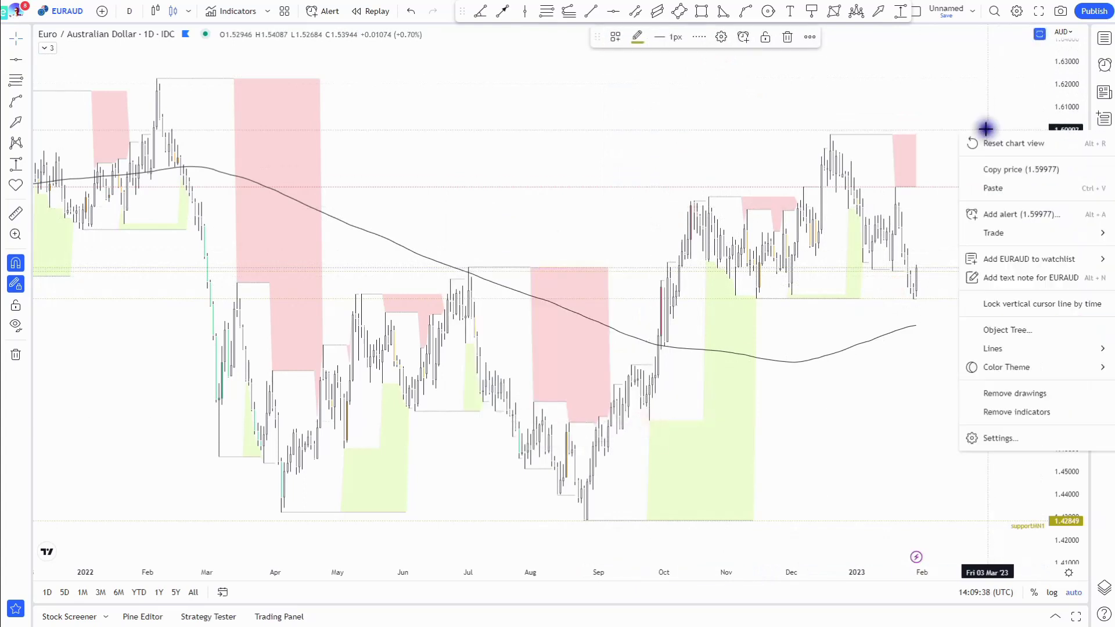
{"action": "left_click", "coordinate": [916, 97]}
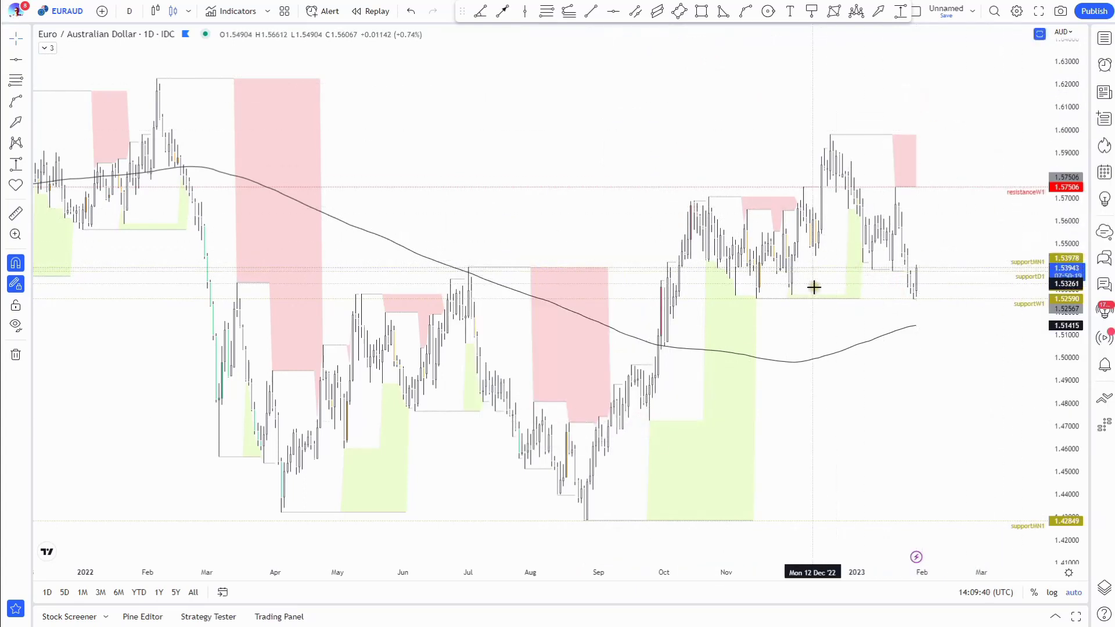
Switch the EURAUD chart to the 4-hour timeframe and add a horizontal line at 1.53274 with the resistanceH4 template.
{"action": "scroll", "coordinate": [878, 266], "scroll_direction": "down", "scroll_amount": 3}
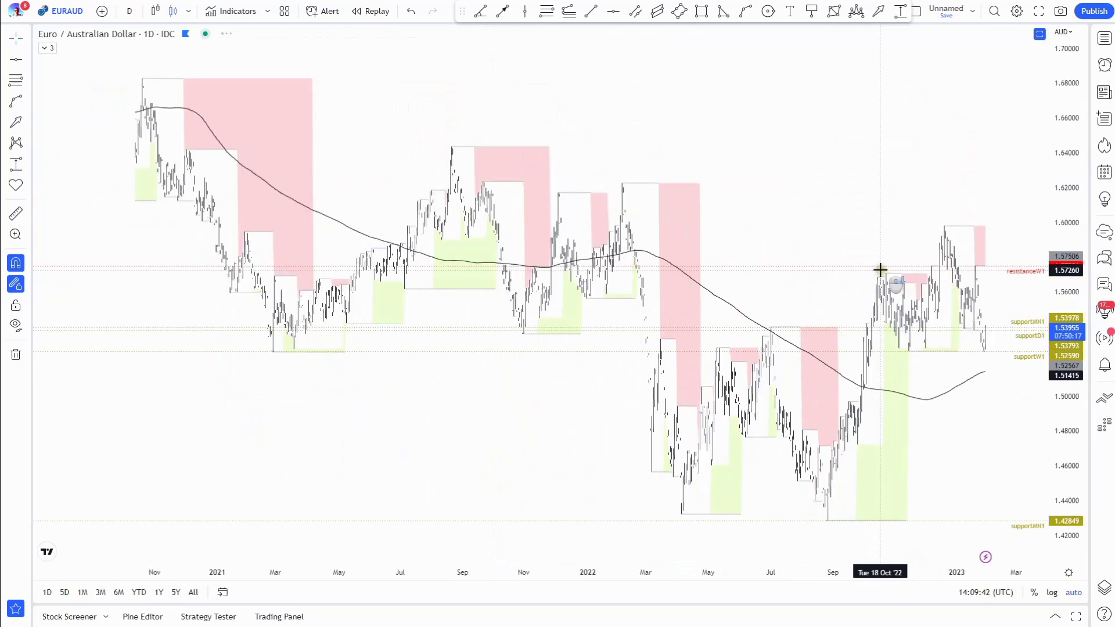
{"action": "left_click", "coordinate": [129, 11]}
{"action": "left_click", "coordinate": [140, 279]}
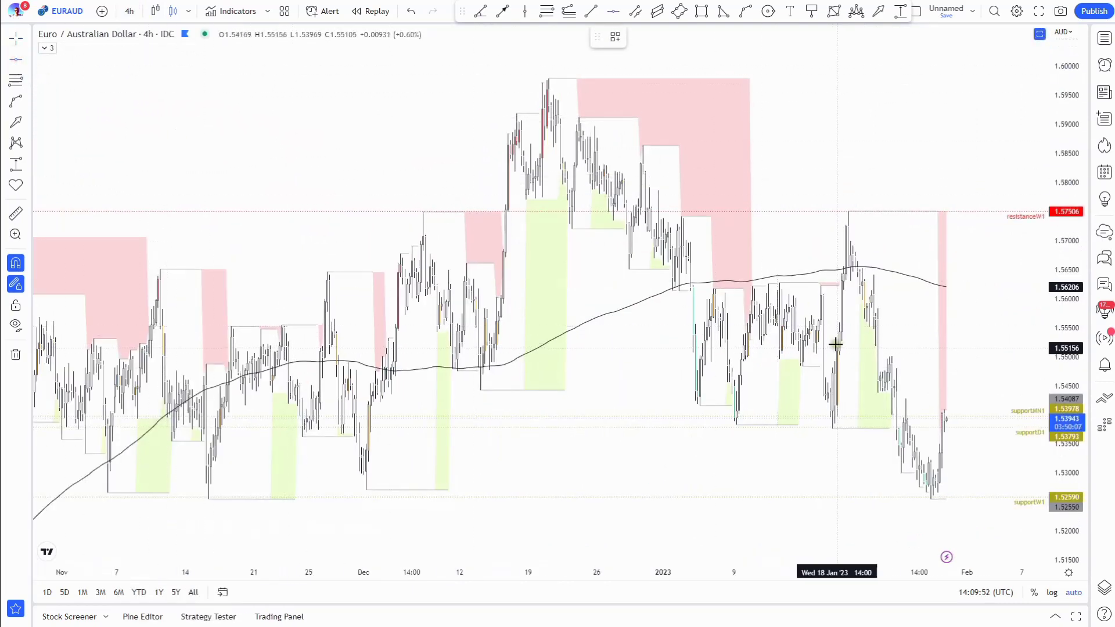
{"action": "scroll", "coordinate": [824, 325], "scroll_direction": "up", "scroll_amount": 3}
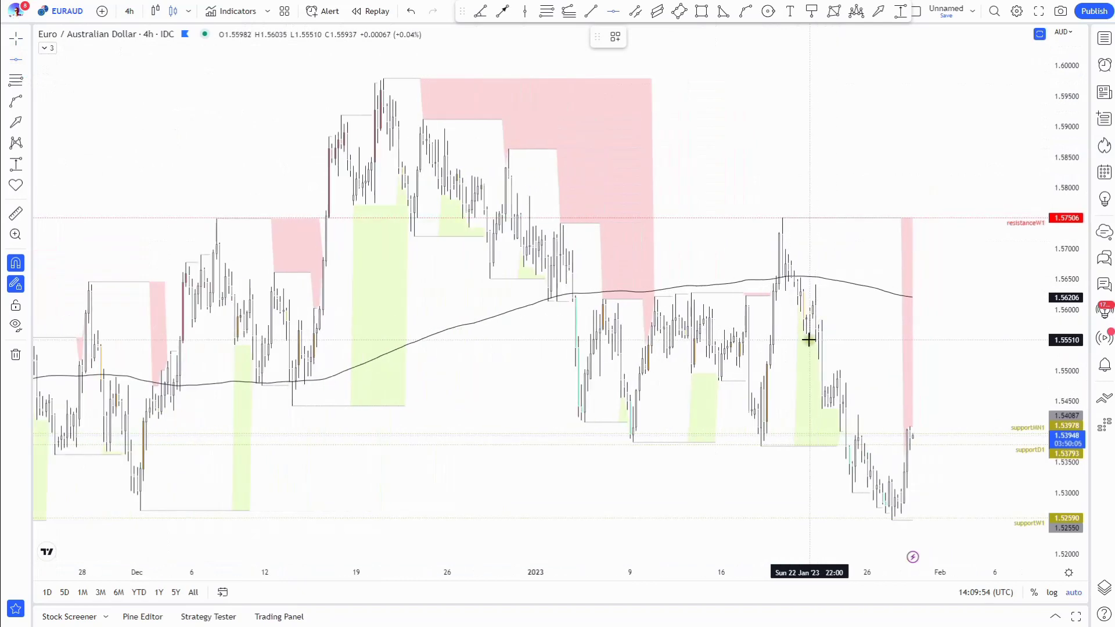
{"action": "left_click", "coordinate": [888, 460]}
{"action": "left_click", "coordinate": [615, 37]}
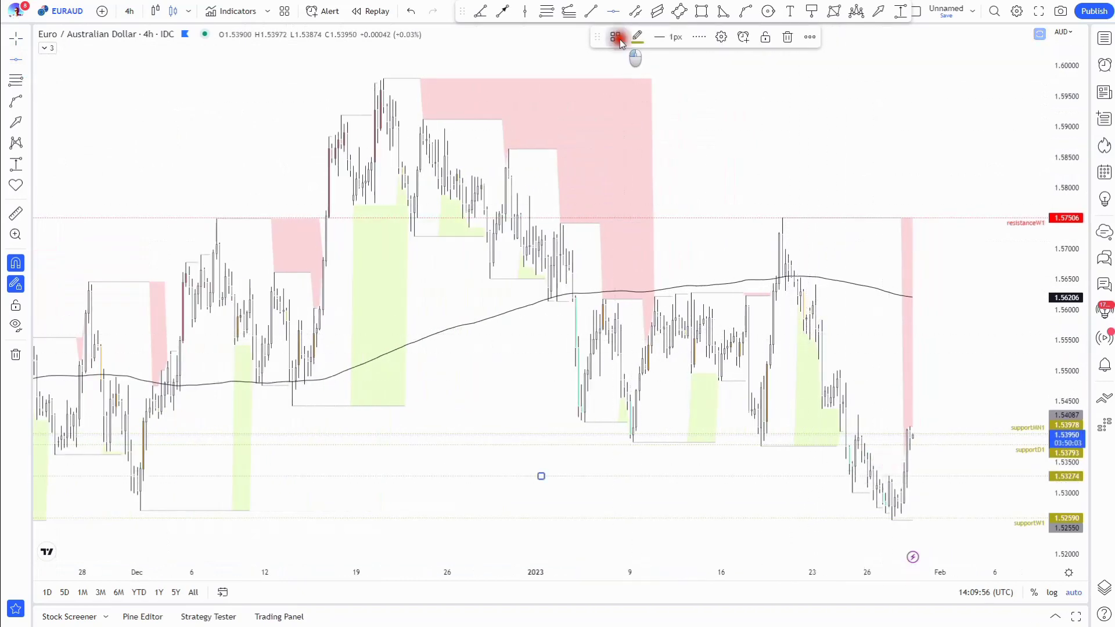
{"action": "left_click", "coordinate": [659, 143]}
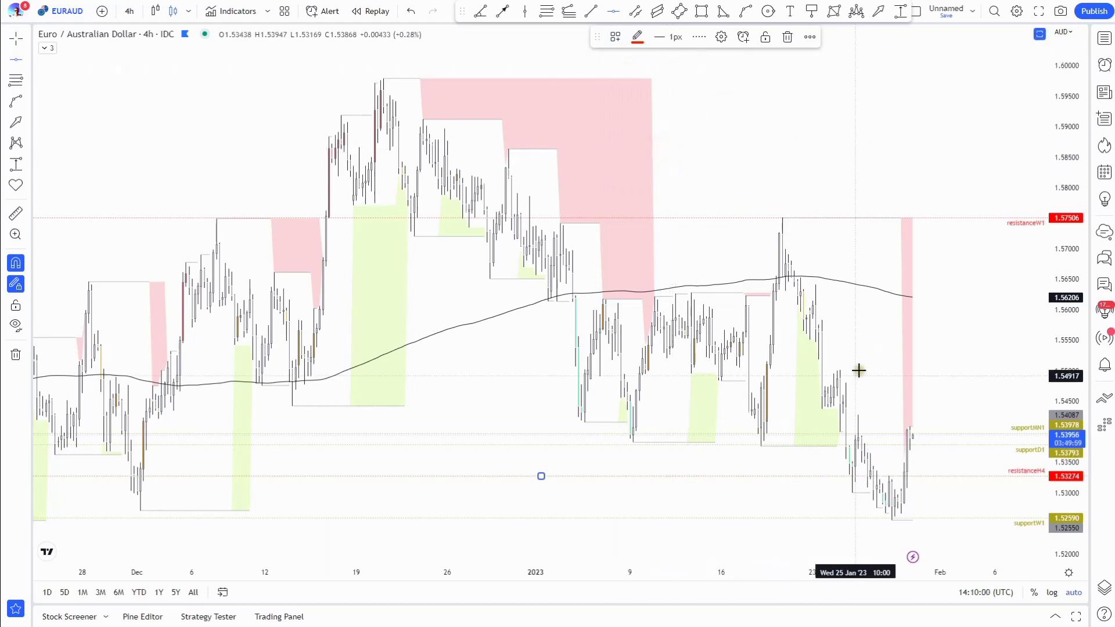
Set the 1.52590 supportW1 line's vertical text alignment to Top.
{"action": "double_click", "coordinate": [1025, 522]}
{"action": "left_click", "coordinate": [552, 378]}
{"action": "left_click", "coordinate": [553, 393]}
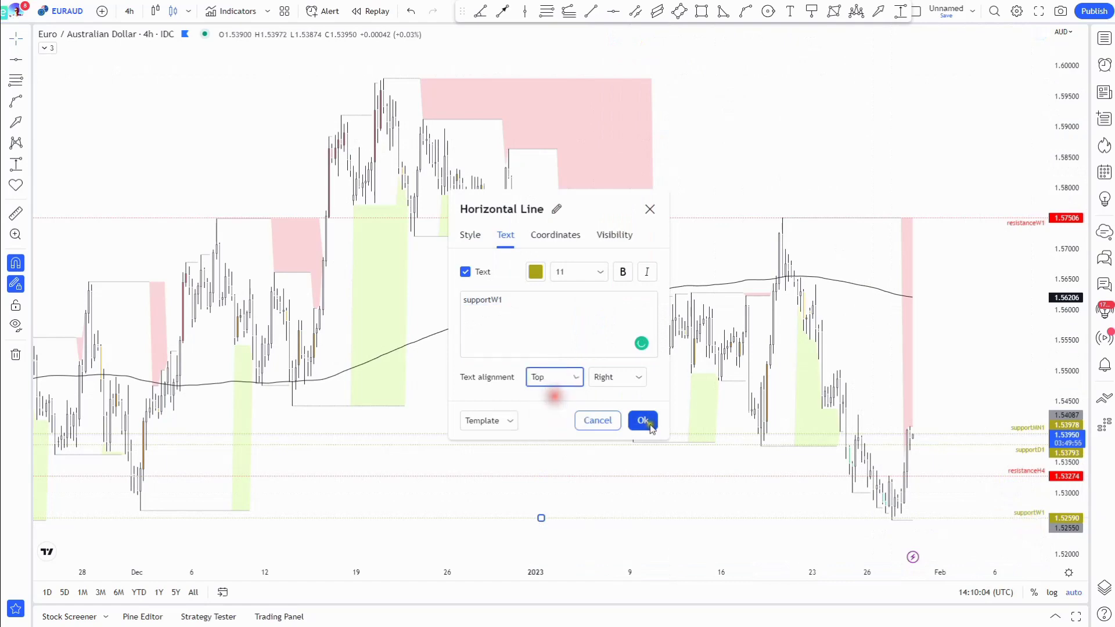
{"action": "left_click", "coordinate": [643, 421]}
Switch the EURAUD chart back to the 1-day timeframe.
{"action": "scroll", "coordinate": [329, 500], "scroll_direction": "down", "scroll_amount": 5}
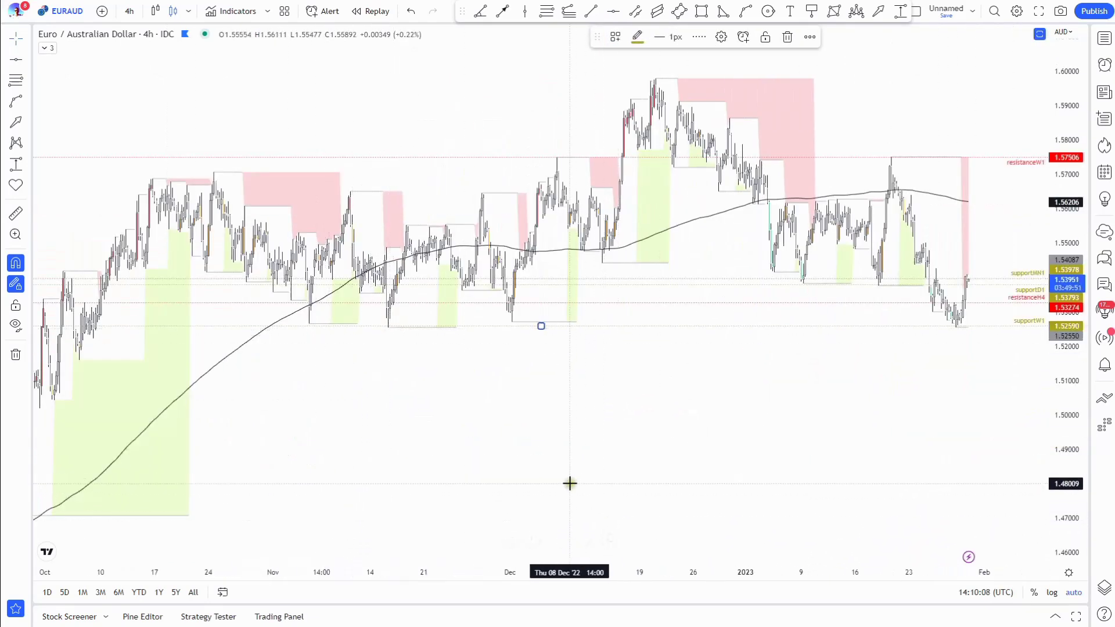
{"action": "scroll", "coordinate": [570, 484], "scroll_direction": "down", "scroll_amount": 5}
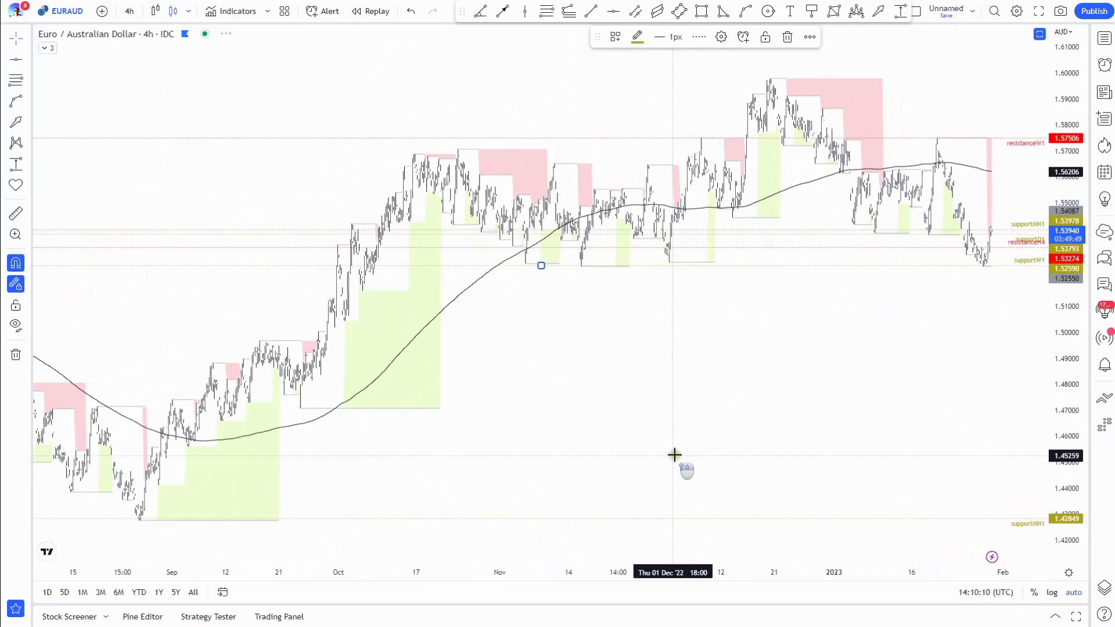
{"action": "scroll", "coordinate": [685, 455], "scroll_direction": "down", "scroll_amount": 5}
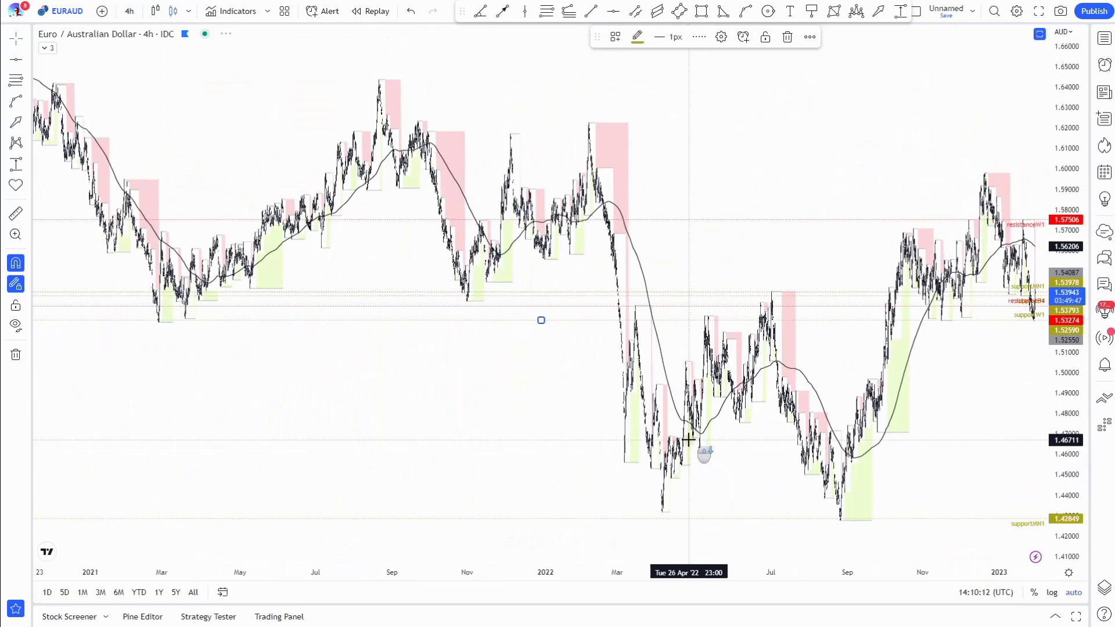
{"action": "scroll", "coordinate": [630, 428], "scroll_direction": "up", "scroll_amount": 2}
{"action": "scroll", "coordinate": [580, 428], "scroll_direction": "down", "scroll_amount": 2}
{"action": "left_click", "coordinate": [129, 11]}
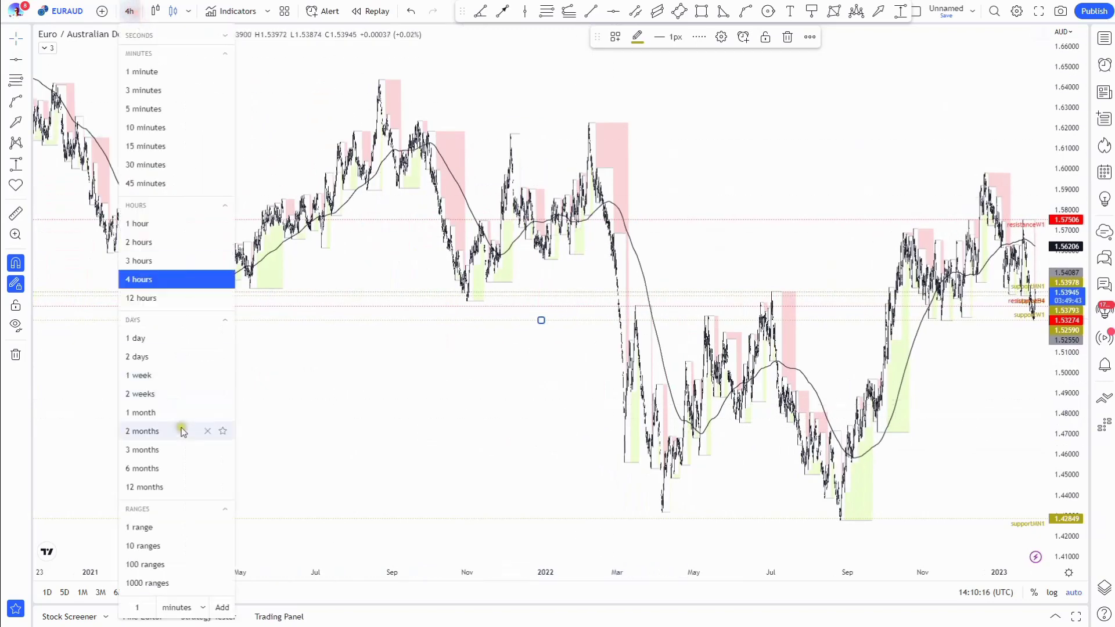
{"action": "left_click", "coordinate": [139, 337]}
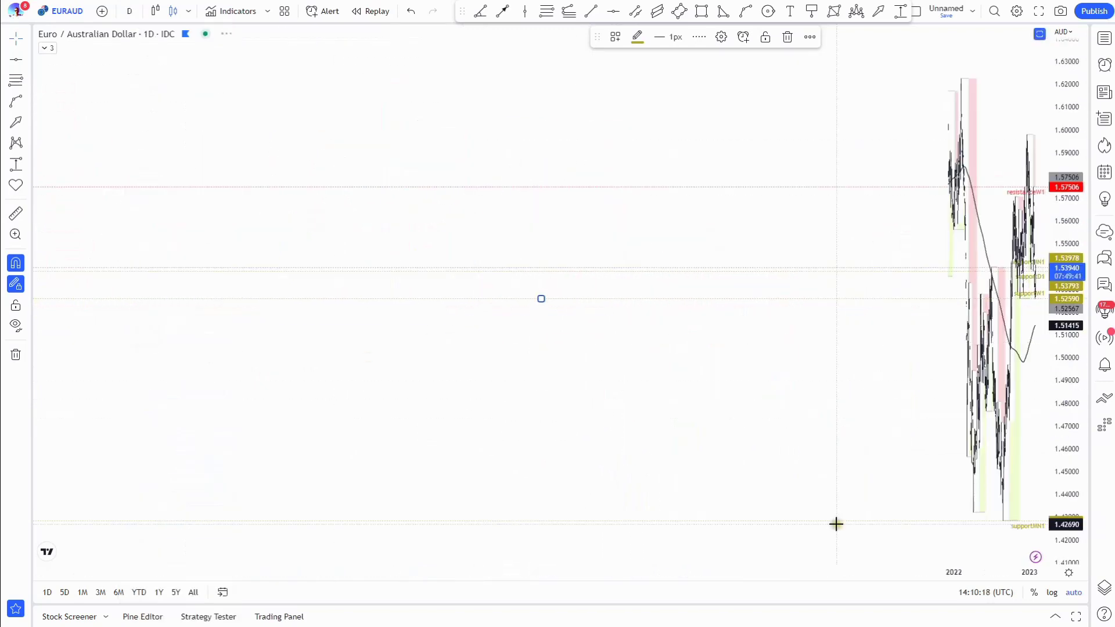
{"action": "left_click", "coordinate": [608, 537]}
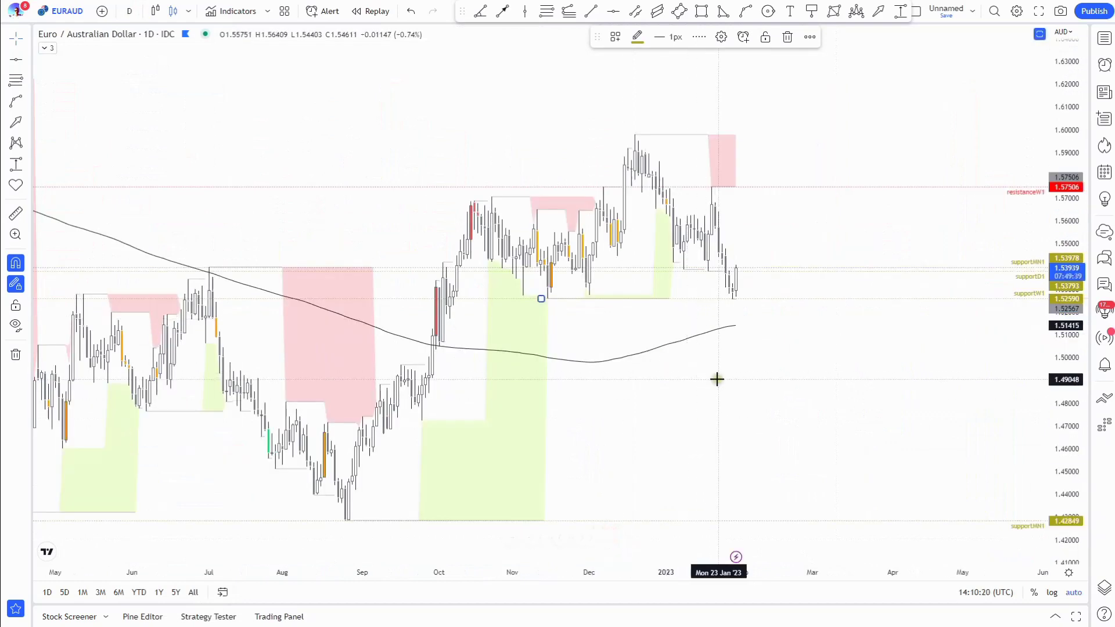
{"action": "scroll", "coordinate": [726, 391], "scroll_direction": "down", "scroll_amount": 2}
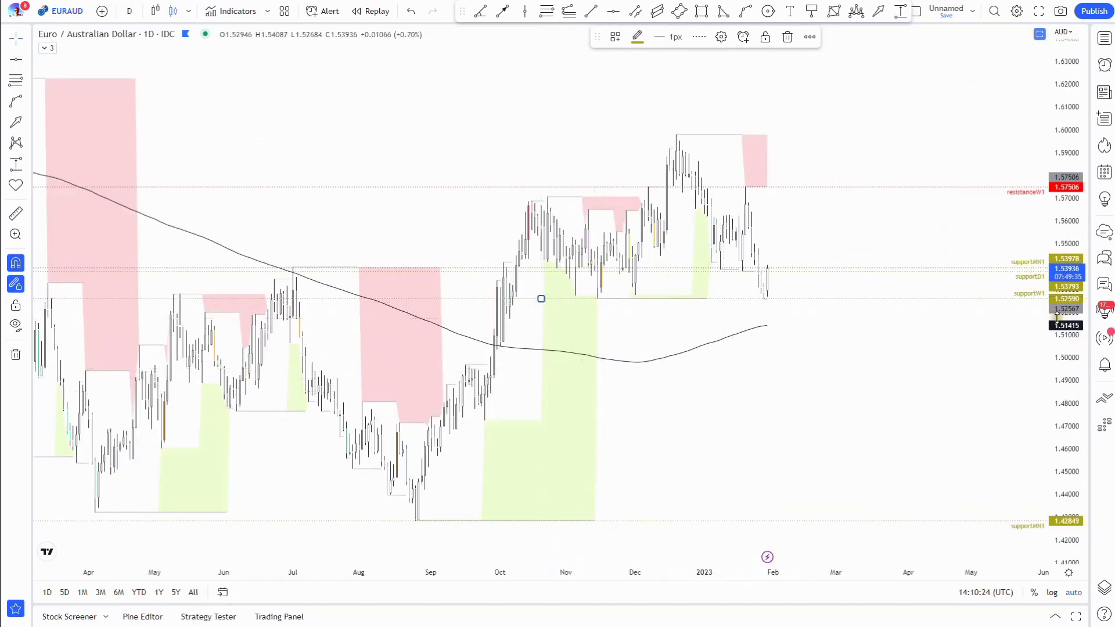
Check the supportW1 line's vertical text alignment options on the daily chart.
{"action": "double_click", "coordinate": [1022, 296]}
{"action": "left_click", "coordinate": [557, 376]}
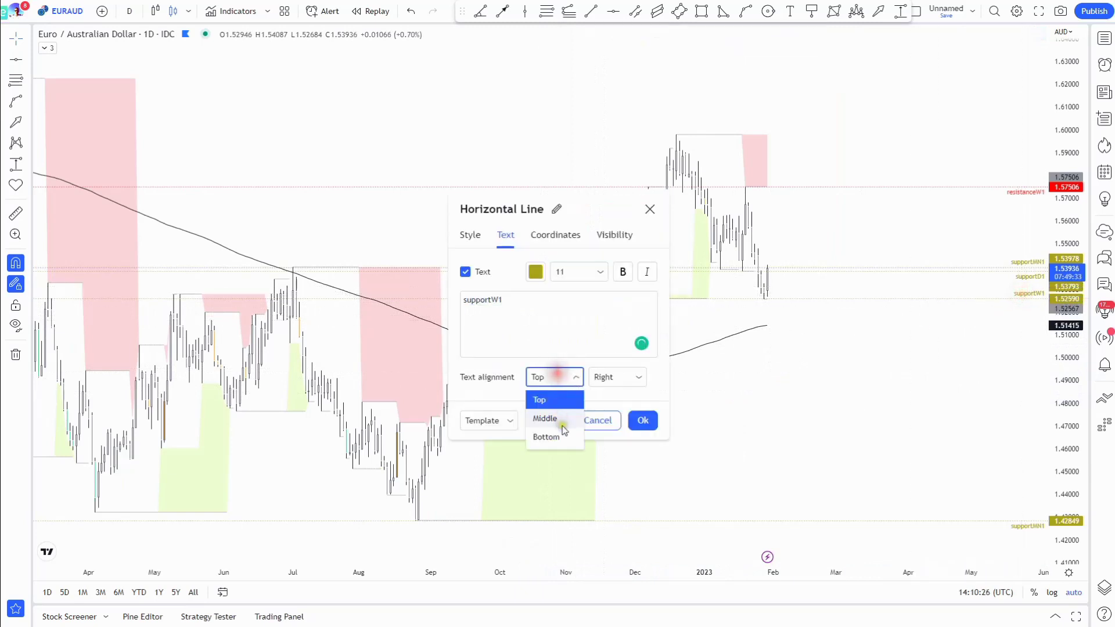
{"action": "left_click", "coordinate": [530, 317]}
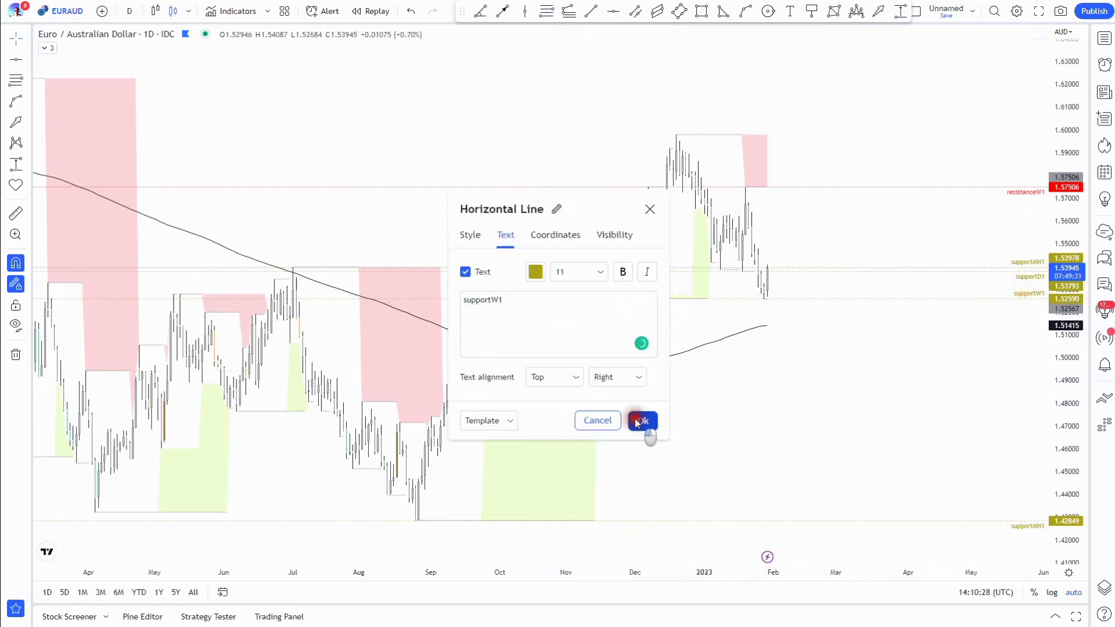
{"action": "left_click", "coordinate": [639, 421]}
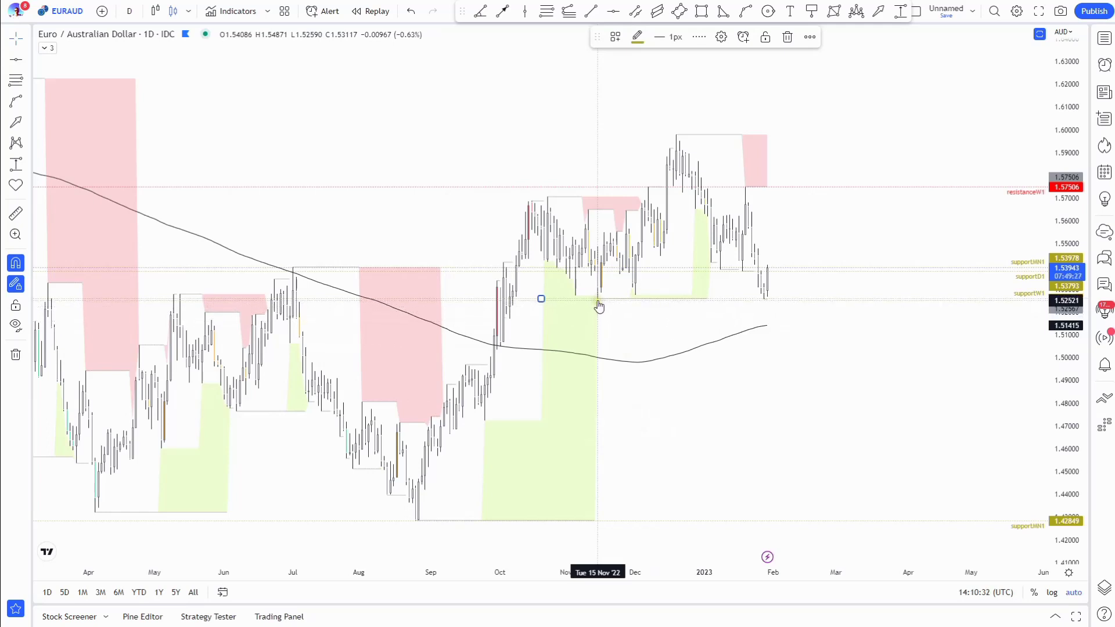
Add a horizontal line at the recent swing low beside the supportW1 line and apply the supportH4 template.
{"action": "left_click", "coordinate": [12, 57]}
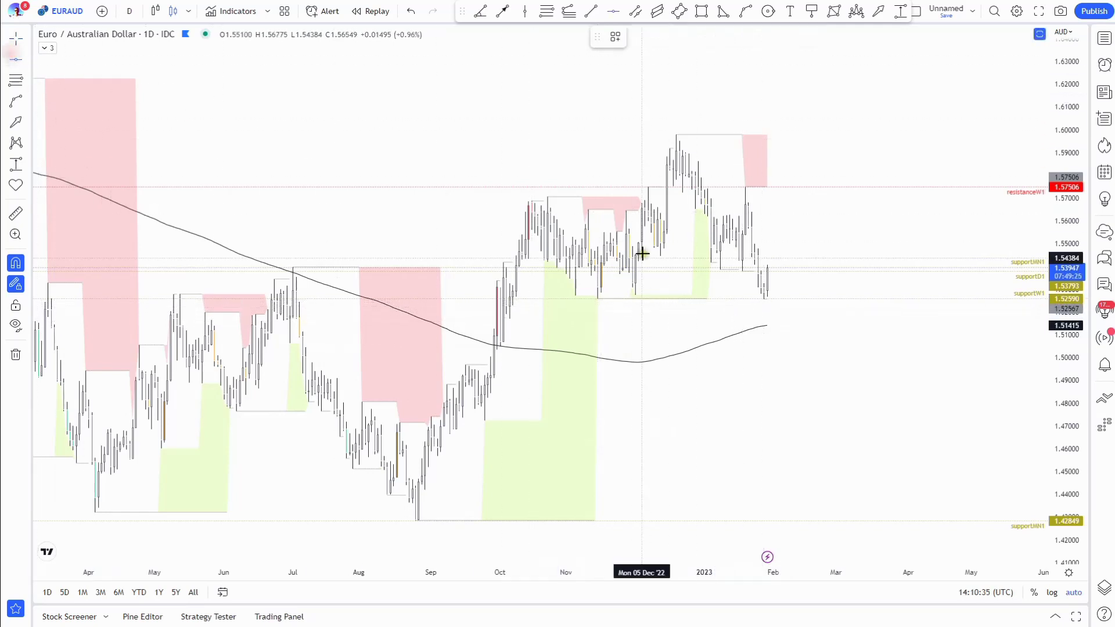
{"action": "left_click", "coordinate": [764, 315]}
{"action": "left_click", "coordinate": [615, 37]}
{"action": "left_click", "coordinate": [665, 253]}
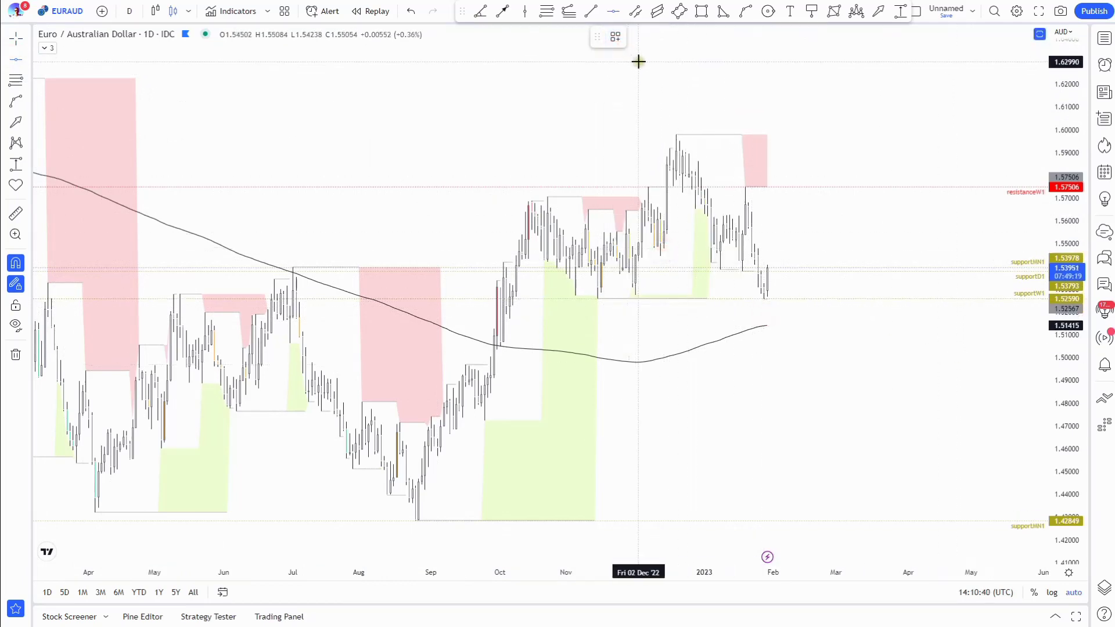
Switch the chart to the 4-hour timeframe and move the supportH4 line to 1.52550.
{"action": "left_click", "coordinate": [129, 11]}
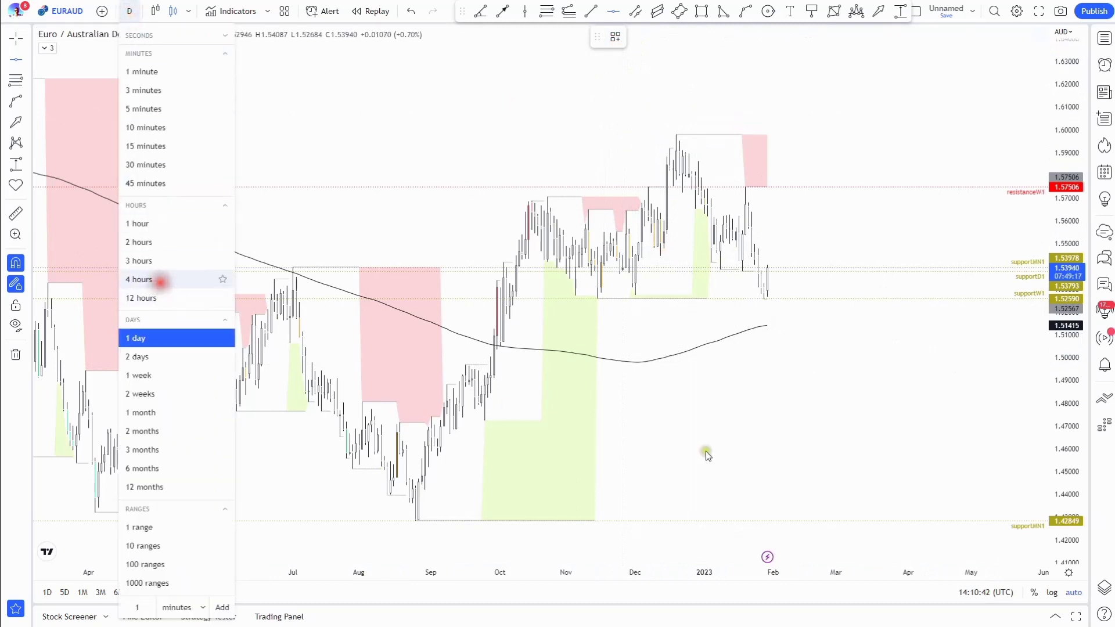
{"action": "left_click", "coordinate": [139, 279]}
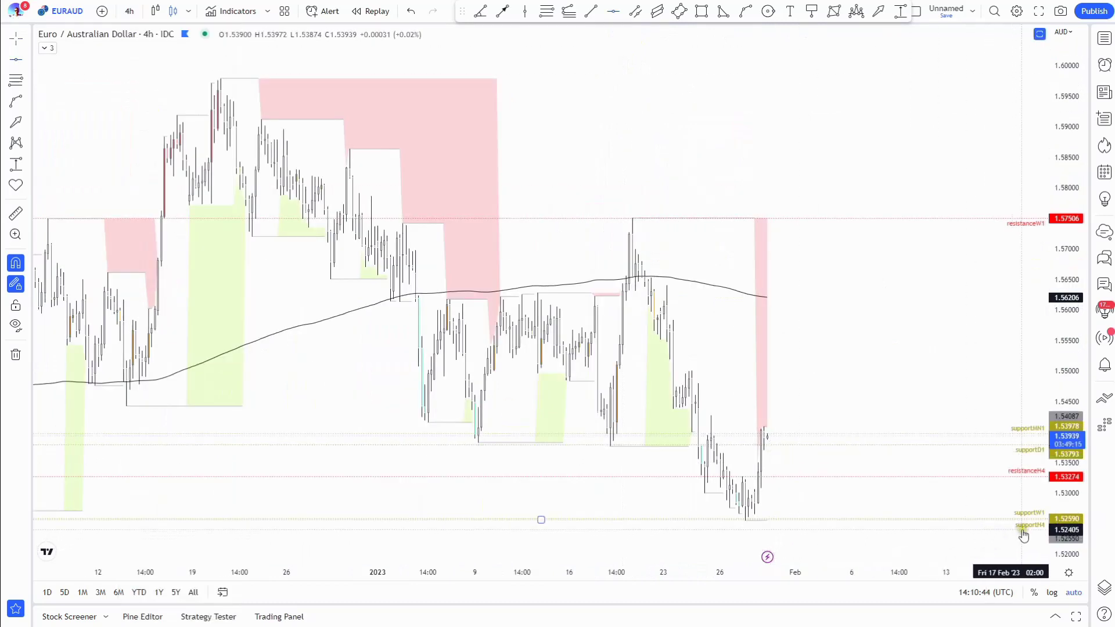
{"action": "left_click", "coordinate": [543, 518]}
{"action": "left_click_drag", "start_coordinate": [544, 532], "coordinate": [746, 537]}
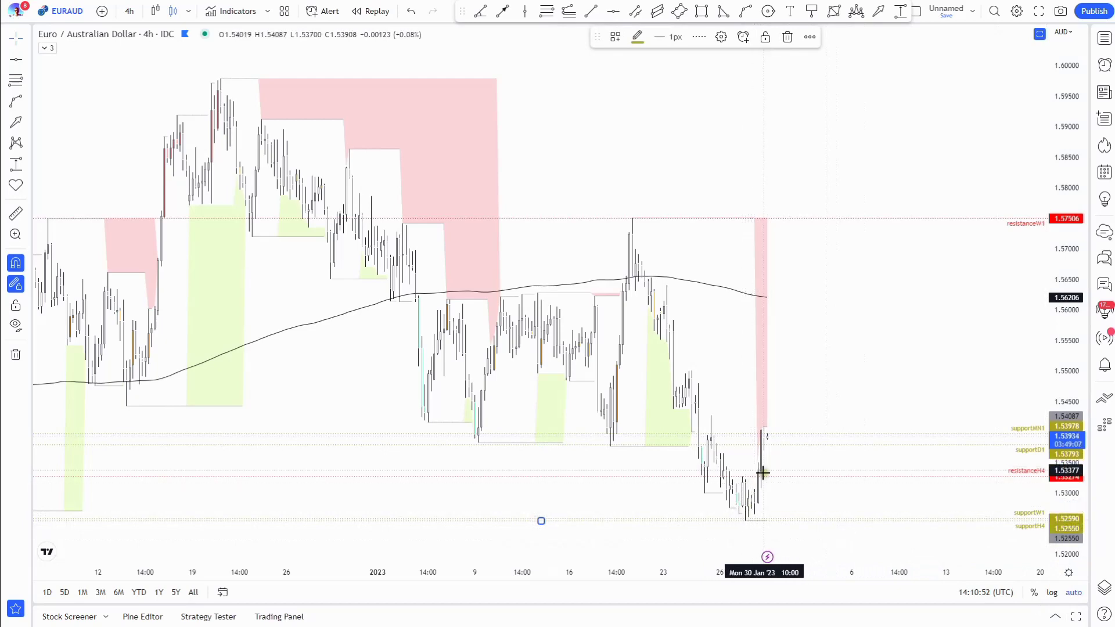
{"action": "scroll", "coordinate": [958, 424], "scroll_direction": "down", "scroll_amount": 3}
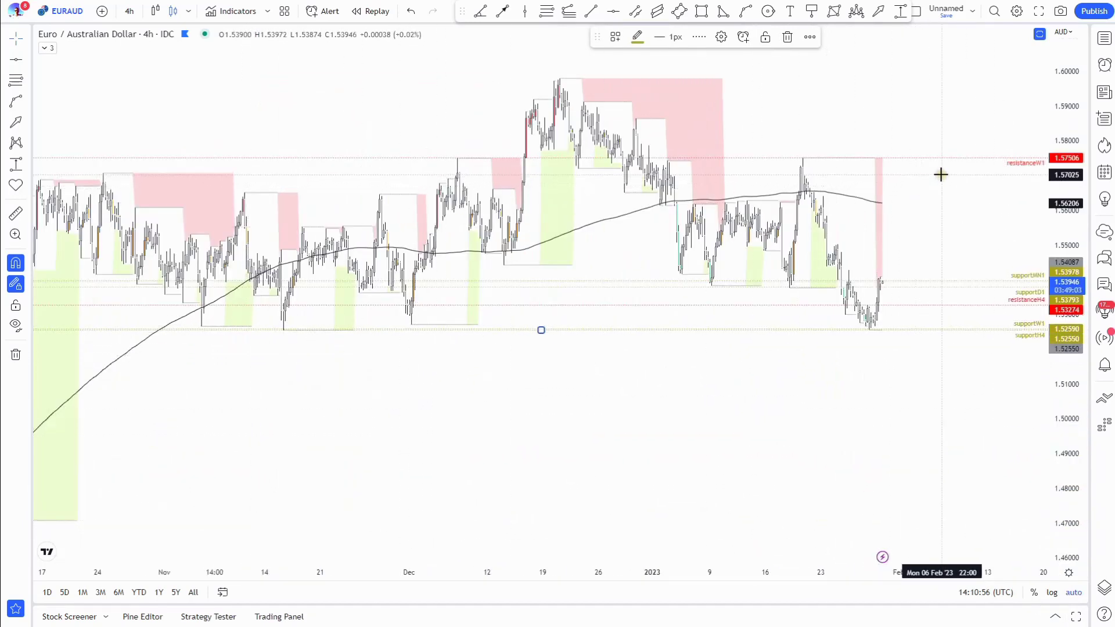
{"action": "left_click", "coordinate": [998, 256]}
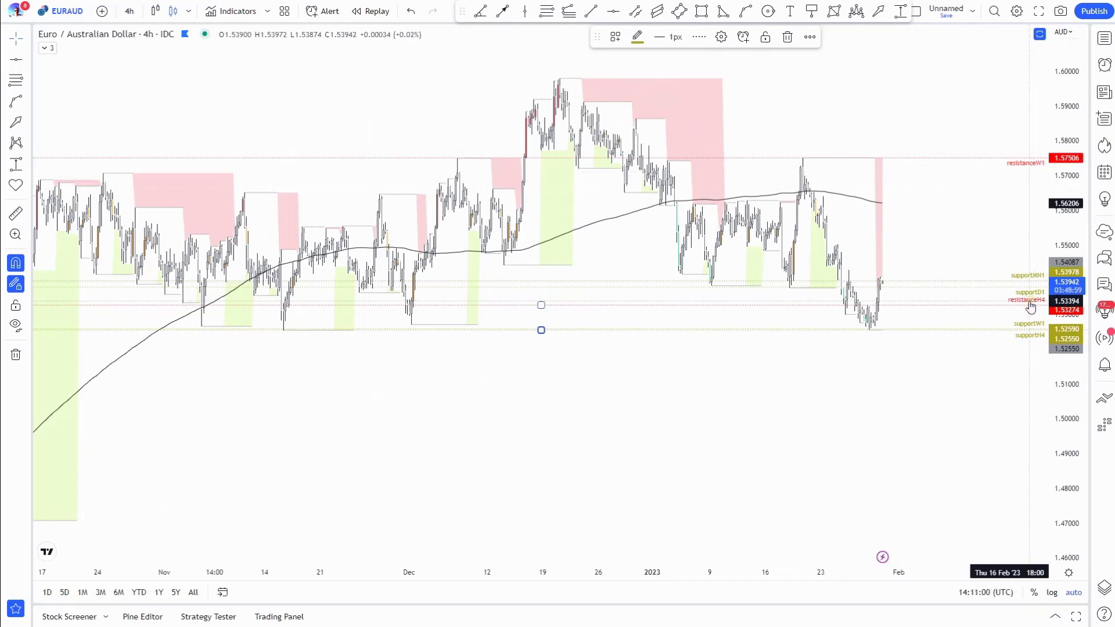
{"action": "scroll", "coordinate": [961, 271], "scroll_direction": "up", "scroll_amount": 3}
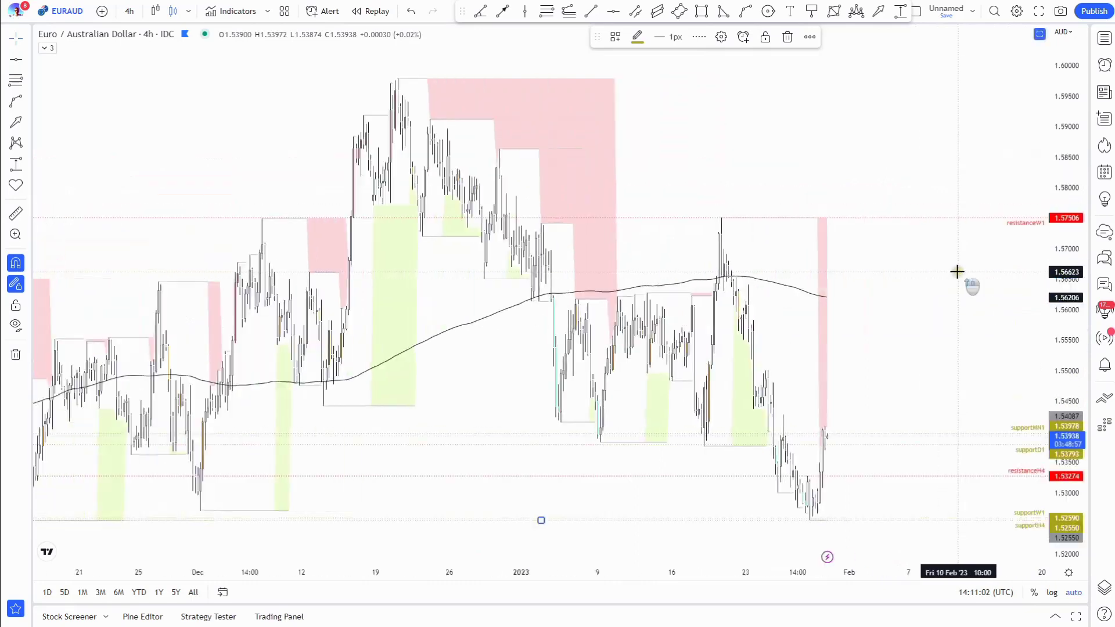
{"action": "scroll", "coordinate": [958, 269], "scroll_direction": "down", "scroll_amount": 3}
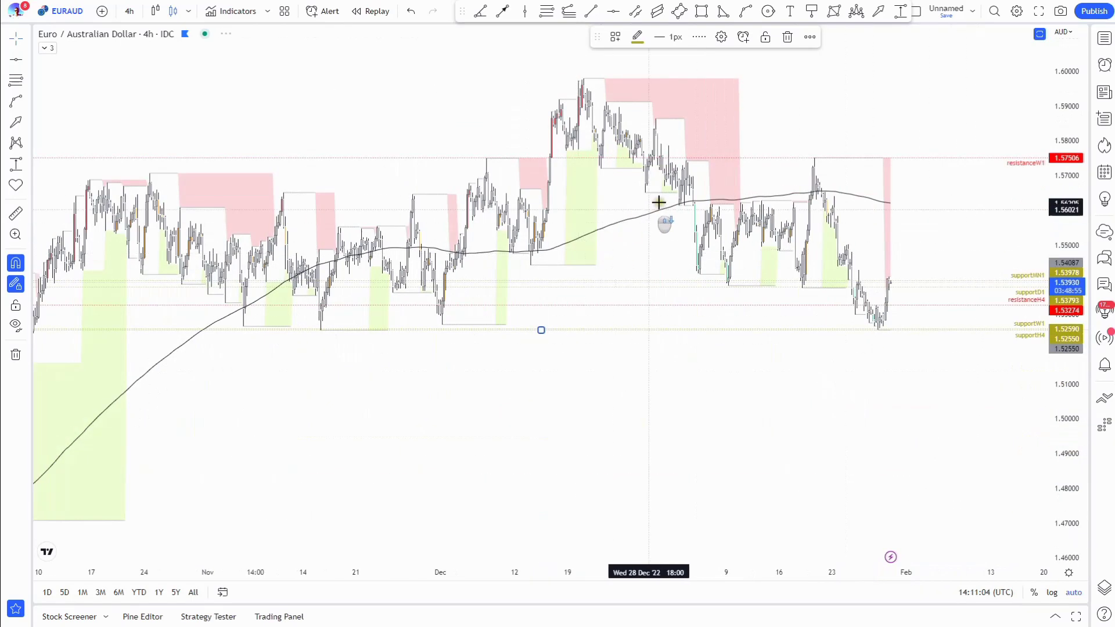
{"action": "scroll", "coordinate": [647, 209], "scroll_direction": "up", "scroll_amount": 2}
{"action": "scroll", "coordinate": [728, 210], "scroll_direction": "down", "scroll_amount": 4}
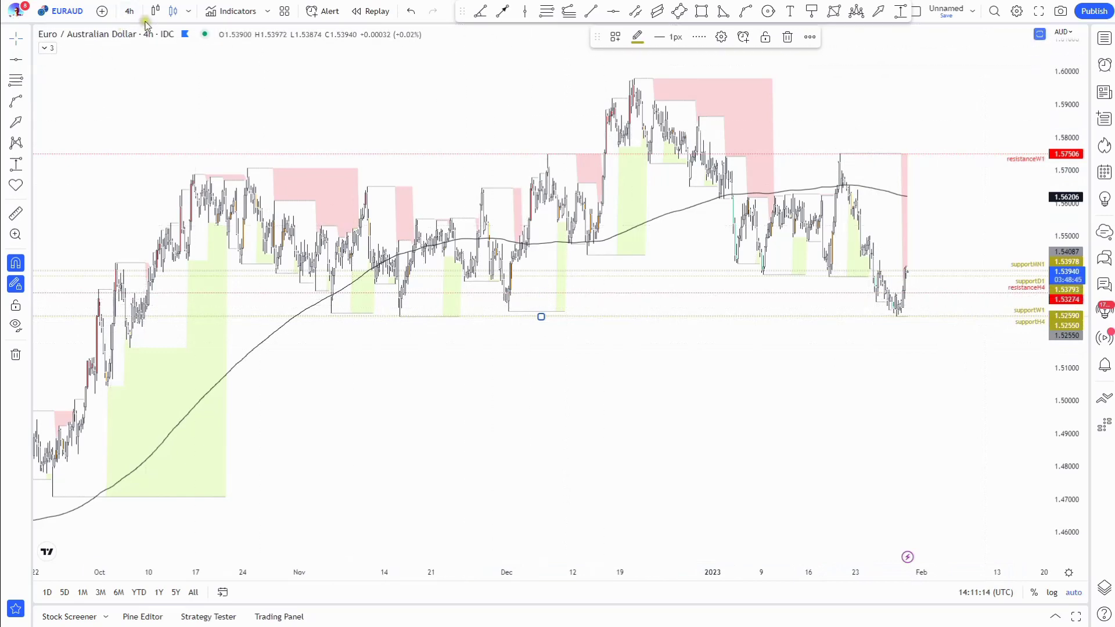
Open the EURNZD chart from the watchlist and switch it to the 1-week timeframe.
{"action": "left_click", "coordinate": [1104, 39]}
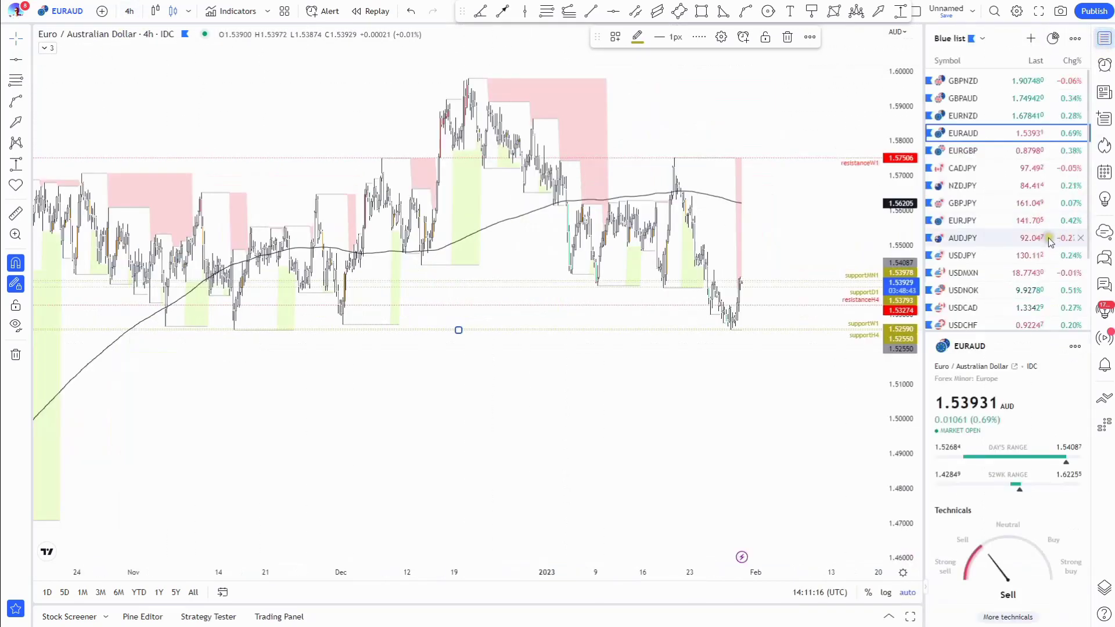
{"action": "left_click", "coordinate": [964, 115]}
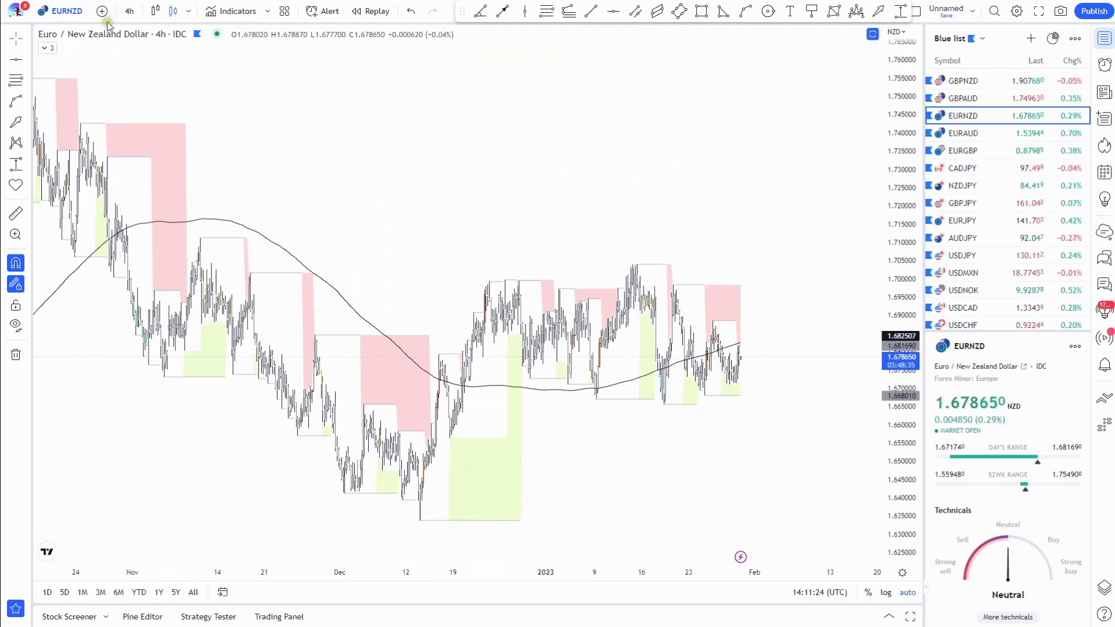
{"action": "left_click", "coordinate": [129, 11]}
{"action": "left_click", "coordinate": [164, 378]}
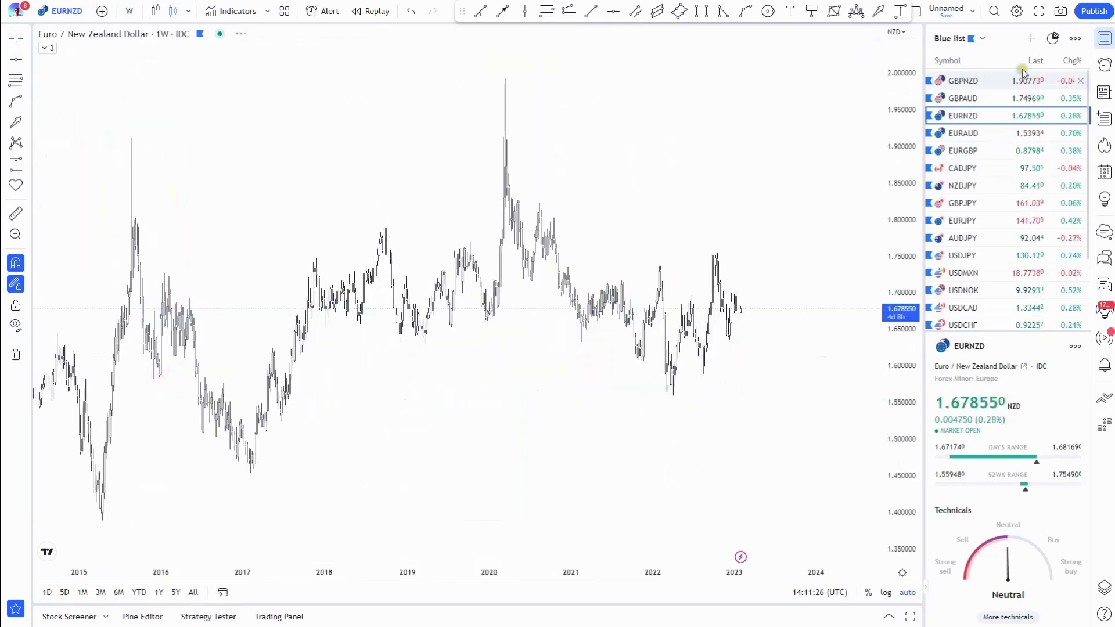
{"action": "left_click", "coordinate": [1101, 40]}
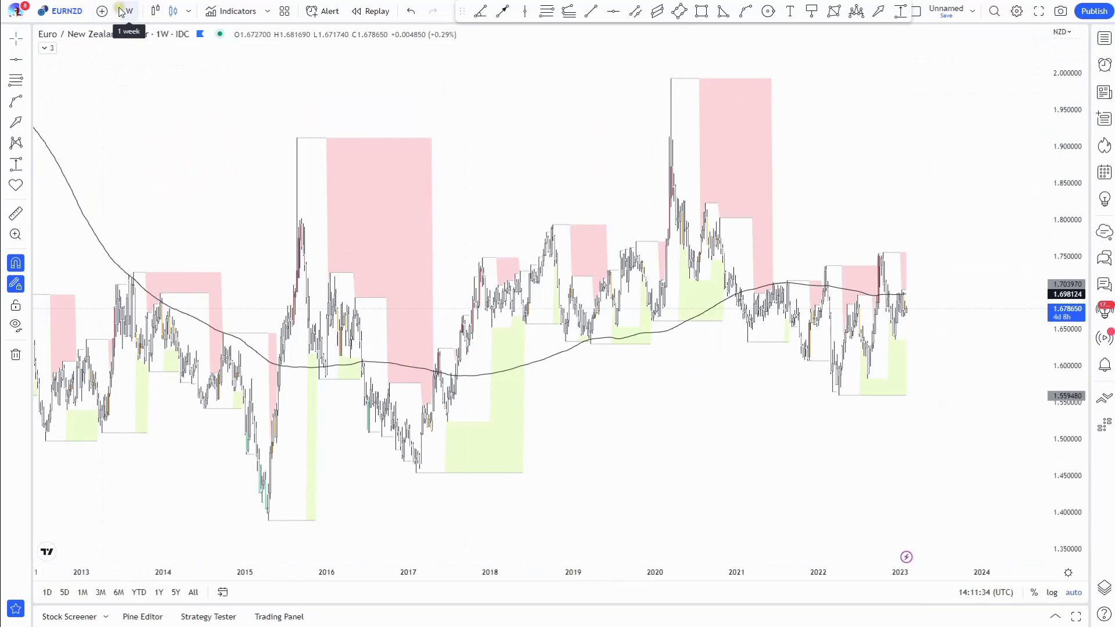
{"action": "scroll", "coordinate": [746, 399], "scroll_direction": "down", "scroll_amount": 2}
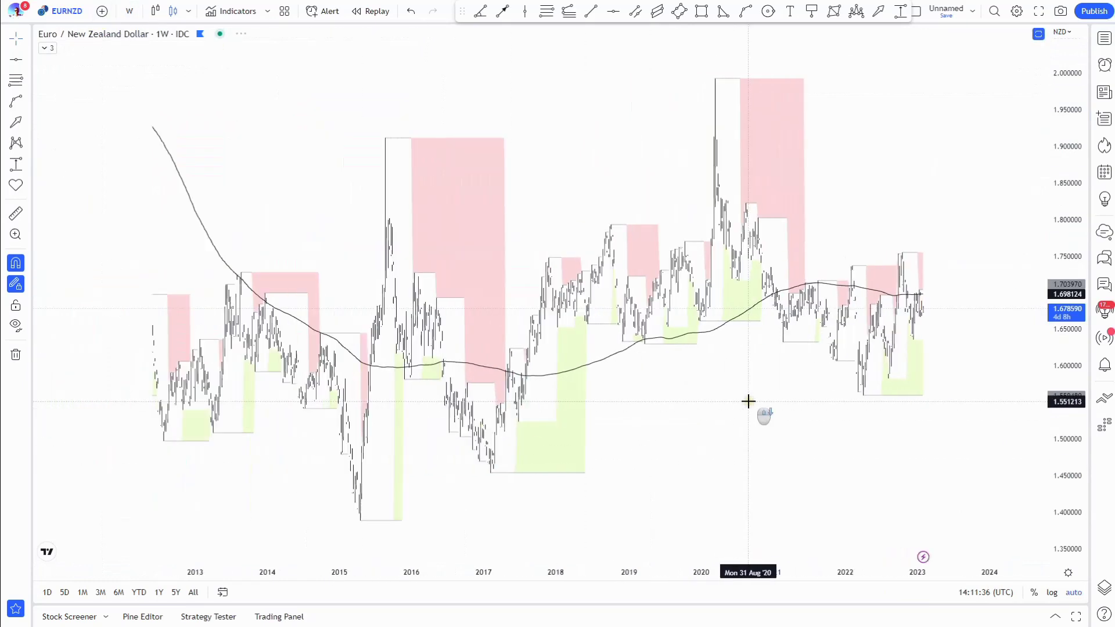
Add horizontal lines on the weekly chart at 1.581980 with the supportMN1 template and at 1.754900 with the resistanceMN1 template.
{"action": "left_click", "coordinate": [16, 59]}
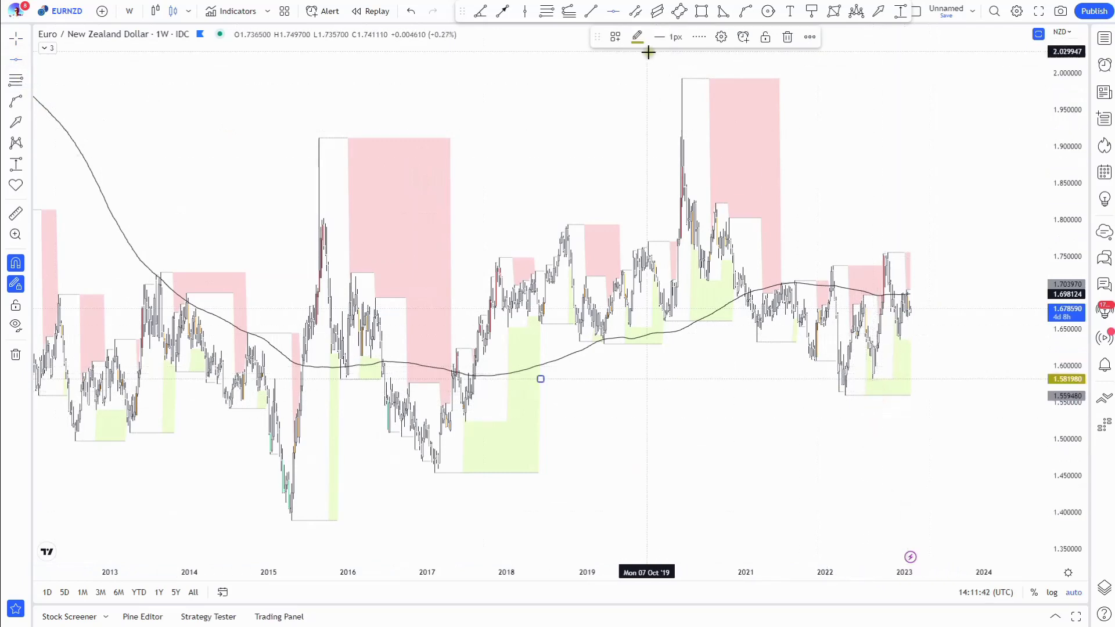
{"action": "left_click", "coordinate": [615, 37]}
{"action": "left_click", "coordinate": [633, 274]}
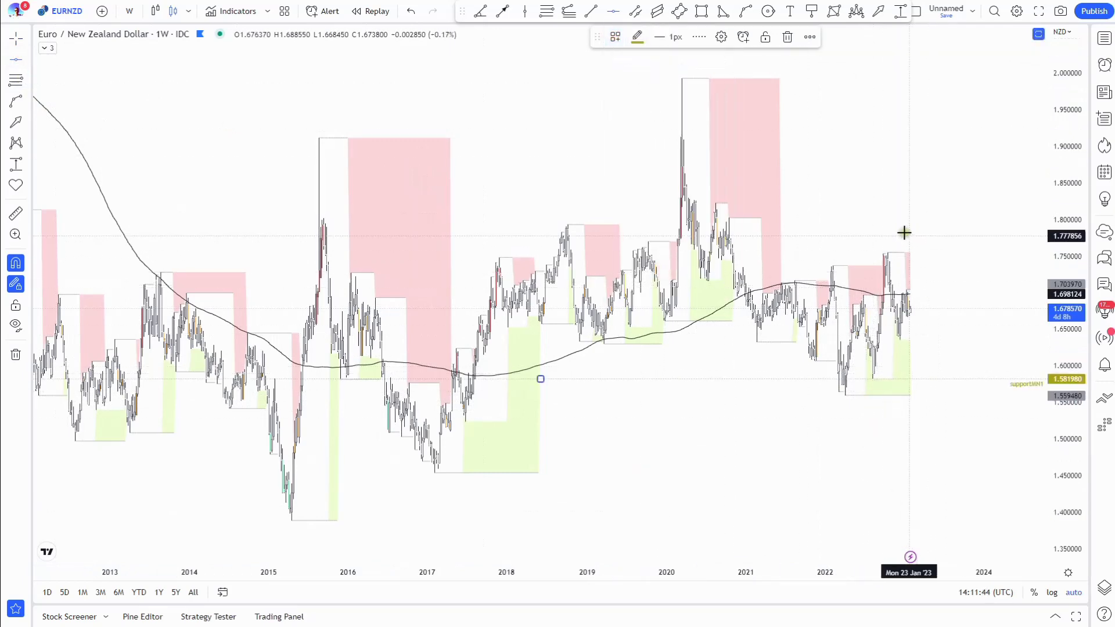
{"action": "left_click", "coordinate": [615, 36]}
{"action": "left_click", "coordinate": [653, 161]}
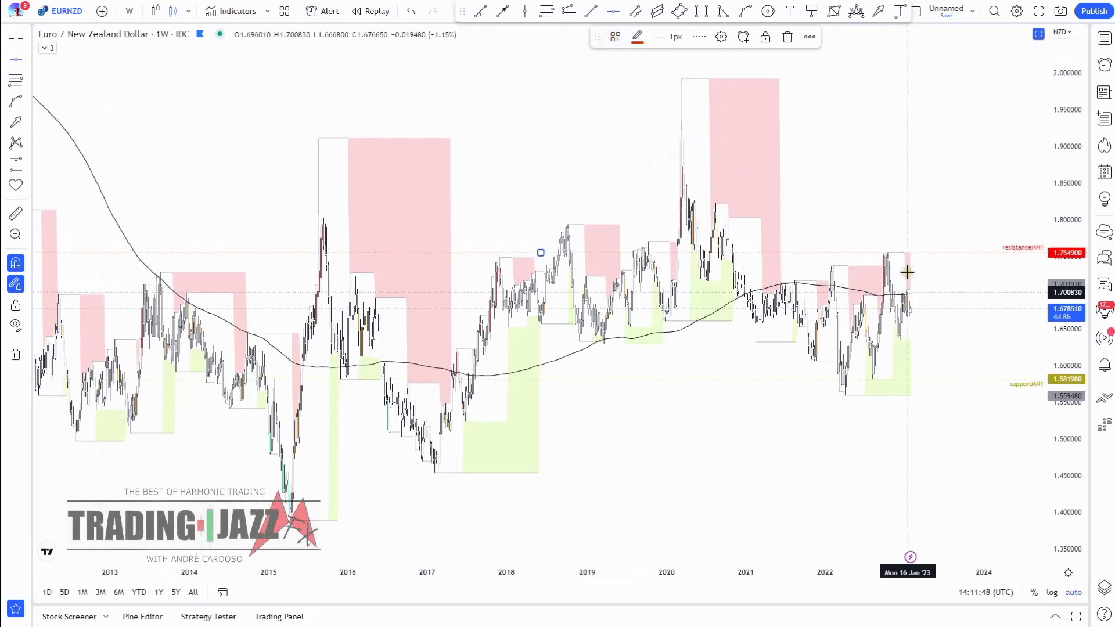
Add weekly horizontal lines at 1.703970 with the resistanceW1 template and at 1.666800 with the supportW1 template.
{"action": "scroll", "coordinate": [803, 248], "scroll_direction": "up", "scroll_amount": 5}
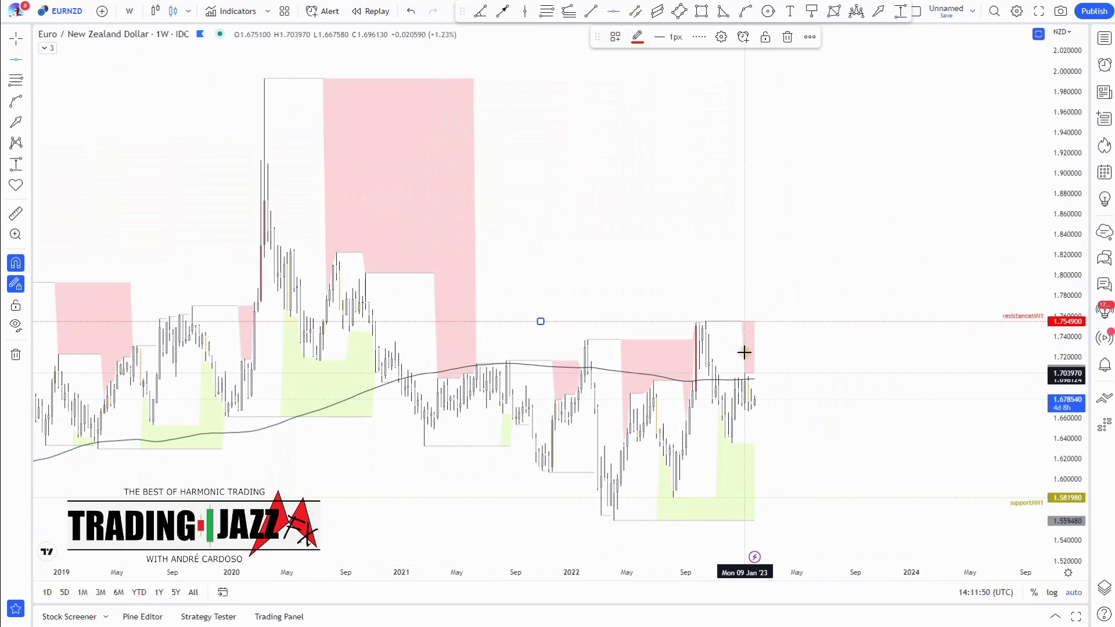
{"action": "left_click", "coordinate": [744, 373]}
{"action": "left_click", "coordinate": [615, 37]}
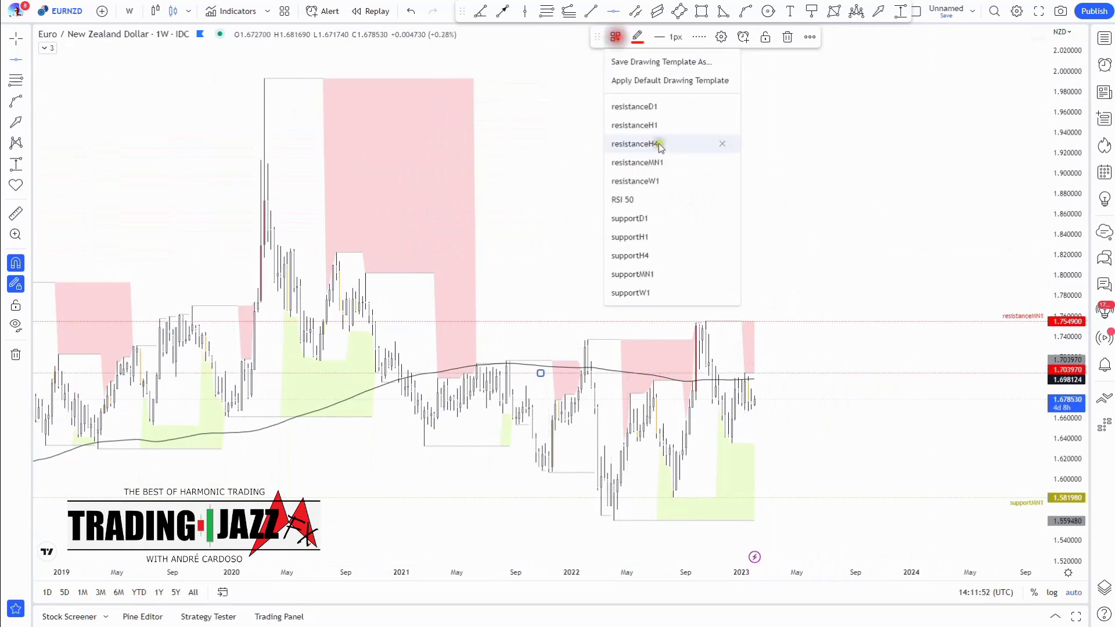
{"action": "left_click", "coordinate": [664, 179]}
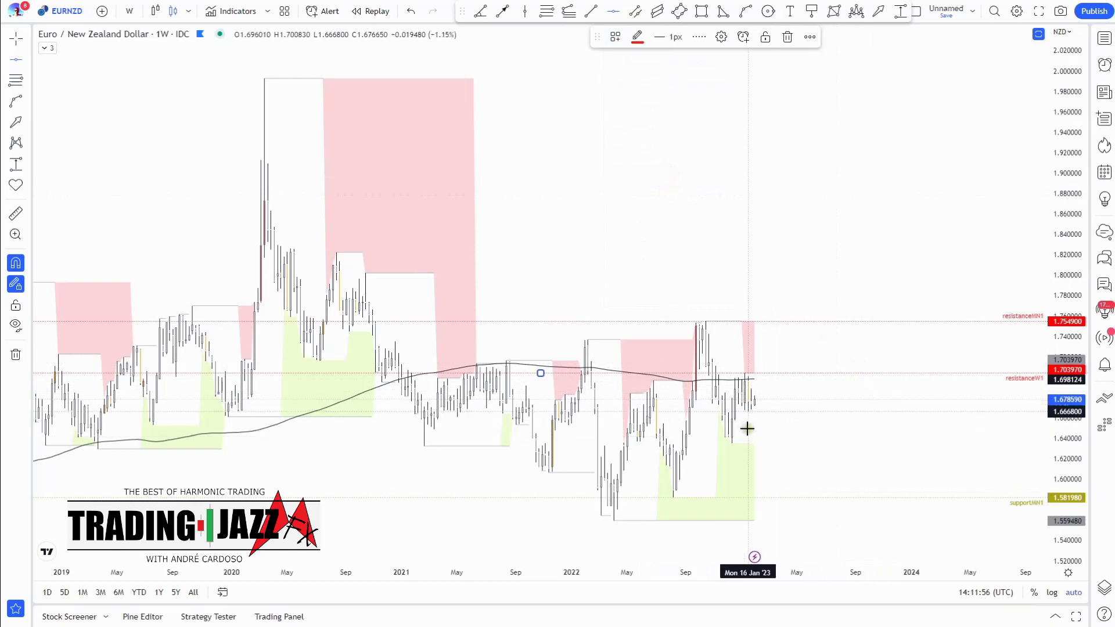
{"action": "left_click", "coordinate": [615, 37]}
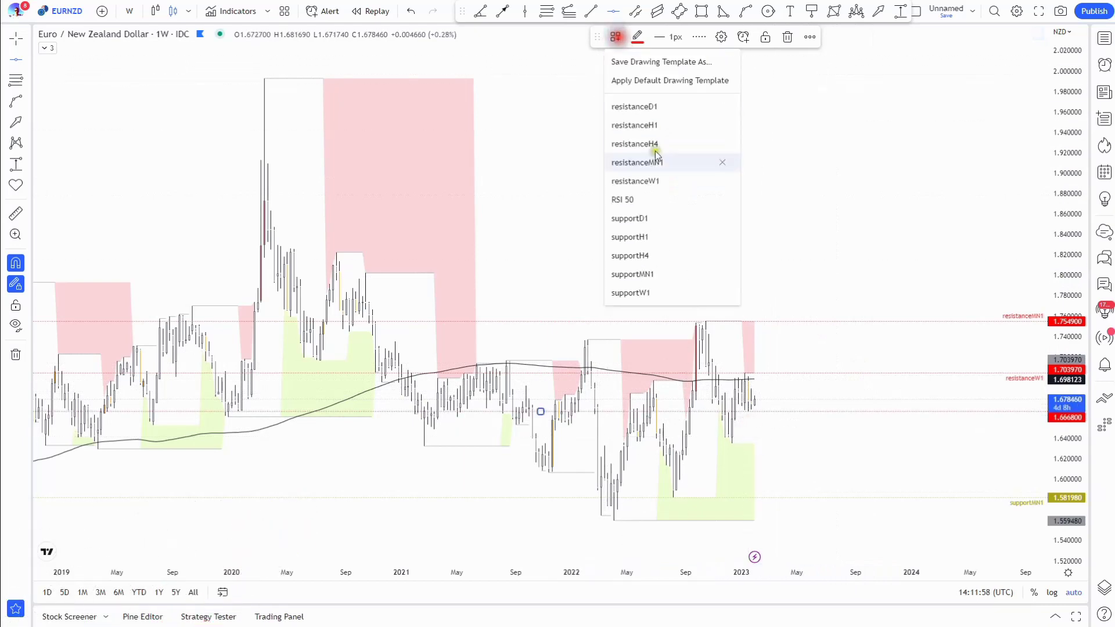
{"action": "left_click", "coordinate": [657, 290]}
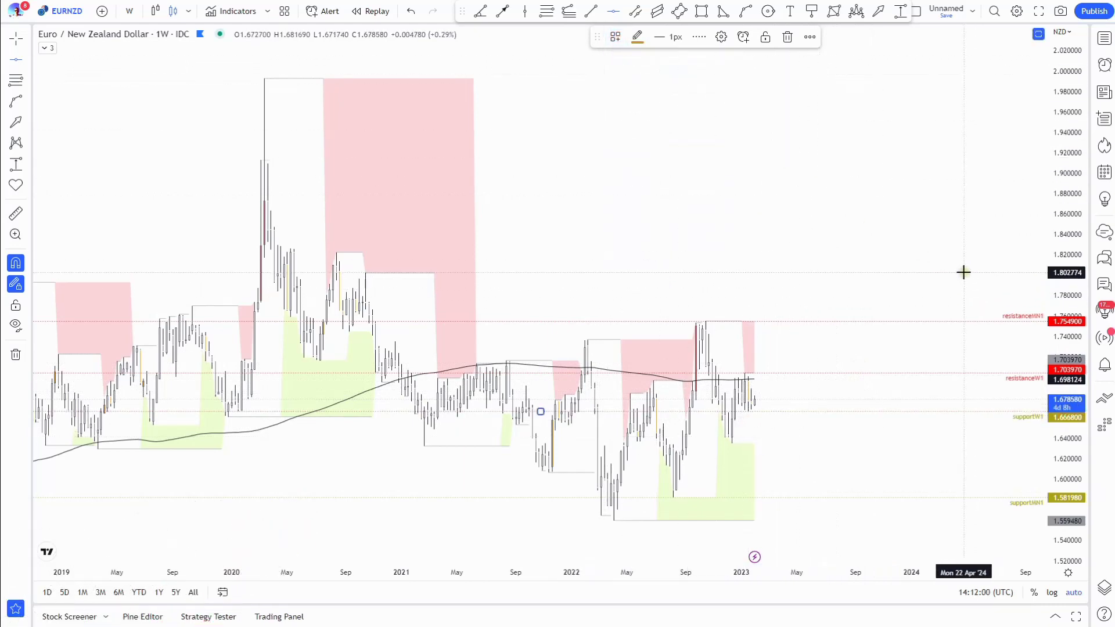
On the 1-day timeframe, add horizontal lines at 1.668450 with the supportD1 template and at 1.688550 with the resistanceD1 template.
{"action": "left_click", "coordinate": [130, 11]}
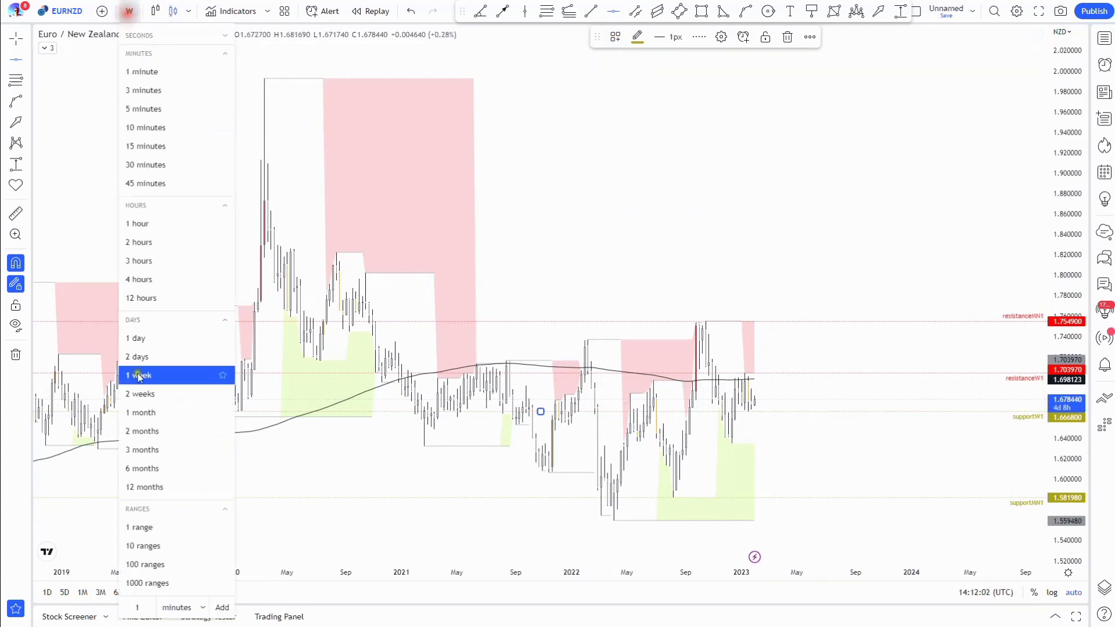
{"action": "left_click", "coordinate": [152, 339]}
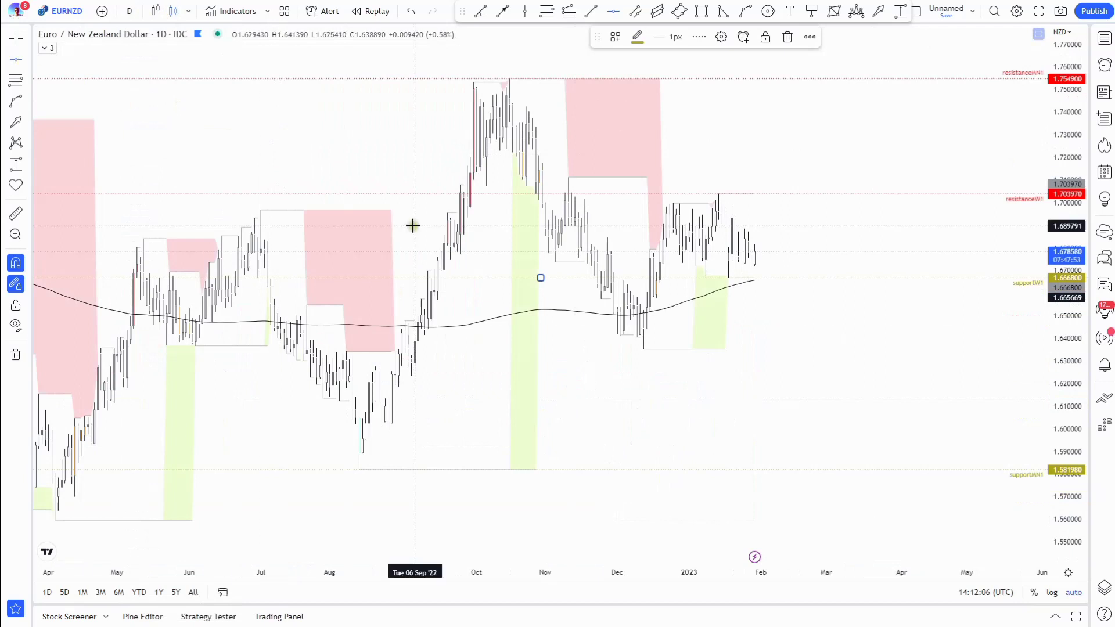
{"action": "left_click", "coordinate": [740, 290]}
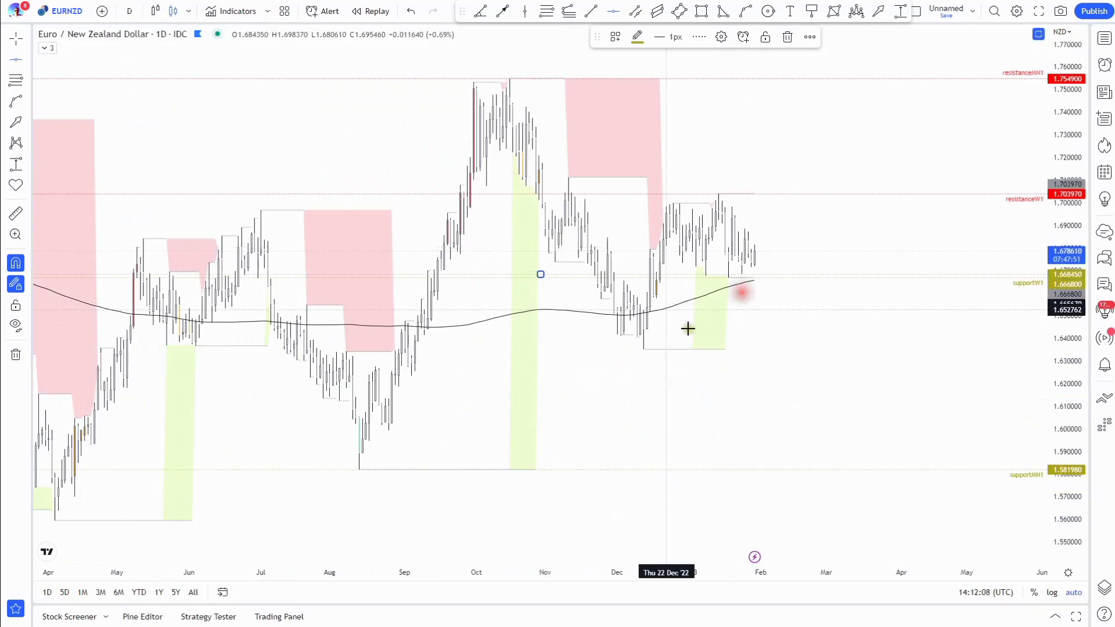
{"action": "left_click", "coordinate": [615, 37]}
{"action": "left_click", "coordinate": [658, 215]}
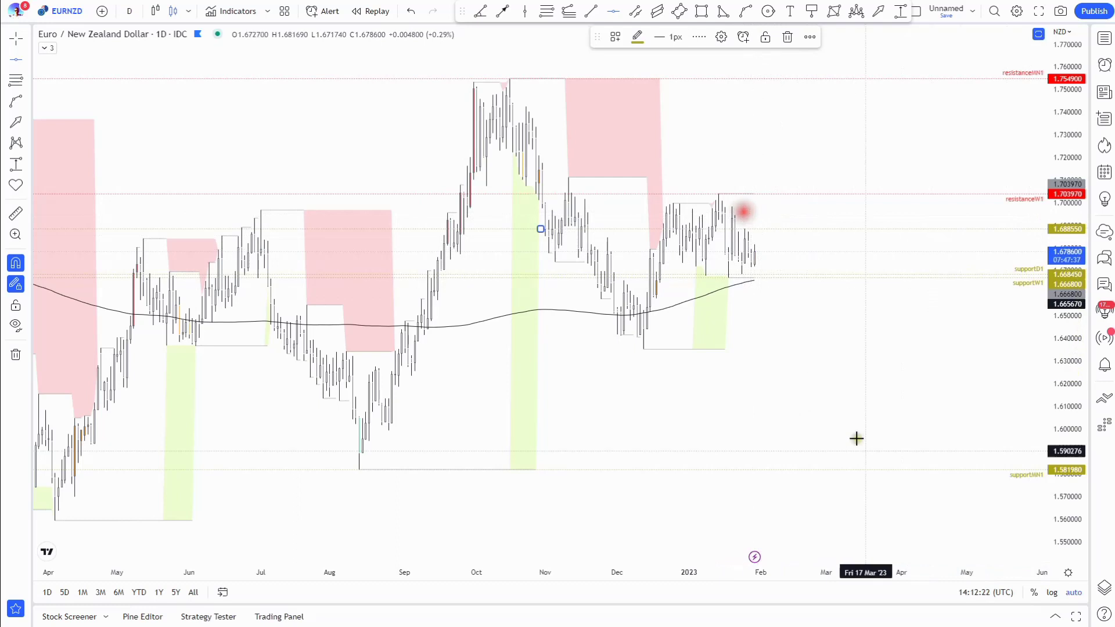
{"action": "left_click", "coordinate": [615, 36]}
{"action": "left_click", "coordinate": [651, 108]}
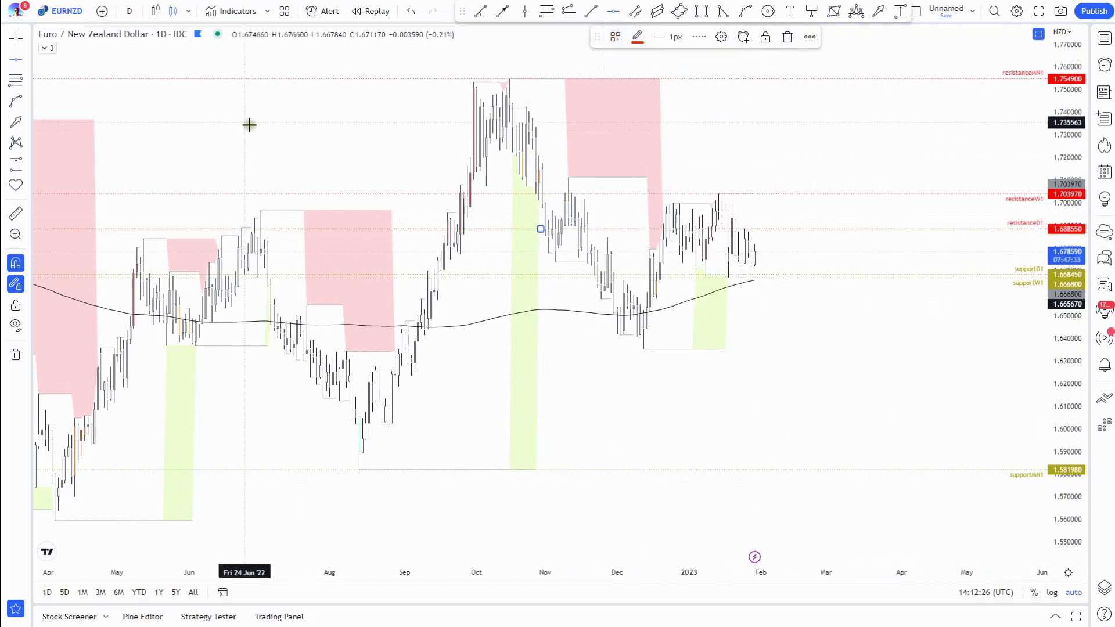
Switch to the 4-hour timeframe and add a horizontal line at 1.671240 with the supportH4 template.
{"action": "left_click", "coordinate": [129, 11]}
{"action": "left_click", "coordinate": [152, 279]}
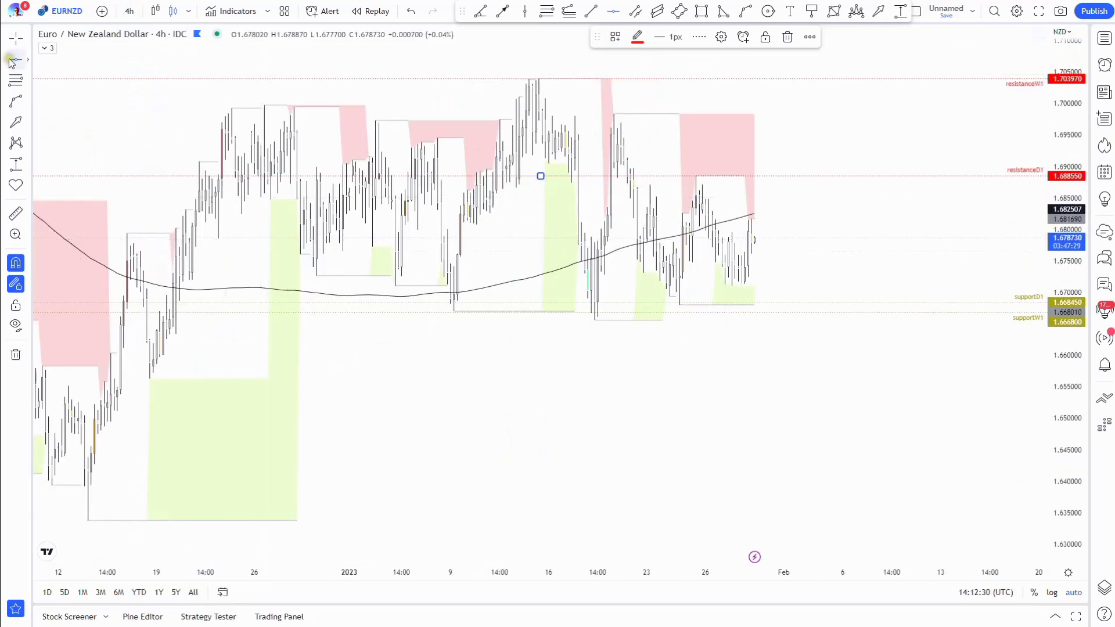
{"action": "left_click", "coordinate": [741, 294]}
{"action": "left_click", "coordinate": [615, 37]}
{"action": "left_click", "coordinate": [674, 239]}
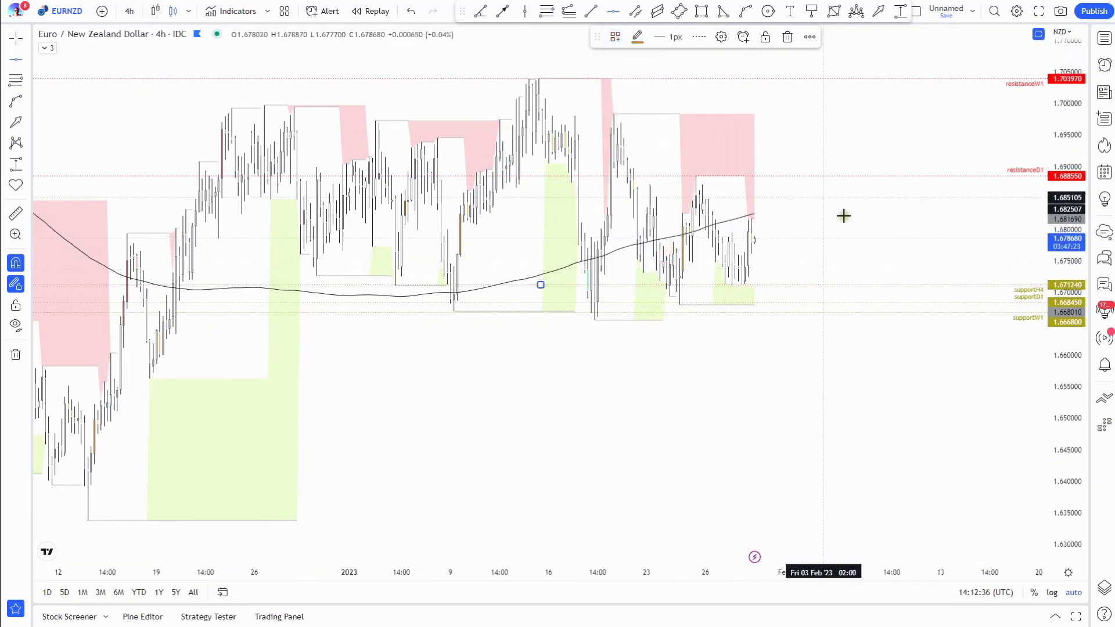
Set the supportH4 line's vertical text alignment to Top.
{"action": "left_click", "coordinate": [722, 37]}
{"action": "left_click", "coordinate": [555, 377]}
{"action": "left_click", "coordinate": [572, 401]}
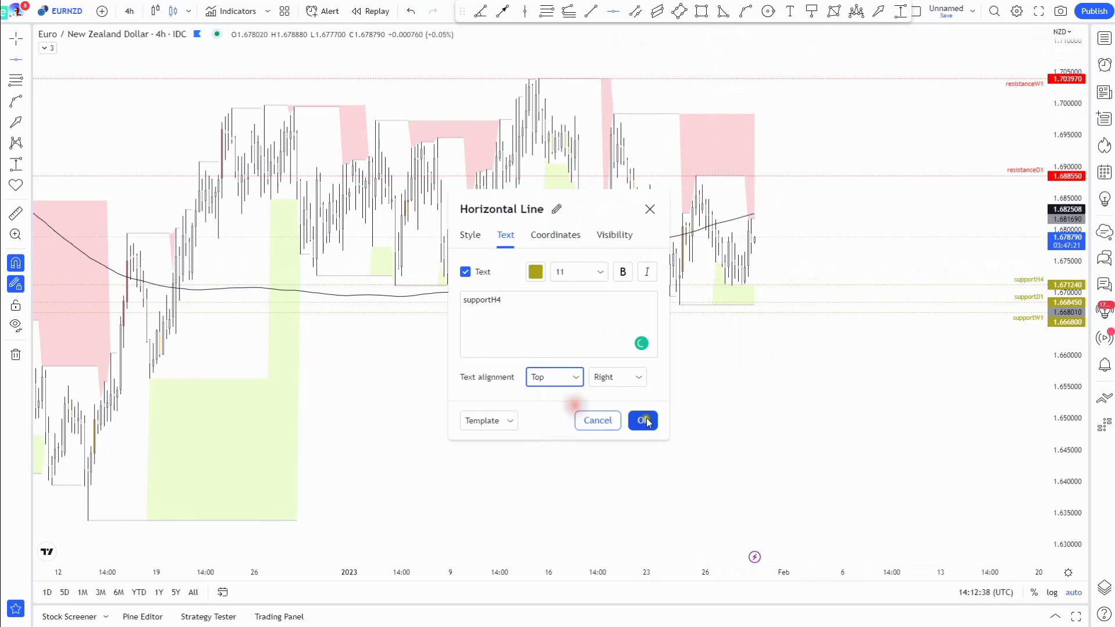
{"action": "left_click", "coordinate": [645, 420]}
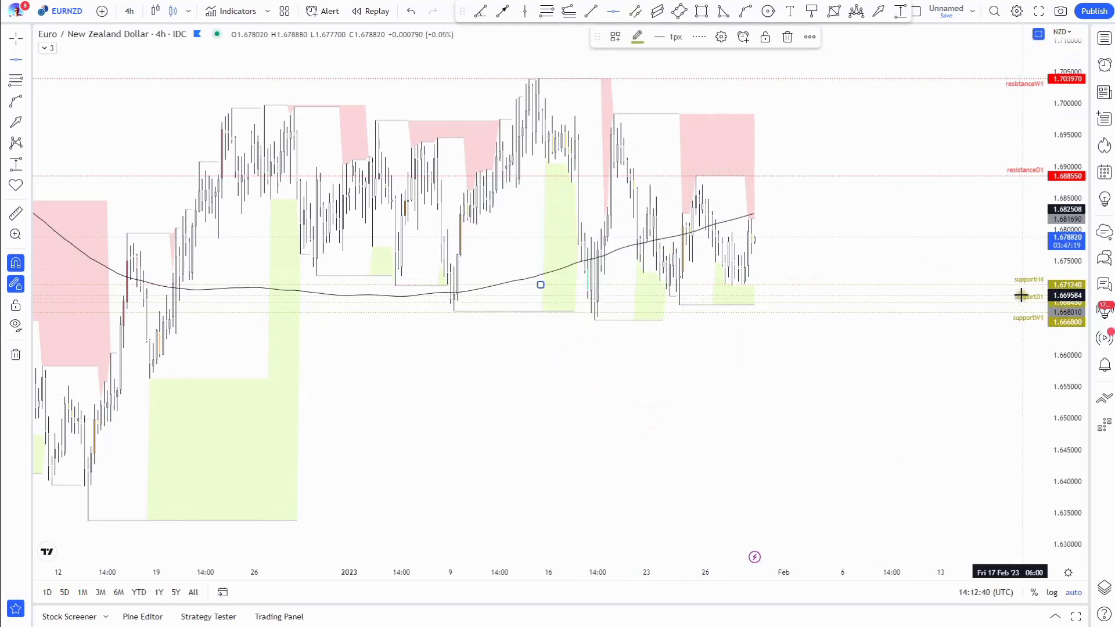
Add a horizontal line at 1.679600 on the 4-hour chart and apply the resistanceH4 template.
{"action": "left_click", "coordinate": [730, 223]}
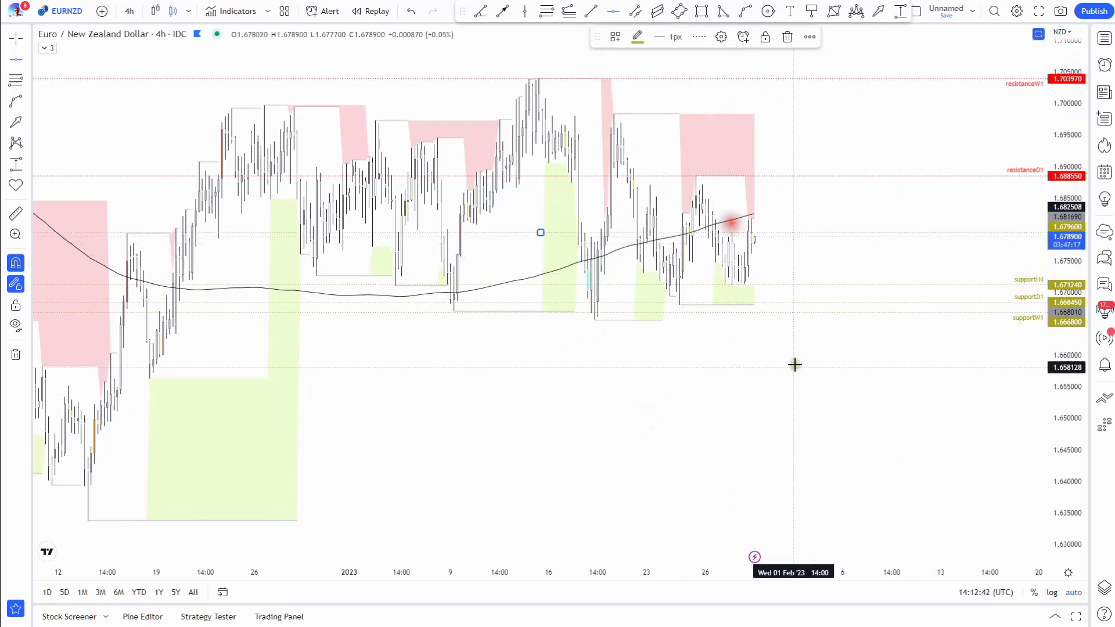
{"action": "left_click", "coordinate": [616, 36]}
{"action": "left_click", "coordinate": [660, 143]}
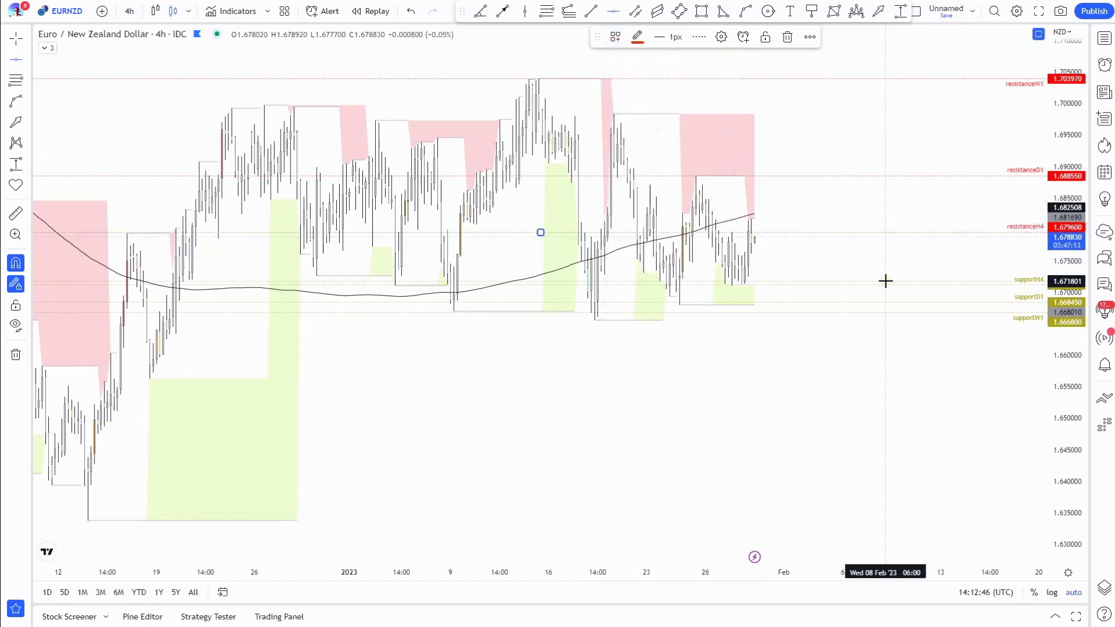
Open the GBPAUD chart from the watchlist and switch it to the 1-week timeframe.
{"action": "left_click_drag", "start_coordinate": [720, 115], "coordinate": [938, 114]}
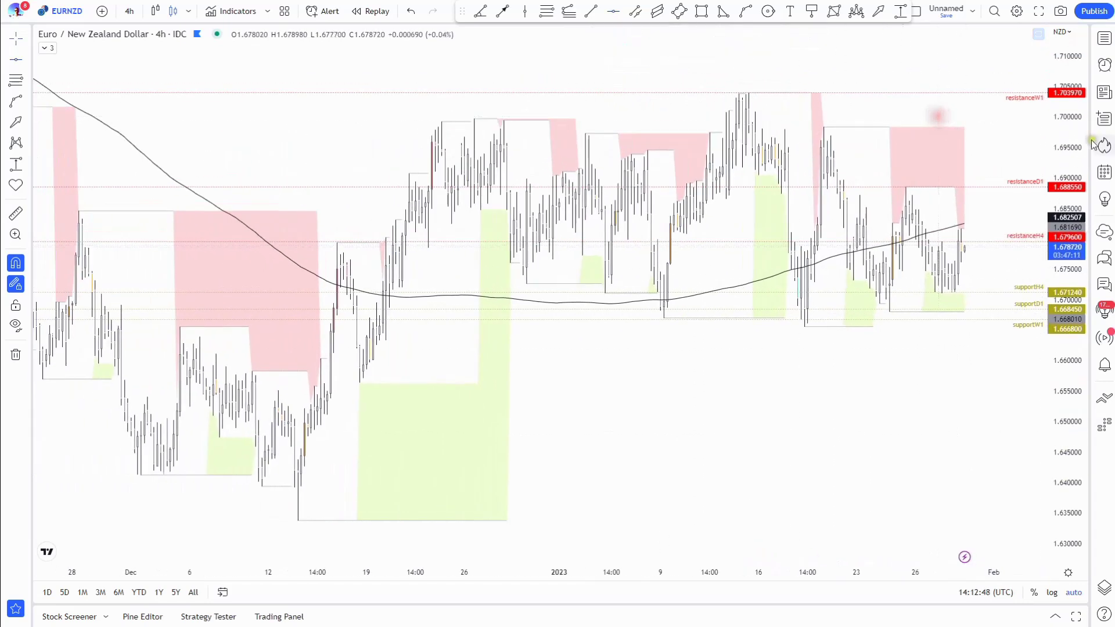
{"action": "left_click", "coordinate": [1102, 39]}
{"action": "left_click", "coordinate": [969, 98]}
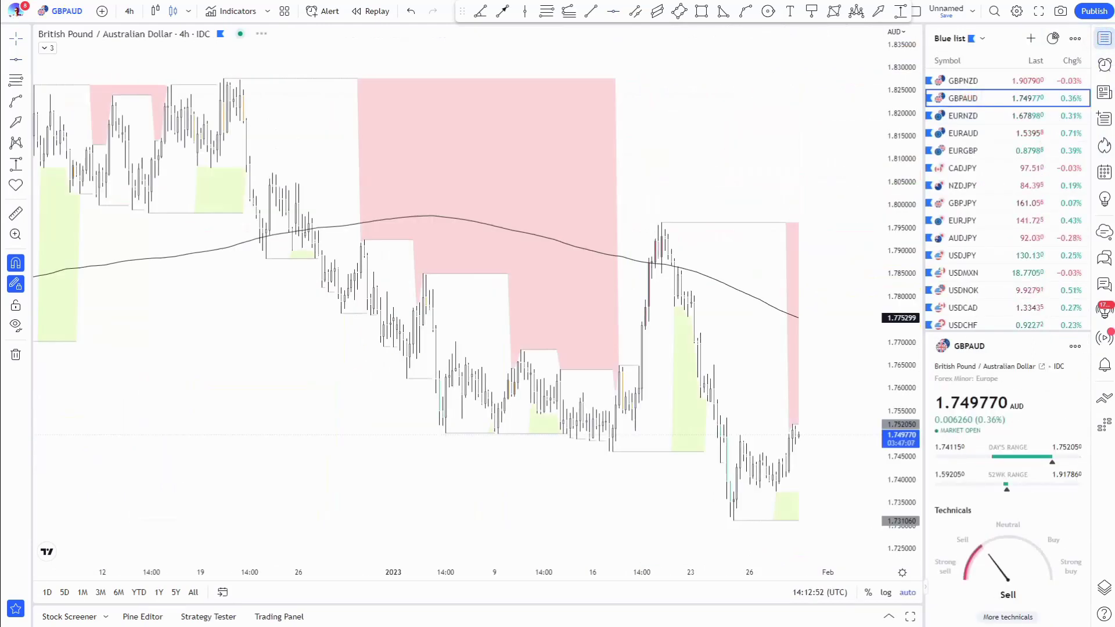
{"action": "left_click", "coordinate": [129, 11]}
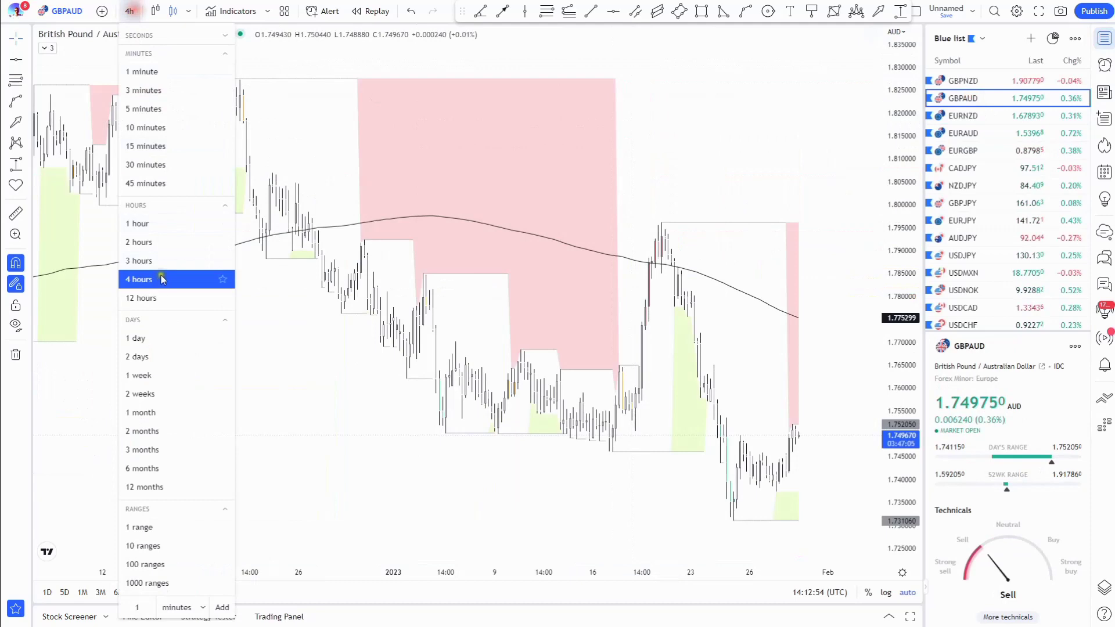
{"action": "left_click", "coordinate": [167, 375]}
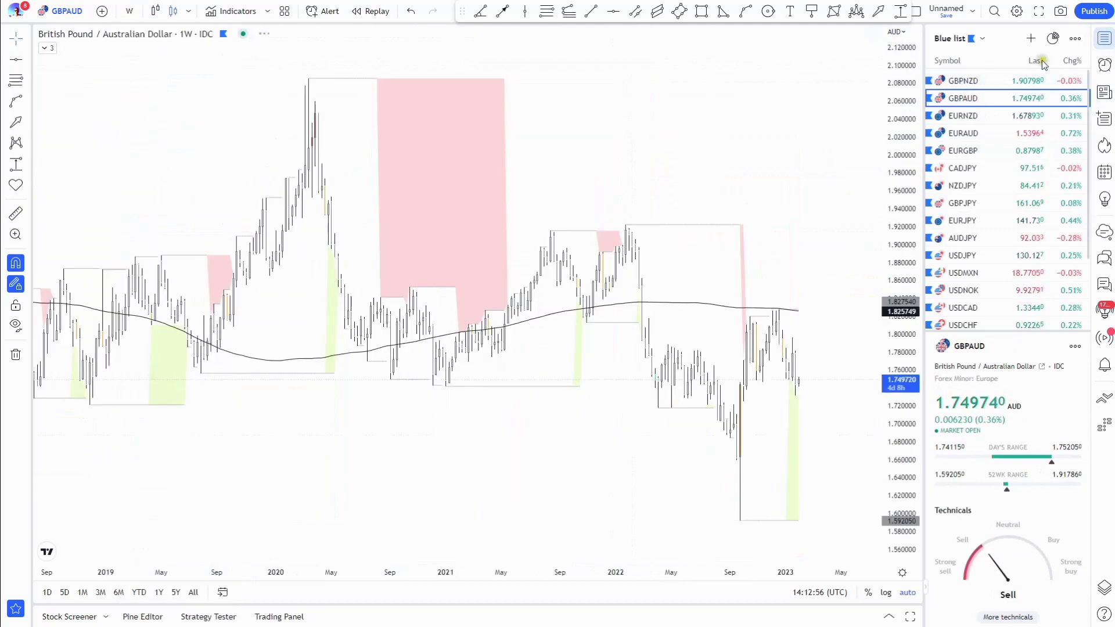
{"action": "left_click", "coordinate": [1101, 39]}
Add horizontal lines on GBPAUD at 1.922120 with the resistanceMN1 template and at 1.592050 with the supportMN1 template.
{"action": "left_click_drag", "start_coordinate": [941, 216], "coordinate": [834, 213]}
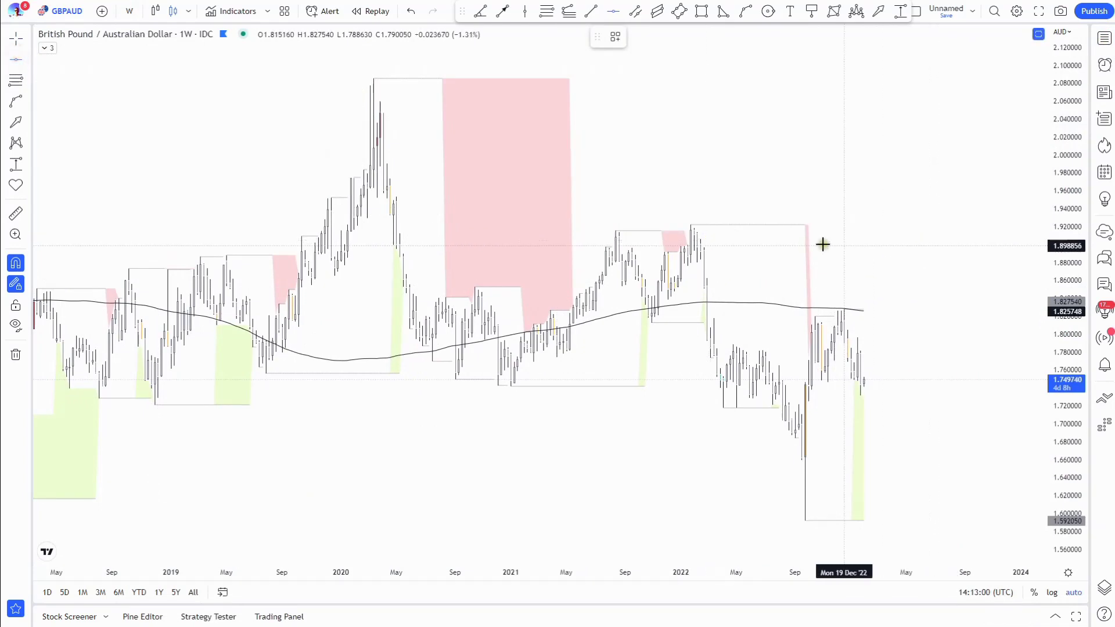
{"action": "scroll", "coordinate": [953, 300], "scroll_direction": "down", "scroll_amount": 3}
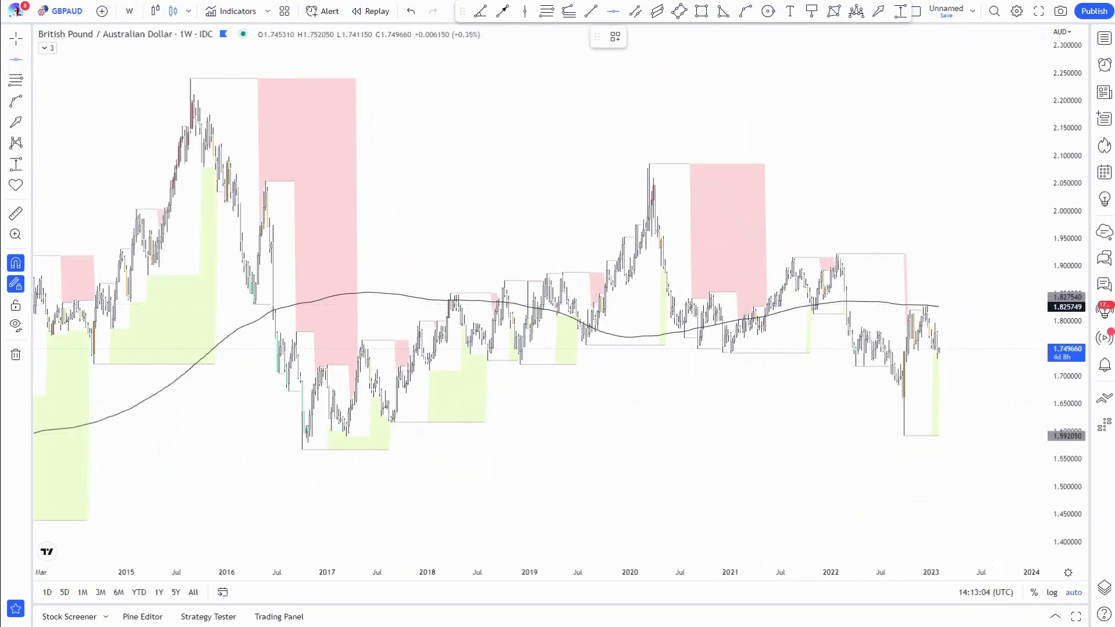
{"action": "scroll", "coordinate": [724, 224], "scroll_direction": "down", "scroll_amount": 1}
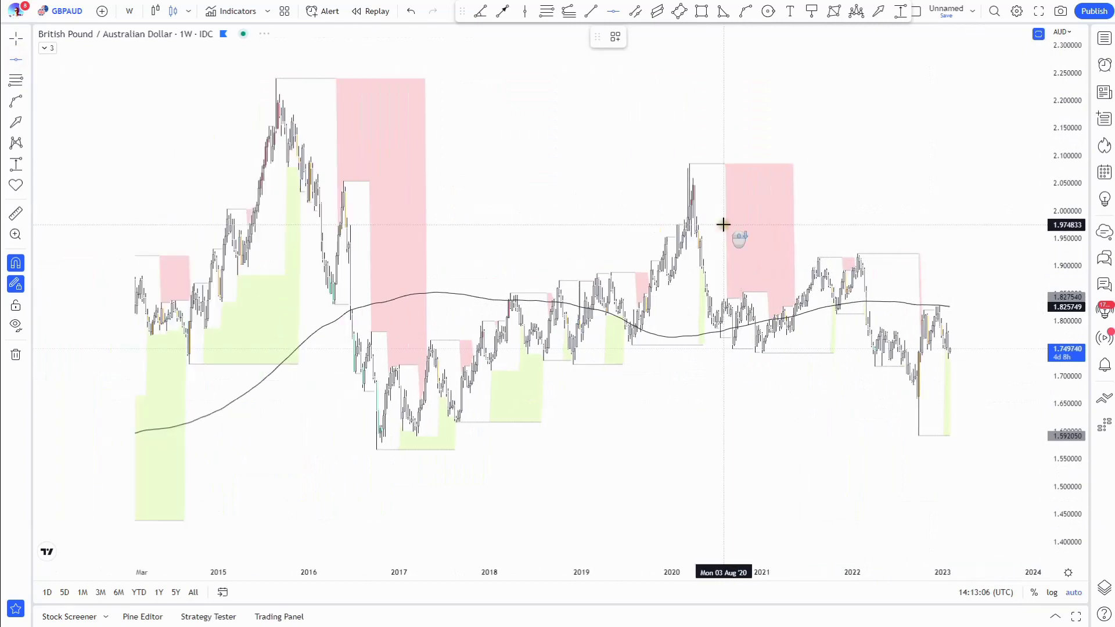
{"action": "scroll", "coordinate": [723, 225], "scroll_direction": "up", "scroll_amount": 2}
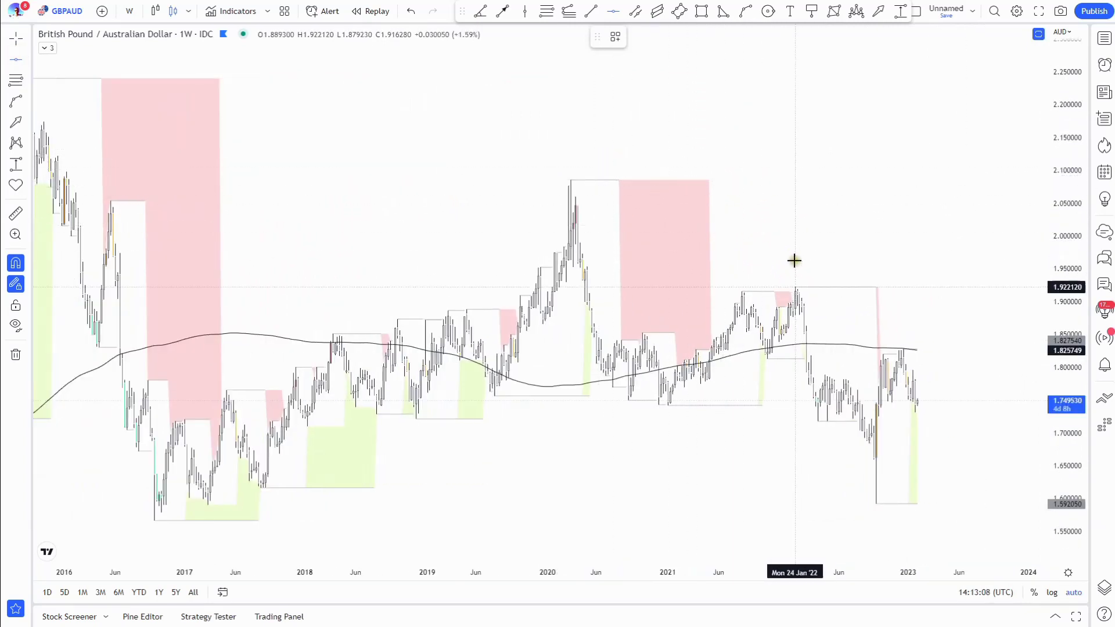
{"action": "scroll", "coordinate": [674, 218], "scroll_direction": "up", "scroll_amount": 2}
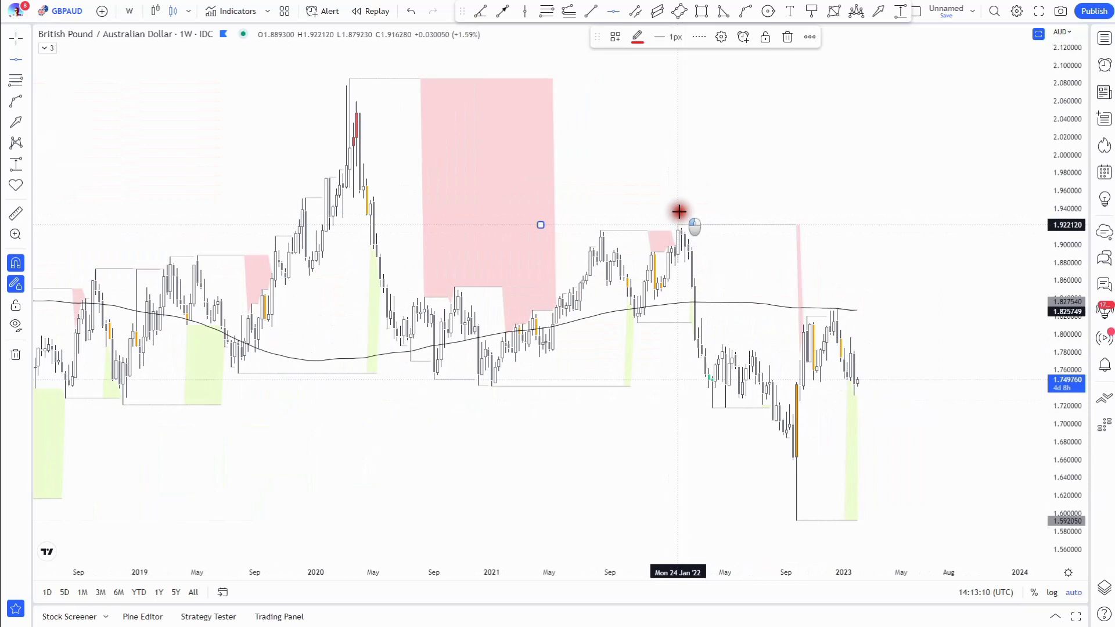
{"action": "left_click", "coordinate": [615, 36]}
{"action": "left_click", "coordinate": [682, 167]}
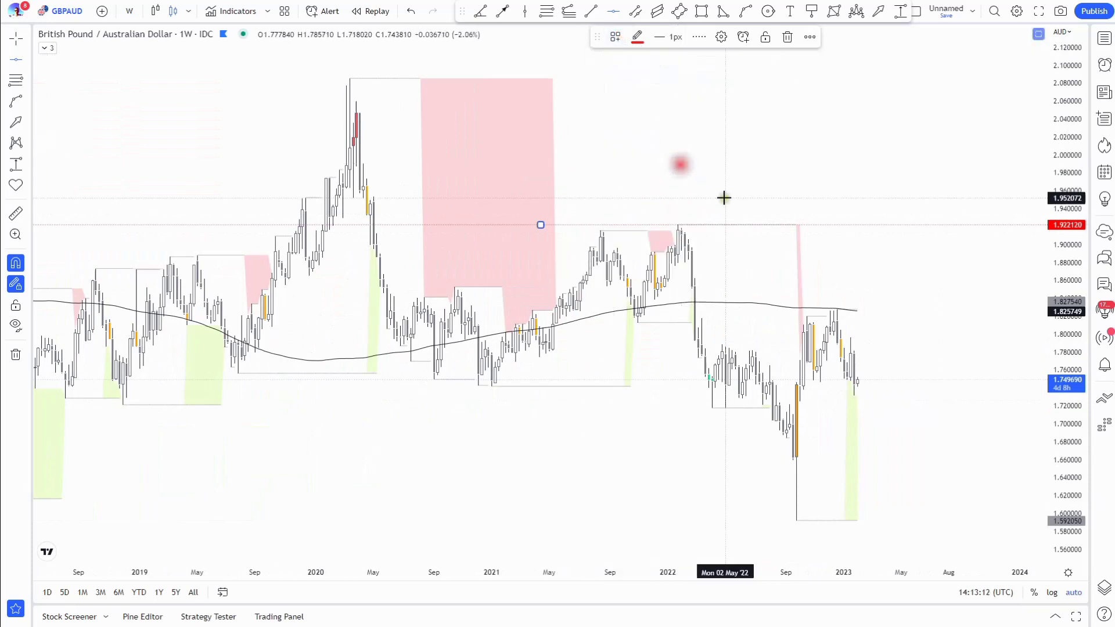
{"action": "left_click", "coordinate": [615, 37]}
{"action": "left_click", "coordinate": [658, 274]}
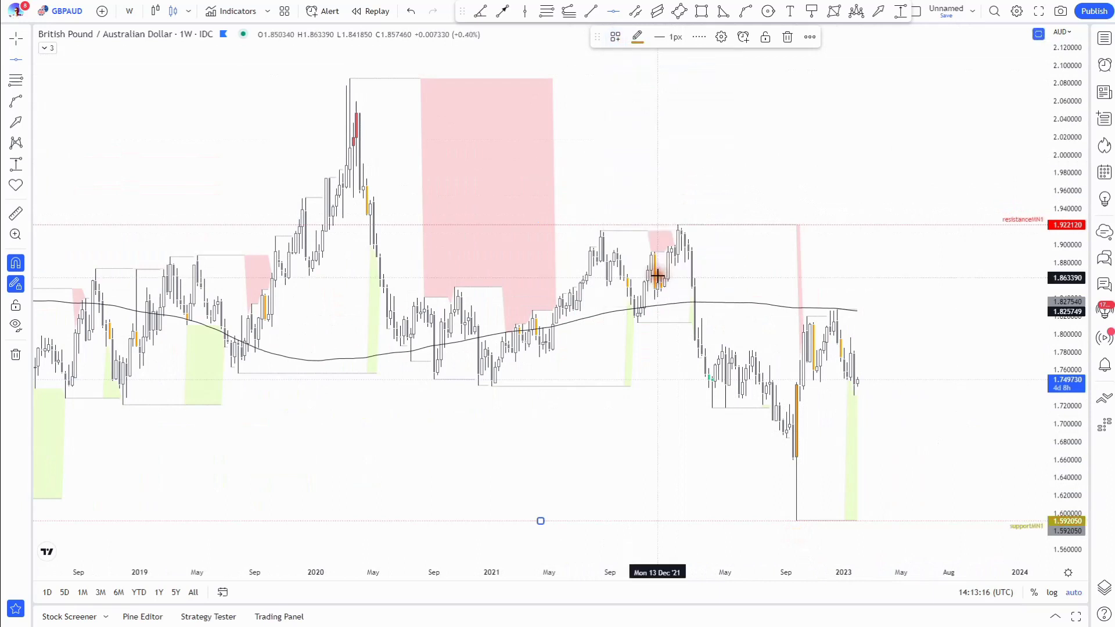
Add weekly horizontal lines on GBPAUD at 1.746100 with the supportW1 template and at 1.796110 with the resistanceW1 template.
{"action": "left_click", "coordinate": [819, 392]}
{"action": "left_click", "coordinate": [615, 36]}
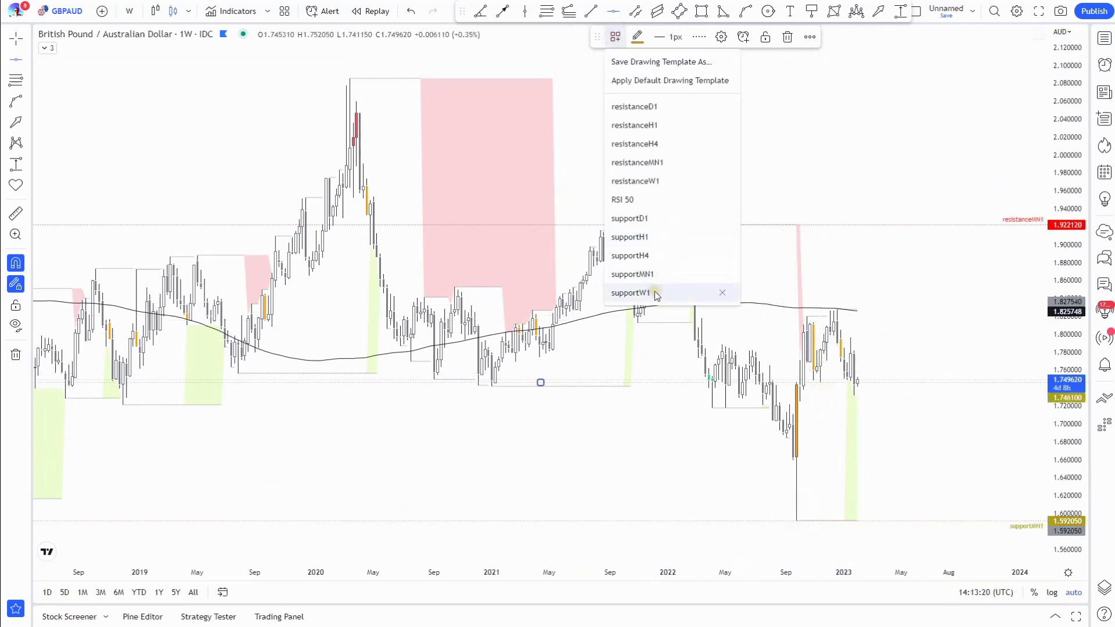
{"action": "left_click", "coordinate": [654, 292]}
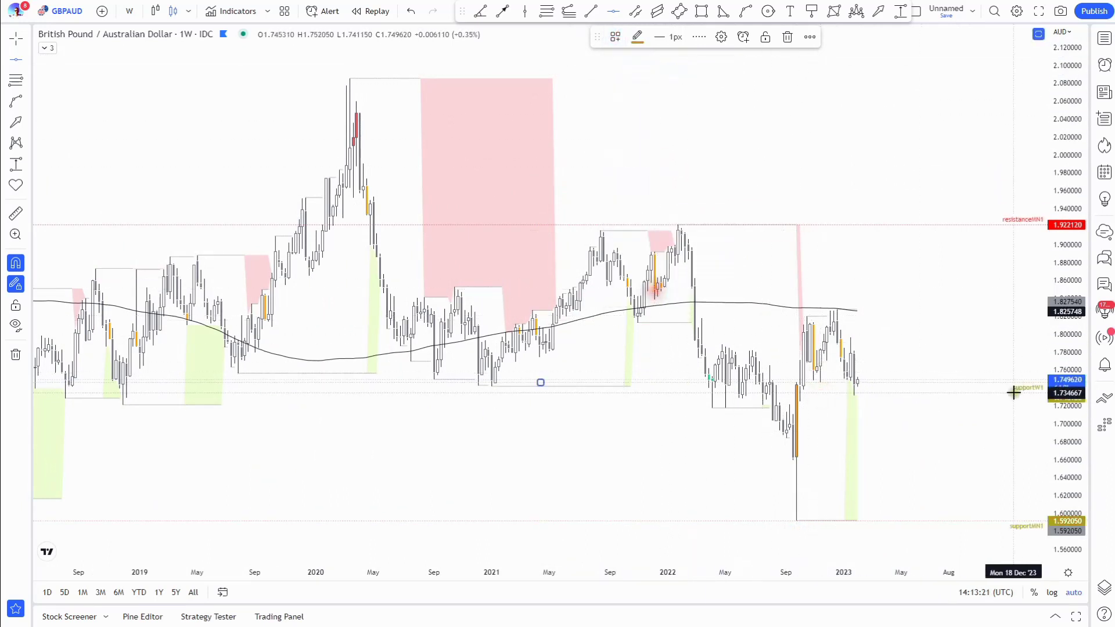
{"action": "left_click", "coordinate": [850, 329]}
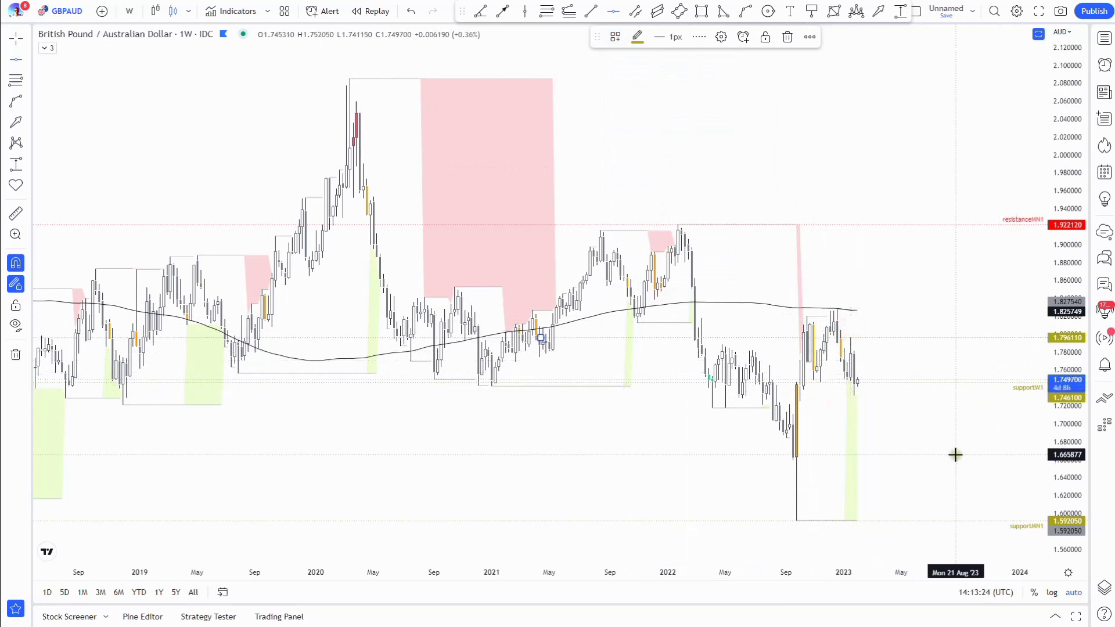
{"action": "left_click", "coordinate": [615, 37]}
{"action": "left_click", "coordinate": [667, 181]}
Draw three black arrow markers pointing at the recent GBPAUD swing highs just above the resistanceW1 line.
{"action": "left_click", "coordinate": [868, 166]}
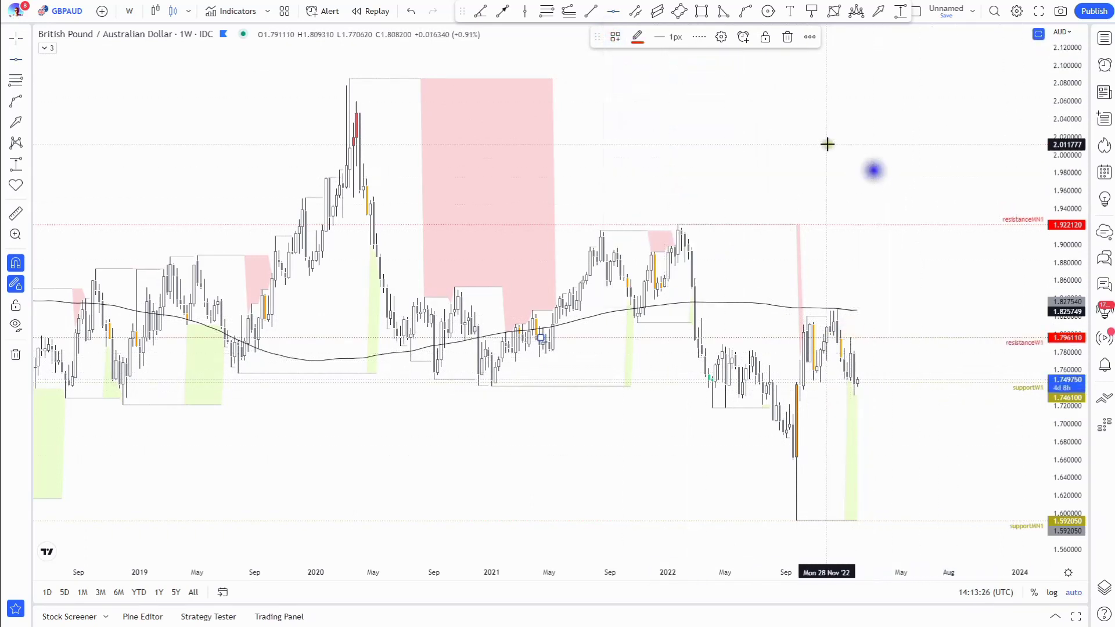
{"action": "mouse_move", "coordinate": [785, 268]}
{"action": "left_mouse_down"}
{"action": "mouse_move", "coordinate": [800, 296]}
{"action": "mouse_move", "coordinate": [861, 319]}
{"action": "left_mouse_up"}
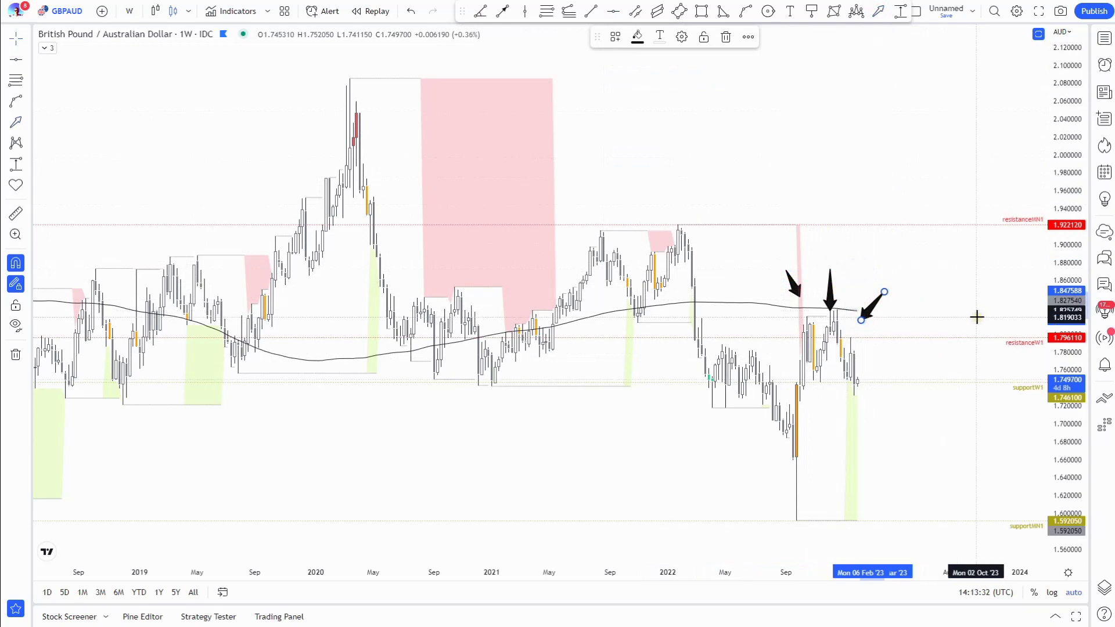
Delete the three black arrow markers above the recent GBPAUD swing highs.
{"action": "right_click", "coordinate": [888, 235]}
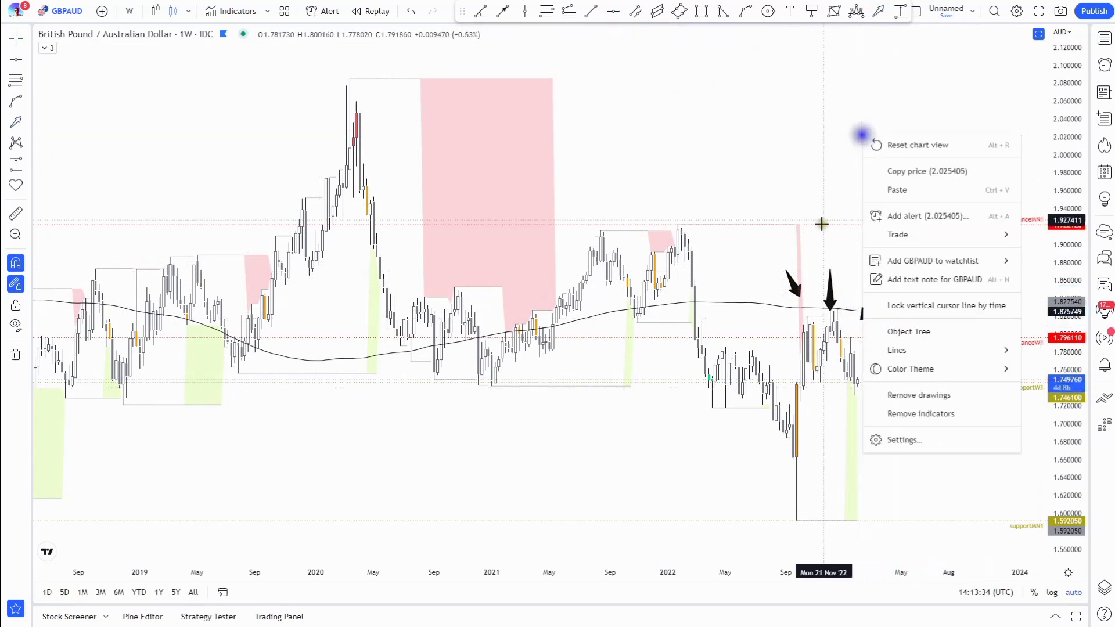
{"action": "left_click", "coordinate": [797, 281]}
{"action": "key", "text": "Delete"}
{"action": "left_click", "coordinate": [839, 284]}
{"action": "key", "text": "Delete"}
{"action": "left_click", "coordinate": [869, 304]}
{"action": "key", "text": "Delete"}
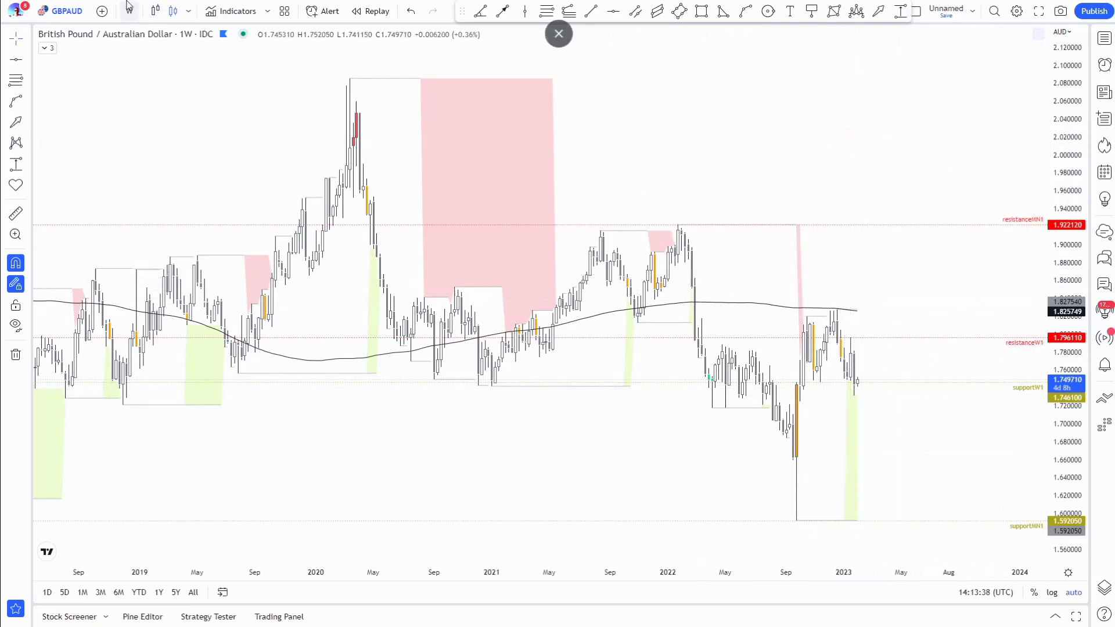
Switch GBPAUD to the 1-day timeframe and add a horizontal line at 1.731390 with the supportD1 template.
{"action": "left_click", "coordinate": [129, 7]}
{"action": "left_click", "coordinate": [177, 337]}
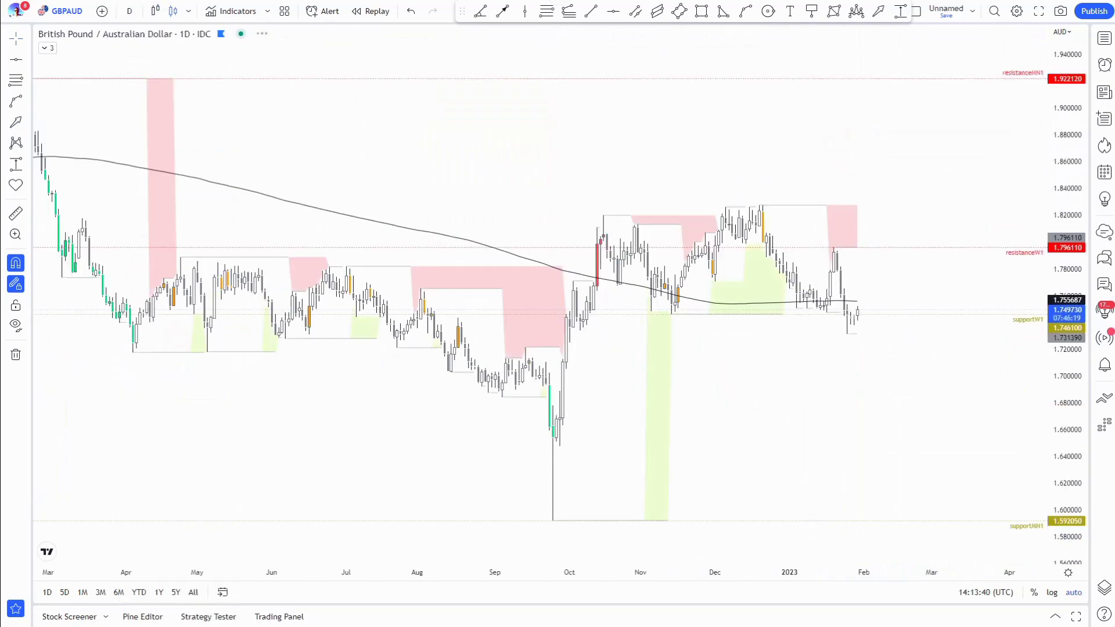
{"action": "left_click", "coordinate": [15, 60]}
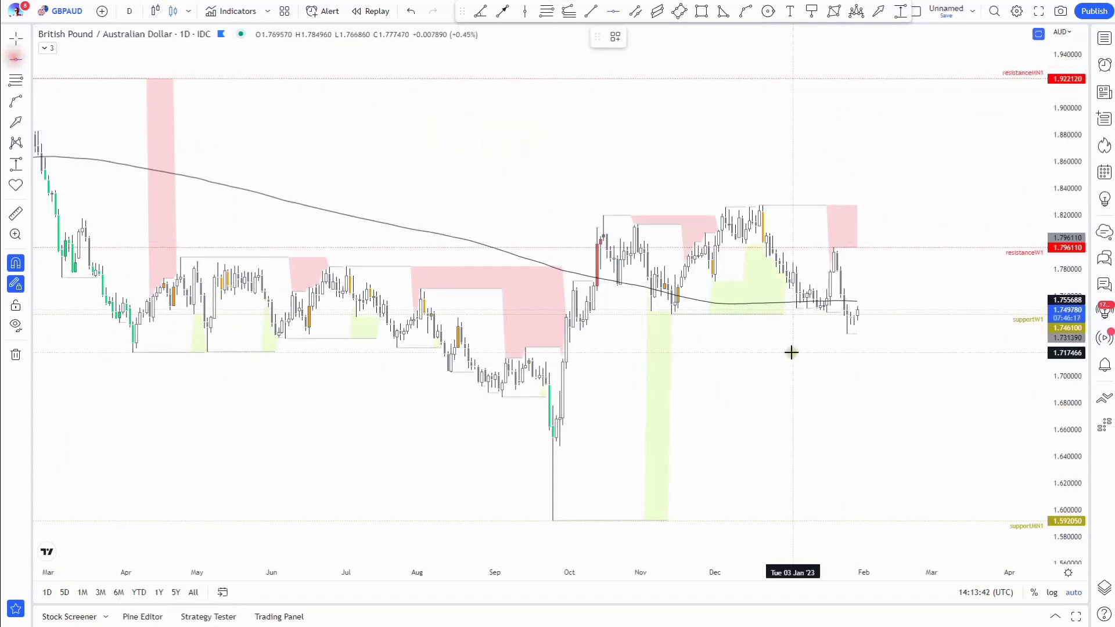
{"action": "left_click", "coordinate": [841, 347]}
{"action": "left_click", "coordinate": [616, 37]}
{"action": "left_click", "coordinate": [650, 216]}
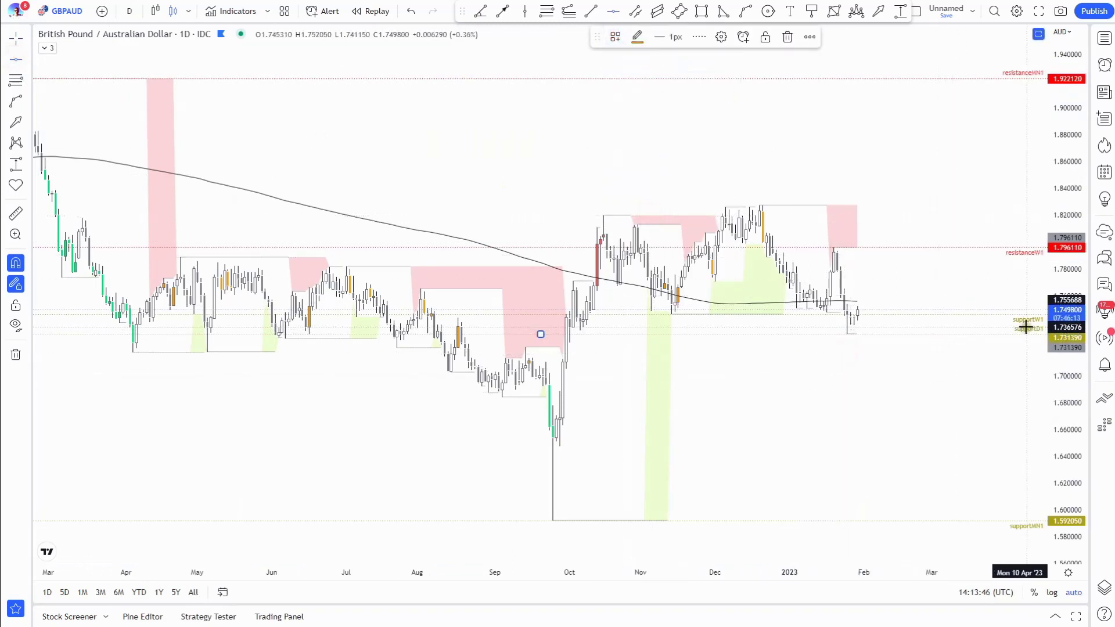
Set the vertical text alignment of the GBPAUD supportW1 line to Top.
{"action": "double_click", "coordinate": [1026, 319]}
{"action": "left_click", "coordinate": [551, 378]}
{"action": "left_click", "coordinate": [550, 397]}
Add a horizontal line on GBPAUD at 1.796110 with the resistanceD1 template.
{"action": "left_click", "coordinate": [78, 110]}
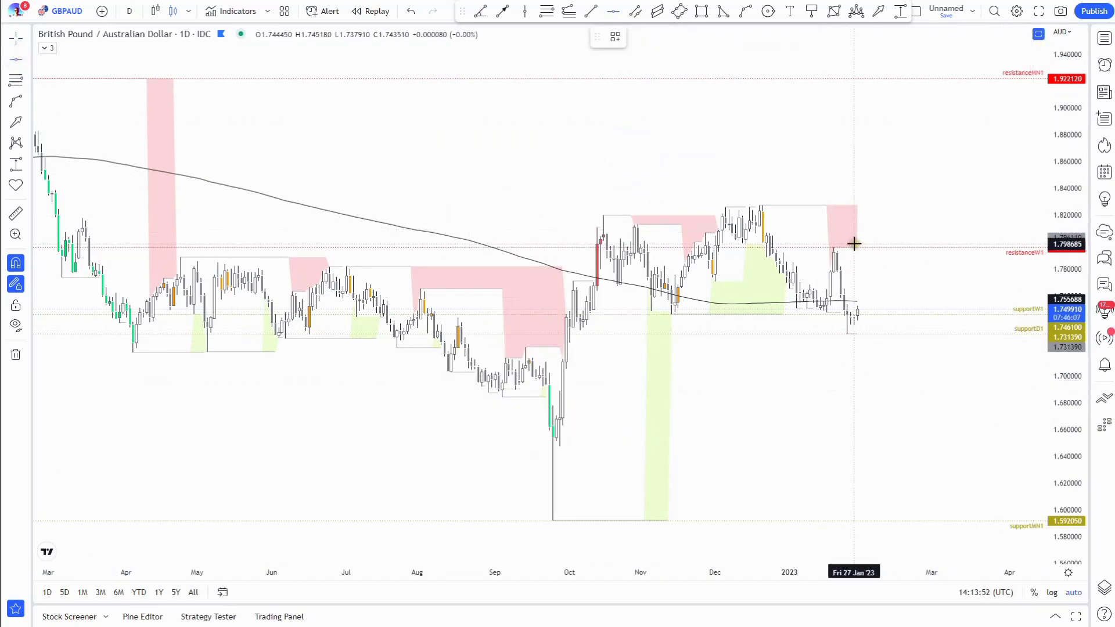
{"action": "left_click", "coordinate": [836, 246]}
{"action": "left_click", "coordinate": [615, 37]}
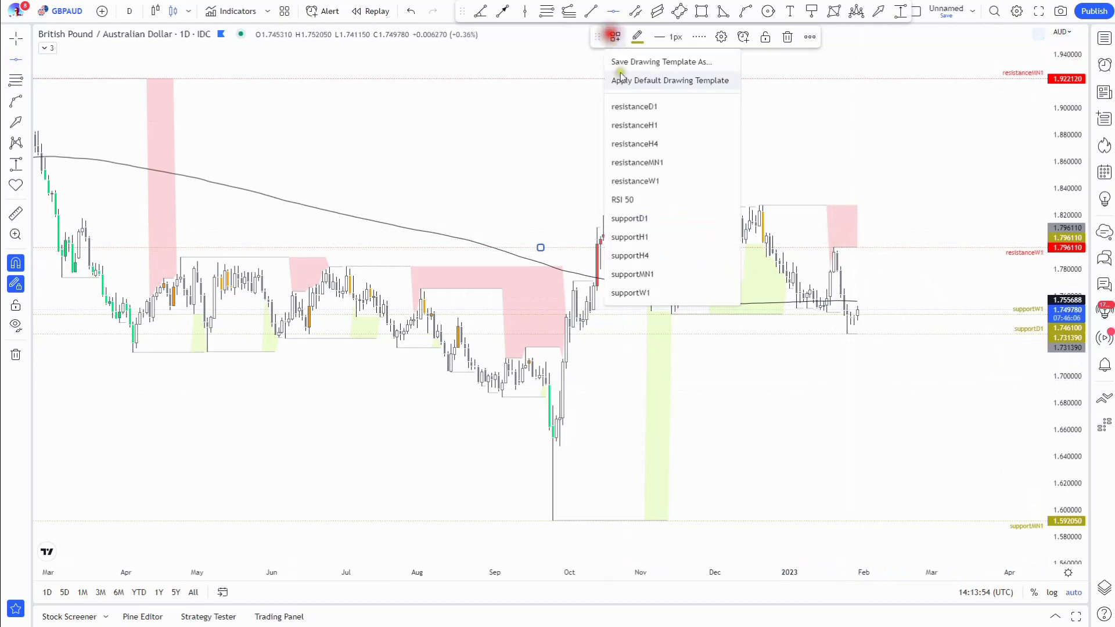
{"action": "left_click", "coordinate": [653, 107]}
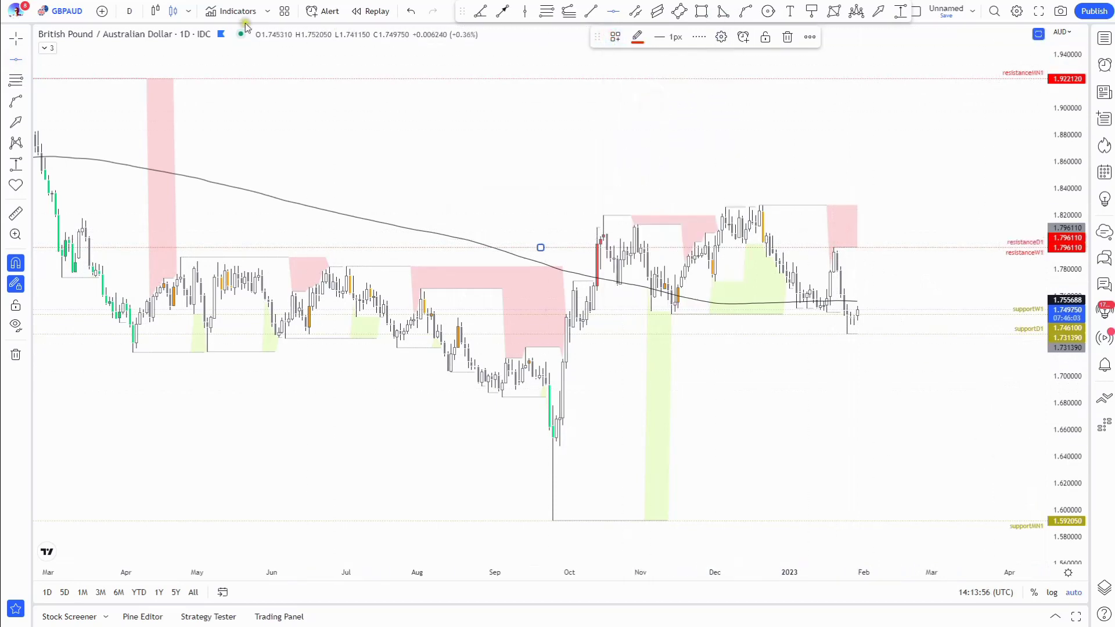
On the 4-hour GBPAUD chart, add horizontal lines at 1.737370 with the supportH4 template and 1.752050 with the resistanceH4 template.
{"action": "left_click", "coordinate": [132, 11]}
{"action": "left_click", "coordinate": [169, 278]}
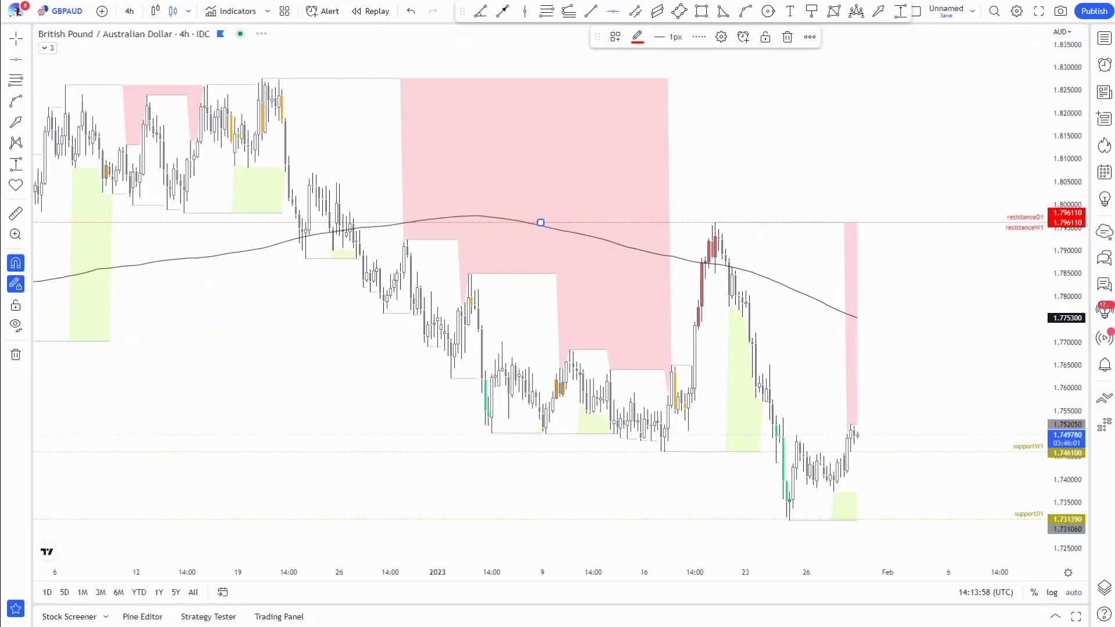
{"action": "left_click", "coordinate": [834, 508]}
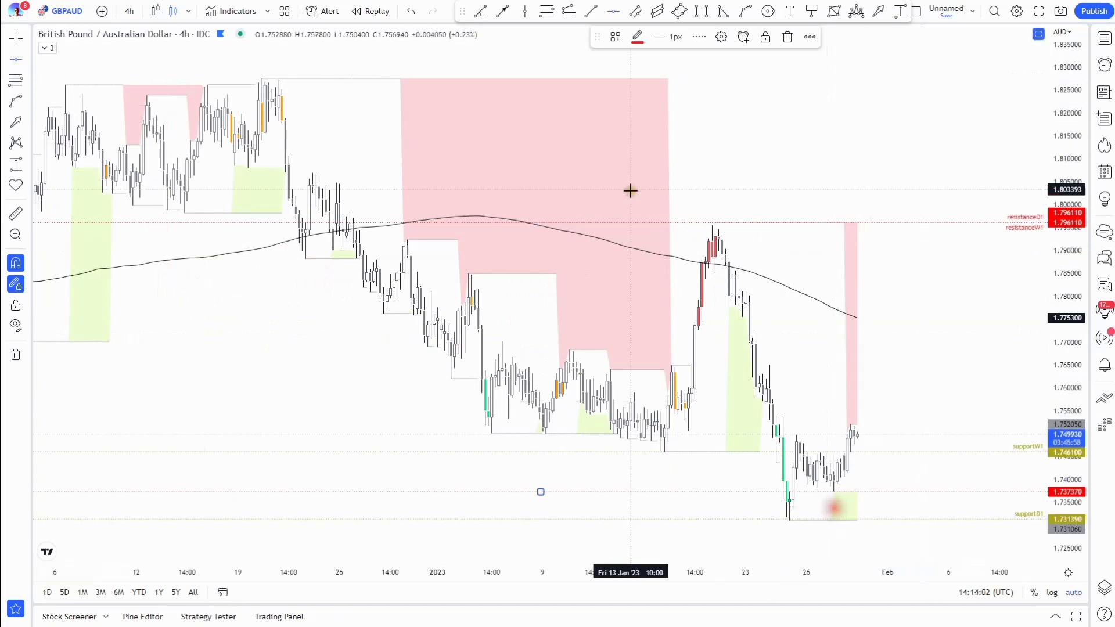
{"action": "left_click", "coordinate": [616, 36]}
{"action": "left_click", "coordinate": [659, 256]}
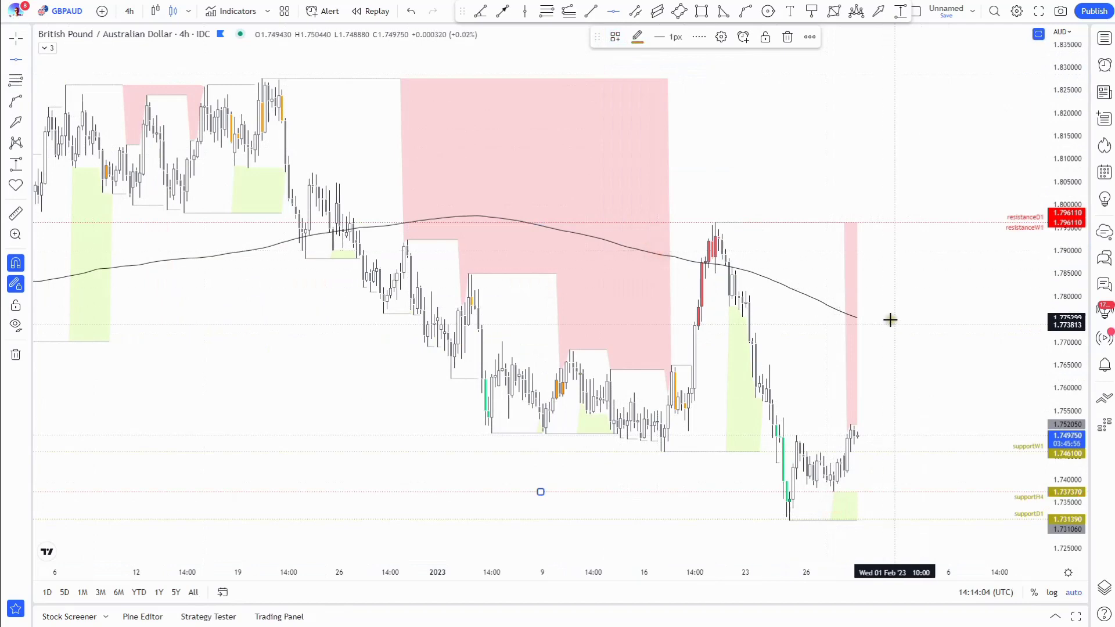
{"action": "left_click", "coordinate": [616, 36]}
{"action": "left_click", "coordinate": [657, 125]}
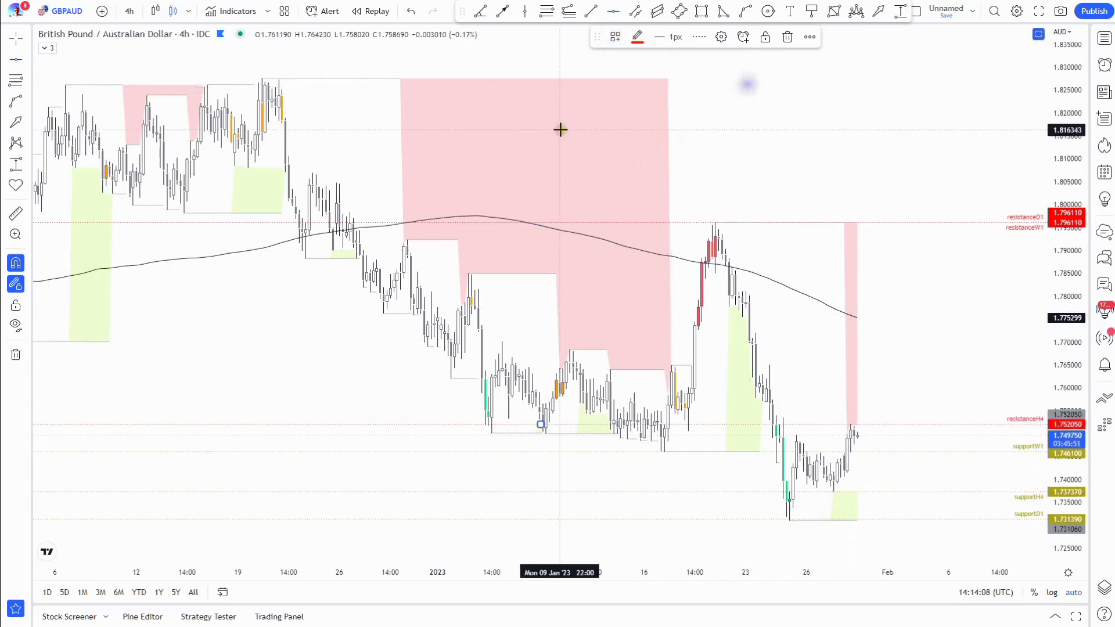
Open the GBPNZD chart from the watchlist and switch it to the 1-week timeframe.
{"action": "scroll", "coordinate": [722, 174], "scroll_direction": "down", "scroll_amount": 5}
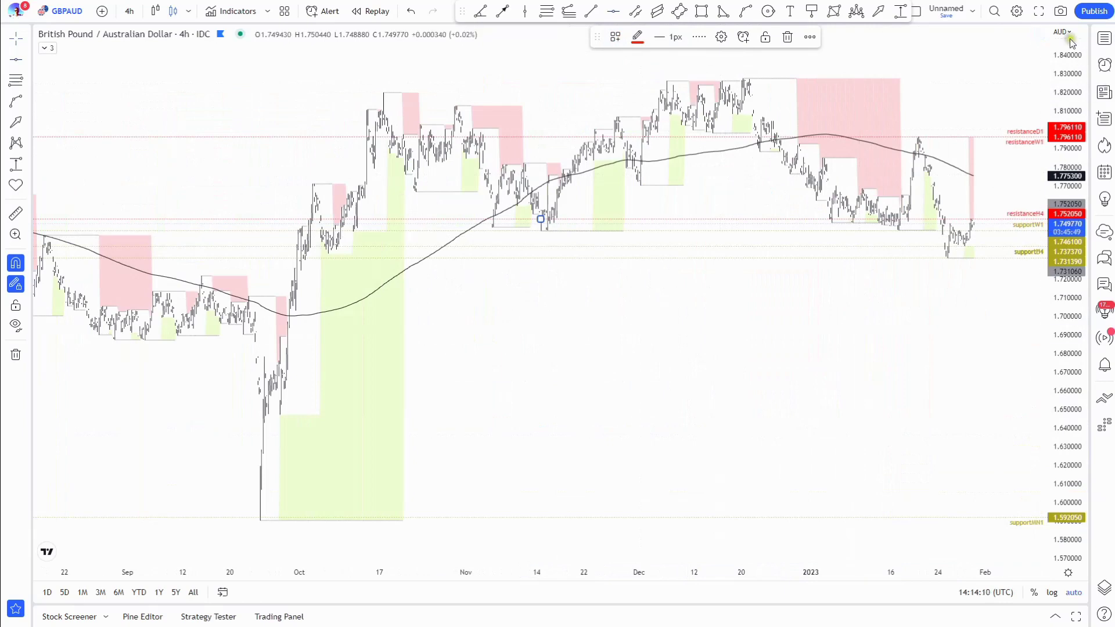
{"action": "left_click", "coordinate": [1105, 38]}
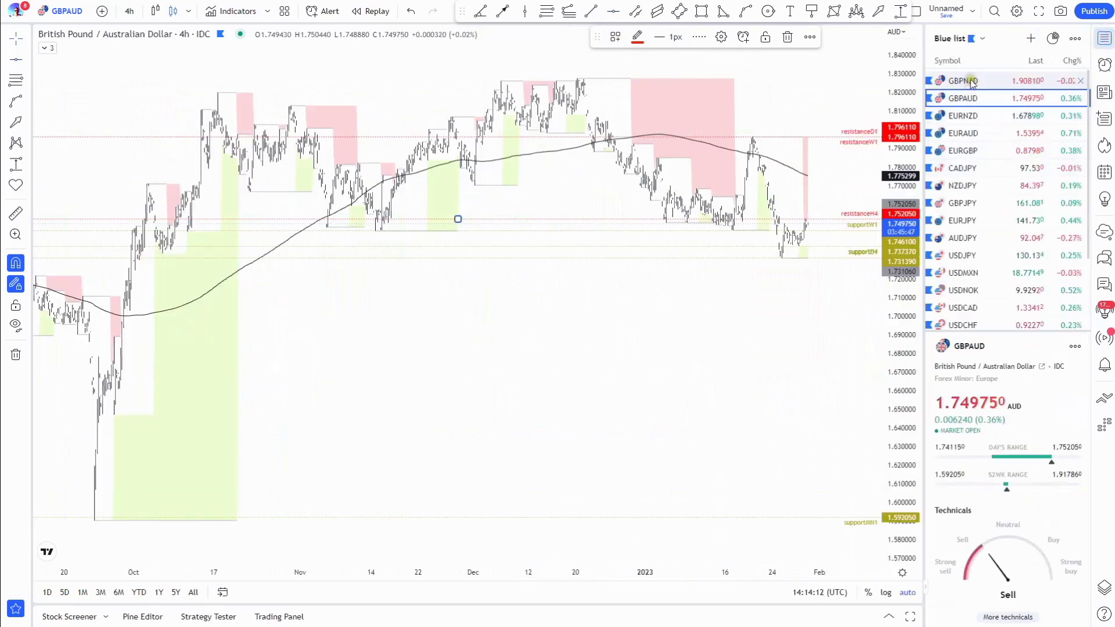
{"action": "left_click", "coordinate": [972, 83]}
{"action": "left_click", "coordinate": [1104, 38]}
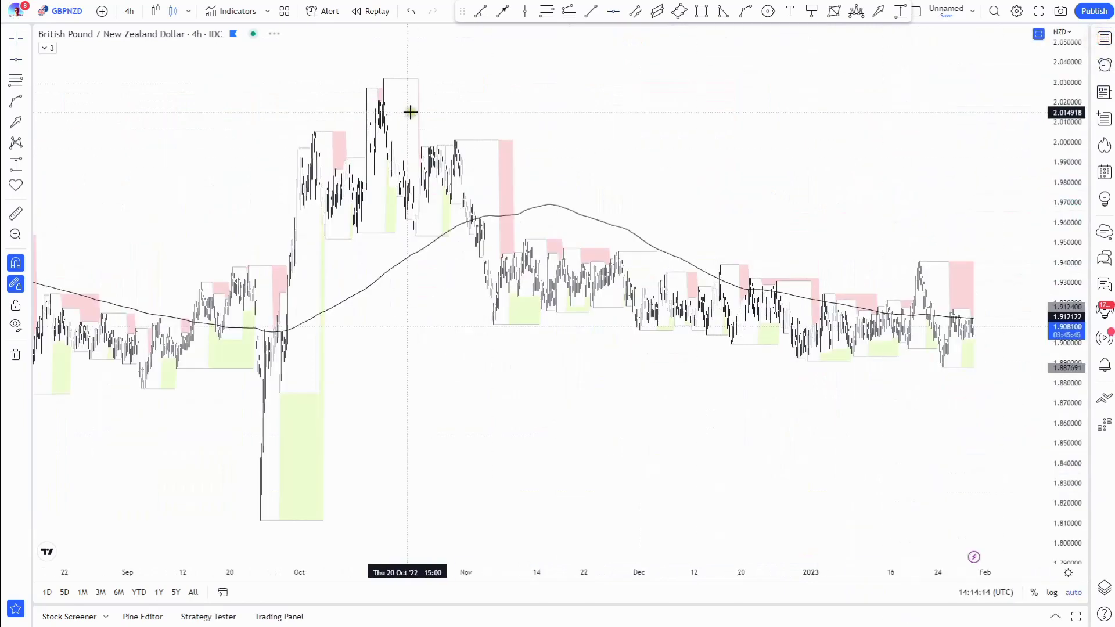
{"action": "left_click", "coordinate": [131, 14]}
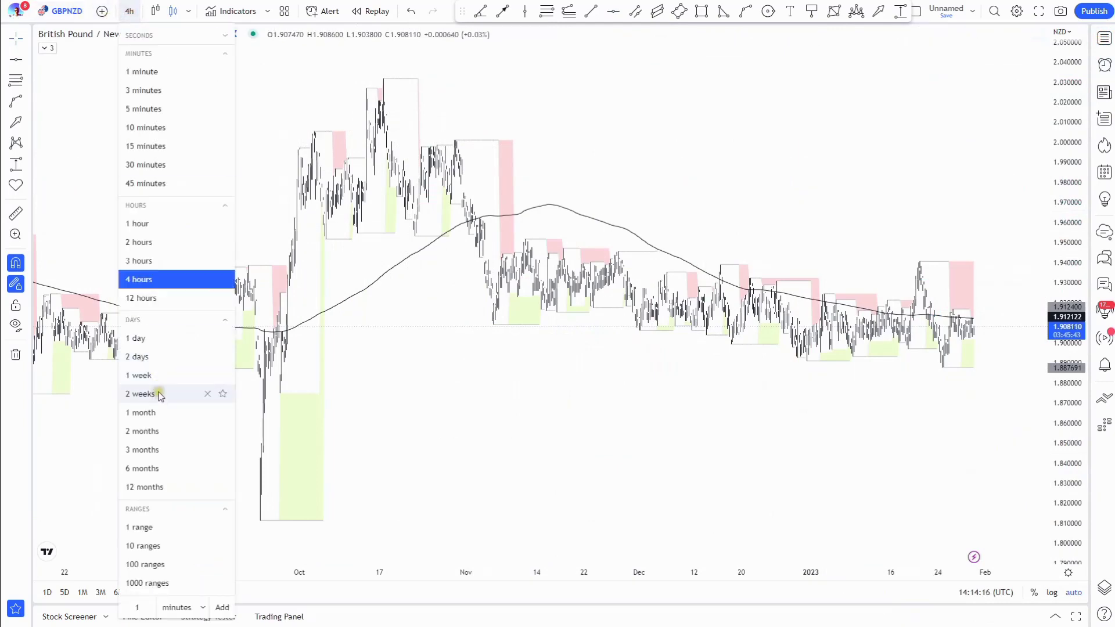
{"action": "left_click", "coordinate": [155, 377]}
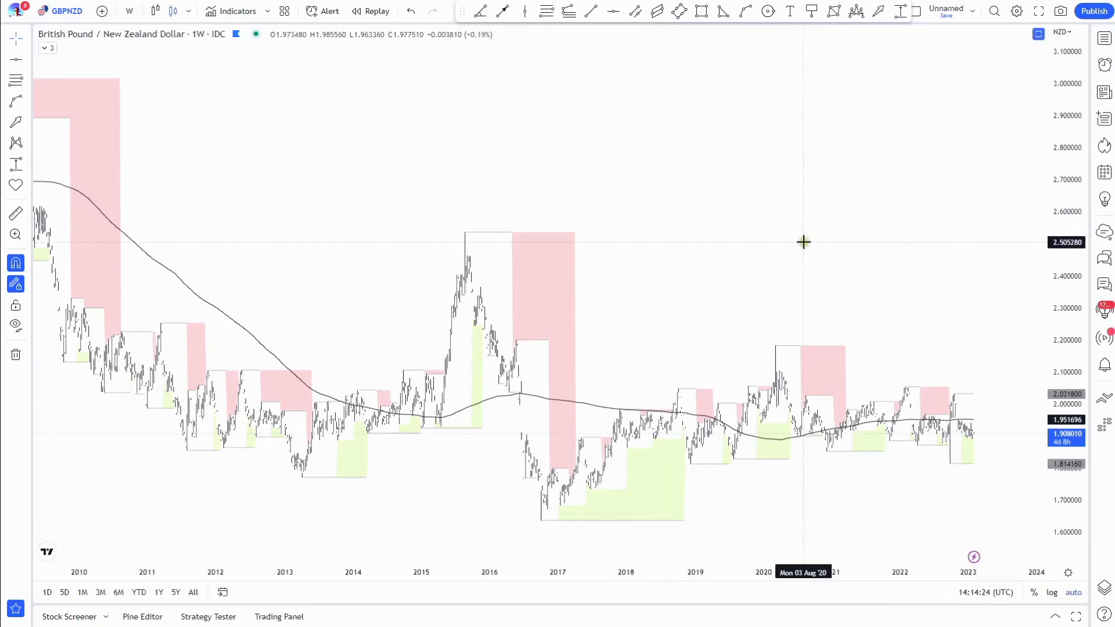
Add horizontal lines on GBPNZD at 2.031800 with the resistanceMN1 template and at 1.814160 with the supportMN1 template.
{"action": "scroll", "coordinate": [875, 295], "scroll_direction": "up", "scroll_amount": 3}
{"action": "scroll", "coordinate": [876, 295], "scroll_direction": "up", "scroll_amount": 2}
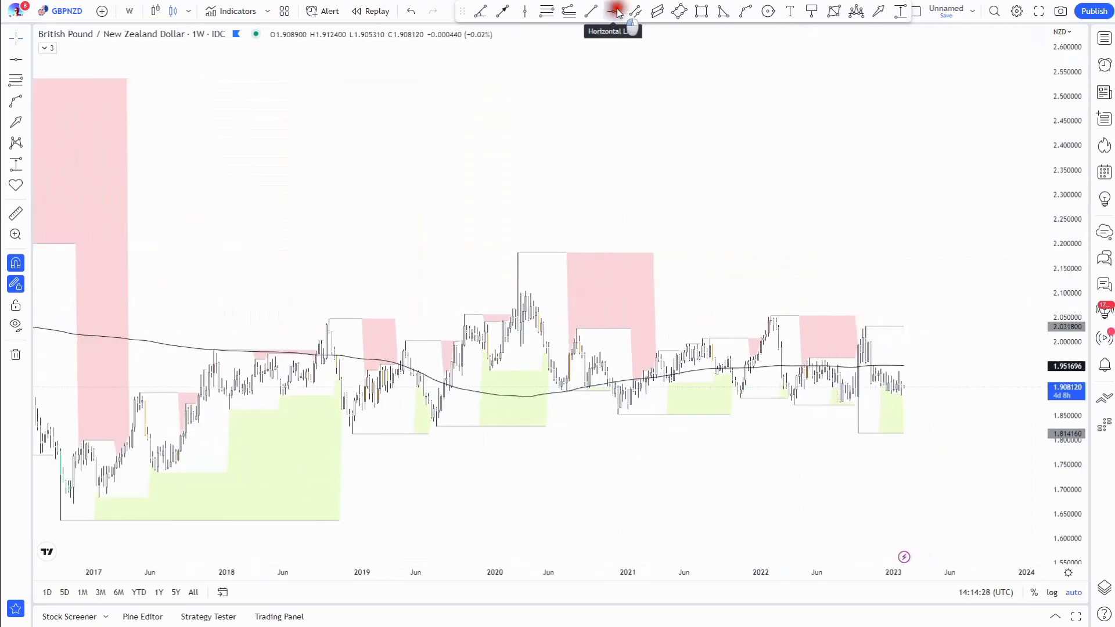
{"action": "left_click", "coordinate": [865, 301]}
{"action": "left_click", "coordinate": [617, 37]}
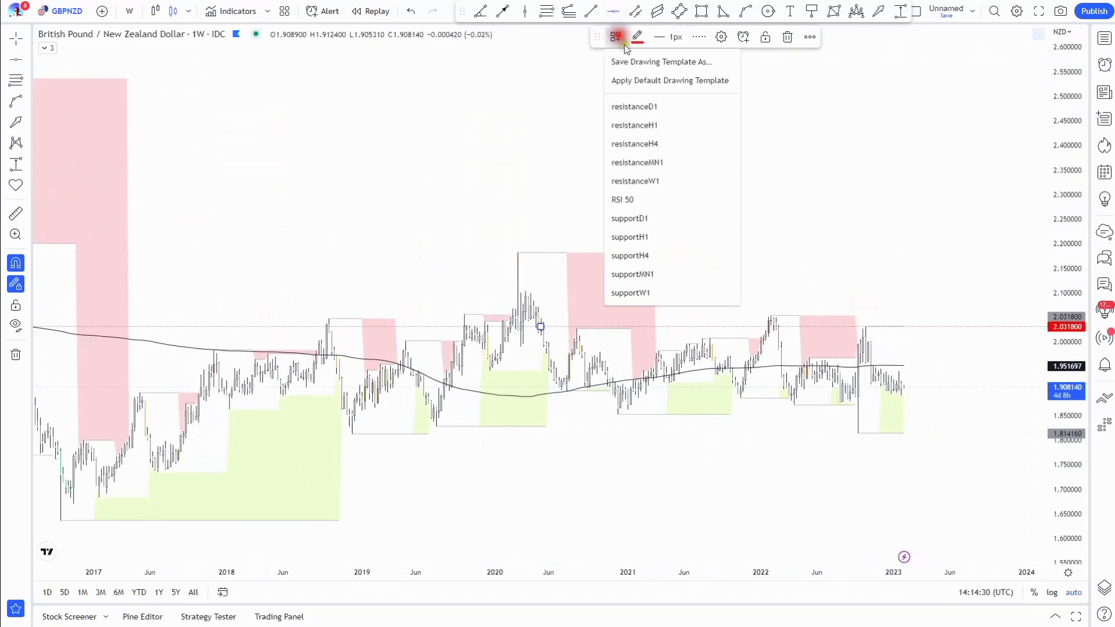
{"action": "left_click", "coordinate": [668, 163]}
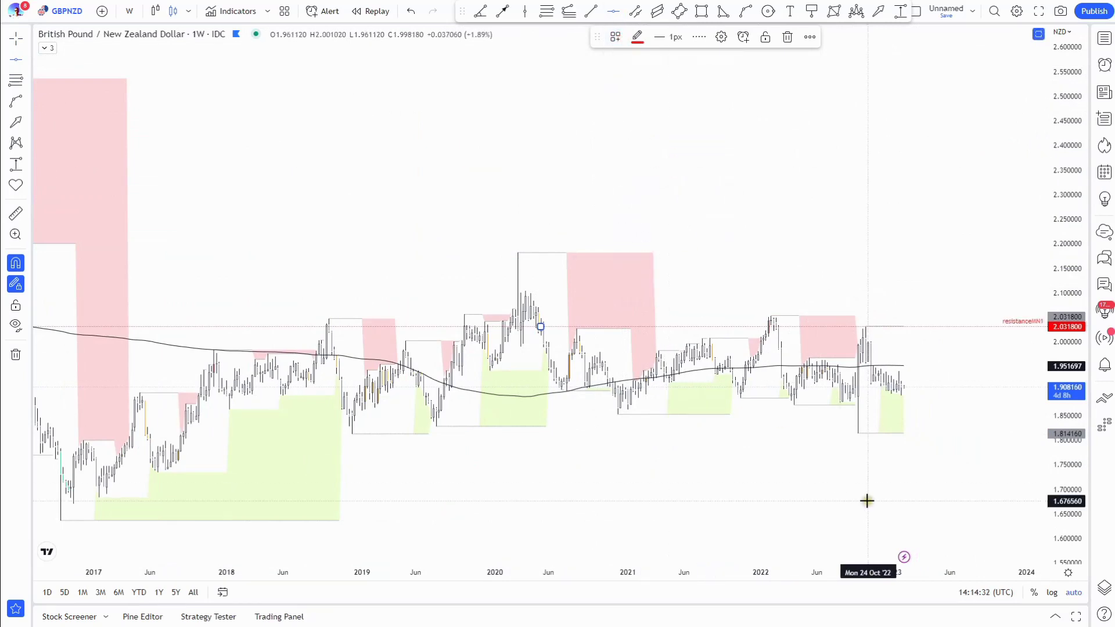
{"action": "left_click", "coordinate": [856, 457]}
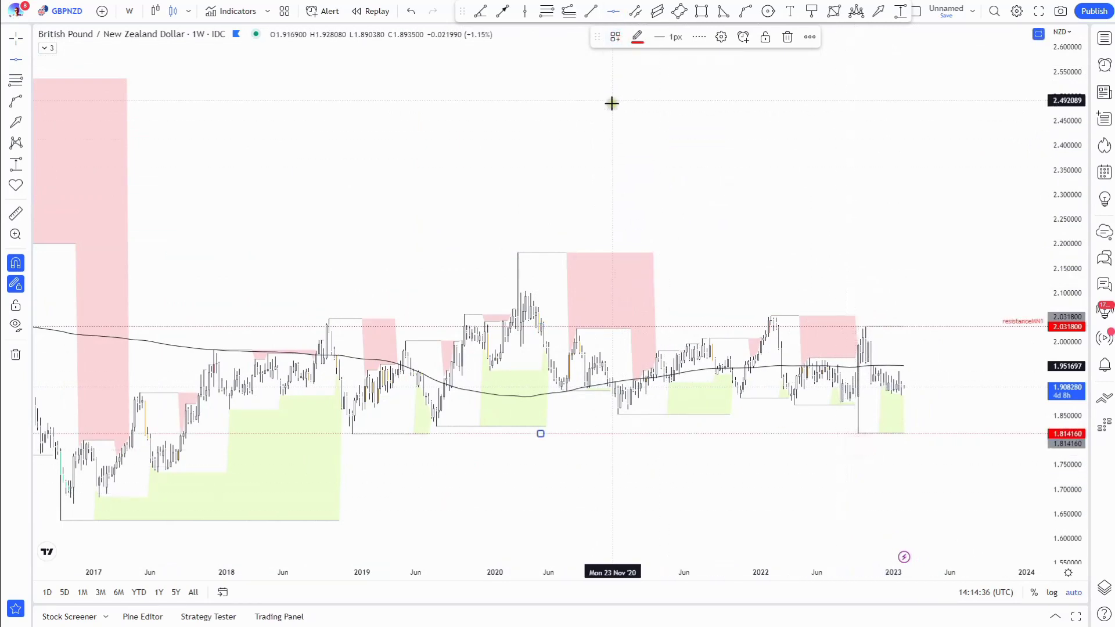
{"action": "left_click", "coordinate": [616, 39]}
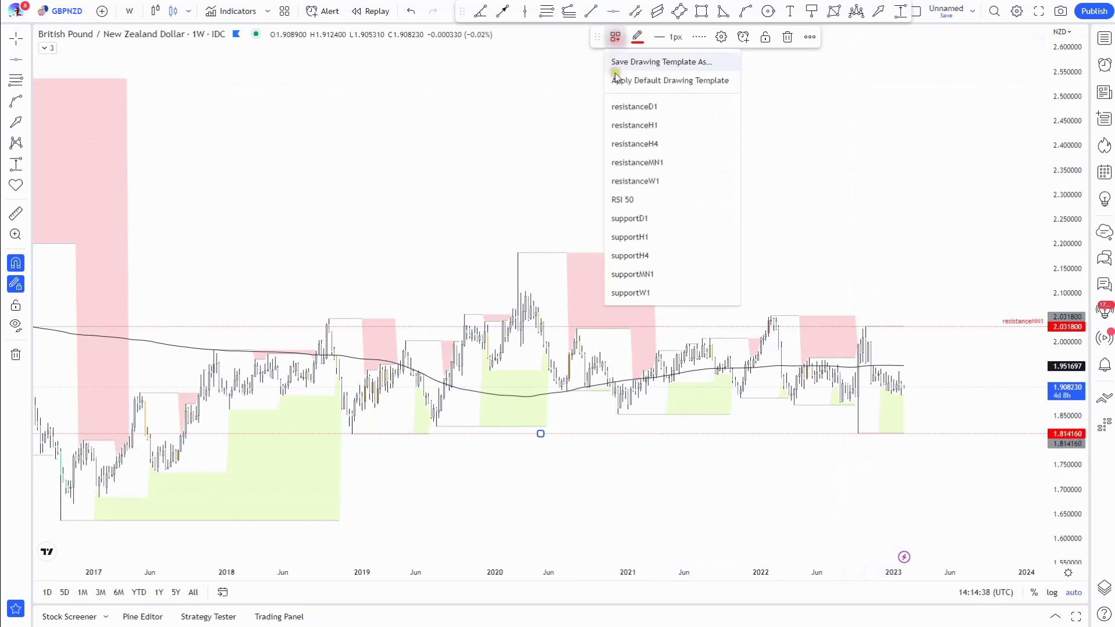
{"action": "left_click", "coordinate": [668, 274]}
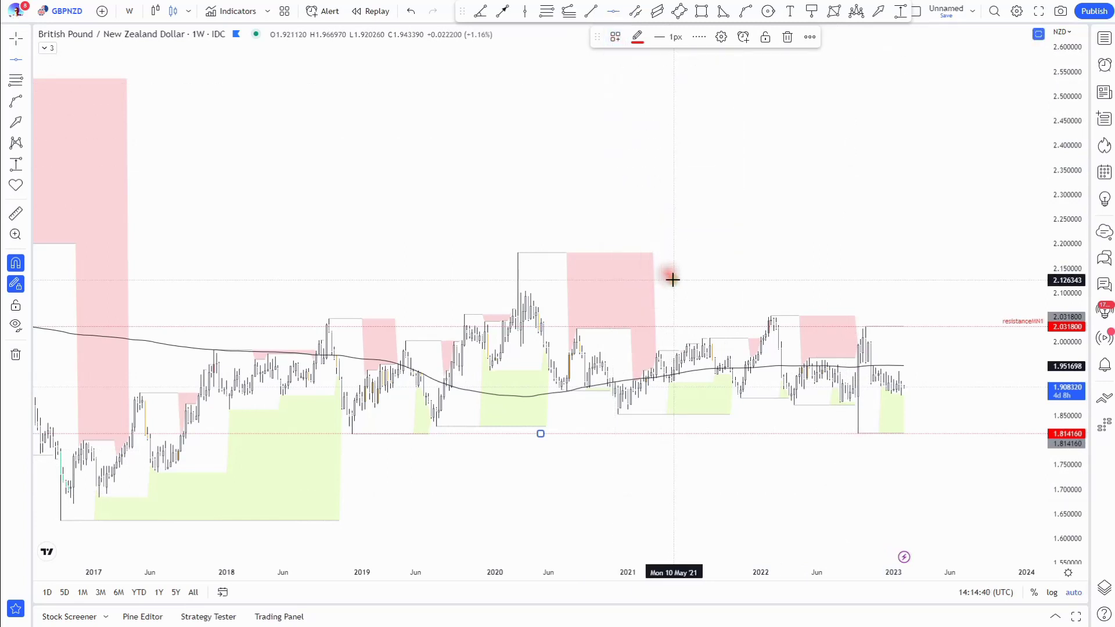
Add weekly horizontal lines on GBPNZD at 1.894160 with the supportW1 template and at 1.940560 with the resistanceW1 template.
{"action": "left_click", "coordinate": [889, 405]}
{"action": "left_click", "coordinate": [615, 37]}
{"action": "left_click", "coordinate": [665, 293]}
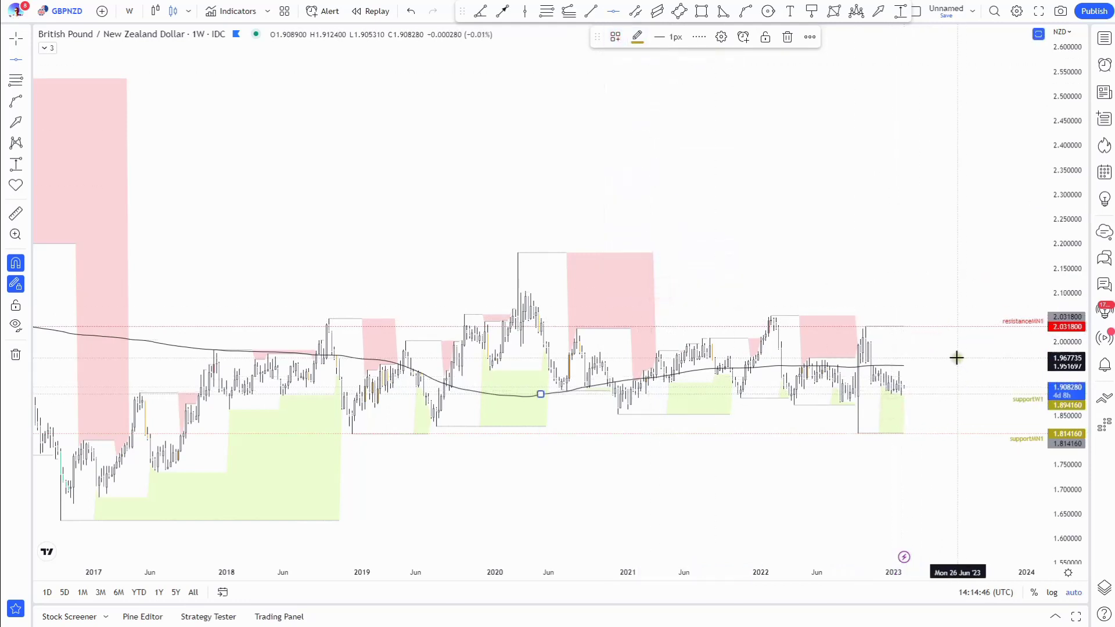
{"action": "left_click", "coordinate": [615, 37]}
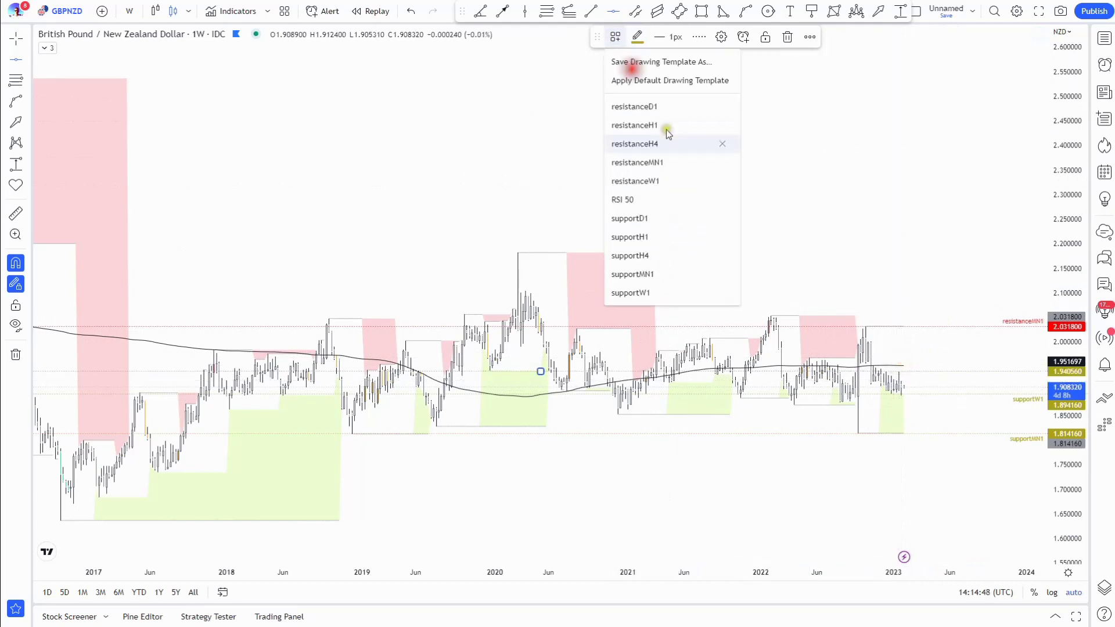
{"action": "left_click", "coordinate": [678, 175]}
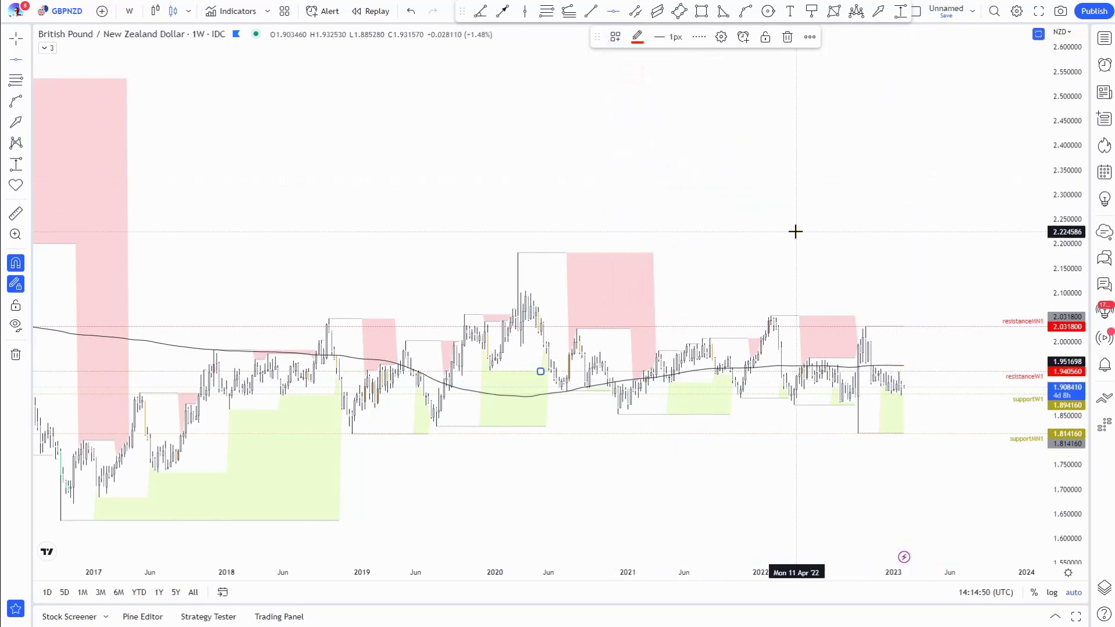
Set the vertical text alignment of the GBPNZD resistanceW1 line to Top.
{"action": "left_click", "coordinate": [721, 37]}
{"action": "left_click", "coordinate": [552, 382]}
{"action": "left_click", "coordinate": [551, 397]}
Switch GBPNZD to the 1-day timeframe and set the supportW1 line's vertical text alignment to Top.
{"action": "left_click", "coordinate": [129, 12]}
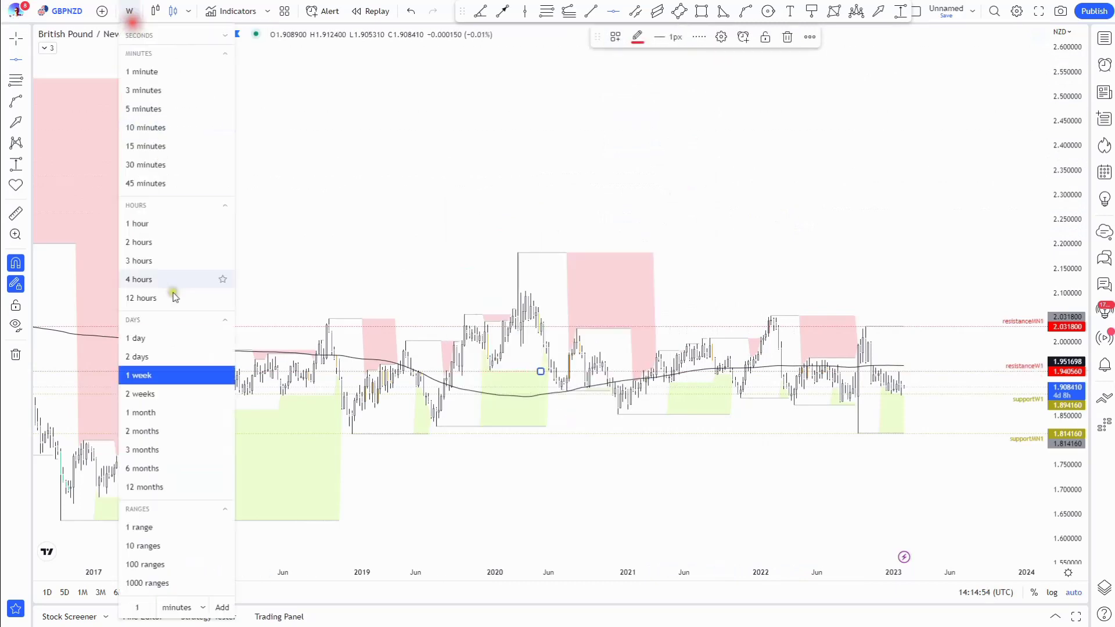
{"action": "left_click", "coordinate": [176, 343]}
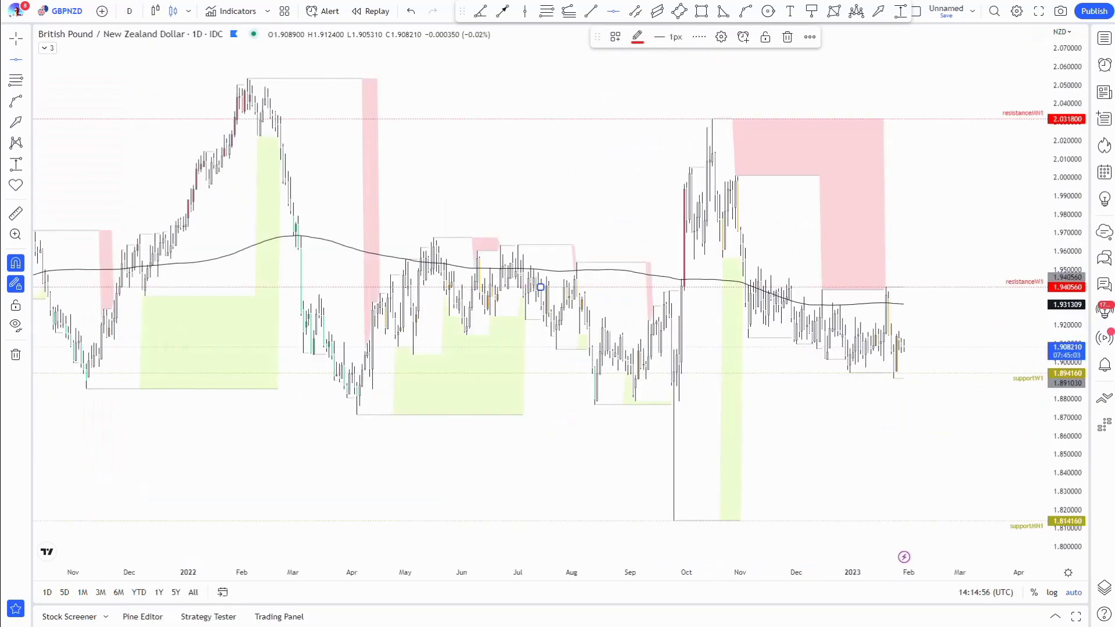
{"action": "left_click", "coordinate": [26, 59]}
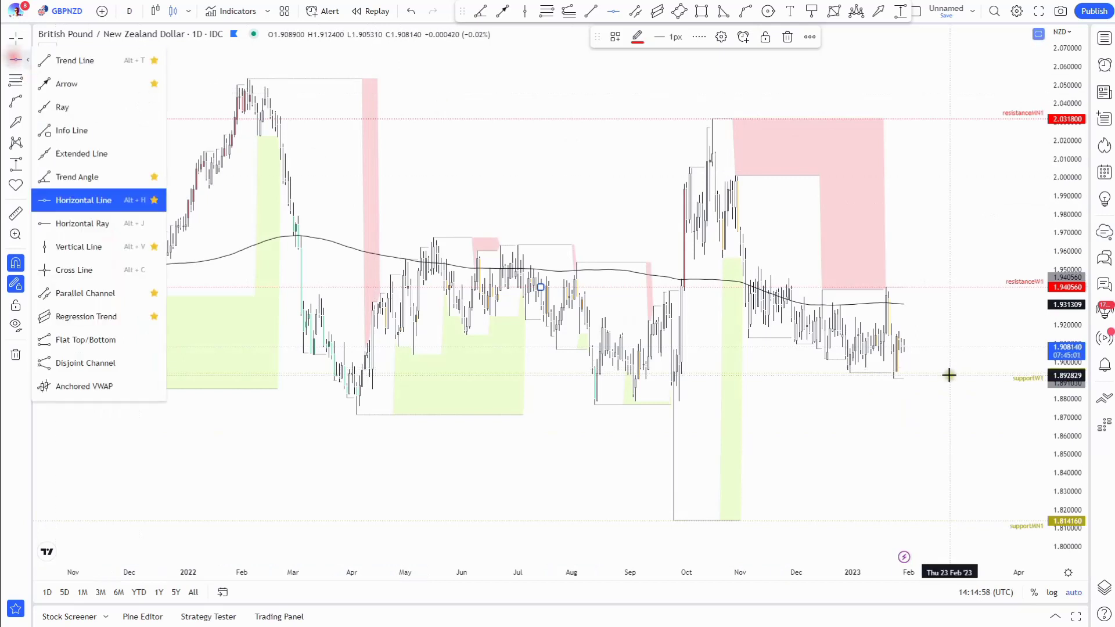
{"action": "left_click", "coordinate": [996, 385]}
{"action": "double_click", "coordinate": [1020, 378]}
{"action": "left_click", "coordinate": [559, 377]}
{"action": "left_click", "coordinate": [560, 399]}
{"action": "key", "text": "Return"}
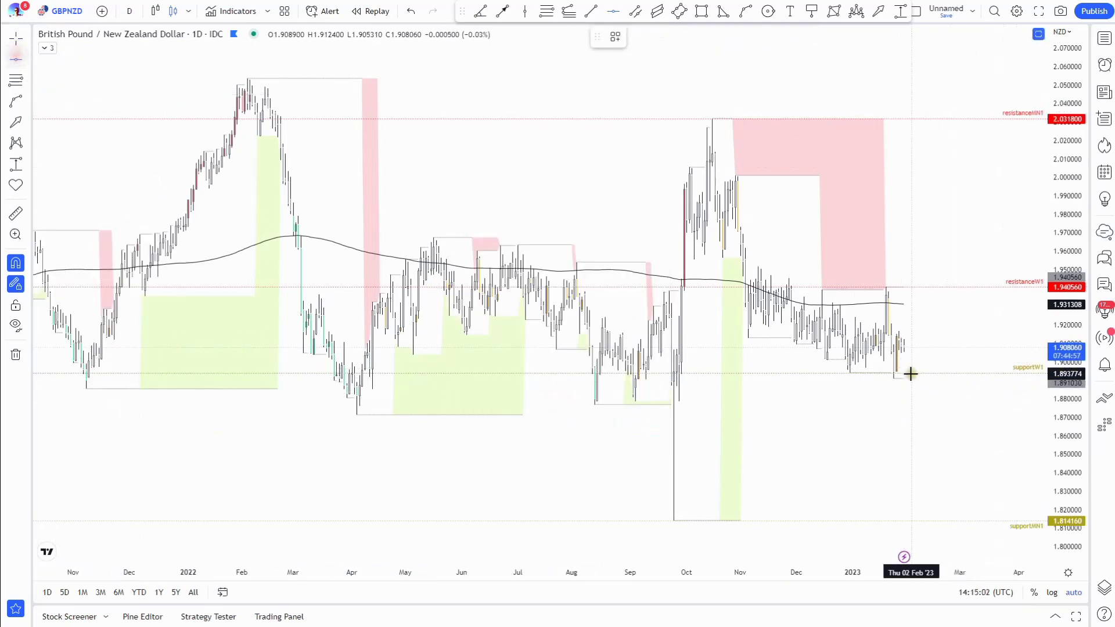
Add a horizontal line on GBPNZD at 1.891030 with the supportD1 template and align its text to Bottom.
{"action": "left_click", "coordinate": [892, 386]}
{"action": "left_click", "coordinate": [615, 36]}
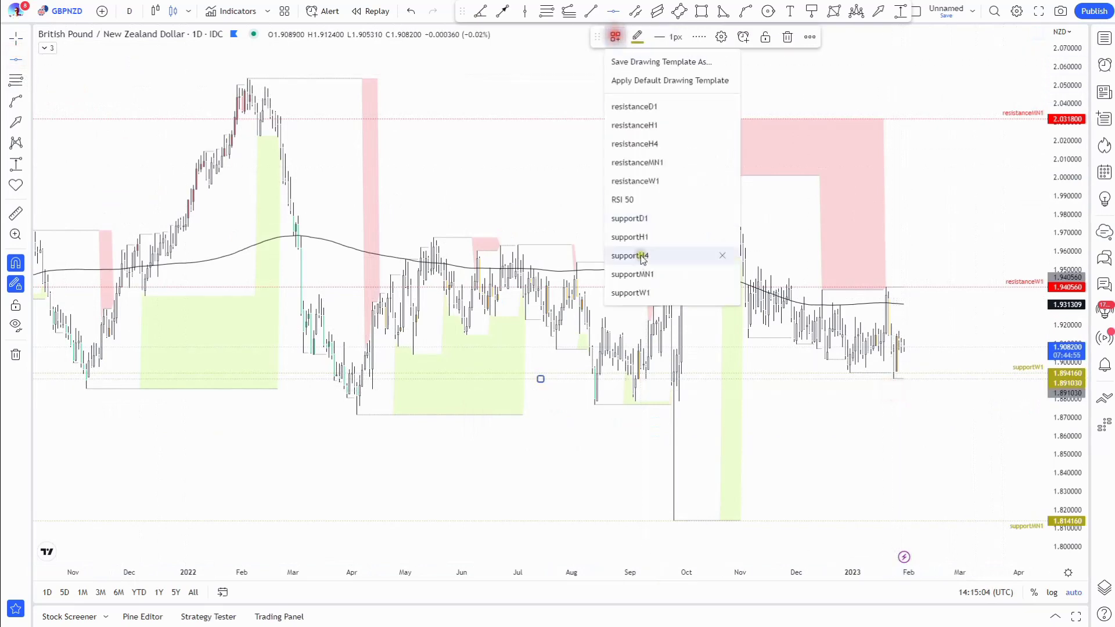
{"action": "left_click", "coordinate": [644, 219]}
{"action": "left_click", "coordinate": [721, 37]}
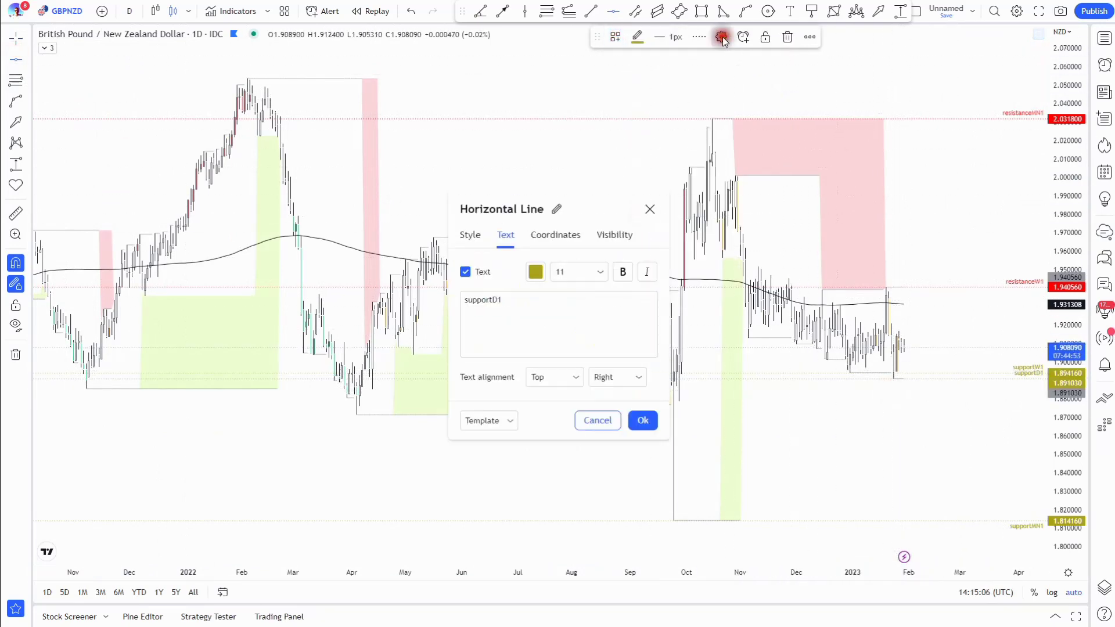
{"action": "left_click", "coordinate": [573, 374]}
{"action": "left_click", "coordinate": [548, 438]}
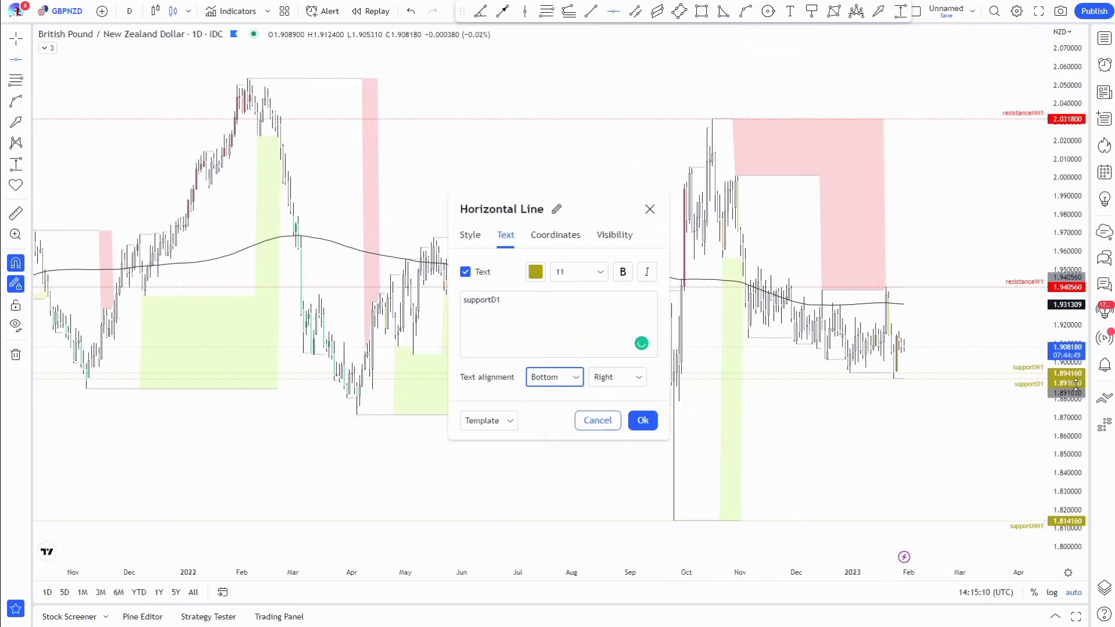
{"action": "key", "text": "Return"}
Add a horizontal line on the GBPNZD daily chart at 1.916780 with the resistanceD1 template.
{"action": "key", "text": "alt+h"}
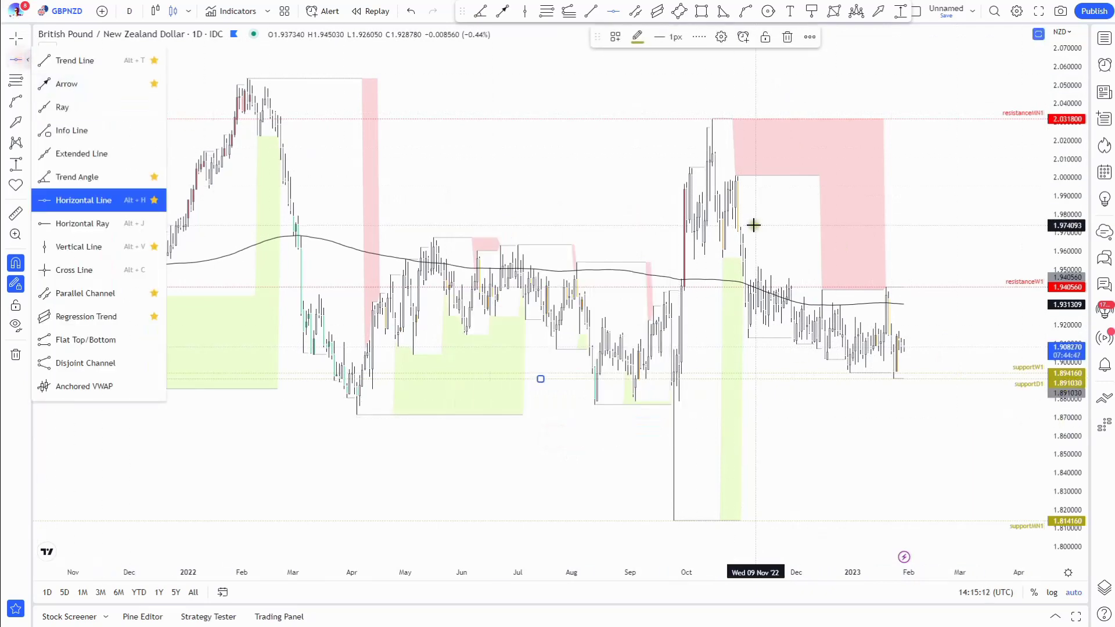
{"action": "left_click", "coordinate": [899, 314]}
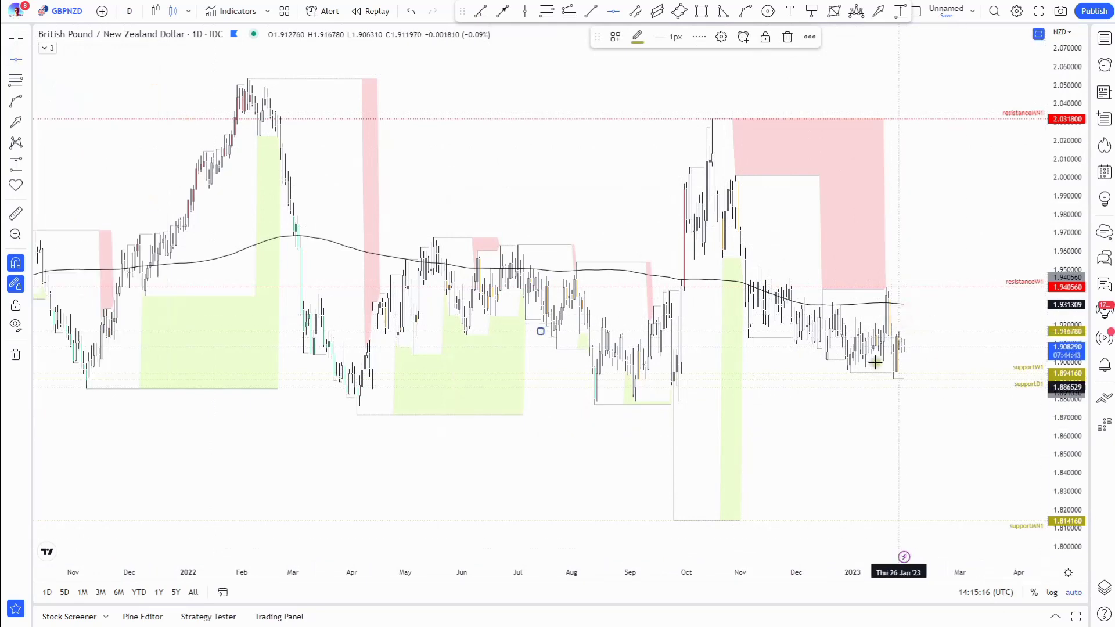
{"action": "left_click", "coordinate": [615, 37]}
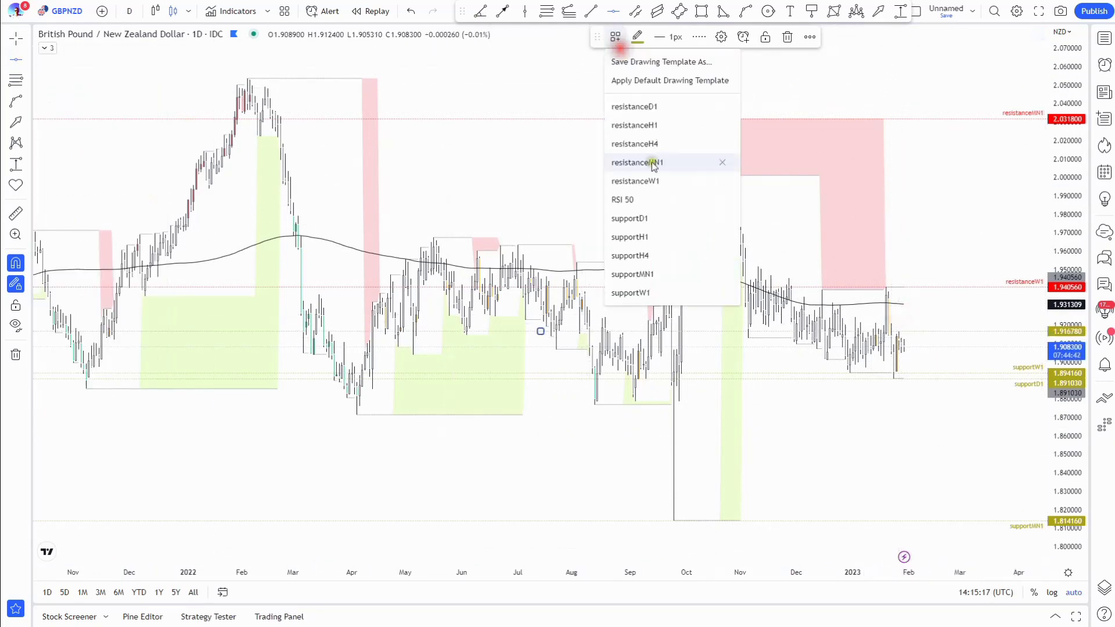
{"action": "left_click", "coordinate": [648, 110]}
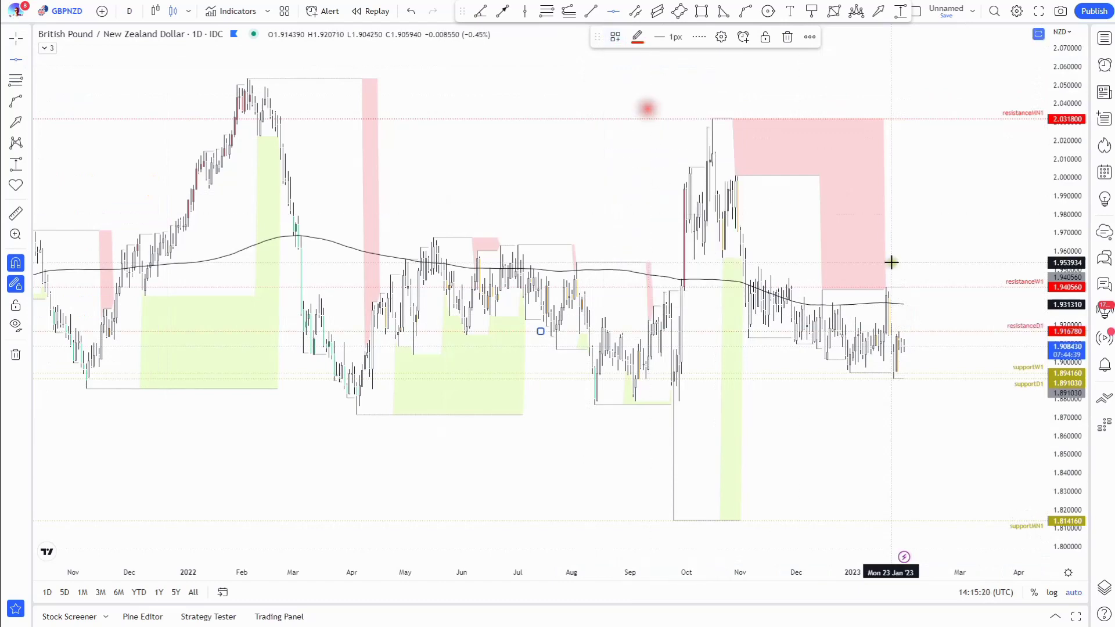
Switch GBPNZD to the 4-hour timeframe and add horizontal lines at 1.902280 with the supportH4 template and at 1.912400 with the resistanceH4 template.
{"action": "left_click", "coordinate": [132, 10]}
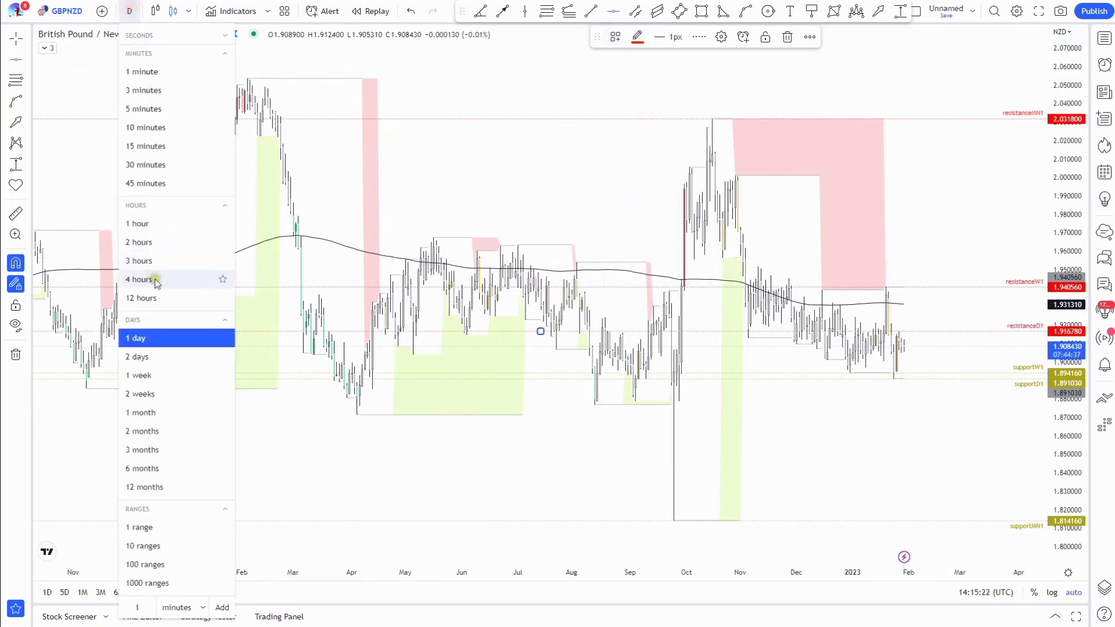
{"action": "left_click", "coordinate": [155, 280]}
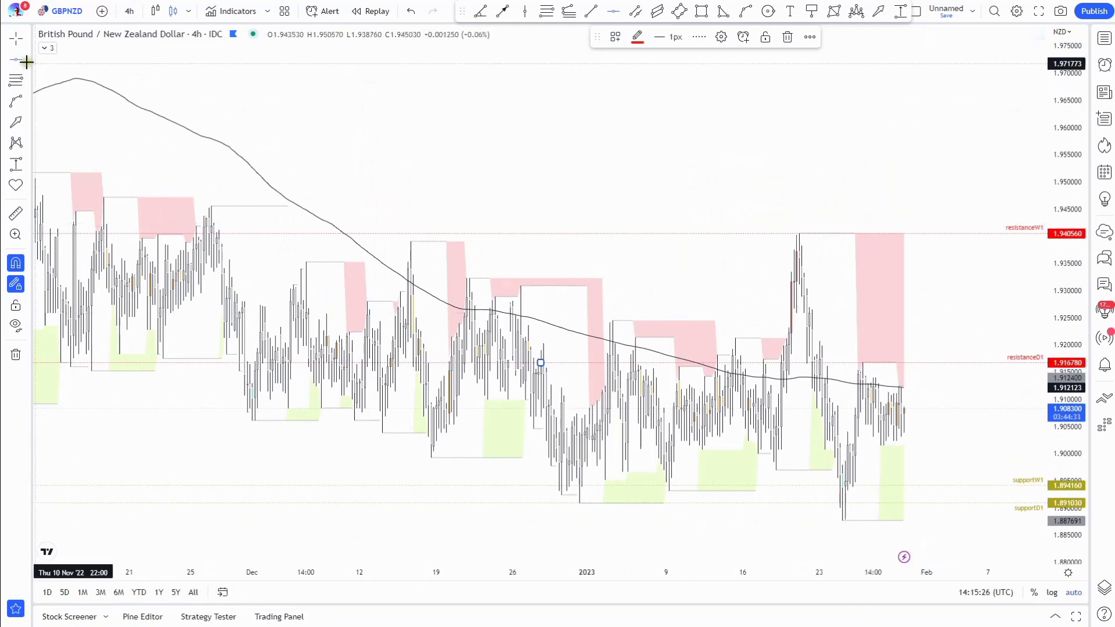
{"action": "left_click", "coordinate": [891, 443]}
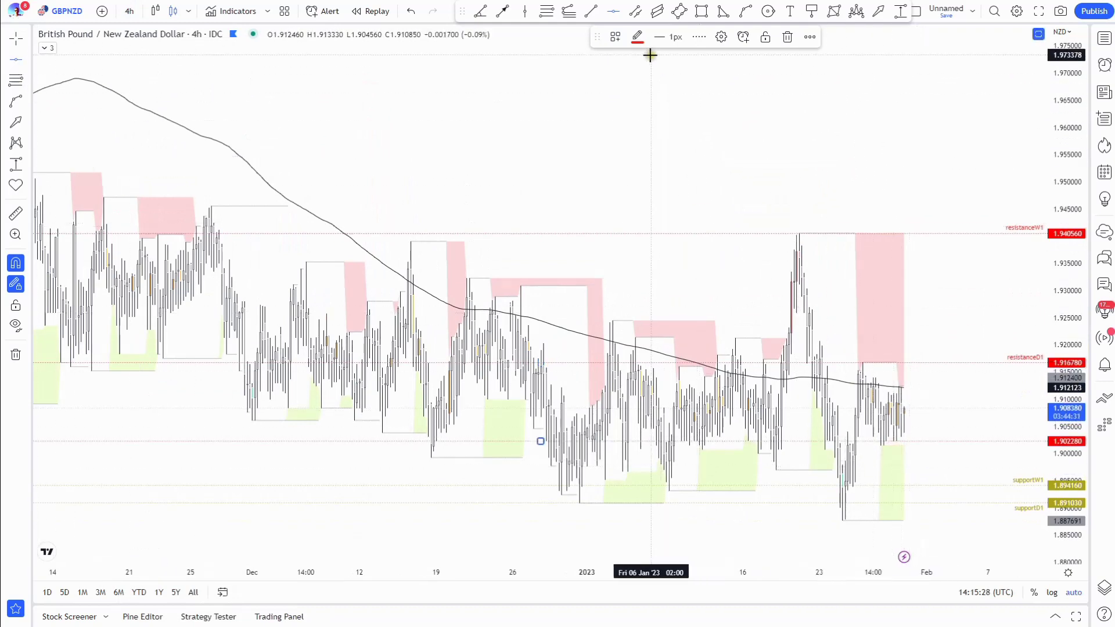
{"action": "left_click", "coordinate": [615, 37]}
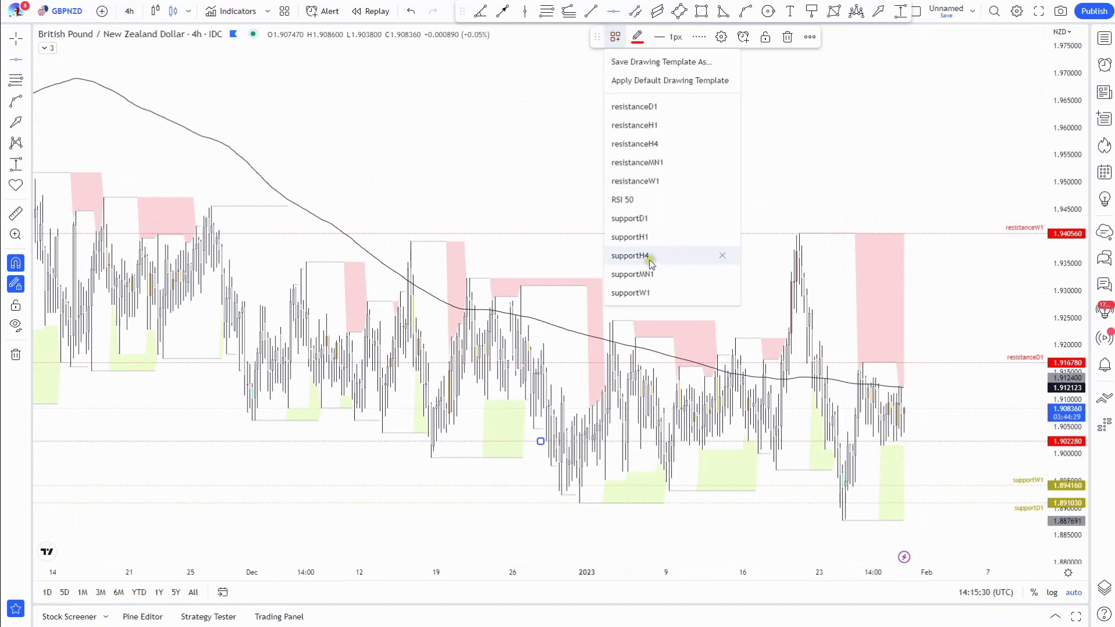
{"action": "left_click", "coordinate": [652, 256]}
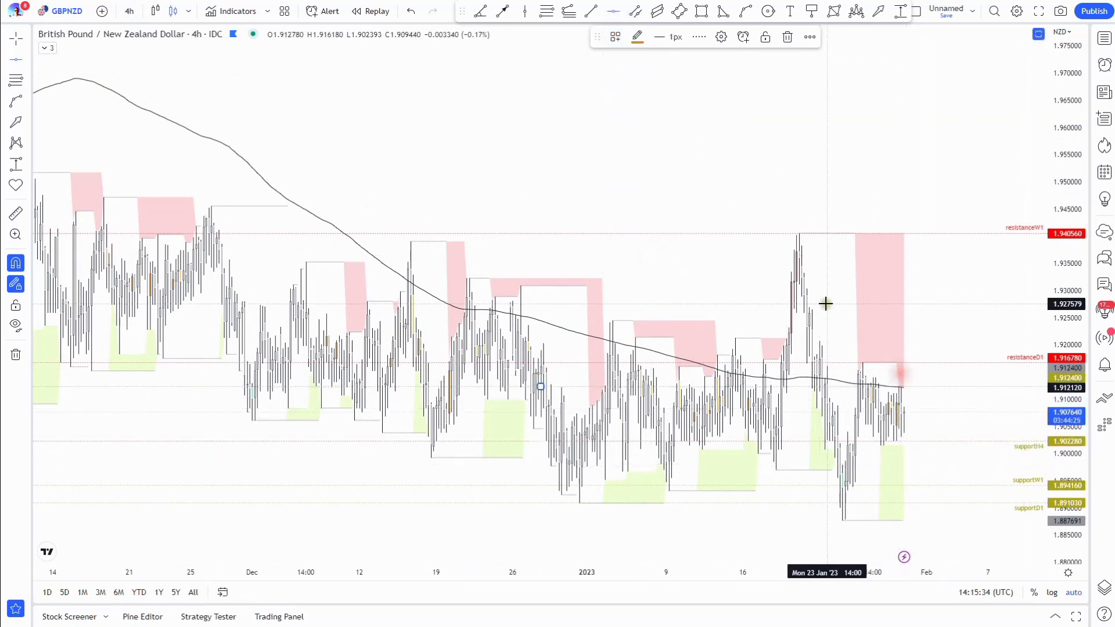
{"action": "left_click", "coordinate": [616, 37]}
{"action": "left_click", "coordinate": [674, 139]}
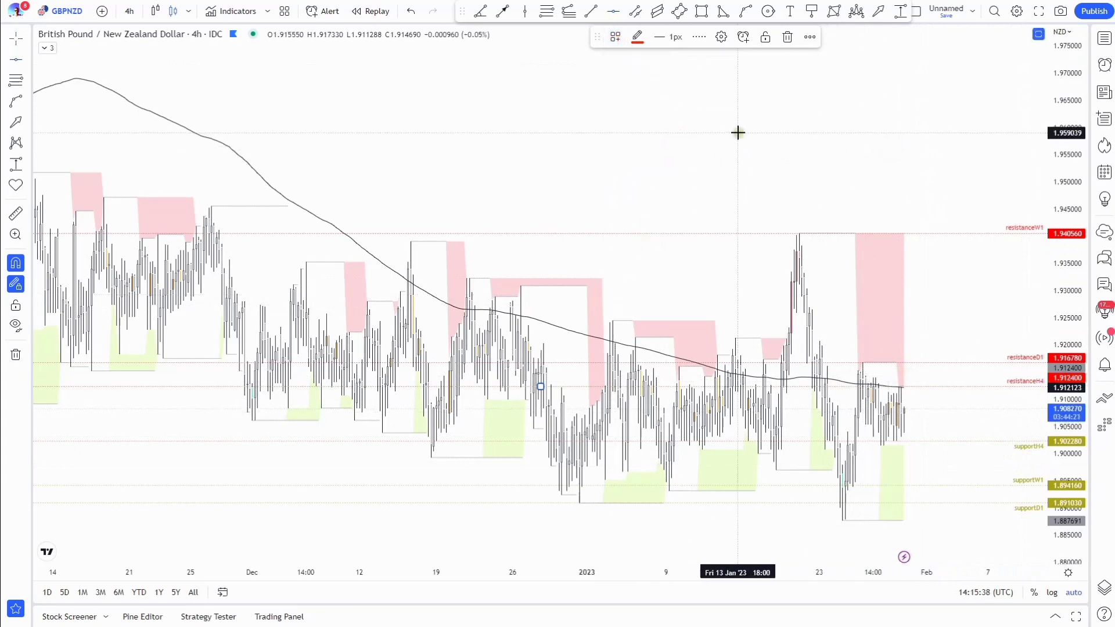
Switch GBPNZD to the 1-week timeframe and show the watchlist, extending its symbol list down to GBPUSD.
{"action": "left_click", "coordinate": [1104, 39]}
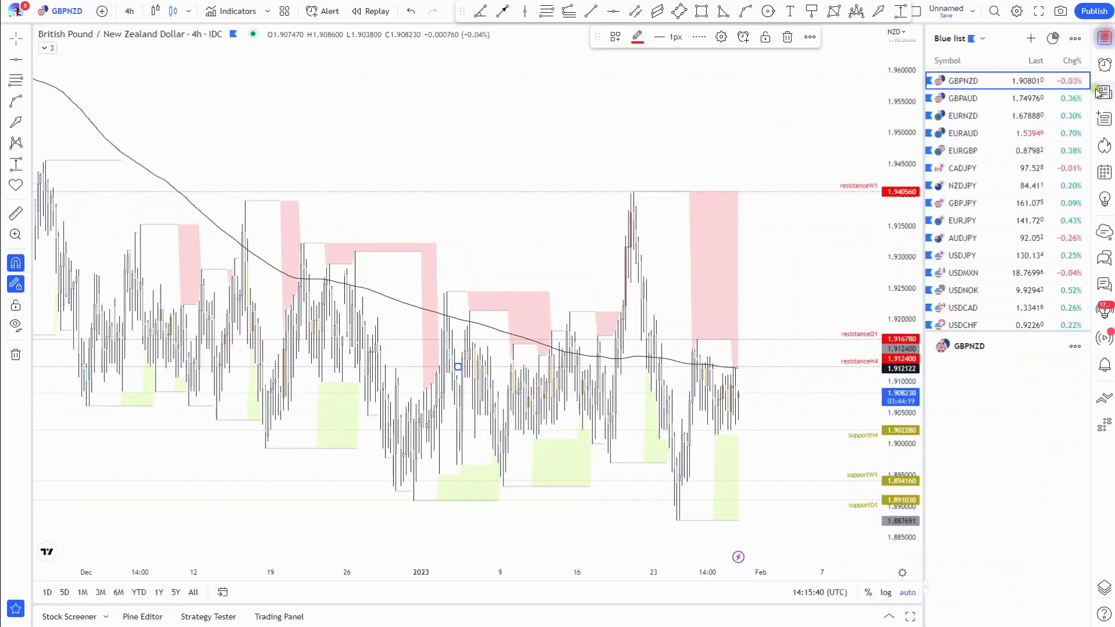
{"action": "left_click", "coordinate": [1104, 38]}
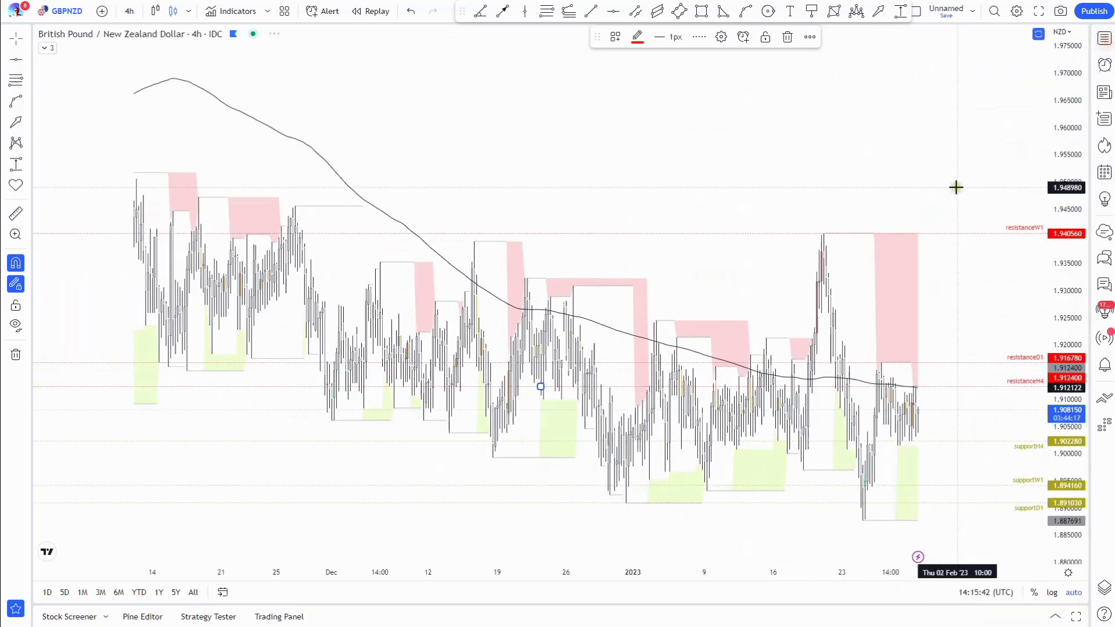
{"action": "scroll", "coordinate": [956, 186], "scroll_direction": "down", "scroll_amount": 5}
{"action": "left_click", "coordinate": [129, 11]}
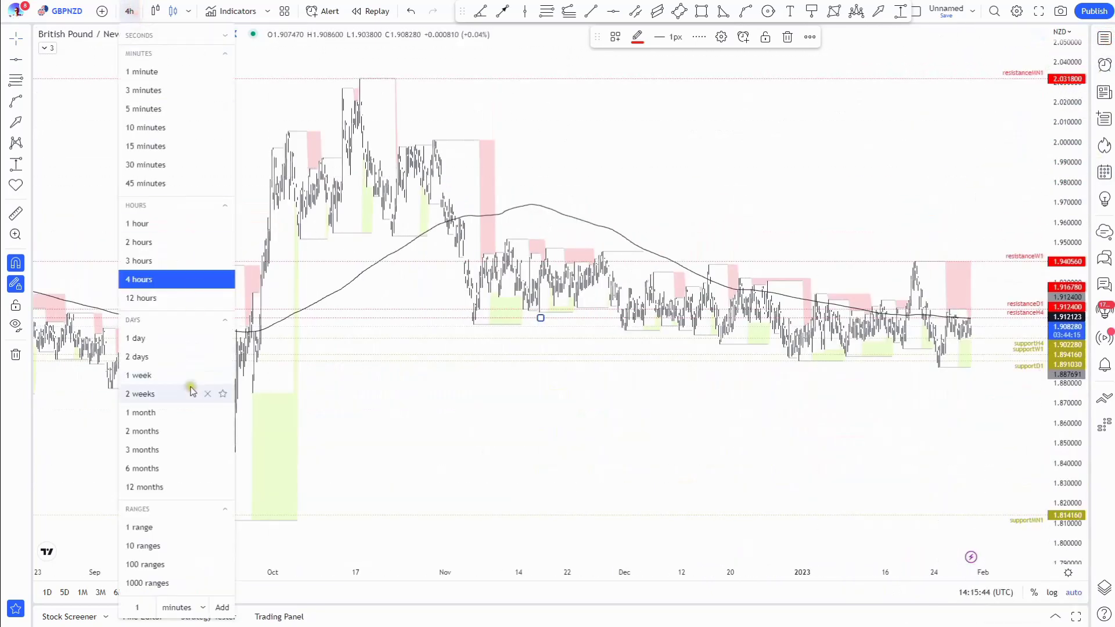
{"action": "left_click", "coordinate": [162, 374]}
{"action": "scroll", "coordinate": [779, 246], "scroll_direction": "up", "scroll_amount": 5}
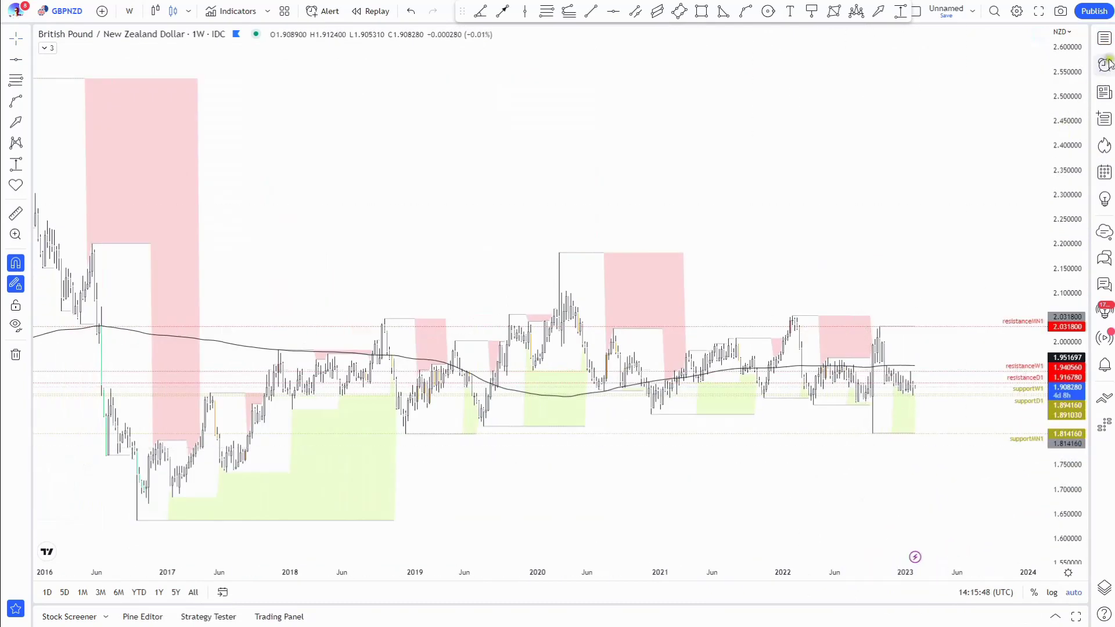
{"action": "left_click", "coordinate": [1105, 39]}
{"action": "left_click_drag", "start_coordinate": [985, 332], "coordinate": [993, 424]}
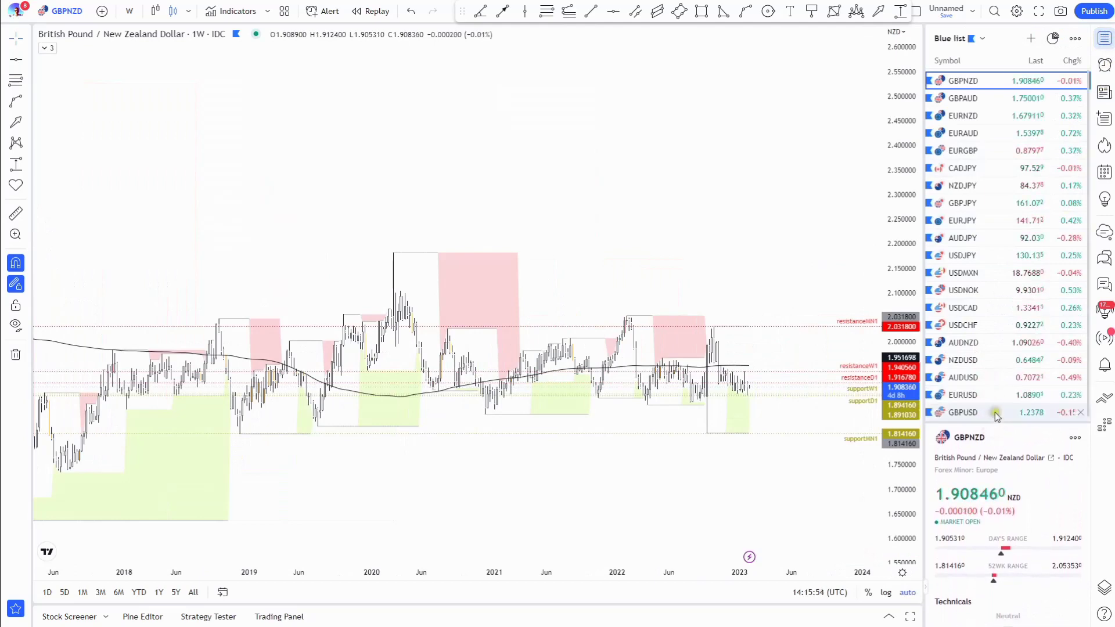